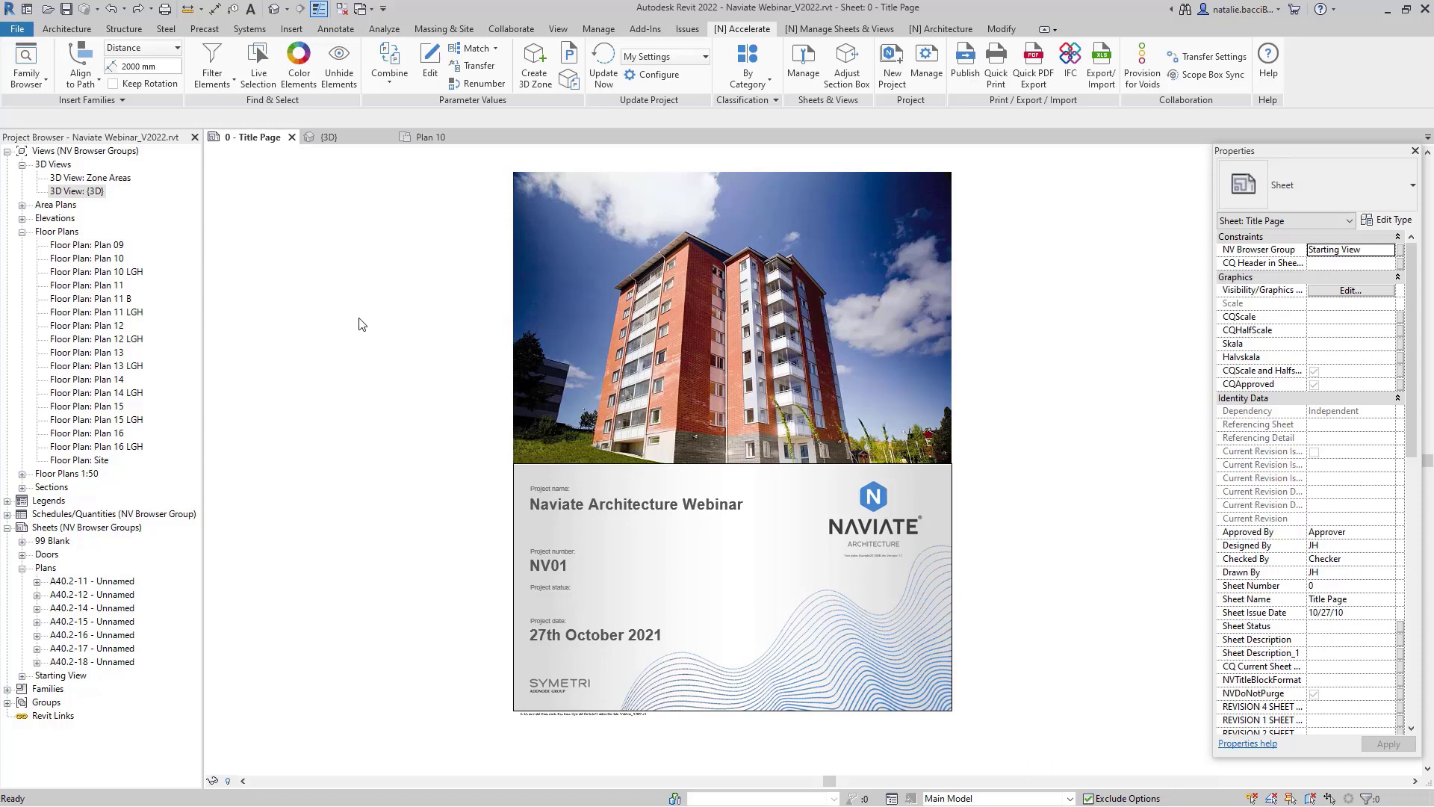
Step: Switch to the {3D} view and open the local Family Browser
key("ctrl")
key("ctrl")
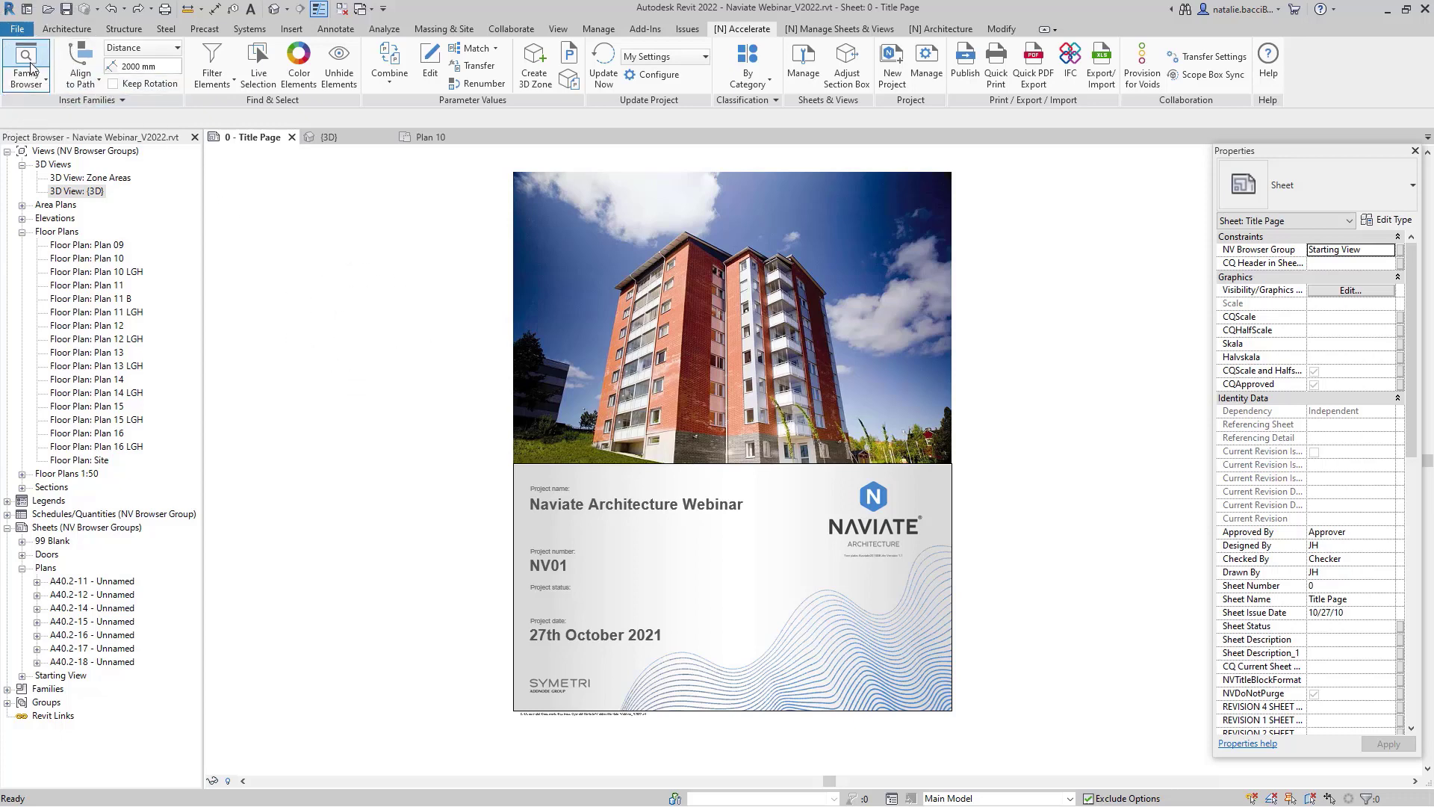
key("ctrl")
left_click(351, 141)
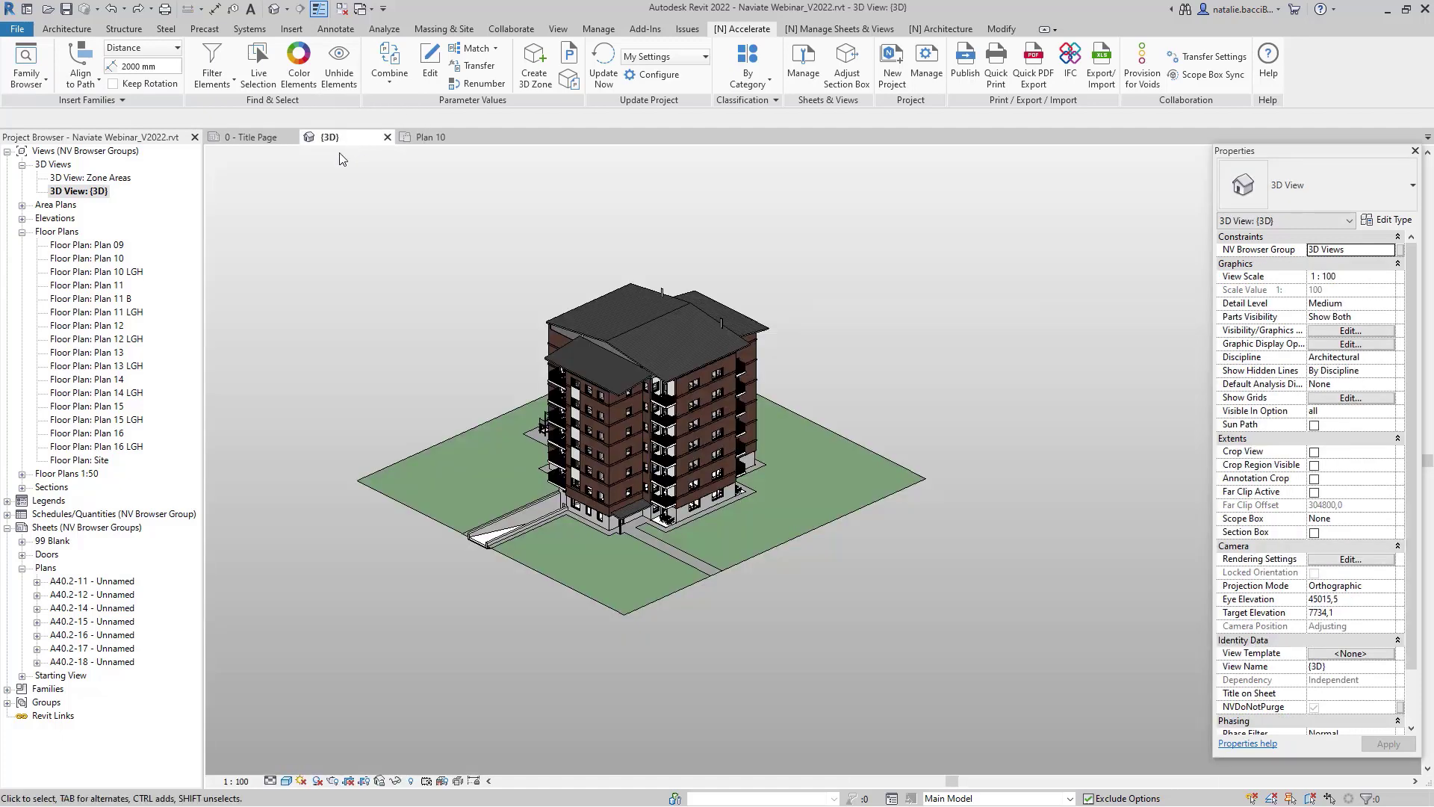
left_click(41, 89)
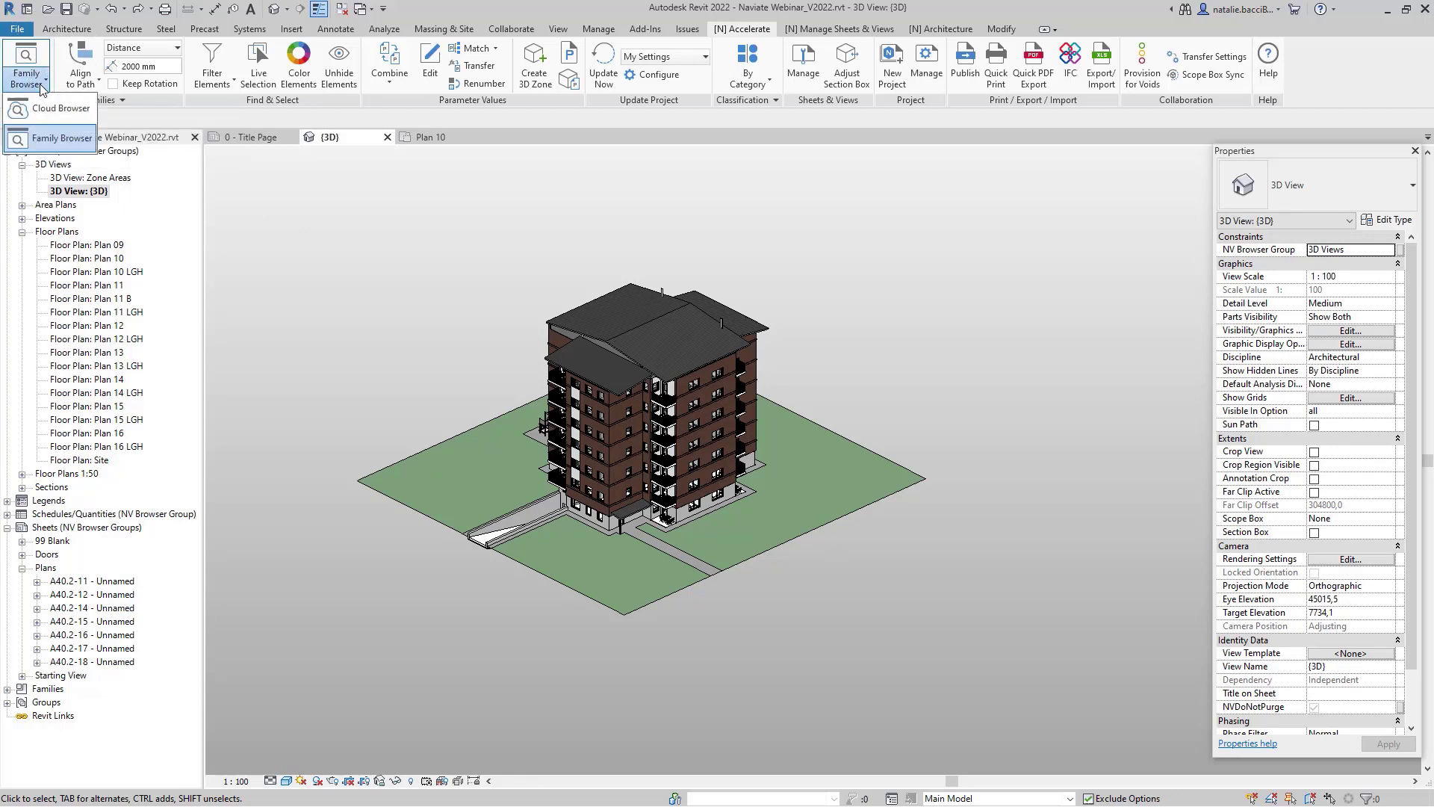
left_click(47, 140)
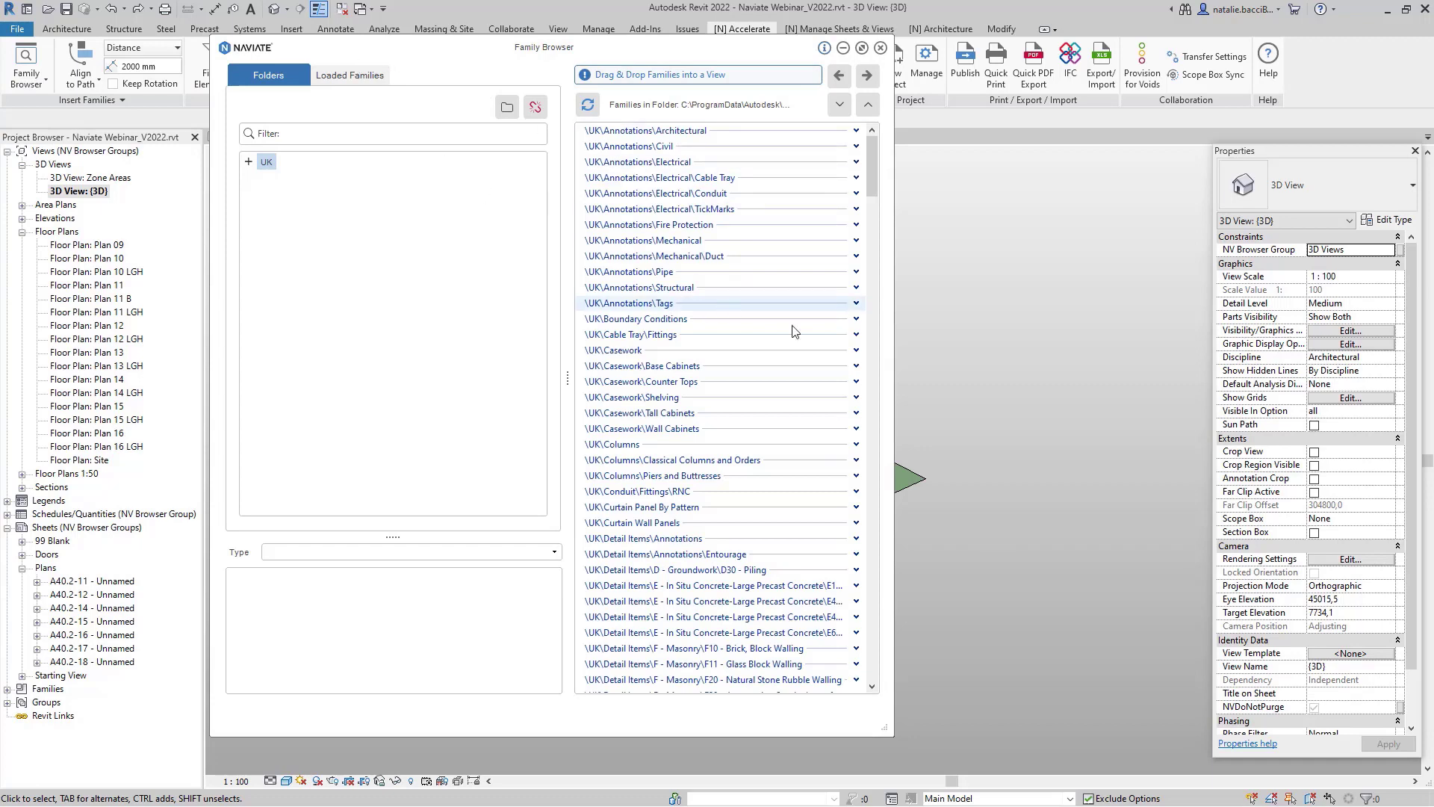
Step: Make the Family Browser window narrower and reposition it so that part of the building model stays visible
left_click_drag(891, 339, 747, 356)
left_click_drag(511, 54, 416, 56)
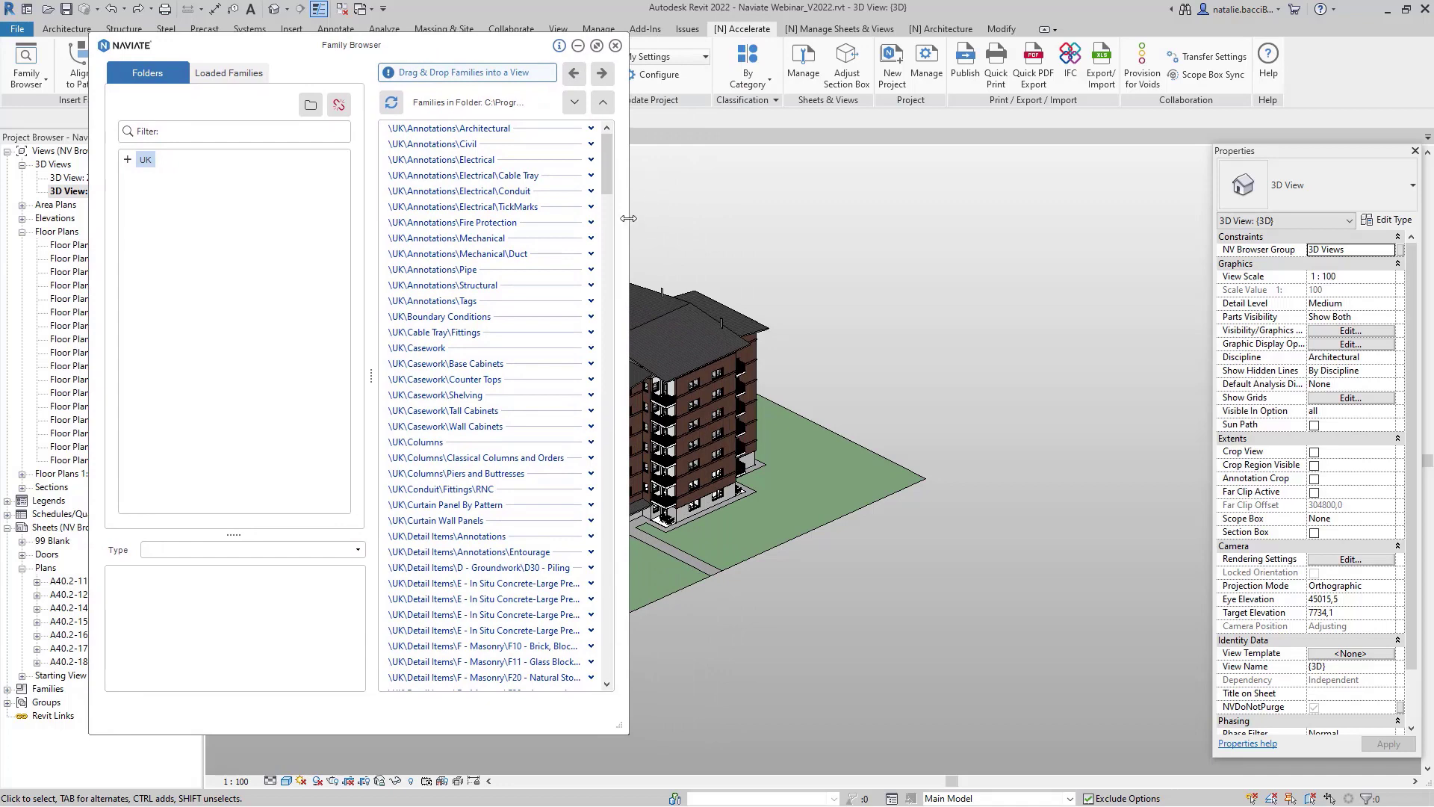
left_click_drag(628, 217, 611, 217)
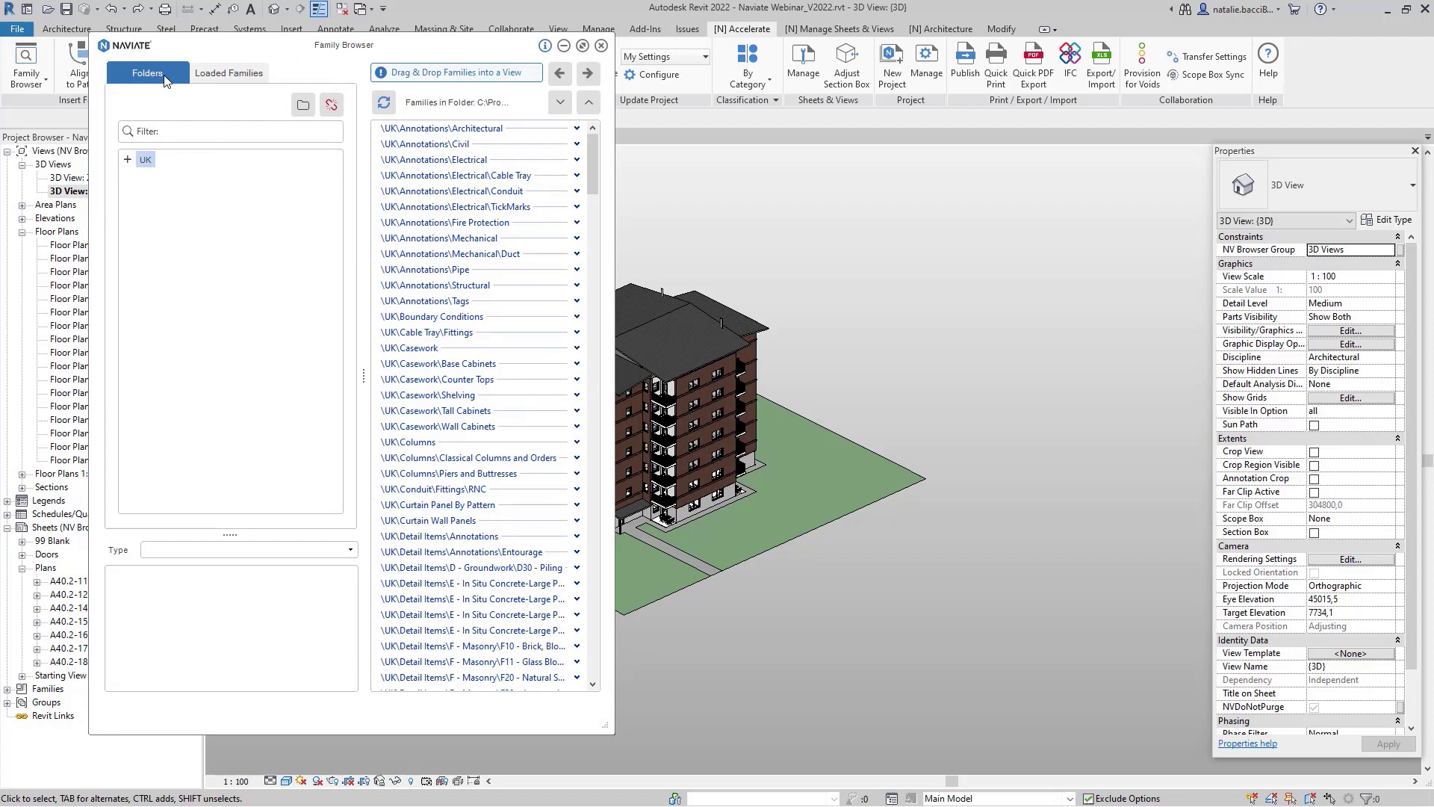
left_click_drag(166, 80, 216, 97)
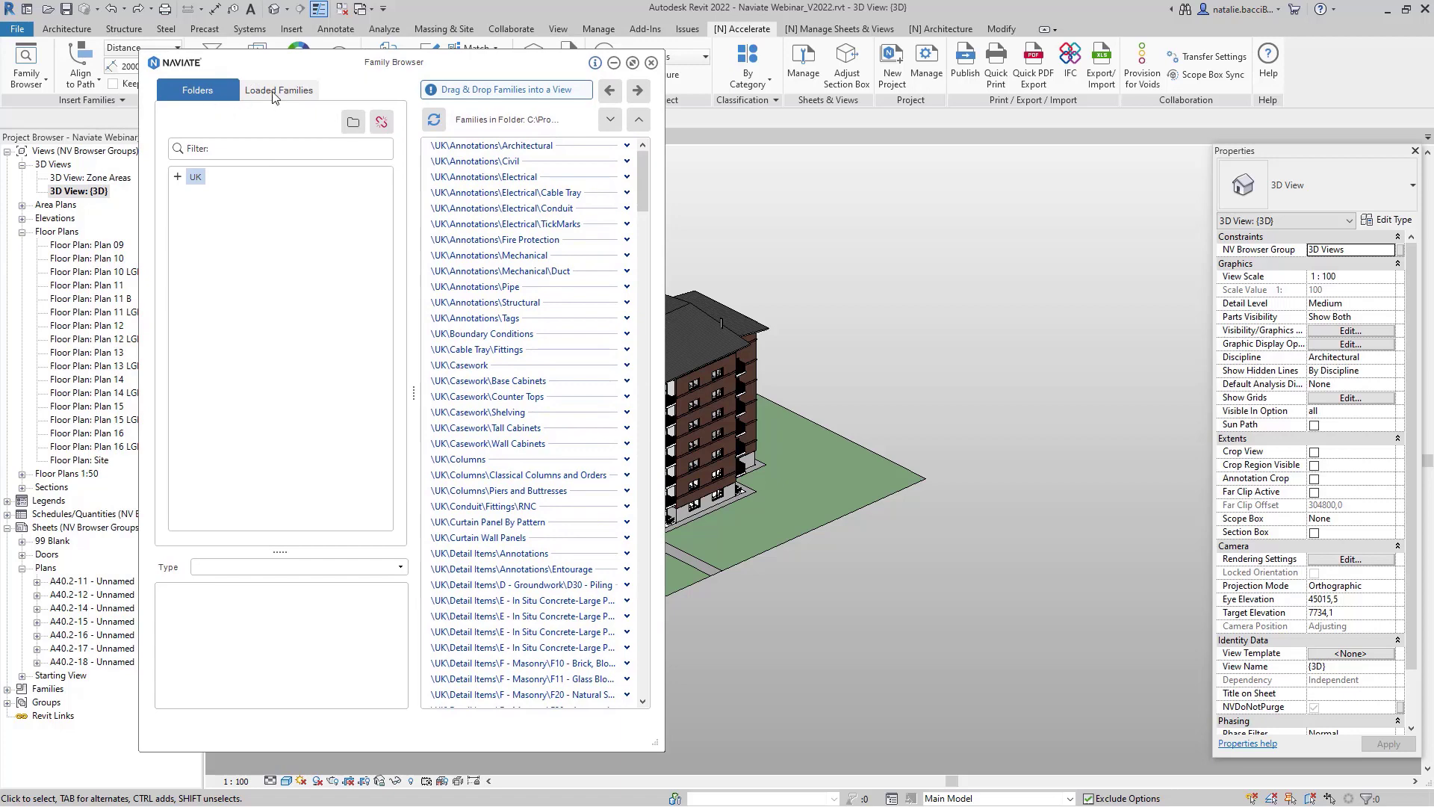
key("ctrl")
key("ctrl")
key("ctrl")
key("ctrl")
key("ctrl")
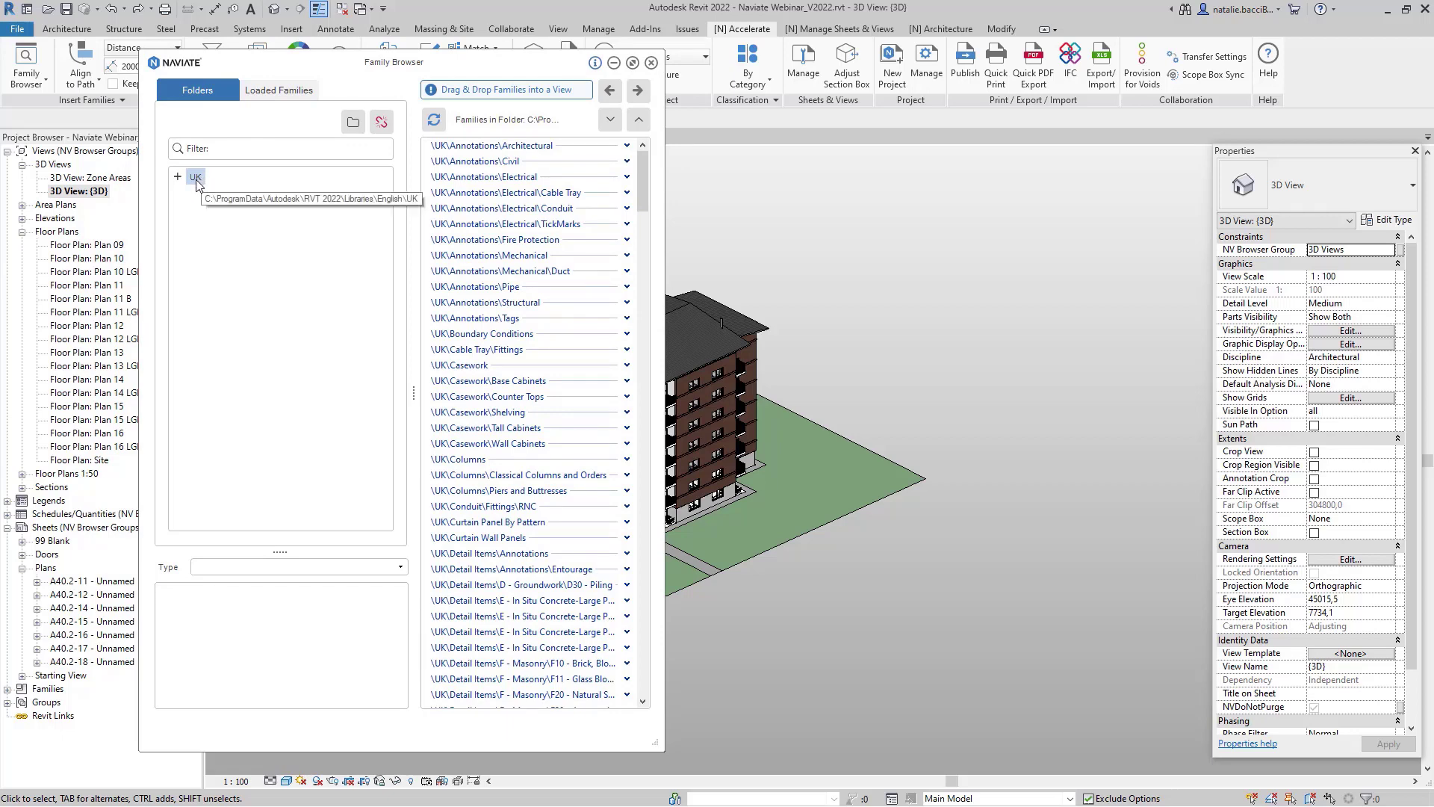
key("ctrl")
key("ctrl")
key("ctrl")
key("ctrl")
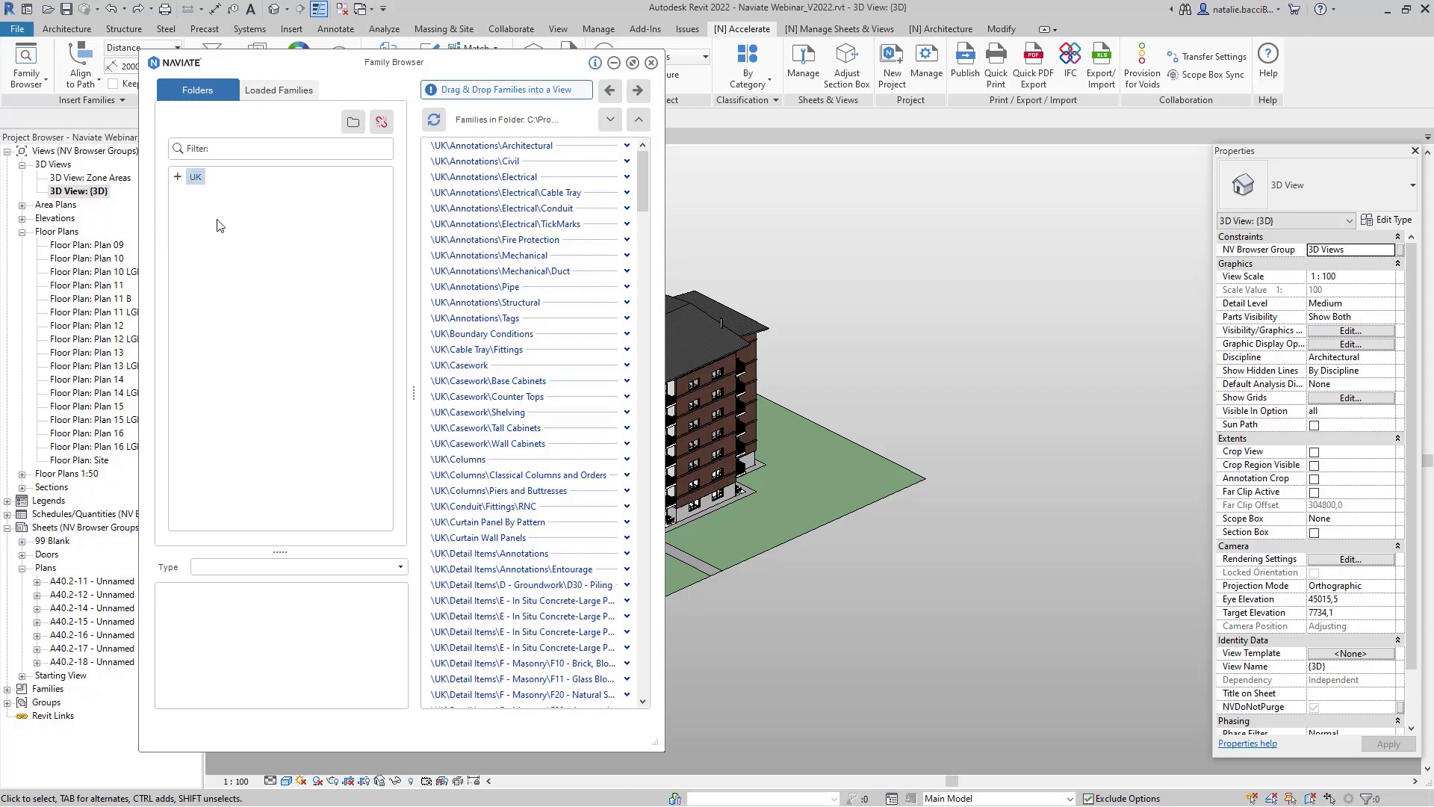
left_click(193, 185)
left_click(182, 184)
left_click(179, 181)
Step: Add the Furniture folder from the Webinar directory to the Family Browser's folder list, and reselect the UK library
left_click(352, 124)
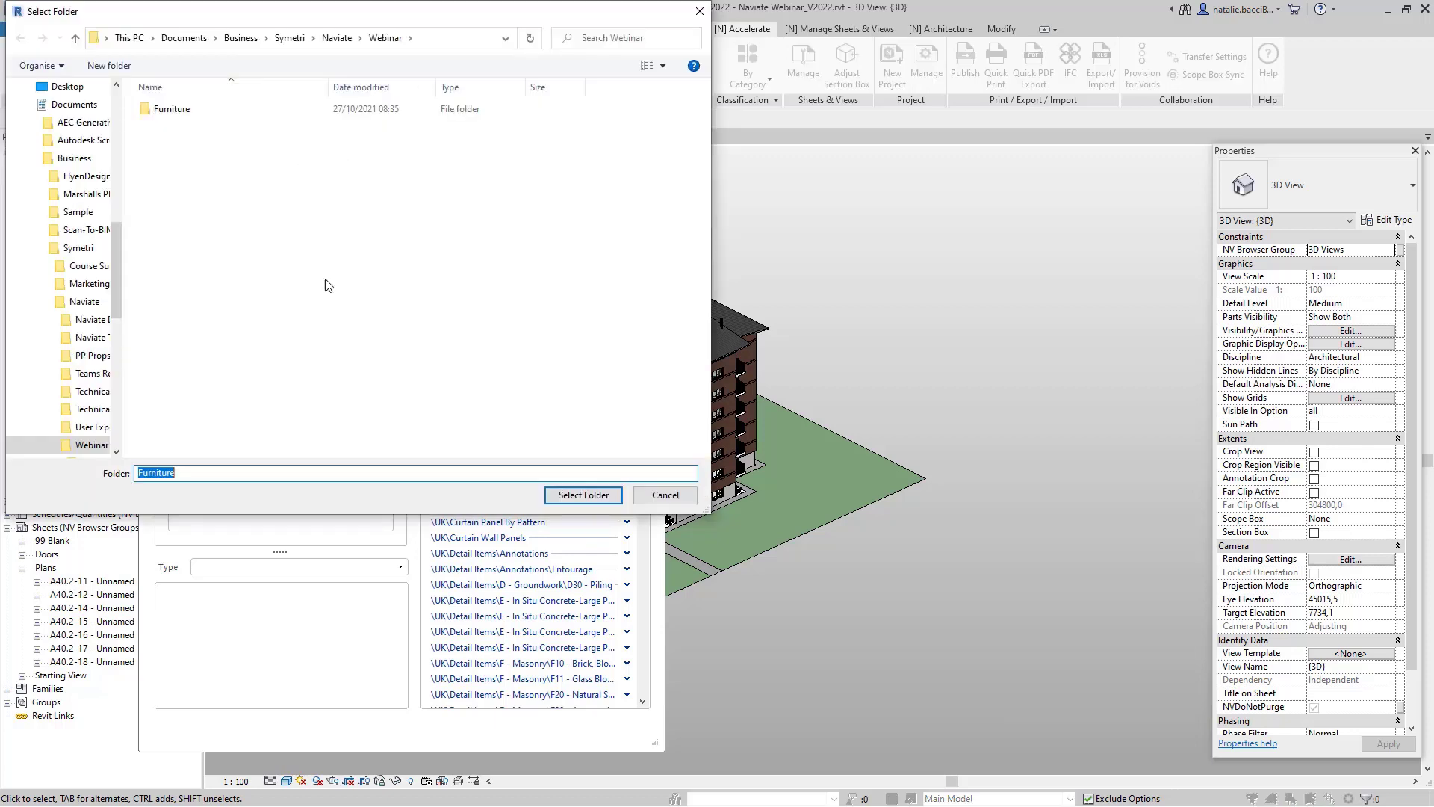
left_click_drag(384, 13, 452, 56)
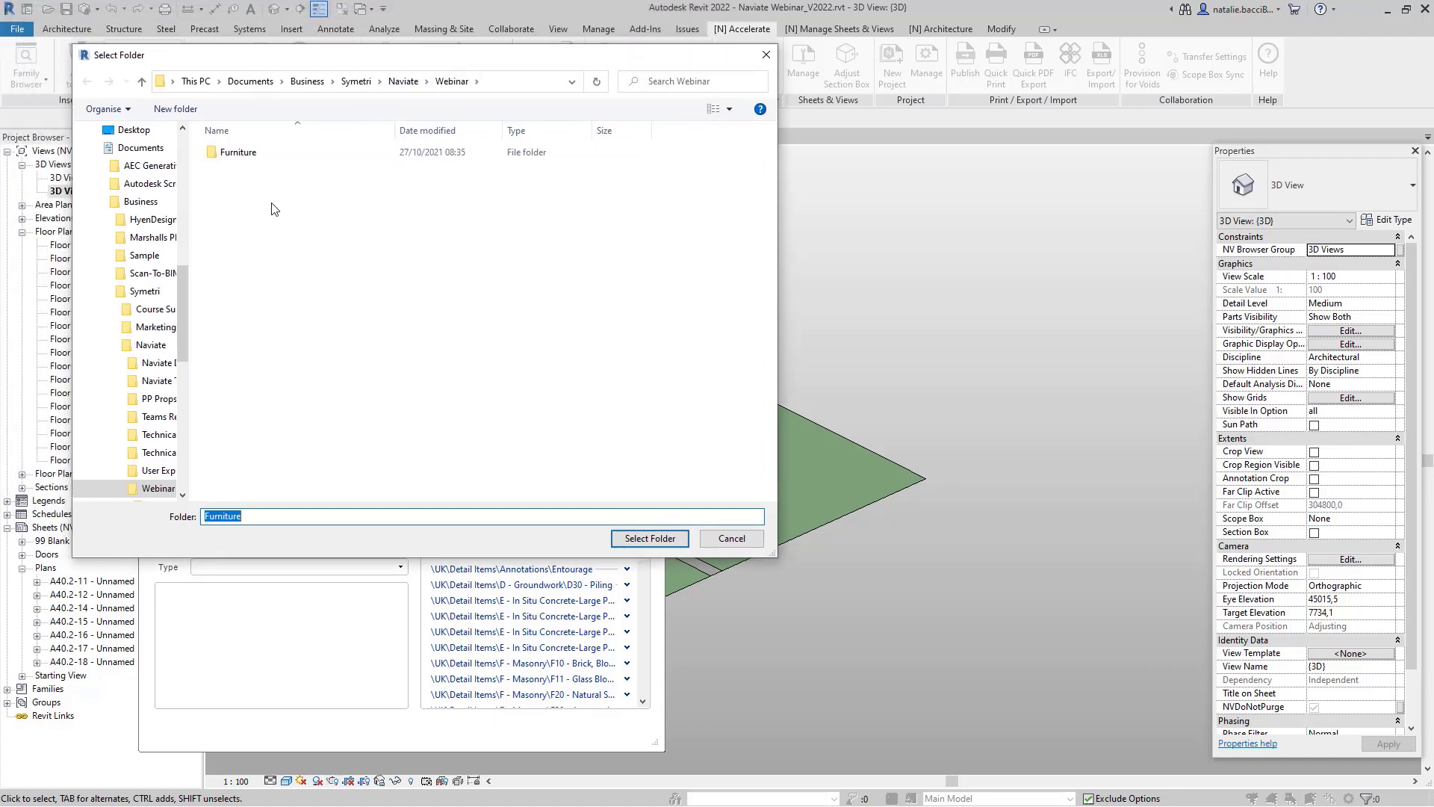
left_click(242, 156)
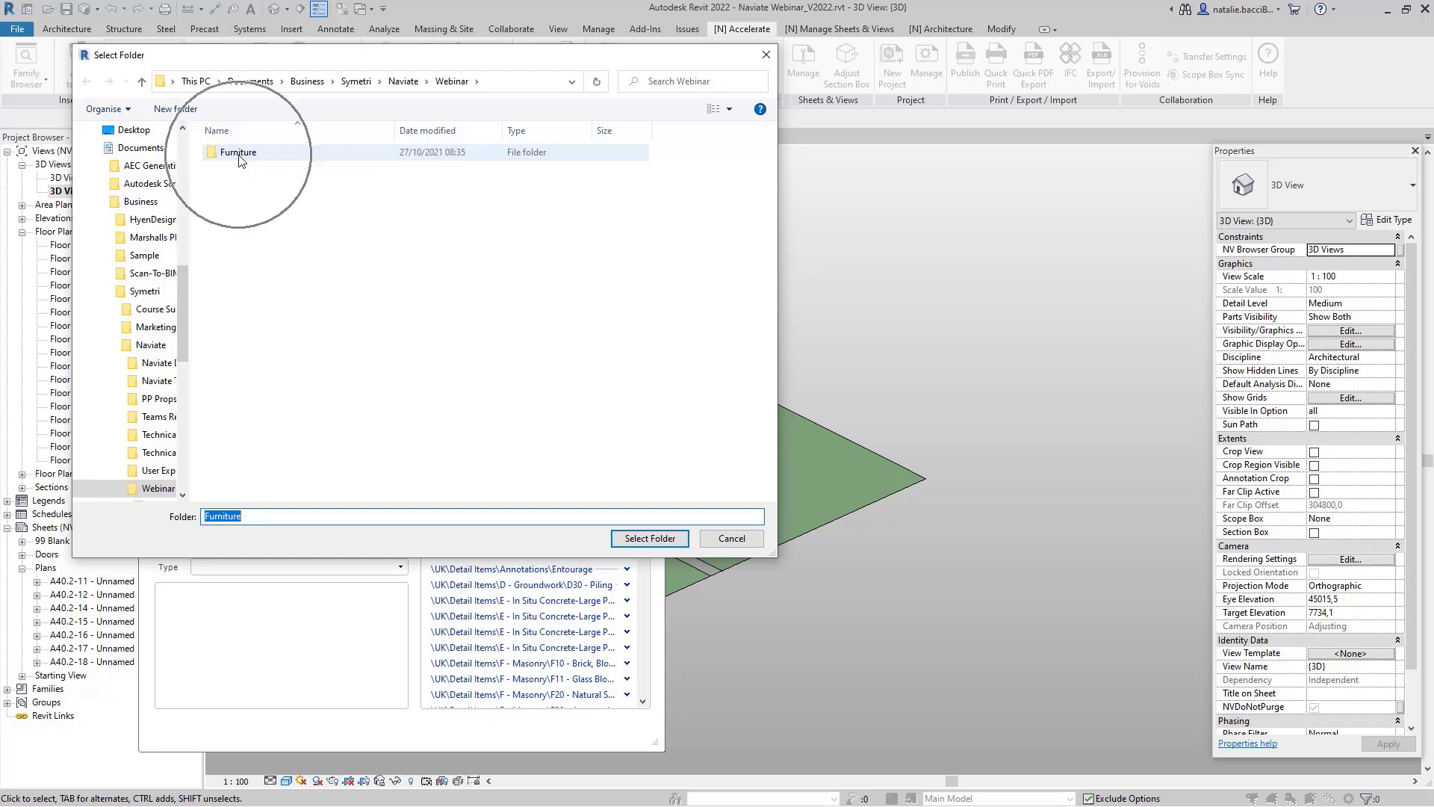
left_click(647, 538)
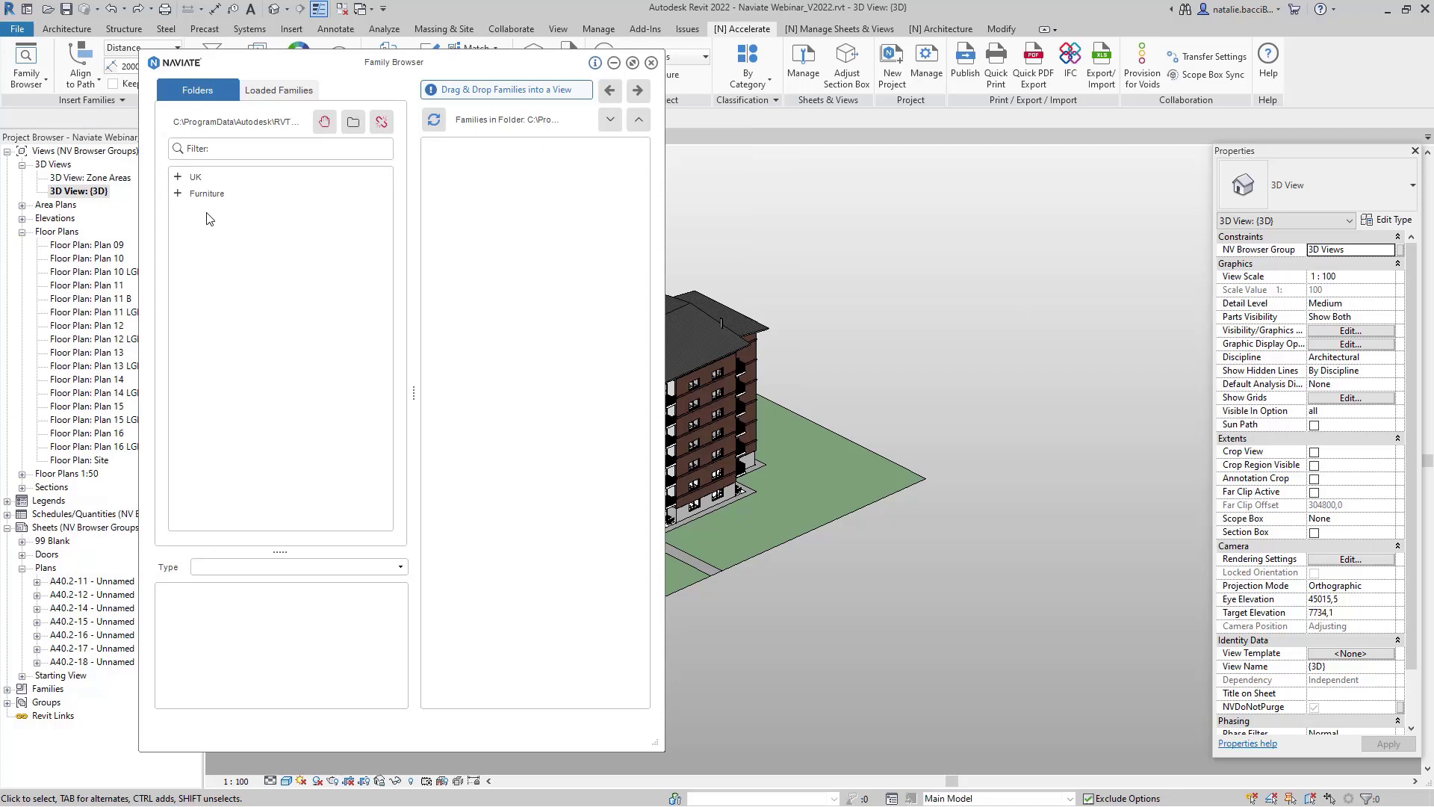
left_click(195, 177)
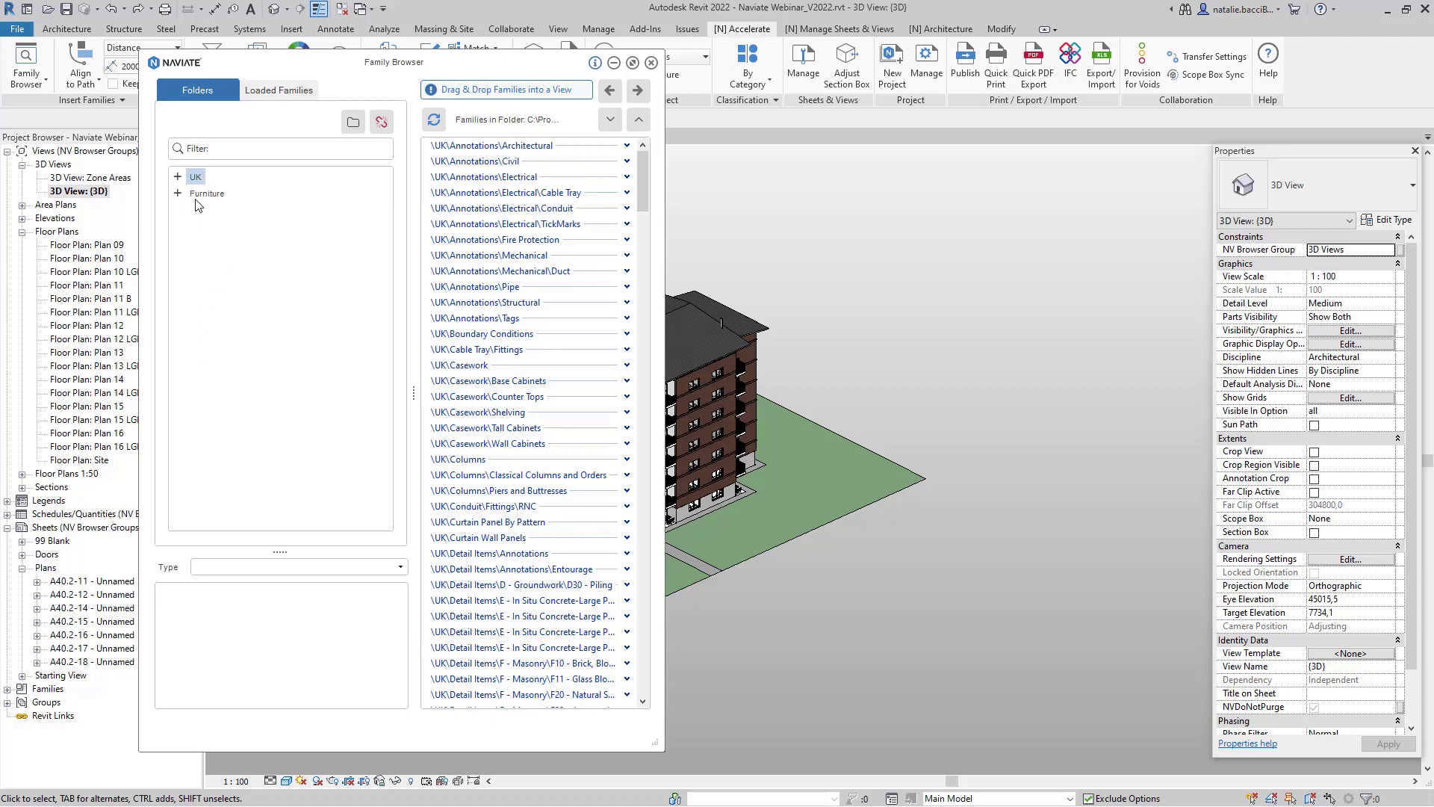
Step: Display the families in the added Furniture folder, and remove that folder from the Family Browser
left_click(198, 194)
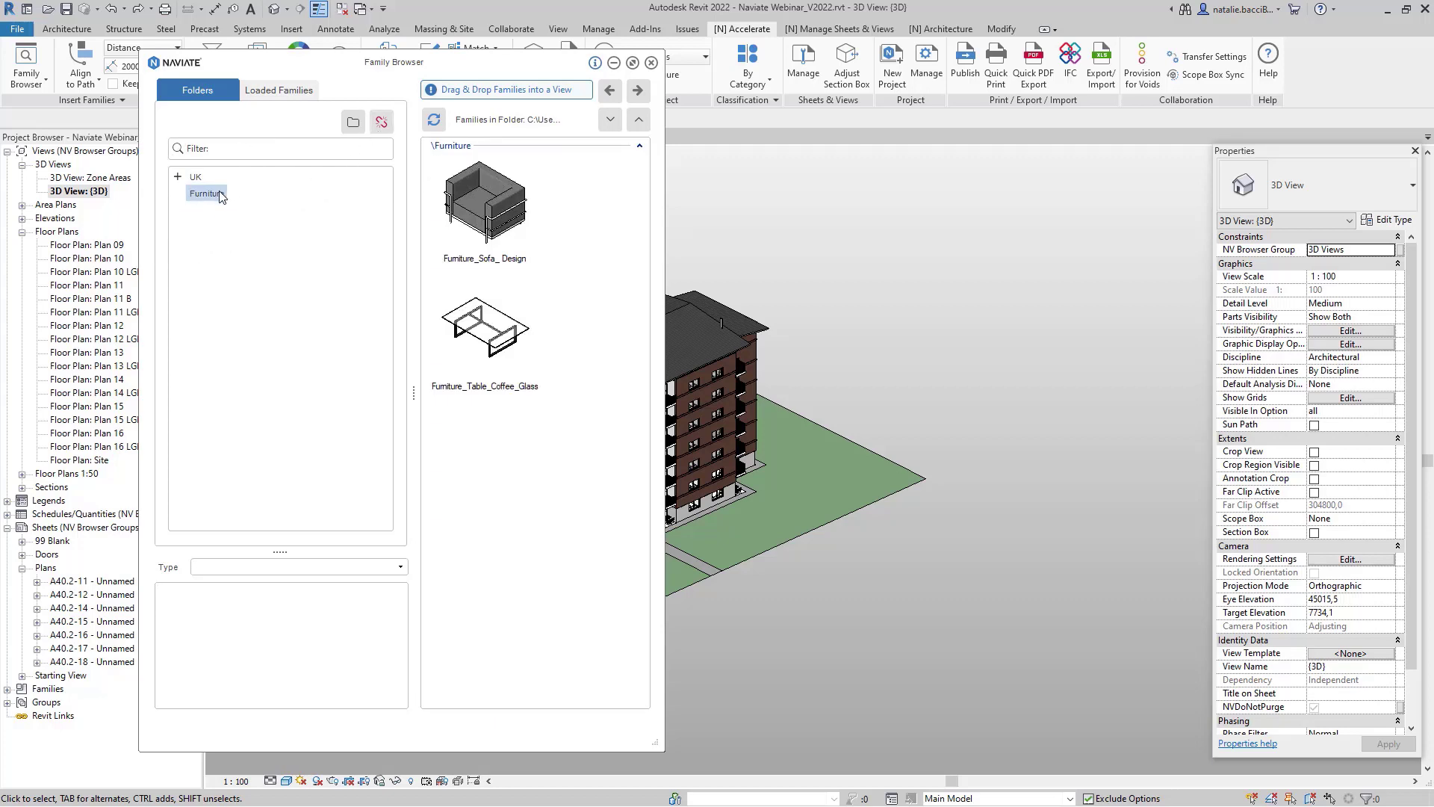
left_click(381, 124)
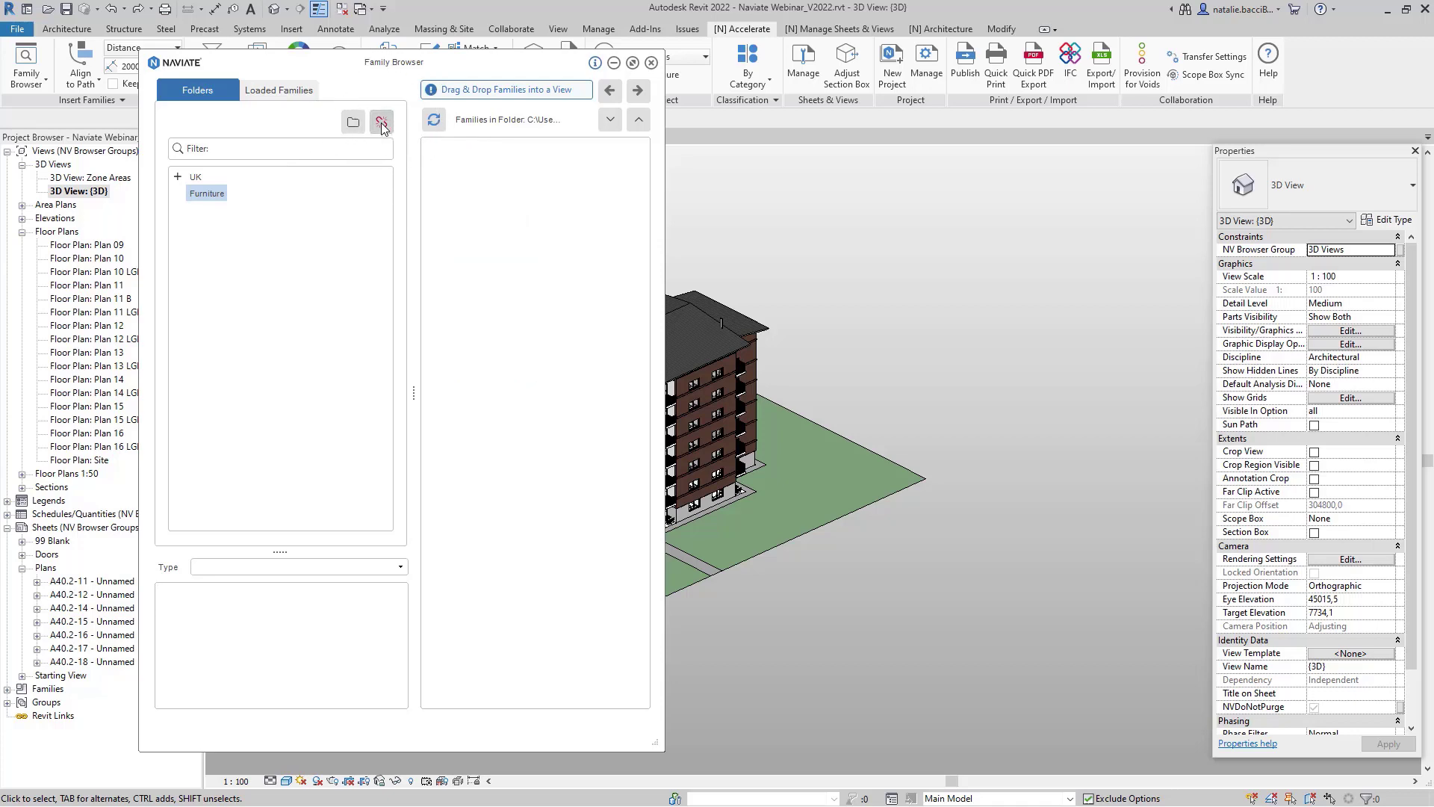
left_click(382, 124)
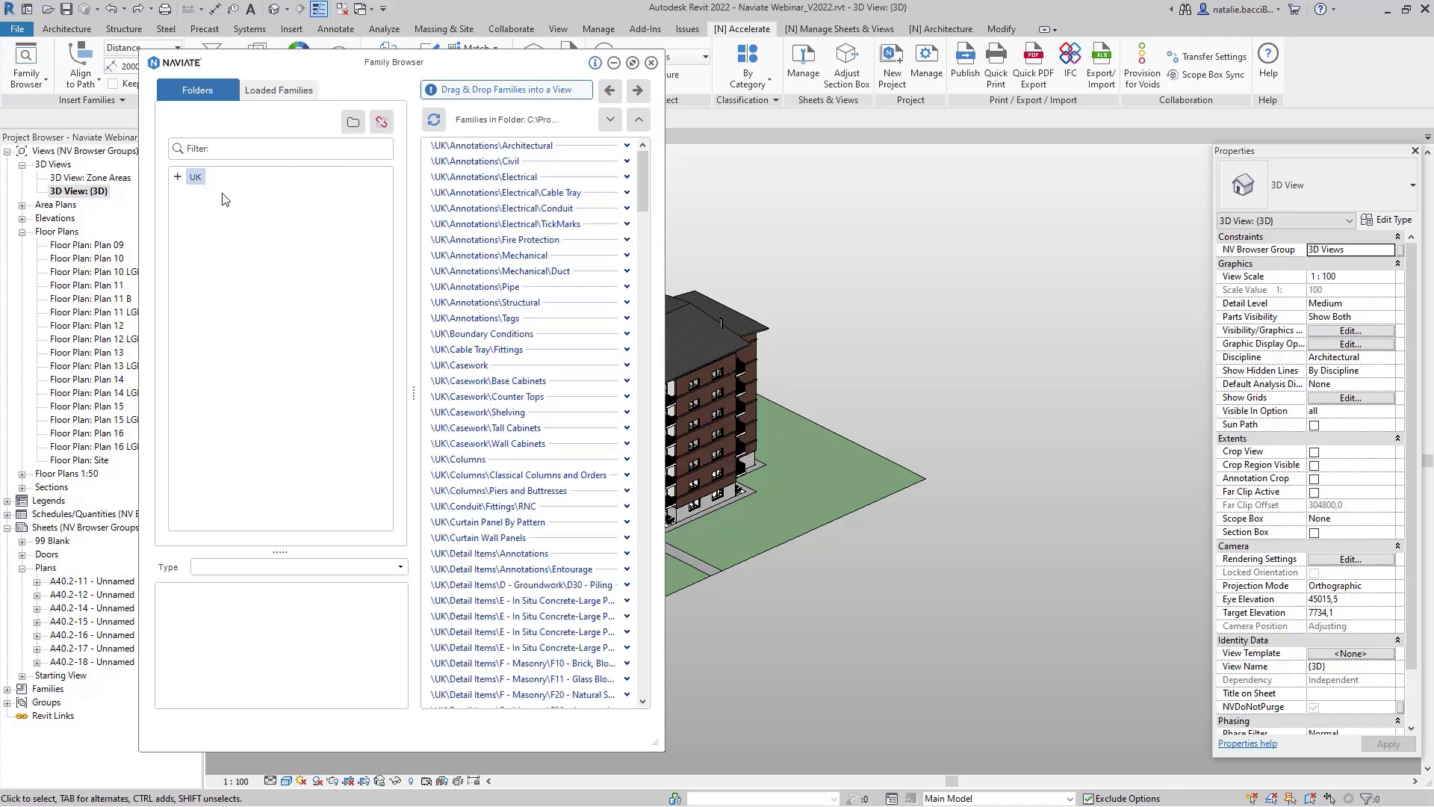
Step: Expand the UK library and its Doors folder, and display the External Doors families
left_click(179, 178)
key("ctrl")
key("ctrl")
key("ctrl")
left_click(178, 178)
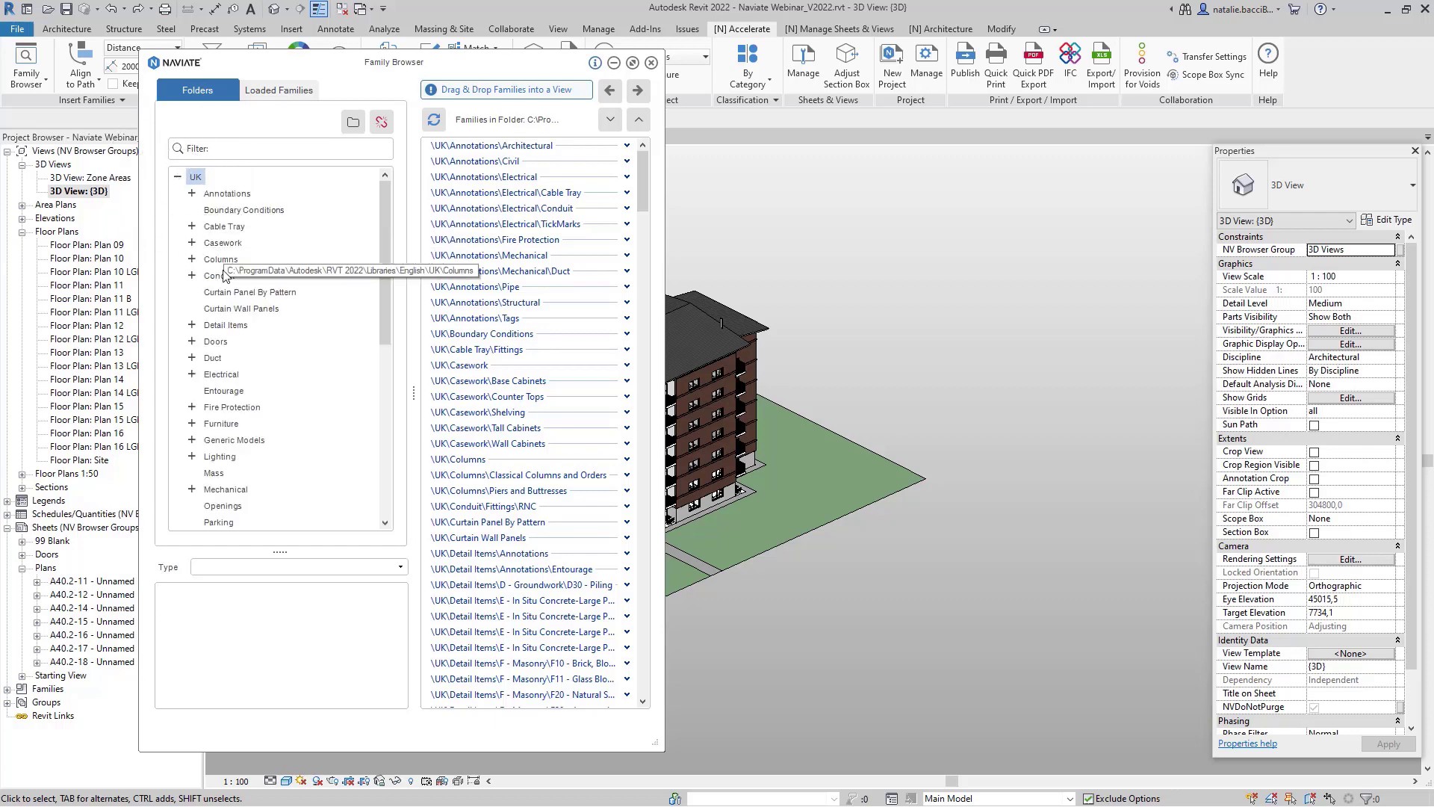
mouse_move(384, 208)
left_mouse_down()
mouse_move(391, 367)
mouse_move(374, 258)
left_mouse_up()
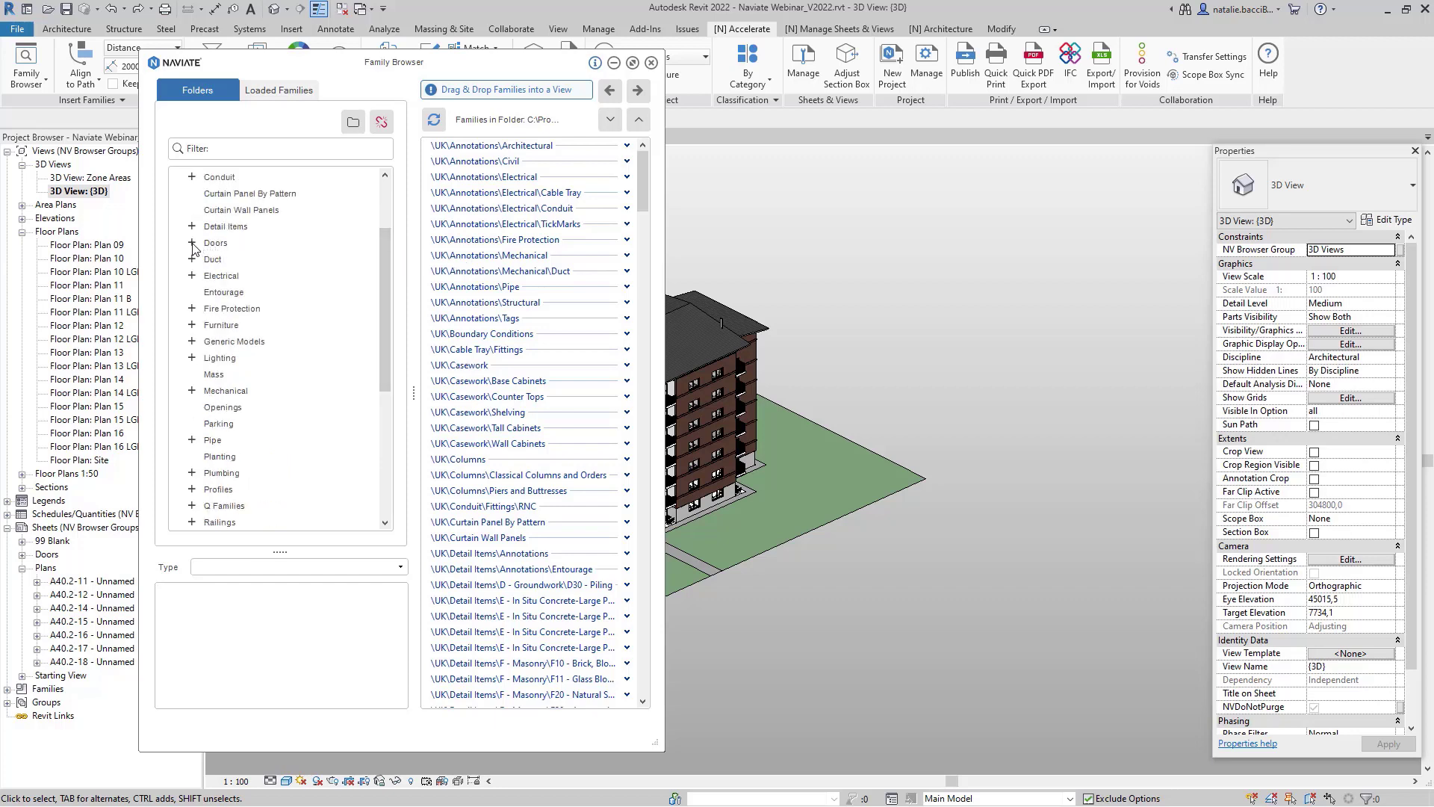
key("ctrl")
key("ctrl")
key("ctrl")
key("ctrl")
left_click(192, 244)
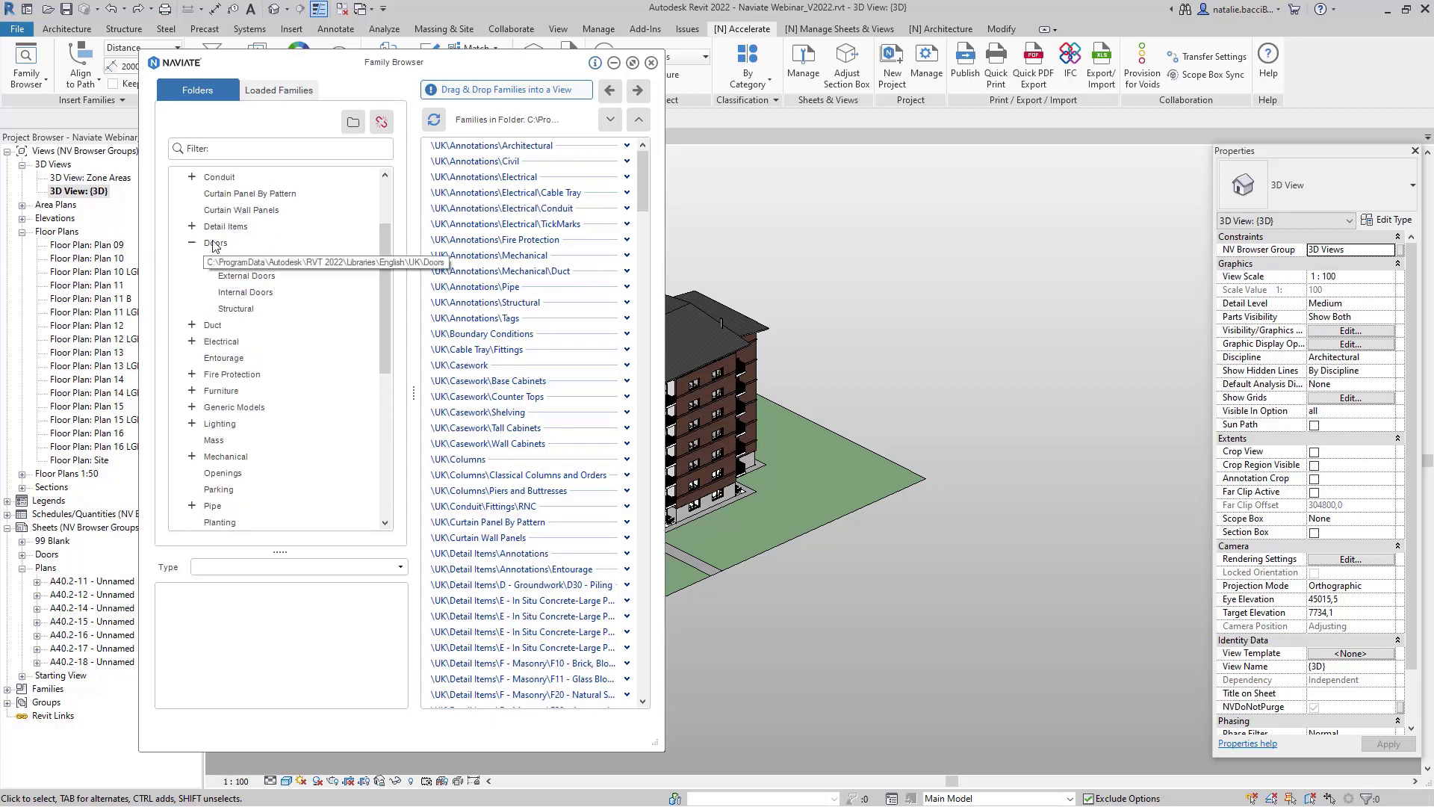
left_click(238, 278)
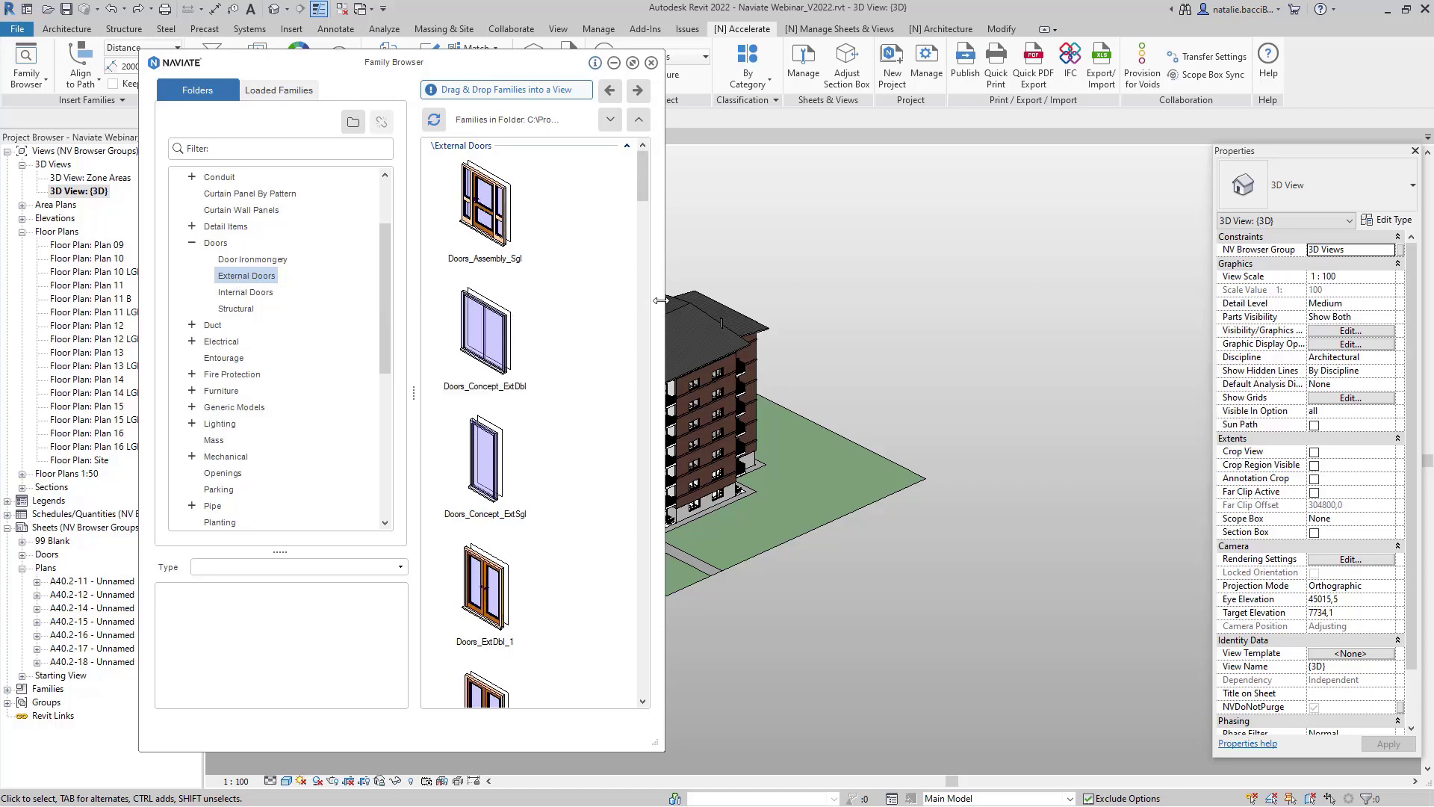
Step: Widen the Family Browser window so the External Doors thumbnails are arranged in two columns
left_click_drag(661, 300, 742, 301)
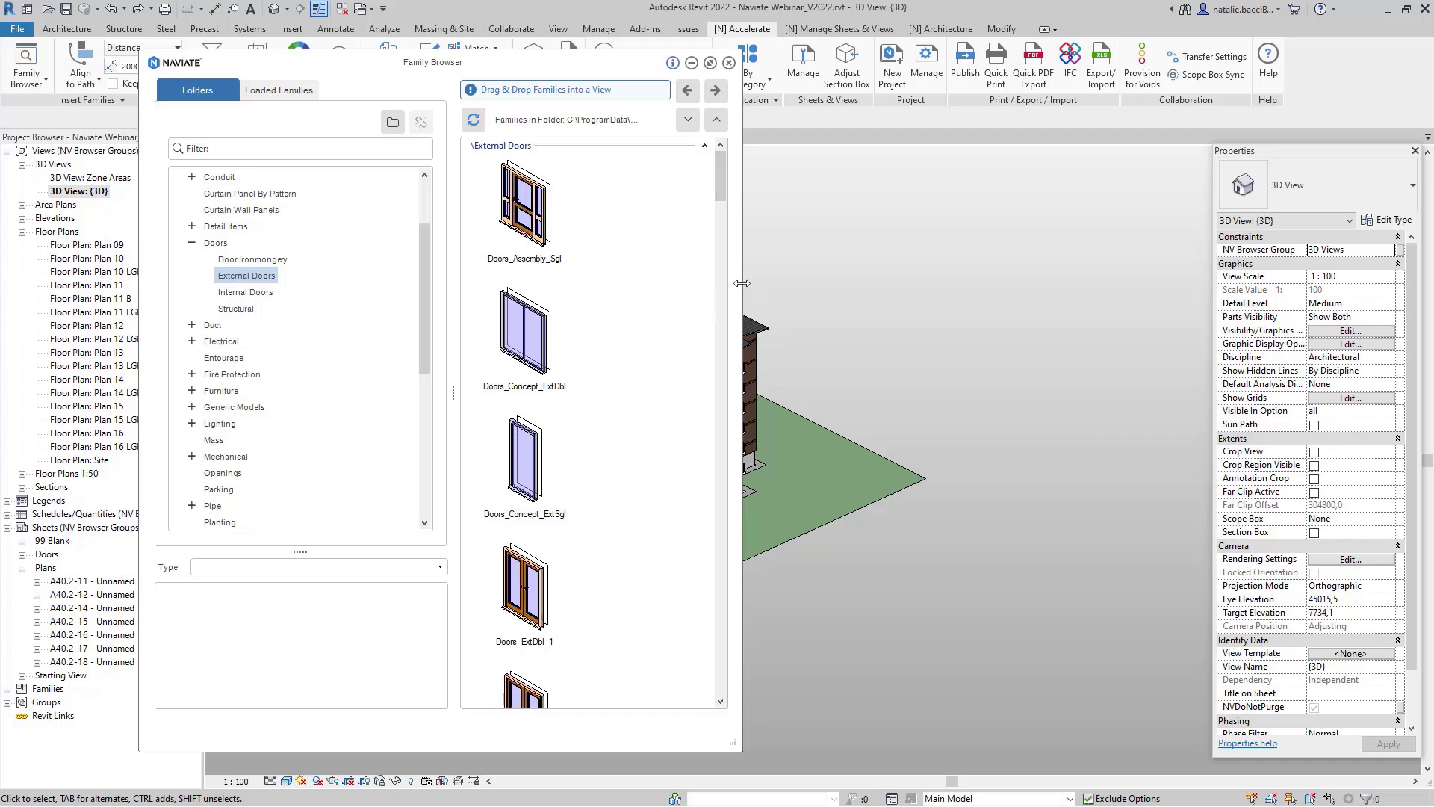
left_click_drag(742, 283, 779, 283)
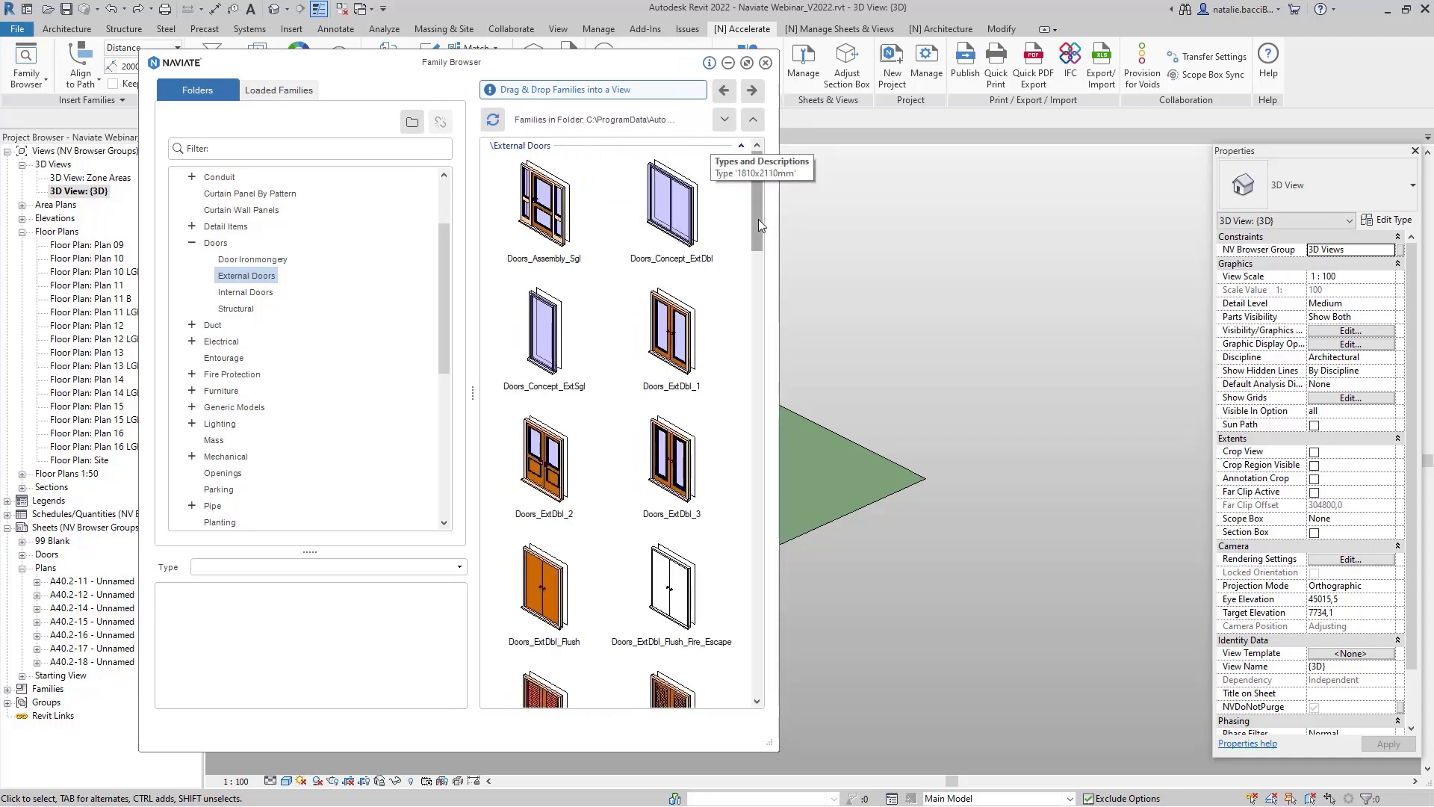
mouse_move(759, 218)
left_mouse_down()
mouse_move(756, 370)
mouse_move(751, 213)
left_mouse_up()
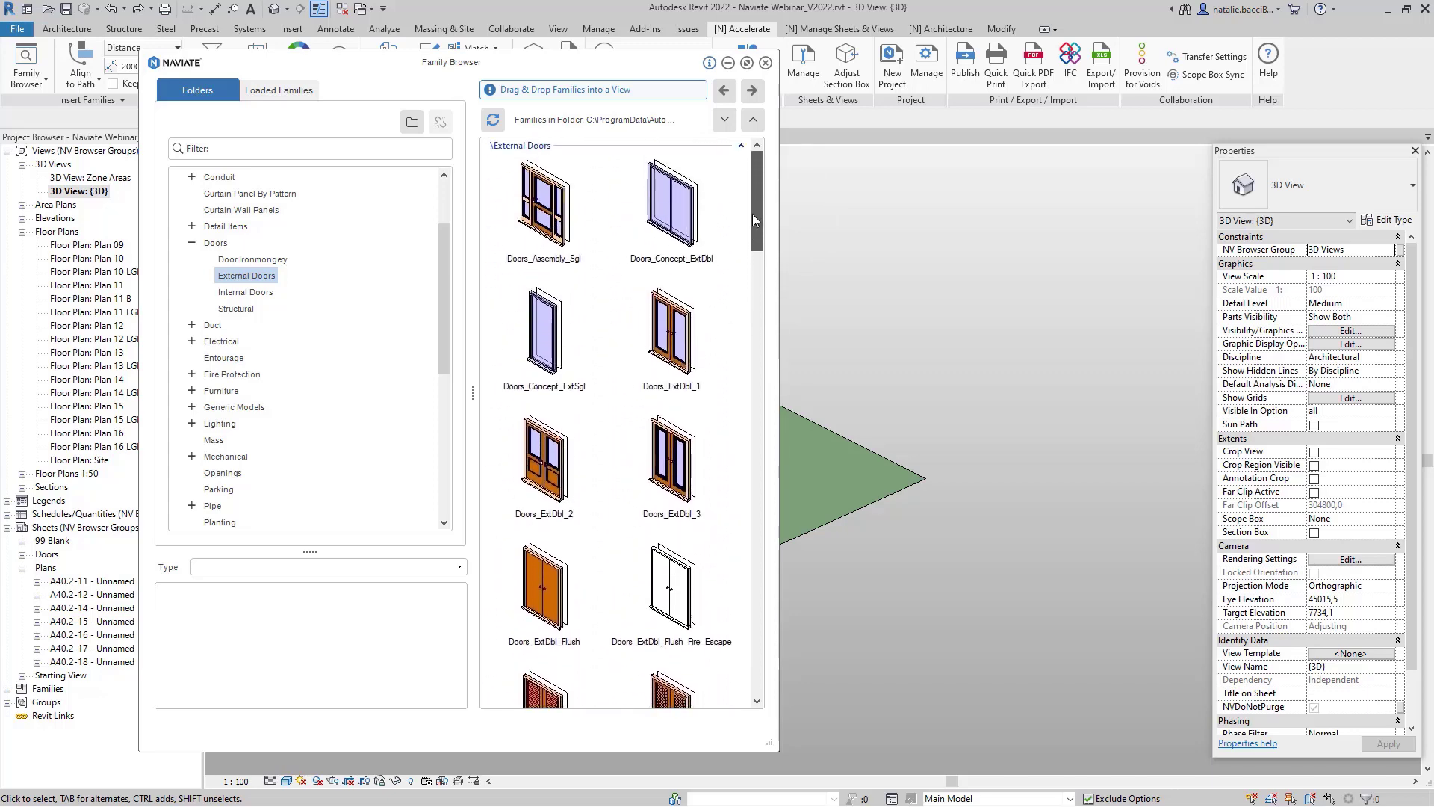
Step: Select the Doors_Assembly_Sgl family and examine the parameters of its 1810x2110mm type
left_click(536, 218)
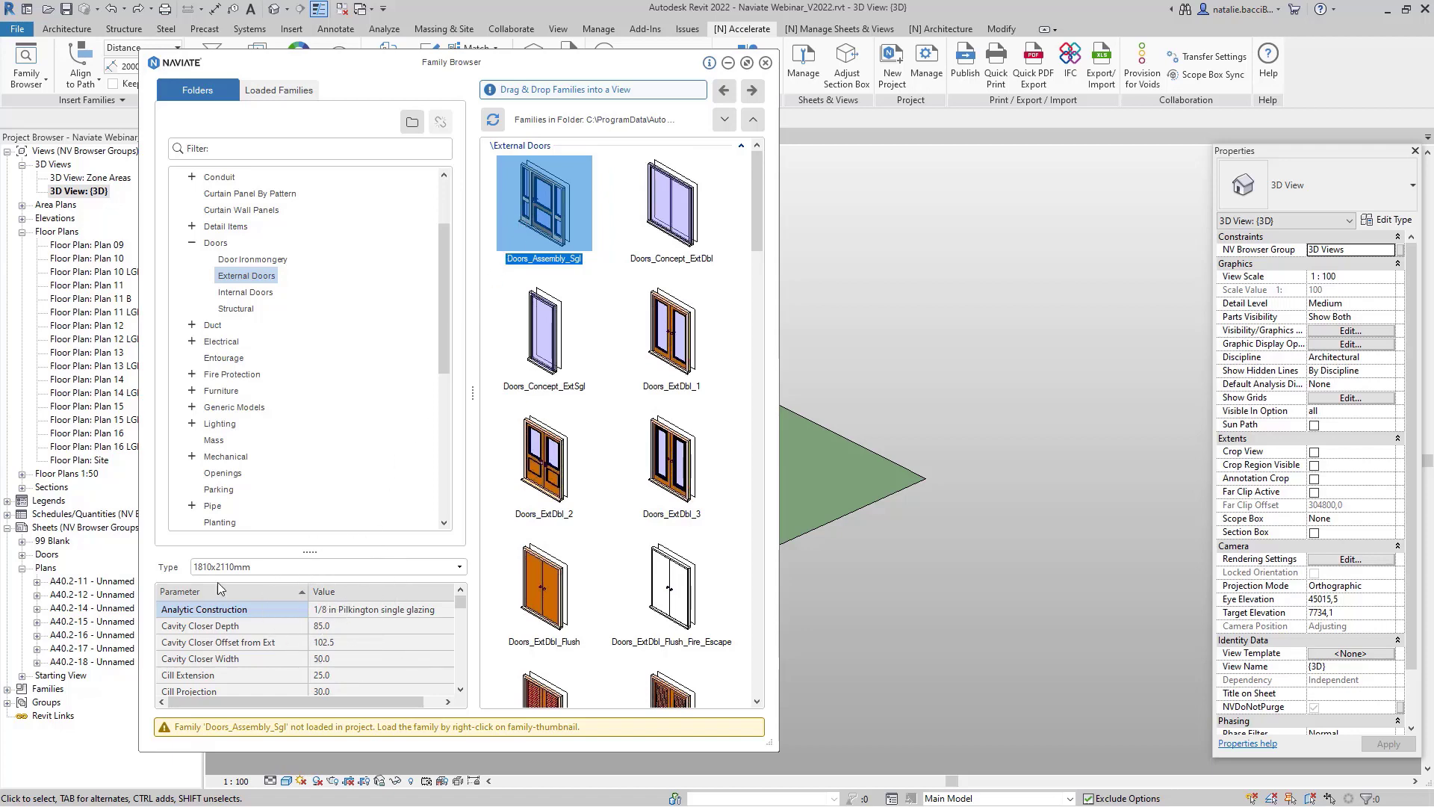
left_click(178, 573)
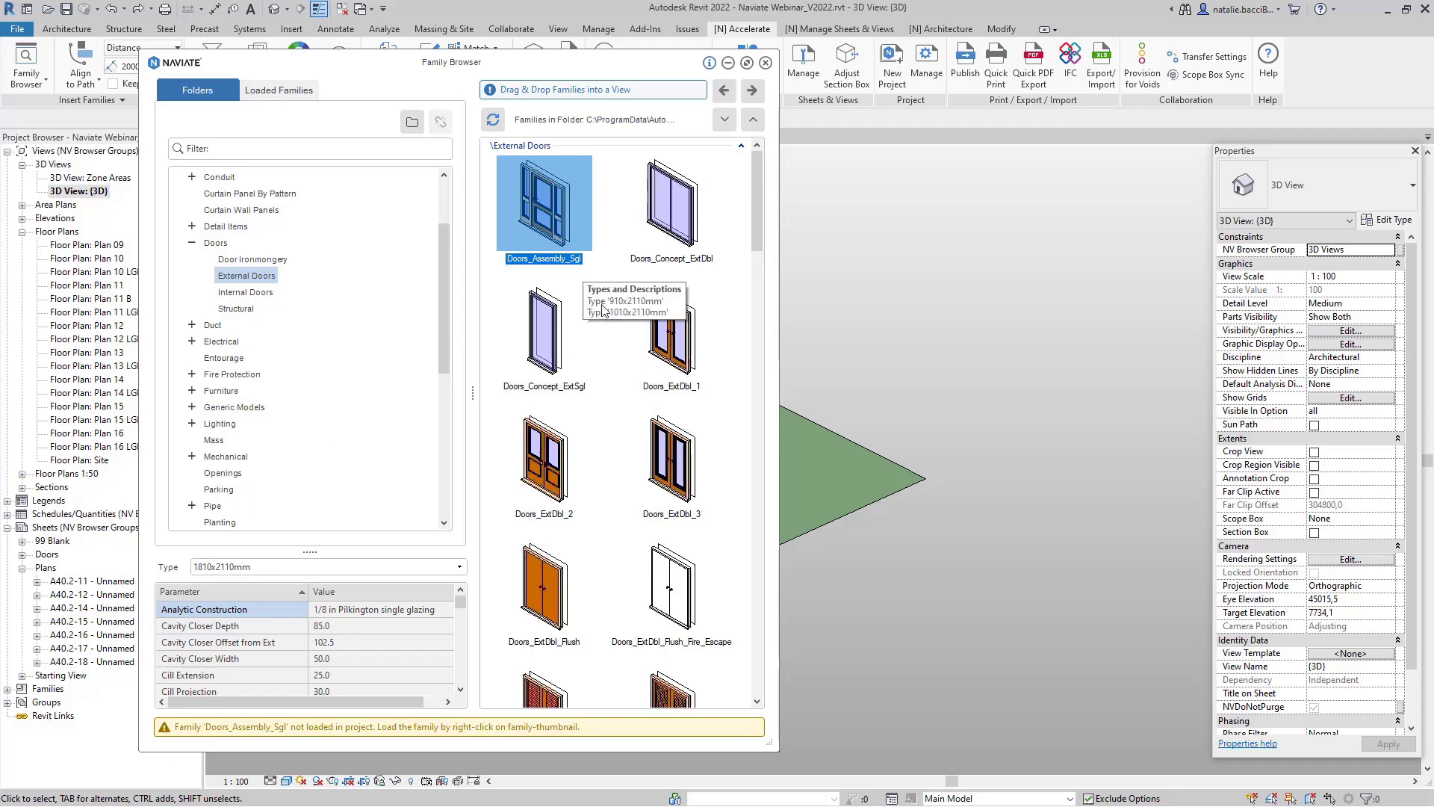
left_click(541, 238)
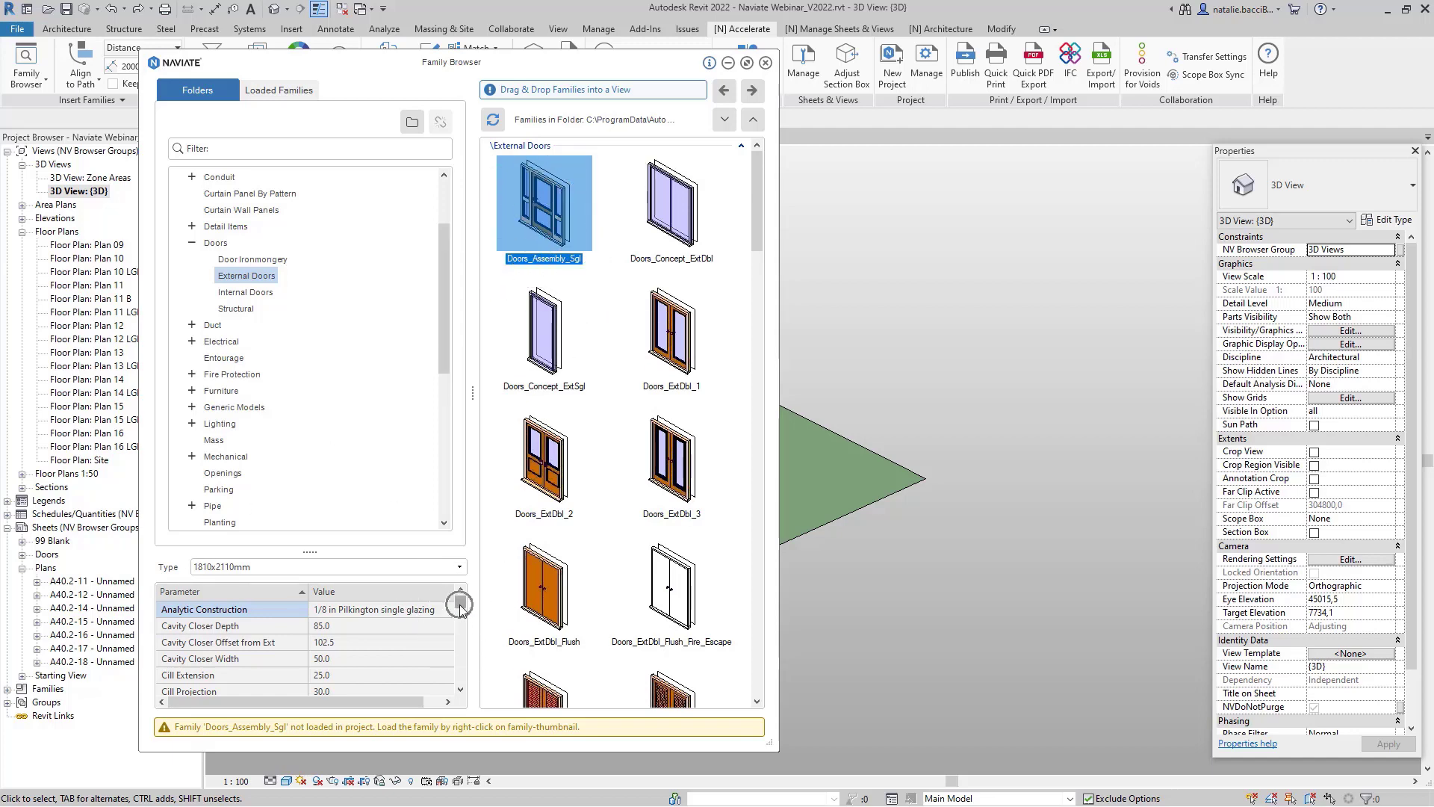
mouse_move(461, 609)
left_mouse_down()
mouse_move(462, 685)
mouse_move(461, 628)
left_mouse_up()
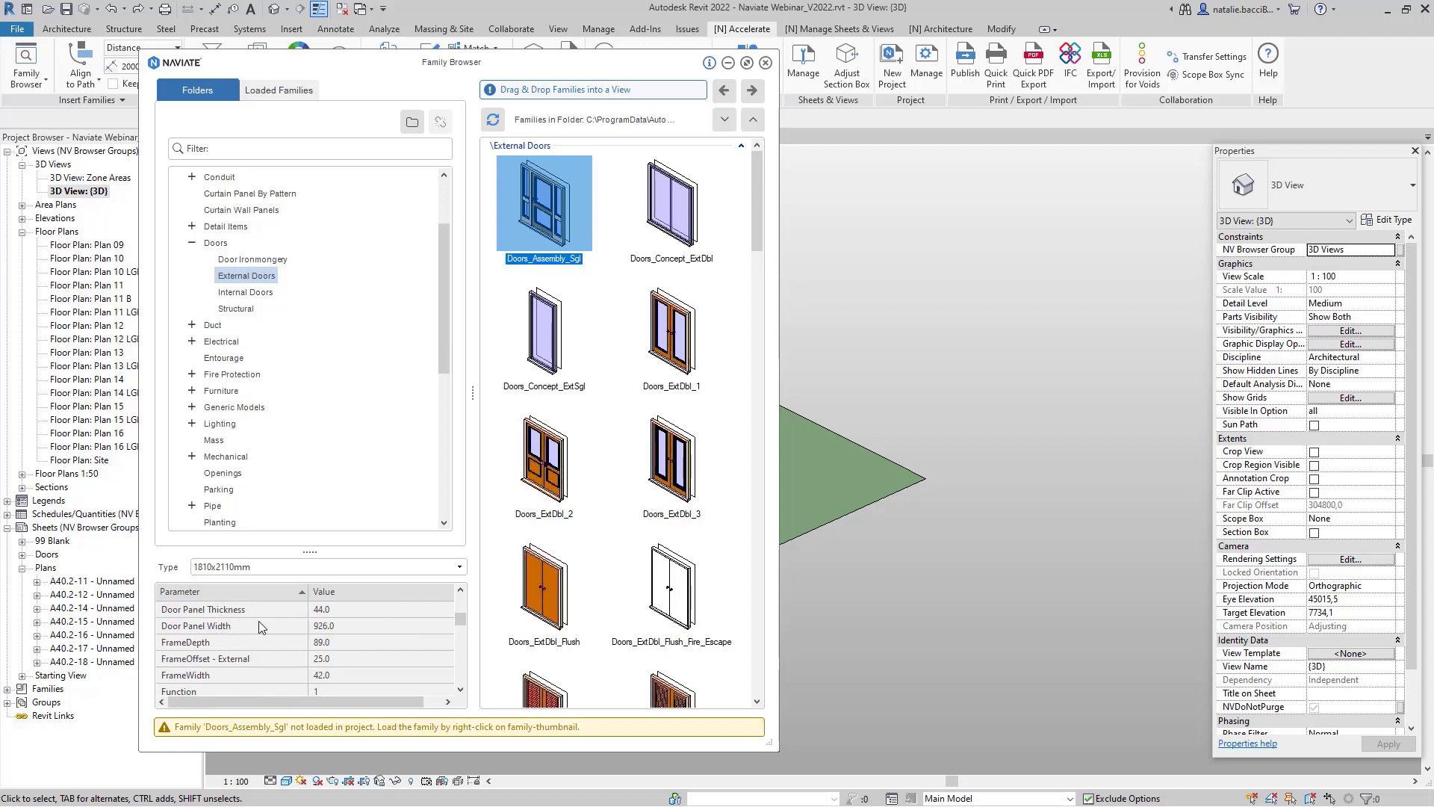
Step: Review the edit, load and thumbnail size options available for the Doors_Assembly_Sgl family
right_click(549, 222)
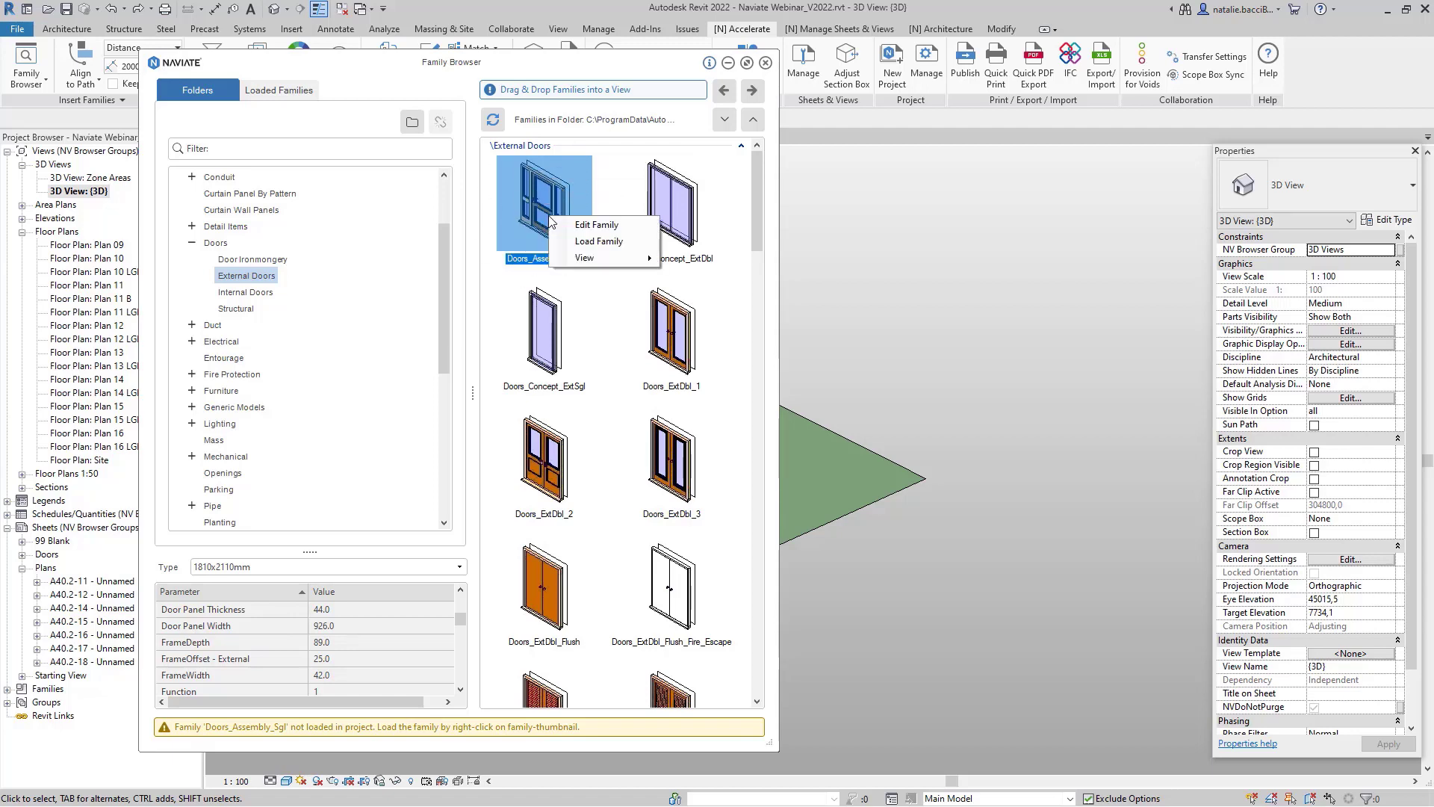
mouse_move(570, 258)
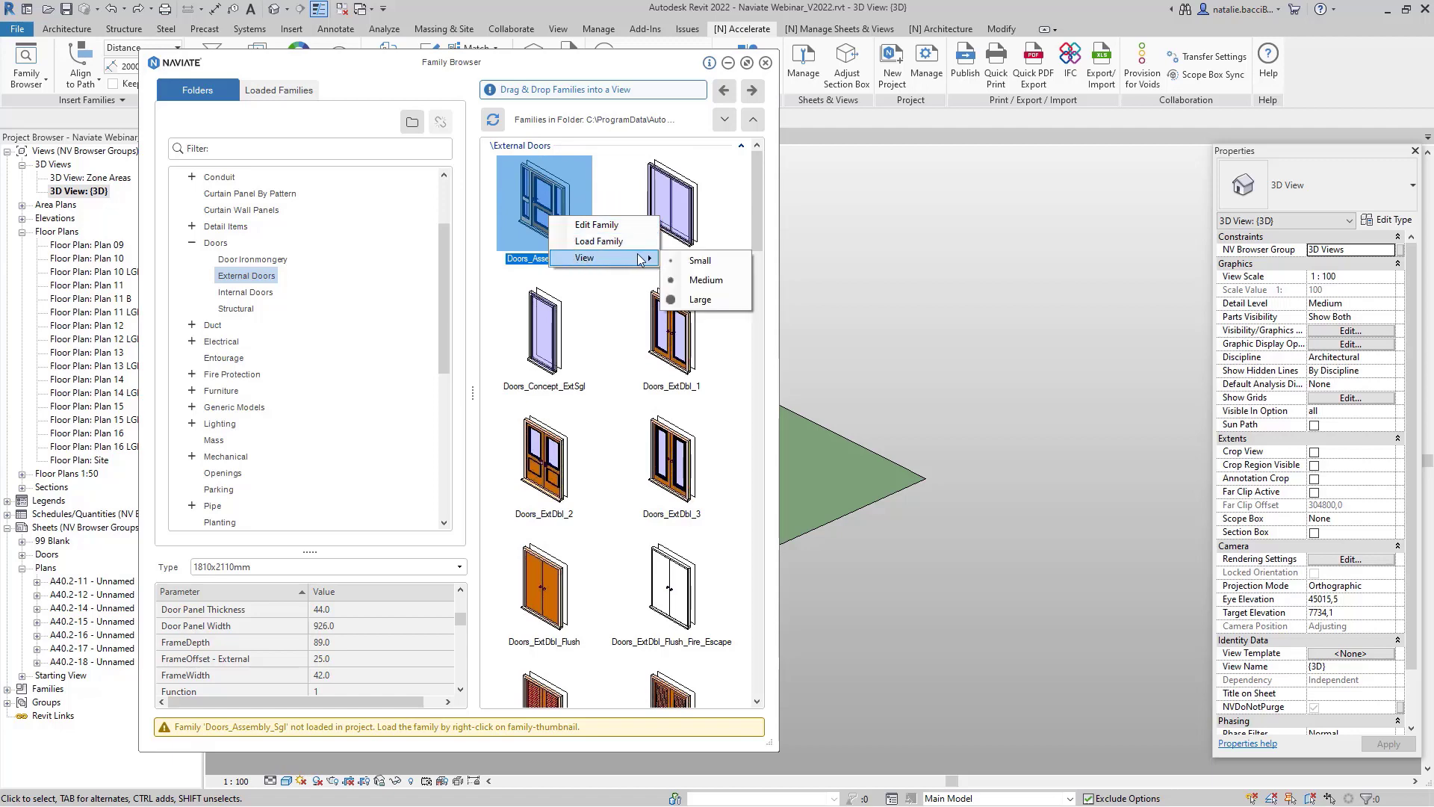
left_click(600, 242)
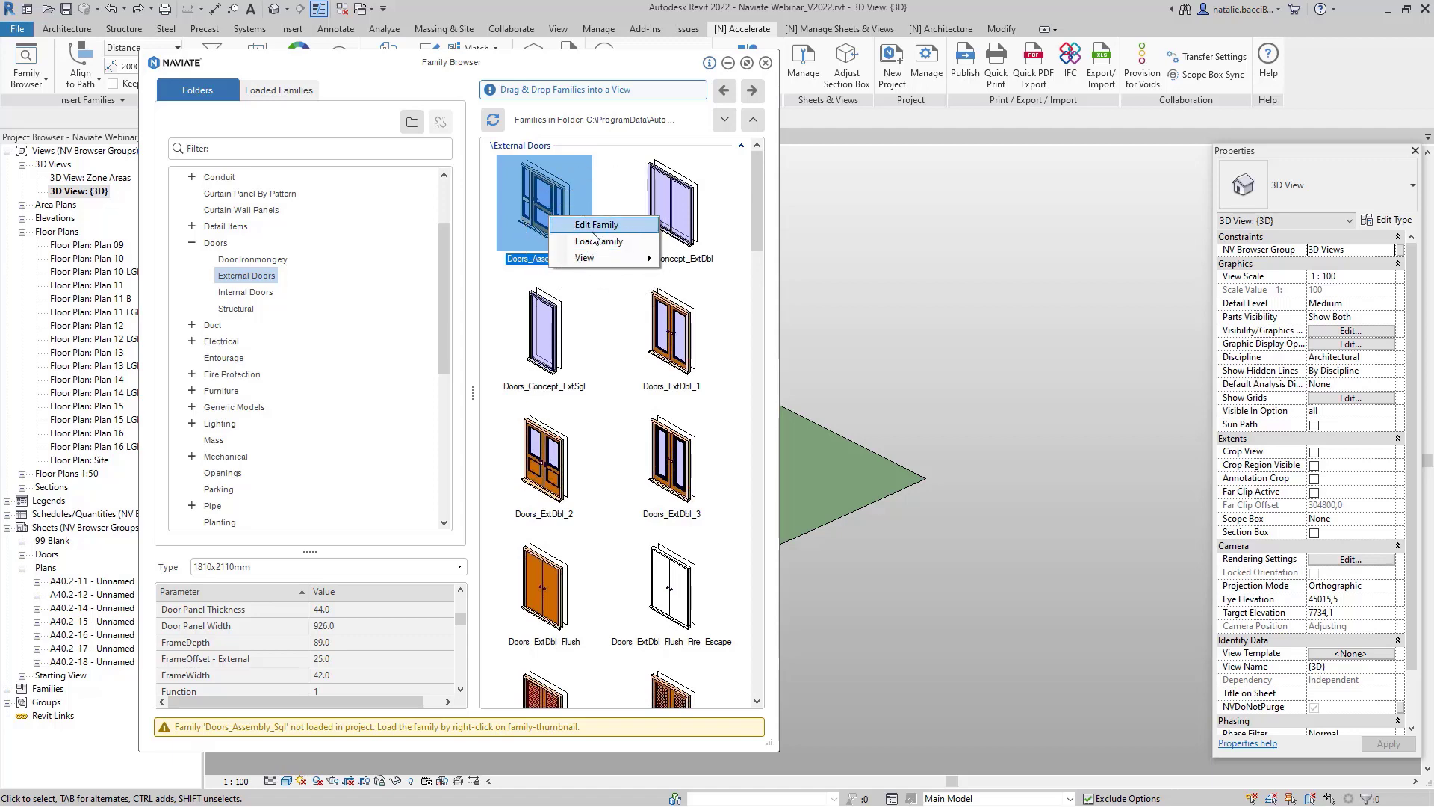
left_click(595, 230)
key("ctrl")
key("ctrl")
key("ctrl")
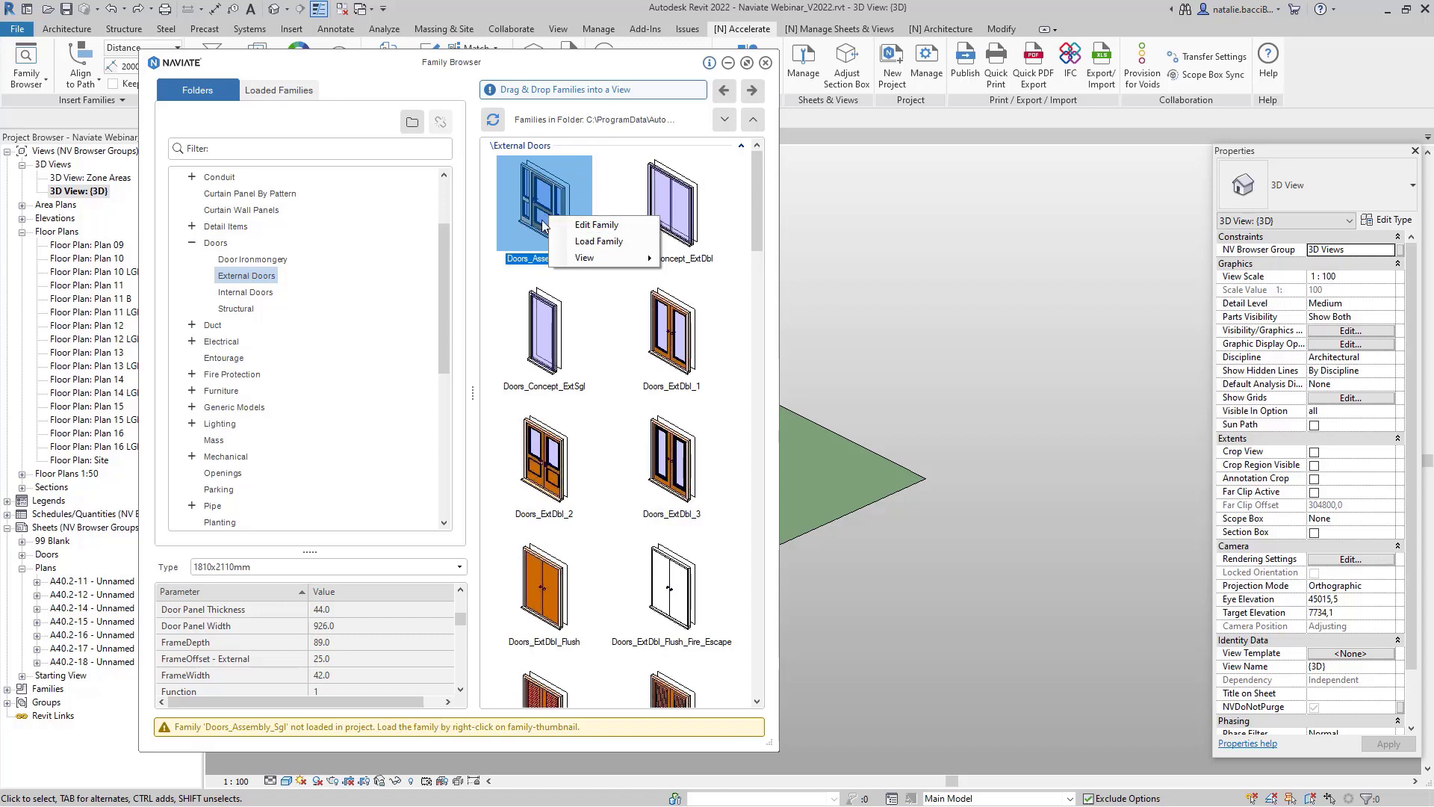
Step: Leave the family's options and select the top-level UK folder in the library tree
left_click(249, 149)
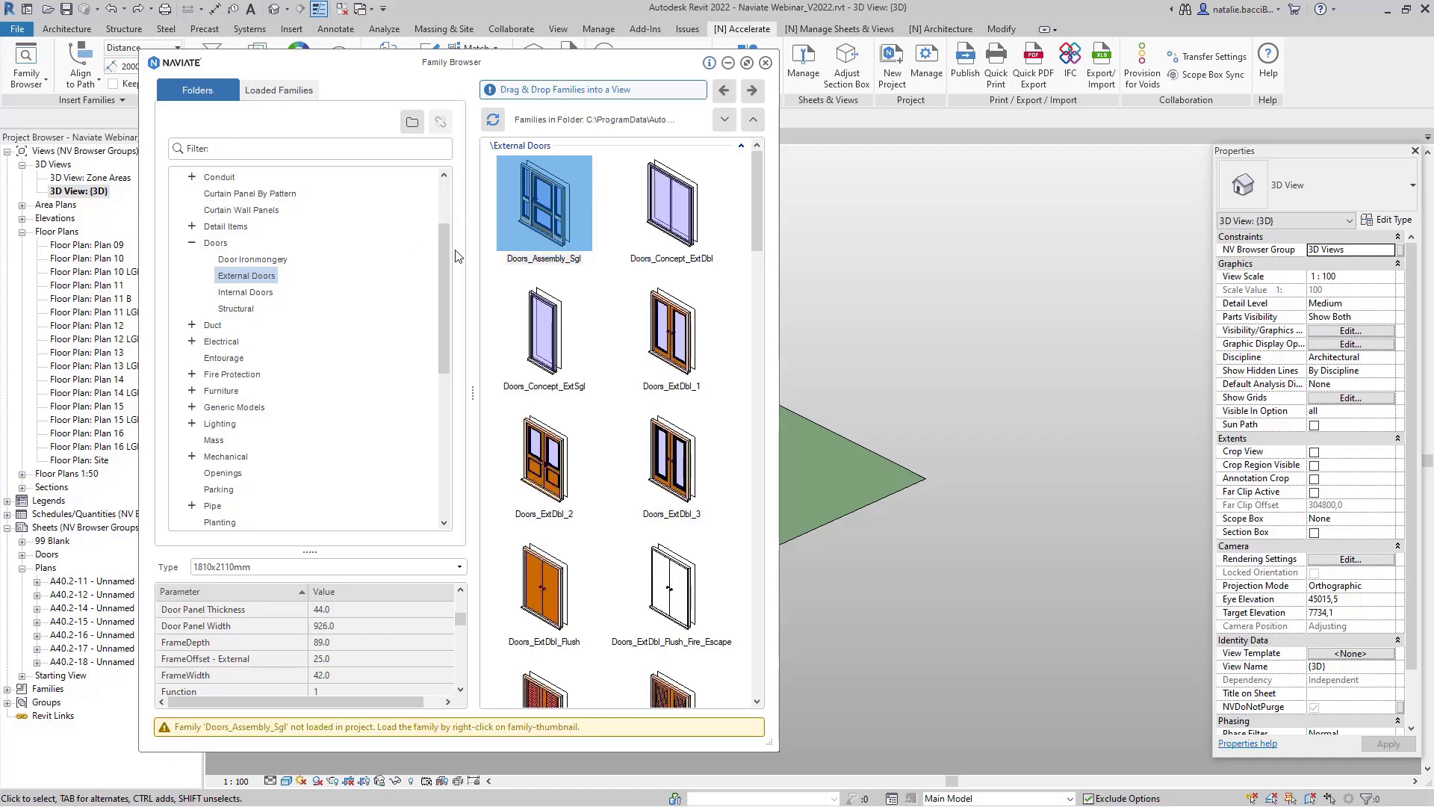
scroll(446, 261, "up", 2)
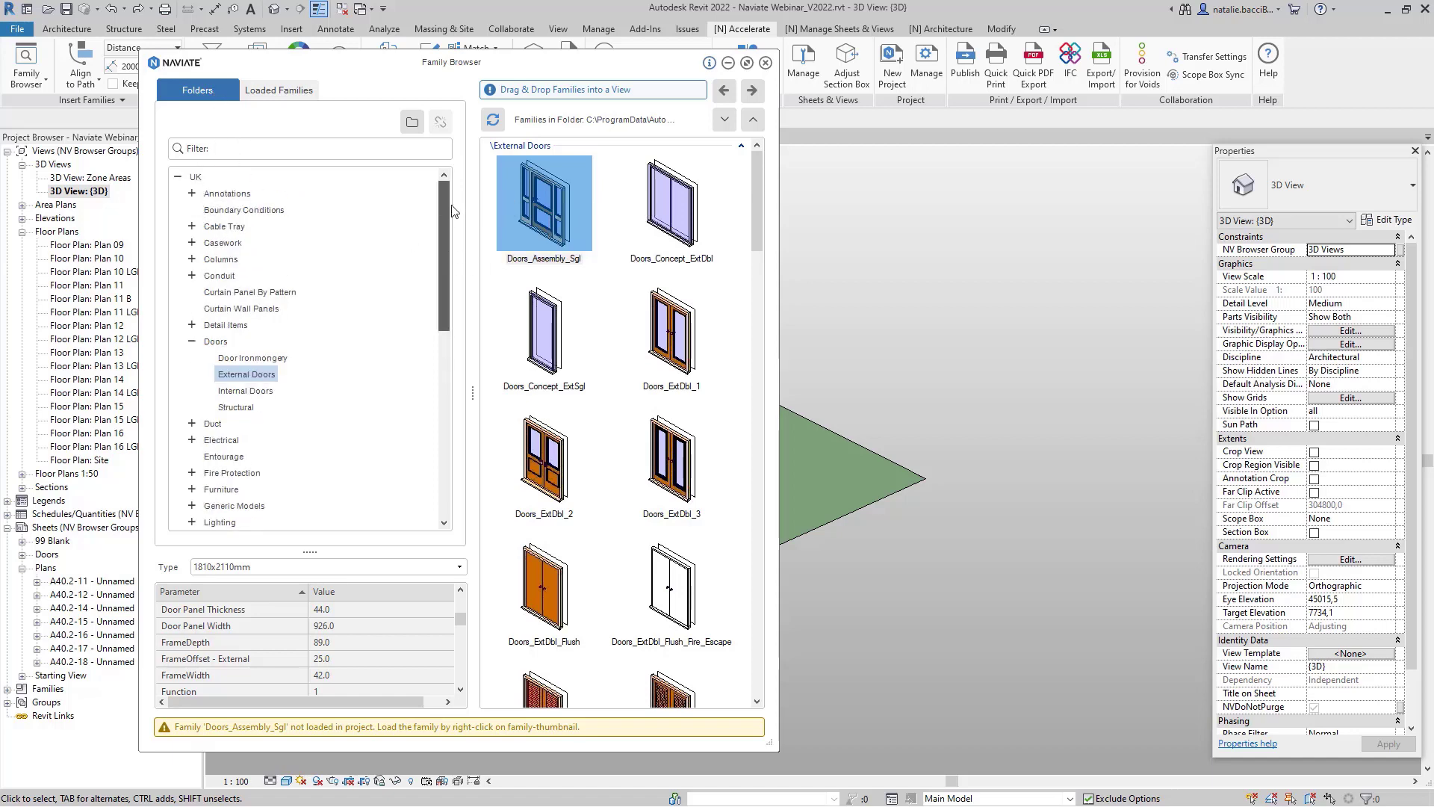
left_click(195, 178)
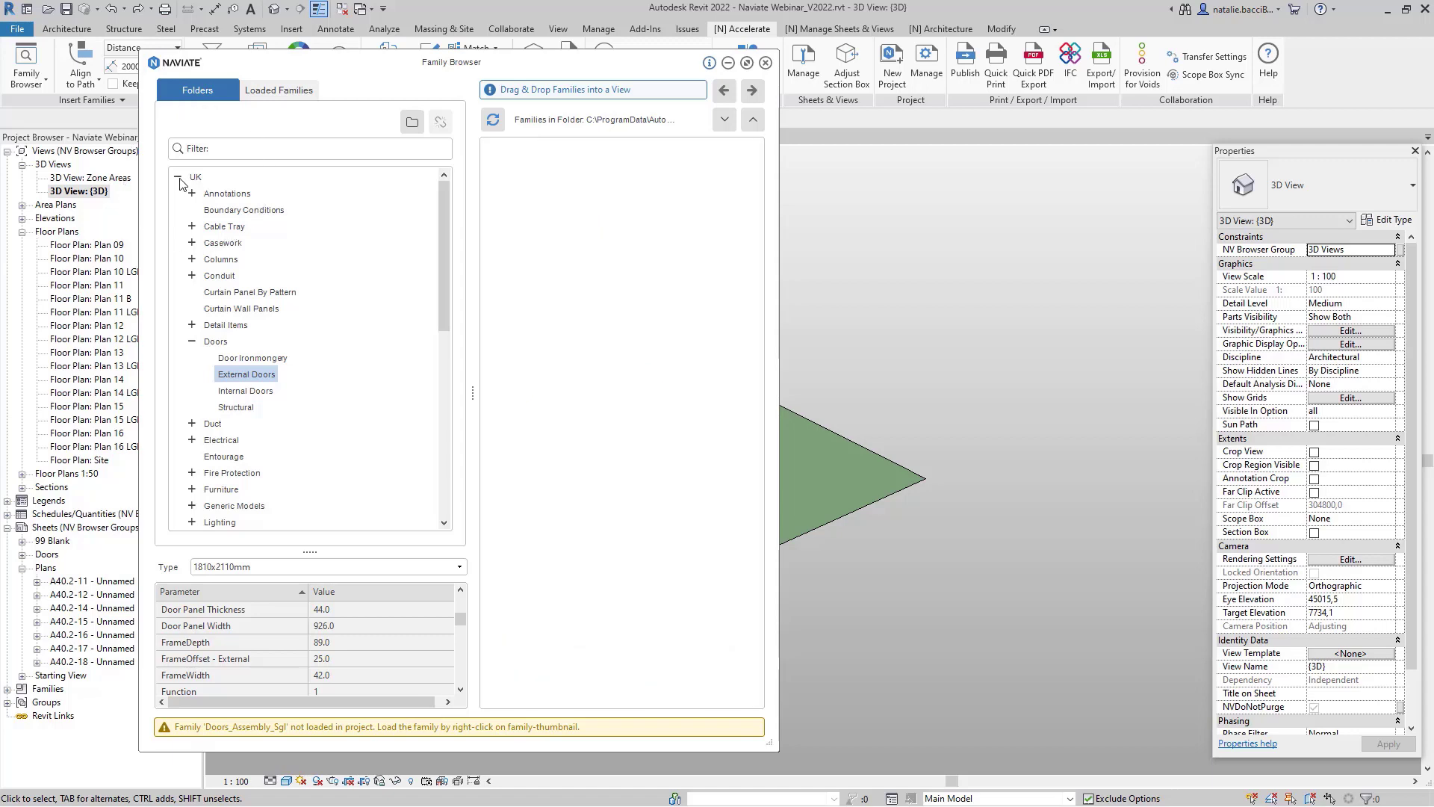
Step: Collapse the UK library folder and filter its families by "Mullion"
left_click(177, 176)
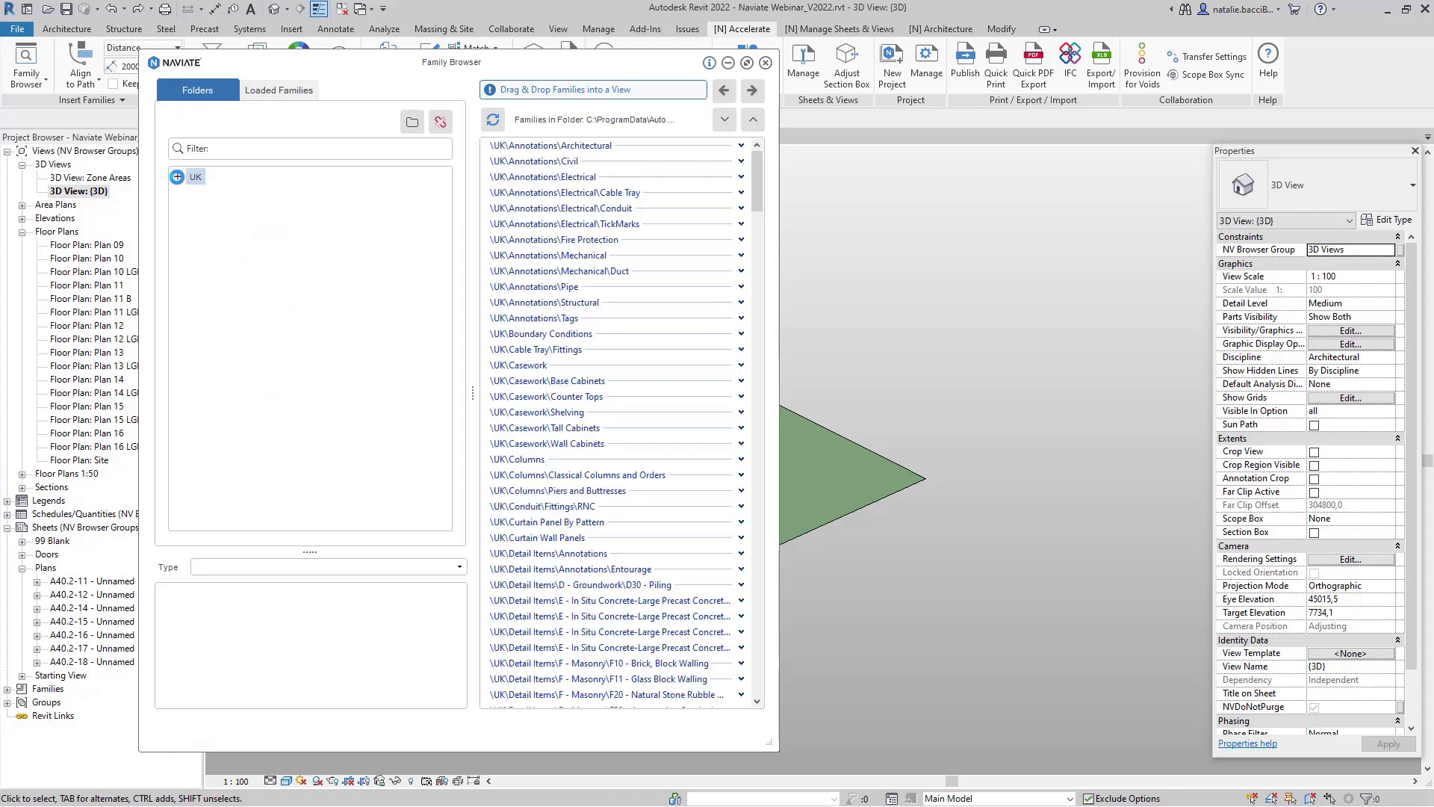
left_click(223, 149)
left_click(223, 149)
left_click(224, 149)
type("Mullion")
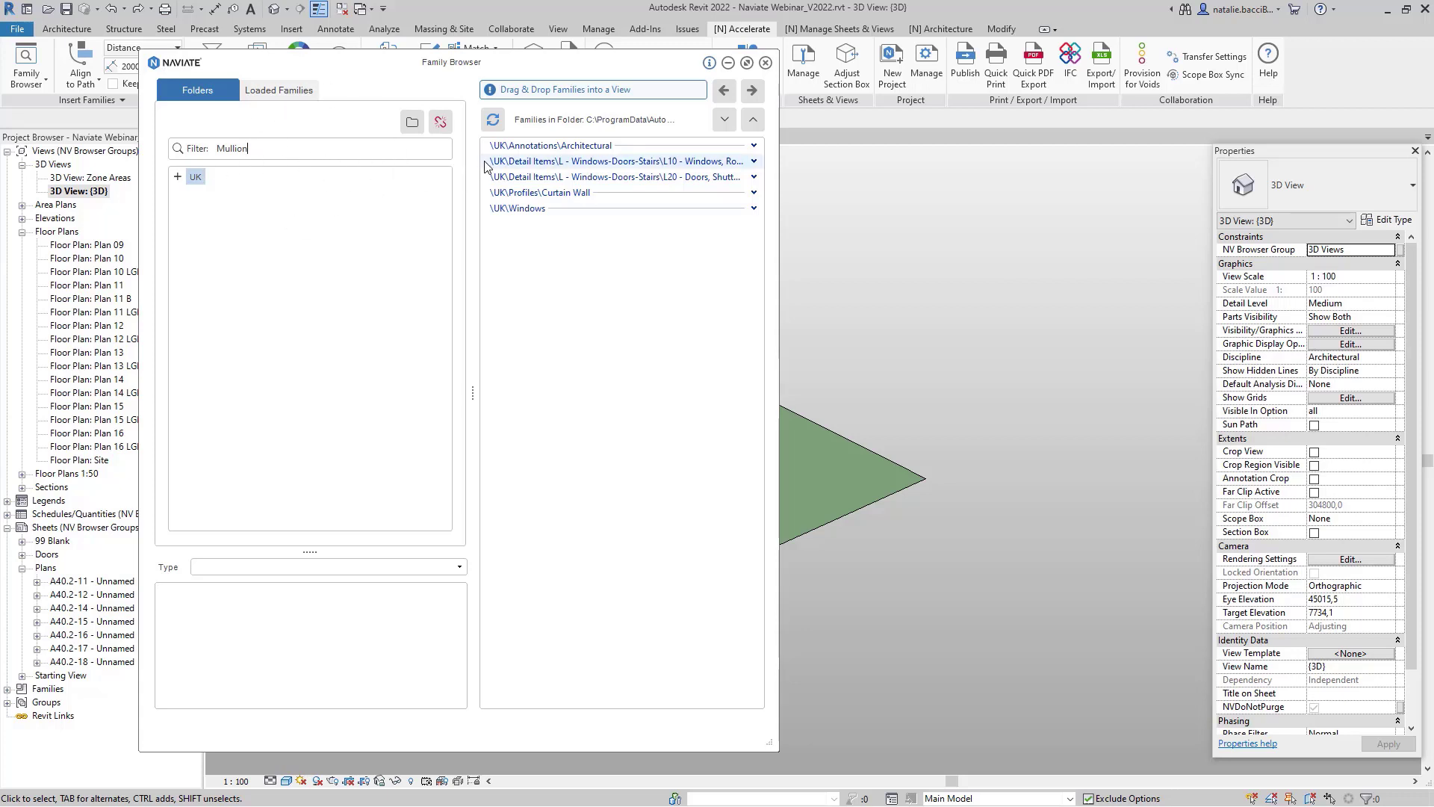
Step: Expand the Annotations\Architectural and Detail Items L10 - Windows result groups to view their mullion families
left_click(753, 147)
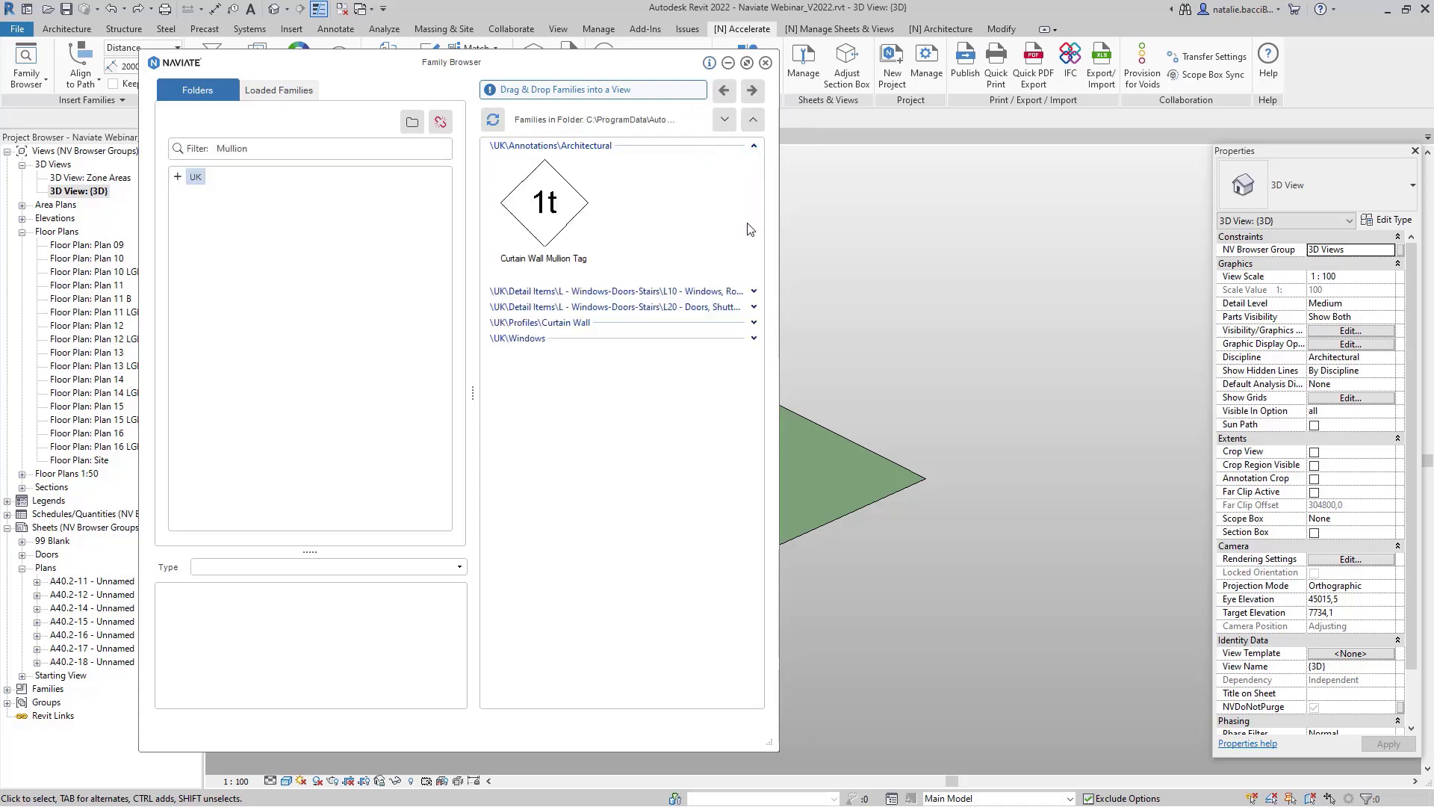
left_click(754, 291)
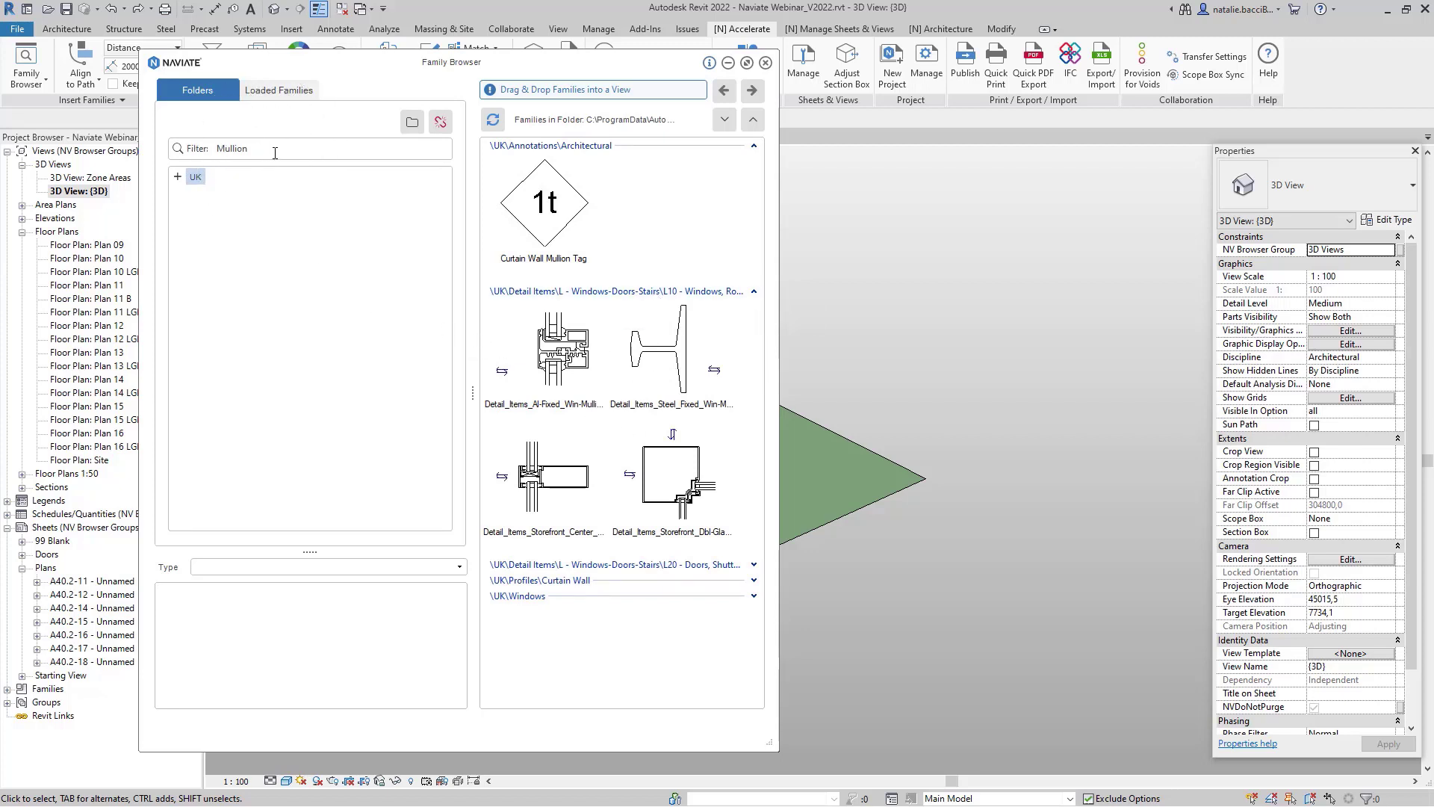
left_click(274, 152)
Step: Switch to the families loaded in the project, shift the browser window slightly and look through the category list
left_click(274, 92)
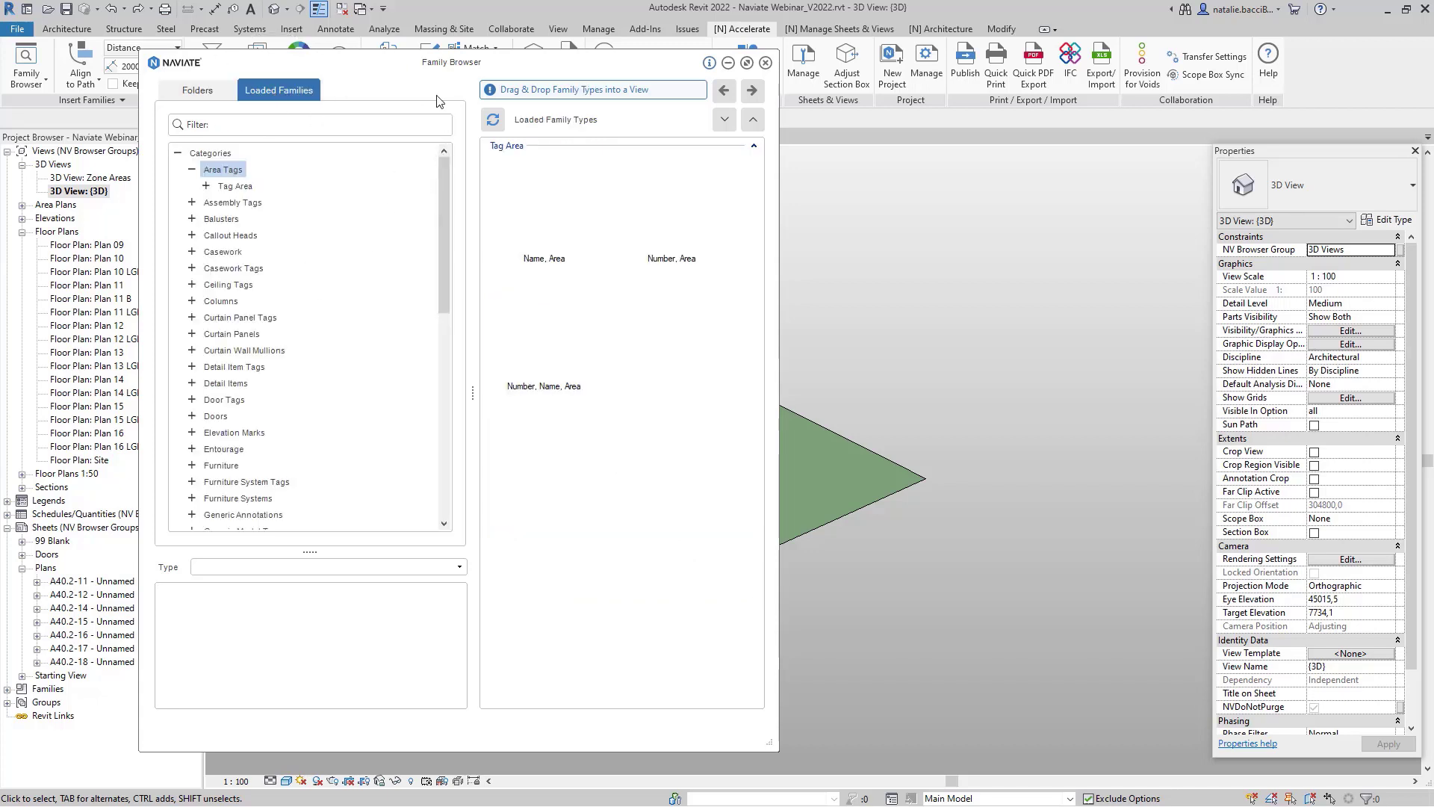
left_click_drag(420, 74, 461, 73)
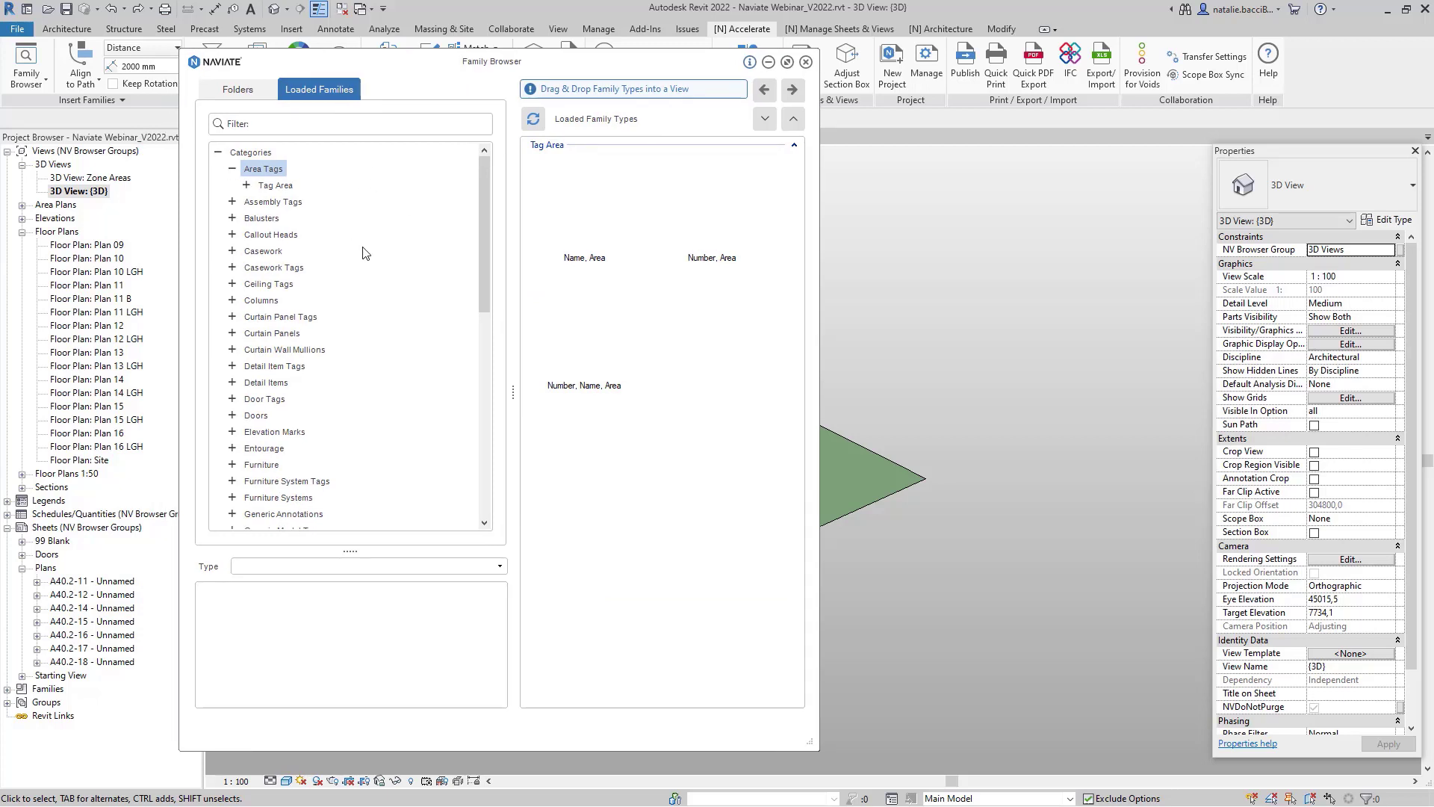
left_click_drag(484, 195, 479, 319)
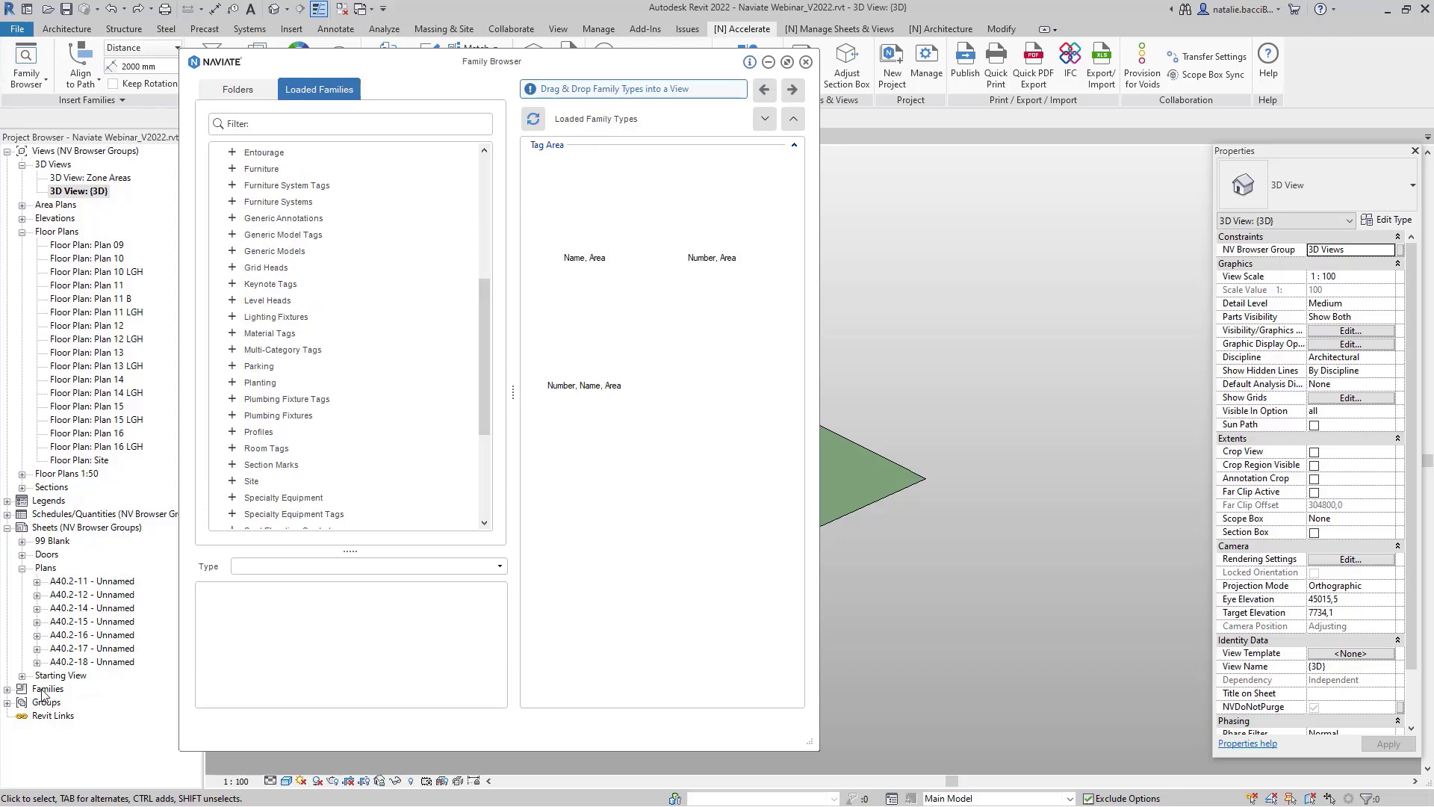
key("ctrl")
key("ctrl")
key("ctrl")
key("ctrl")
key("ctrl")
key("ctrl")
key("ctrl")
key("ctrl")
Step: Return to the library folders, clear the Mullion filter and expand the UK folder
left_click(238, 90)
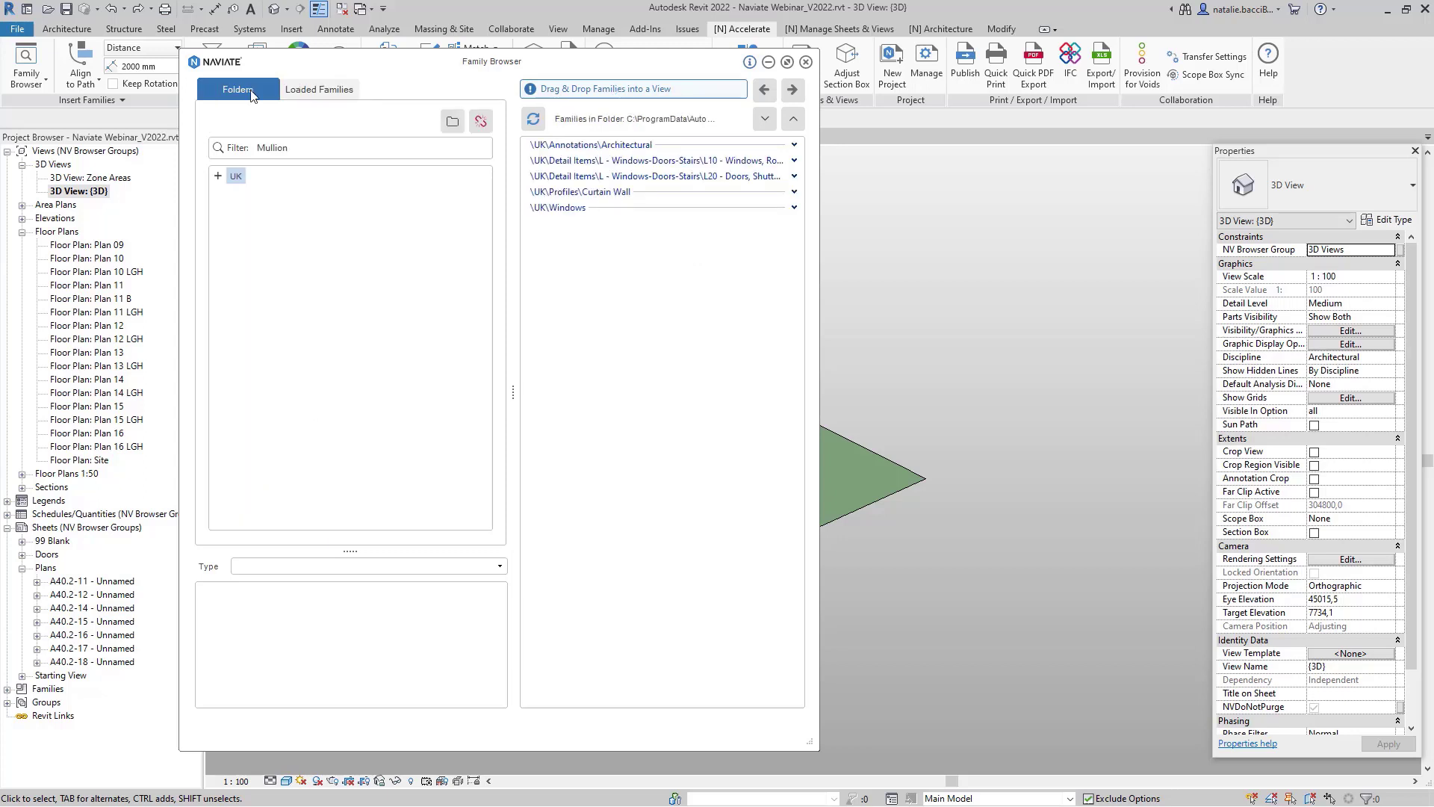
left_click(217, 178)
left_click(322, 146)
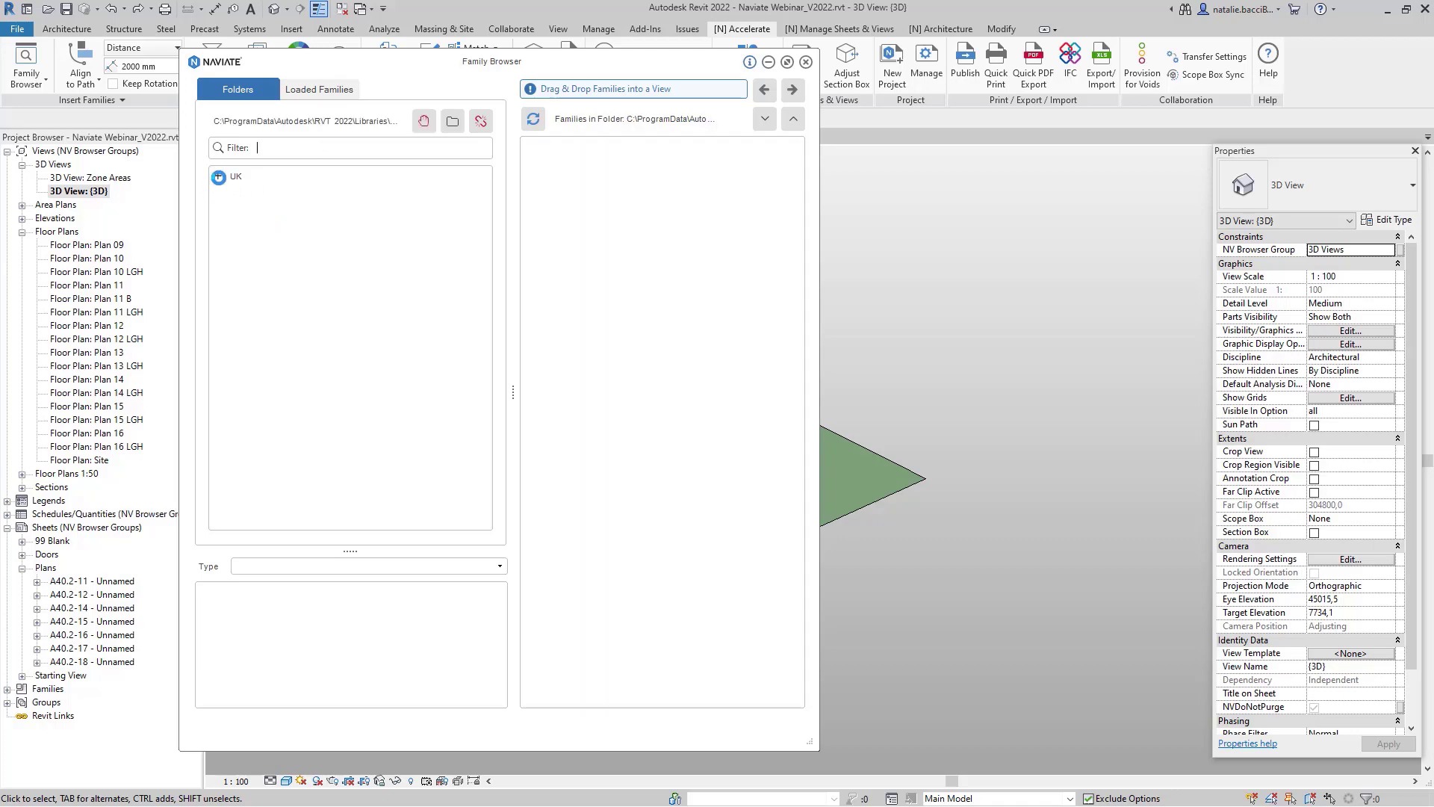
left_click(220, 182)
left_click(218, 177)
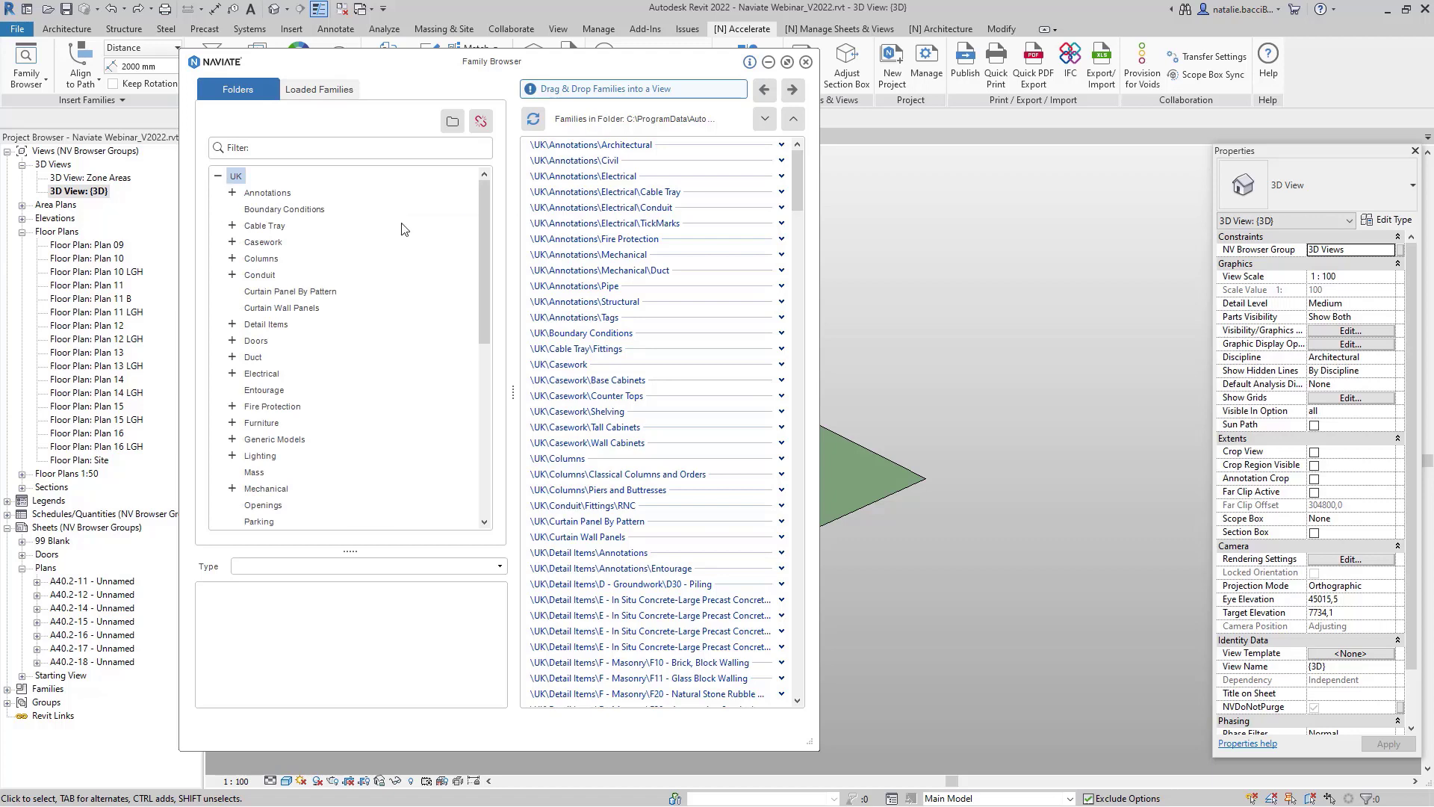
Step: Expand the Doors folder and show the families in External Doors
left_click_drag(486, 226, 484, 243)
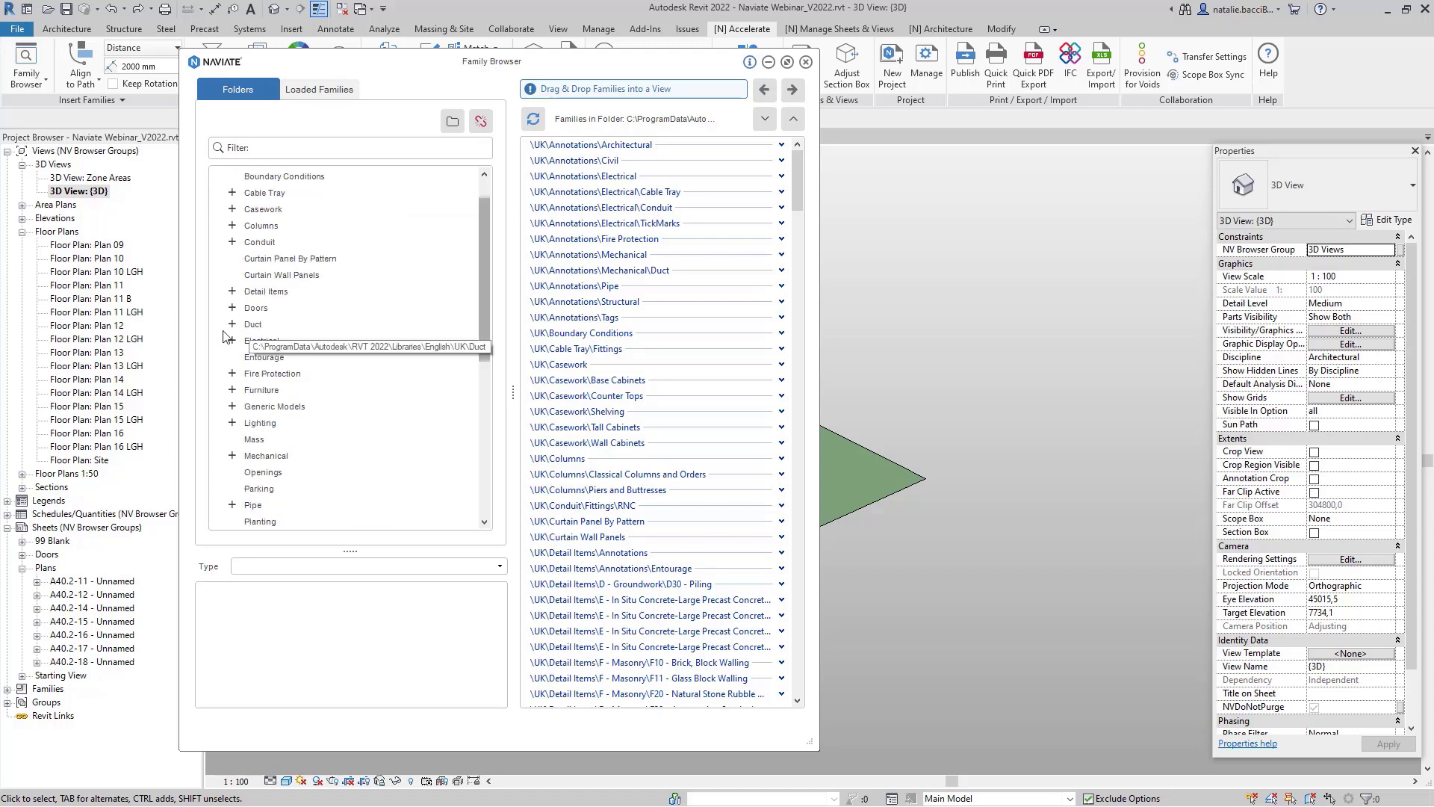
left_click(232, 308)
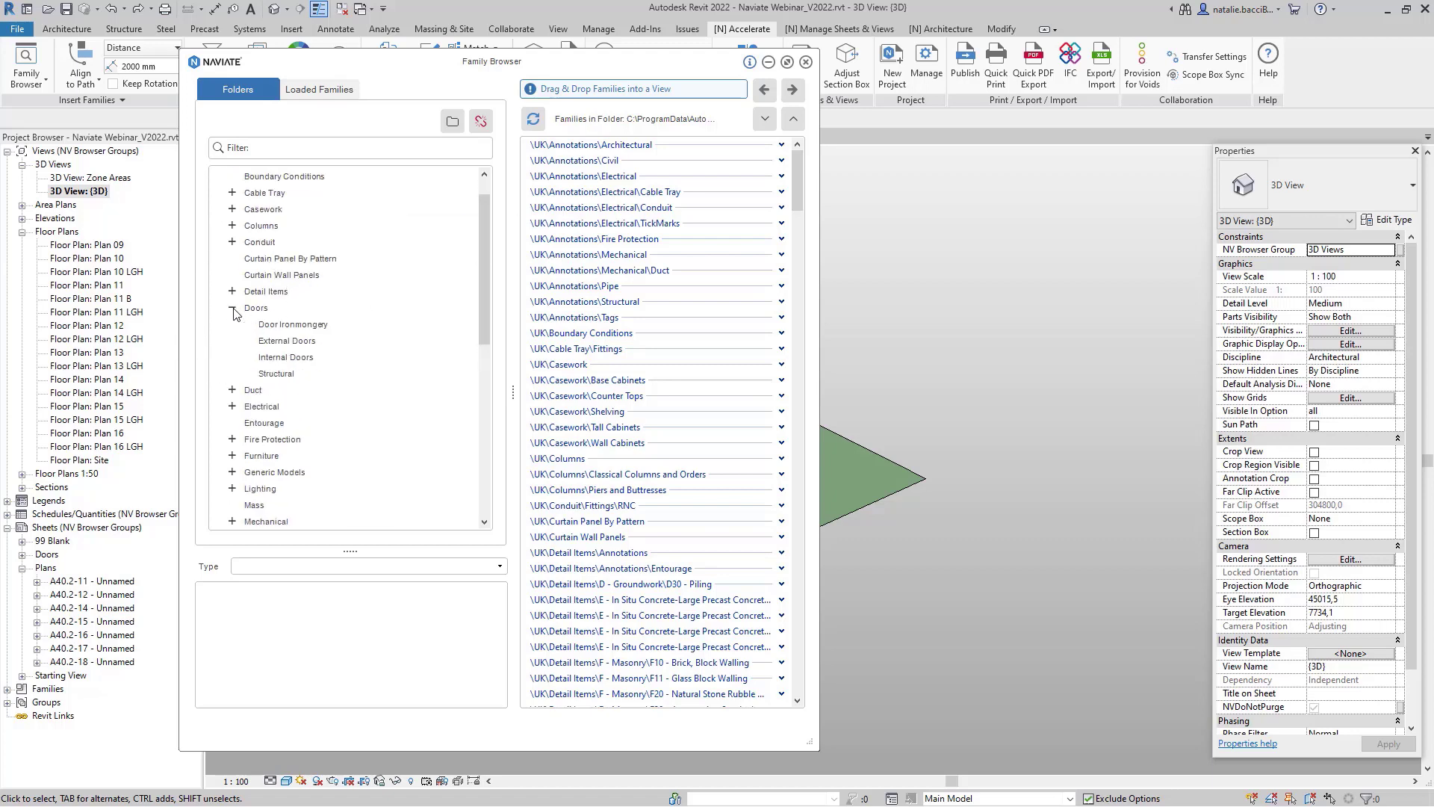
left_click(273, 343)
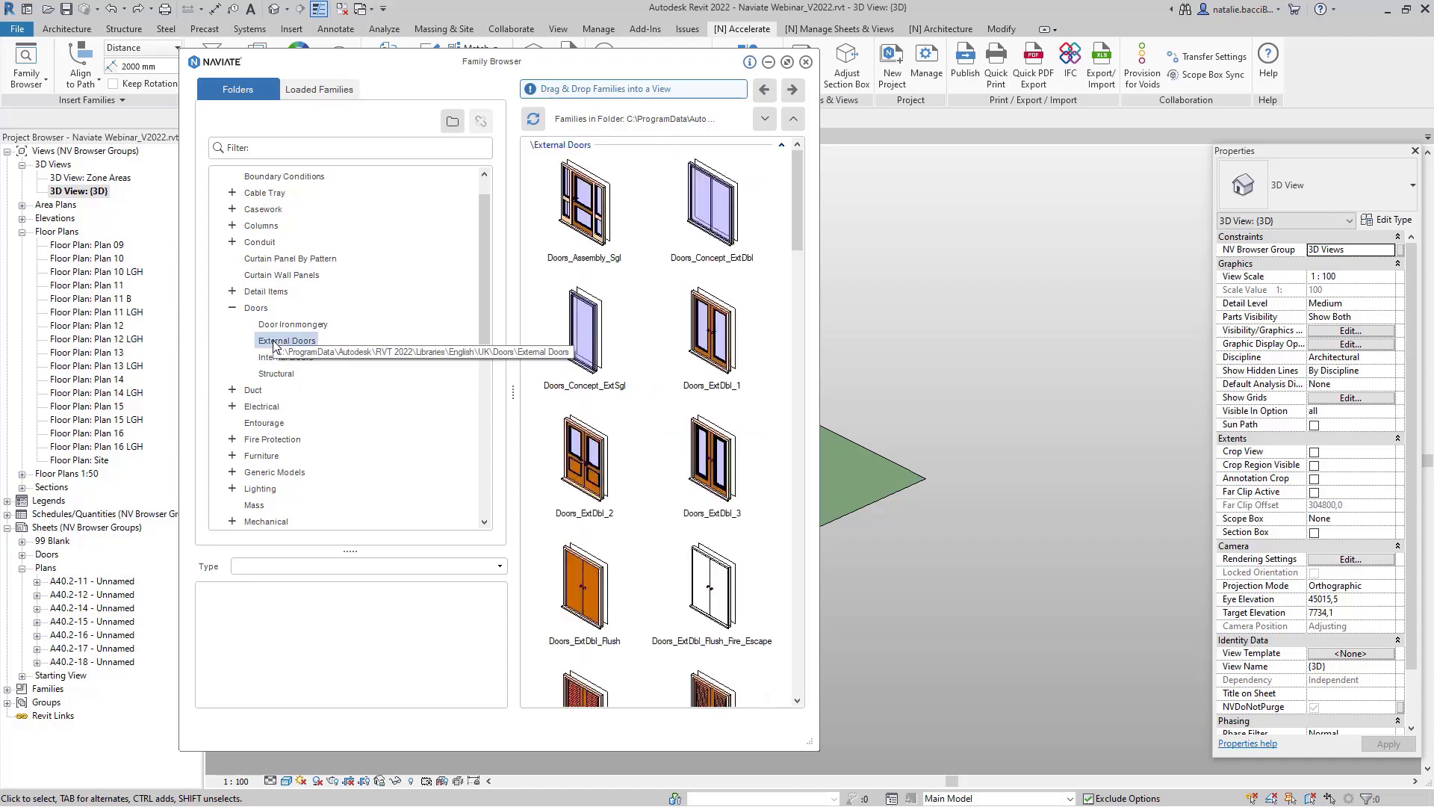
Step: Bring the Doors_Assembly_Sgl family, type 1810x2110mm, into the 3D view and save the project
left_click(595, 208)
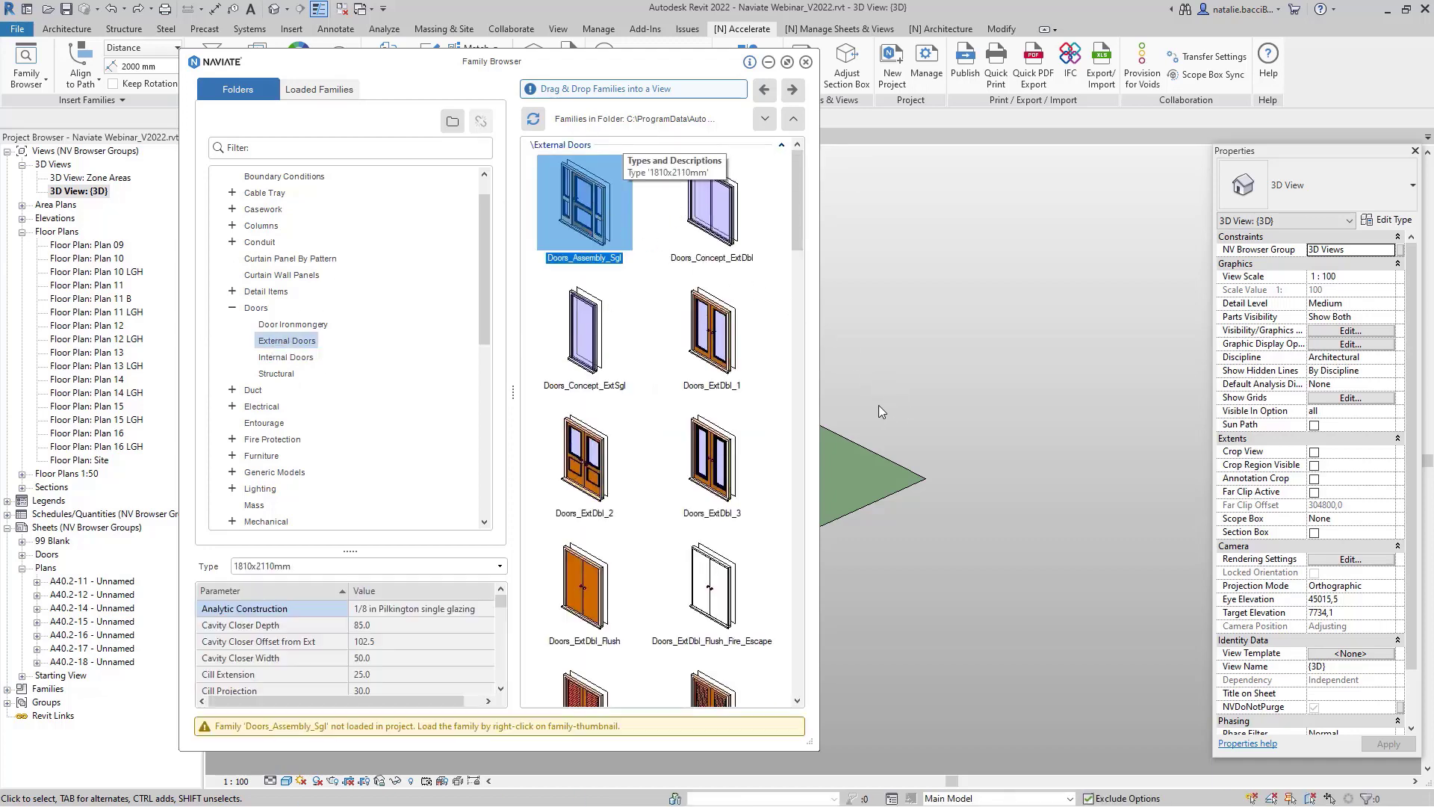
left_click_drag(581, 199, 877, 435)
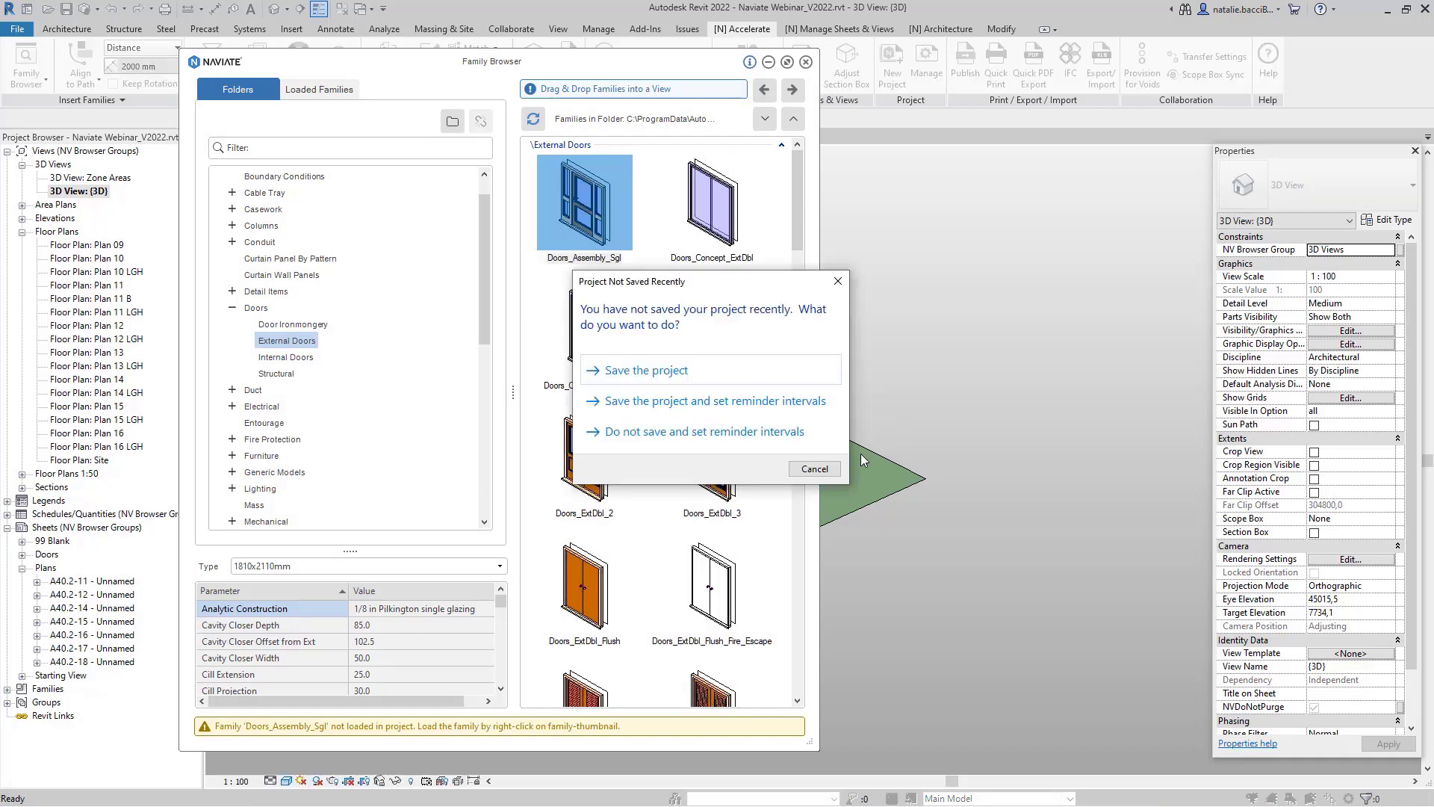
left_click(685, 371)
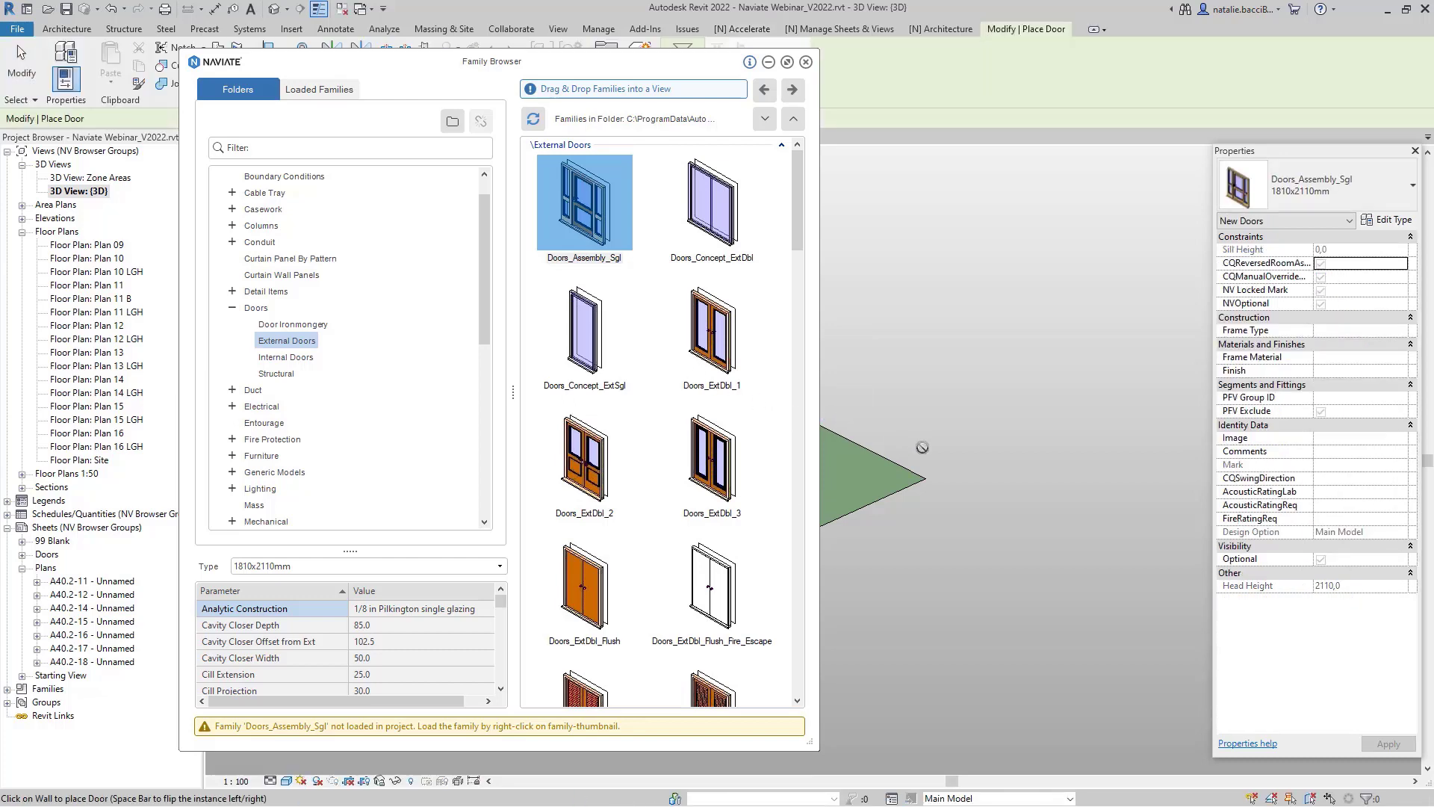
Step: Place the Doors_Assembly_Sgl door in the ground-floor exterior wall near the building corner and end door placement
scroll(991, 465, "up", 10)
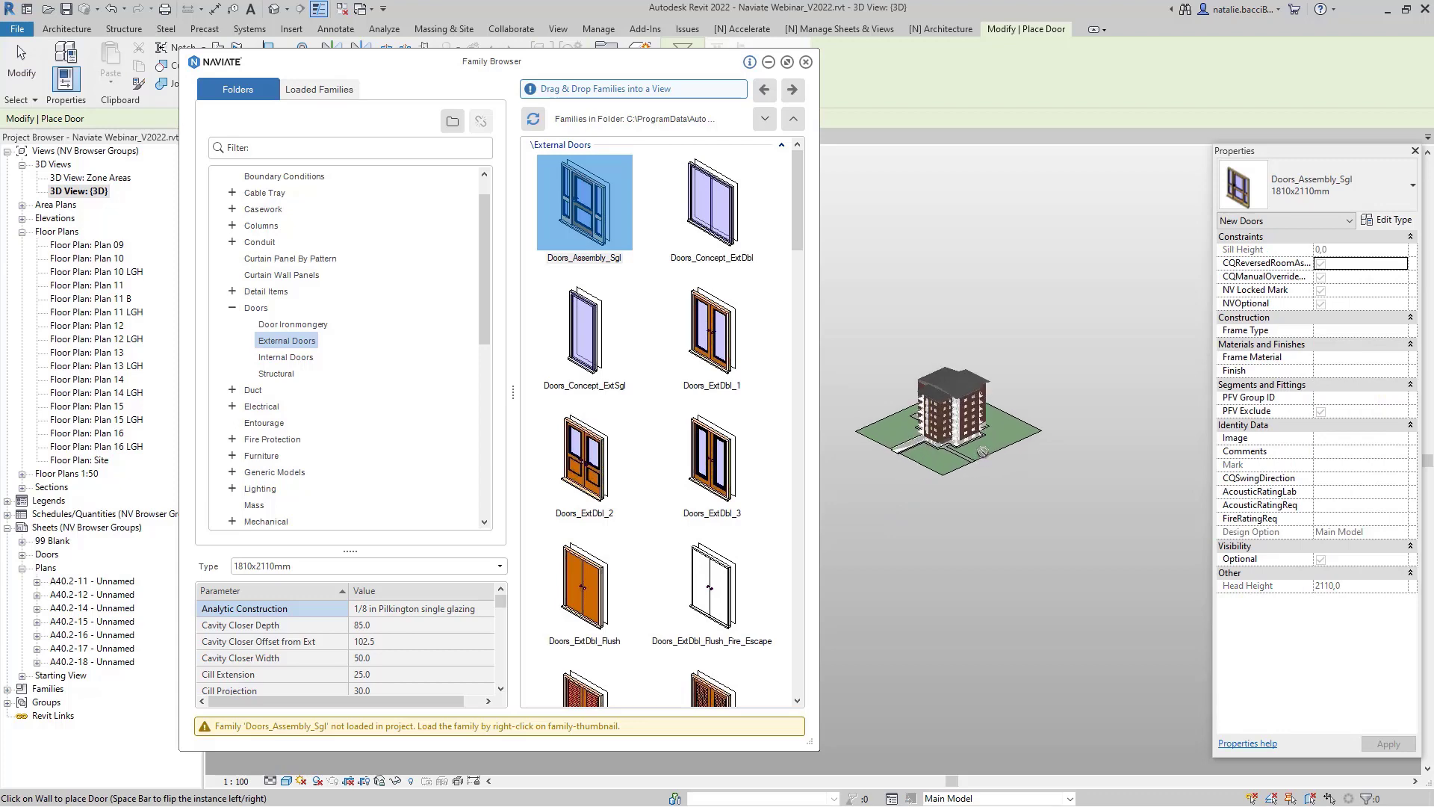
scroll(973, 428, "up", 8)
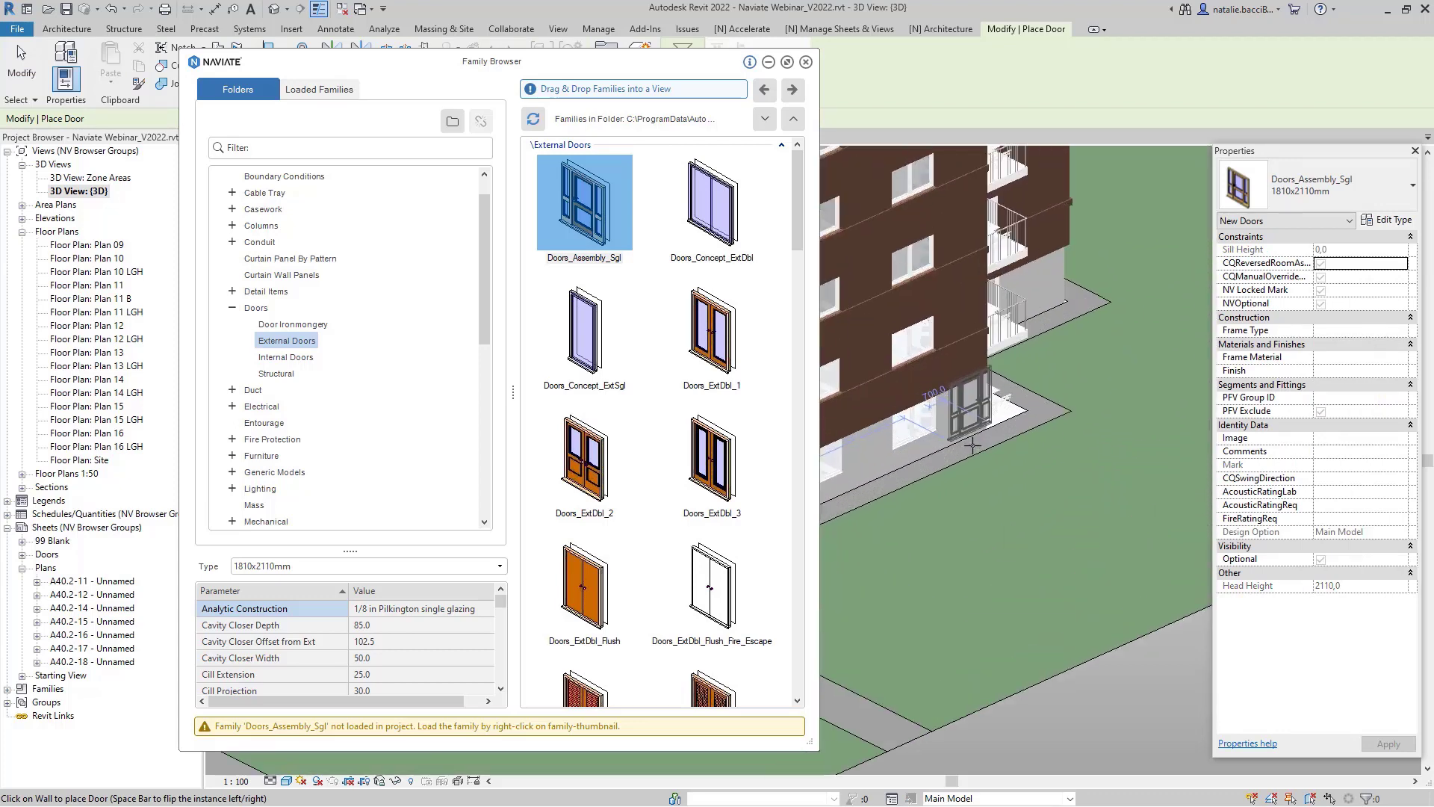
scroll(964, 402, "up", 4)
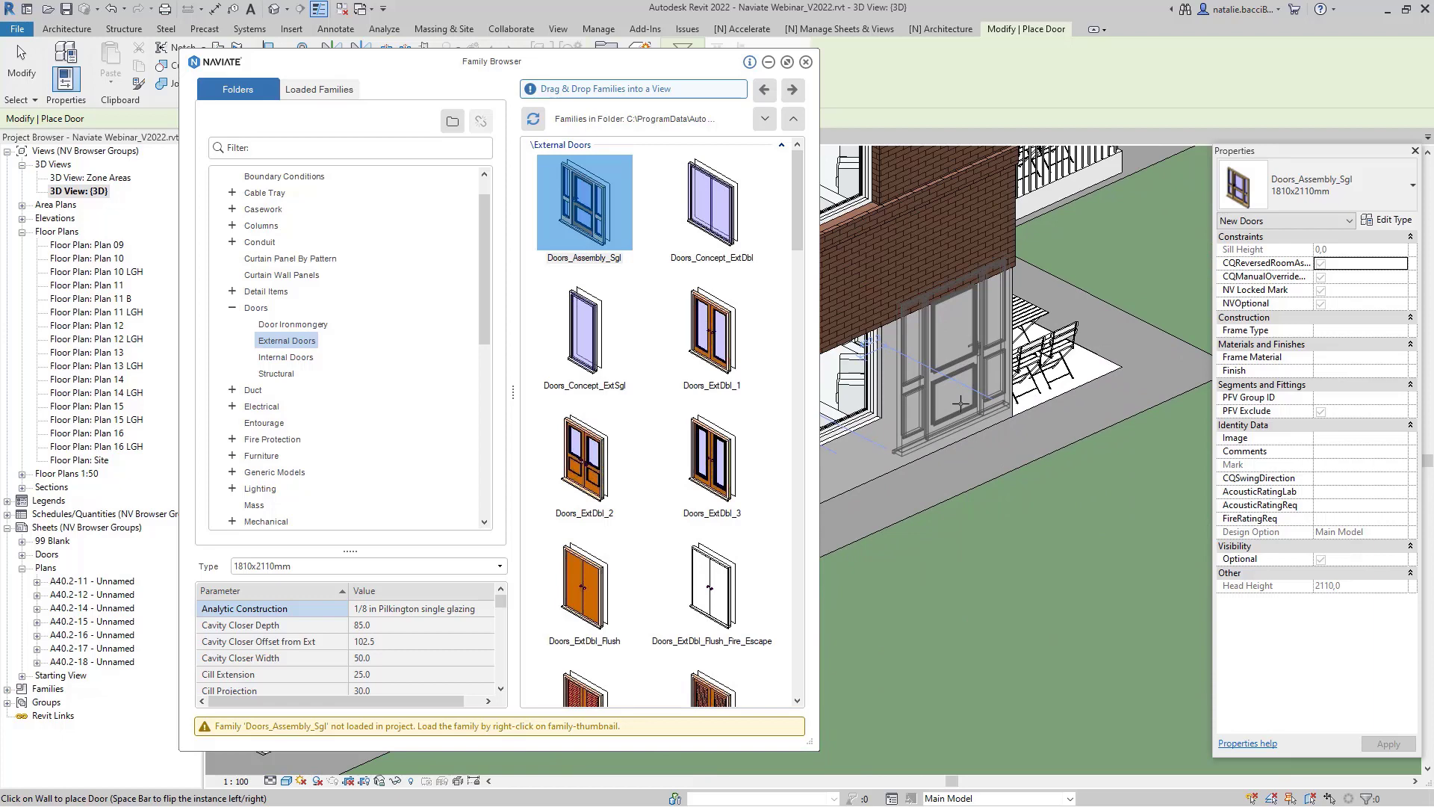
left_click(960, 404)
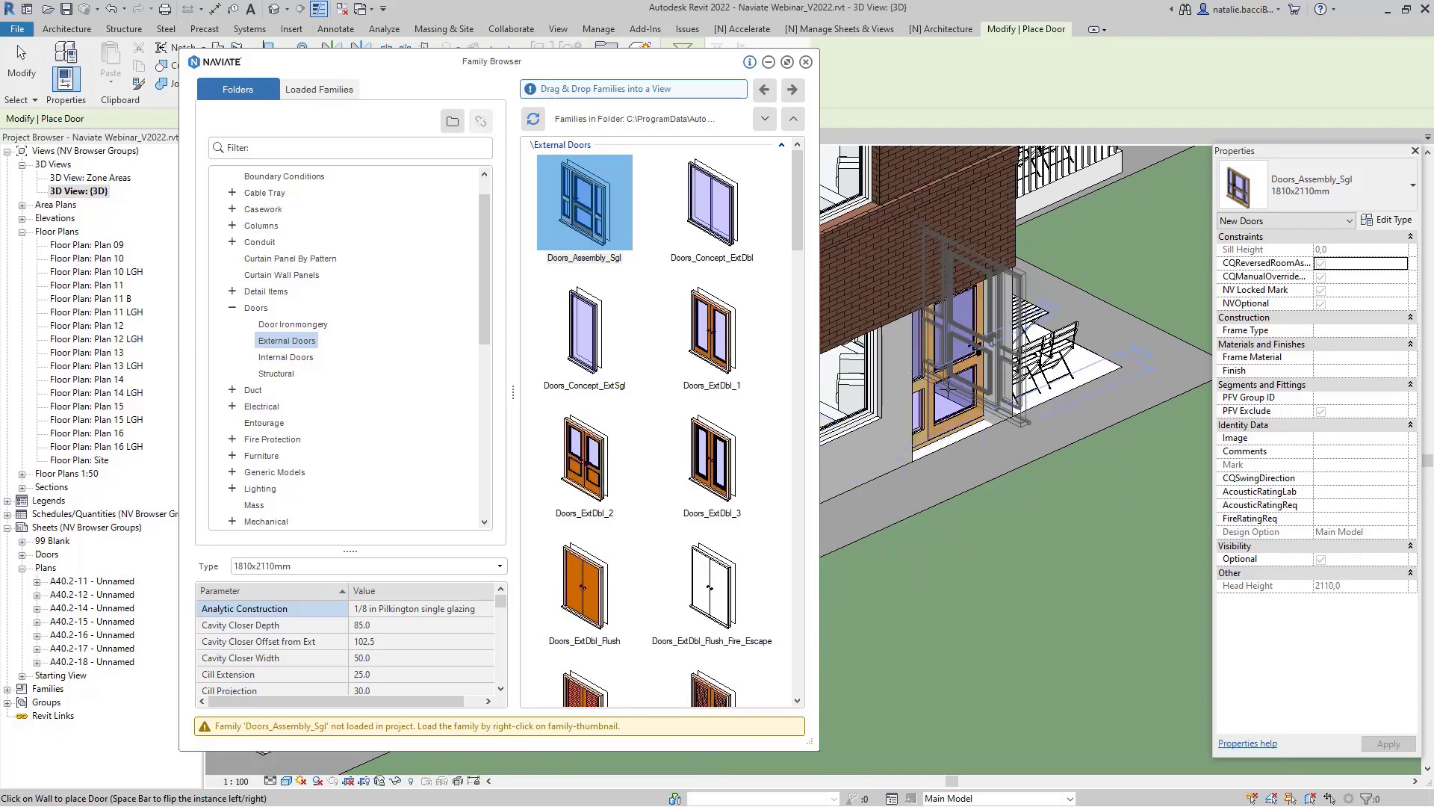
key("Escape")
key("Escape")
scroll(948, 296, "down", 3)
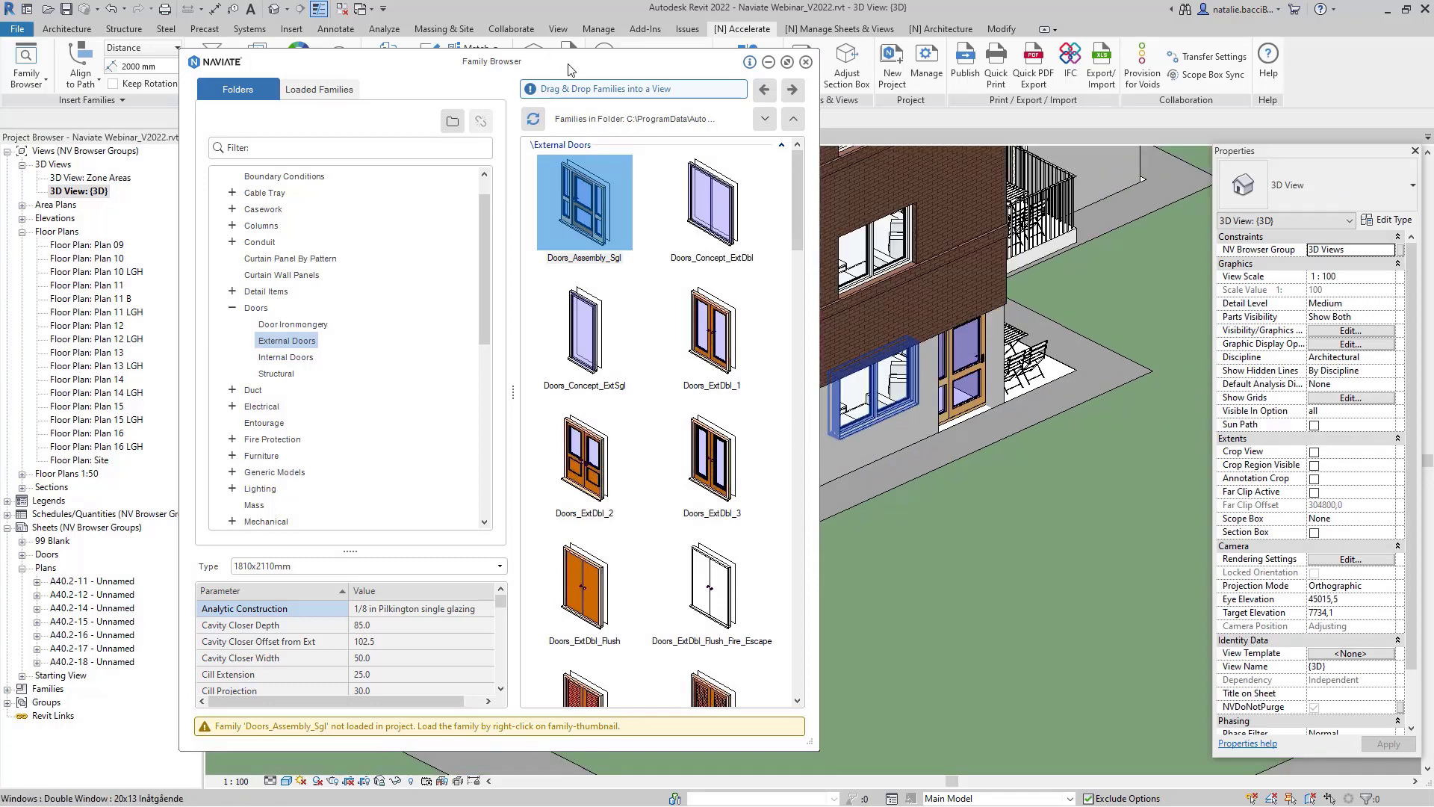
Step: Clear the Family Browser off the model and show the whole building in the 3D view
left_click_drag(567, 69, 526, 55)
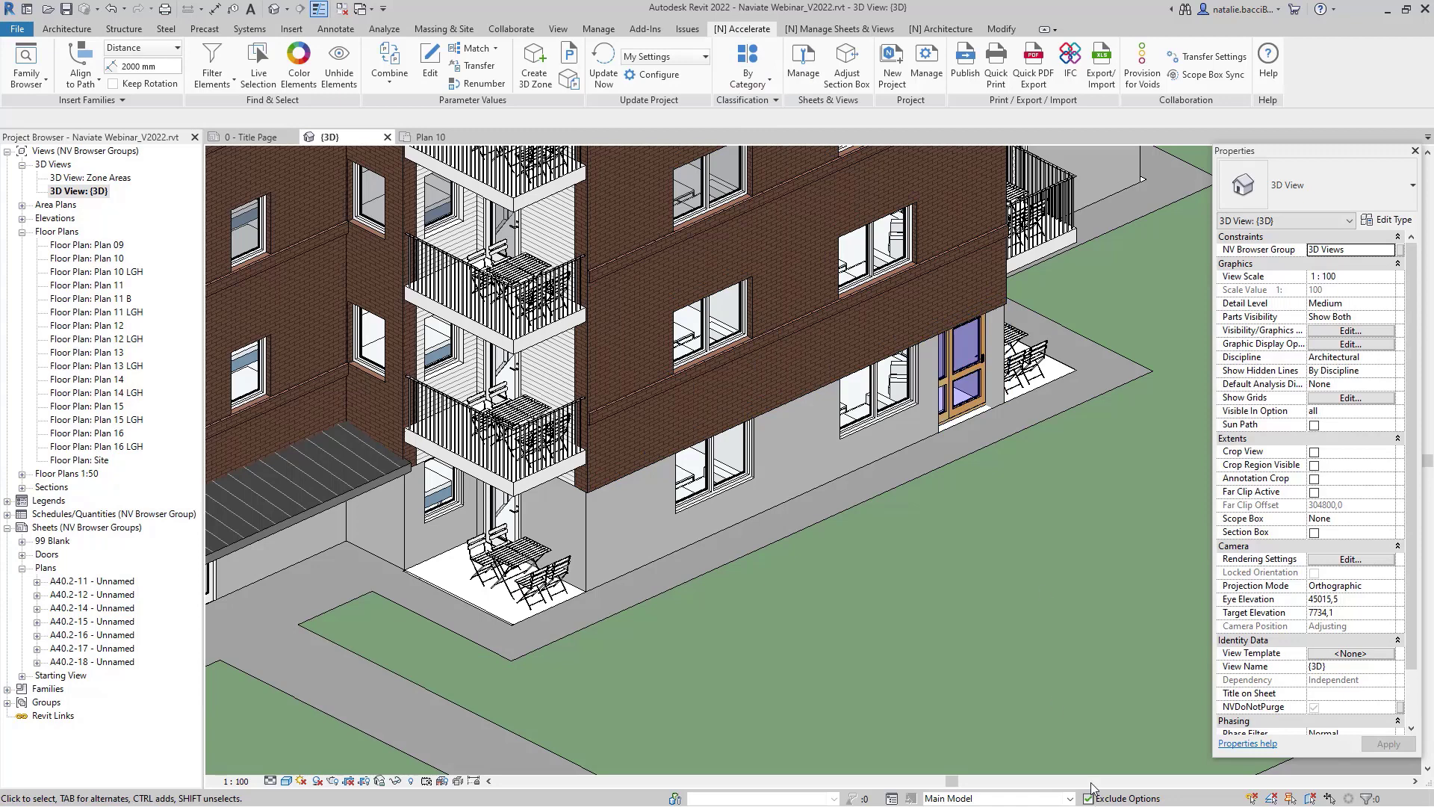
scroll(942, 719, "down", 2)
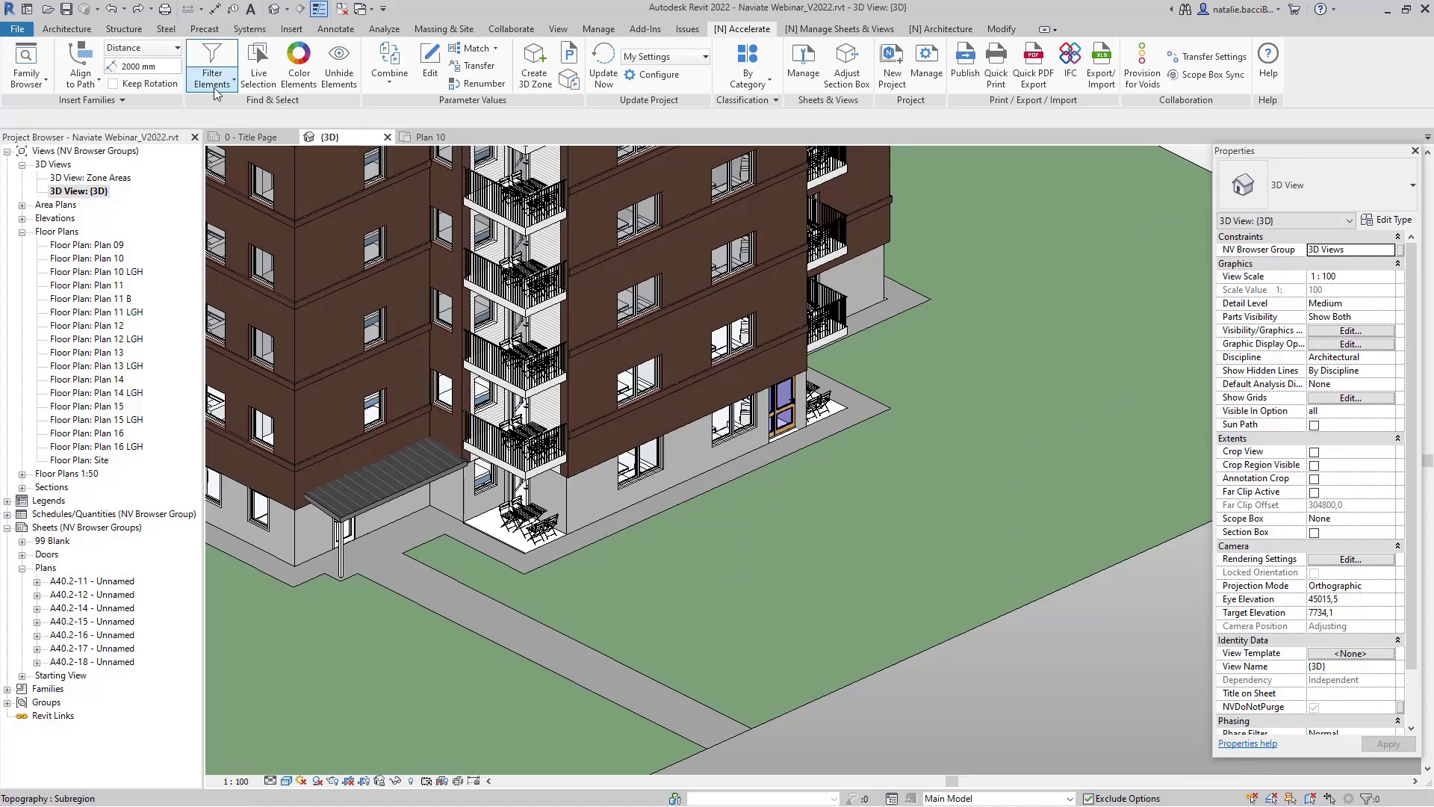
middle_click_drag(796, 675, 773, 652, "shift")
scroll(774, 652, "down", 2)
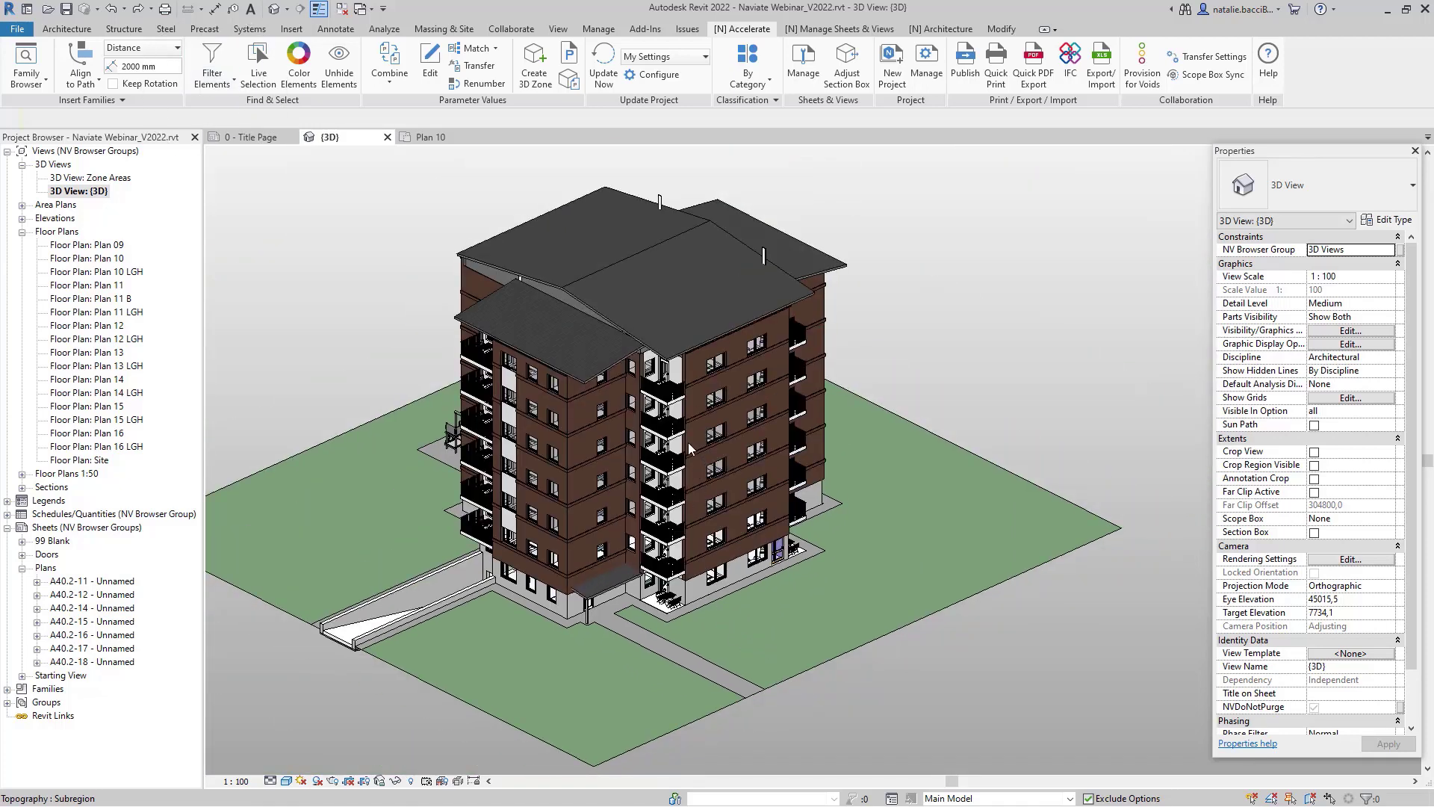
Step: Open the Filter Elements tool and look through the categories of elements in the 3D view
left_click(212, 78)
left_click(232, 84)
left_click(239, 113)
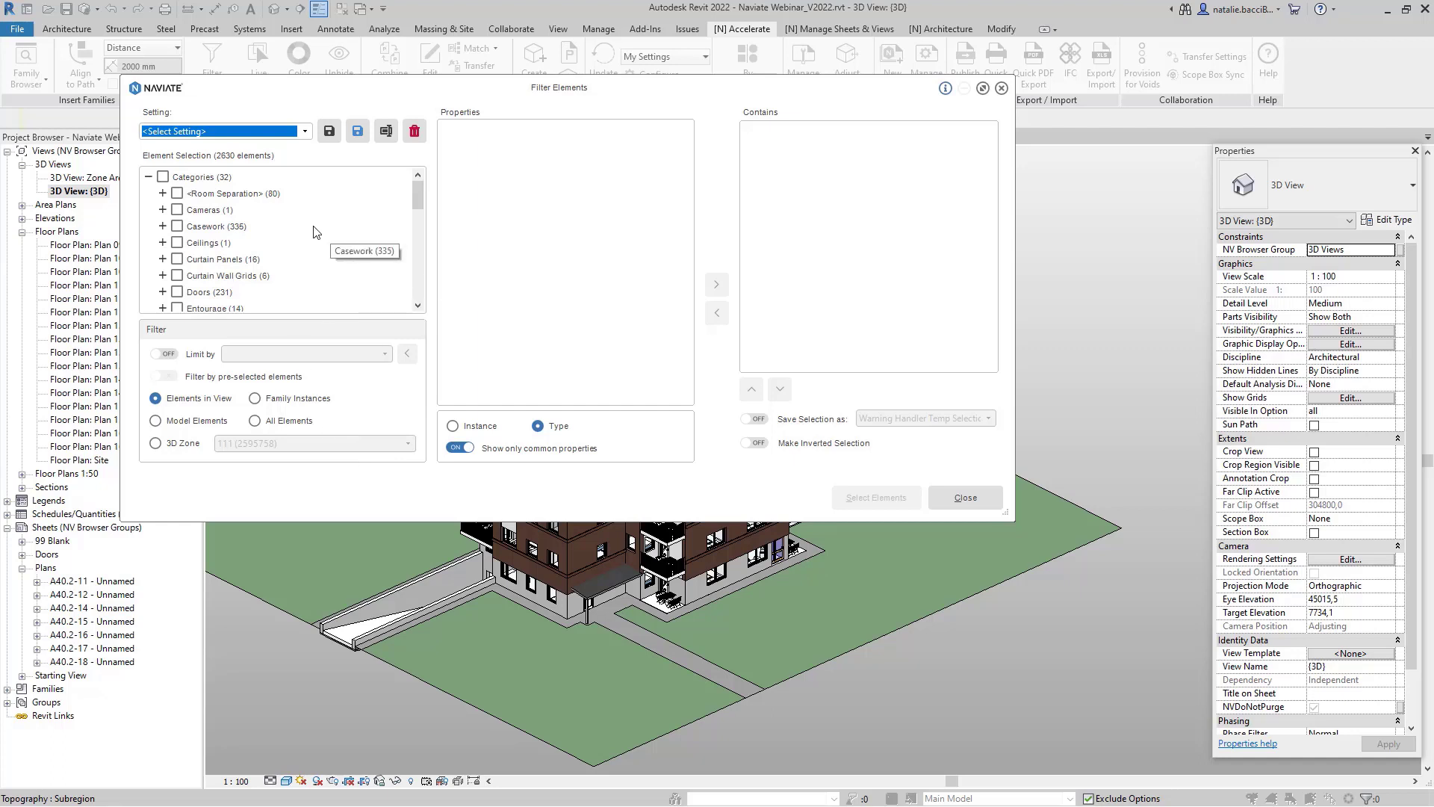
key("ctrl")
key("ctrl")
left_click_drag(421, 190, 416, 287)
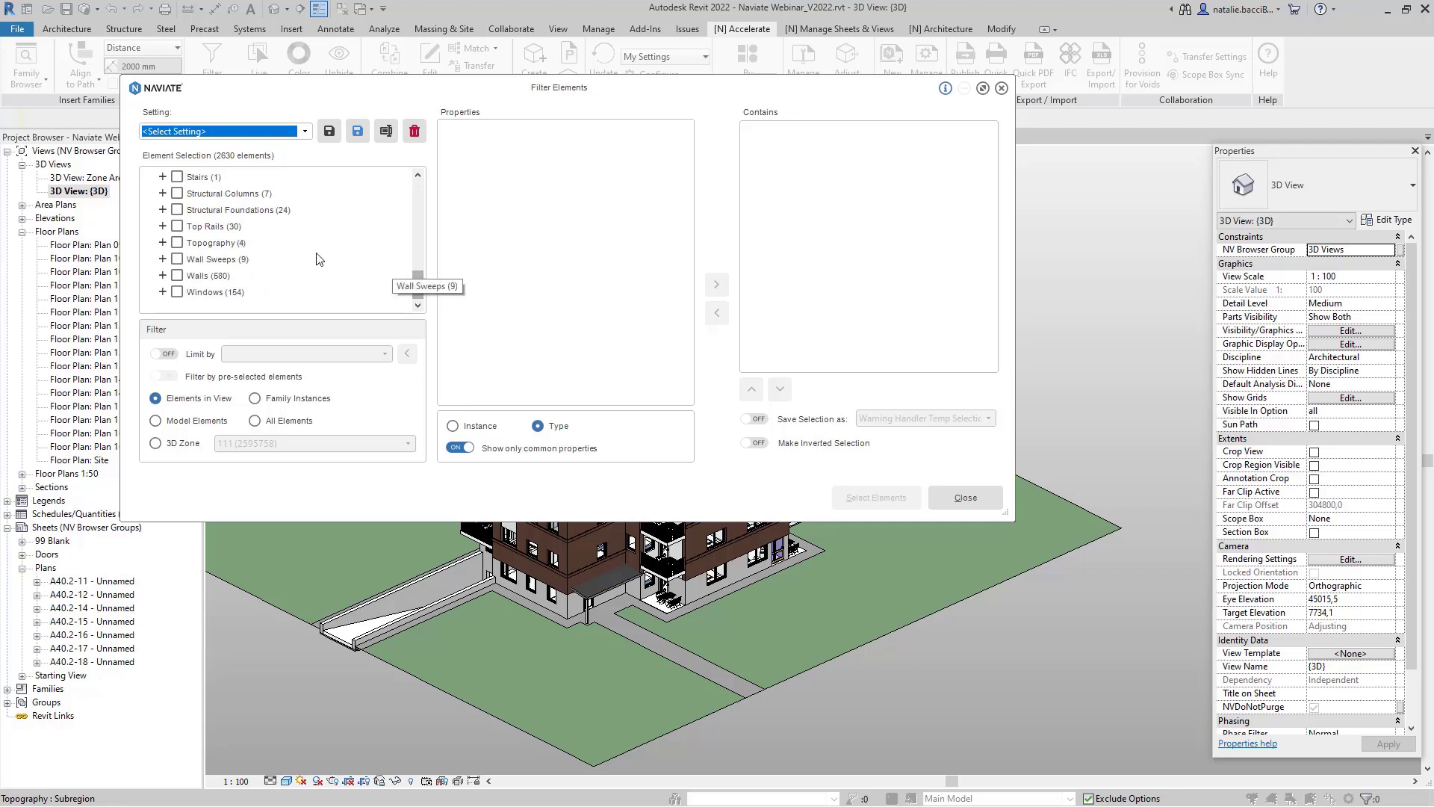
Step: Select the EXT 300 Garage walls in the 3D view with type properties listed, and clear the selection
left_click(163, 275)
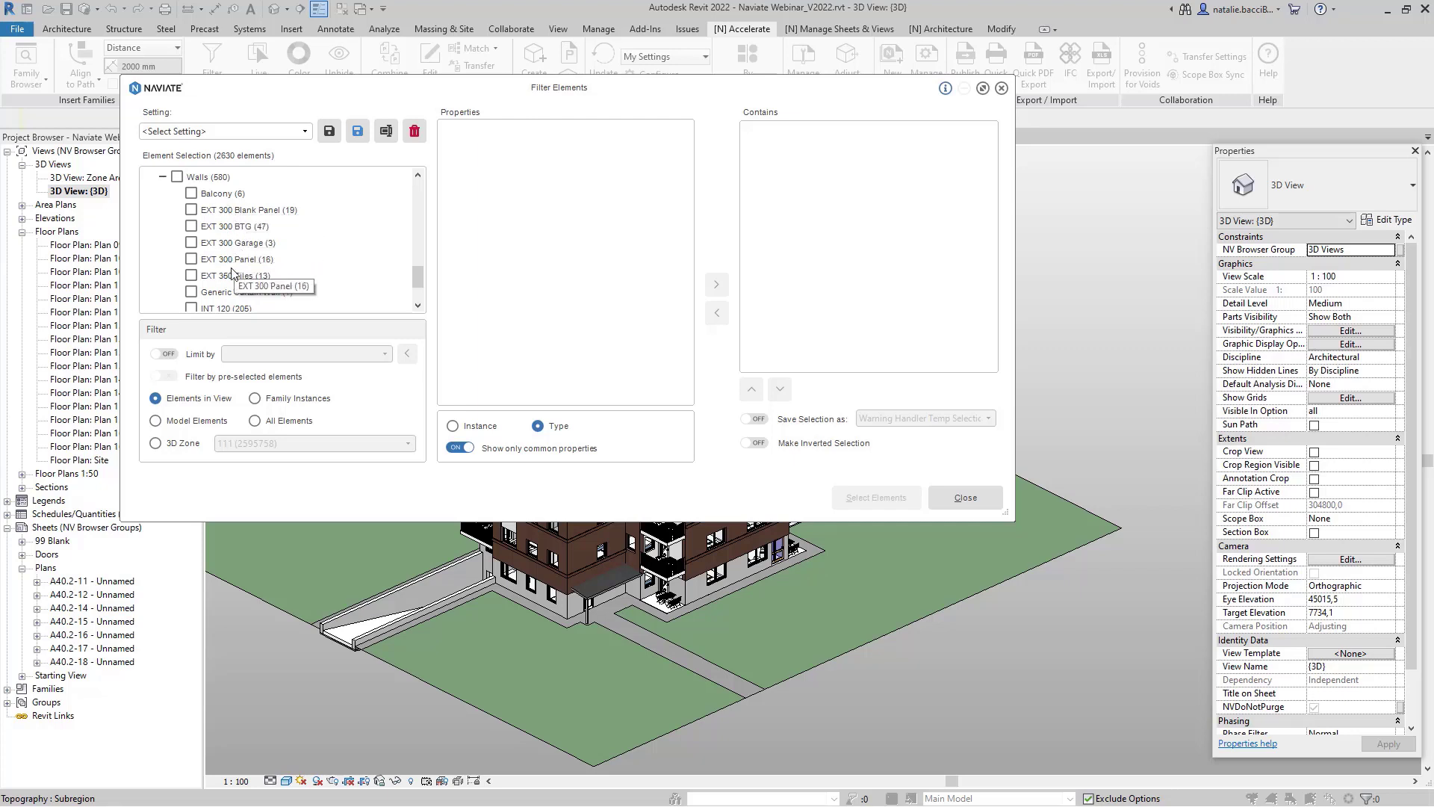
left_click(192, 243)
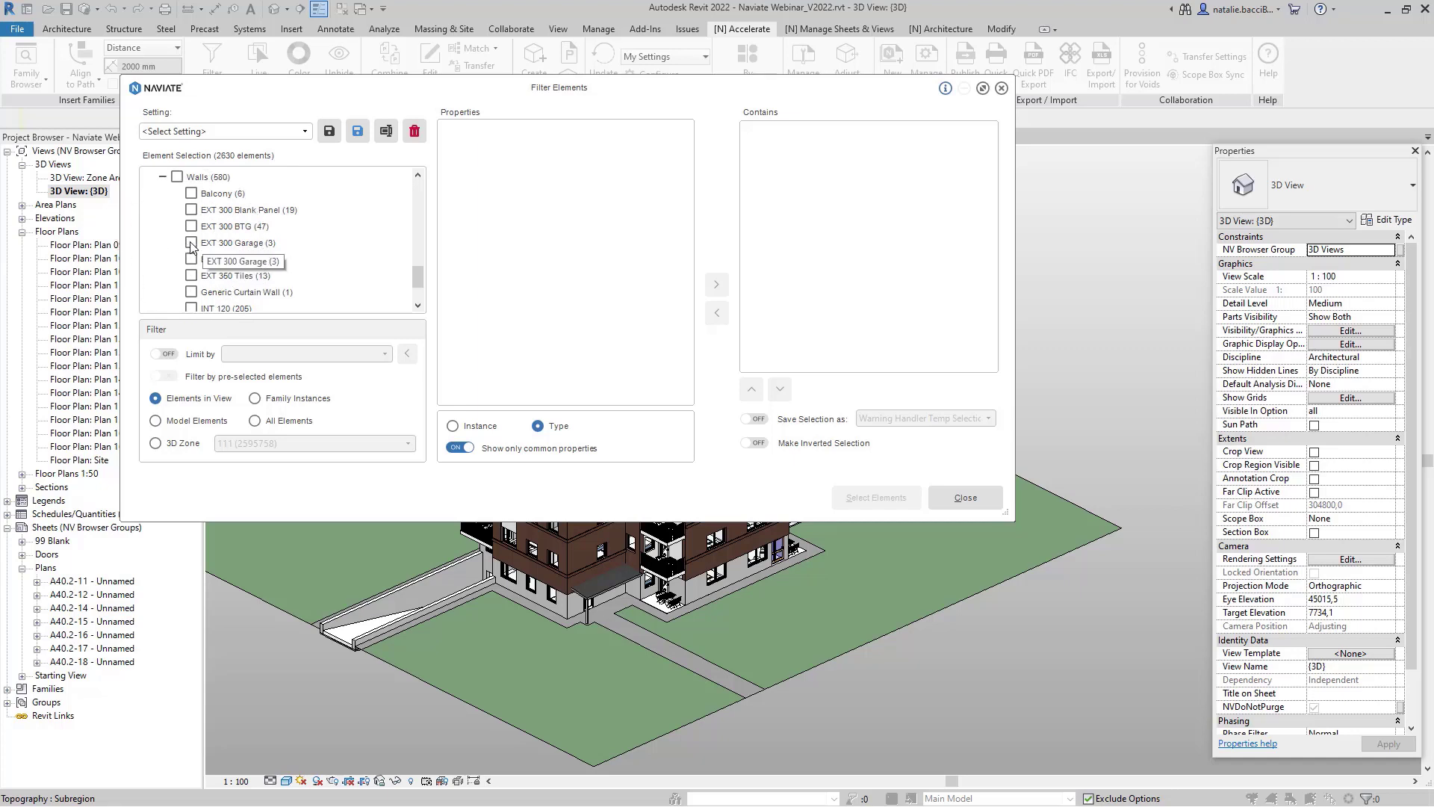
left_click(191, 243)
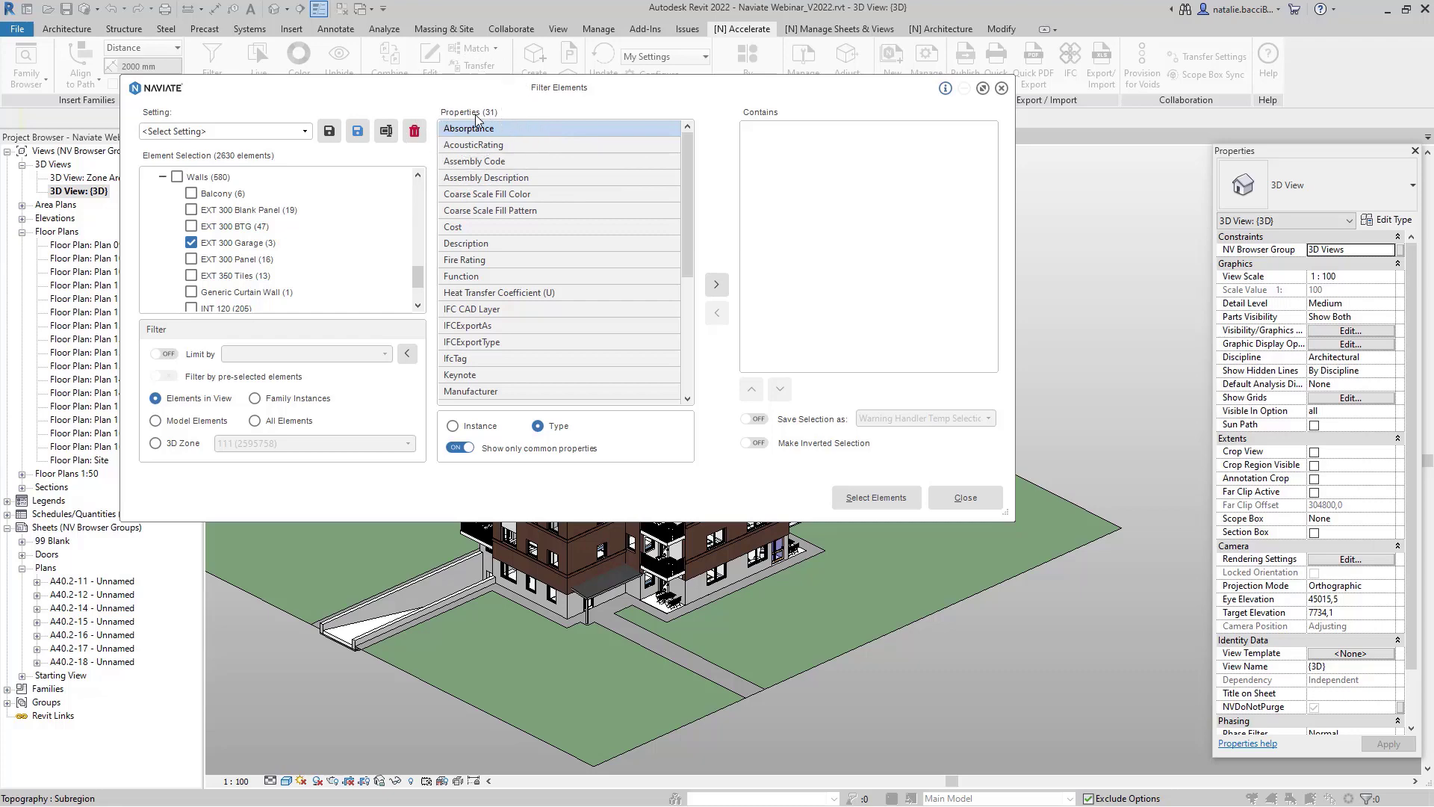
left_click(452, 426)
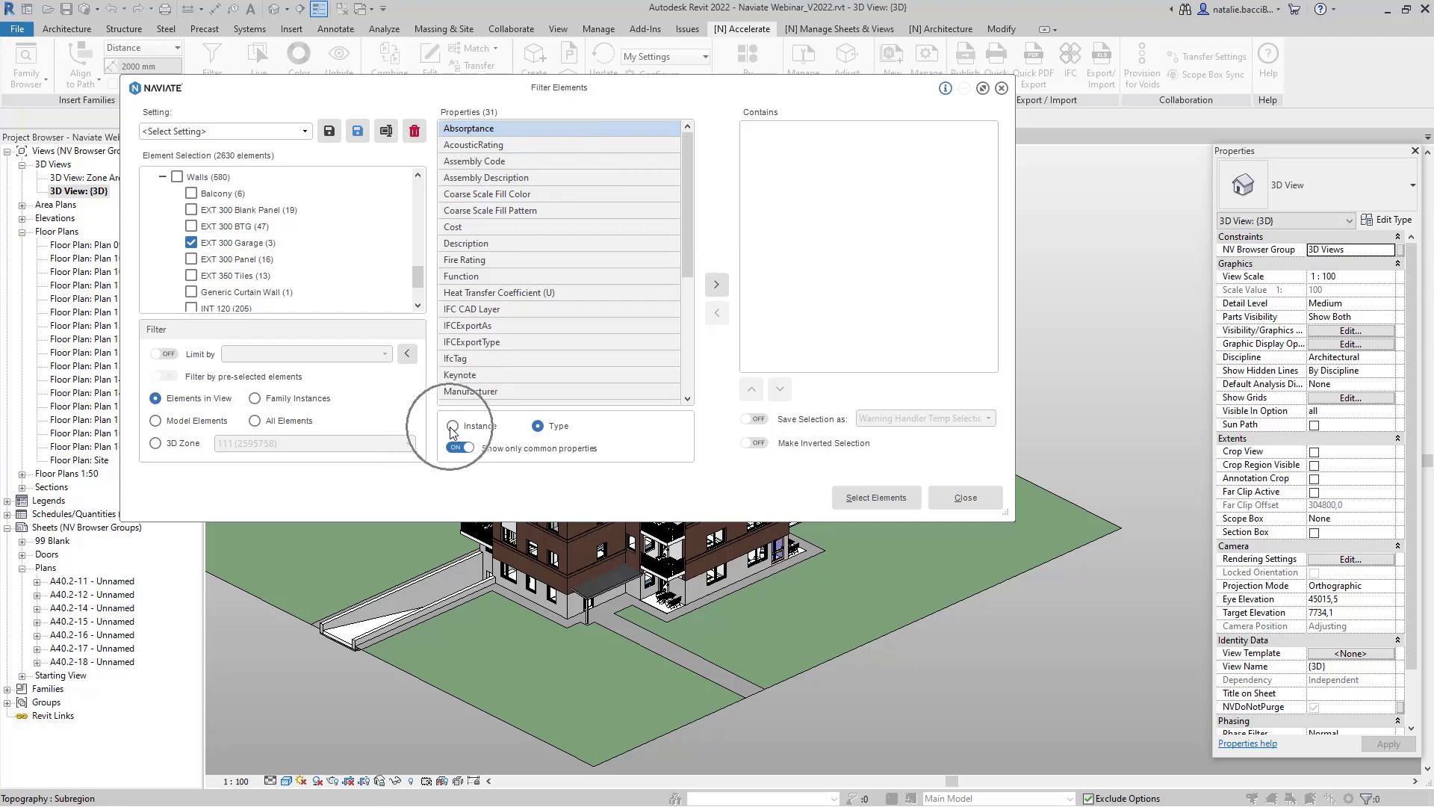
left_click(537, 426)
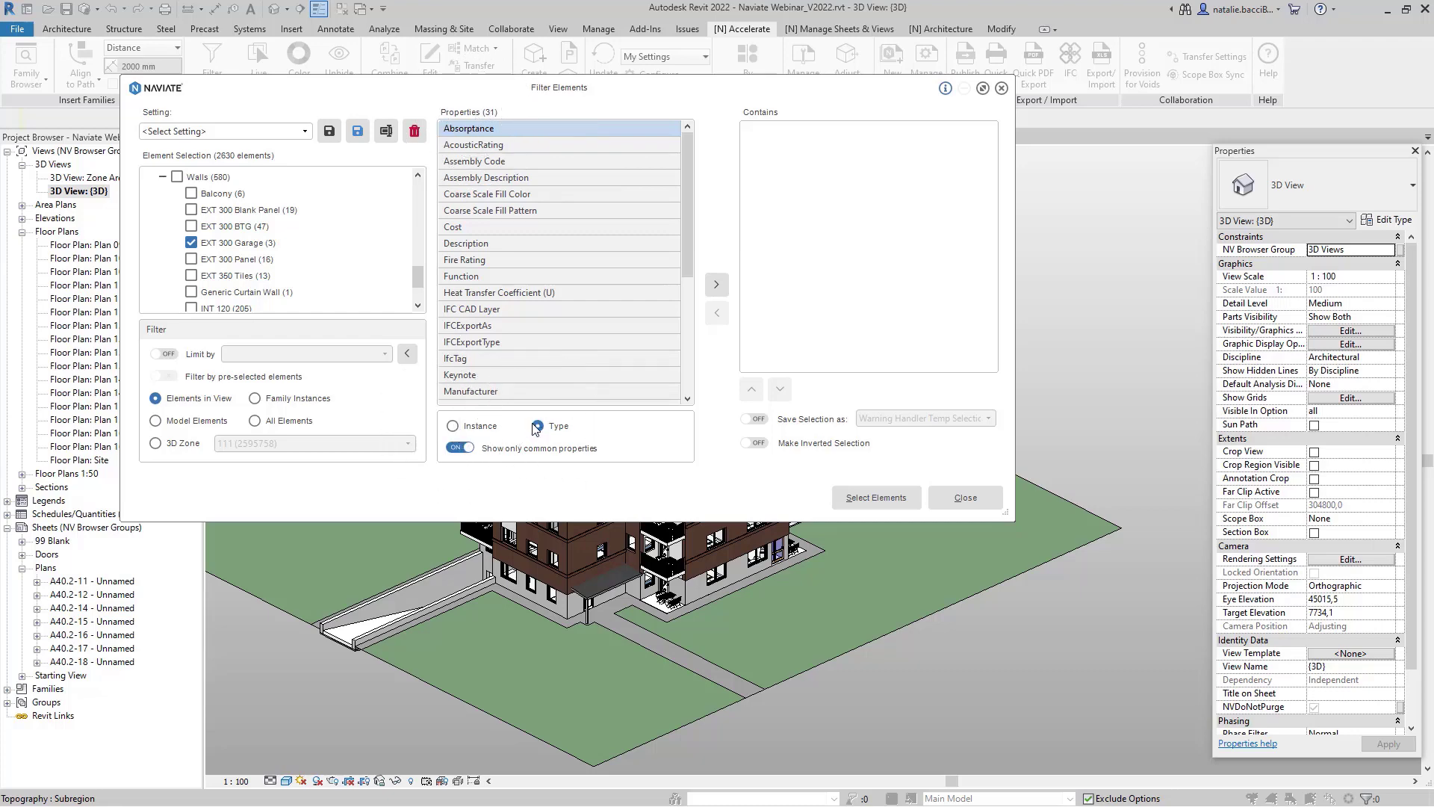
left_click(875, 499)
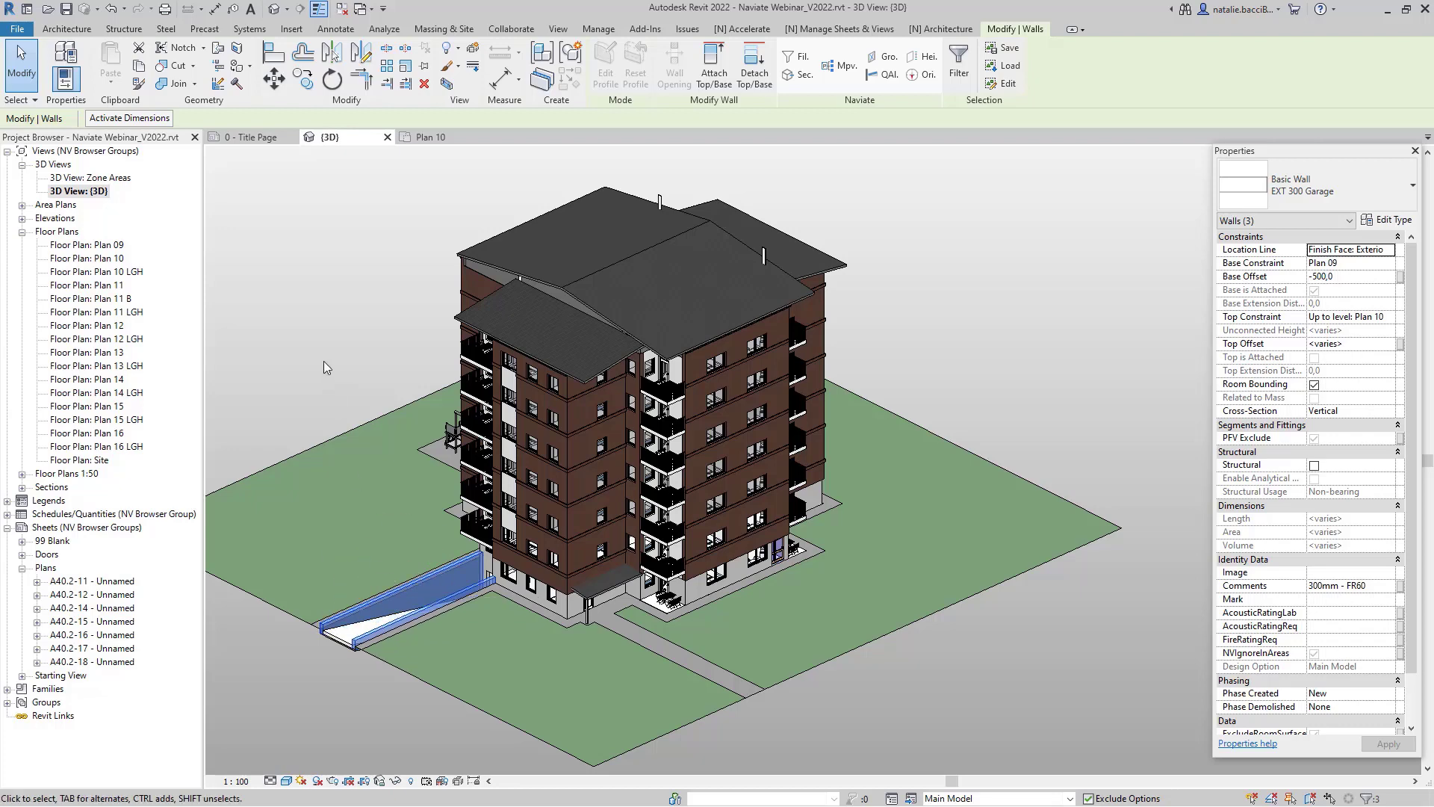
key("Escape")
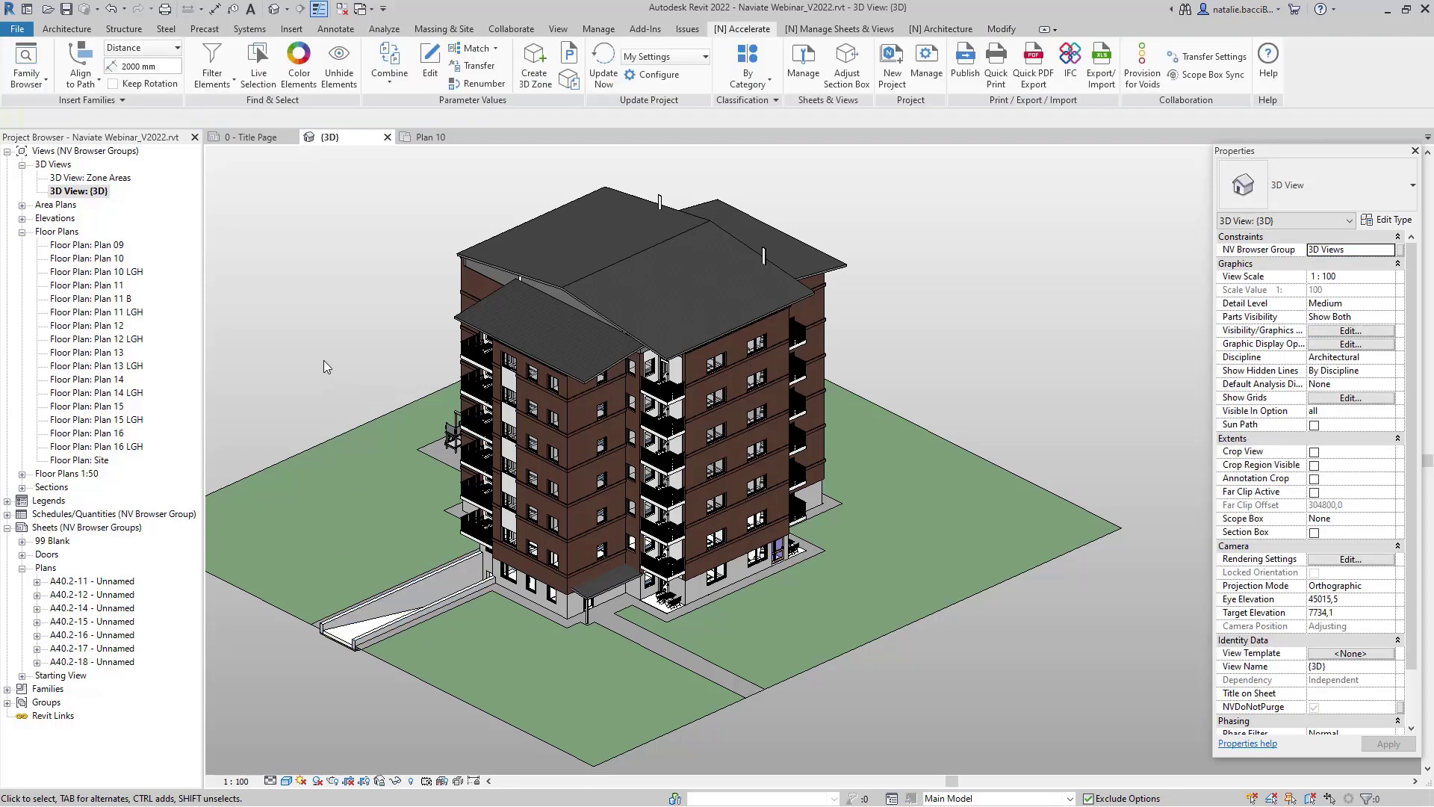
Step: Switch to the Plan 10 floor plan and open the Filter Elements tool for it
left_click(423, 139)
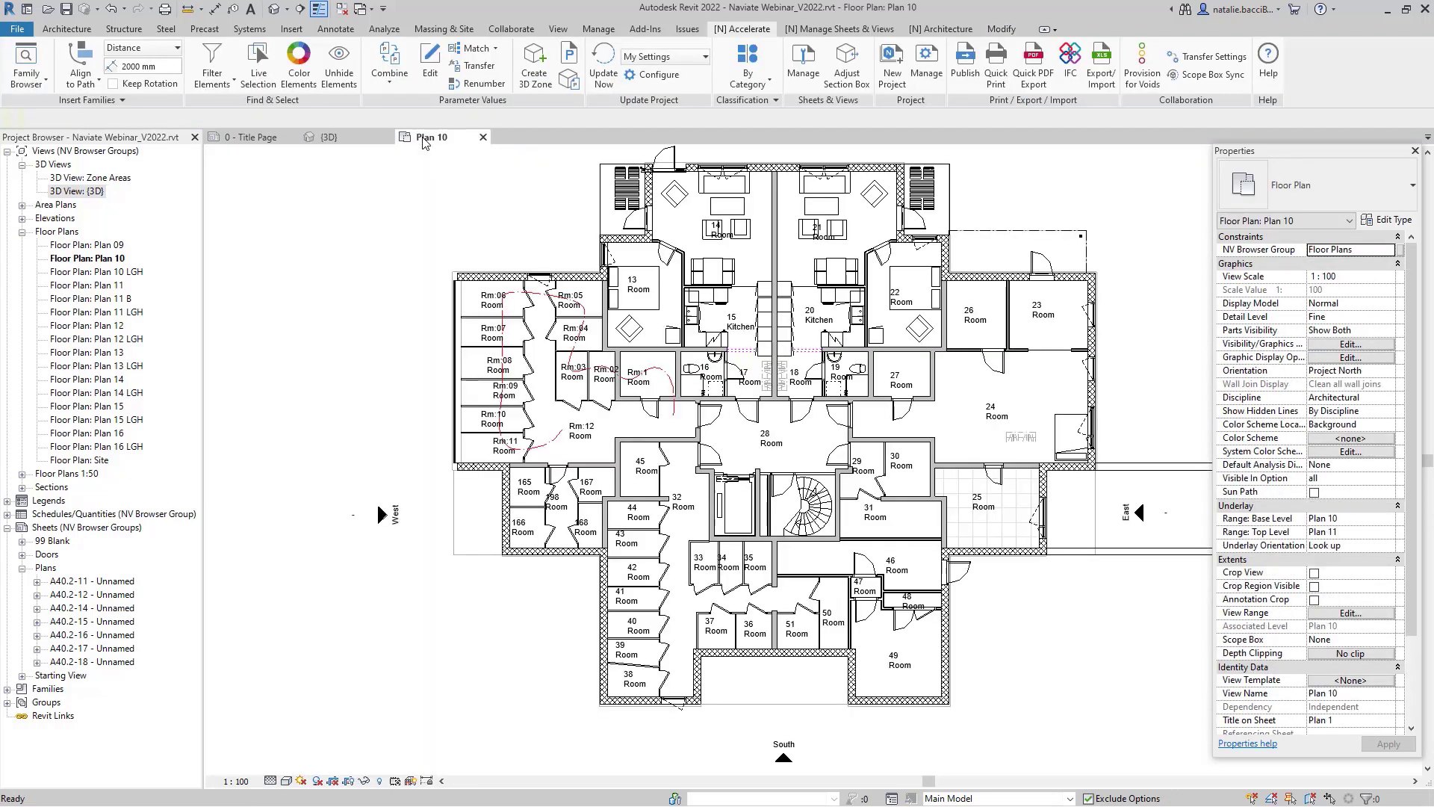
left_click(222, 89)
left_click(231, 105)
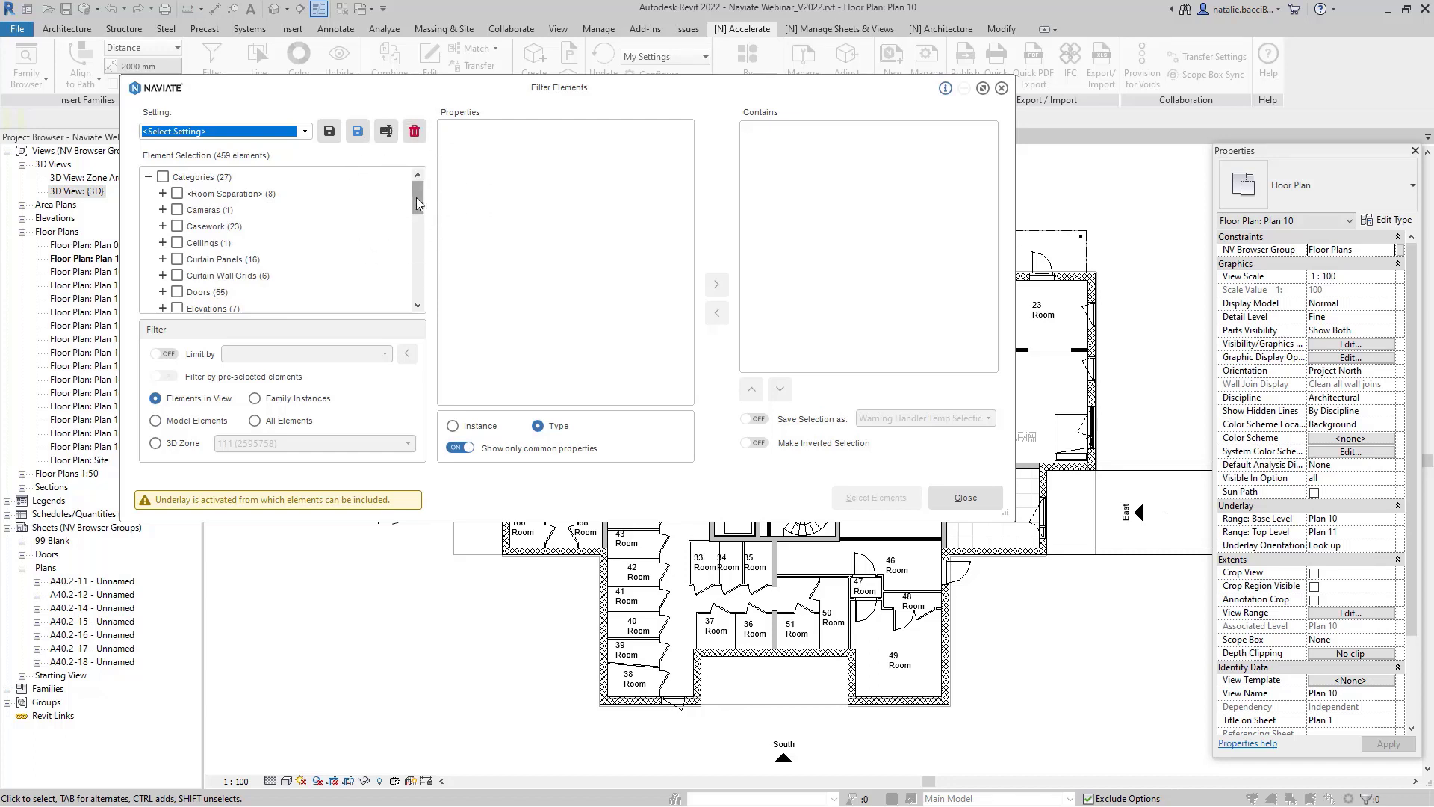
Step: Set up a filter for the Walls category with the type property Fire Rating equals FR55
left_click_drag(416, 197, 415, 288)
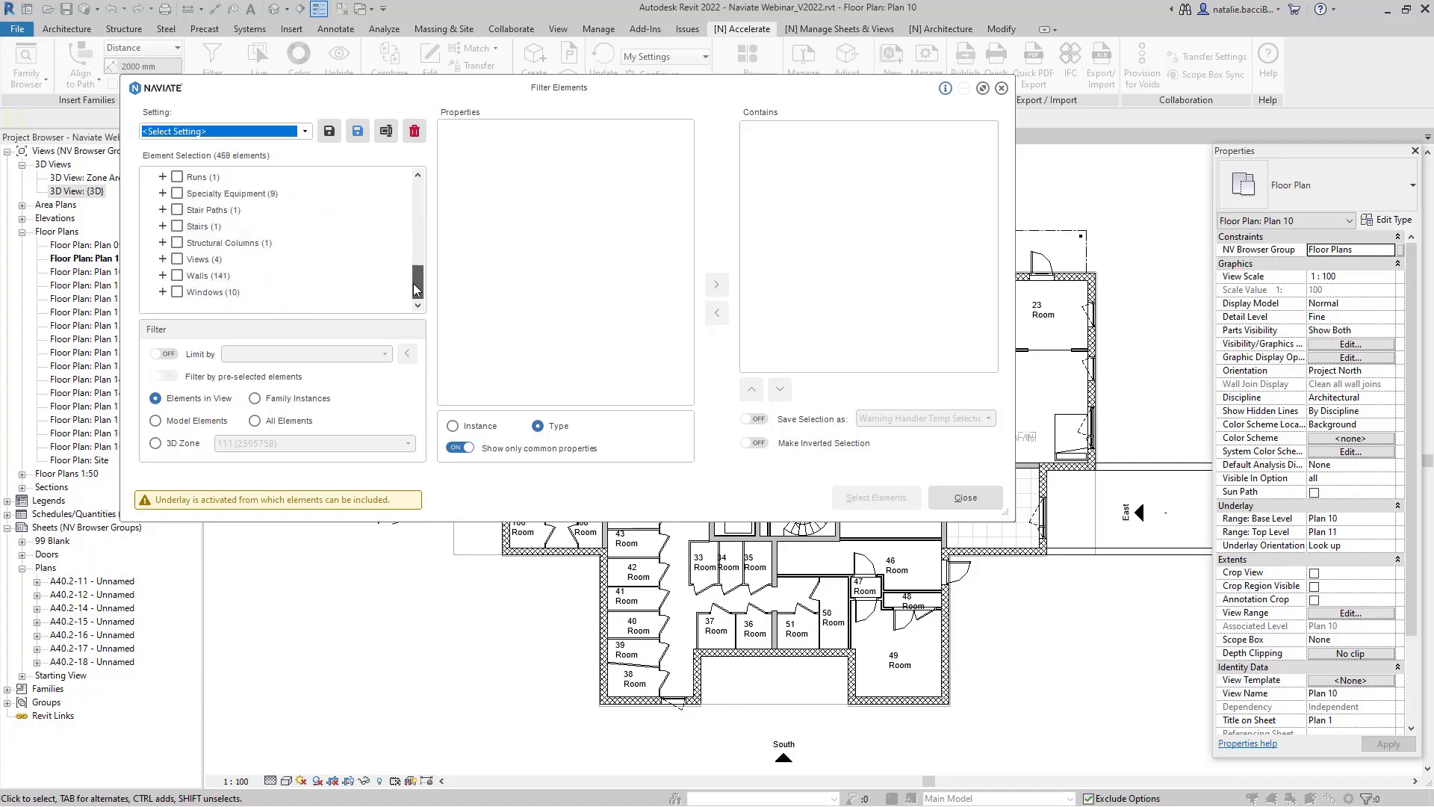
left_click(178, 276)
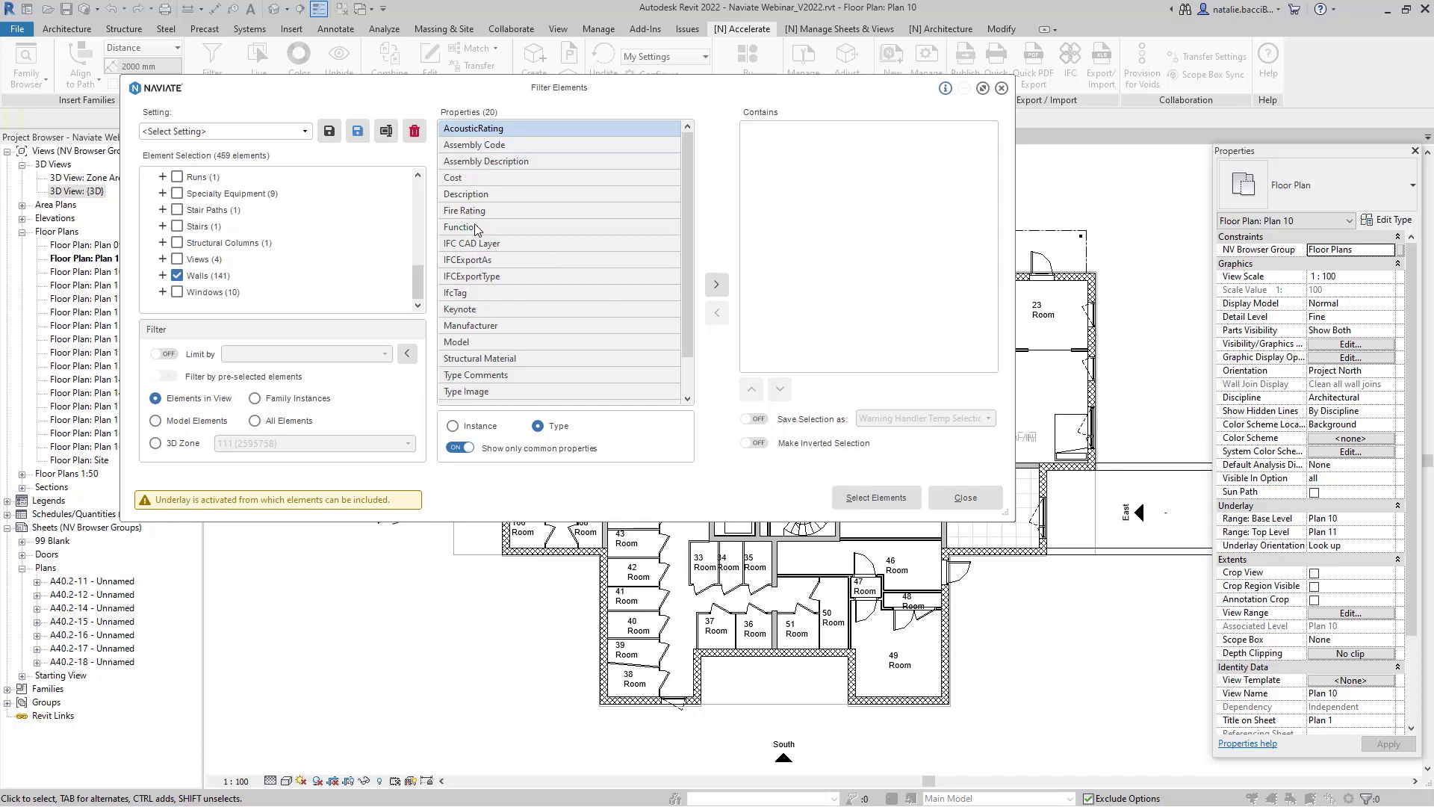
key("ctrl")
key("ctrl")
key("ctrl")
left_click(476, 212)
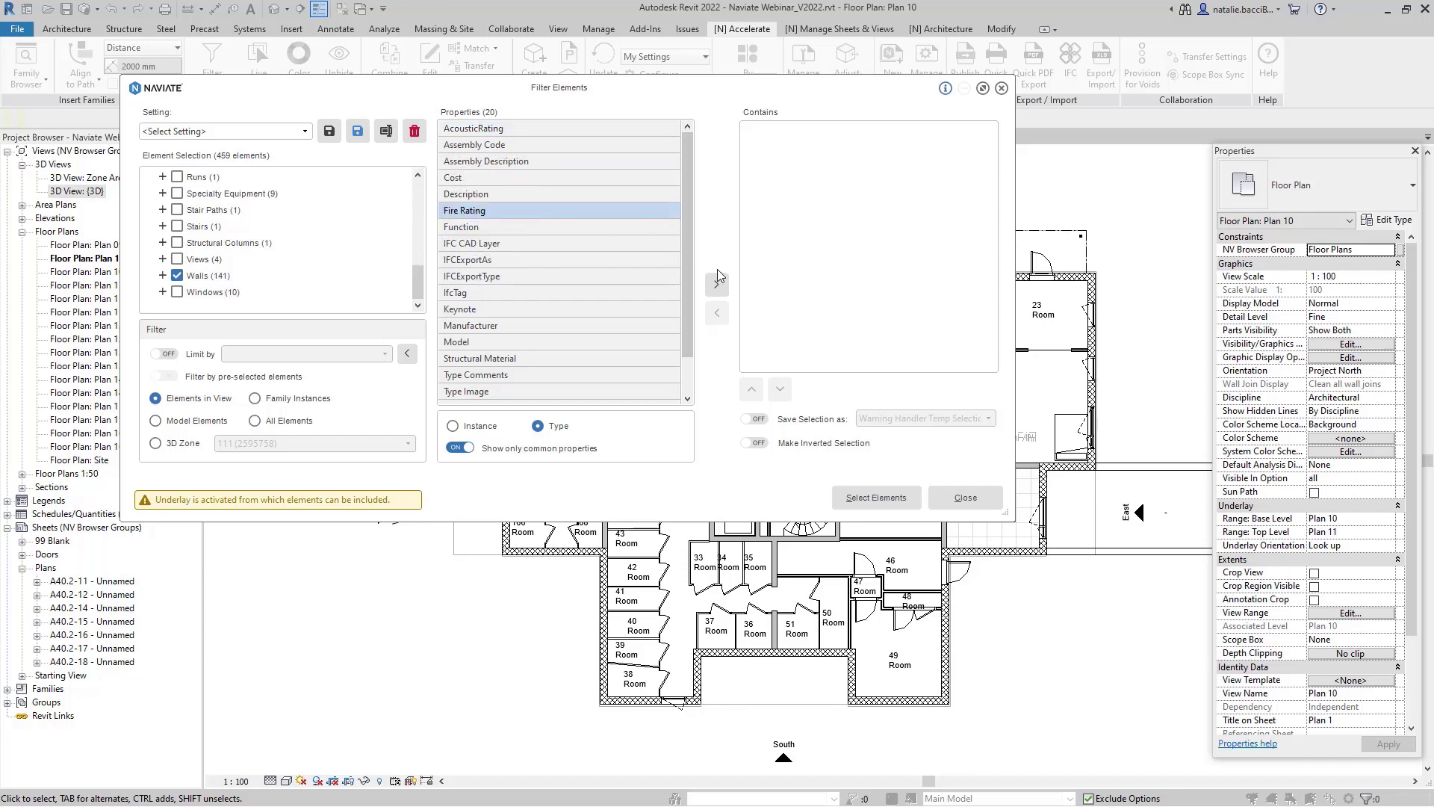
key("ctrl")
key("ctrl")
key("ctrl")
left_click(717, 286)
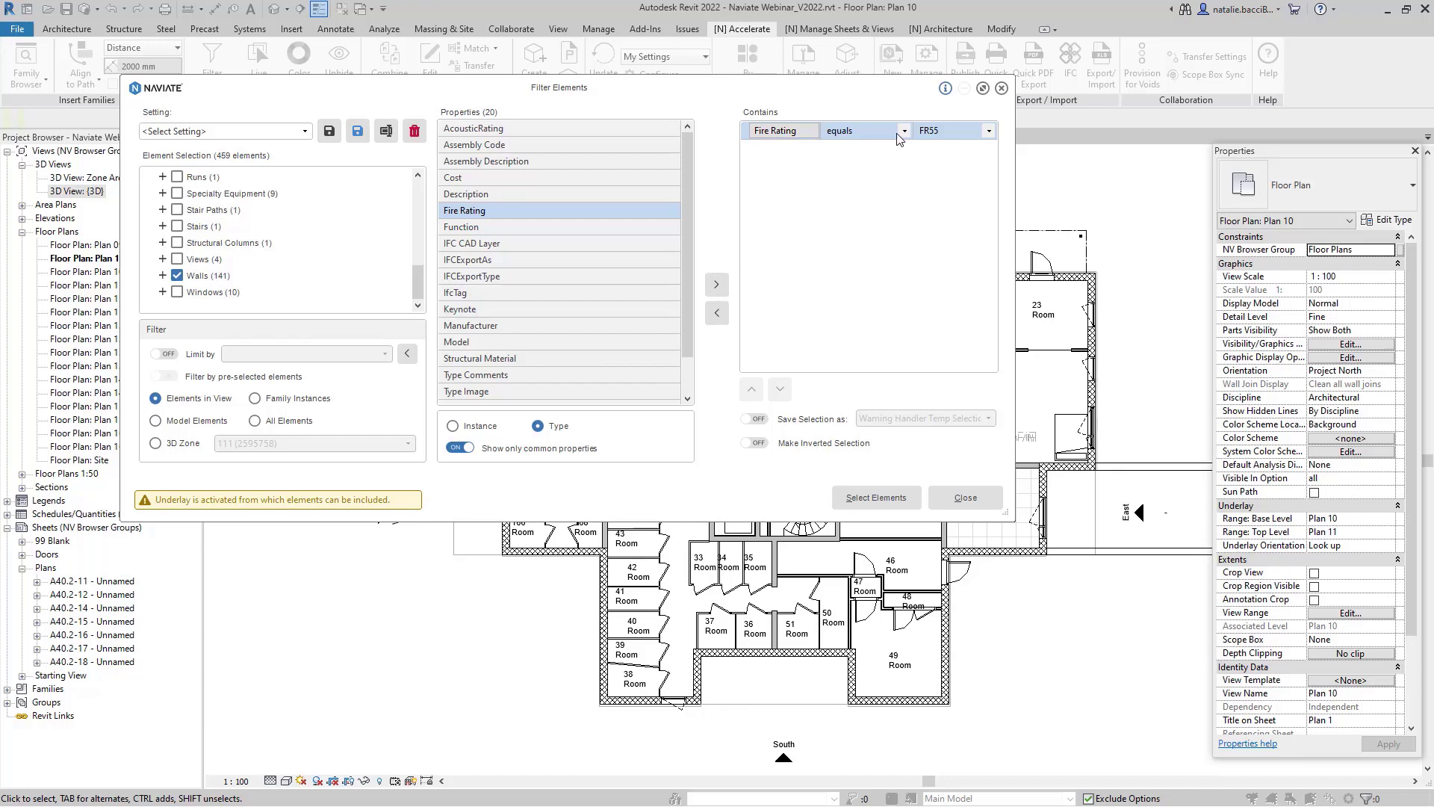
key("ctrl")
left_click(905, 132)
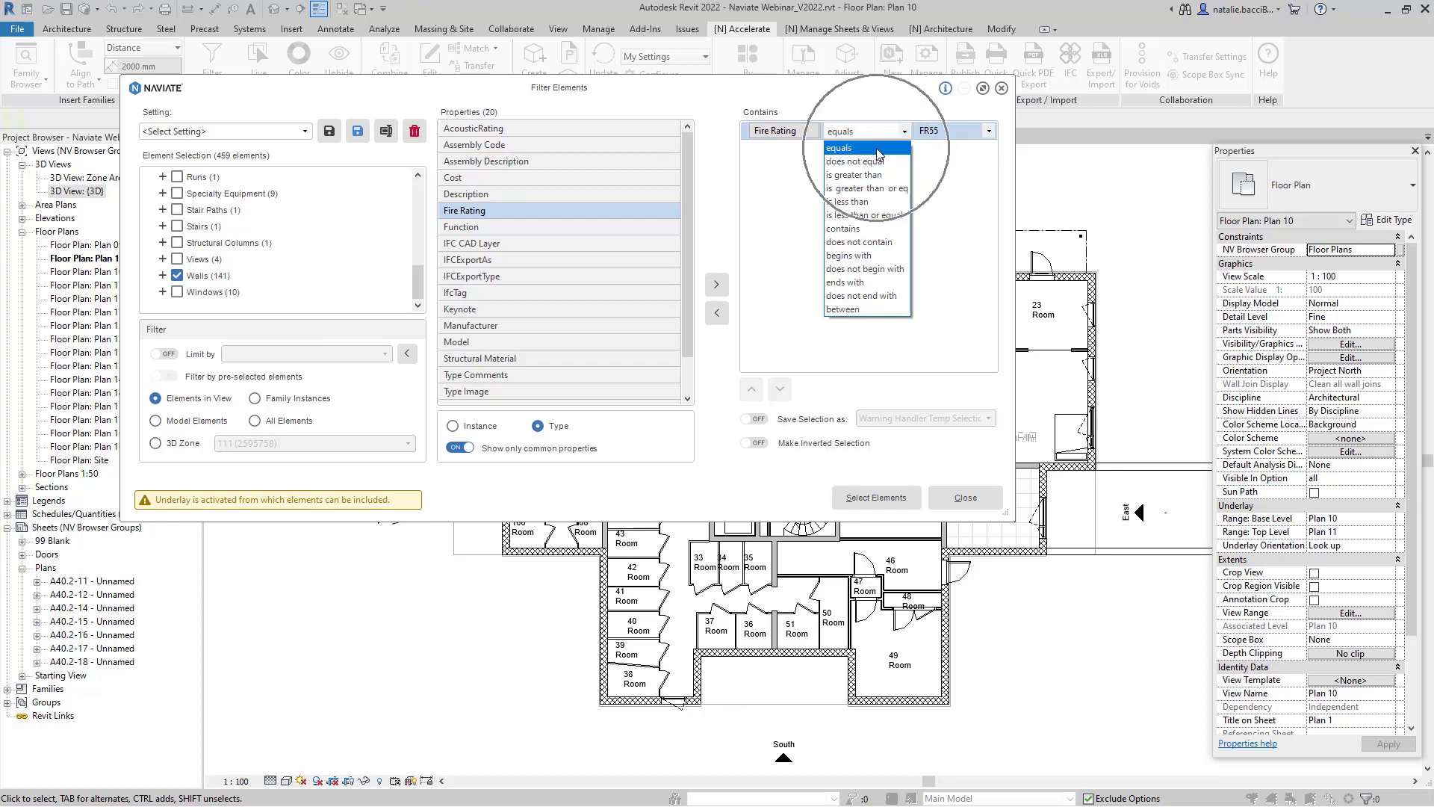
left_click(879, 149)
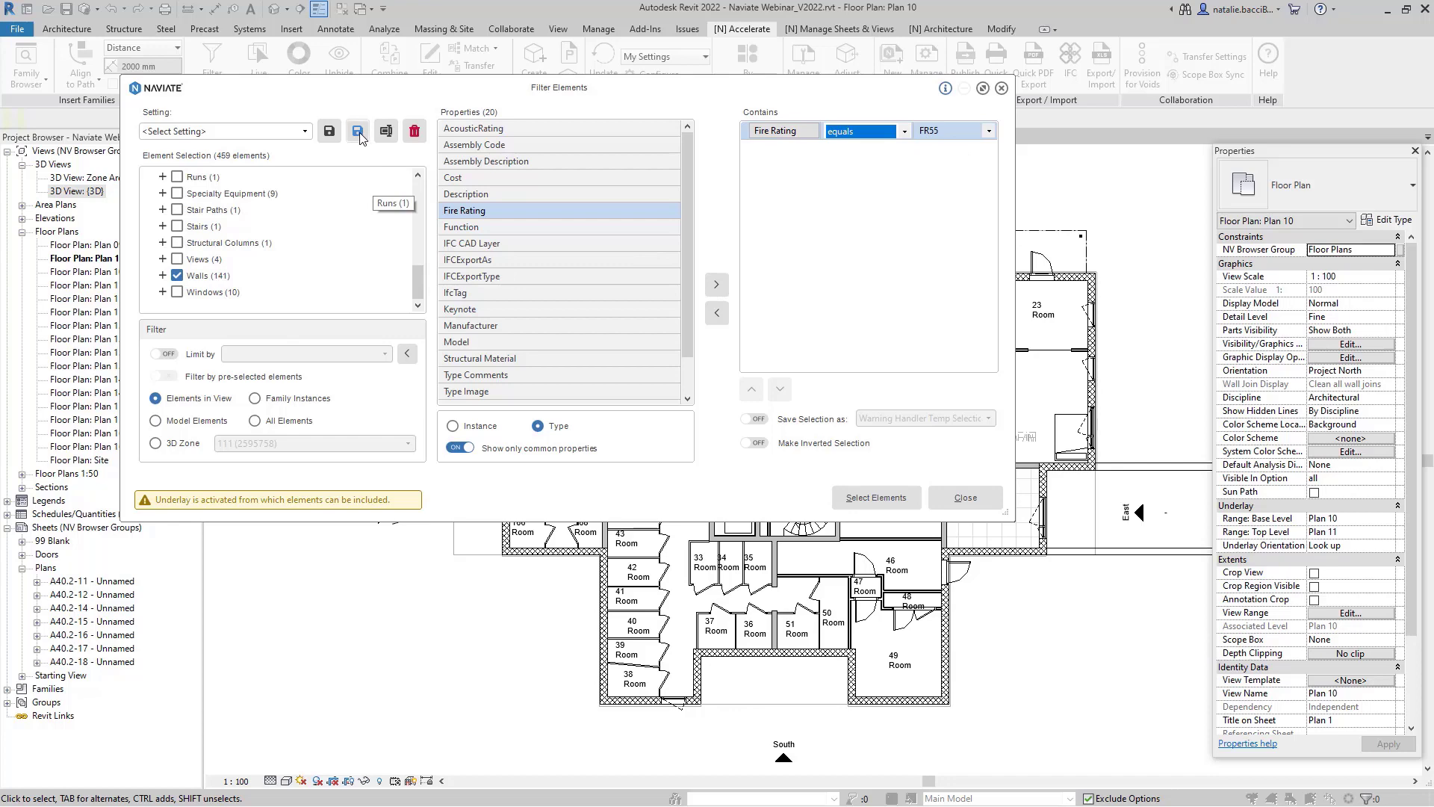
Step: Save the filter as a new setting named Wall Fire Rating
key("ctrl")
left_click(359, 133)
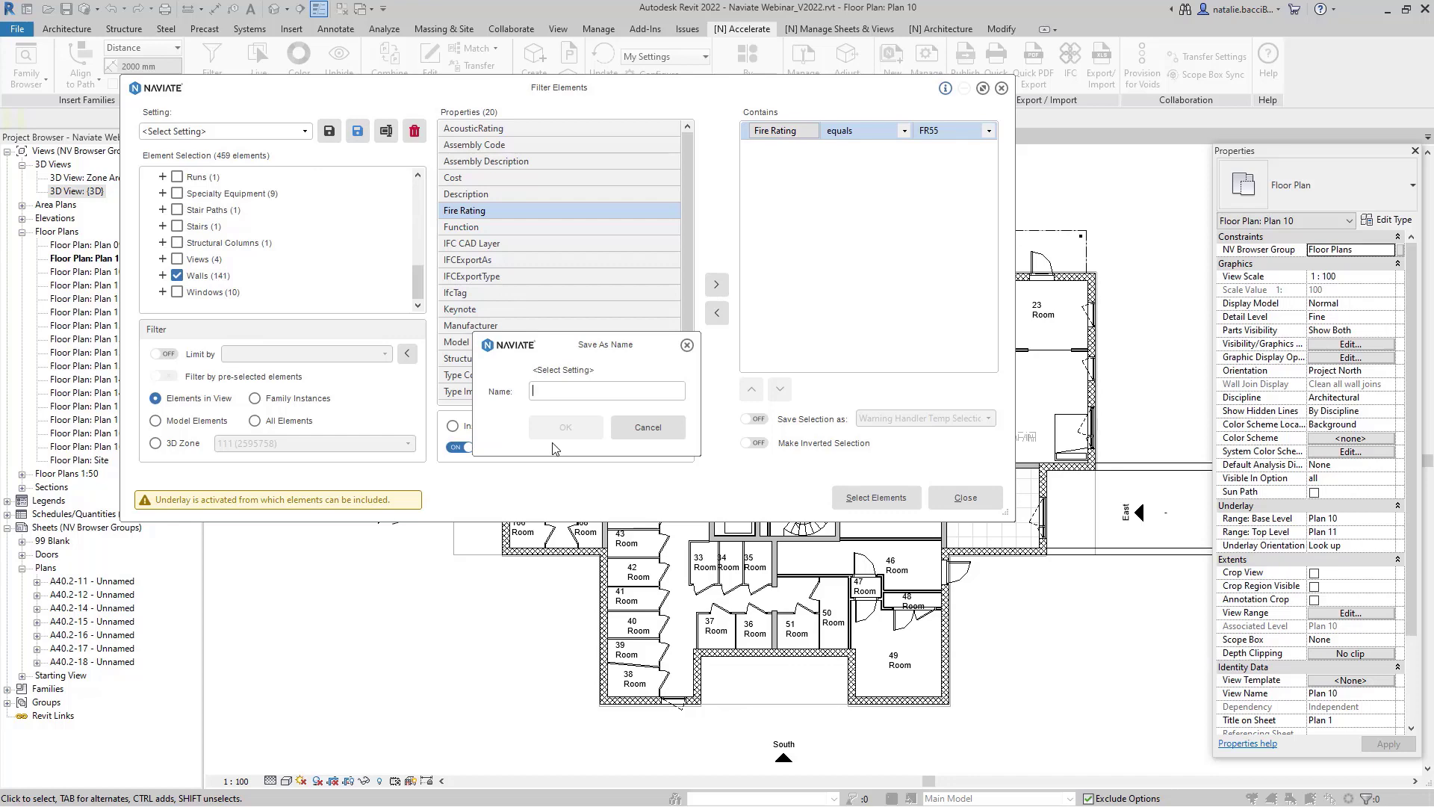
type("Wall Fire Rat")
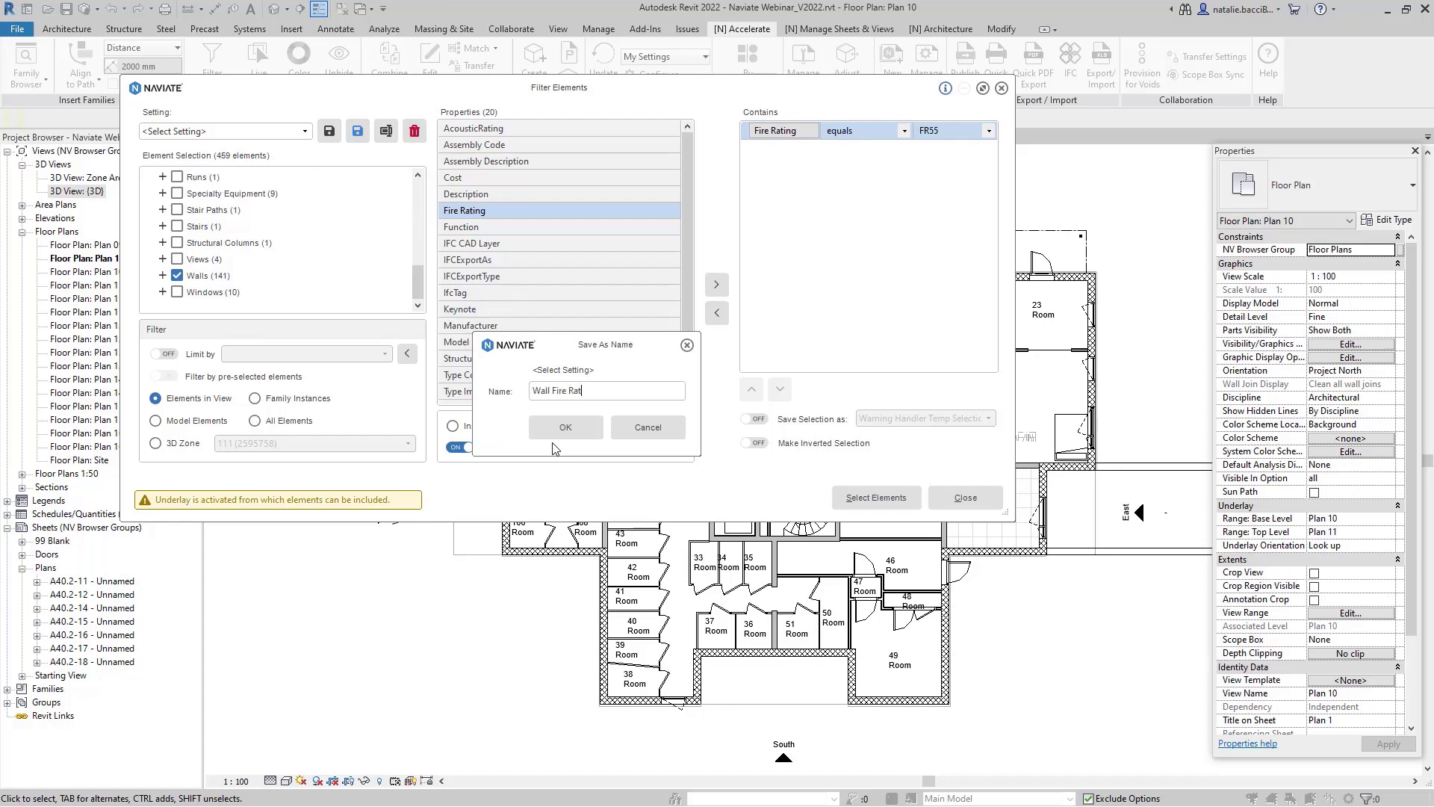
type("ing")
left_click(554, 431)
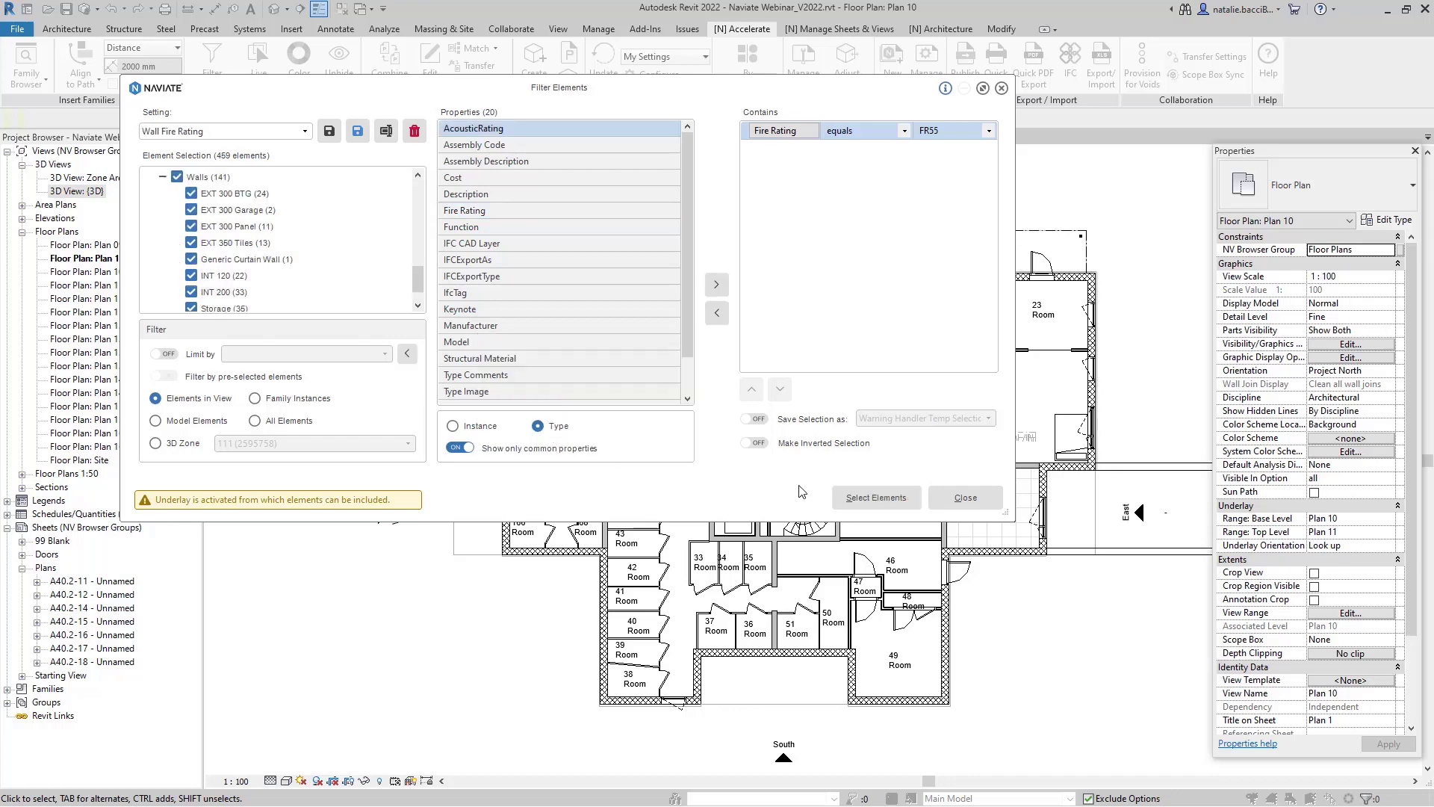
Step: Select the walls matching the fire rating filter, examine them in the plan, and clear the selection
left_click(836, 505)
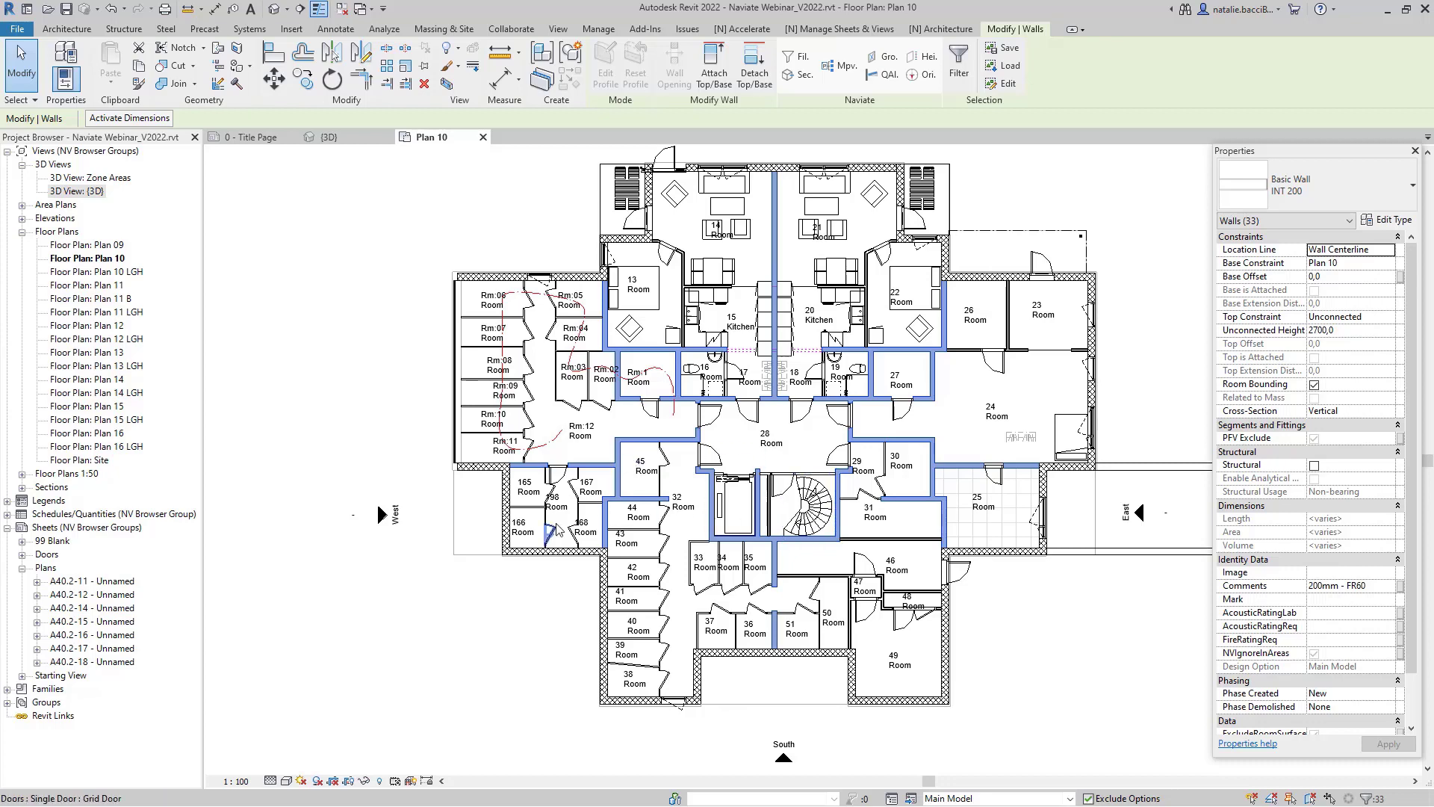
scroll(554, 534, "down", 1)
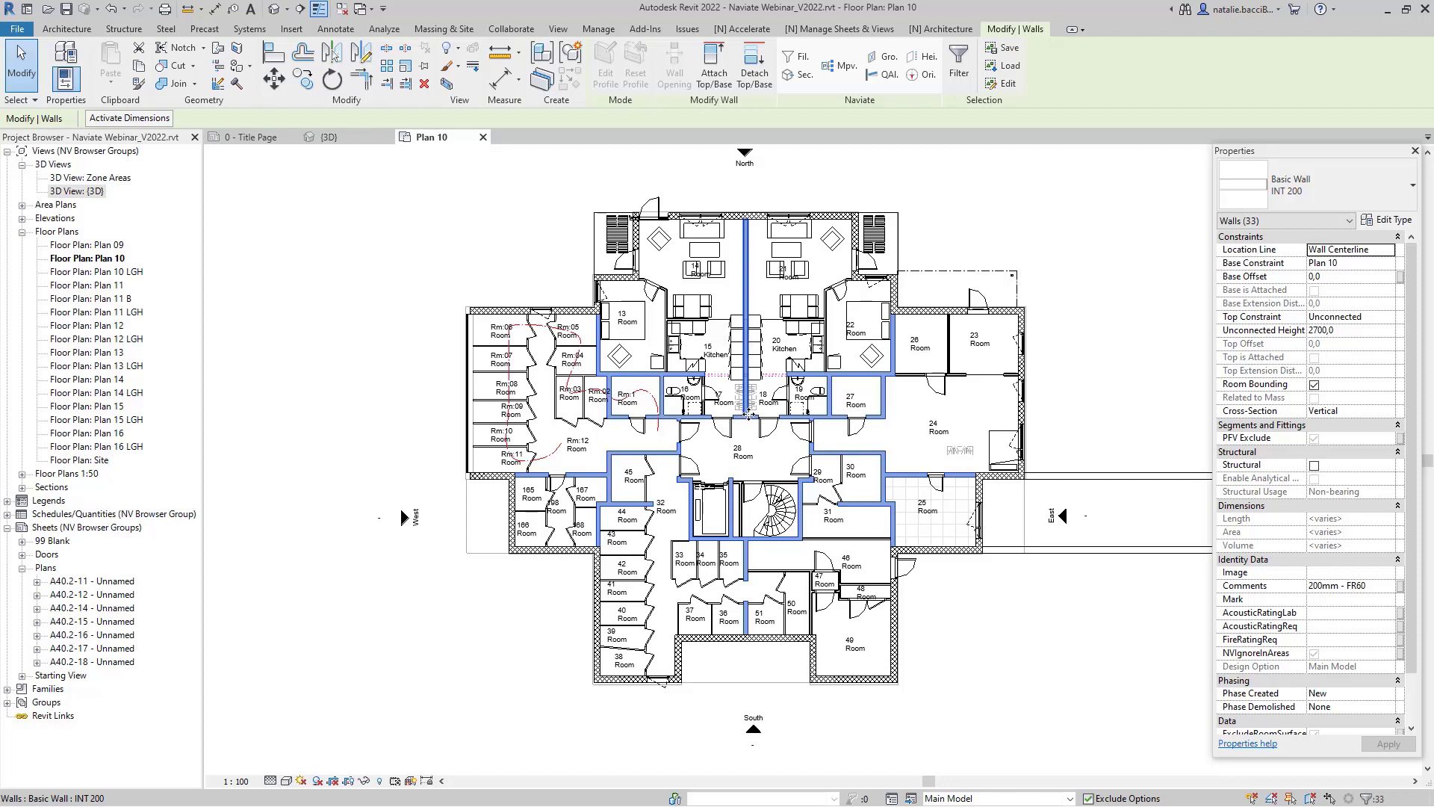
scroll(745, 404, "up", 1)
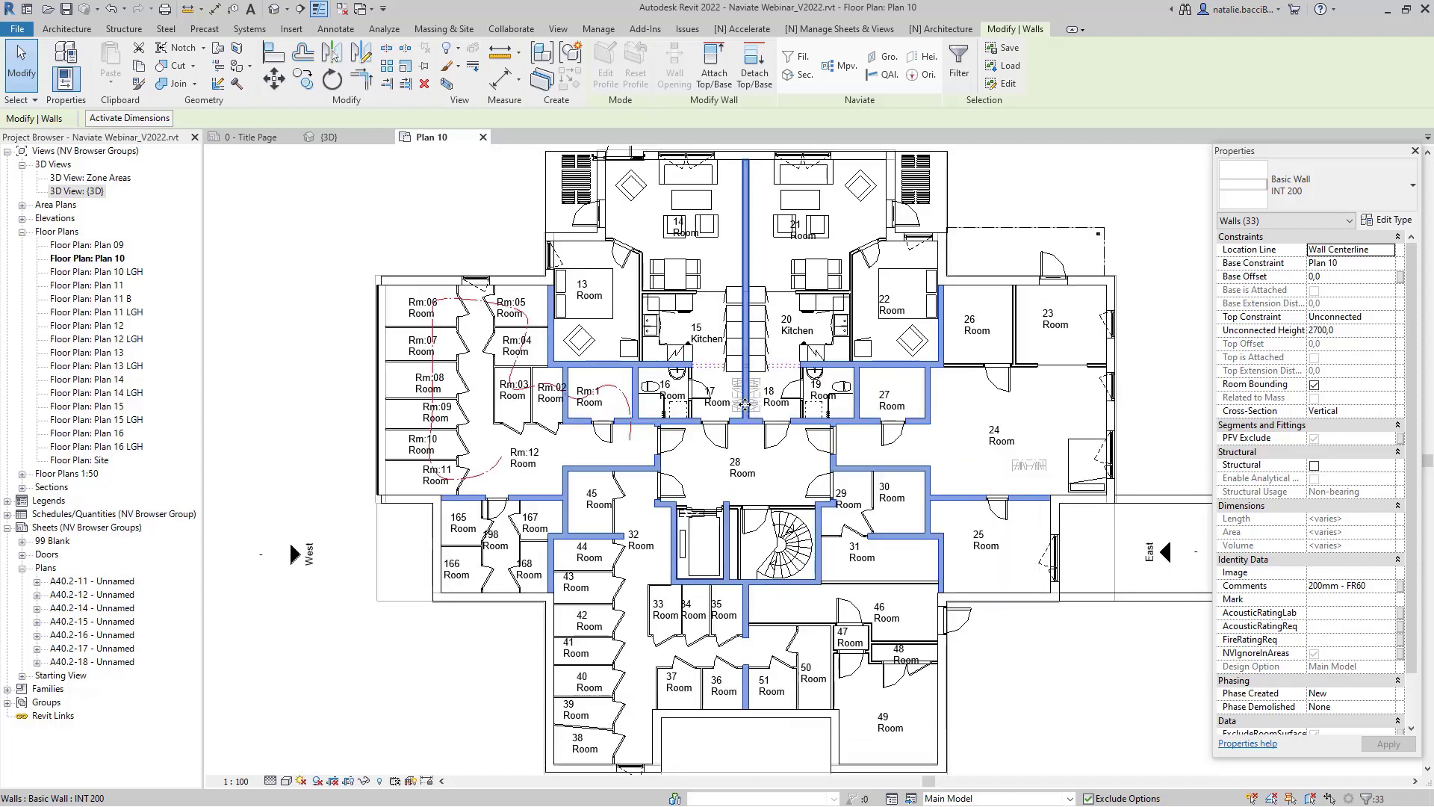
scroll(668, 443, "down", 1)
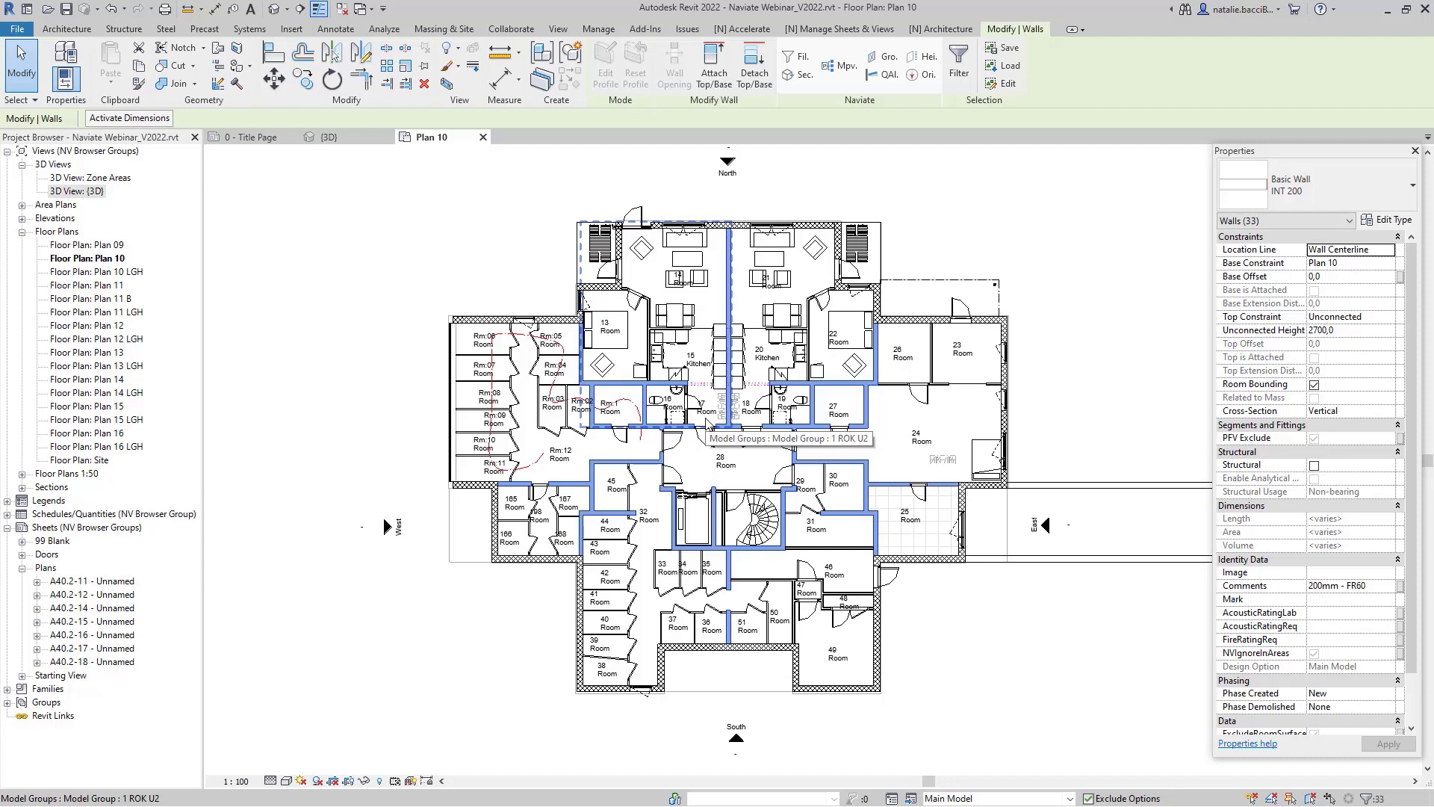
key("Escape")
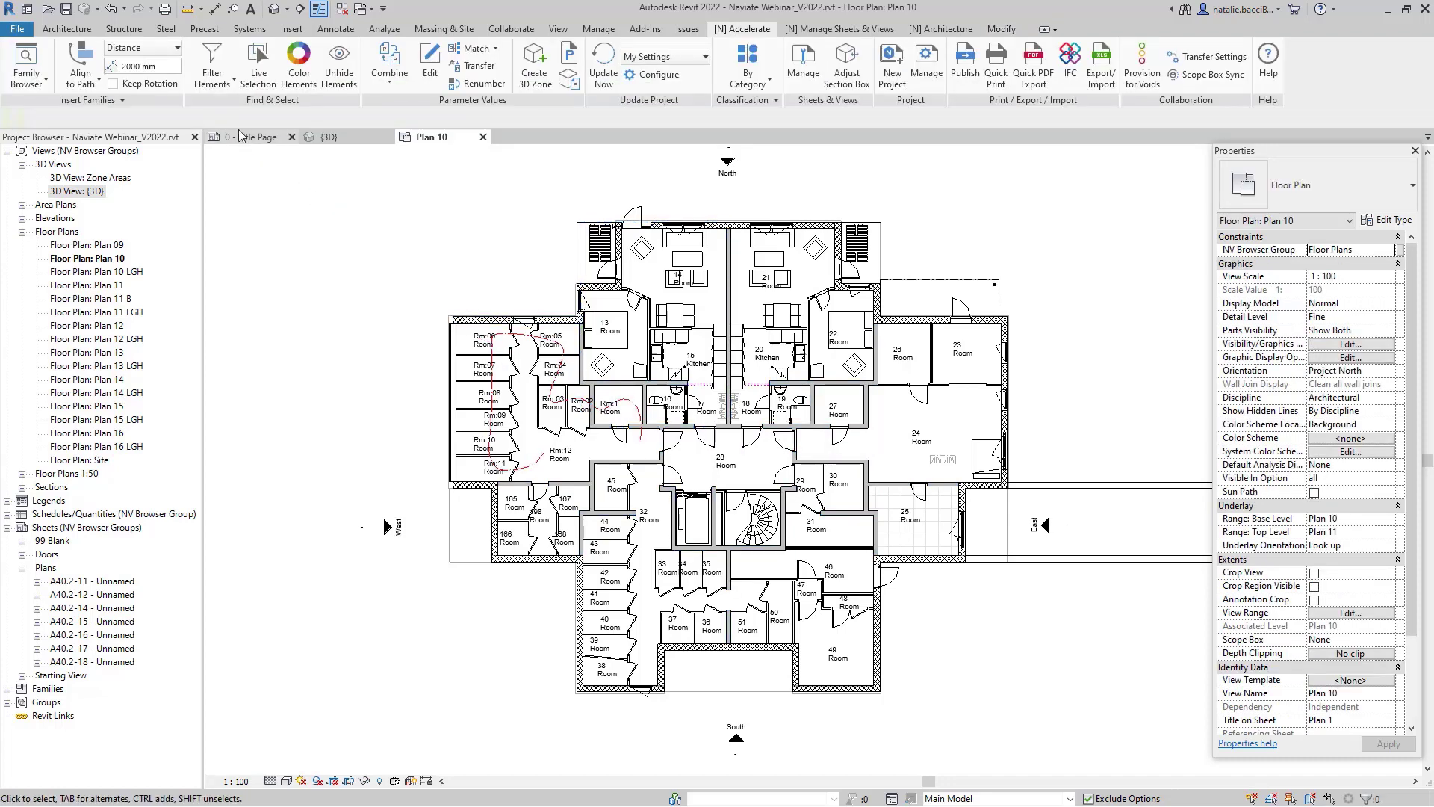
left_click(229, 88)
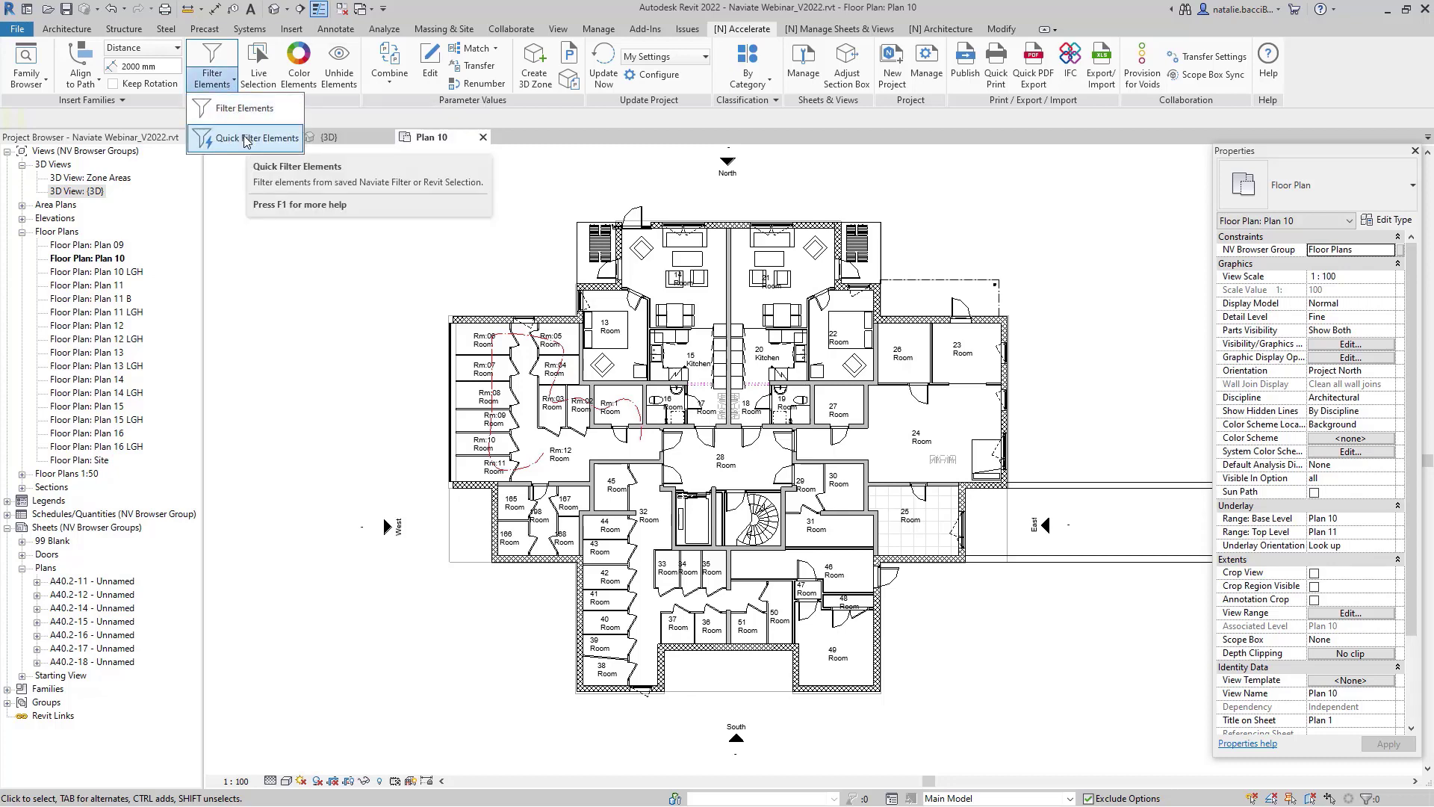
key("shift")
key("shift")
key("shift")
key("shift")
key("shift")
left_click(396, 206)
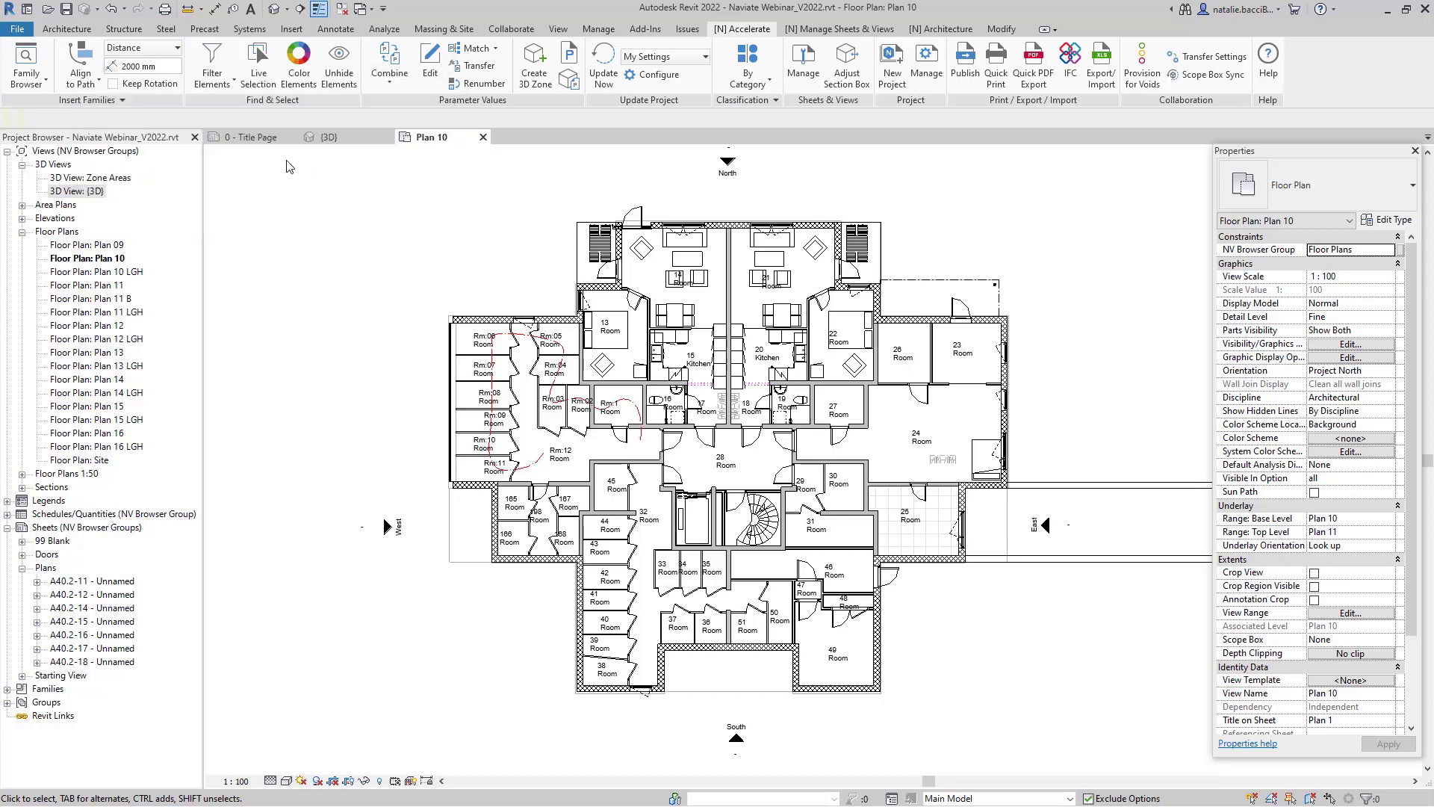
Step: Select the walls in Plan 10 using Quick Filter Elements with the saved Wall Fire Rating filter, and clear the selection
left_click(216, 75)
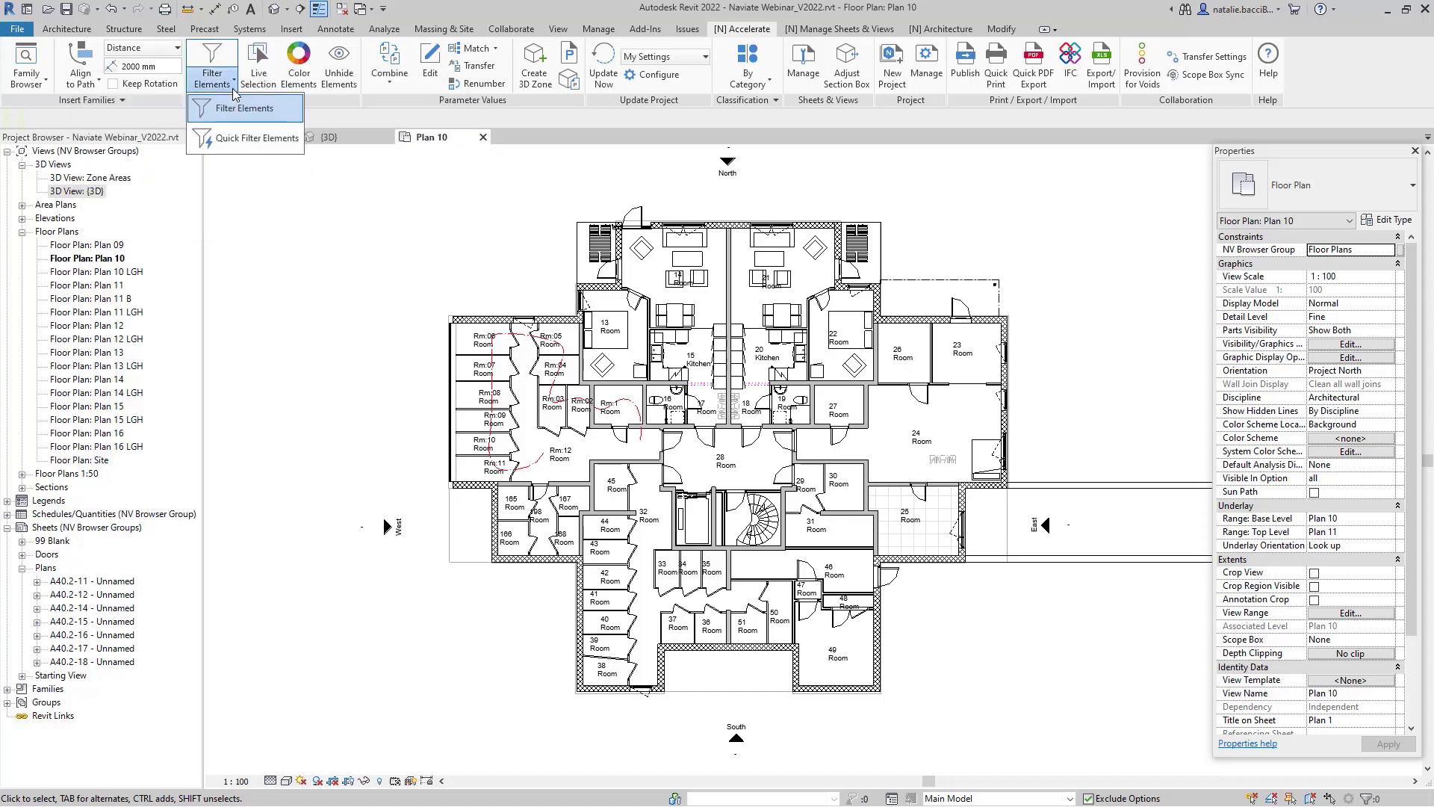
left_click(252, 139)
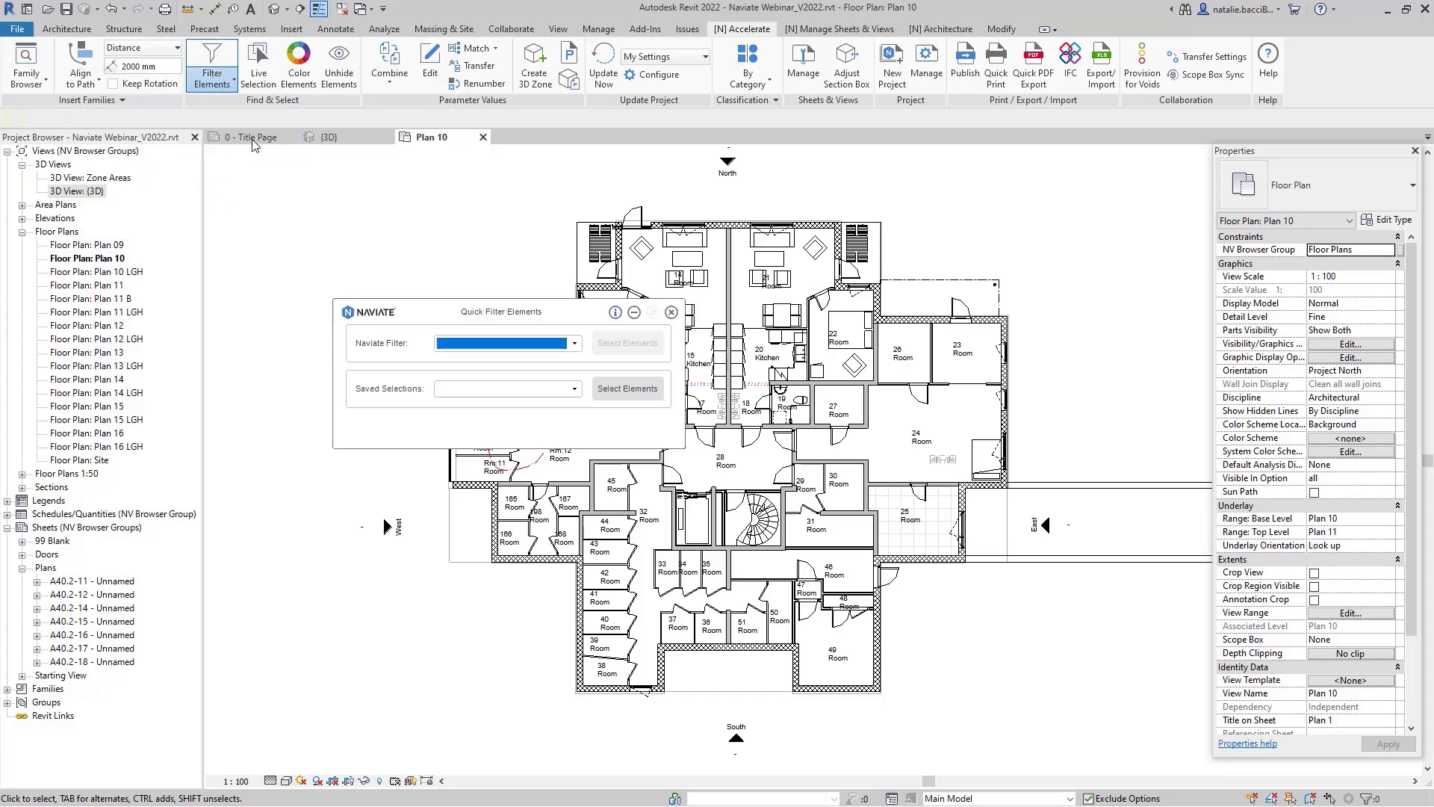
left_click(574, 345)
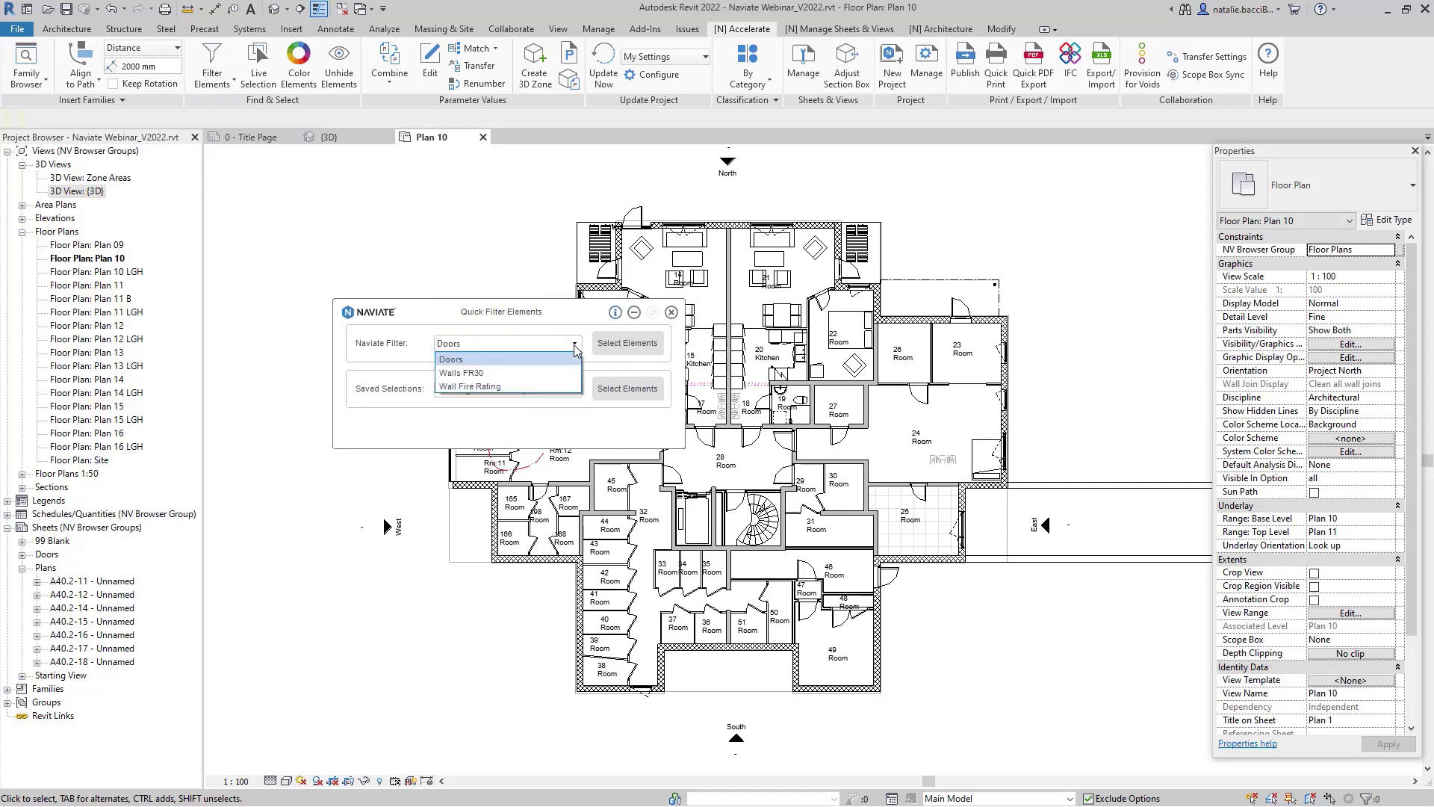
left_click(496, 389)
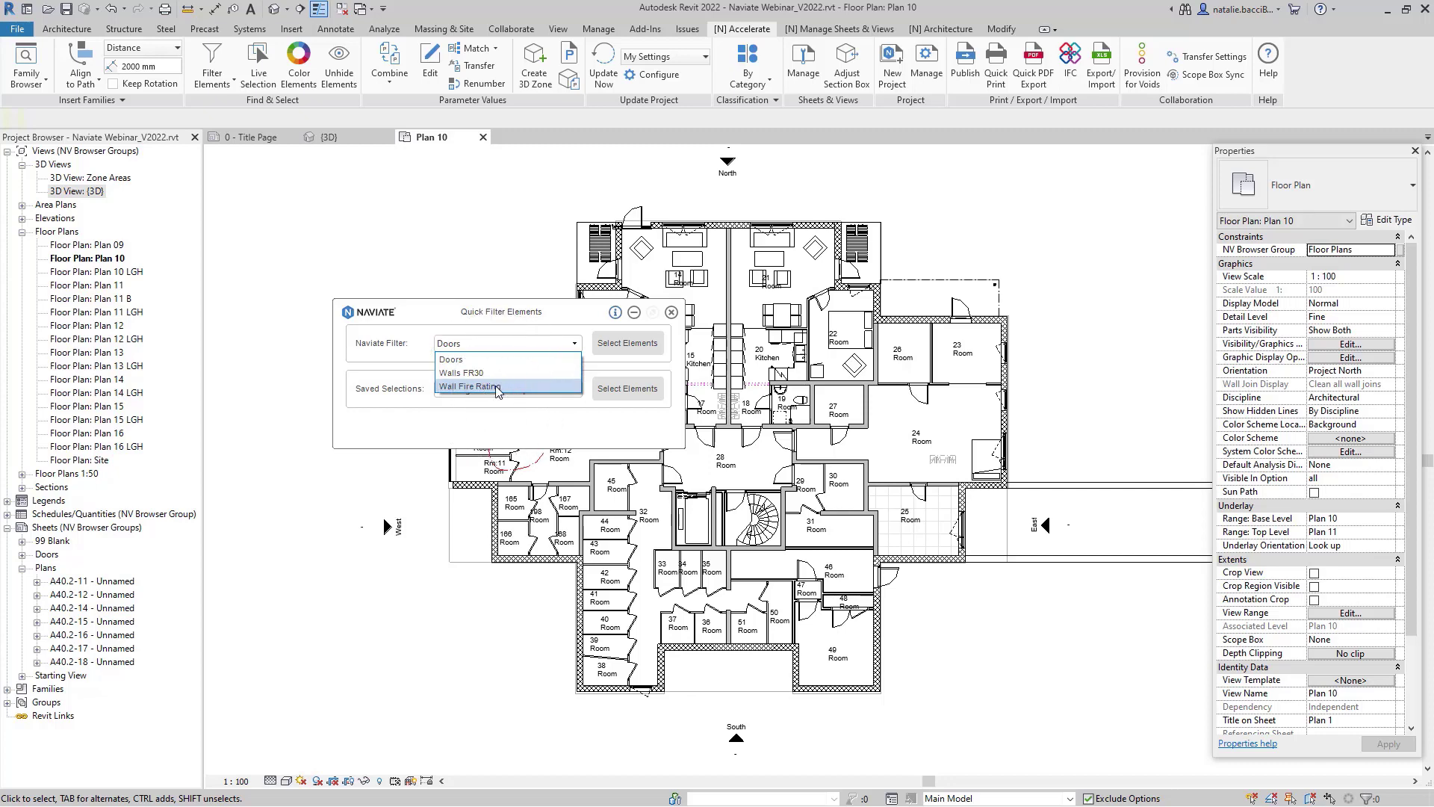
left_click(496, 387)
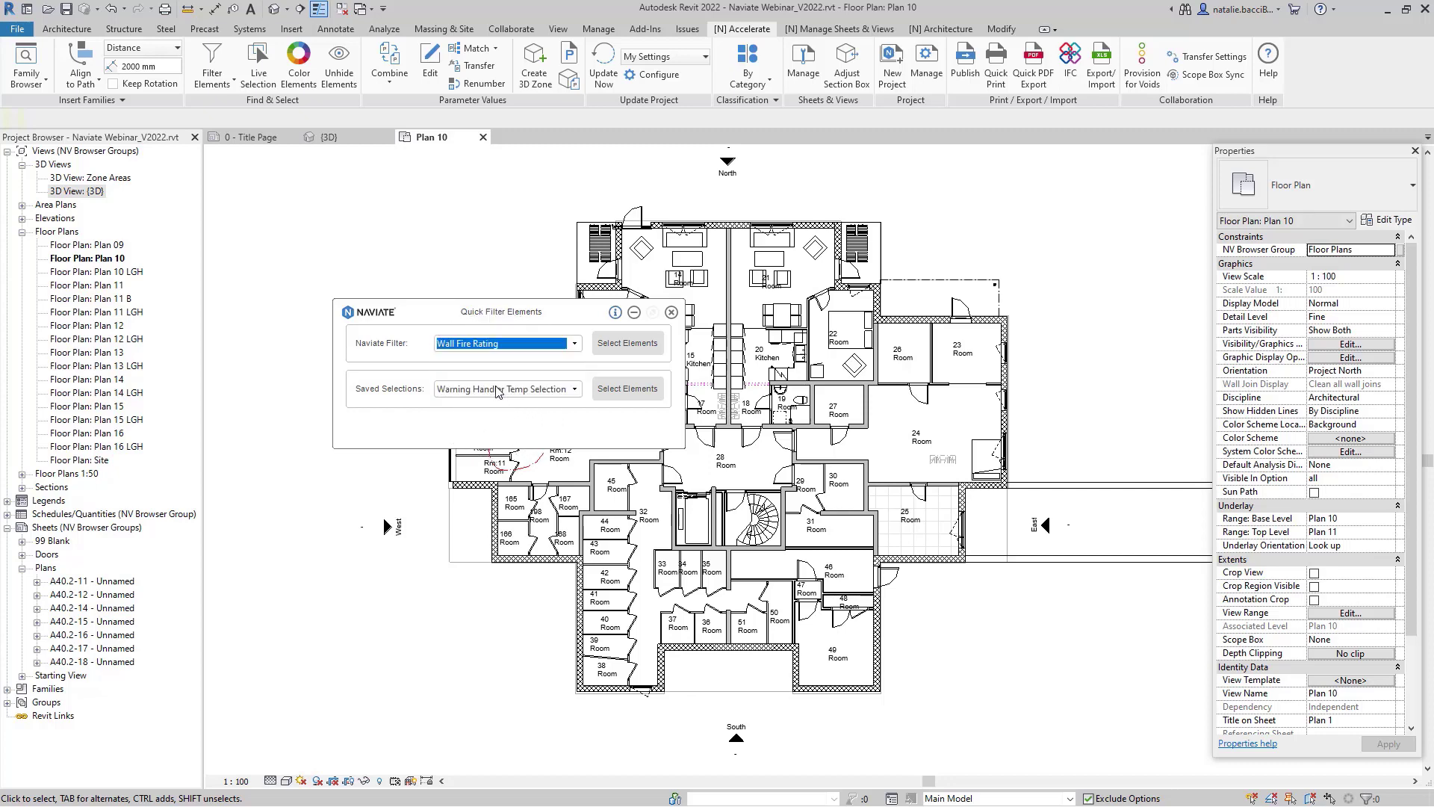
left_click(627, 345)
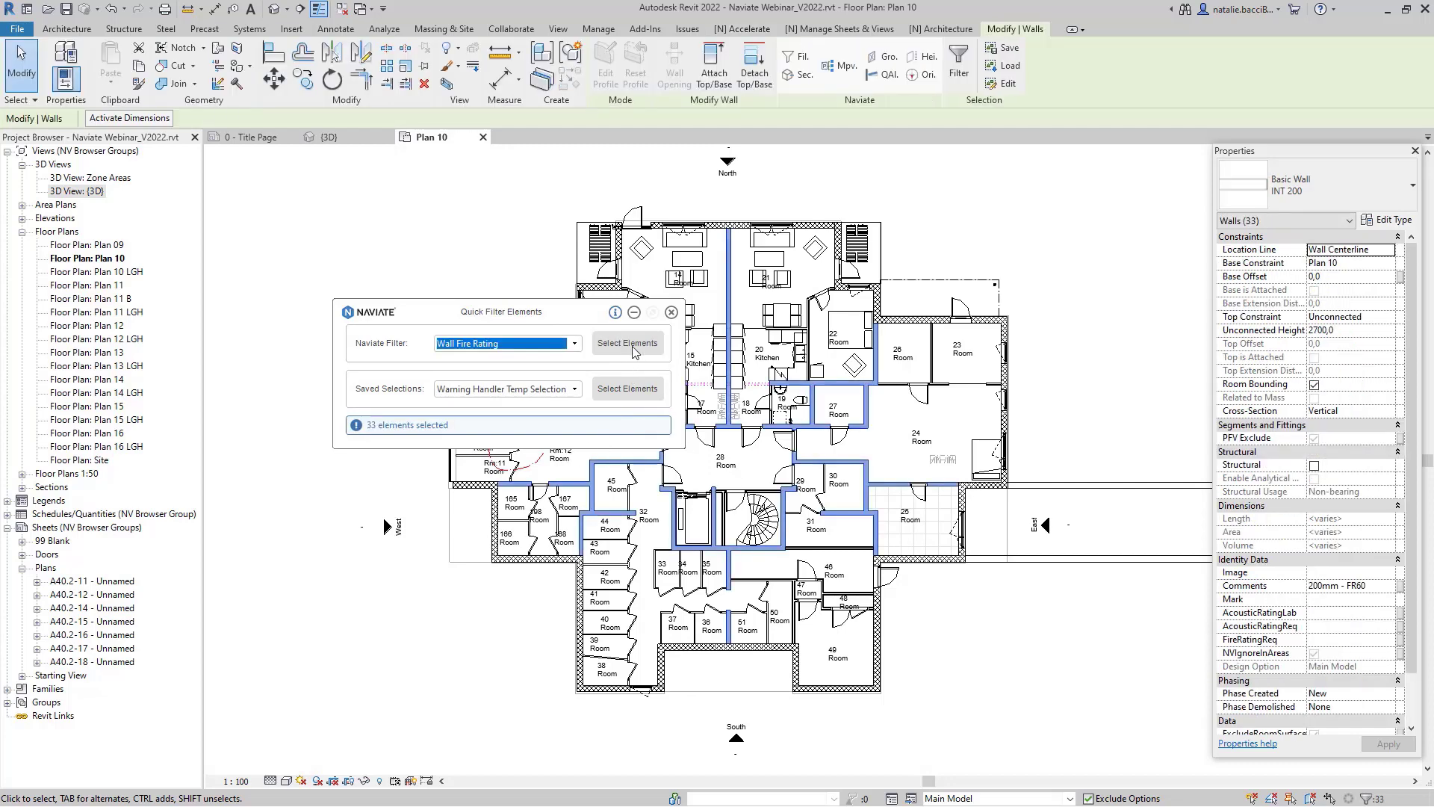
left_click_drag(582, 314, 502, 275)
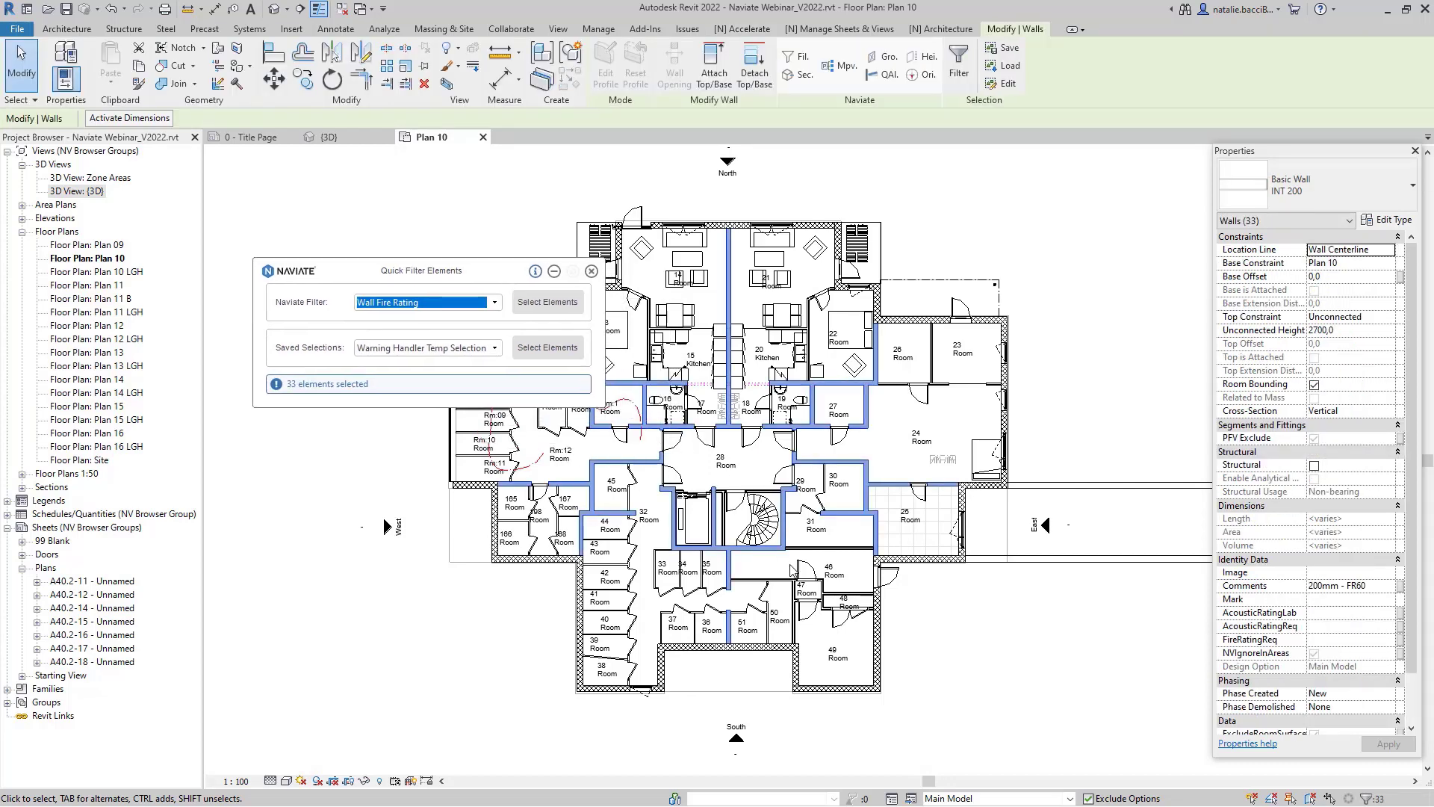
left_click(591, 272)
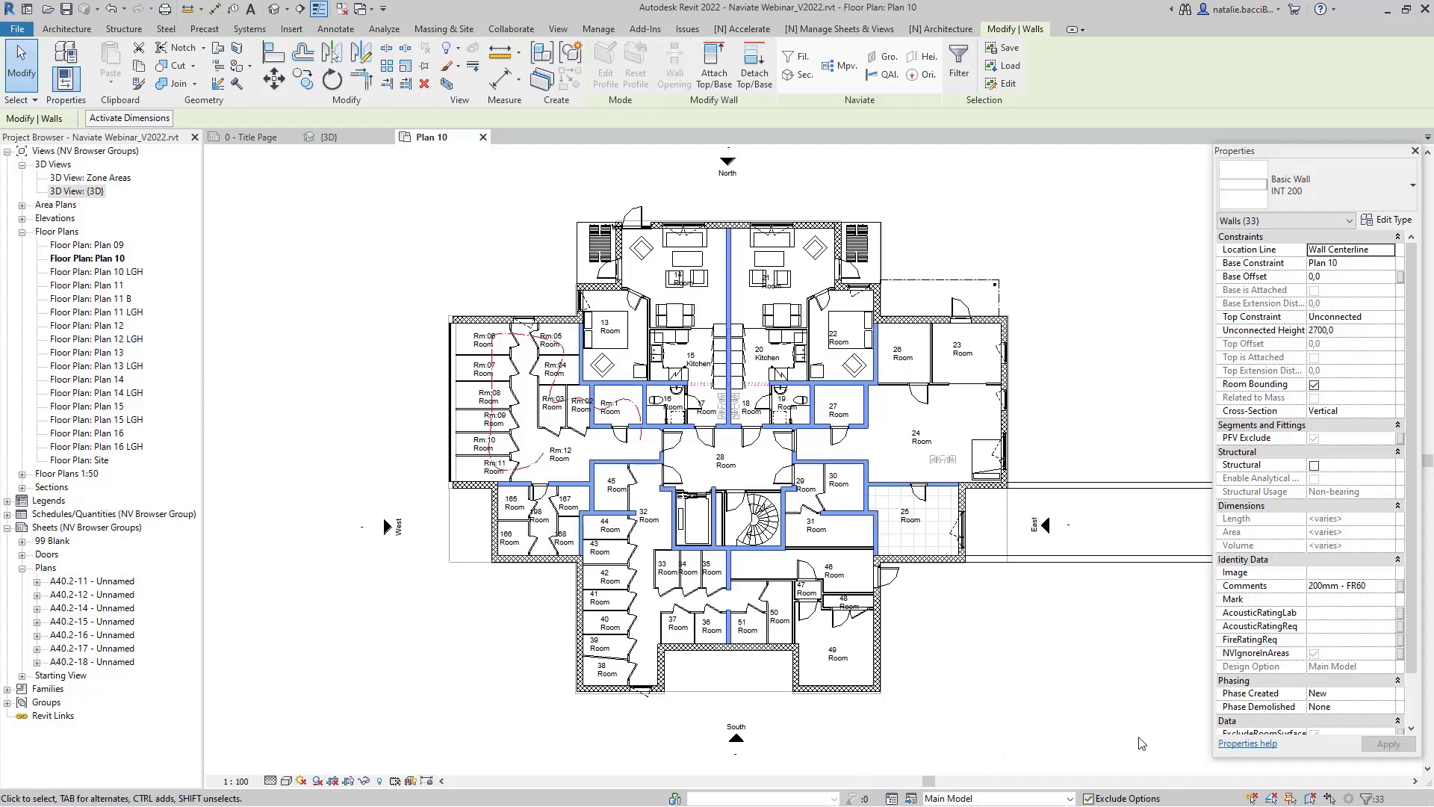
scroll(908, 464, "up", 1)
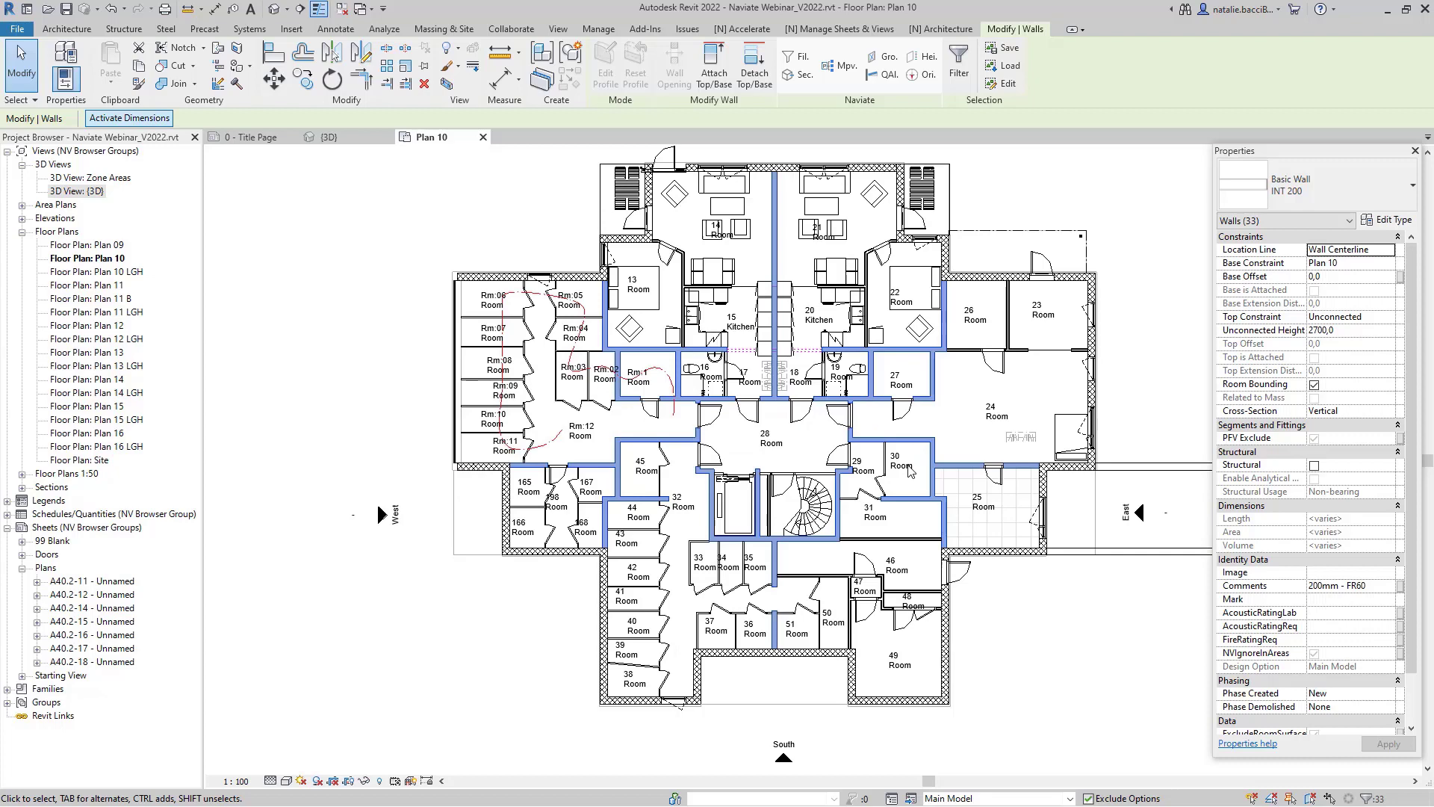
left_click(334, 255)
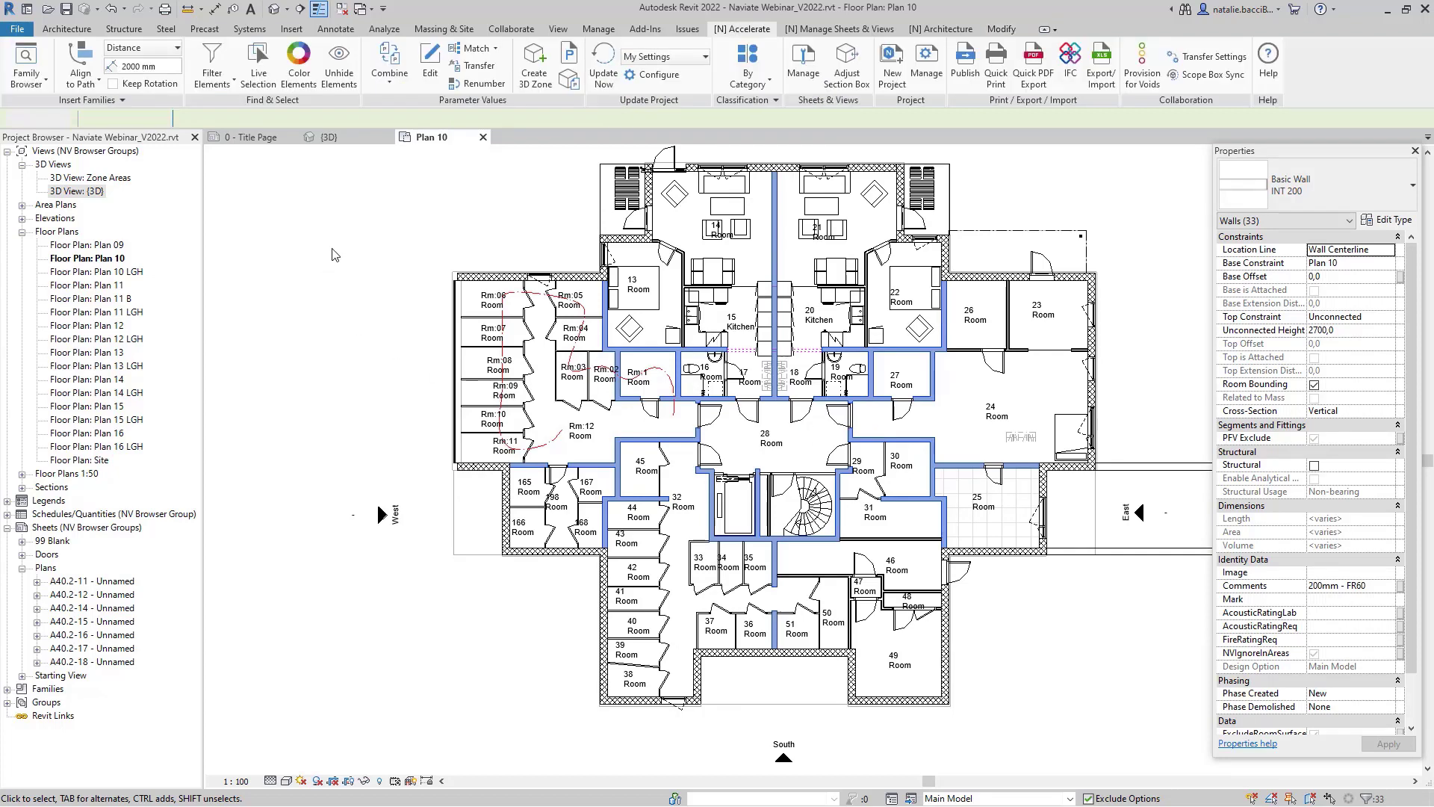
Step: Color the walls in Plan 10 by their Fire Rating type parameter with the Color Elements tool
scroll(351, 352, "down", 1)
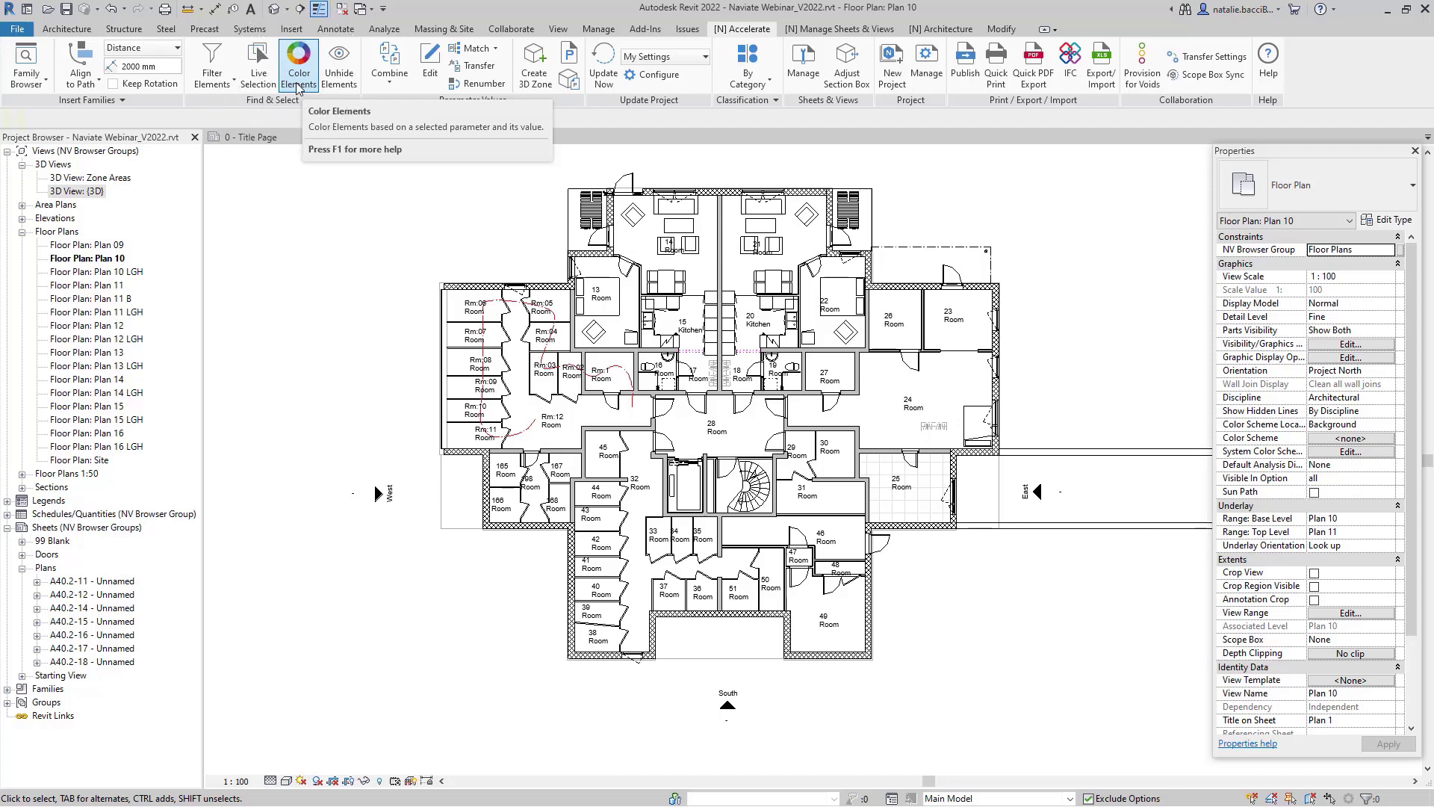
left_click(299, 75)
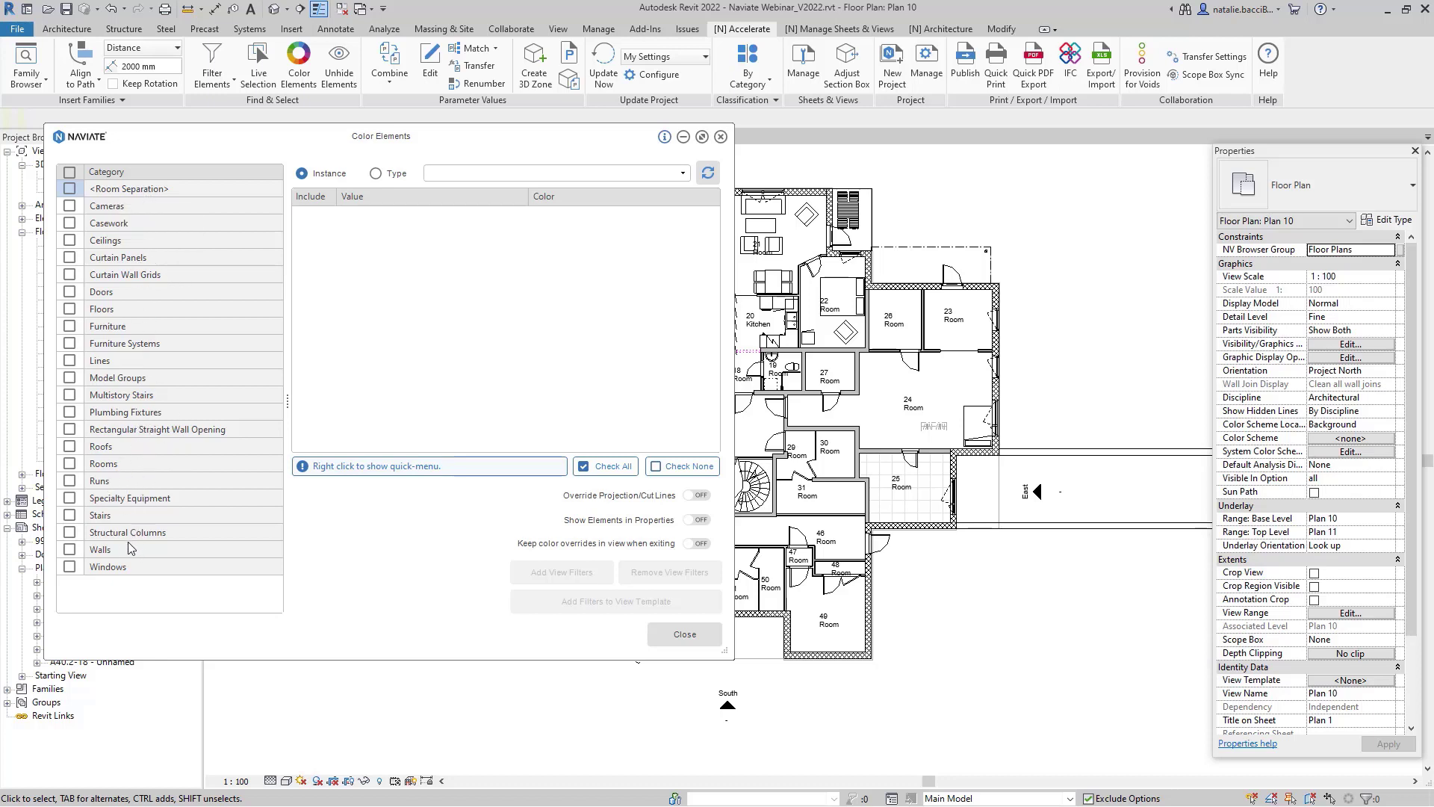
left_click(69, 550)
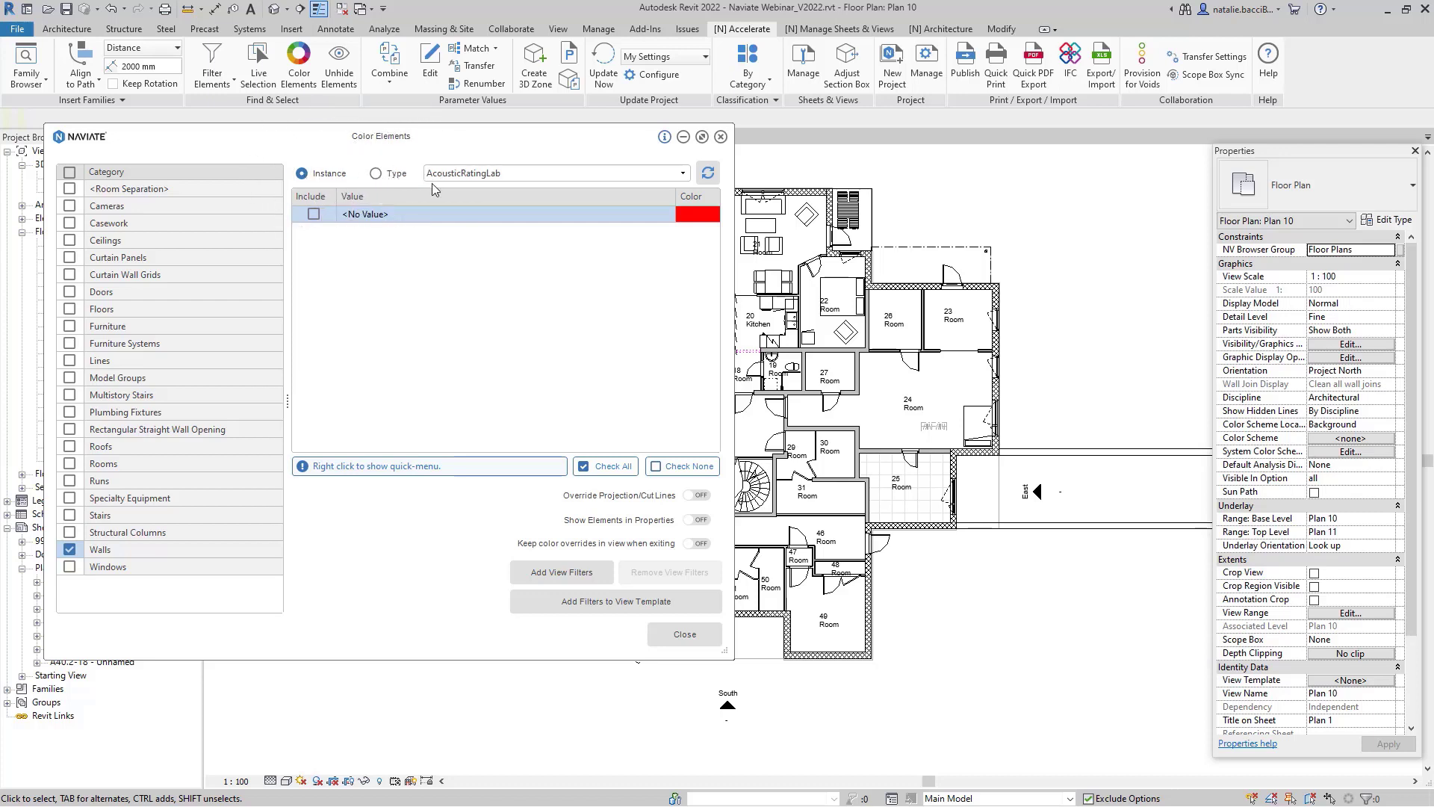
left_click(602, 177)
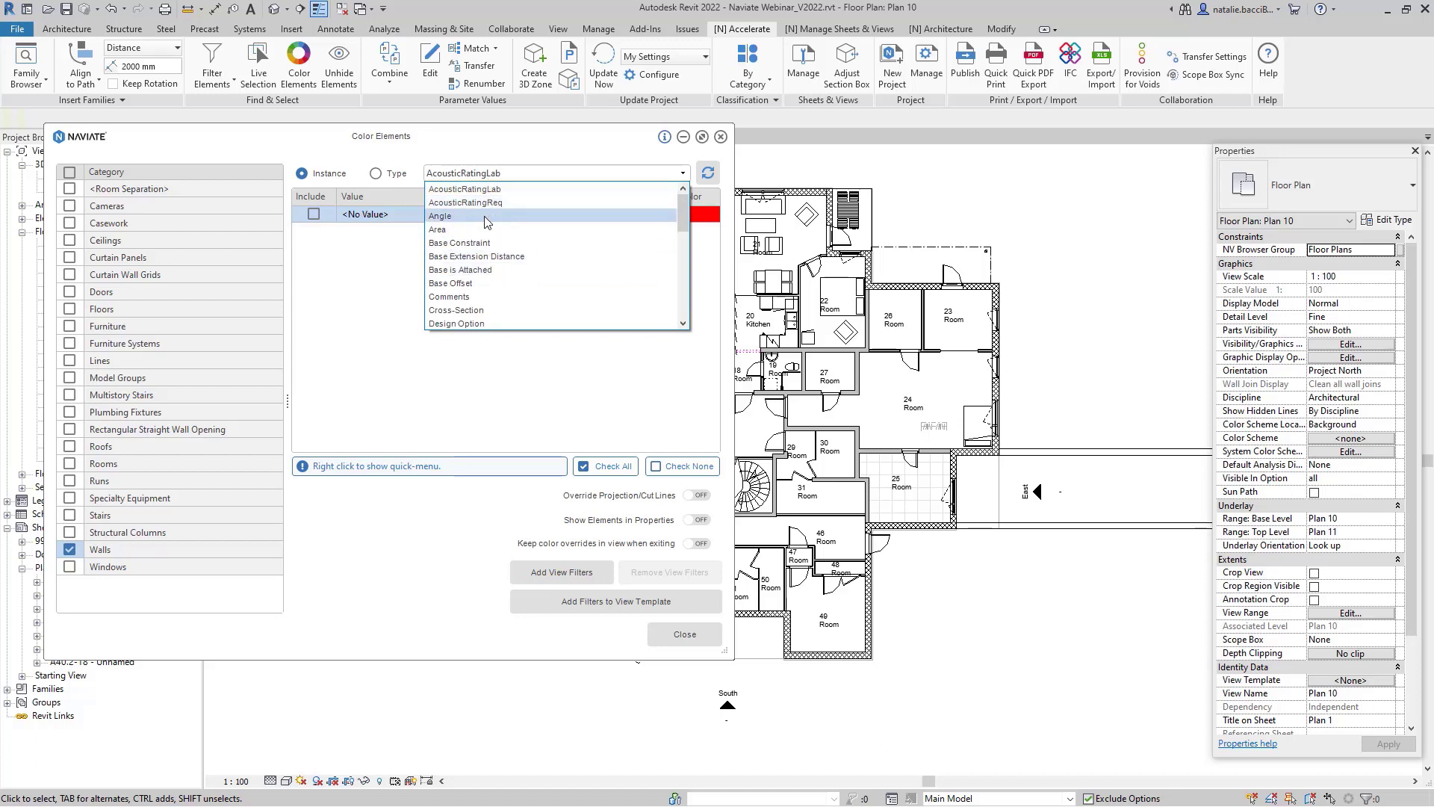
left_click(499, 155)
left_click(376, 174)
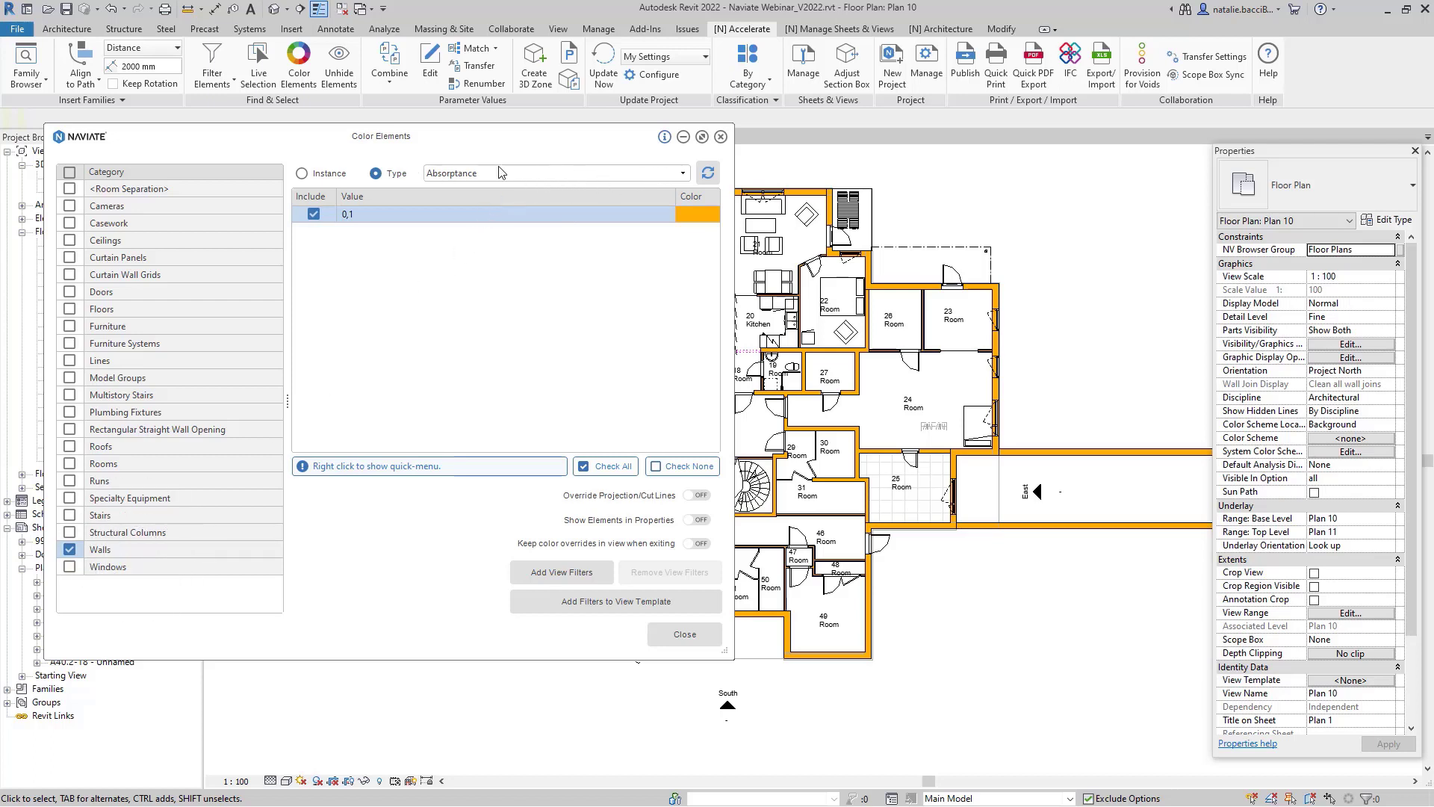
left_click(668, 173)
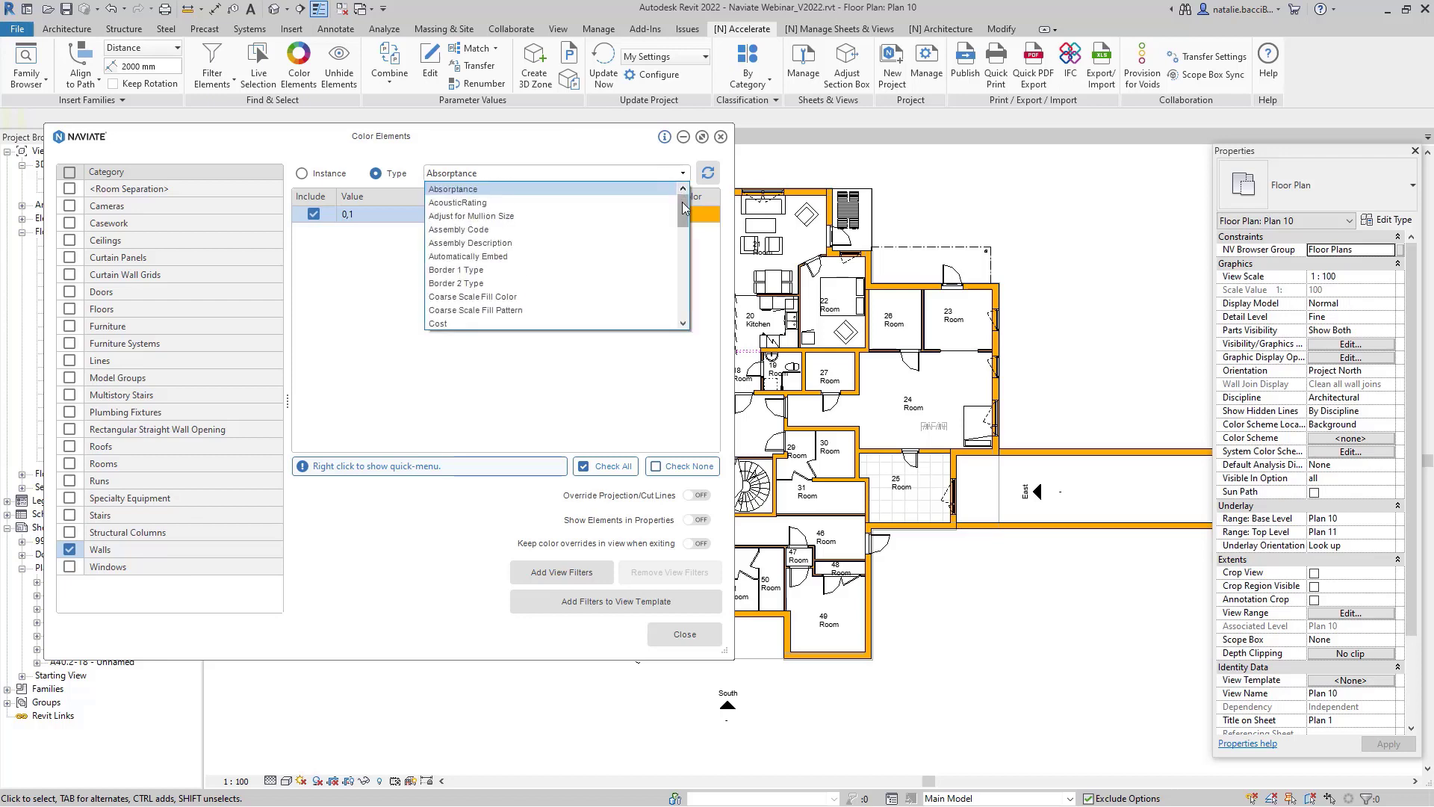
left_click_drag(682, 208, 680, 234)
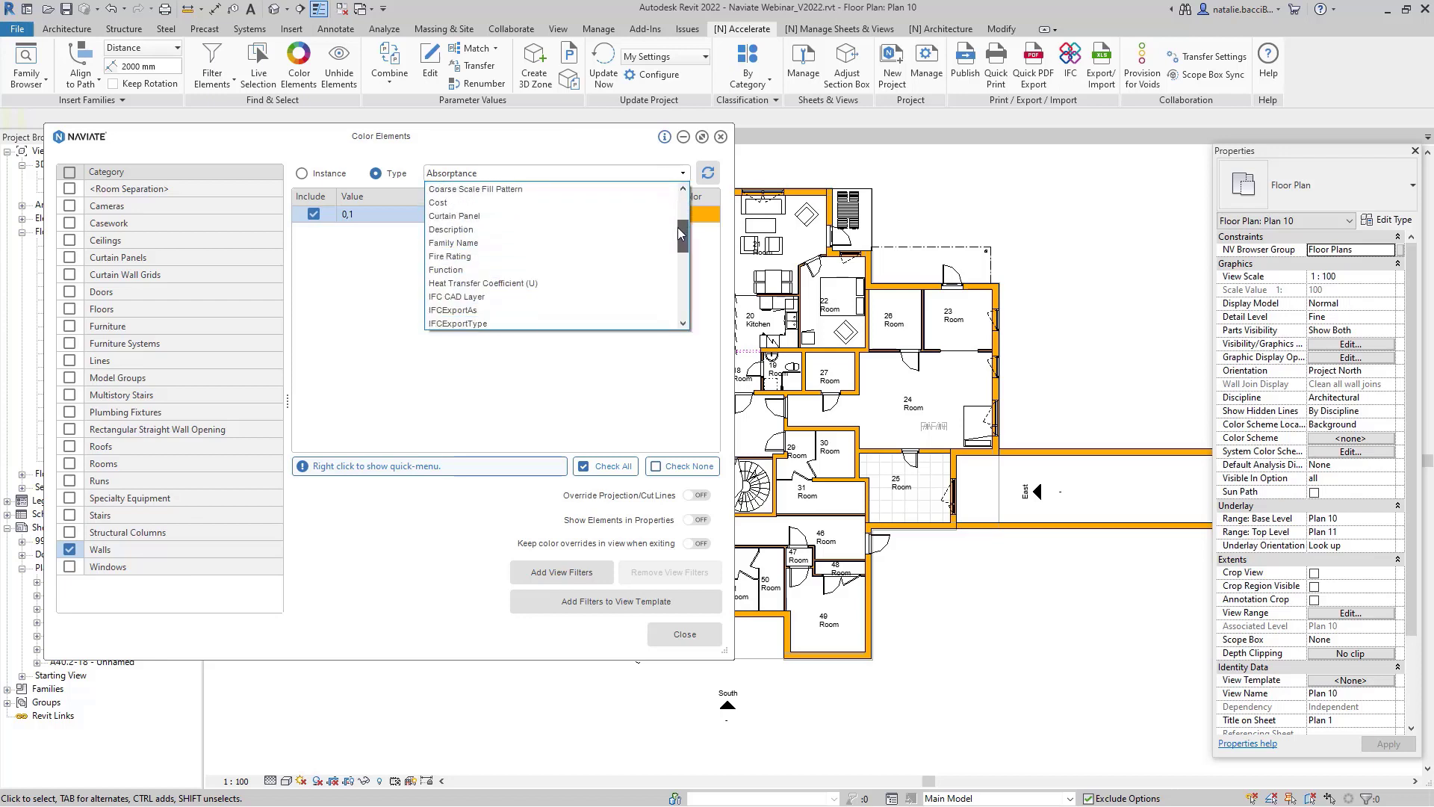
left_click(437, 258)
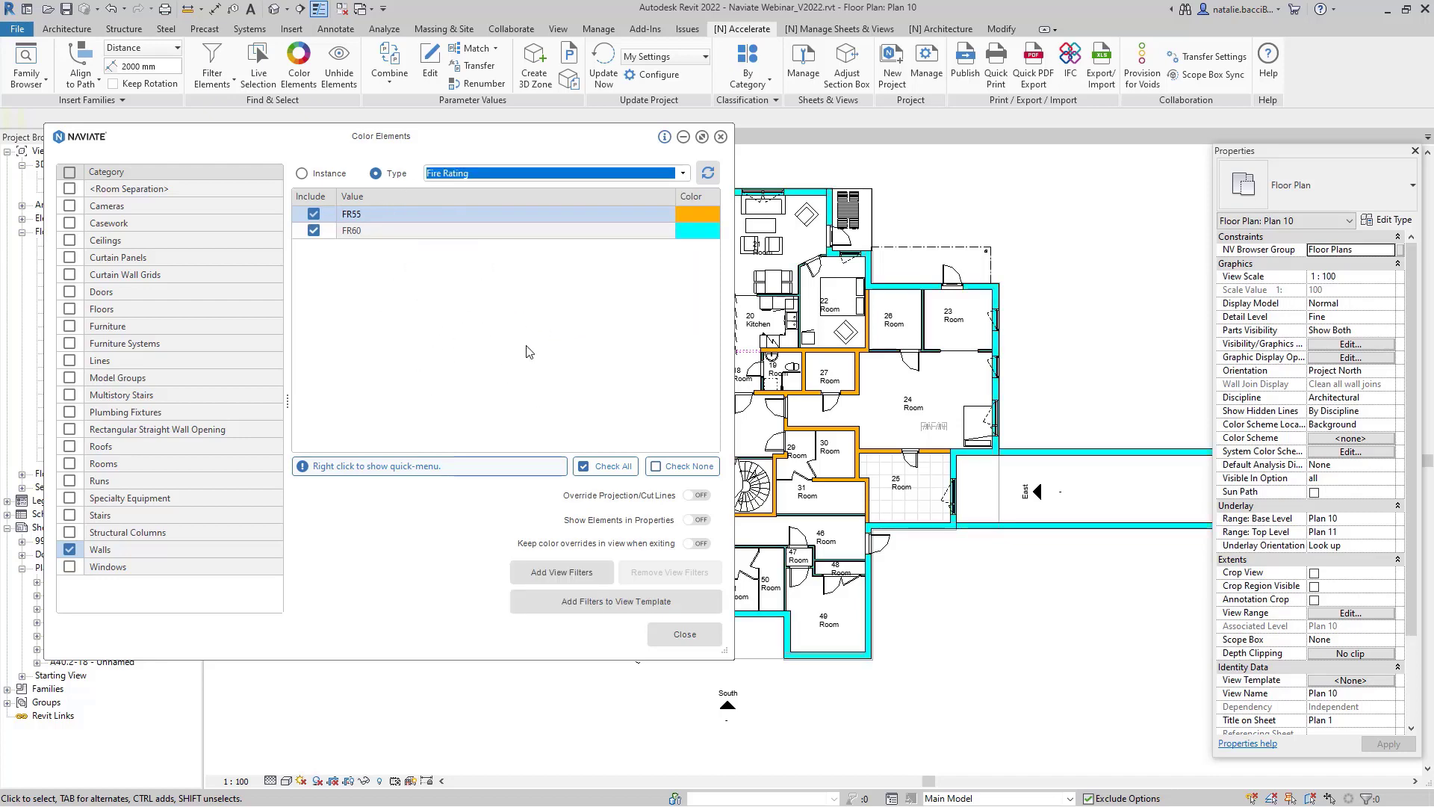
Step: Open the color choices for the FR55 value and keep its orange color
left_click(694, 214)
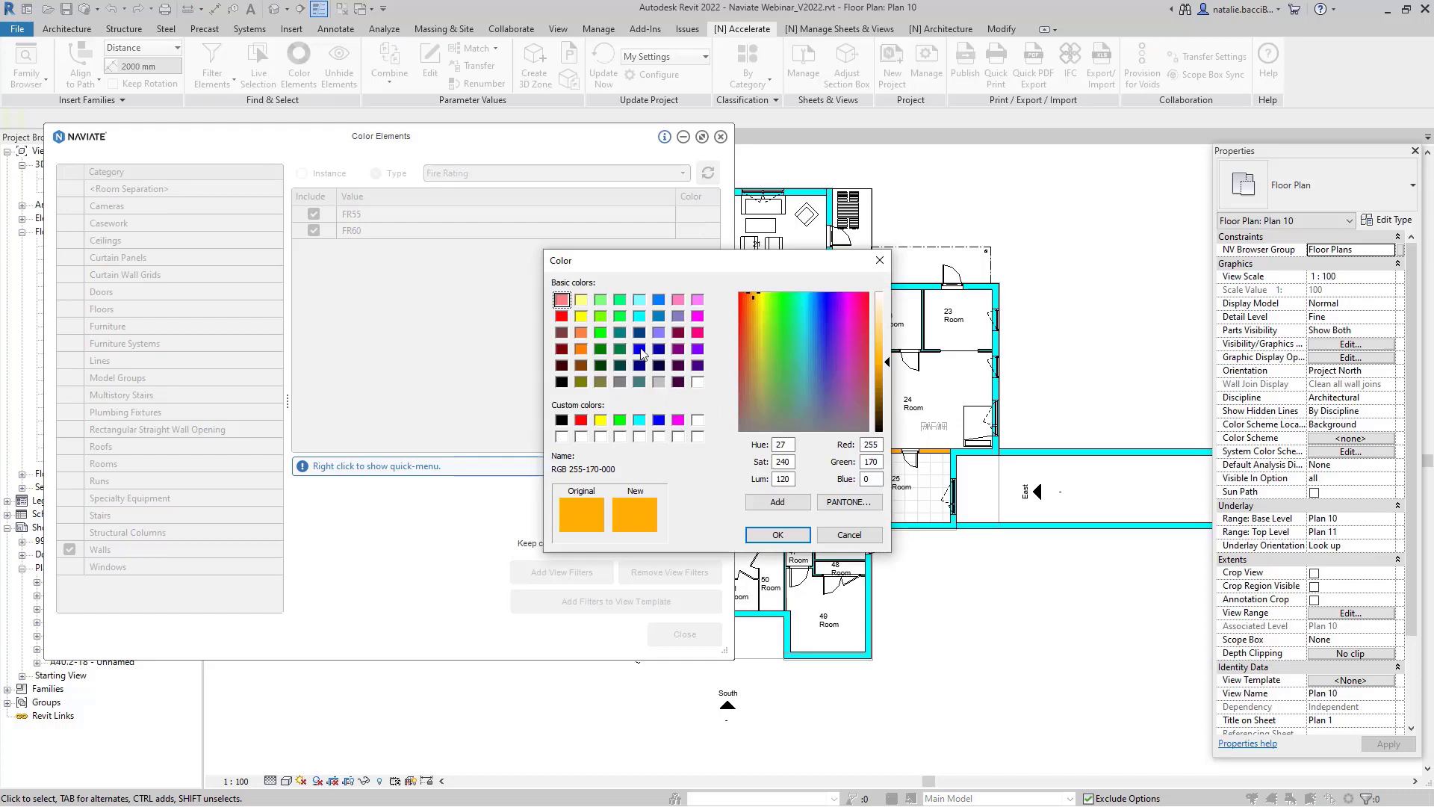
left_click(777, 536)
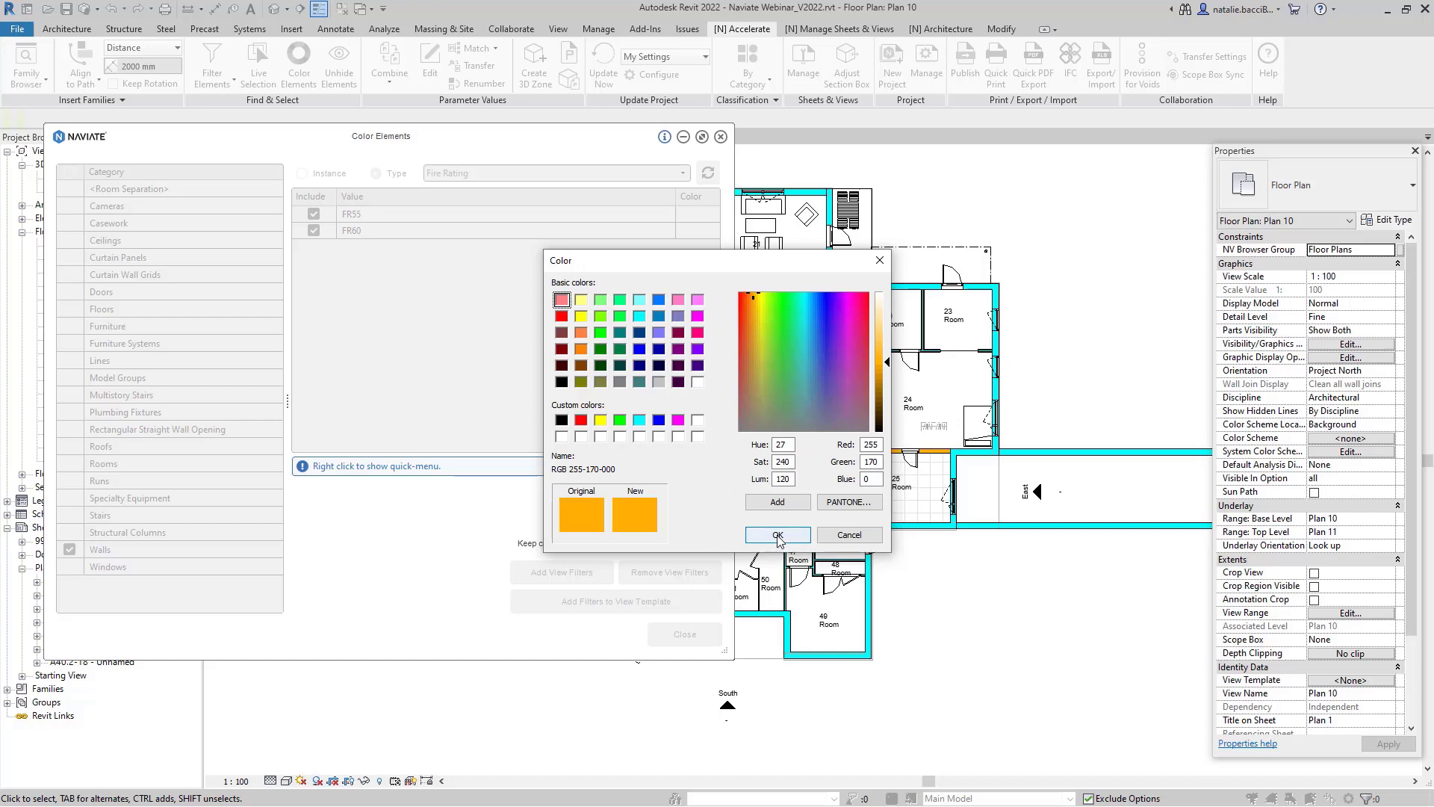
left_click(778, 535)
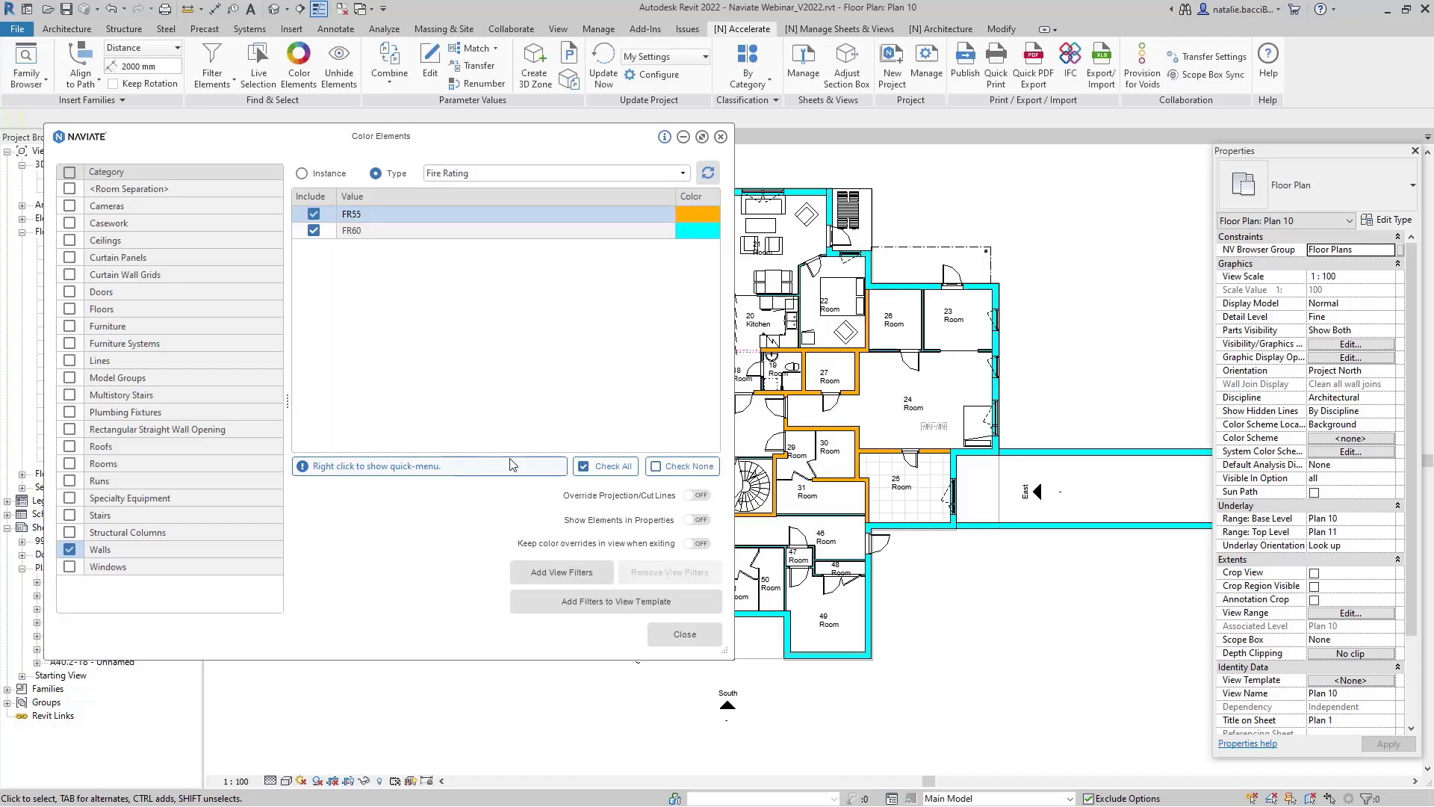
left_click(702, 508)
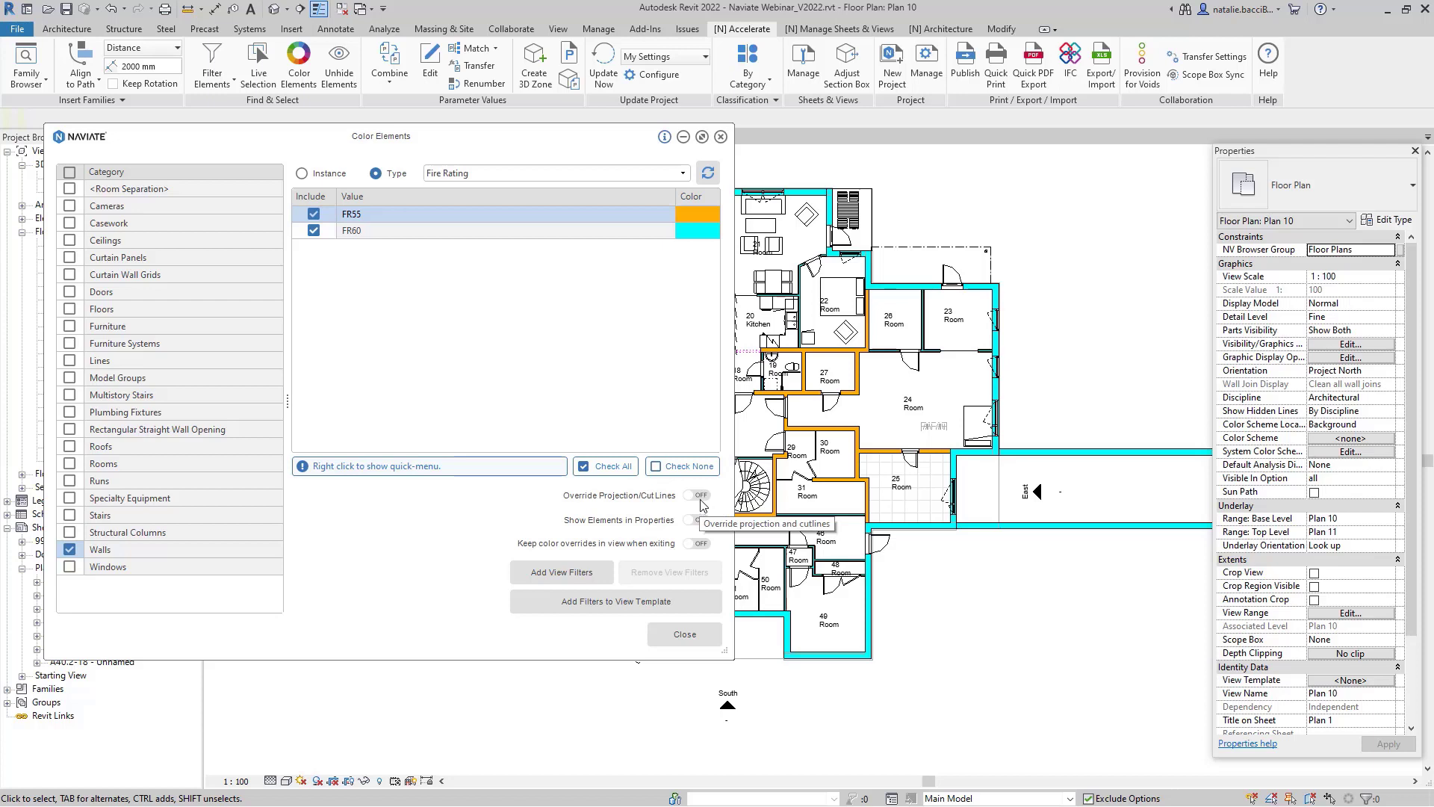
left_click(702, 506)
left_click(702, 499)
key("ctrl")
key("ctrl")
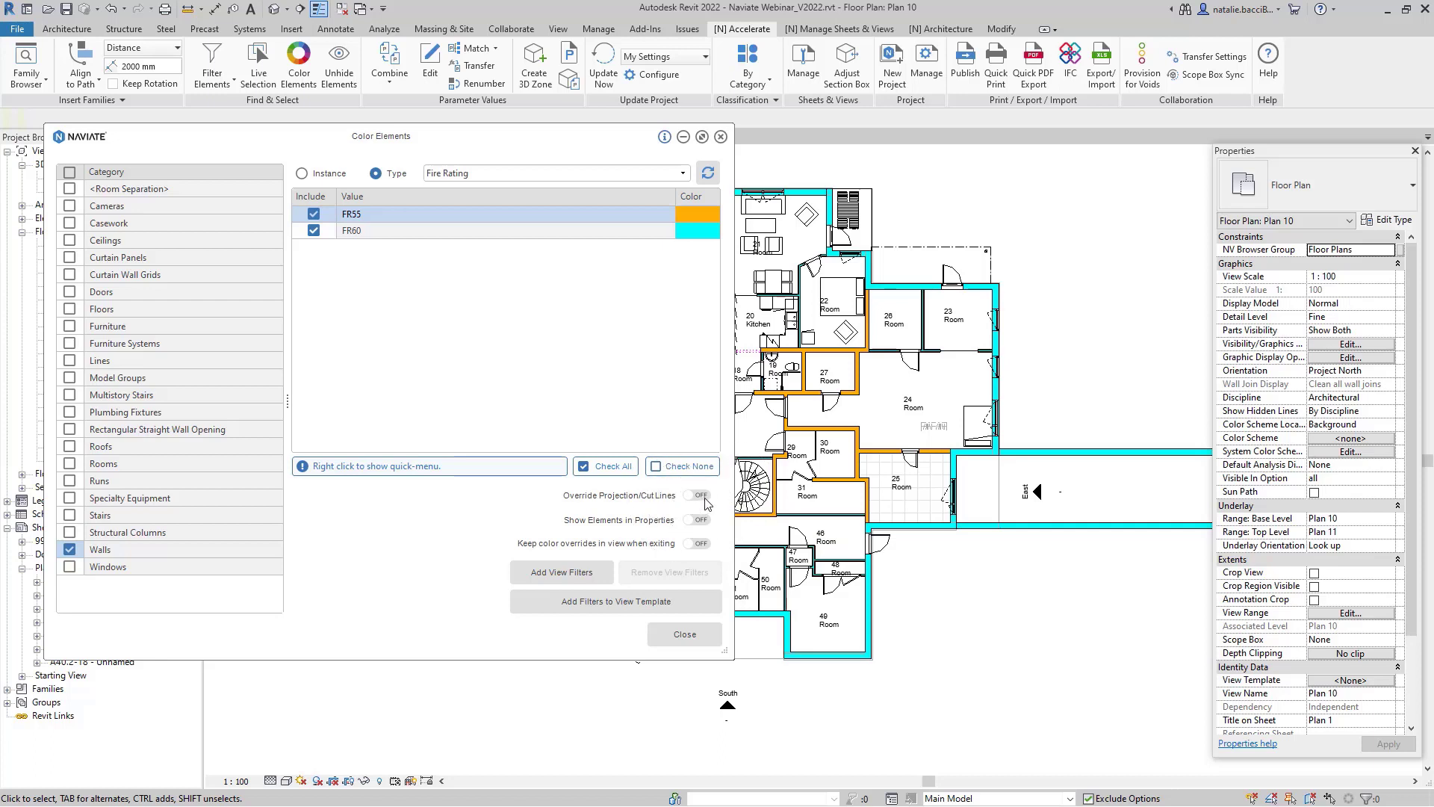
key("ctrl")
key("ctrl")
left_click(702, 496)
left_click(702, 497)
left_click(704, 496)
left_click(704, 497)
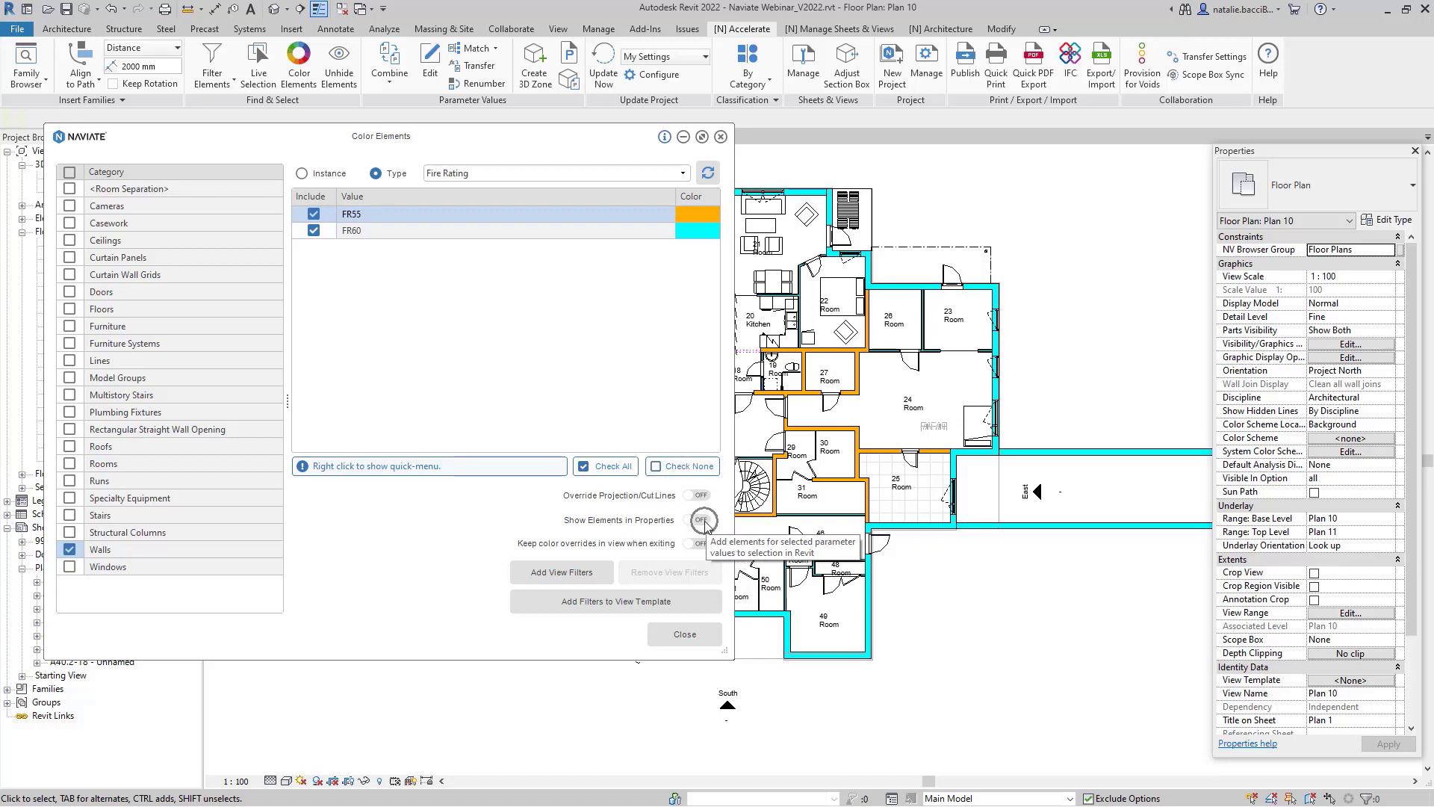
Step: Show the FR55 walls in the element properties, examine them, and switch Show Elements in Properties off again
left_click(703, 521)
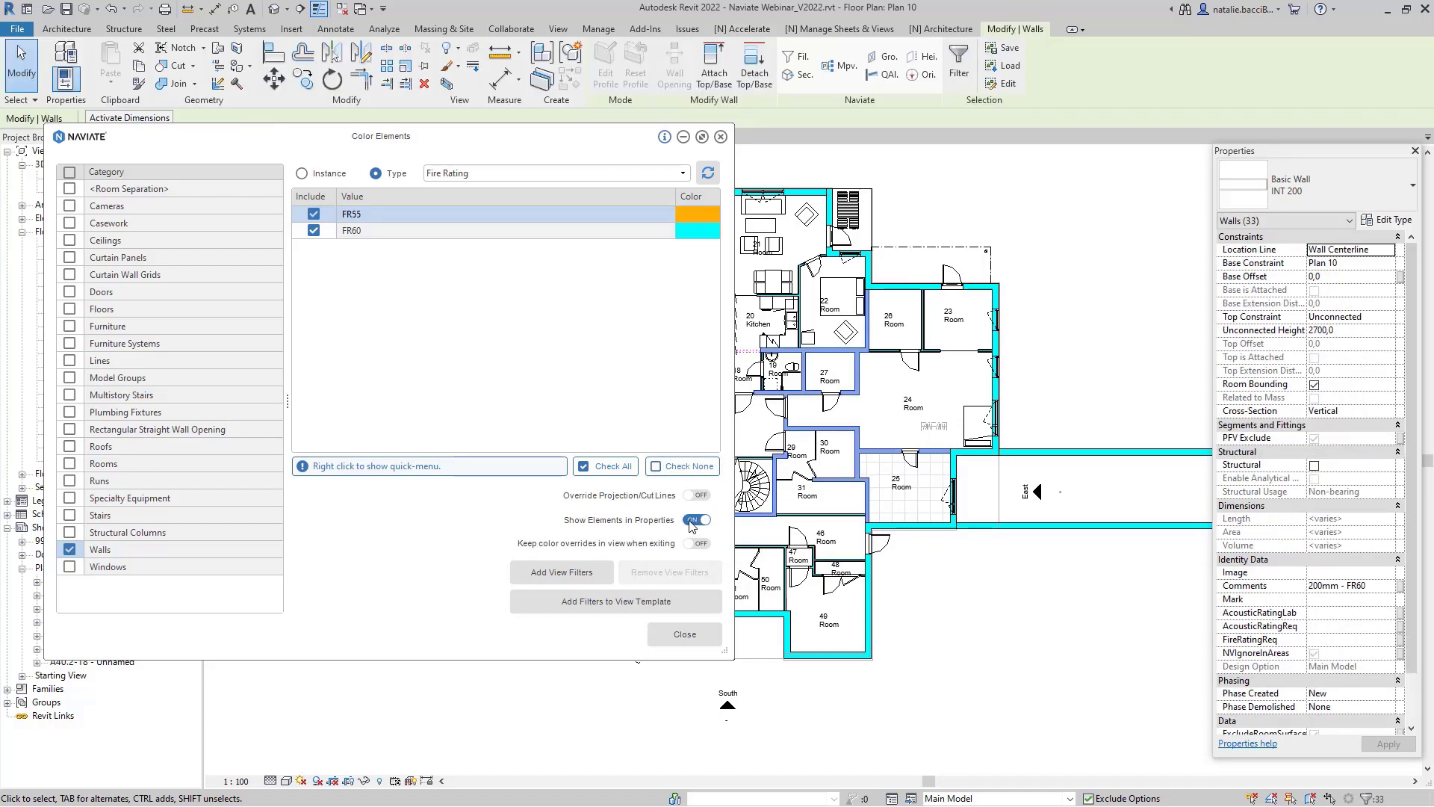
left_click(692, 523)
left_click(692, 522)
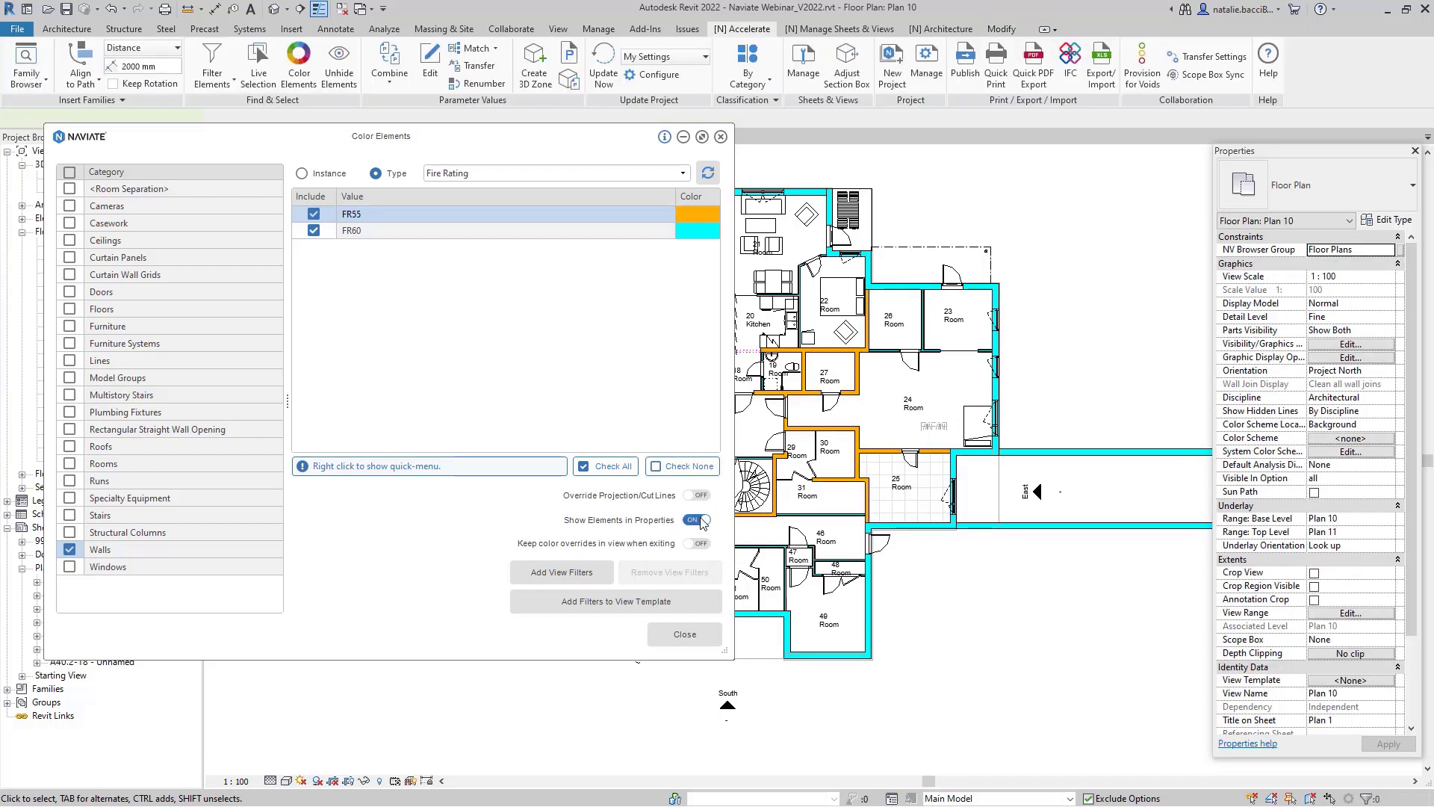
left_click(693, 523)
left_click(704, 524)
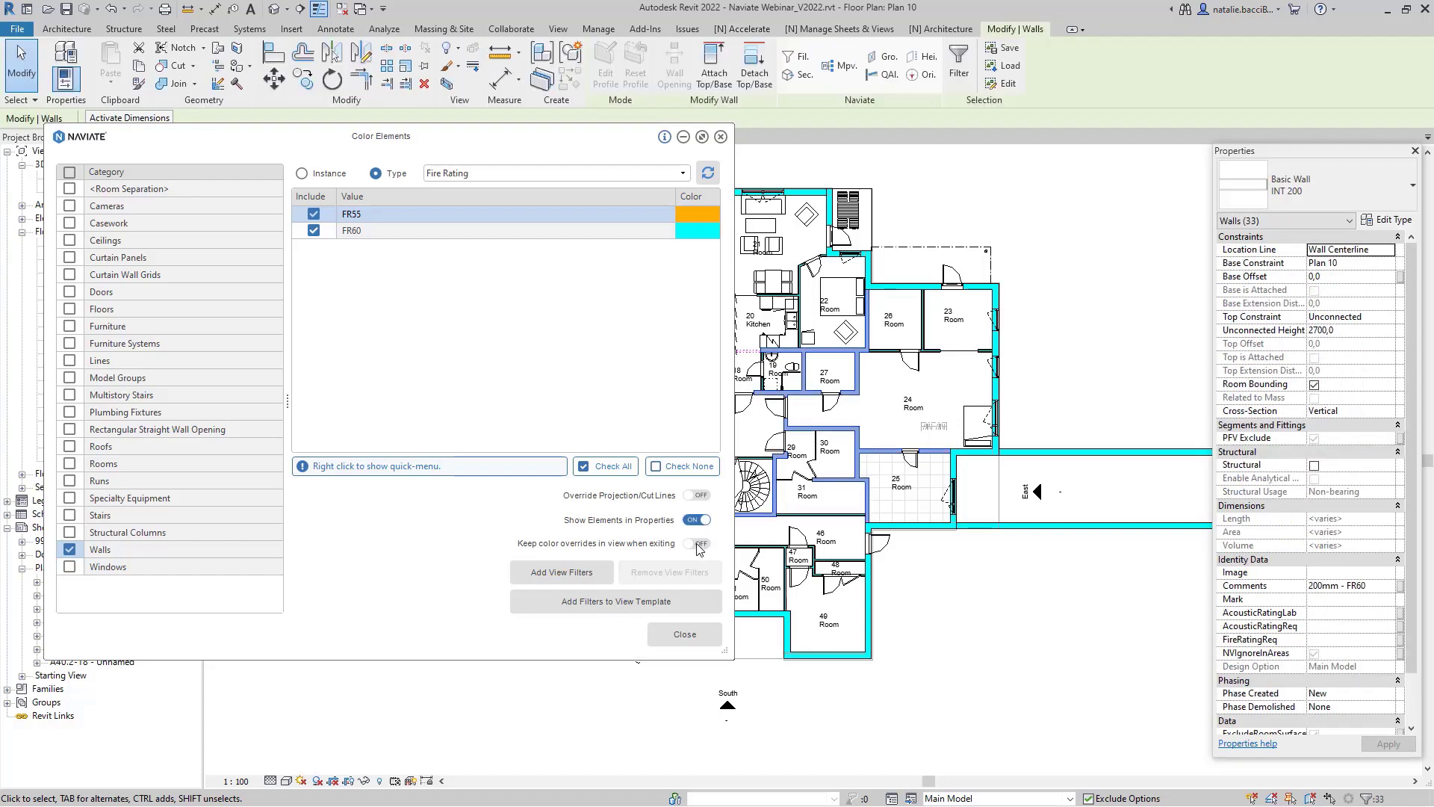
left_click(695, 521)
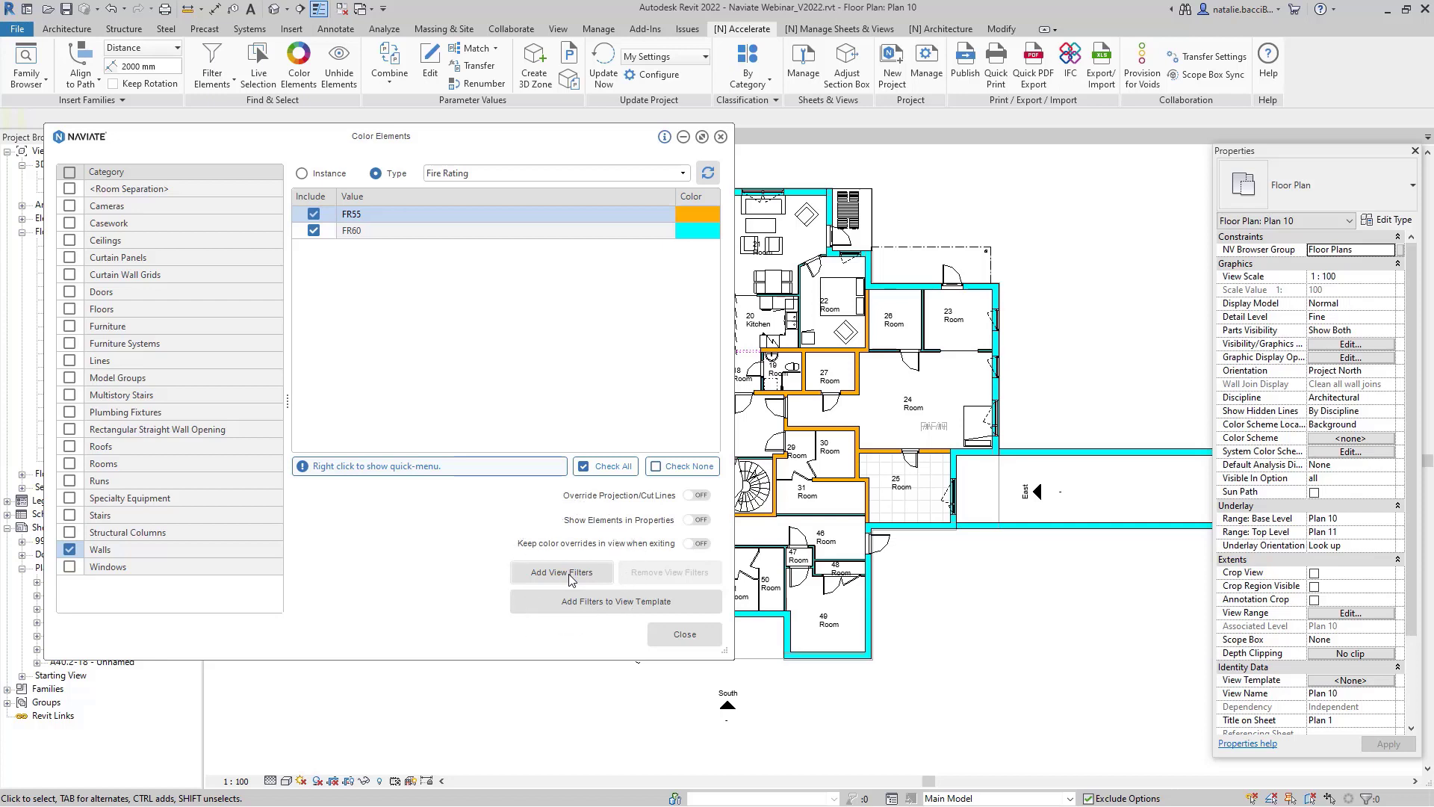
Step: Examine the view templates available for the fire rating filters, cancel without adding any, and close Color Elements
left_click(567, 573)
left_click(563, 577)
left_click(574, 607)
left_click(574, 607)
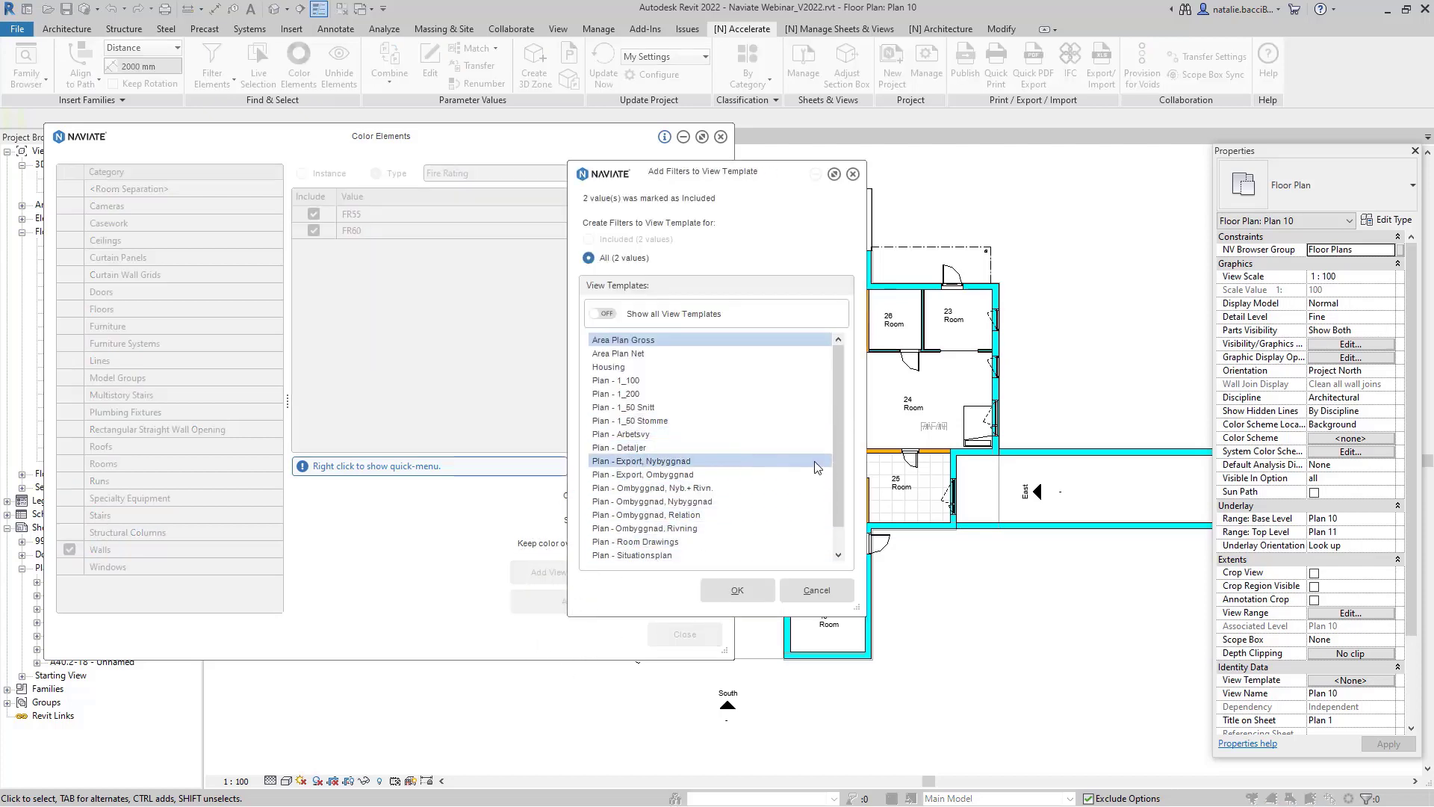
left_click(809, 591)
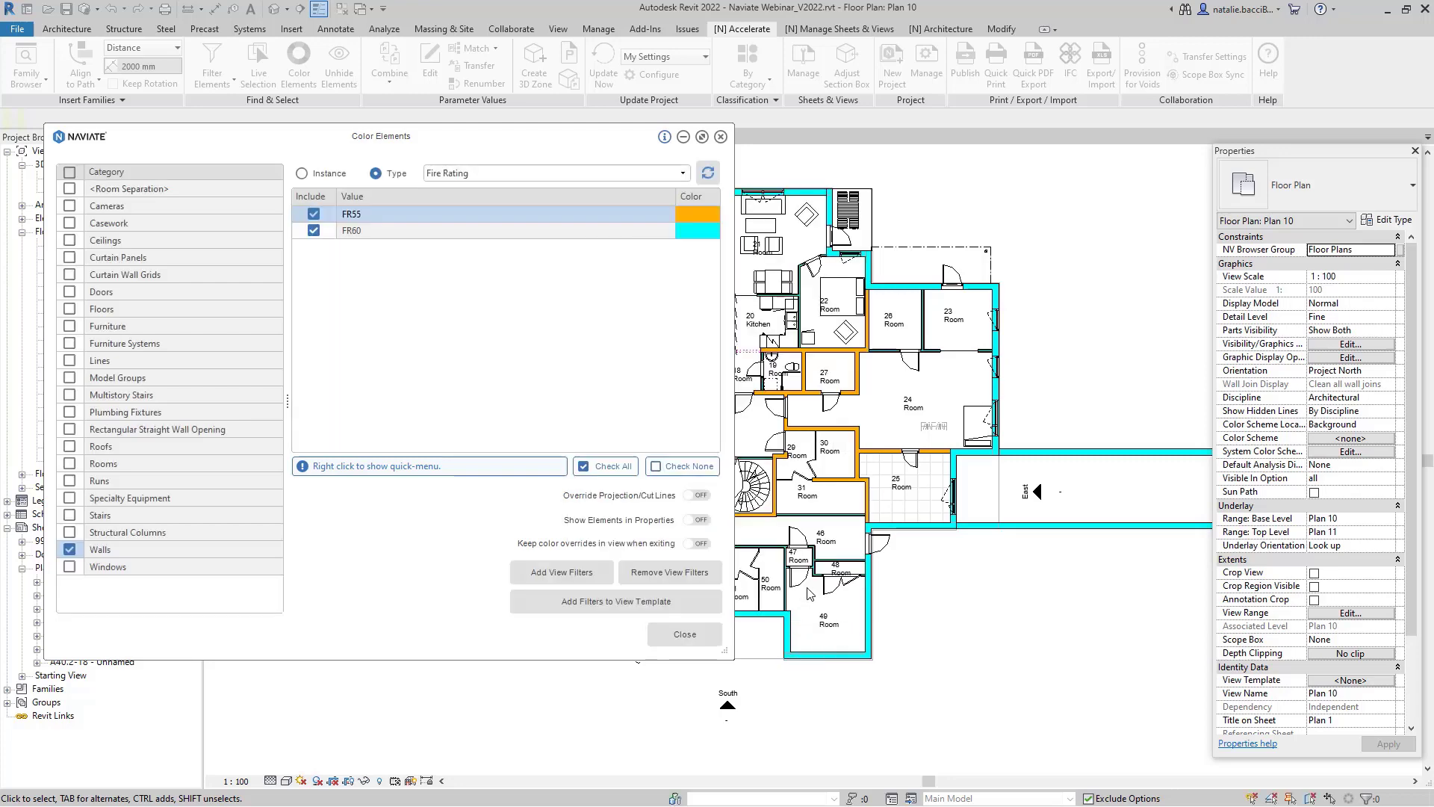
left_click(685, 636)
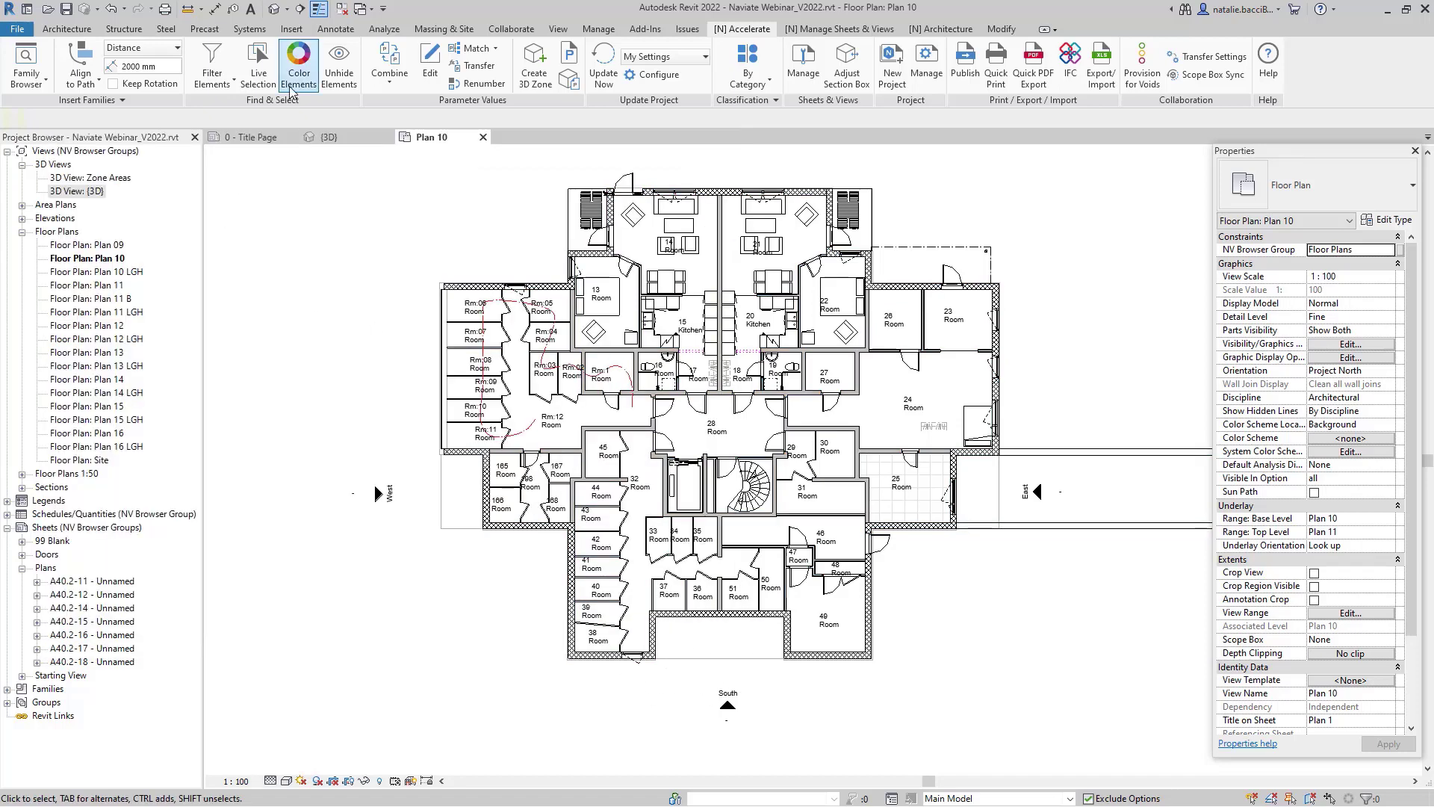
Step: Color the walls in the 3D view by their Length instance parameter with the Color Elements tool
left_click(323, 147)
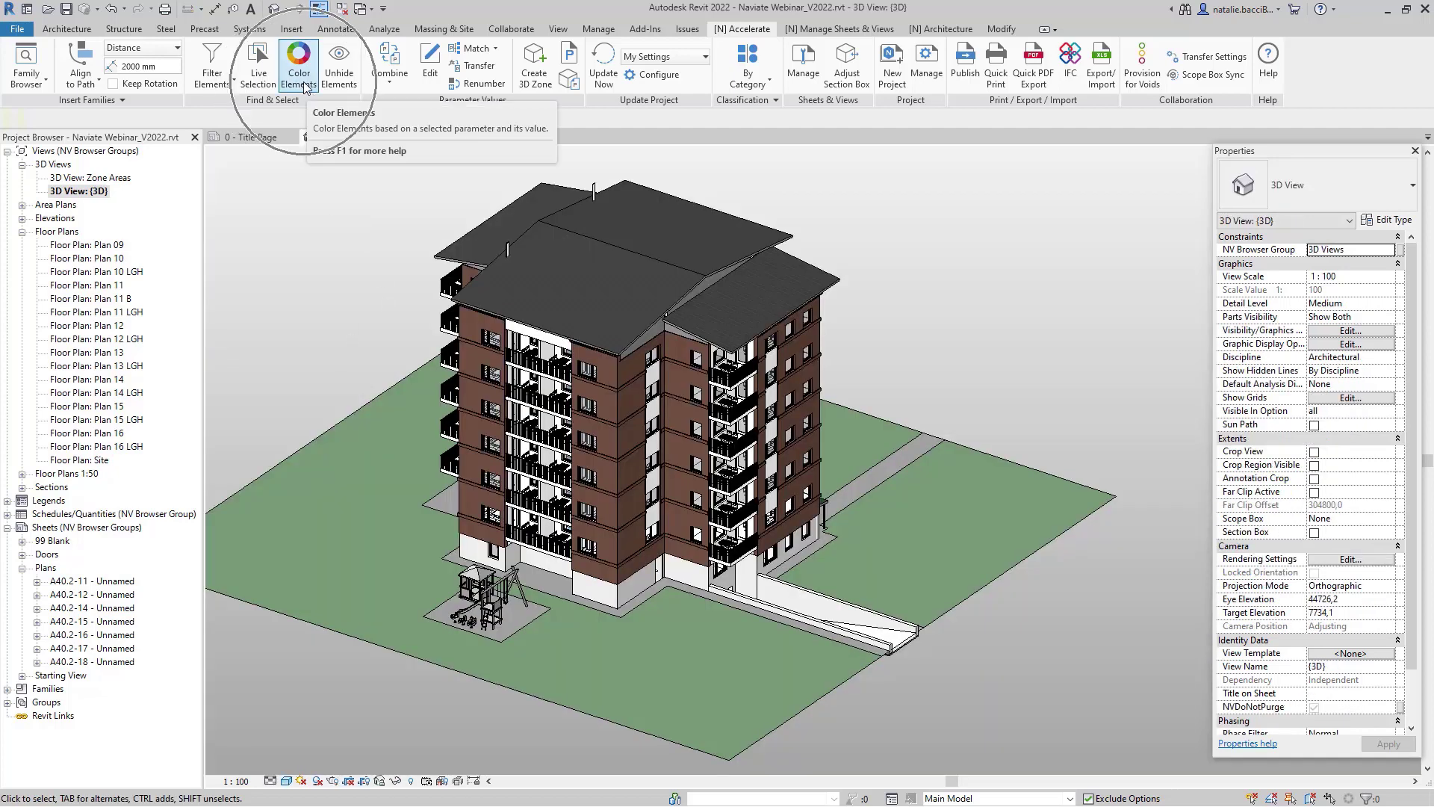
left_click(305, 88)
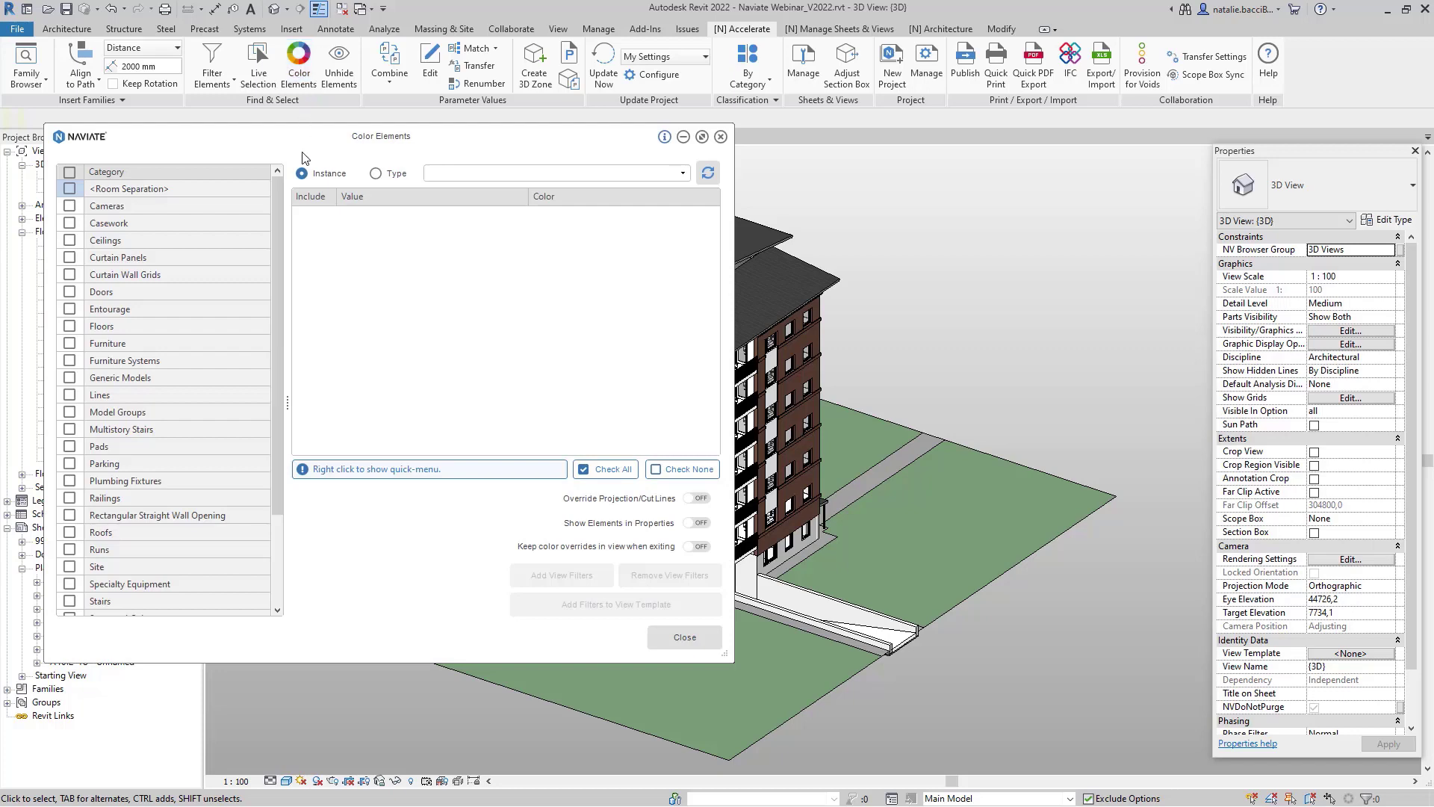
scroll(261, 348, "down", 2)
scroll(261, 348, "down", 1)
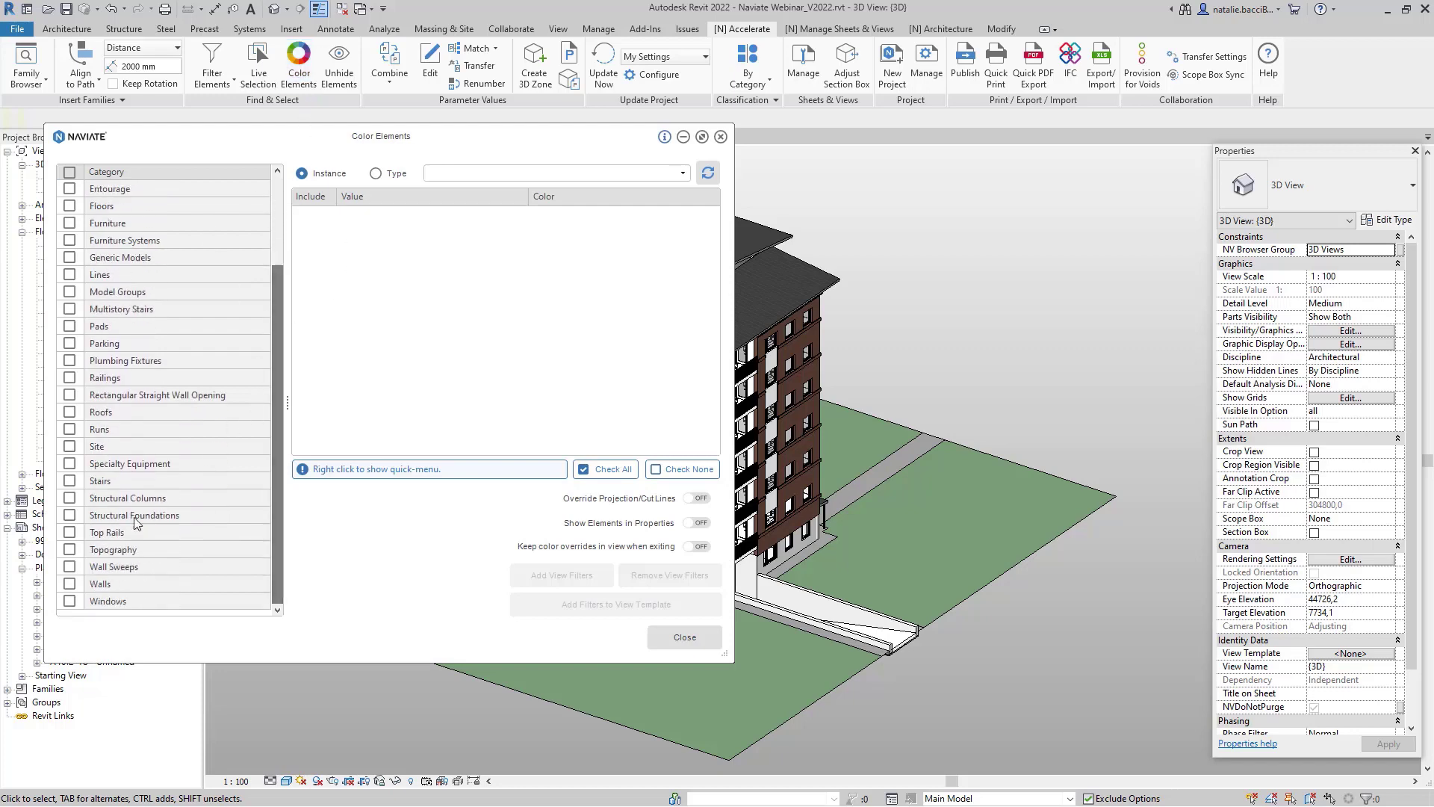
left_click(70, 584)
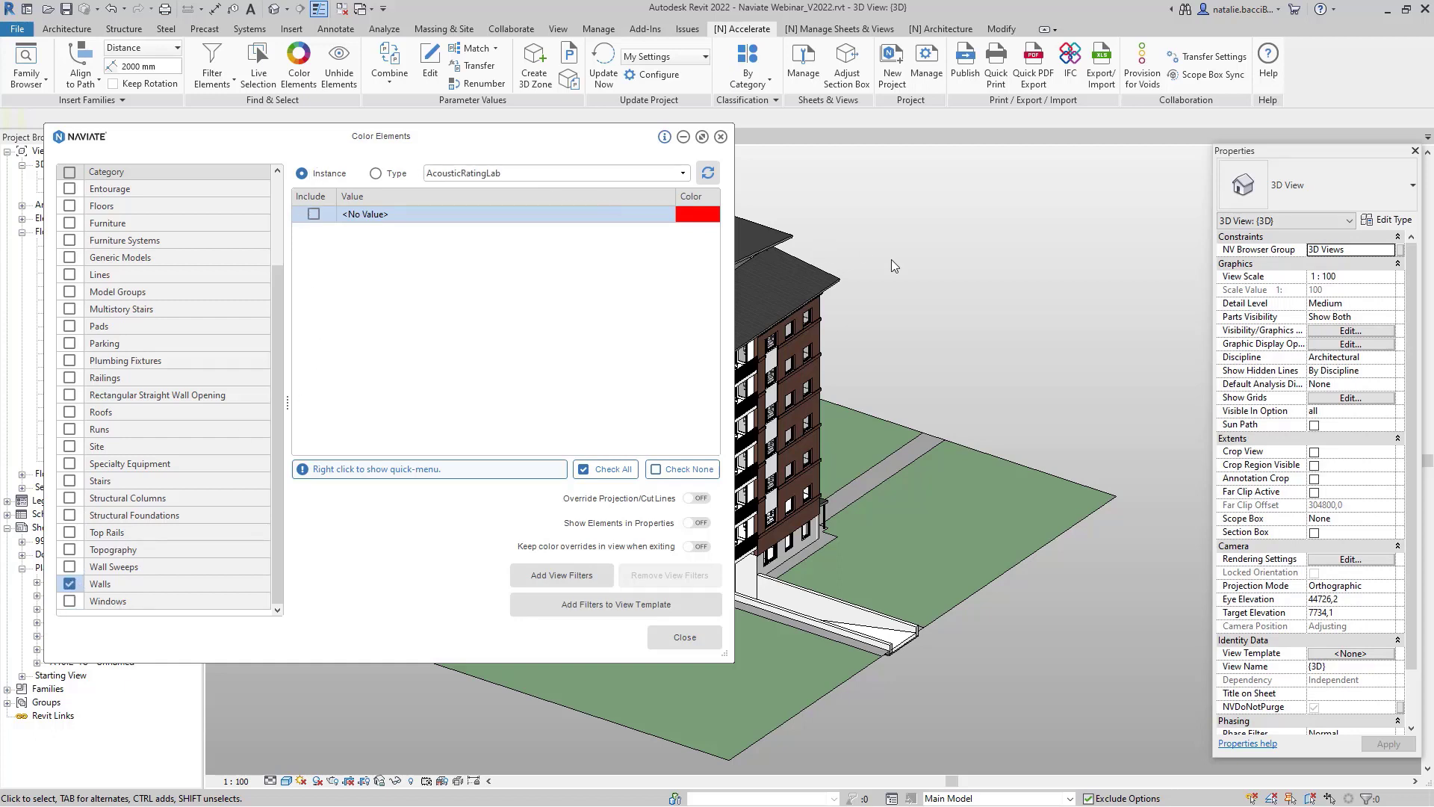
scroll(891, 258, "down", 5)
scroll(852, 326, "up", 4)
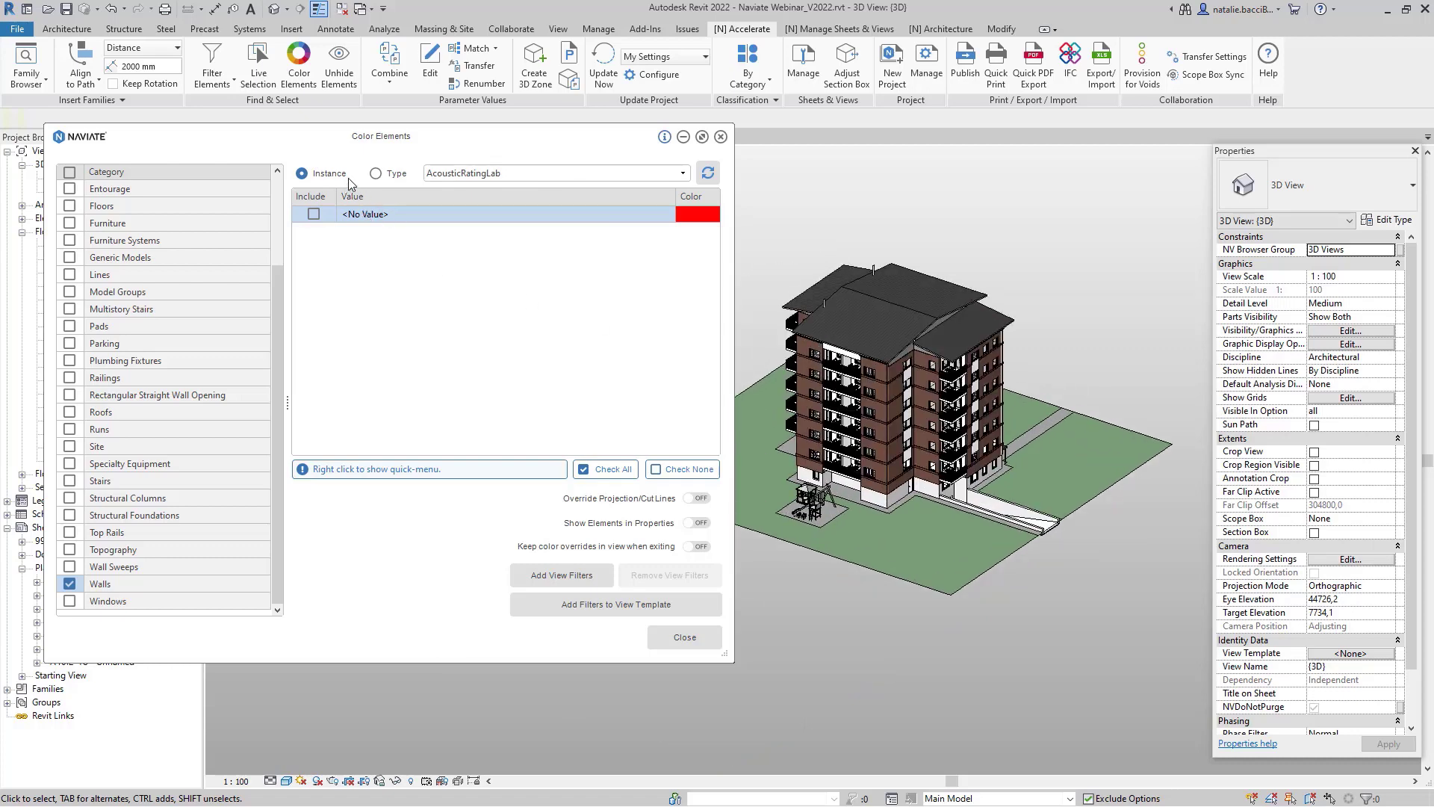
left_click(660, 175)
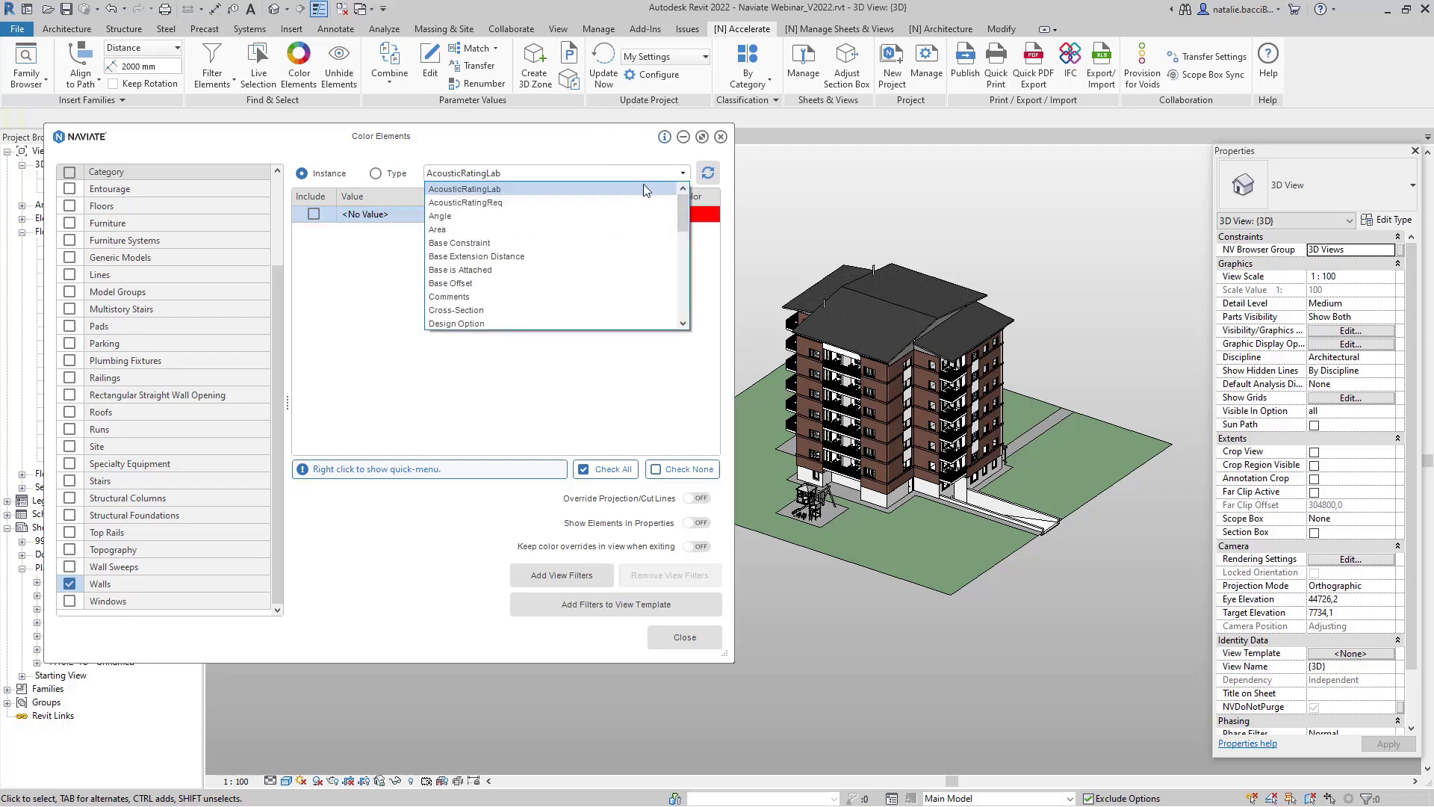
scroll(538, 266, "down", 3)
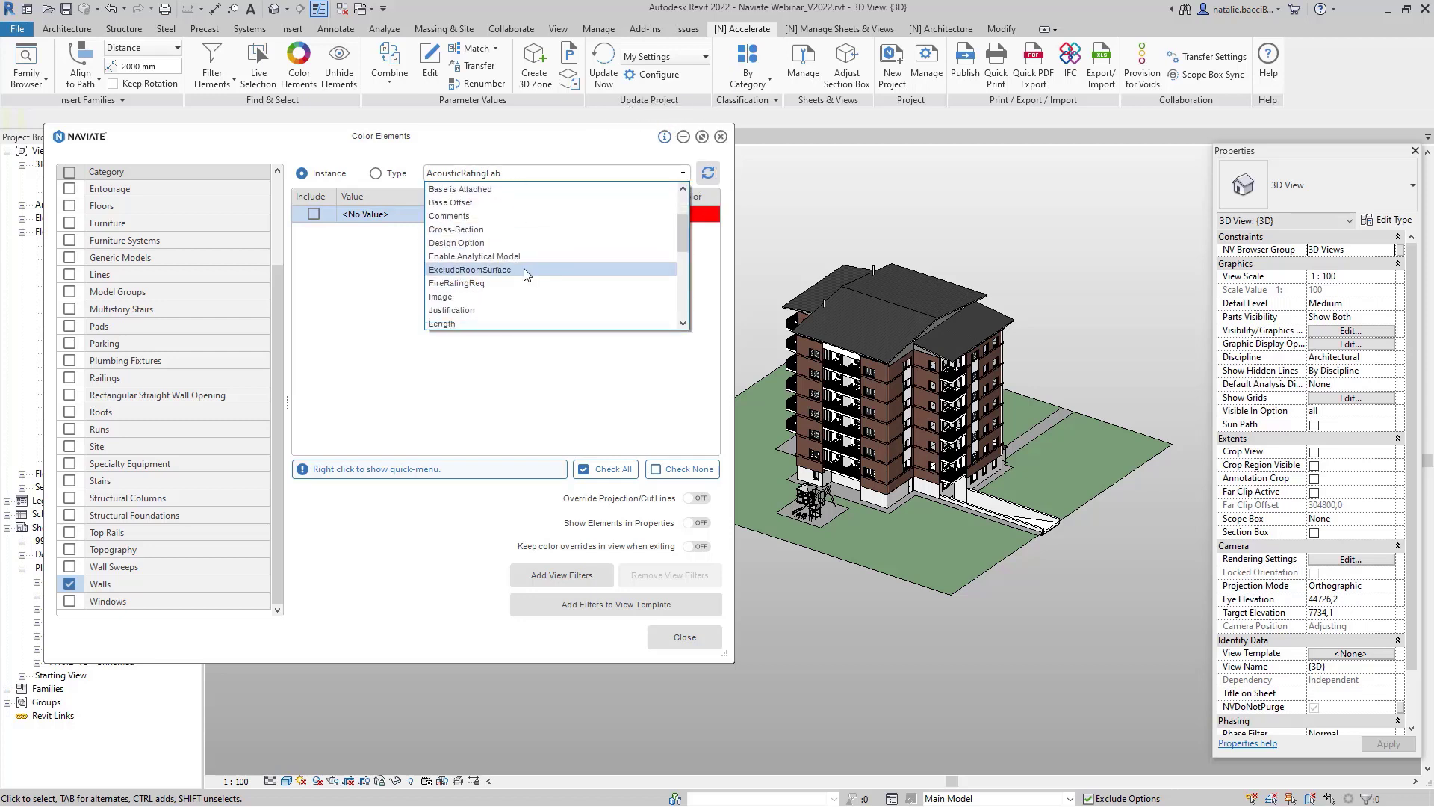
left_click(451, 323)
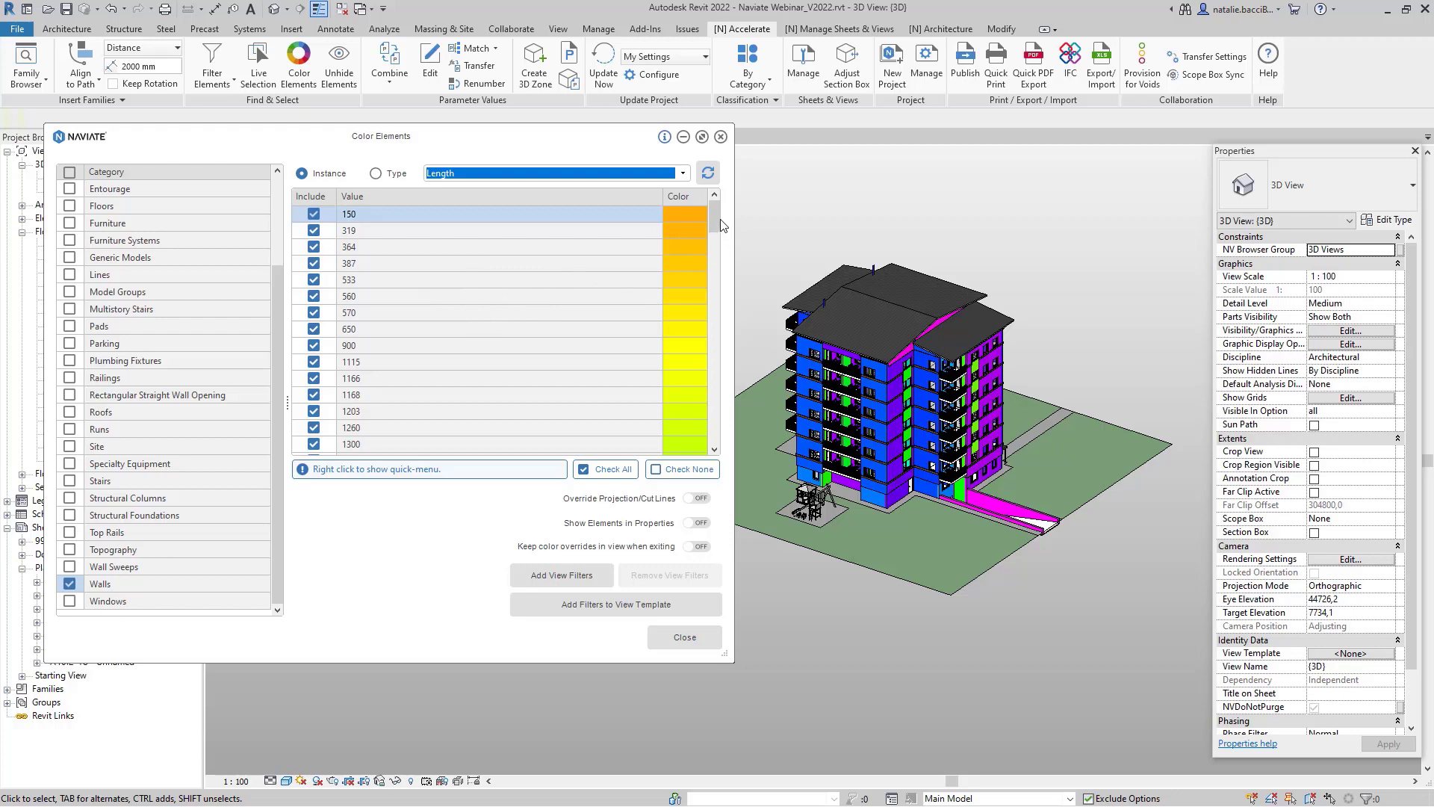
Step: Add the wall length colors to the 3D view as view filters and close Color Elements
mouse_move(717, 218)
left_mouse_down()
mouse_move(712, 442)
mouse_move(723, 226)
left_mouse_up()
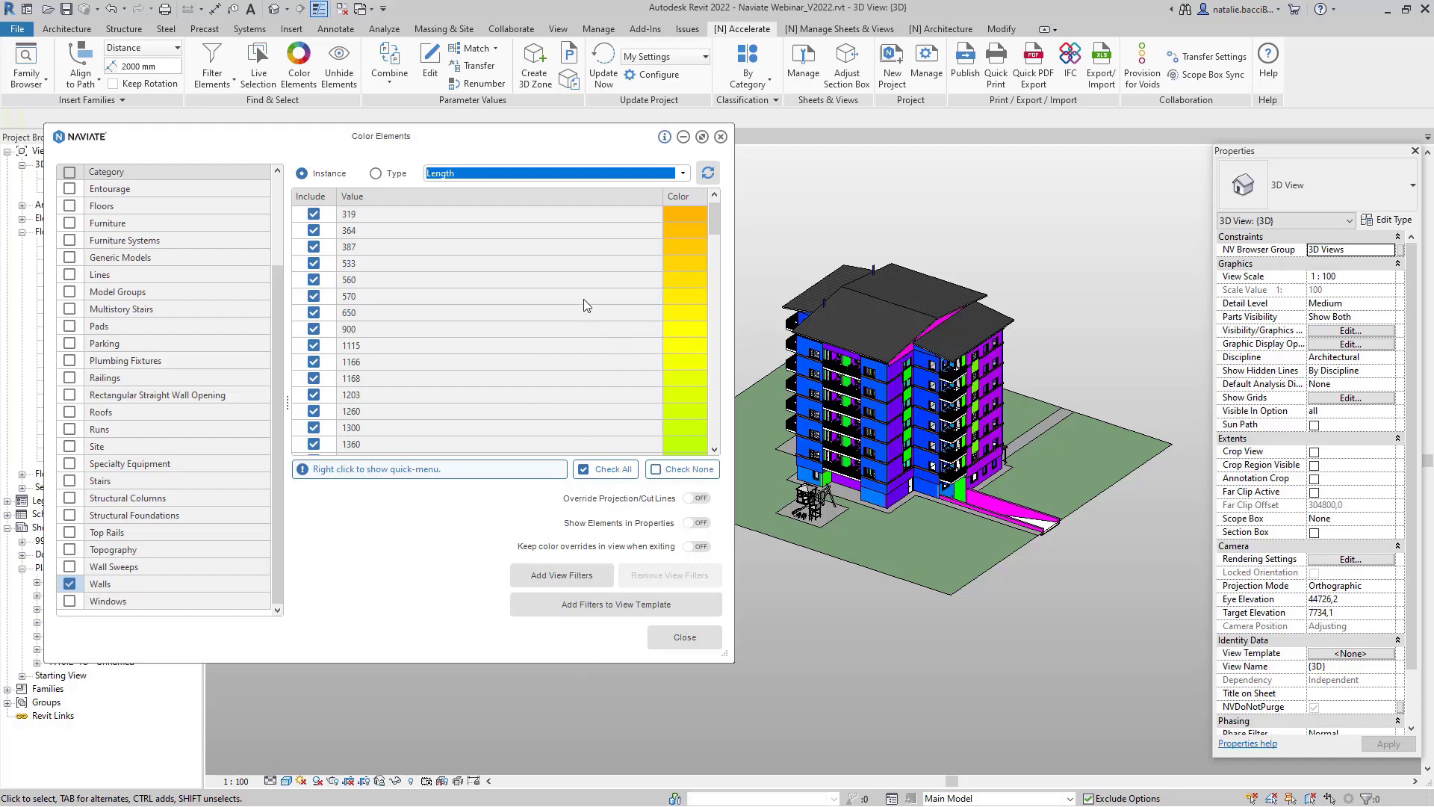
left_click(565, 581)
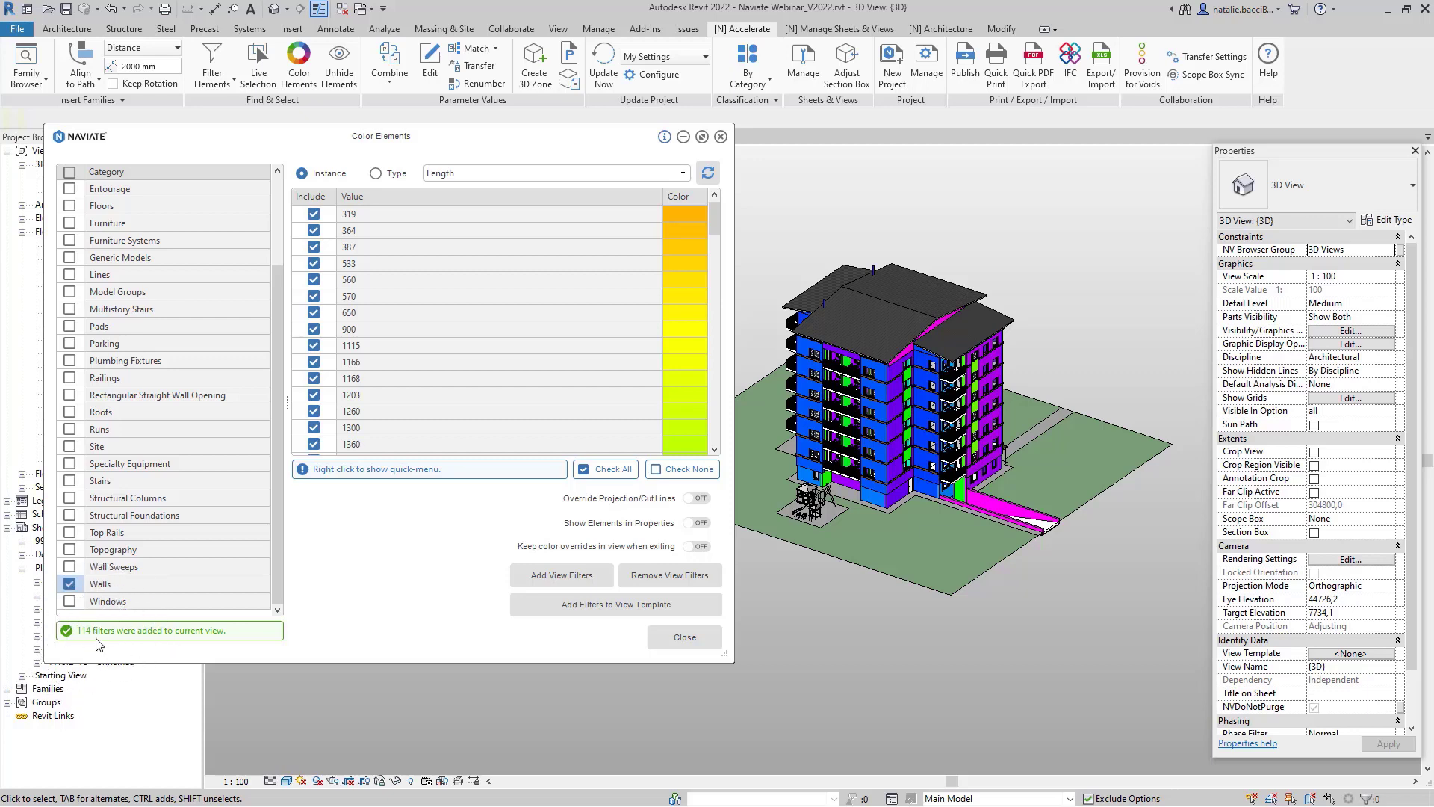
left_click(680, 640)
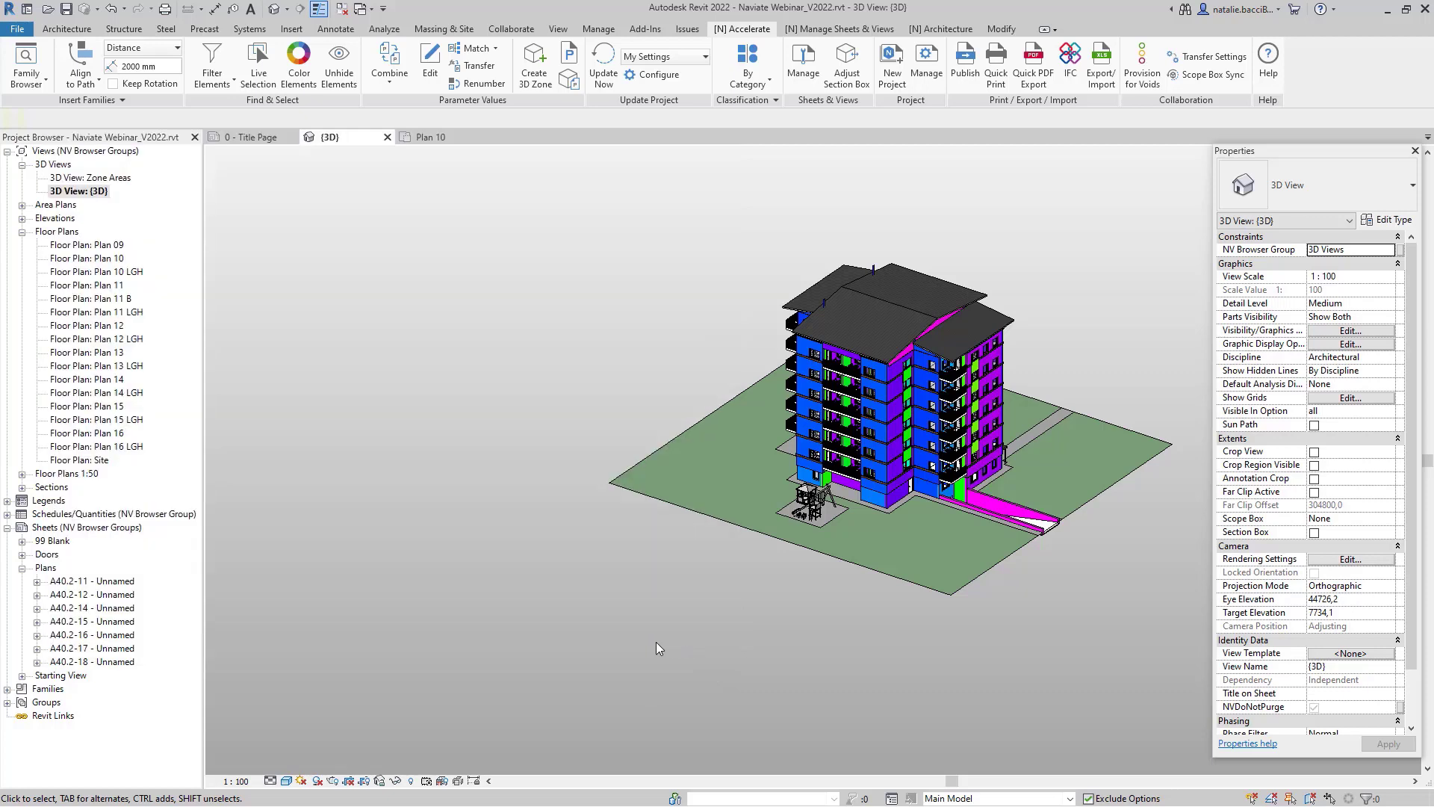
Step: Examine the wall length filters in the 3D view's Visibility/Graphic Overrides and leave them without changes
left_click(556, 30)
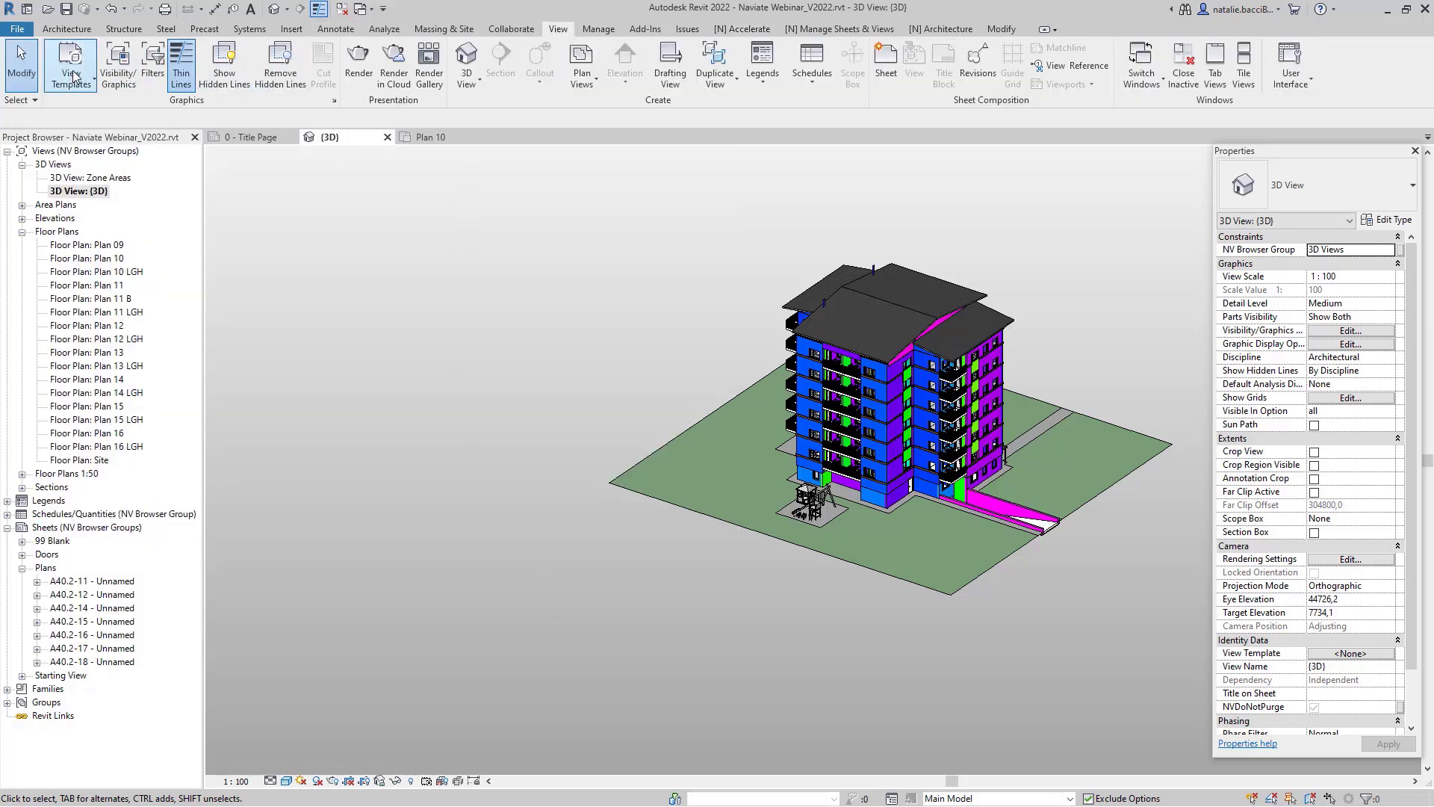
left_click(133, 72)
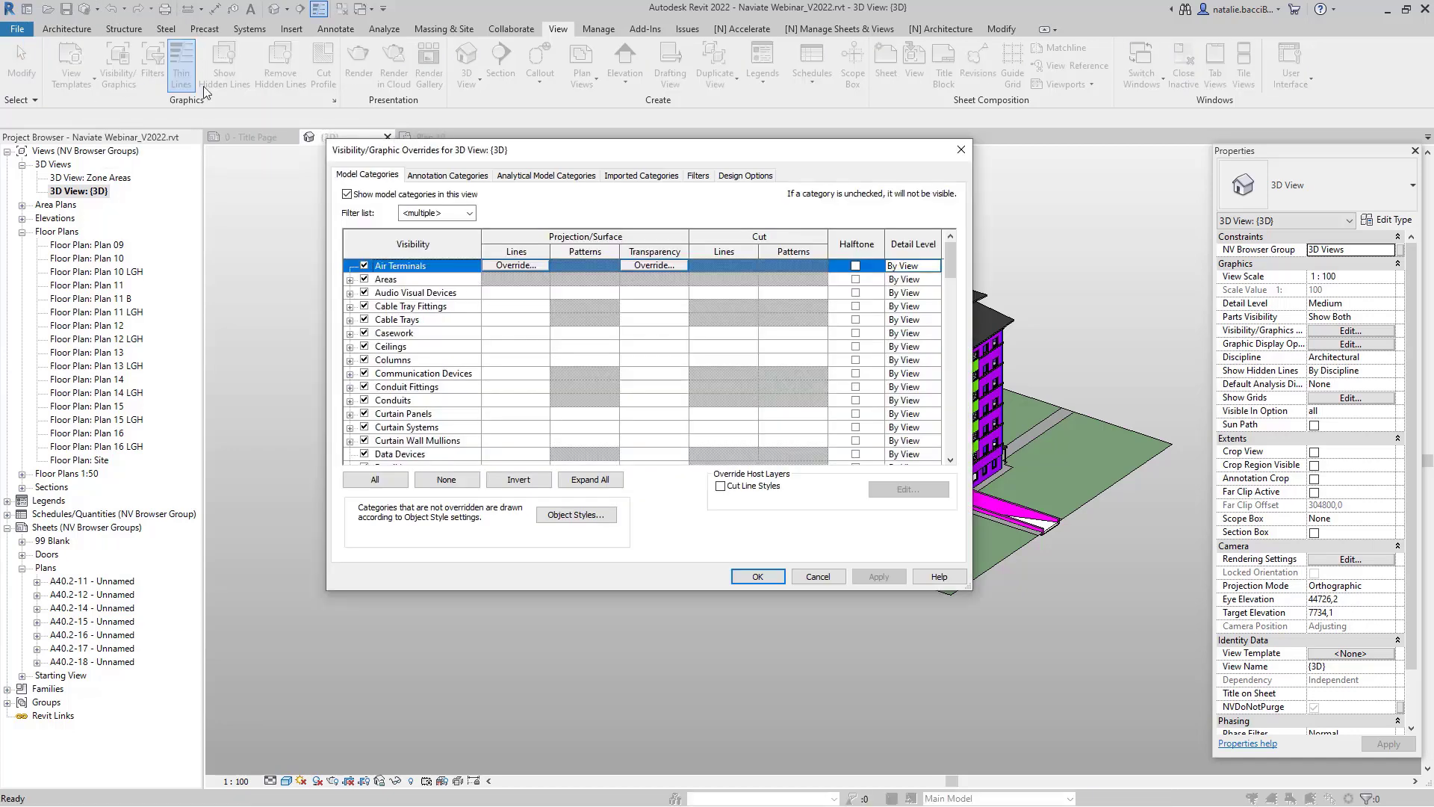
left_click(698, 175)
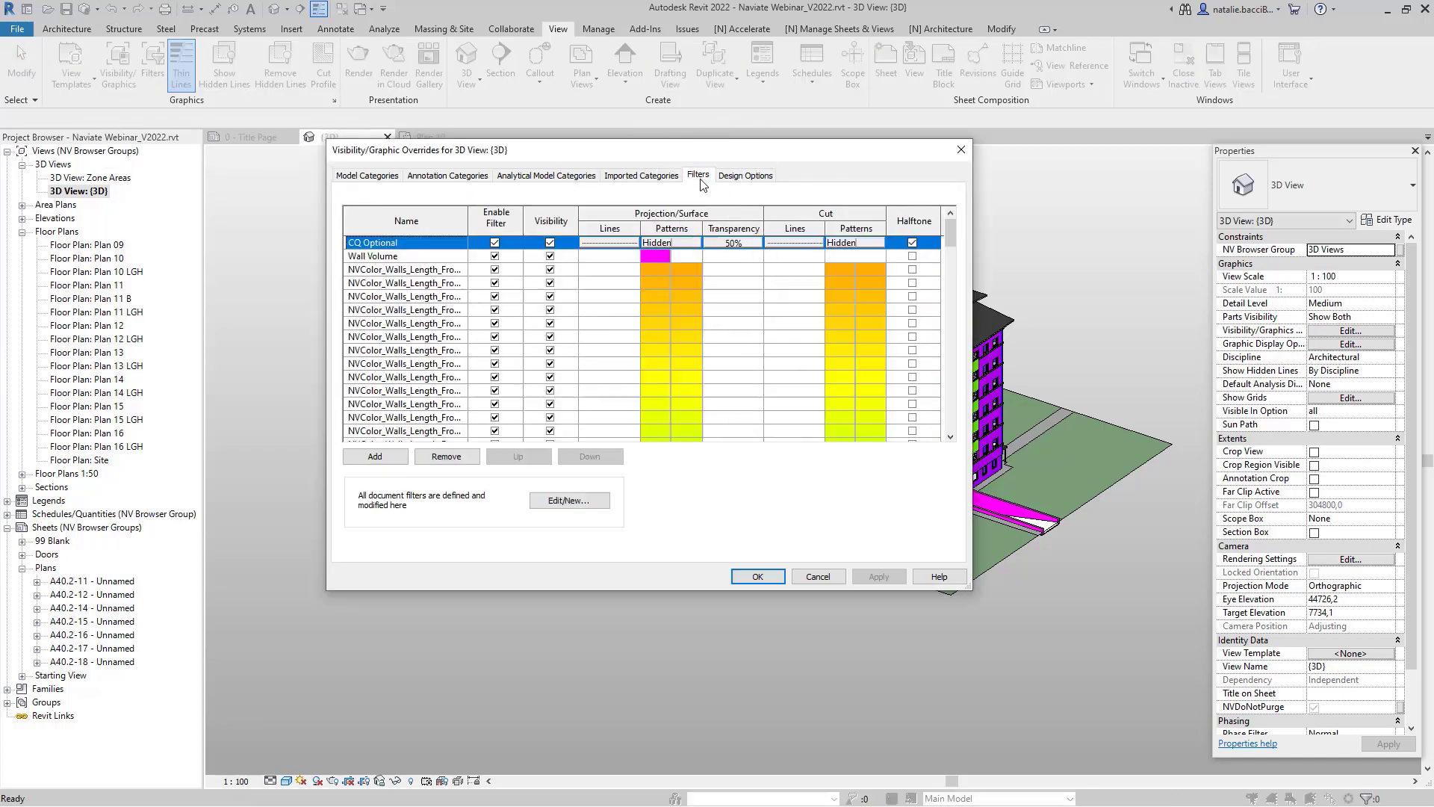
mouse_move(954, 237)
left_mouse_down()
mouse_move(947, 420)
mouse_move(946, 248)
left_mouse_up()
left_click(816, 577)
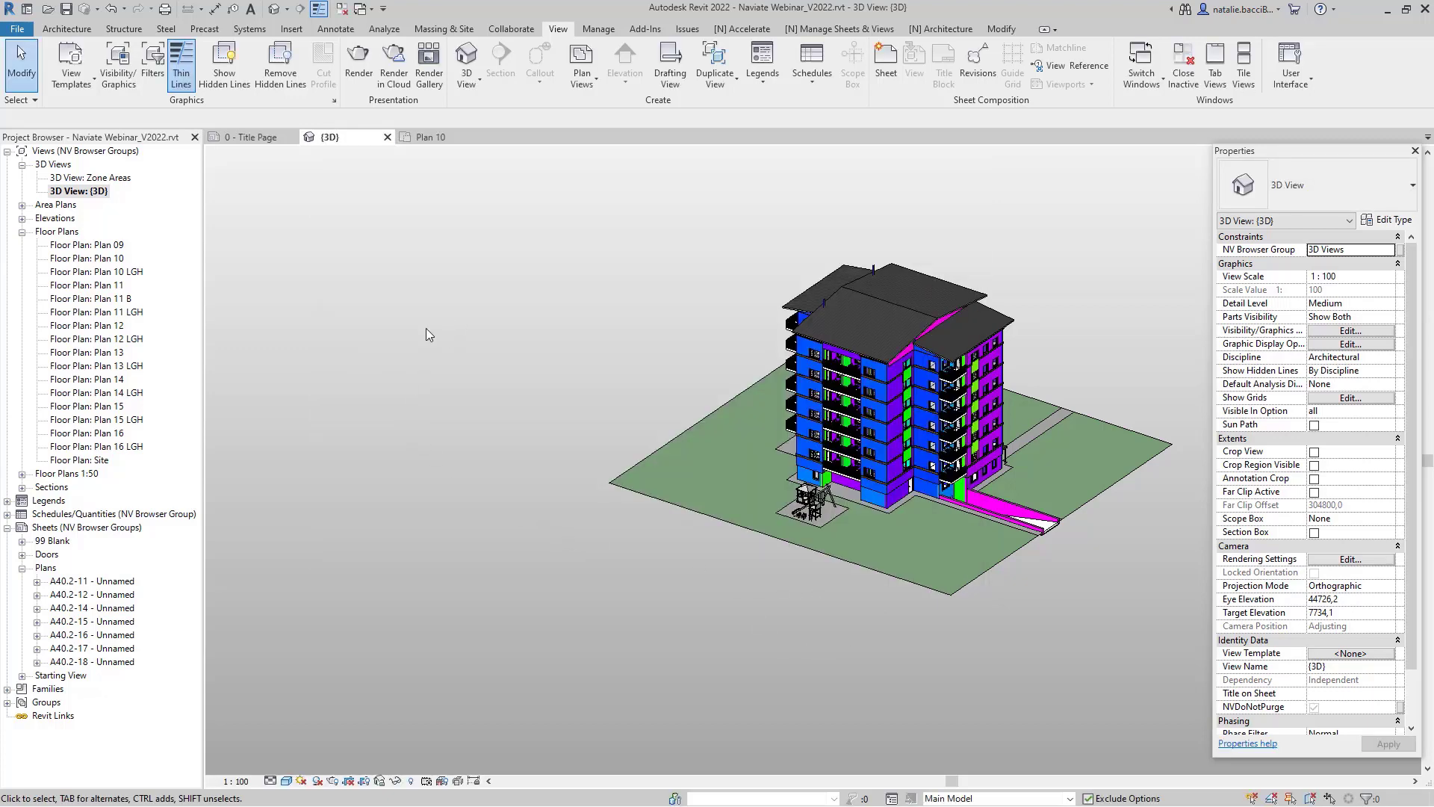
scroll(398, 330, "down", 1)
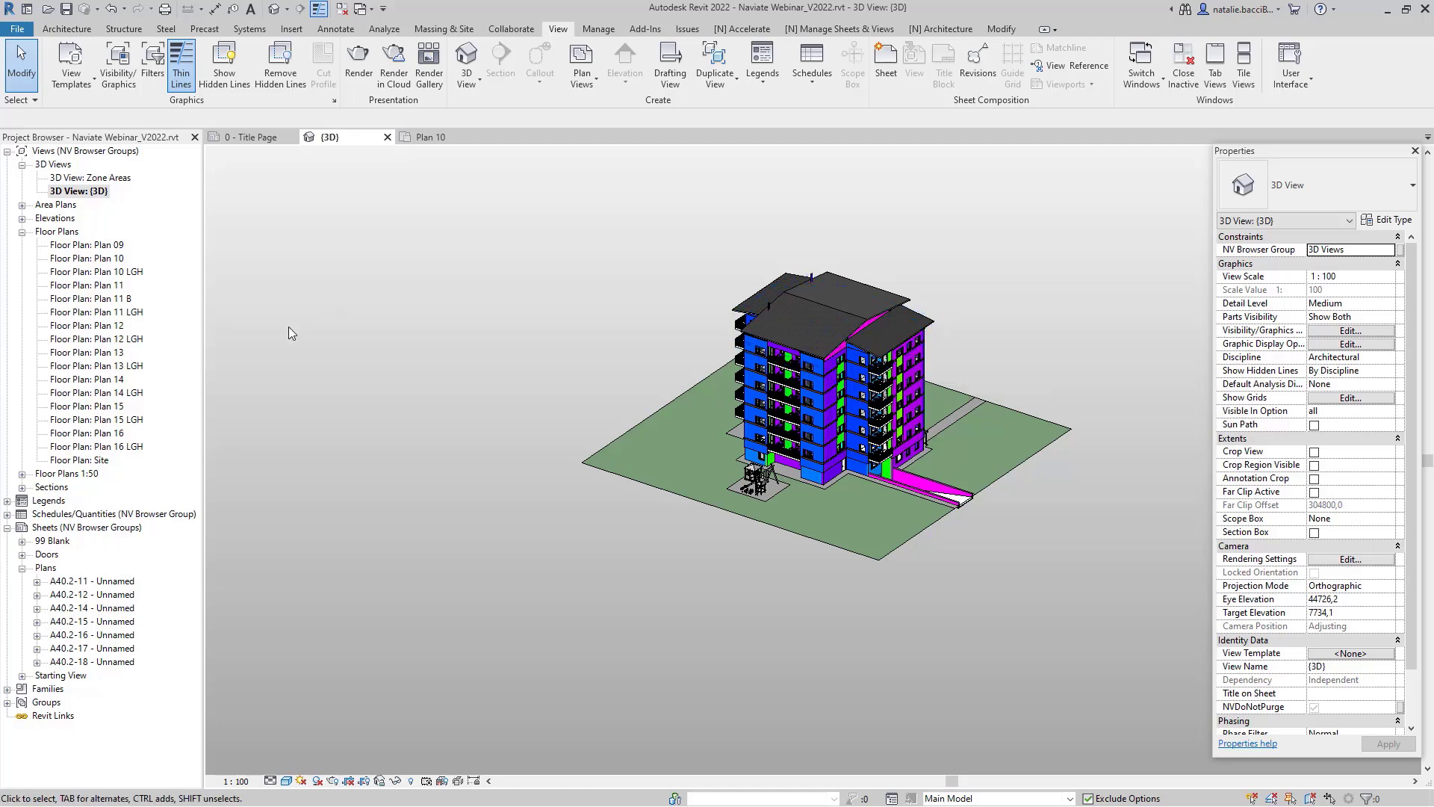
scroll(288, 327, "down", 1)
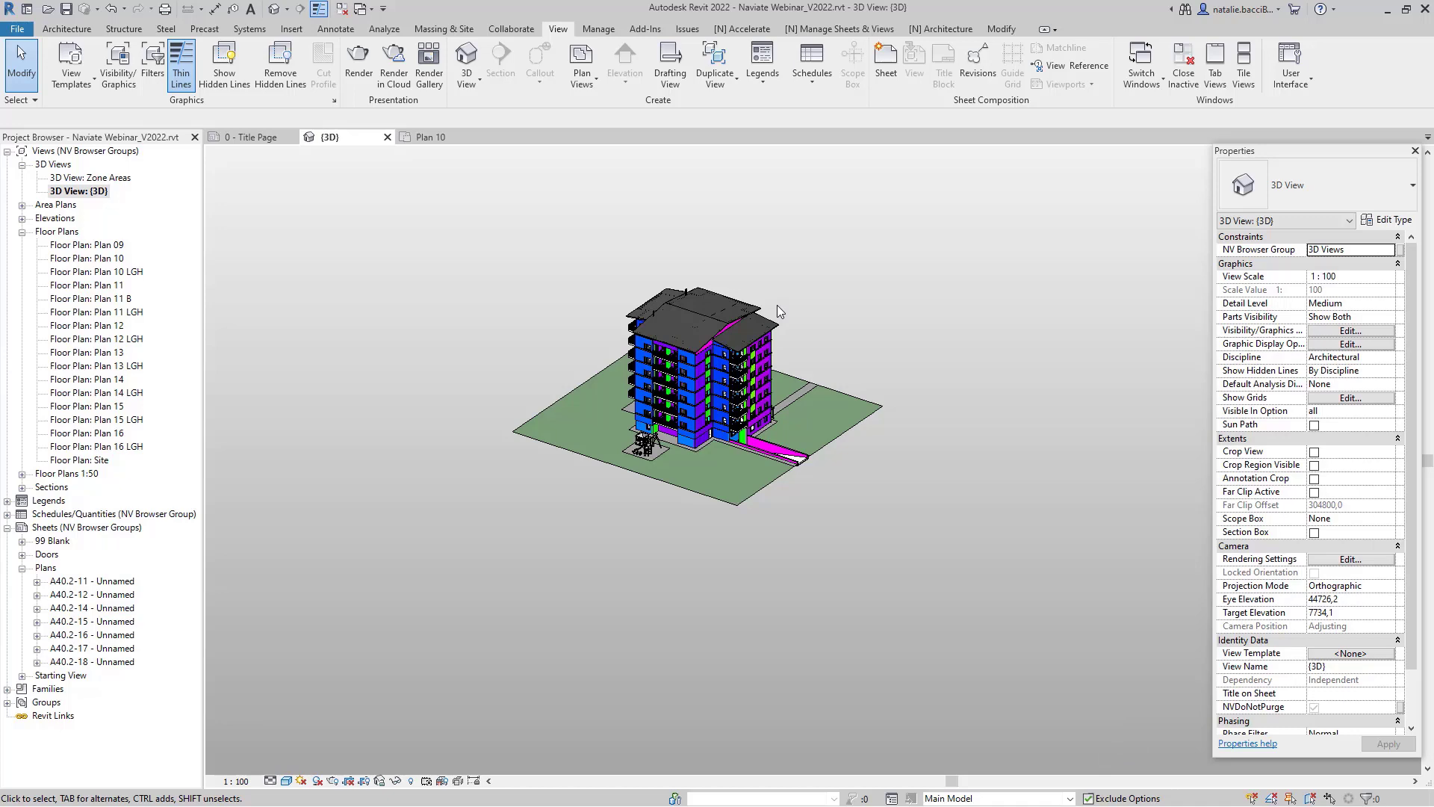
Step: Start the Renumber tool, switch to Plan 10, and move the Renumber Elements dialog away from the numbered storage rooms
left_click(759, 32)
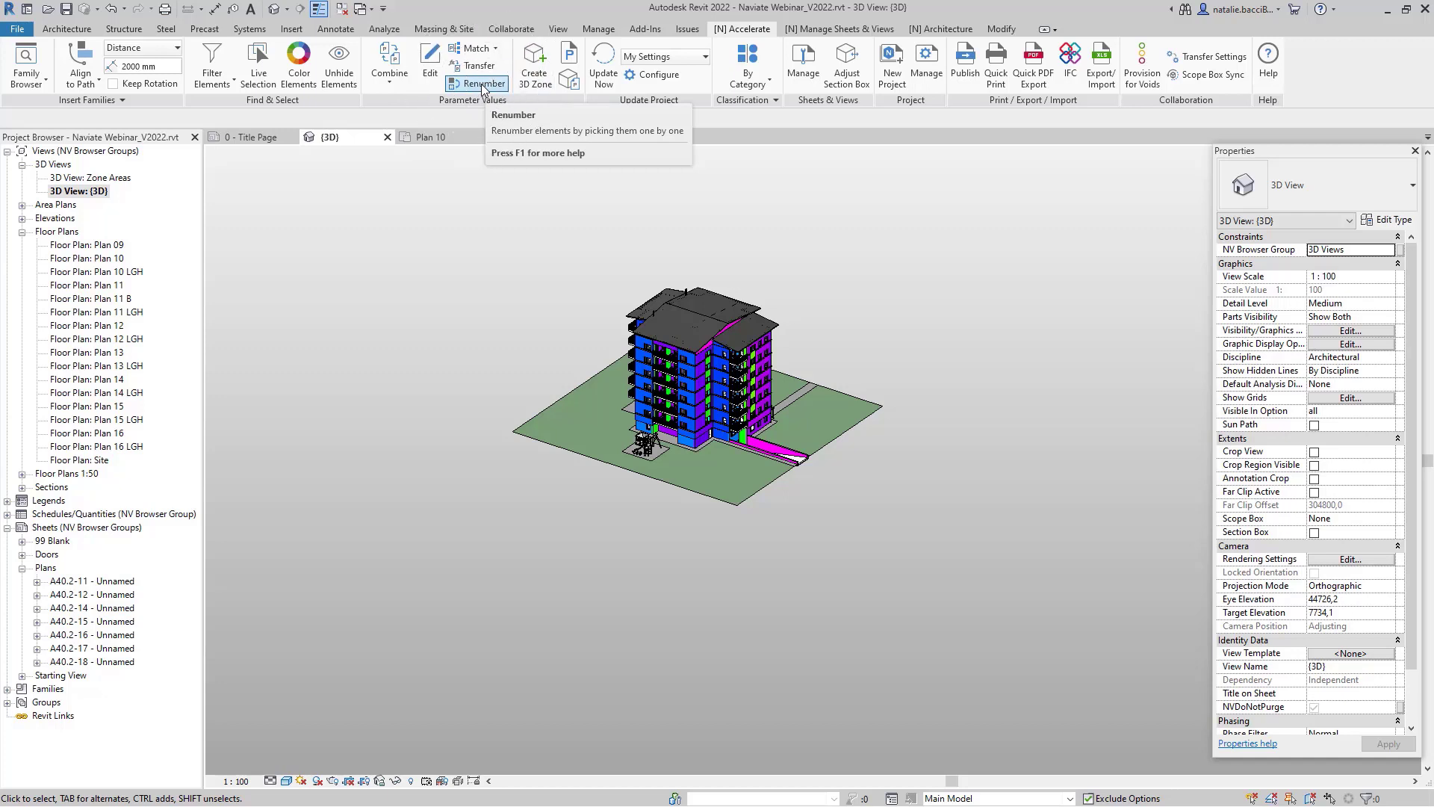
key("ctrl")
key("ctrl")
key("ctrl")
key("ctrl")
left_click(480, 85)
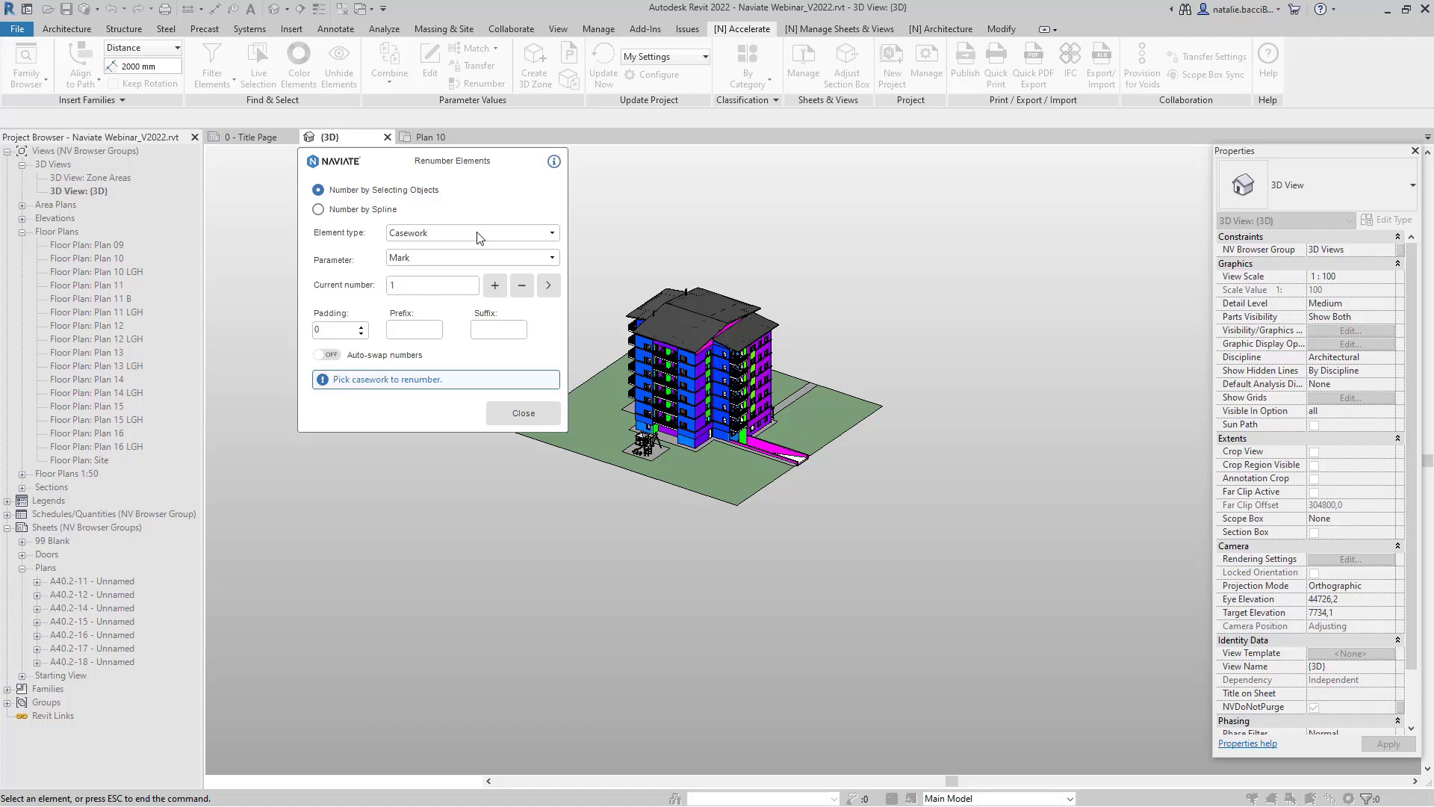
left_click(432, 140)
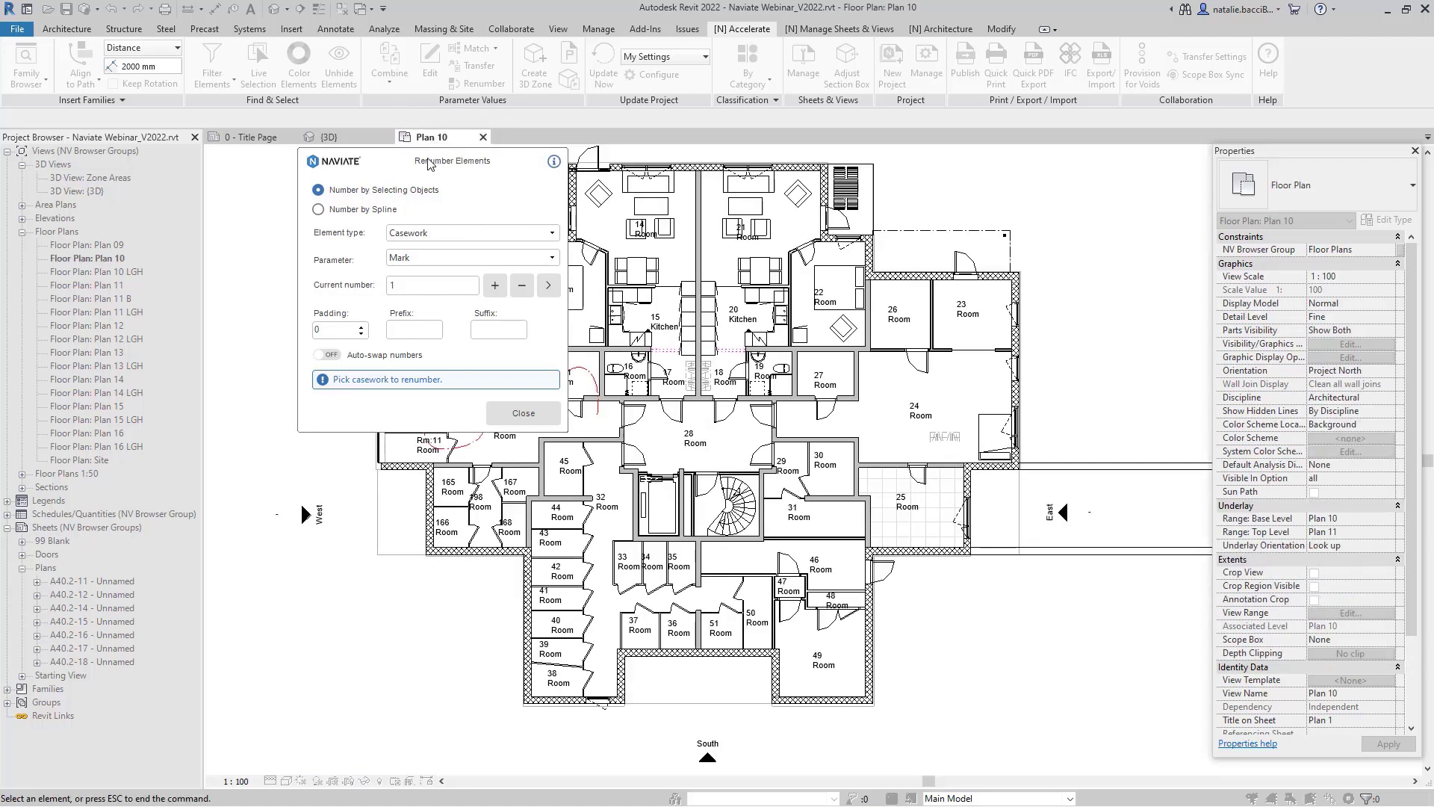
left_click_drag(428, 164, 966, 176)
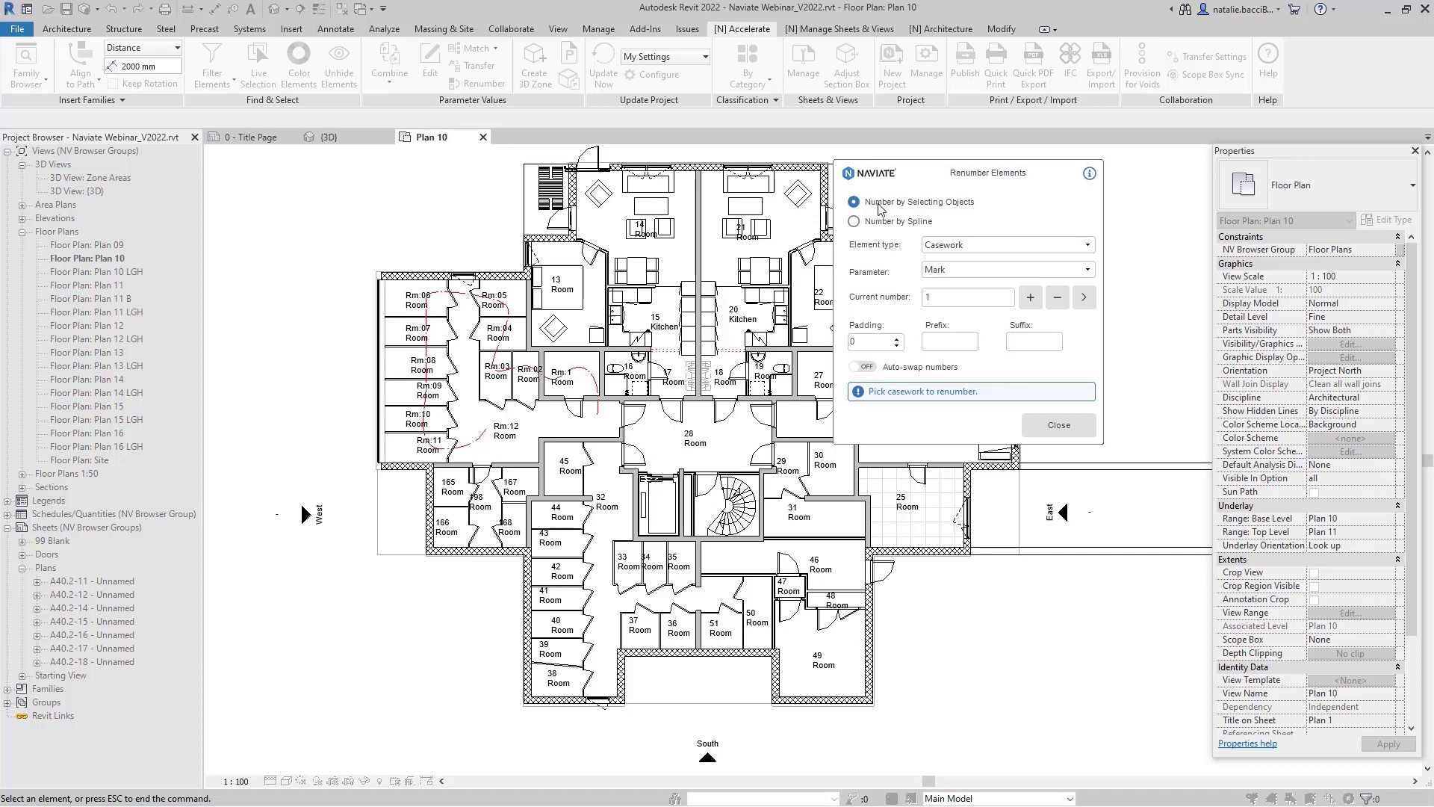
Step: Set renumbering by selecting objects for the Doors element type and Mark parameter, with padding 2 and prefix DR:
left_click(880, 208)
left_click(905, 202)
left_click(1005, 247)
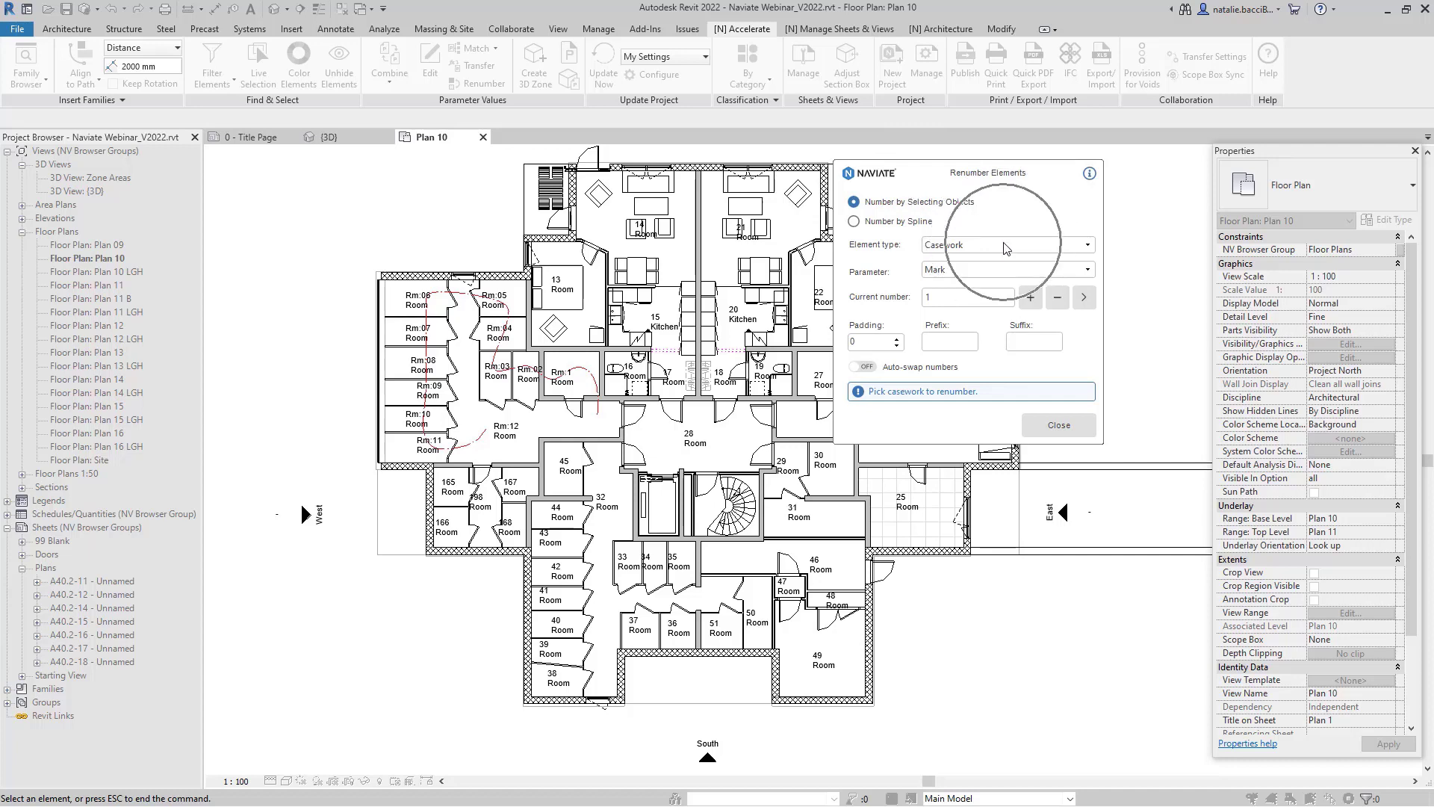
left_click(1007, 248)
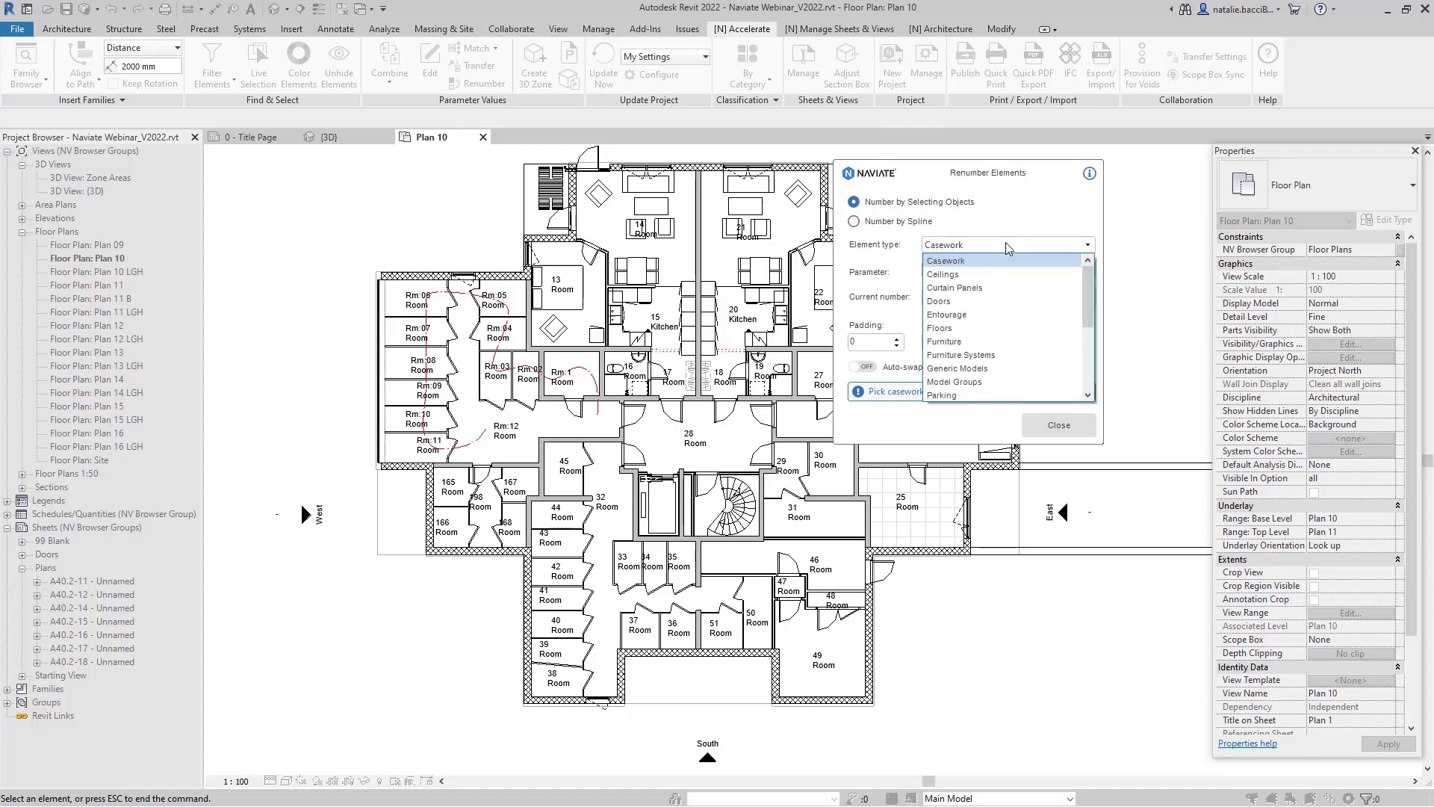
left_click(953, 304)
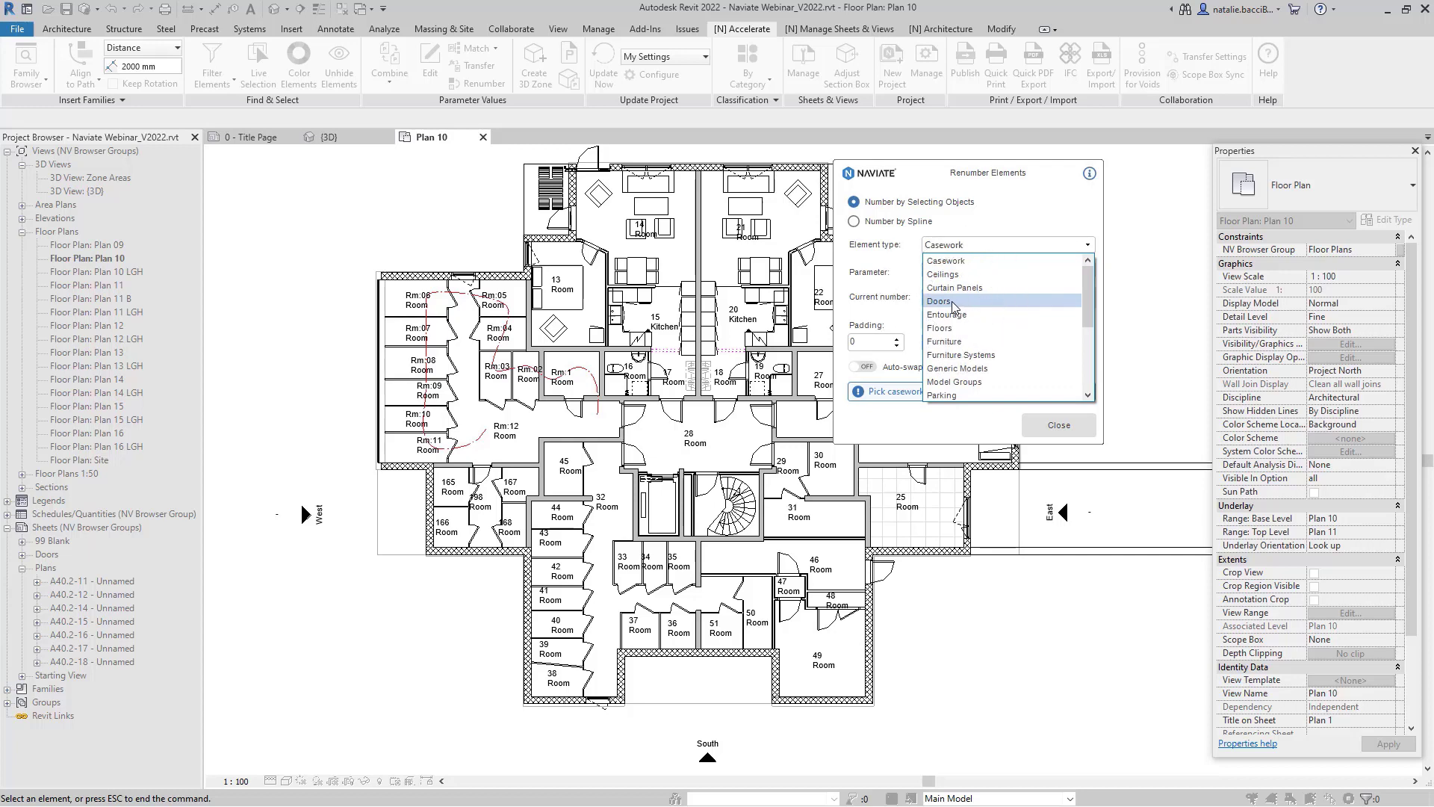
left_click(953, 304)
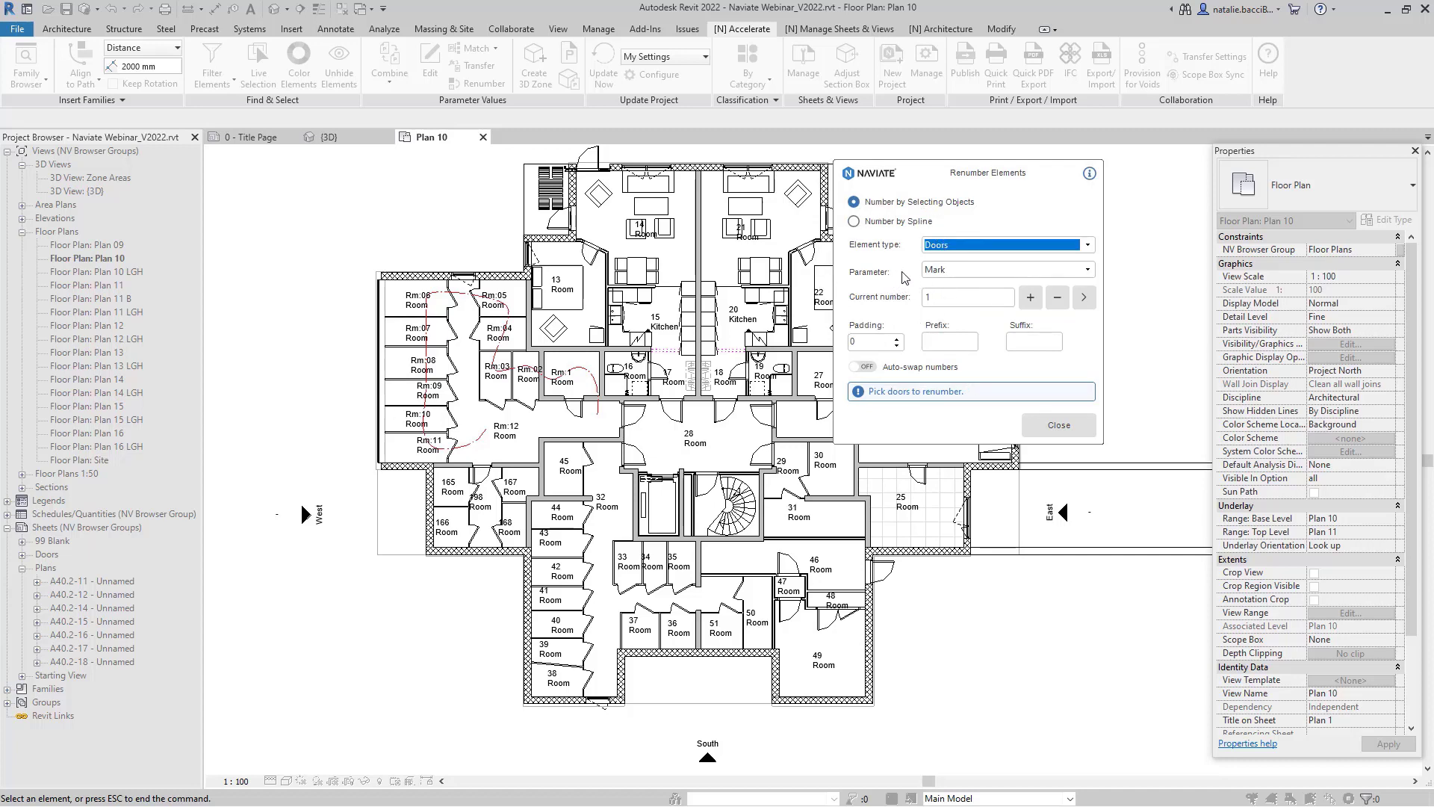
left_click(974, 270)
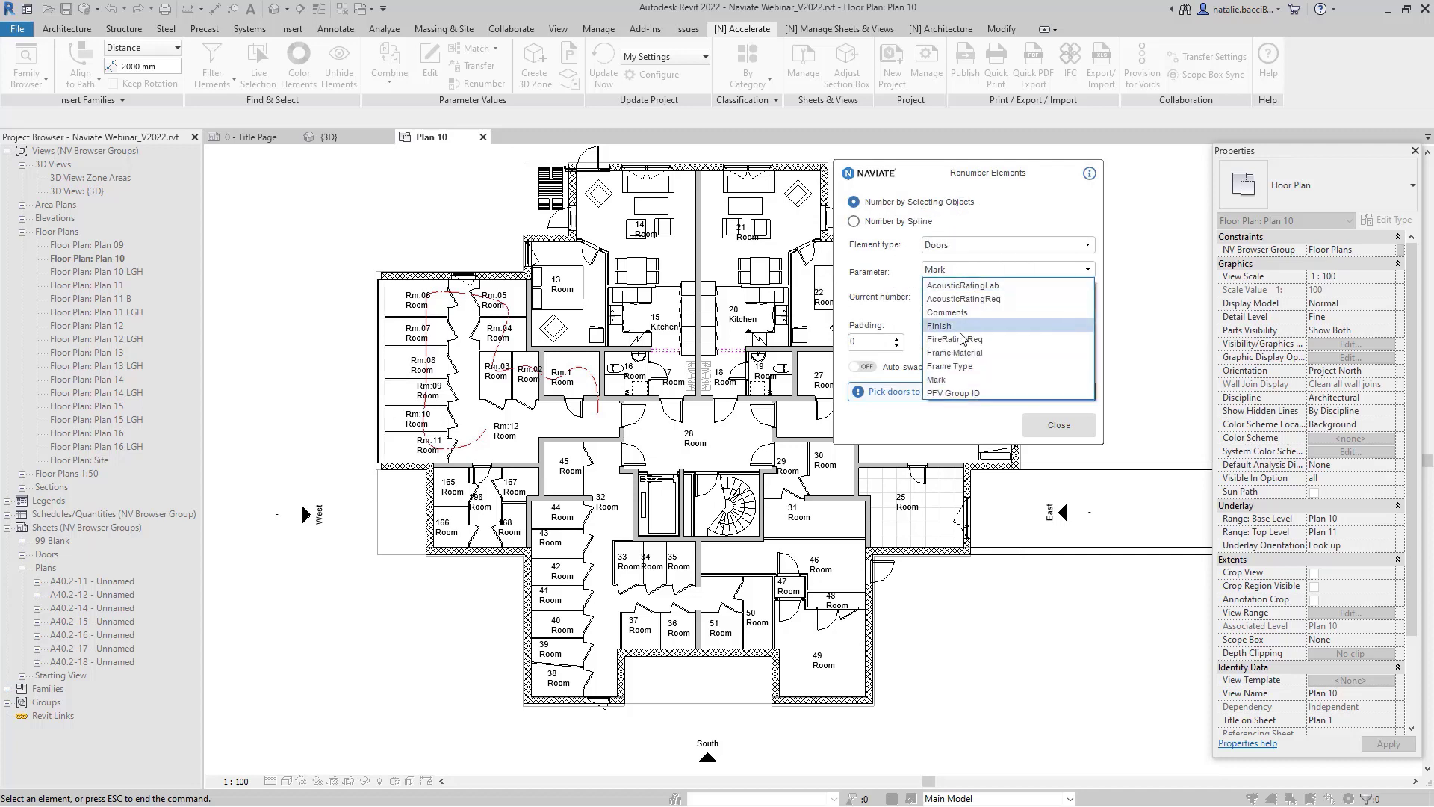
left_click(948, 380)
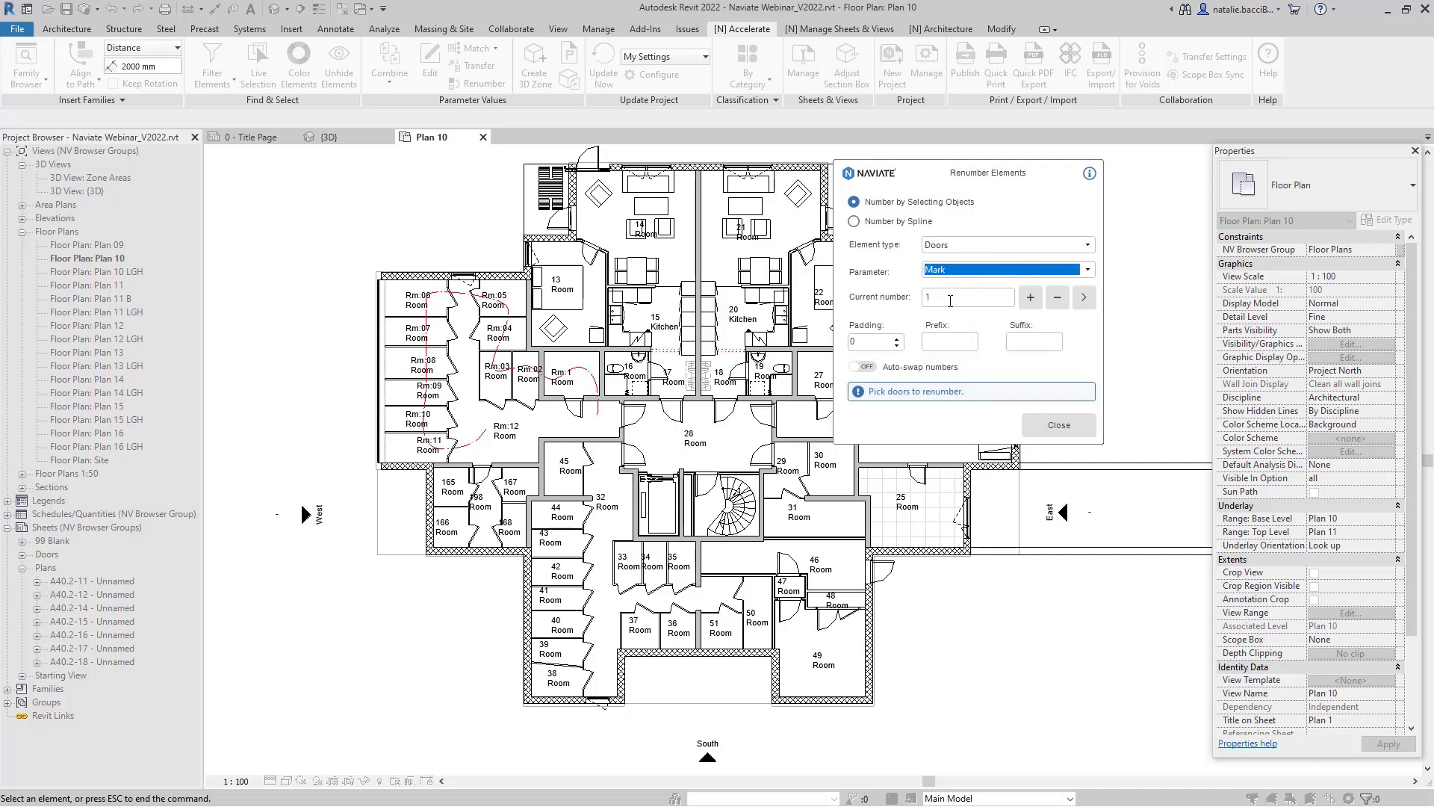
left_click(862, 341)
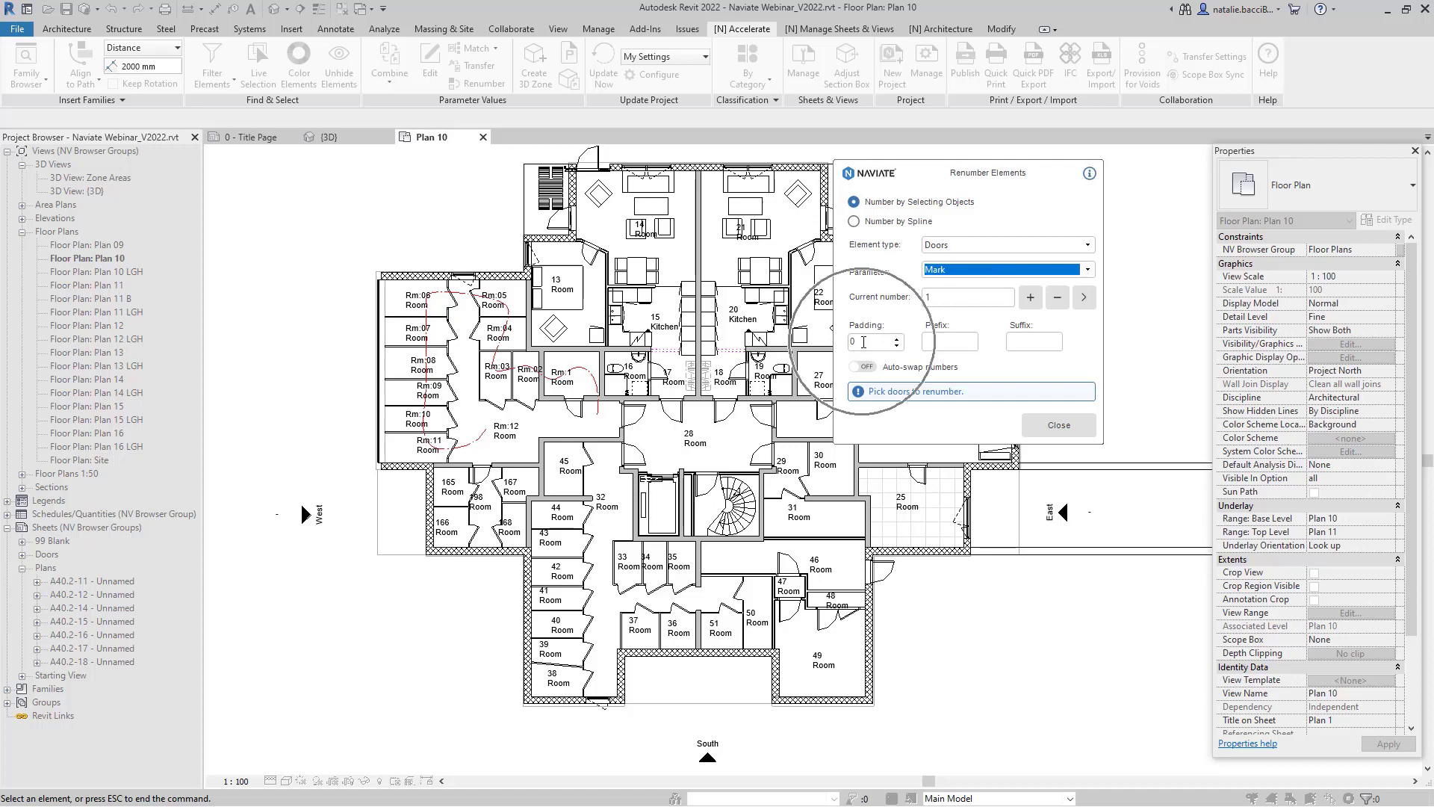
left_click_drag(860, 341, 839, 341)
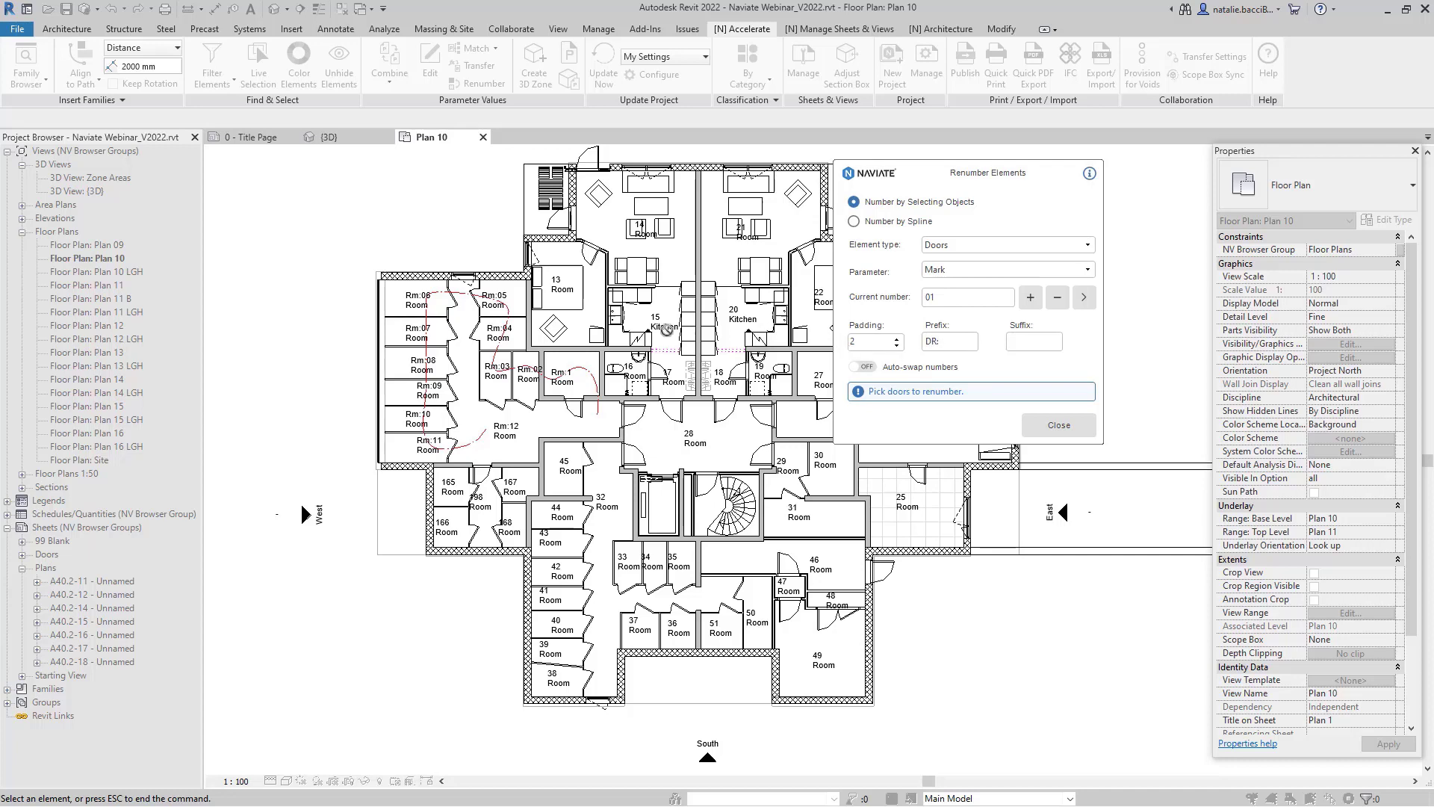
Step: Renumber the storage room doors one by one from Rm:02 through Rm:11, starting at 01, and close Renumber Elements
scroll(445, 383, "up", 2)
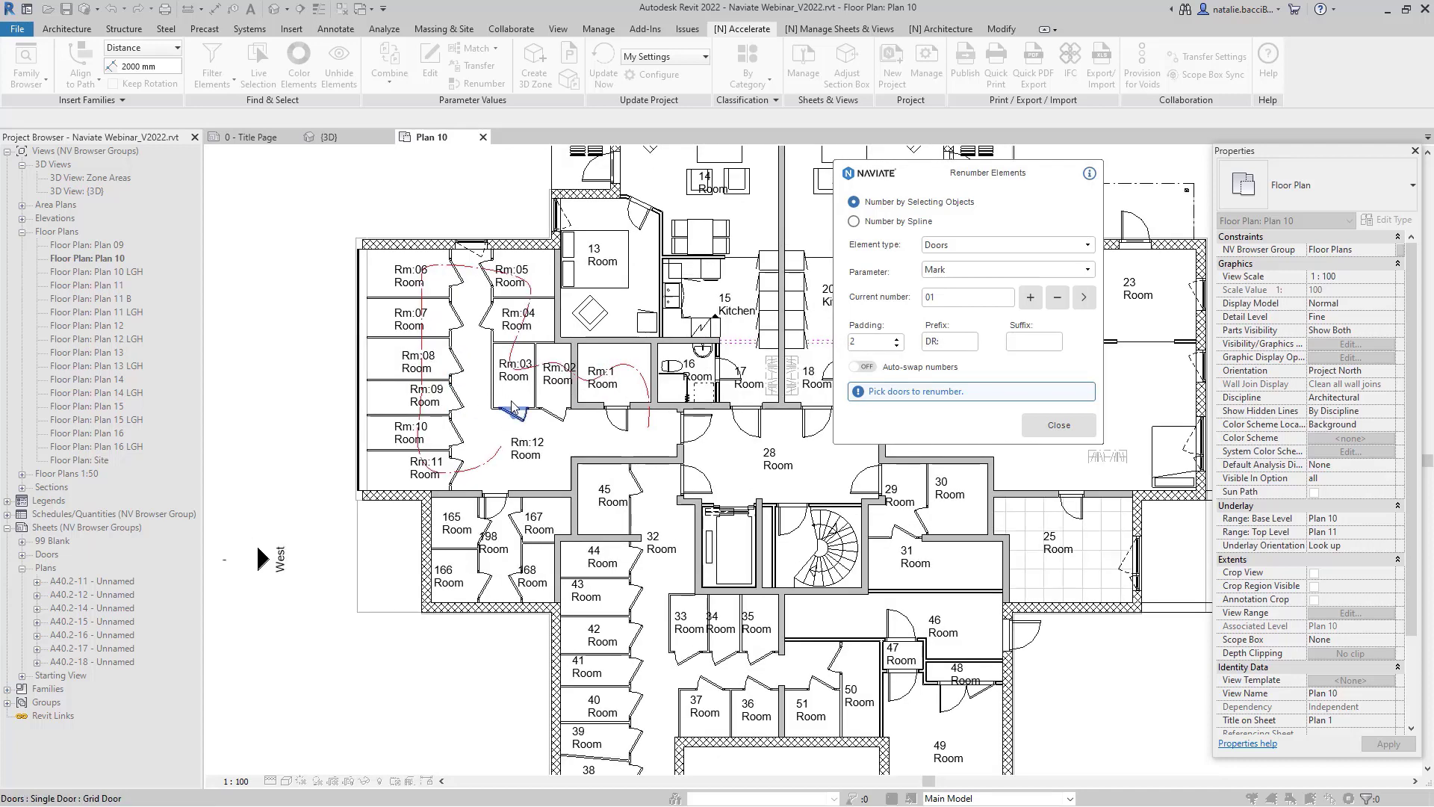
scroll(447, 383, "up", 2)
scroll(491, 383, "up", 2)
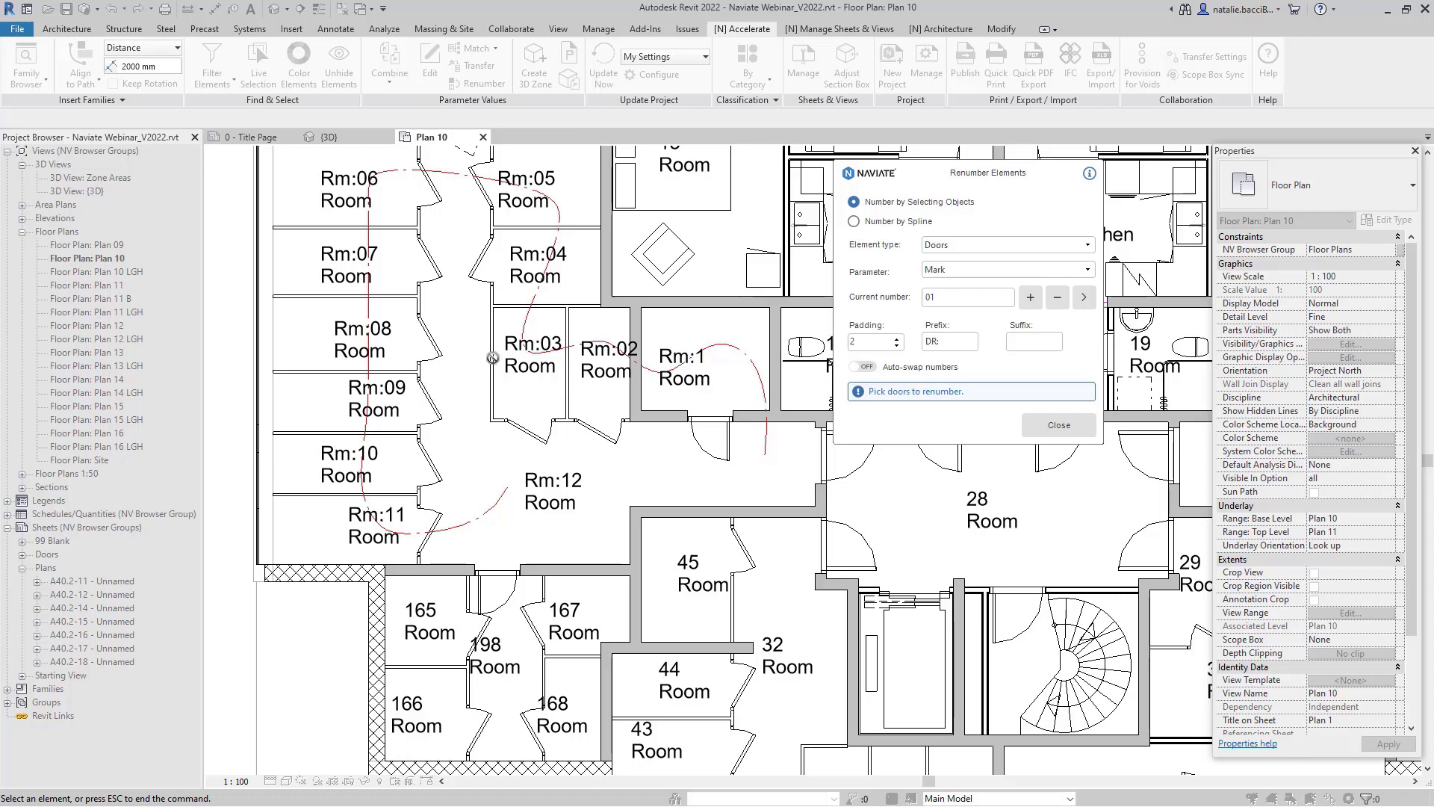
left_click(603, 437)
left_click(544, 436)
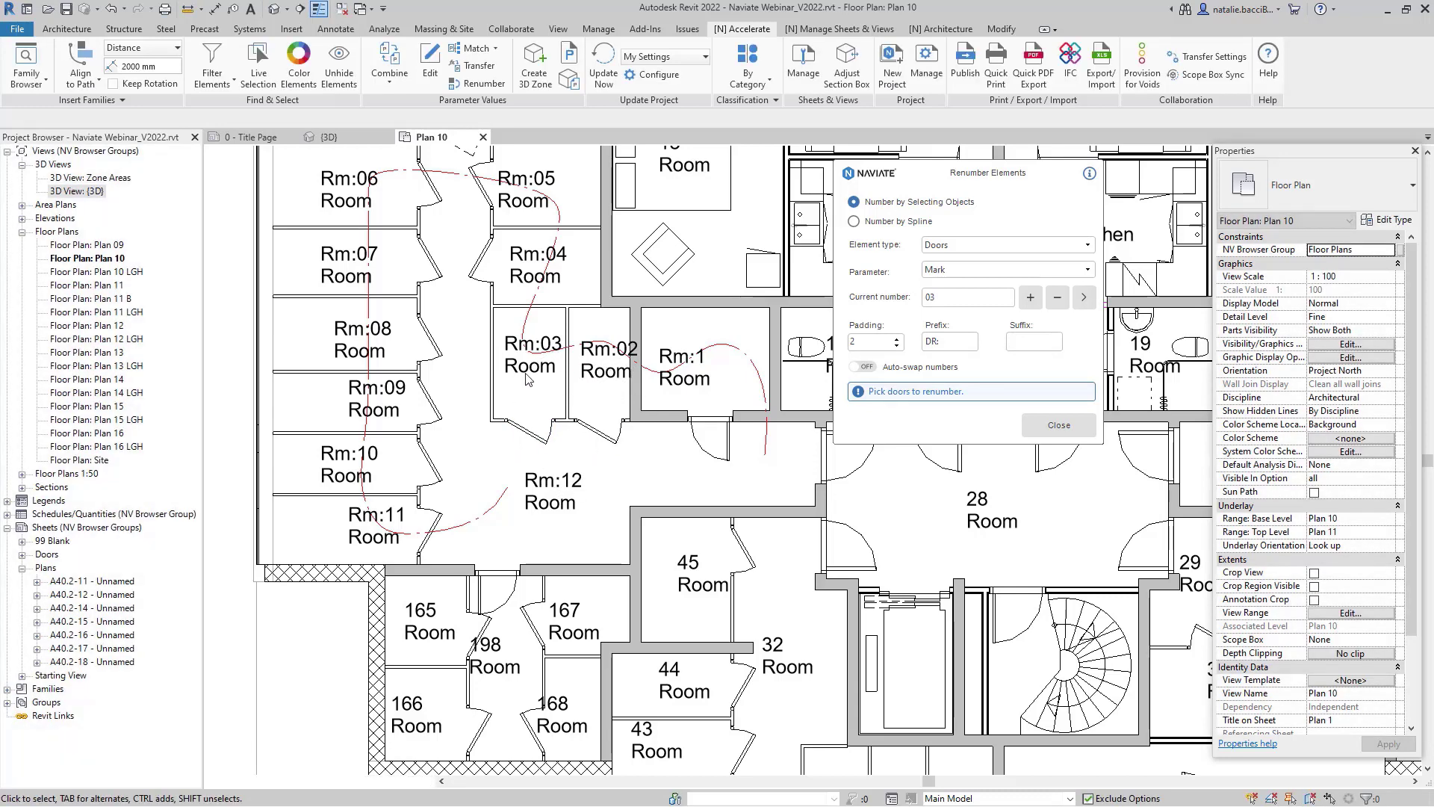
left_click(480, 282)
scroll(482, 277, "down", 3)
scroll(489, 250, "up", 2)
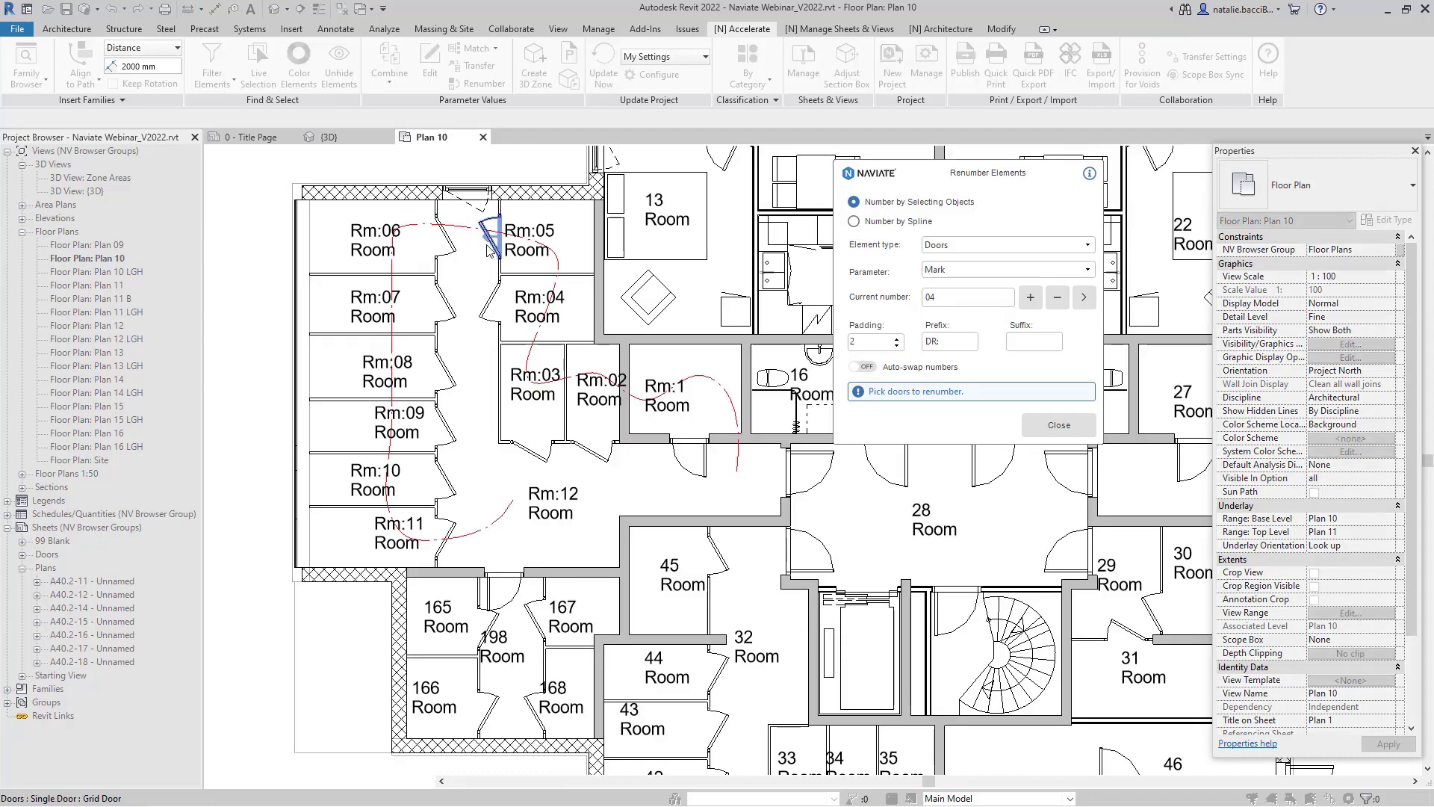
left_click(490, 248)
left_click(446, 237)
left_click(447, 301)
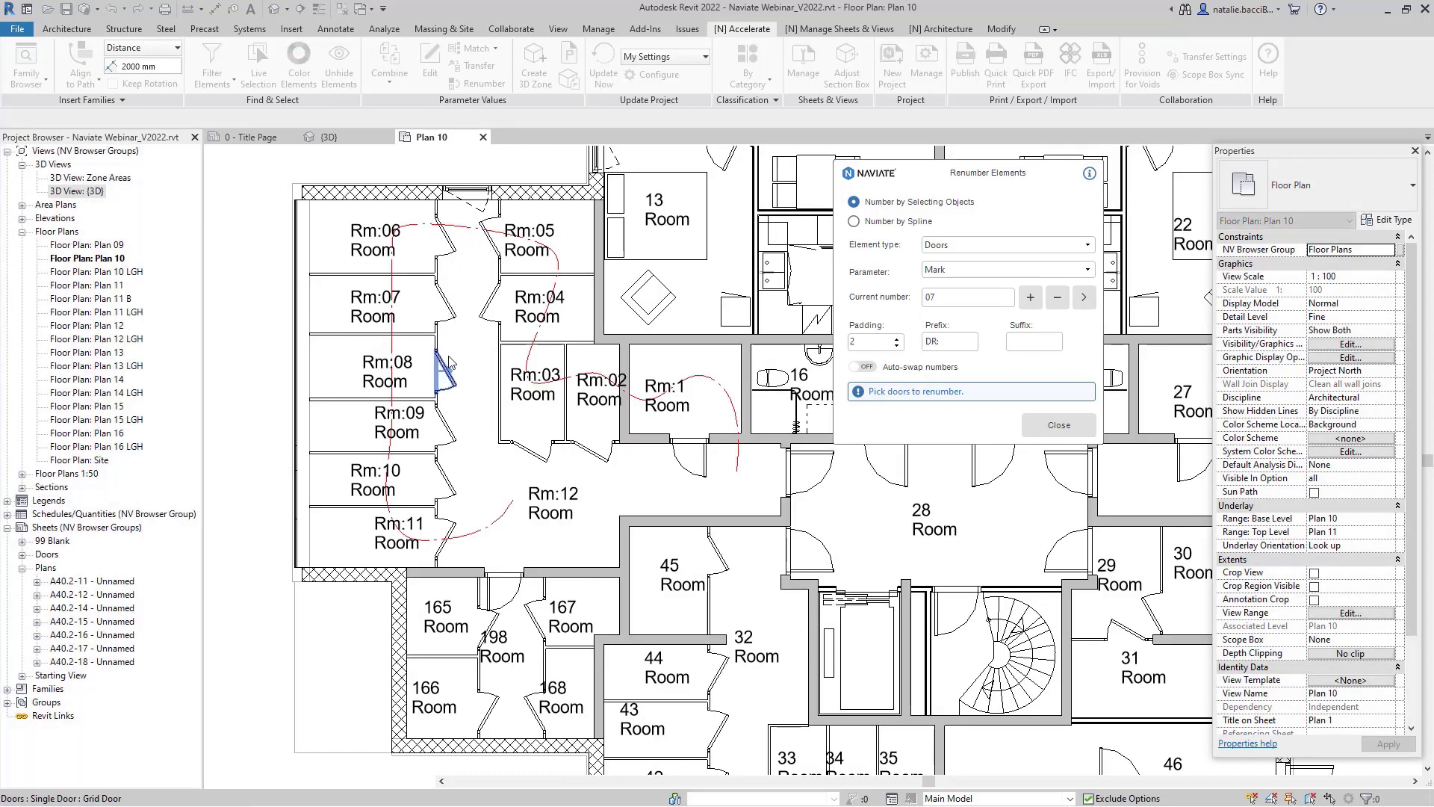
left_click(448, 364)
left_click(447, 425)
left_click(452, 490)
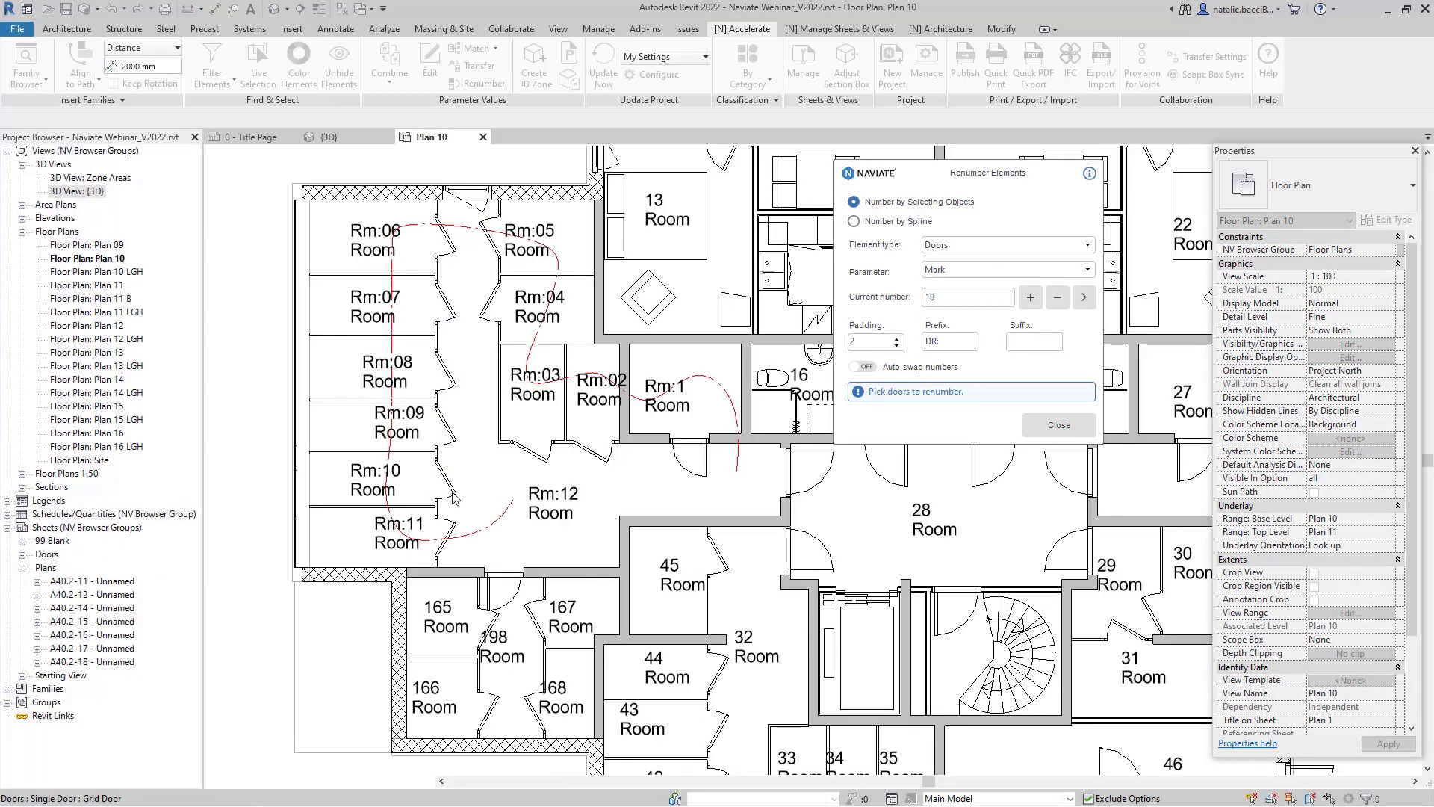
left_click(451, 526)
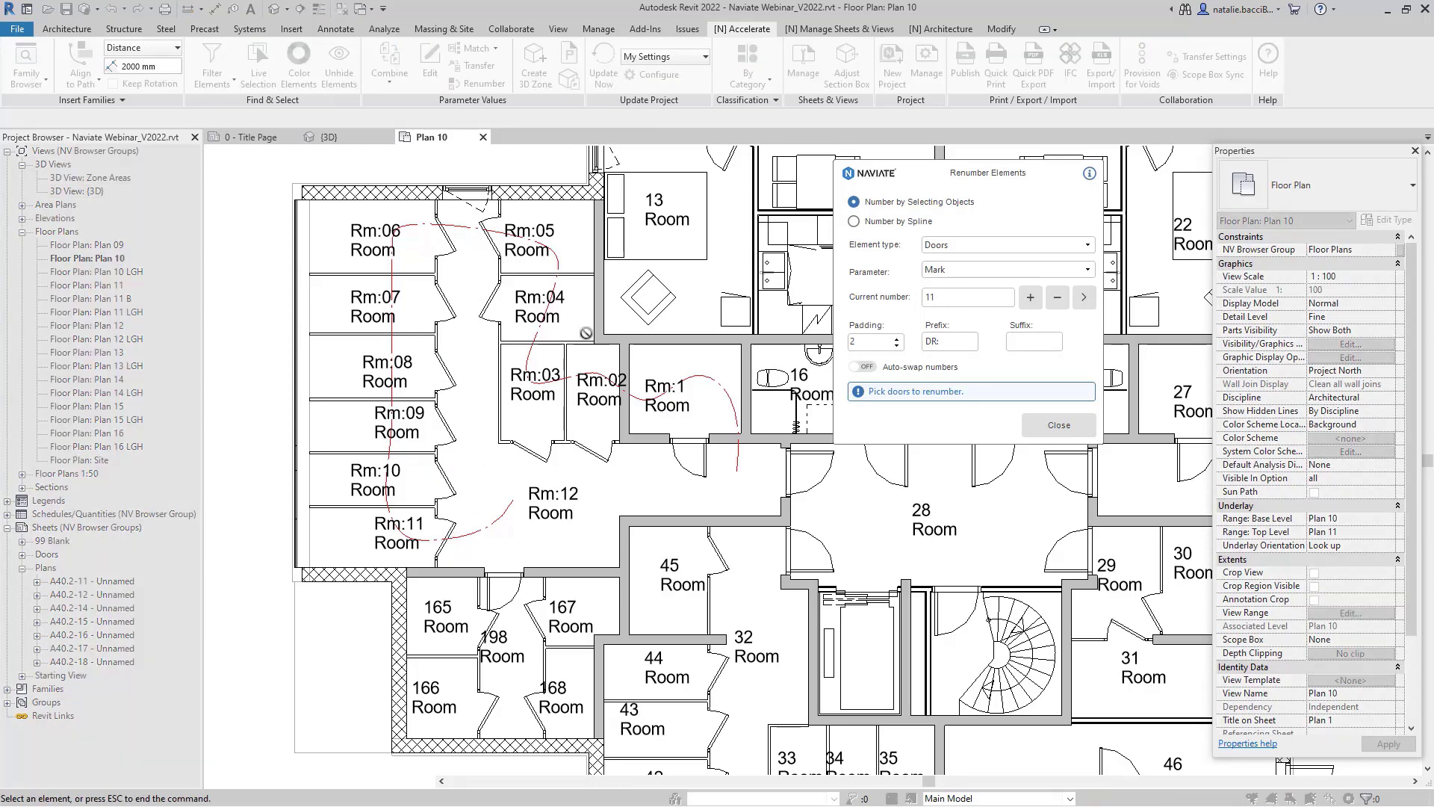
left_click(1046, 430)
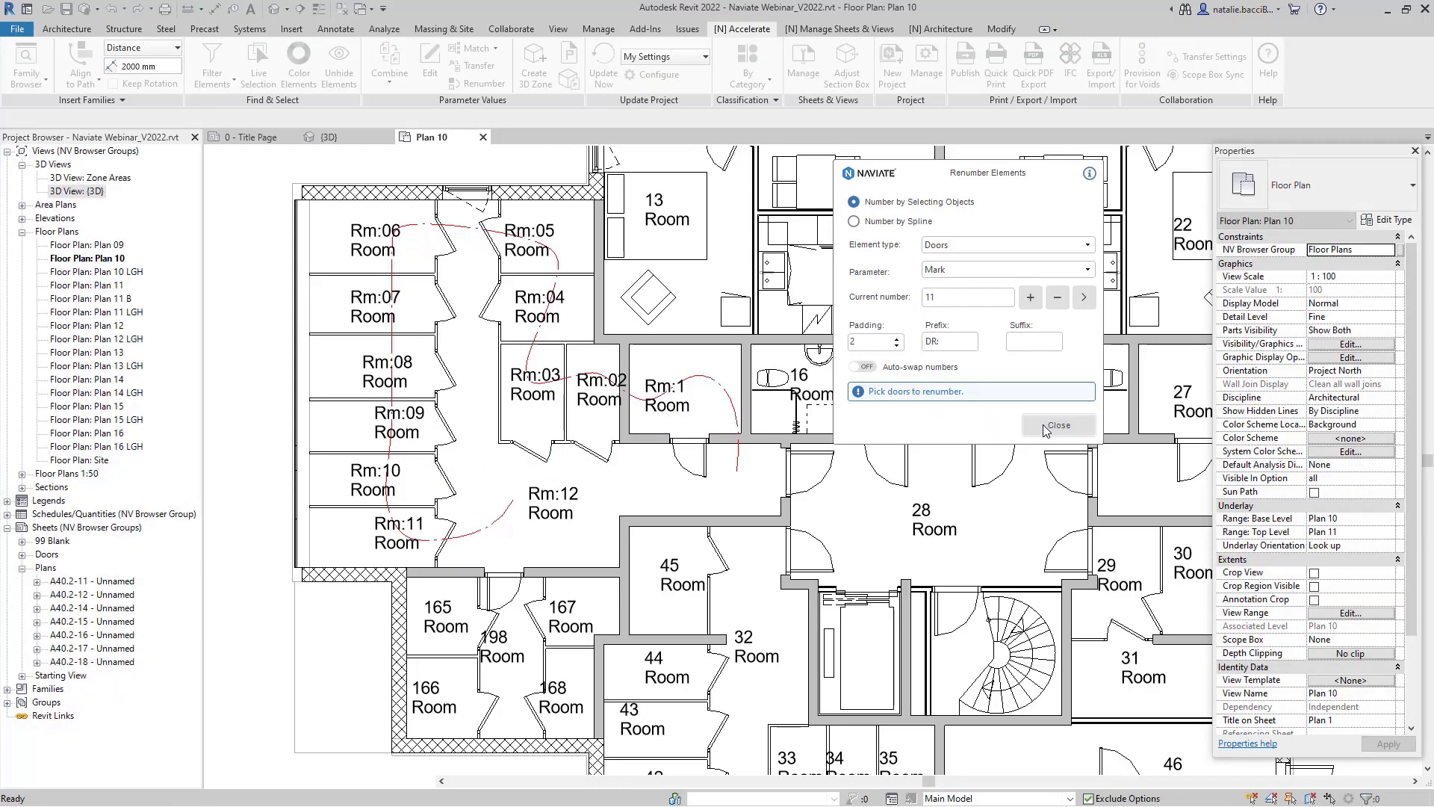
Step: Check the Mark values of the doors to Rm:02 and Rm:03 in their properties, and clear the selection
left_click(609, 468)
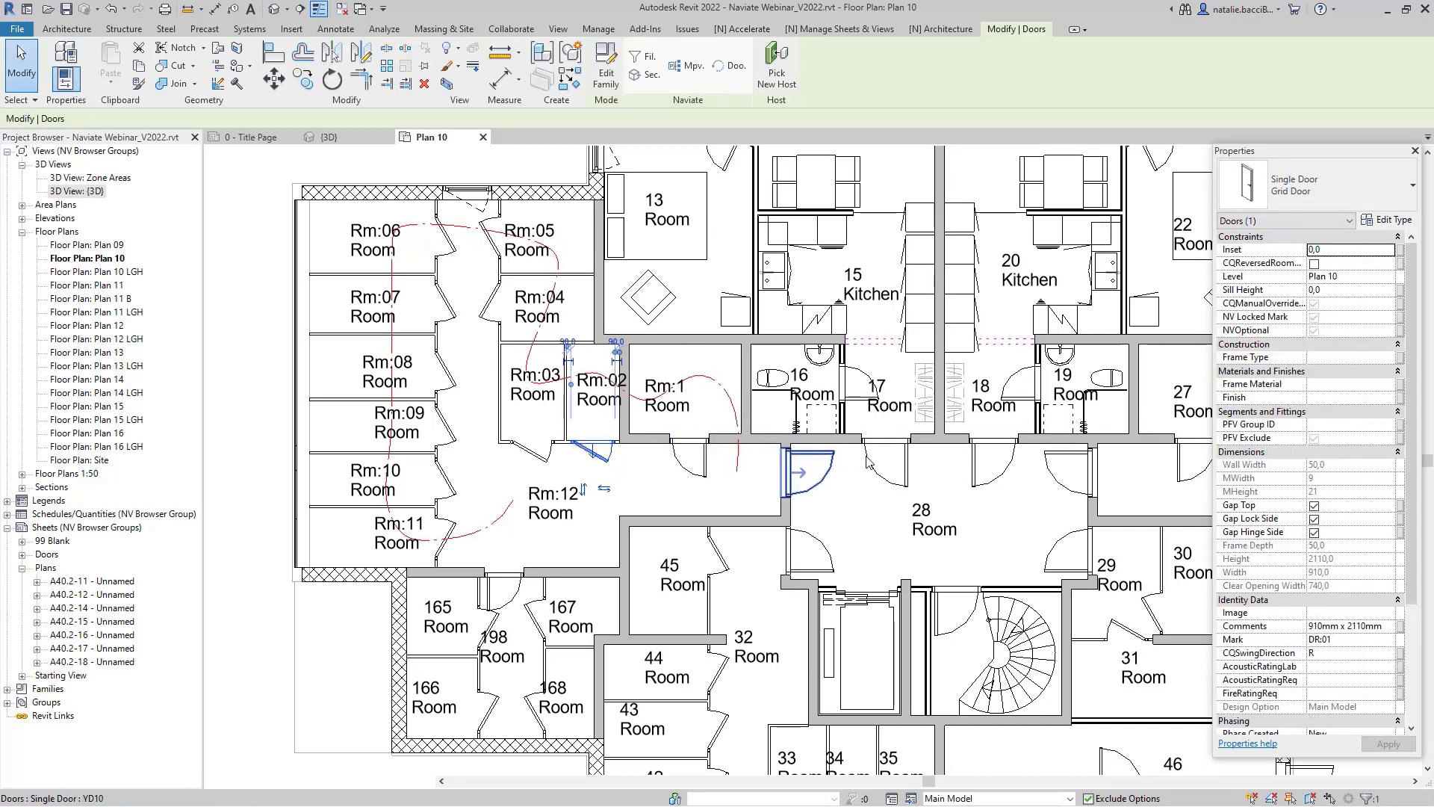
key("ctrl")
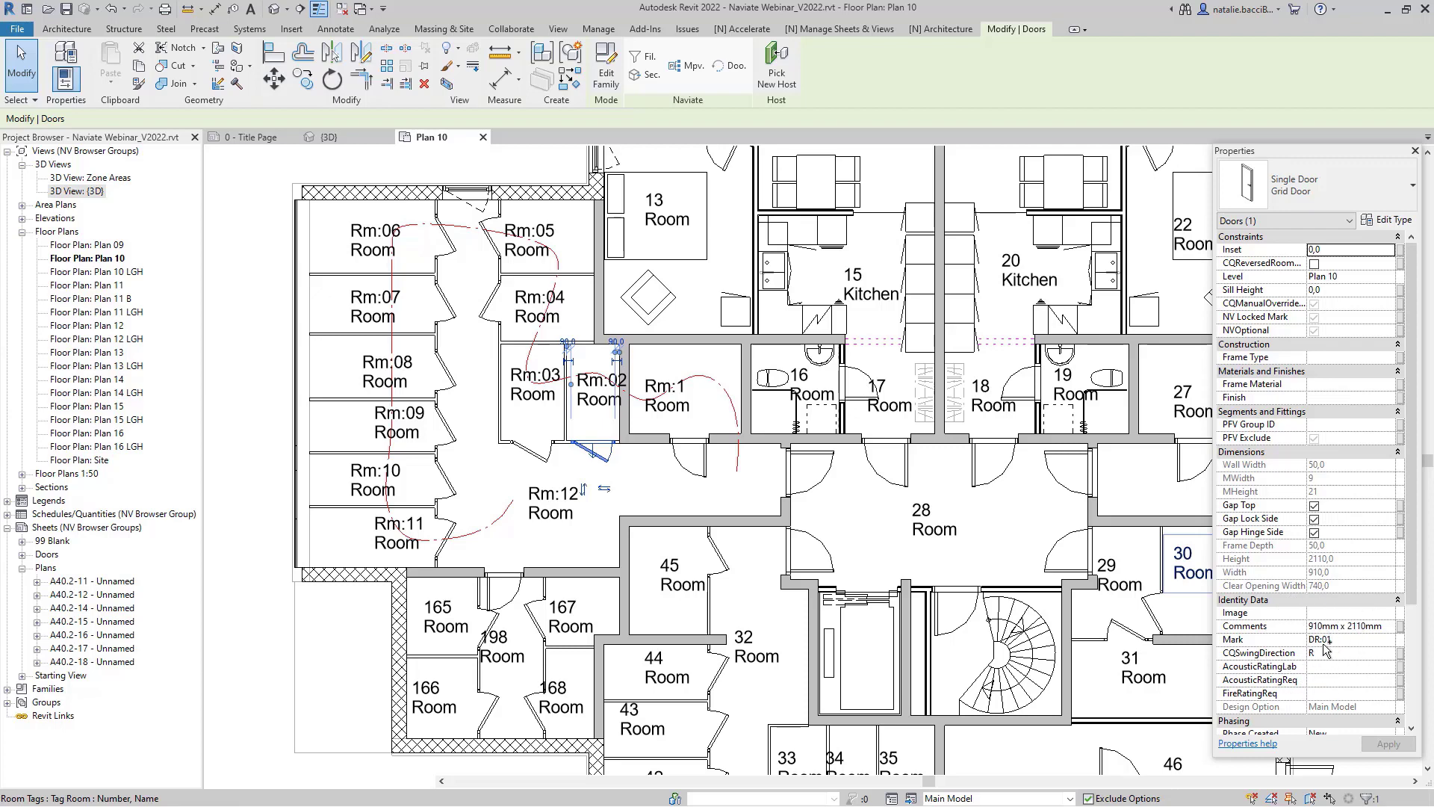
key("ctrl")
key("ctrl")
key("ctrl")
key("ctrl")
key("ctrl")
key("ctrl")
key("ctrl")
key("ctrl")
key("ctrl")
left_click(532, 450)
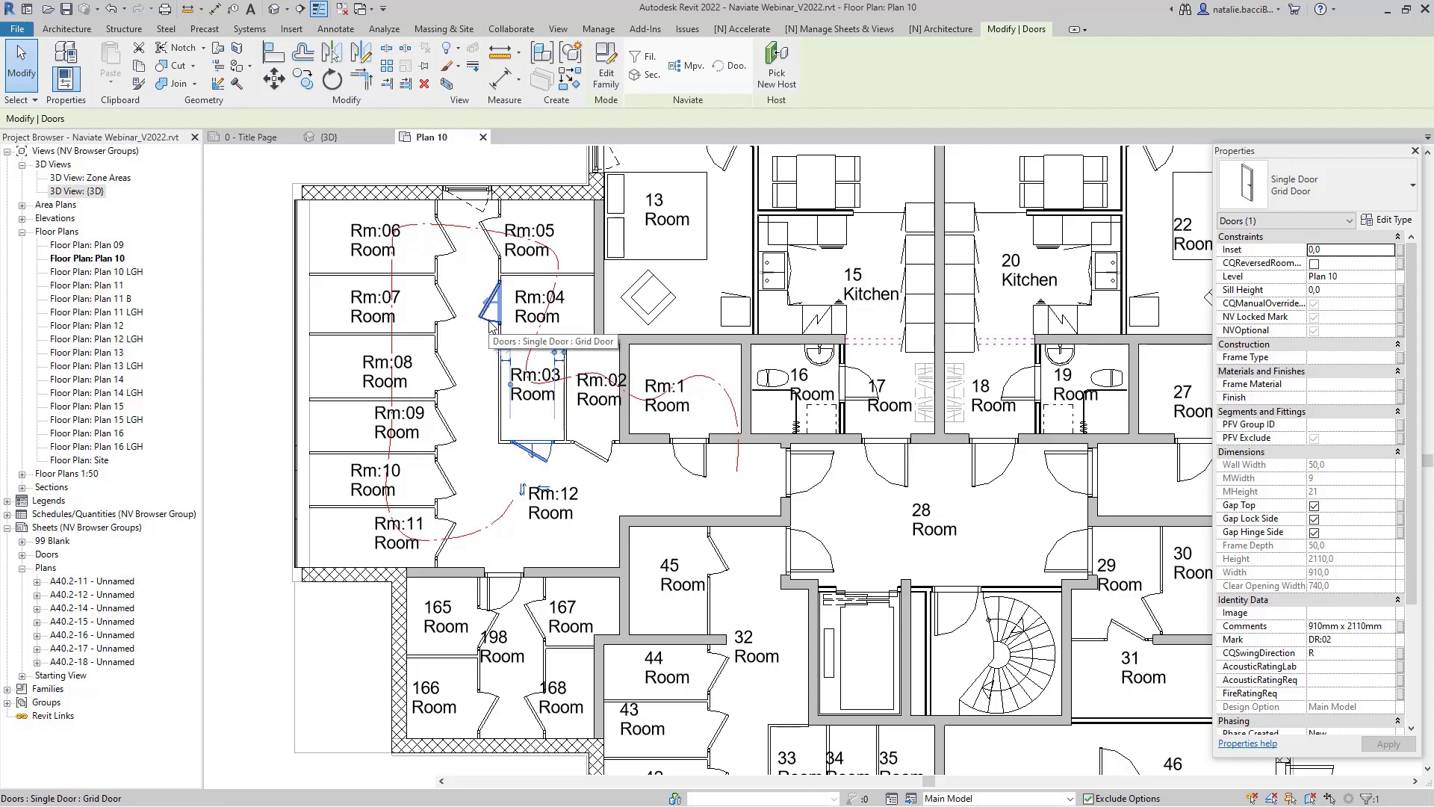
key("Escape")
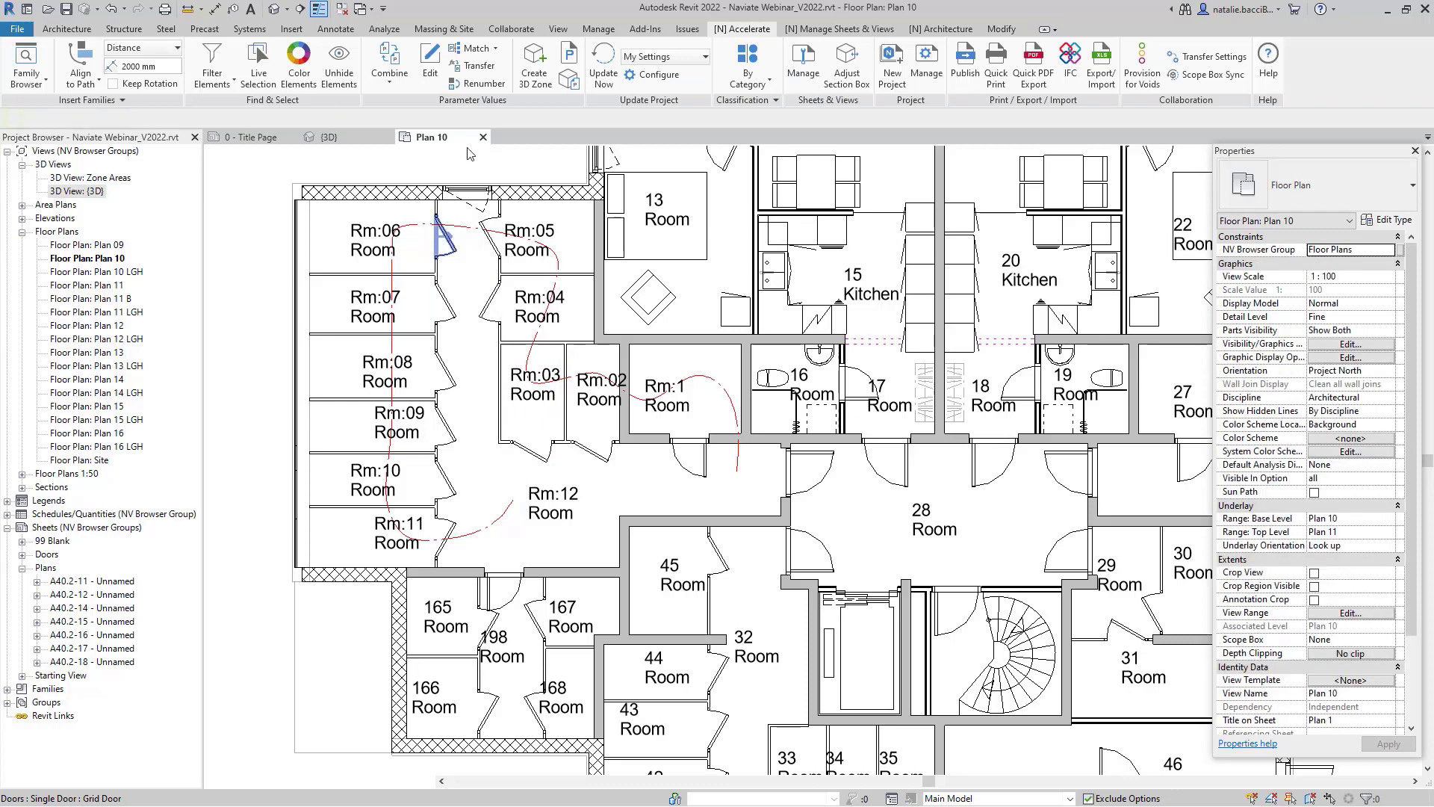
Step: Restart the Renumber tool and set it to number by spline, using the Rooms element type and the Number parameter
key("ctrl")
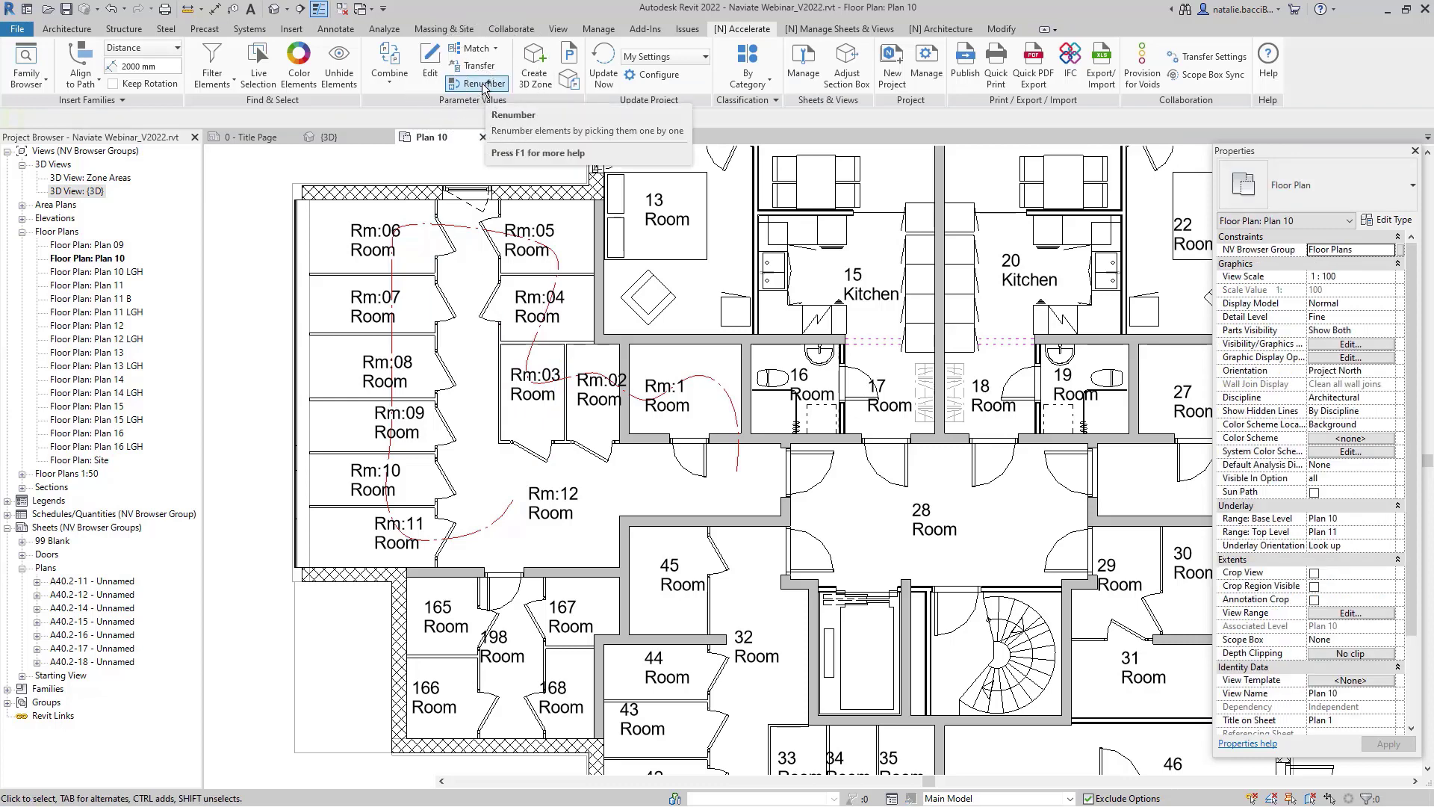
left_click(484, 84)
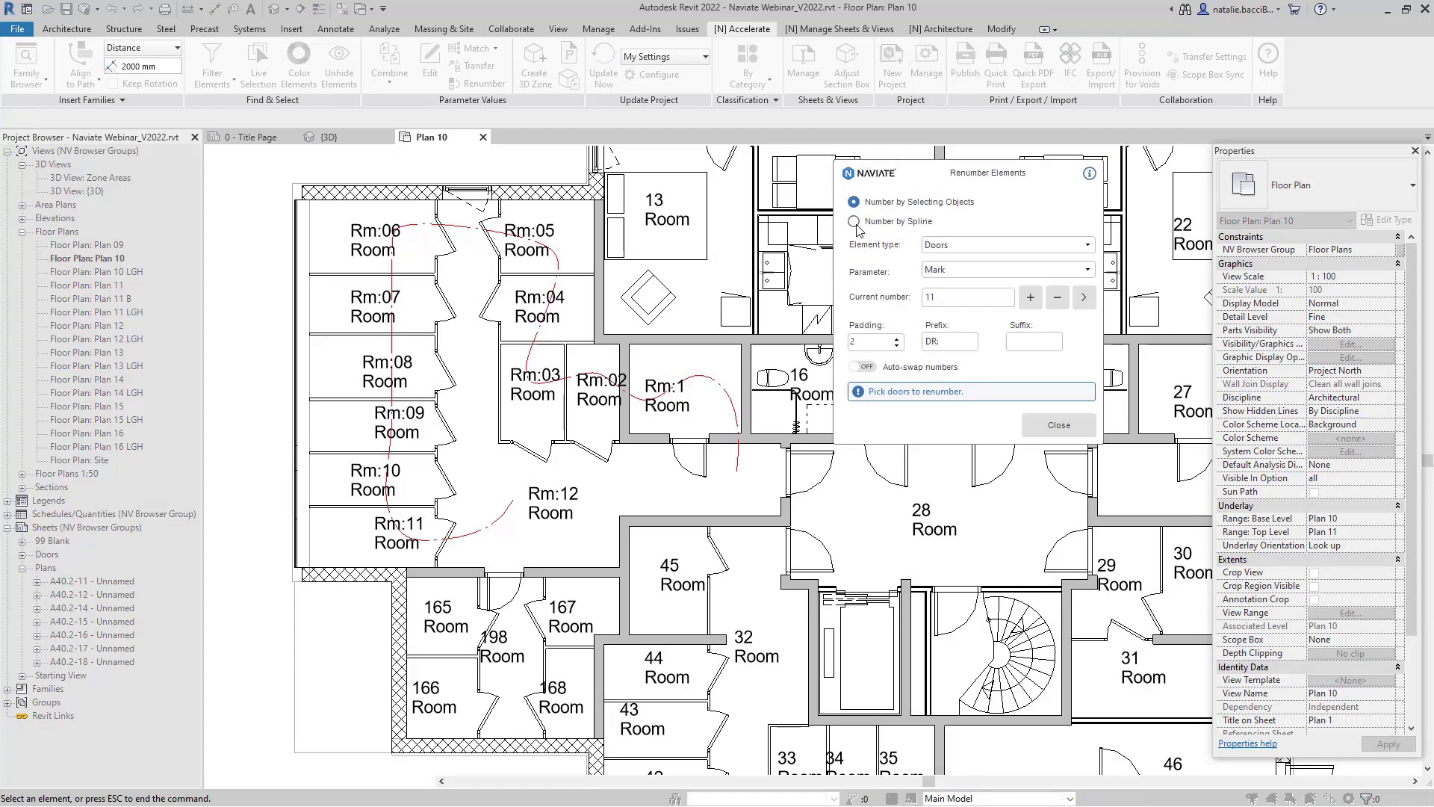
left_click(854, 222)
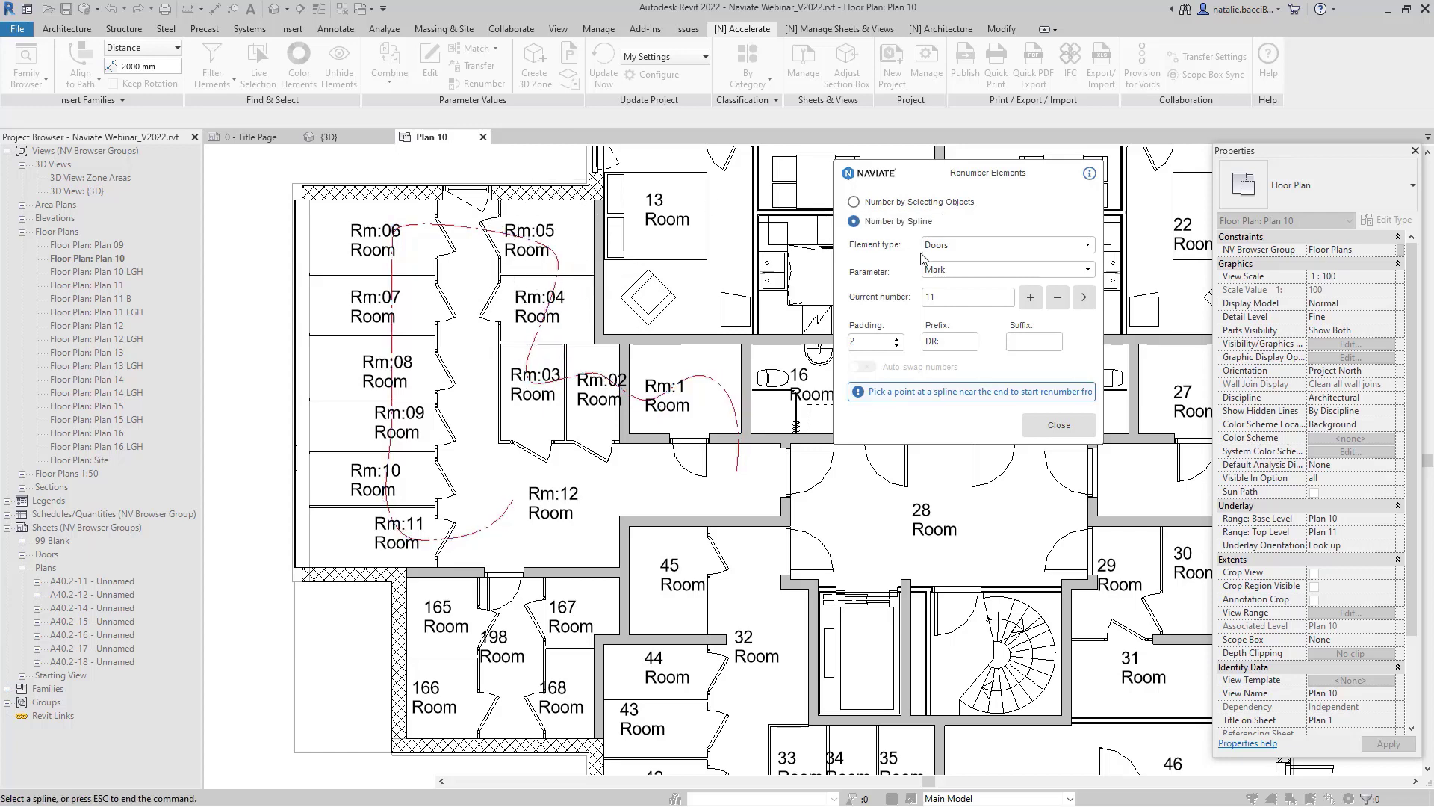
left_click(987, 250)
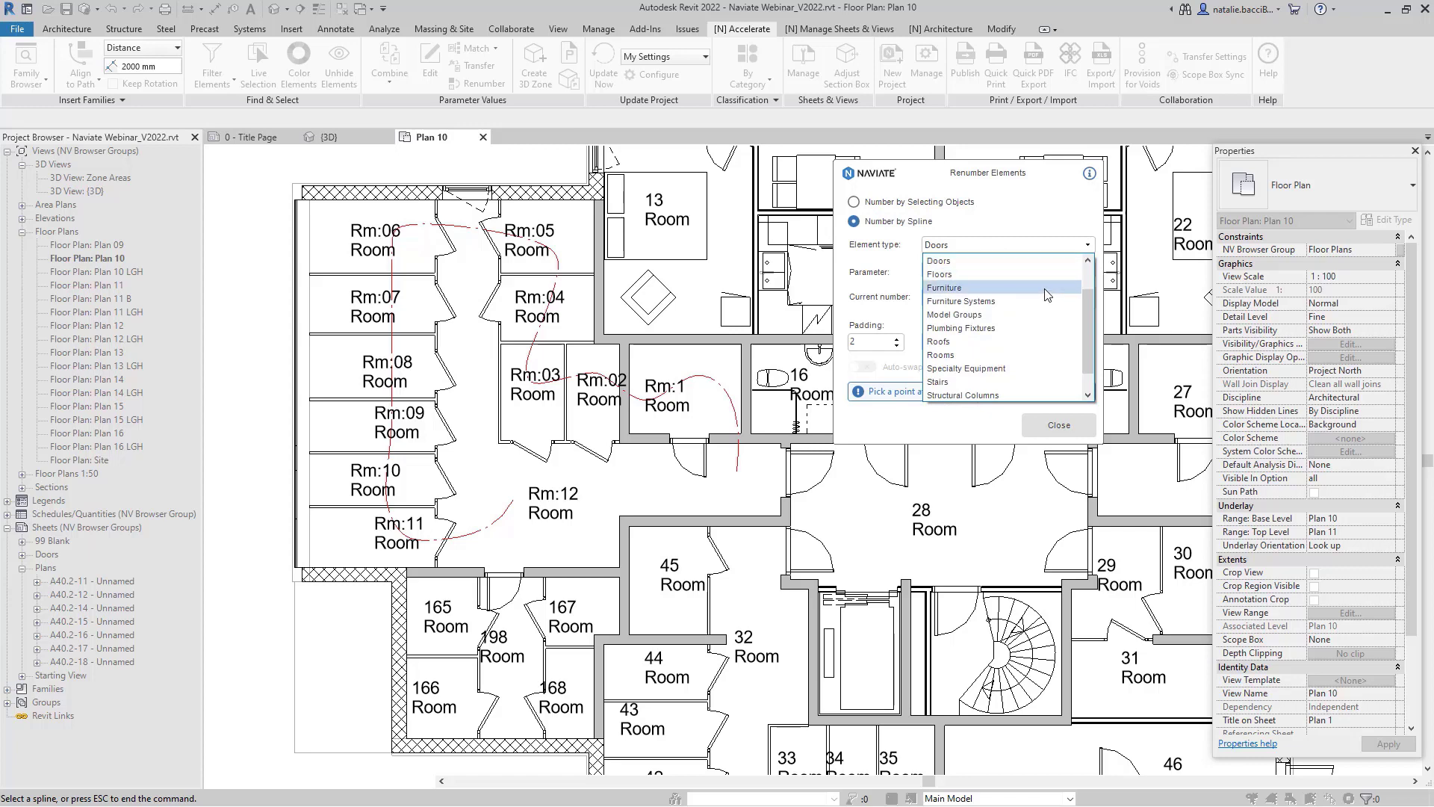
left_click(960, 356)
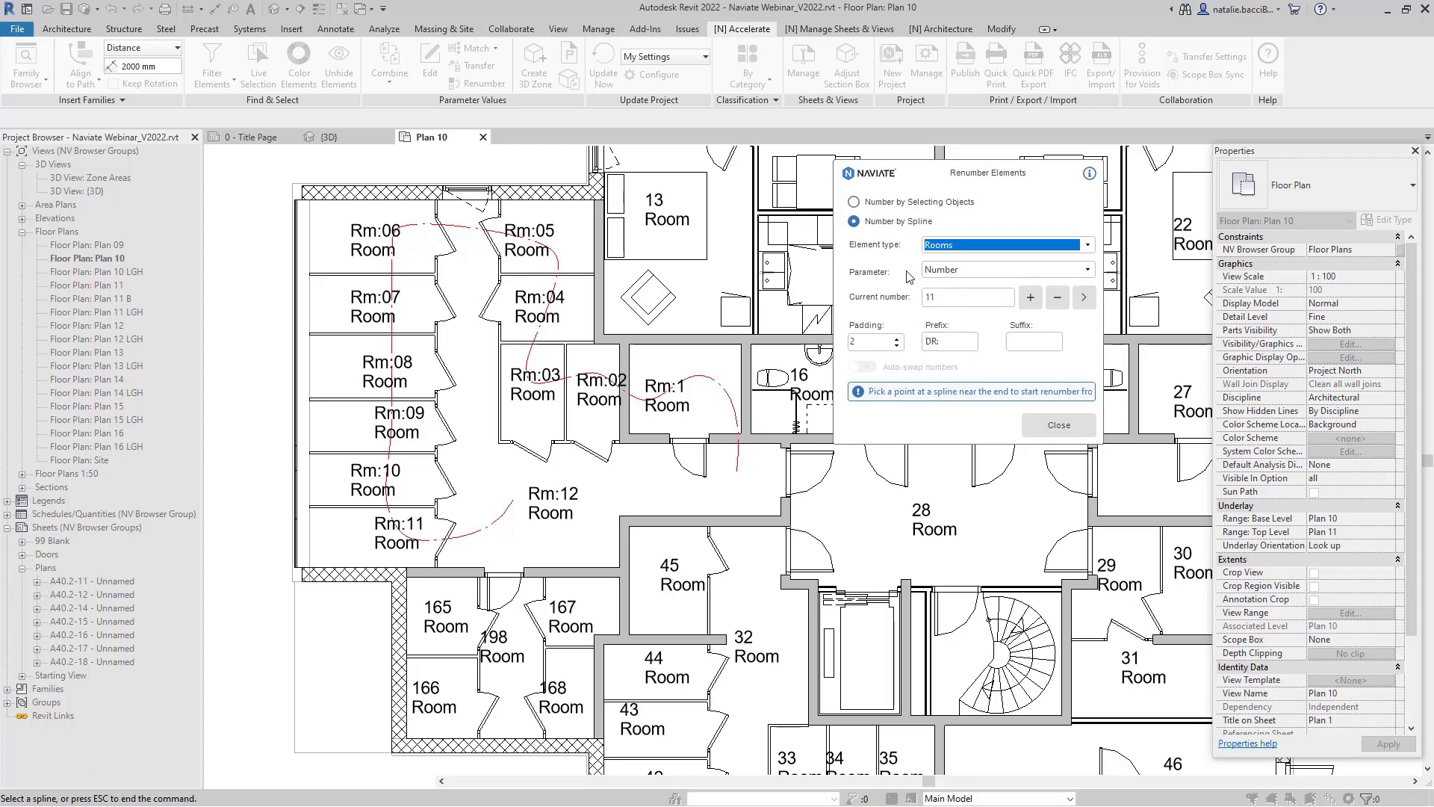
left_click(974, 273)
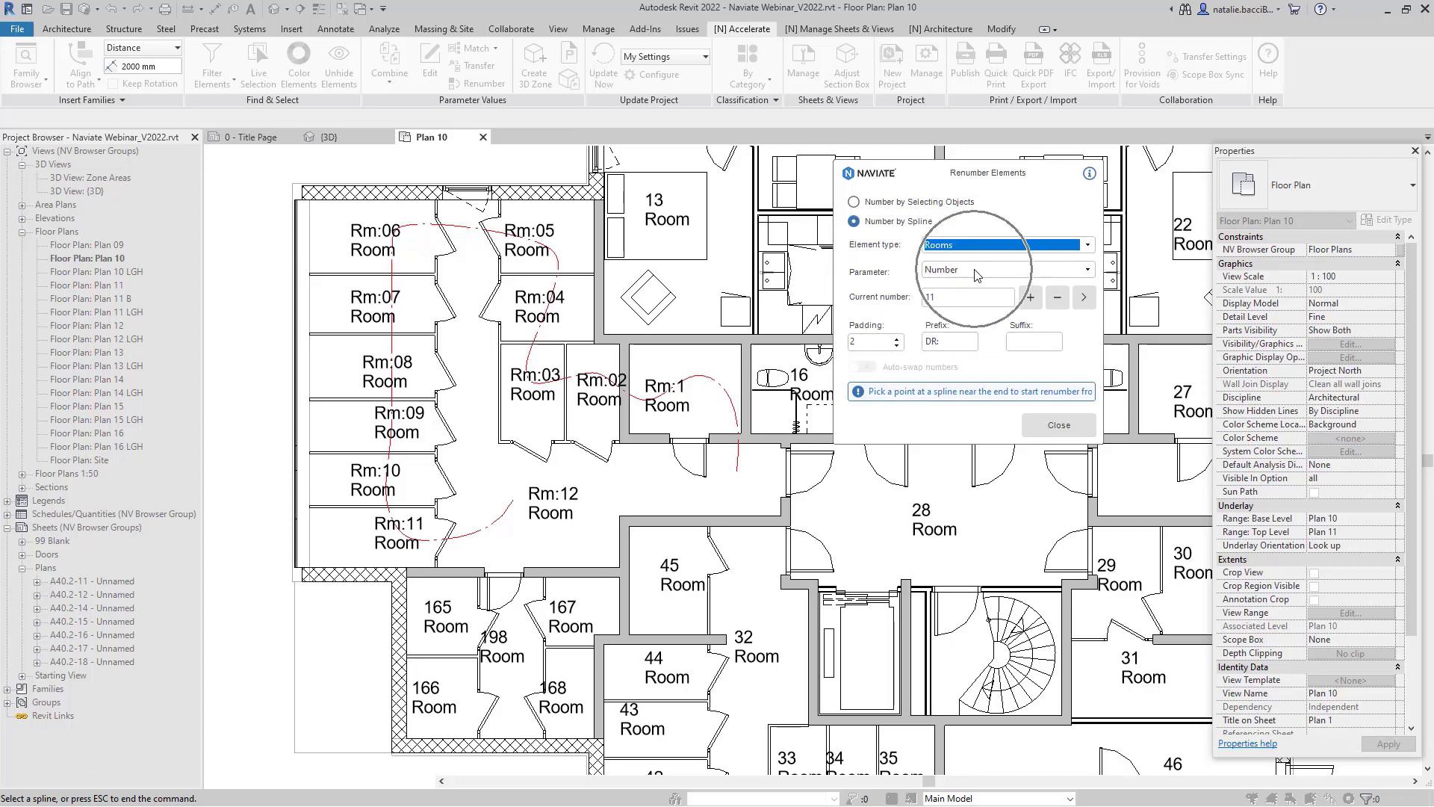
left_click(954, 327)
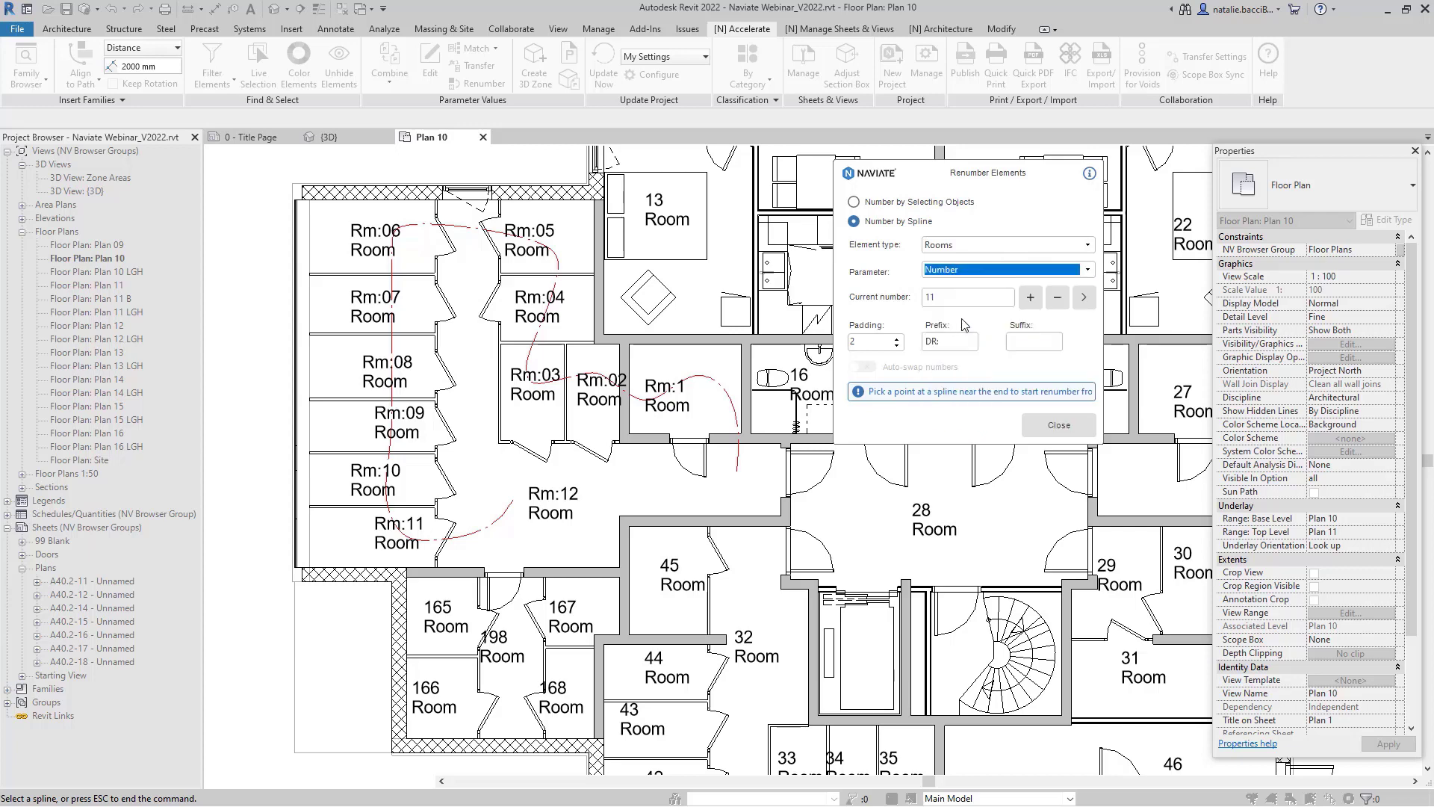
Step: Set the room numbering to start at 1 with padding 3 and the prefix RM:
left_click_drag(941, 299, 921, 297)
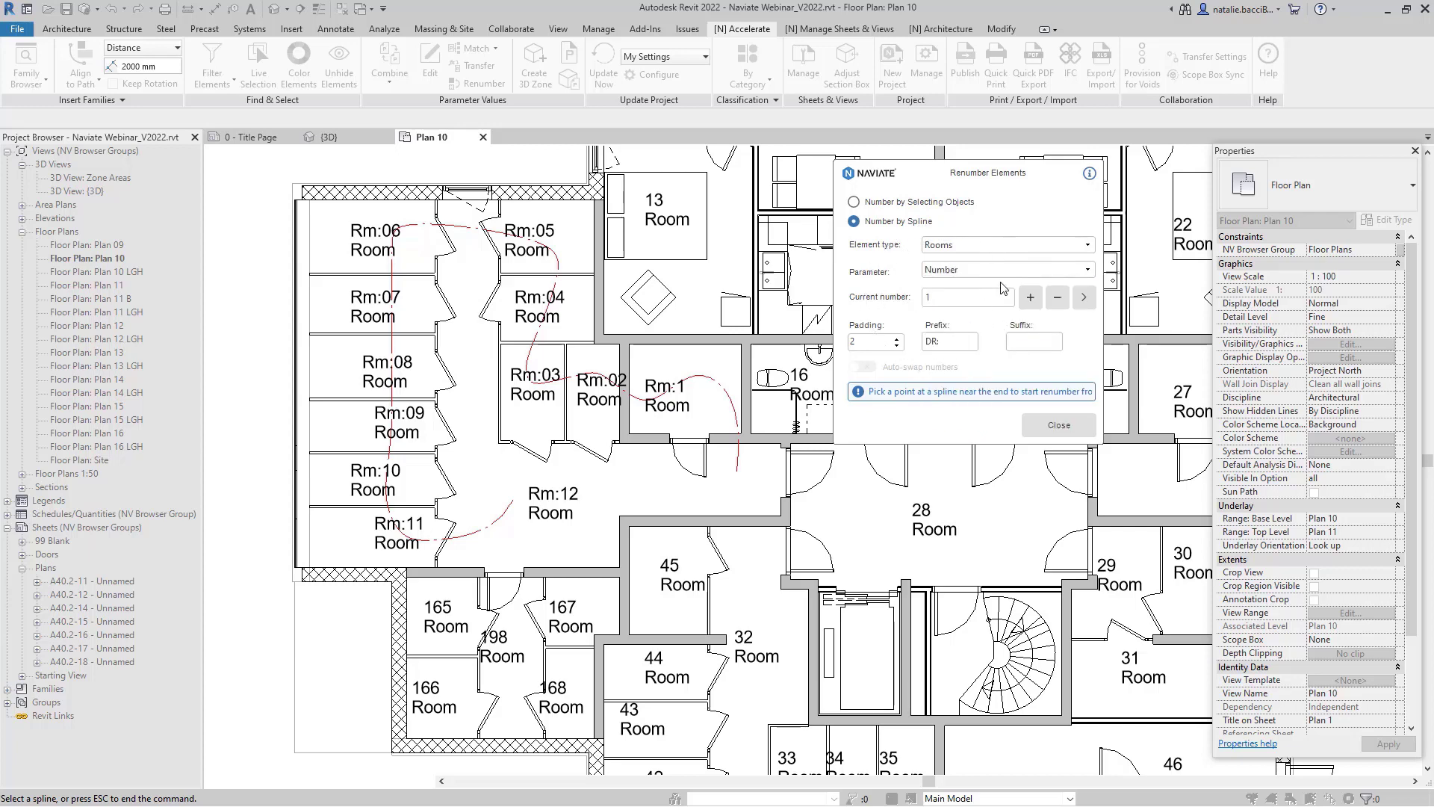
left_click(861, 342)
type("3")
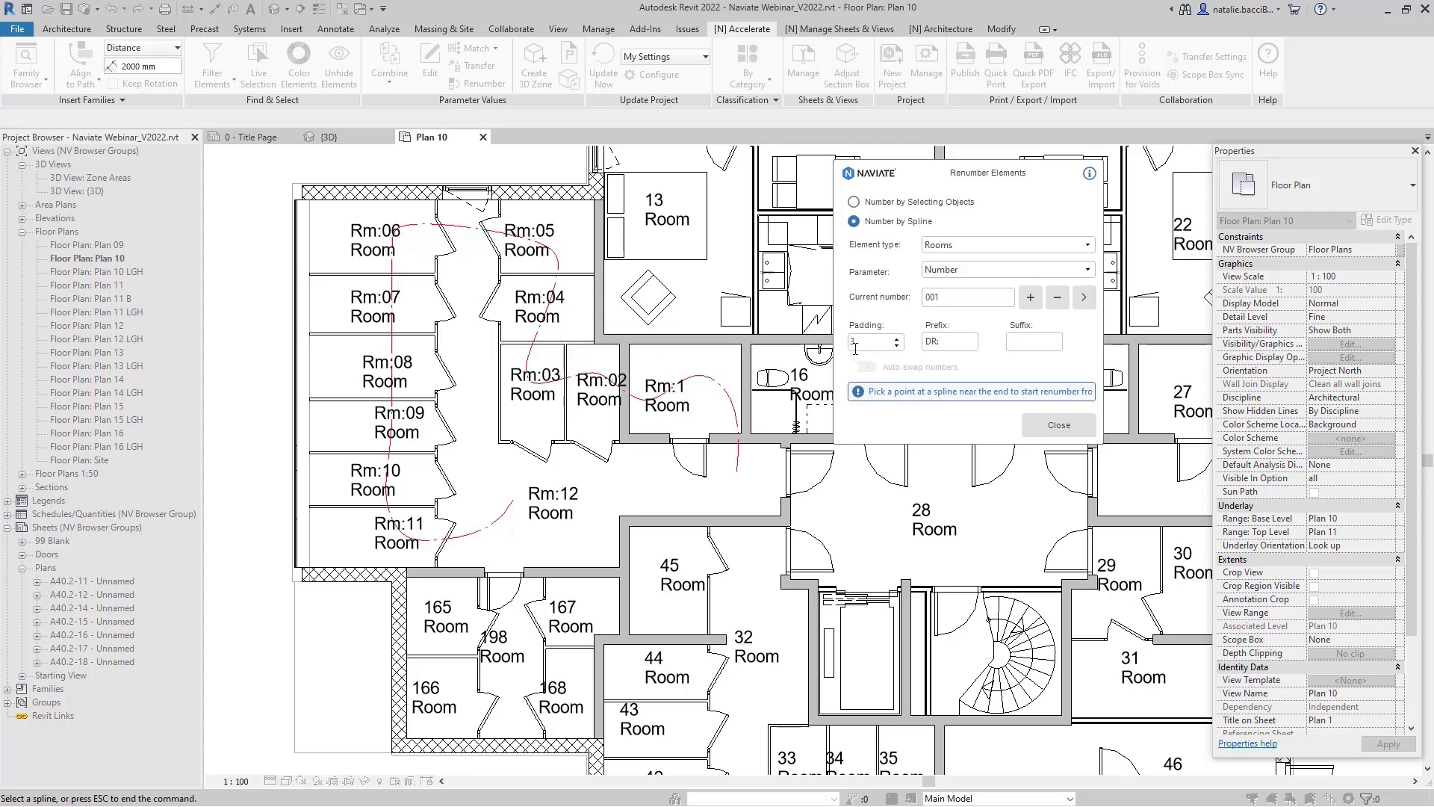
double_click(944, 342)
Step: Pick the detail-line spline near its end at Rm:12 as the path for renumbering the rooms
scroll(506, 367, "down", 1)
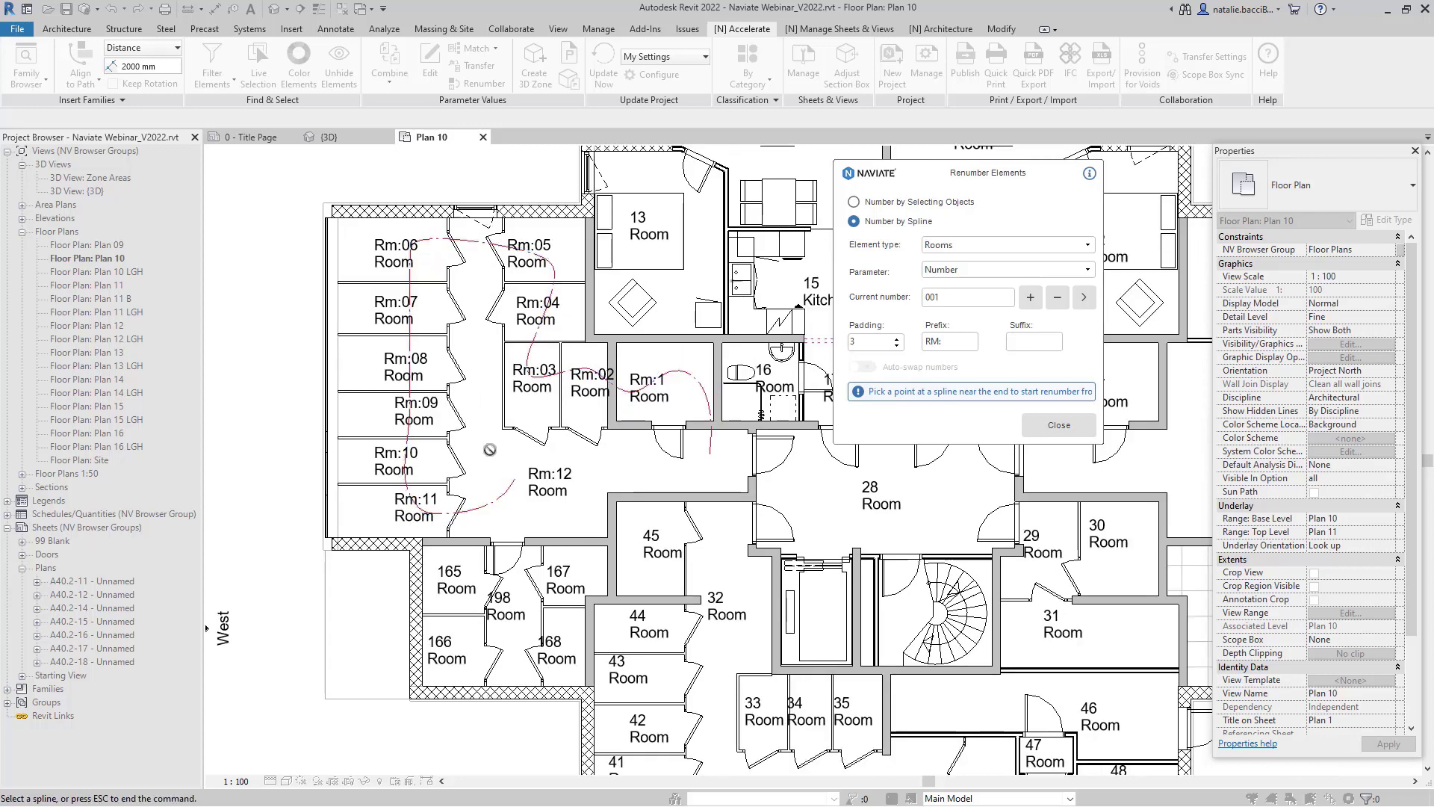
scroll(489, 449, "up", 1)
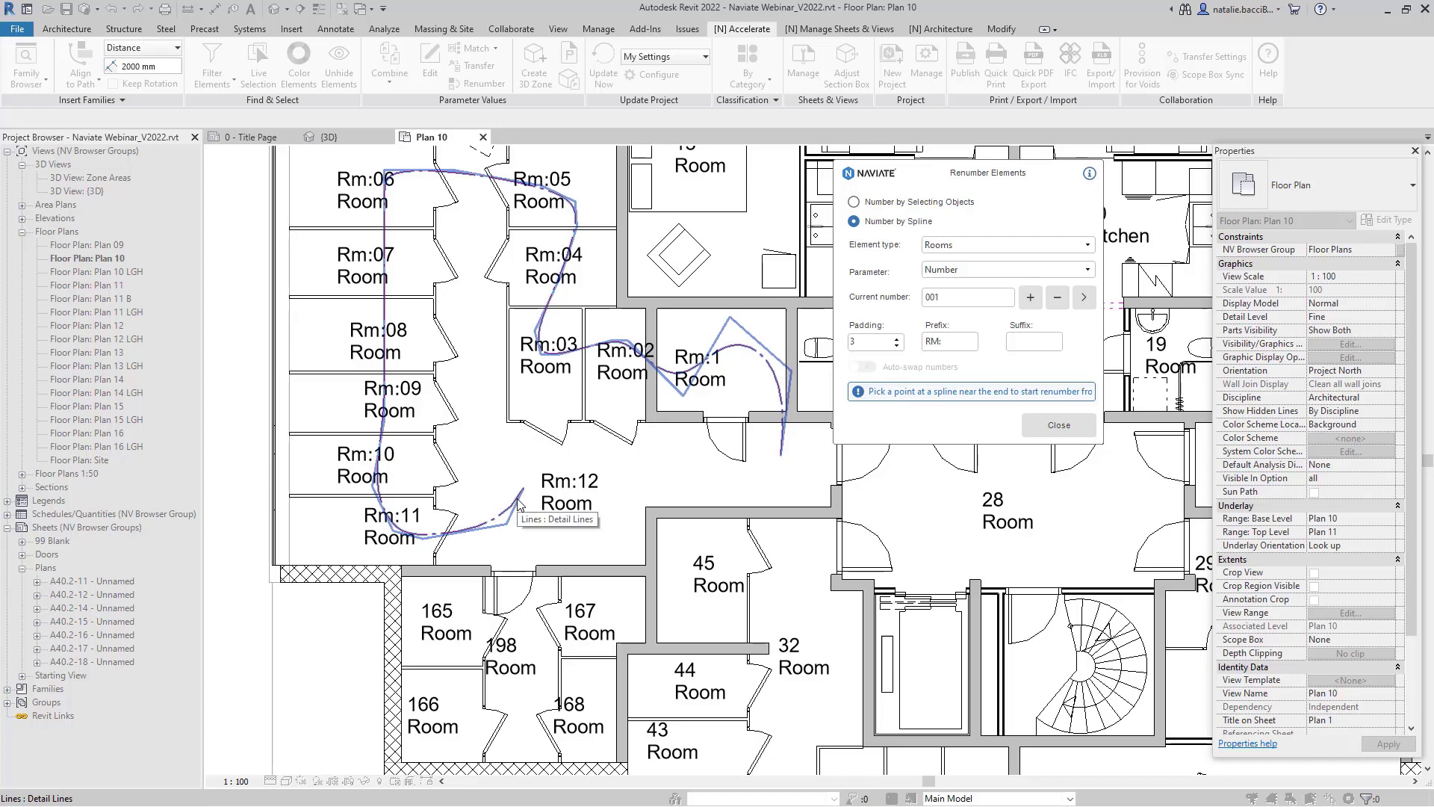
key("ctrl")
key("ctrl")
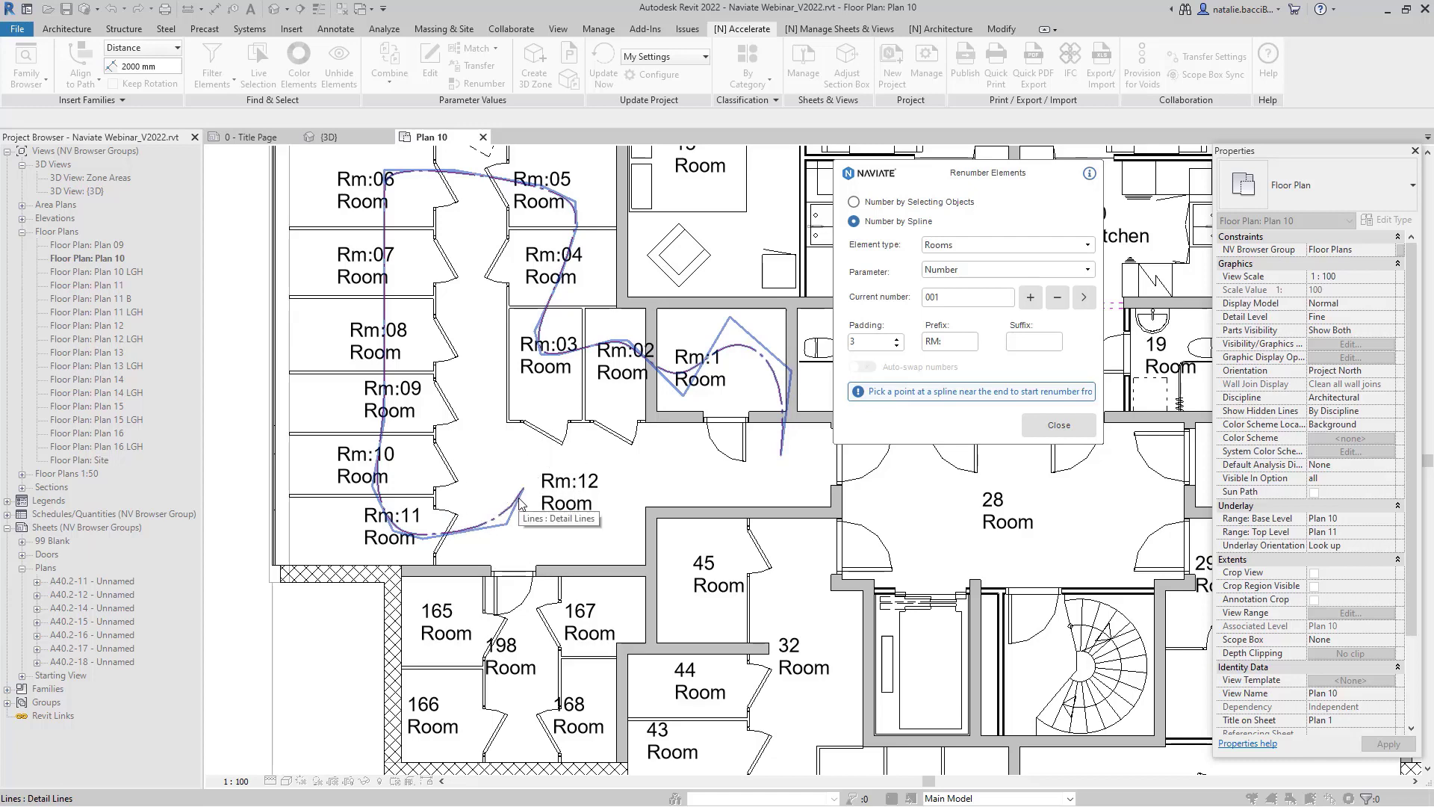
left_click(521, 504)
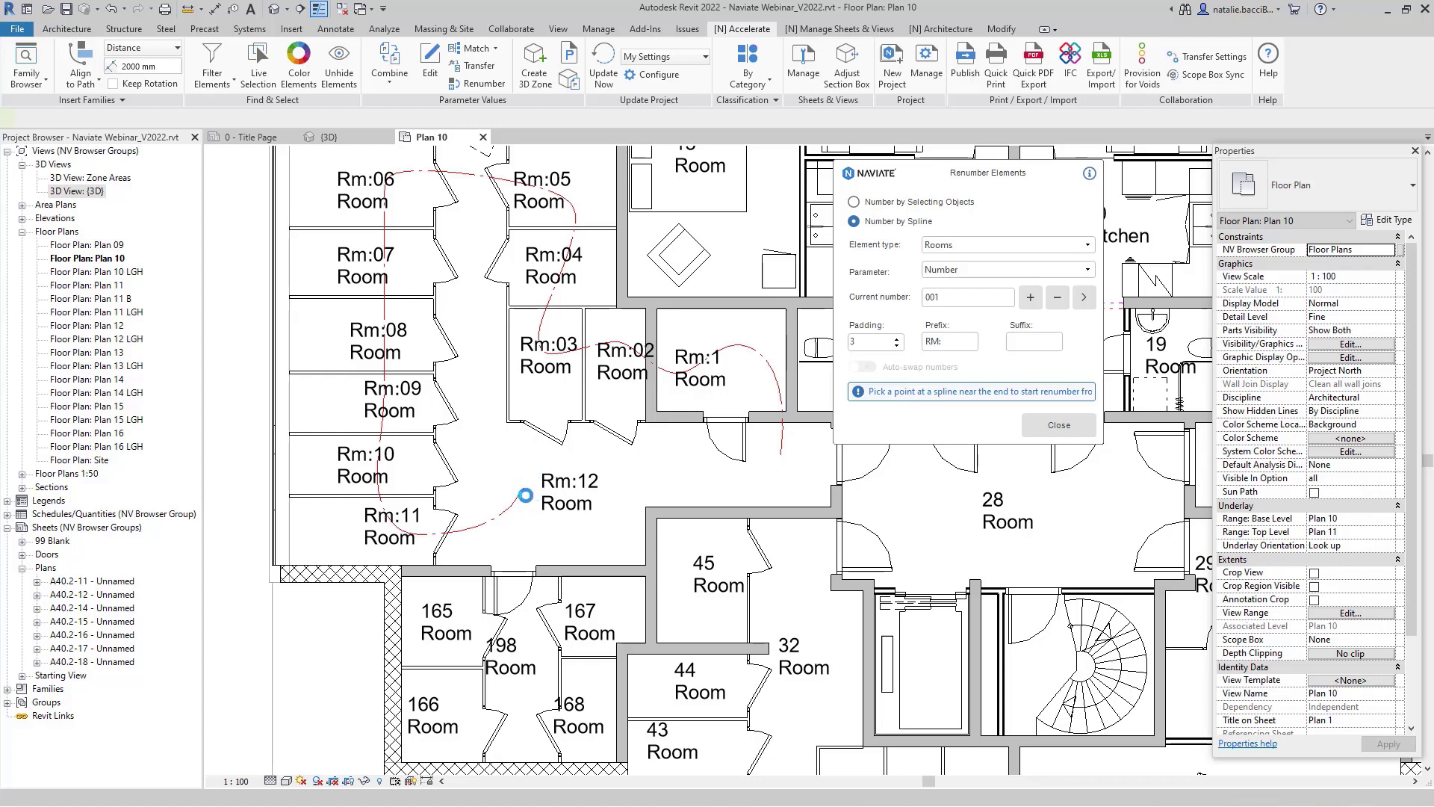
left_click(525, 495)
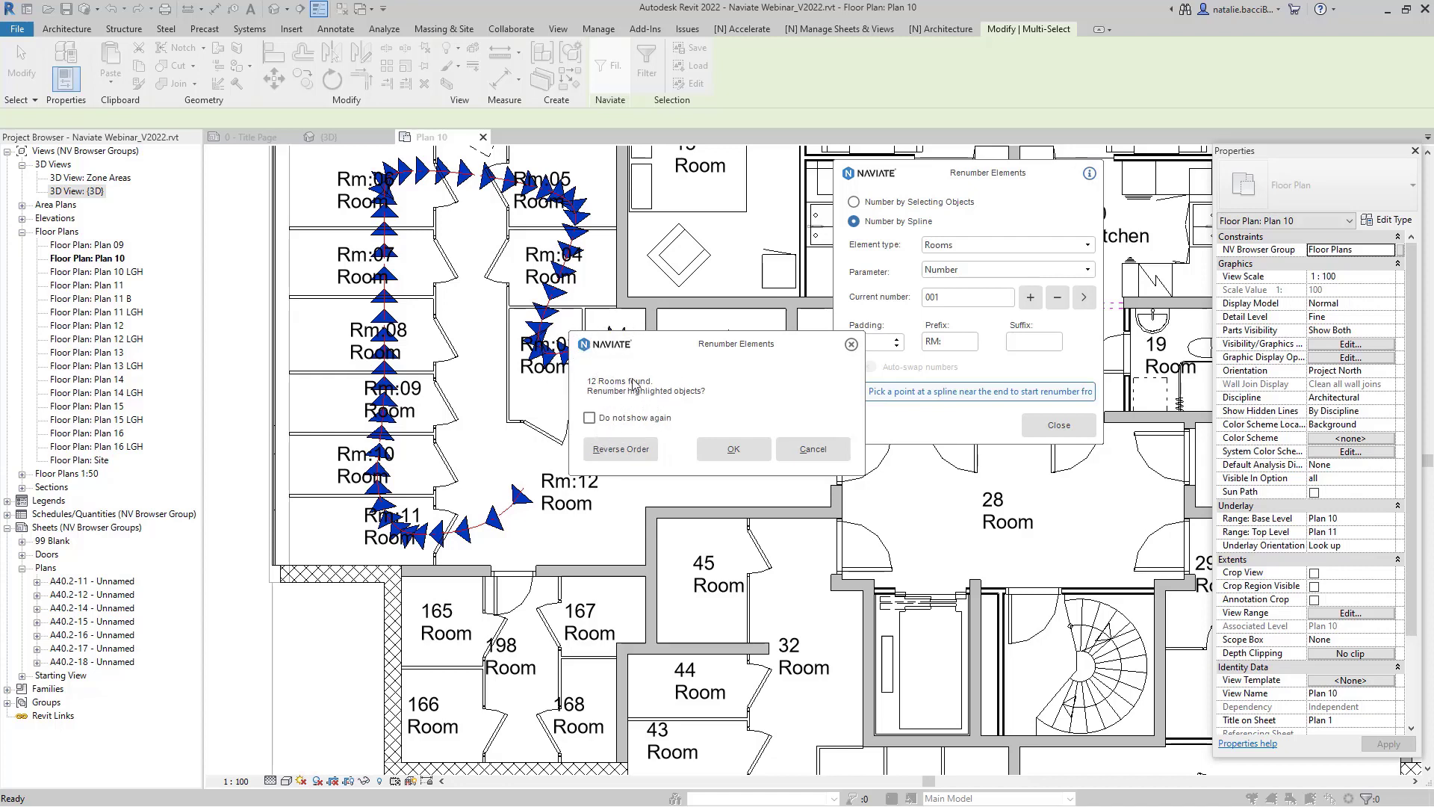
Step: Reverse the spline order, renumber the rooms along it from RM:001 to RM:012, and exit Renumber Elements
left_click_drag(661, 360, 753, 345)
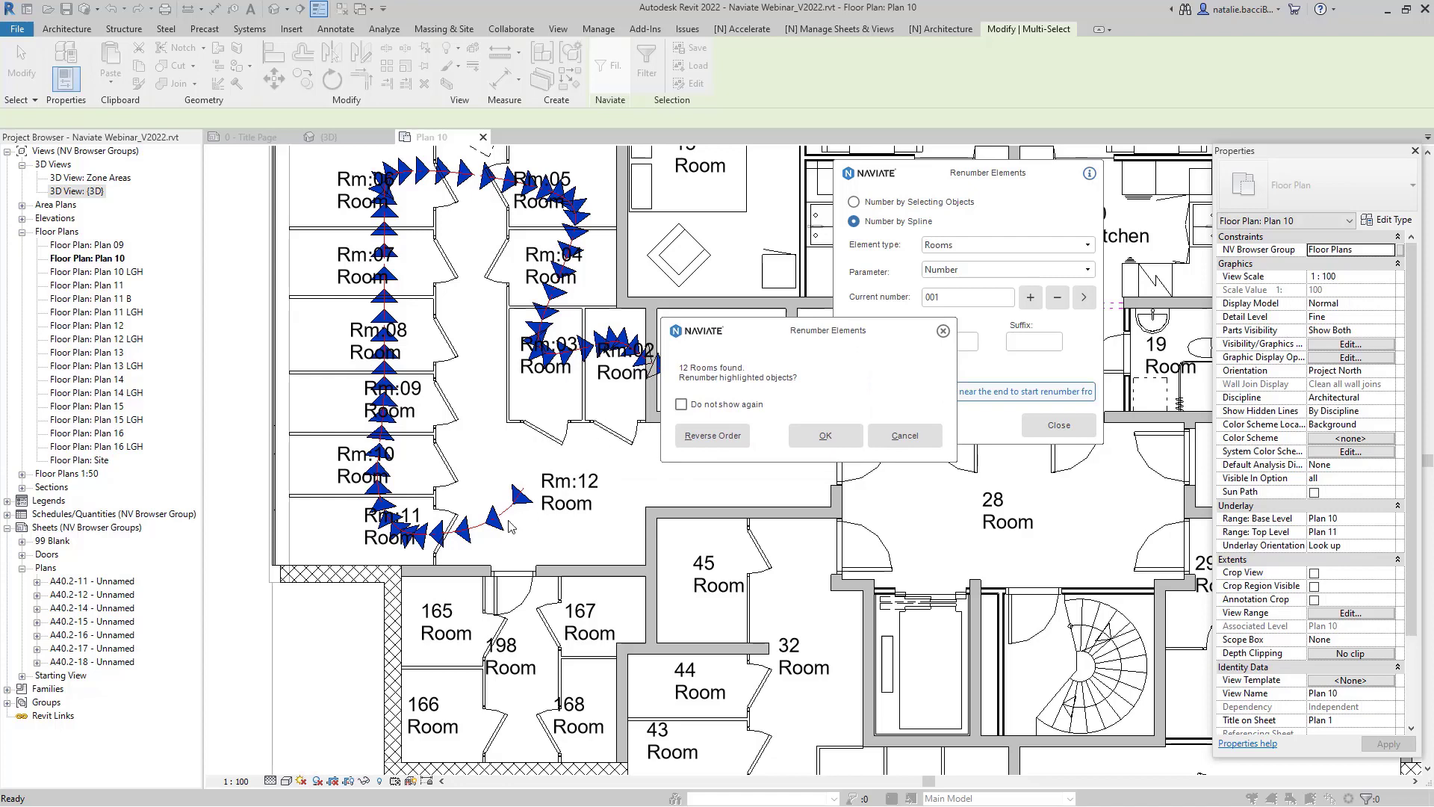
left_click(710, 440)
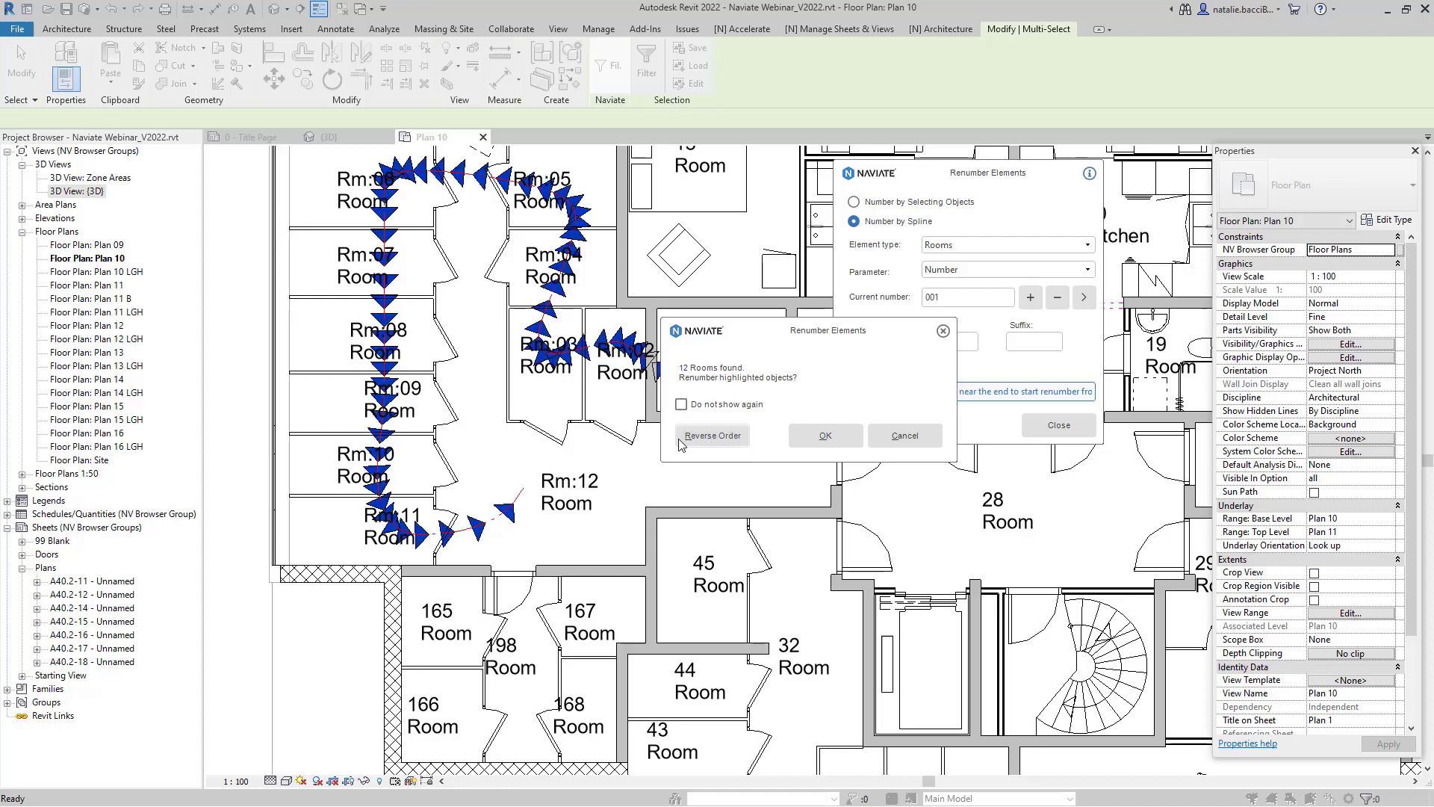
left_click_drag(762, 331, 818, 339)
left_click(879, 443)
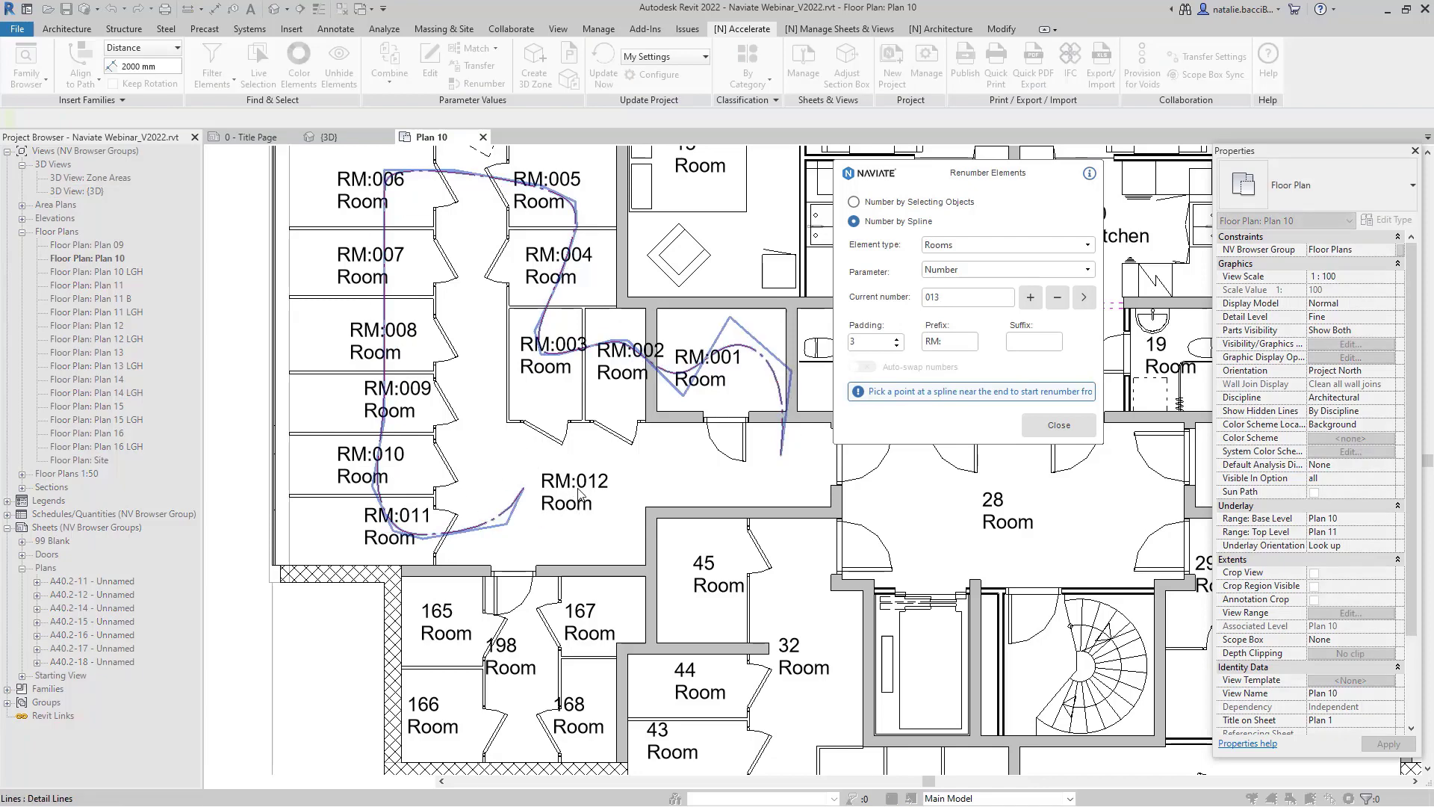
key("Escape")
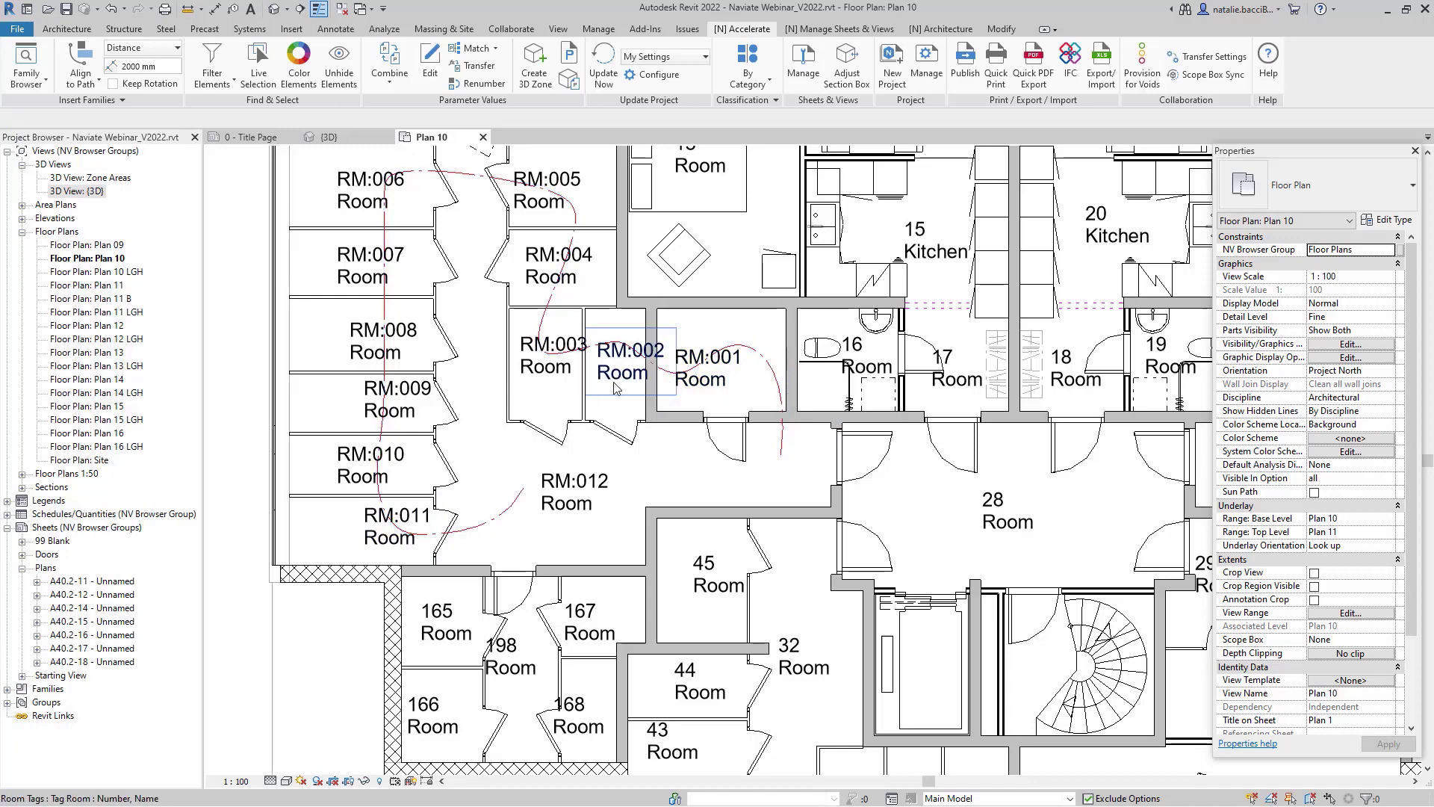
Step: Check the Number parameter of room RM:003 in its properties and clear the selection
left_click(556, 391)
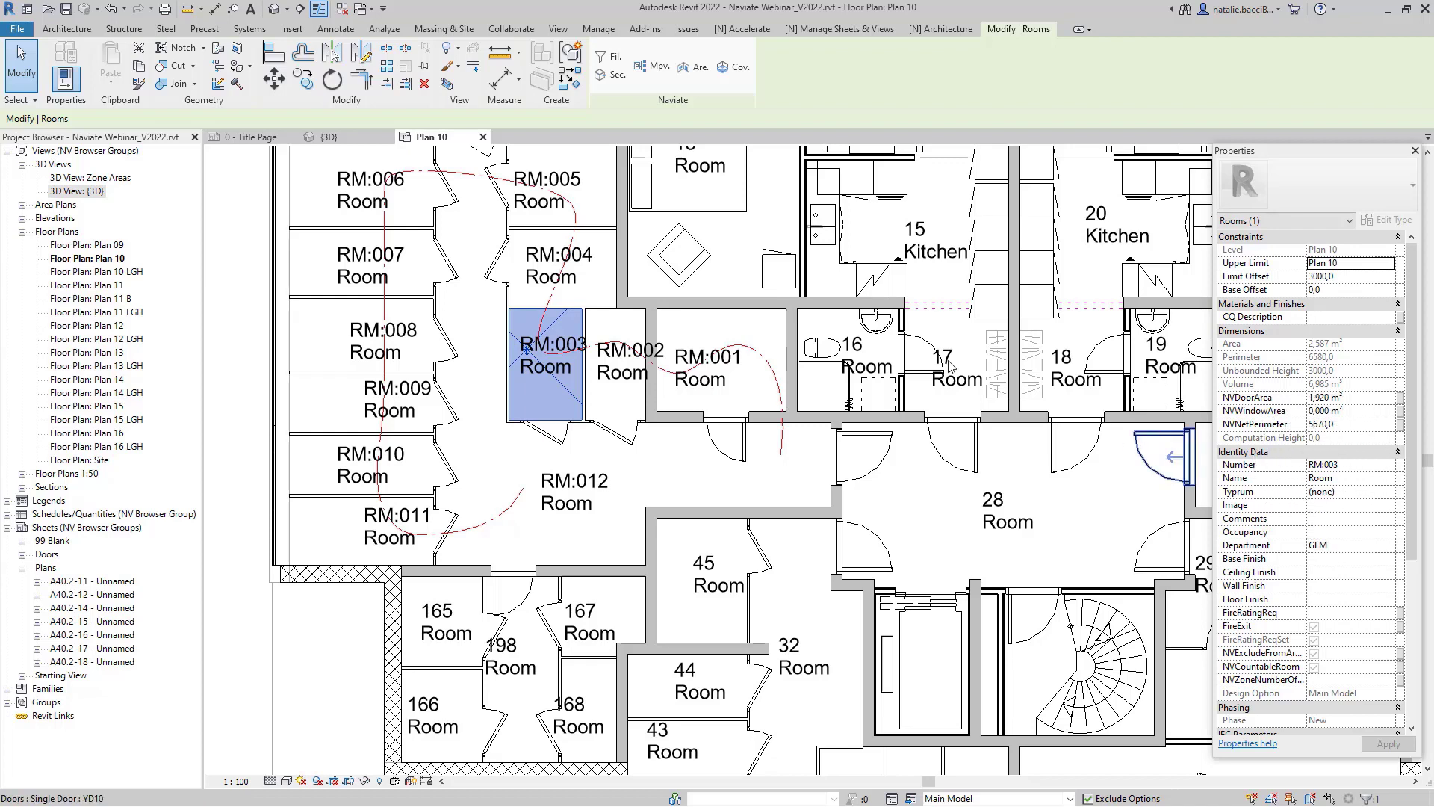
scroll(521, 523, "down", 4)
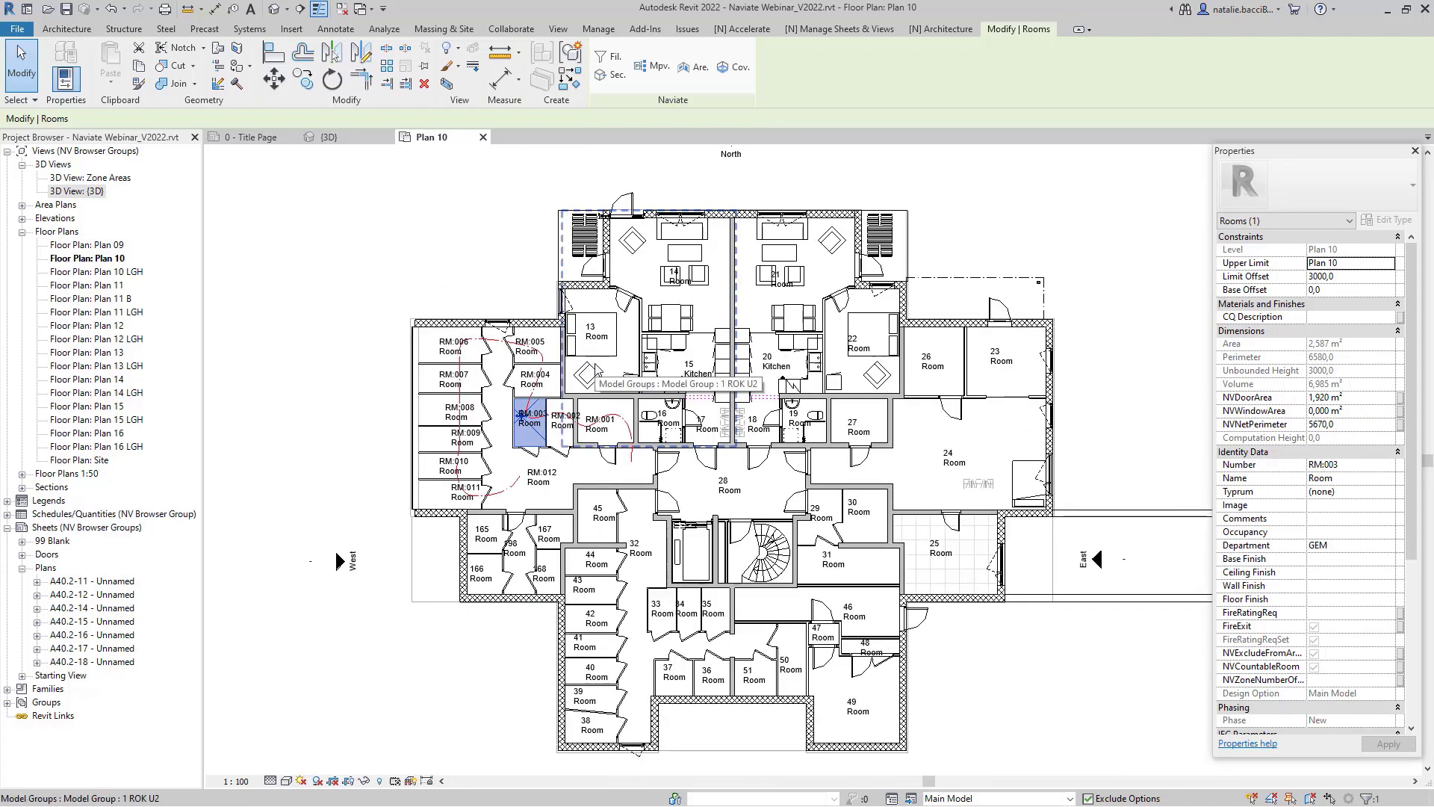
key("Escape")
scroll(539, 451, "up", 1)
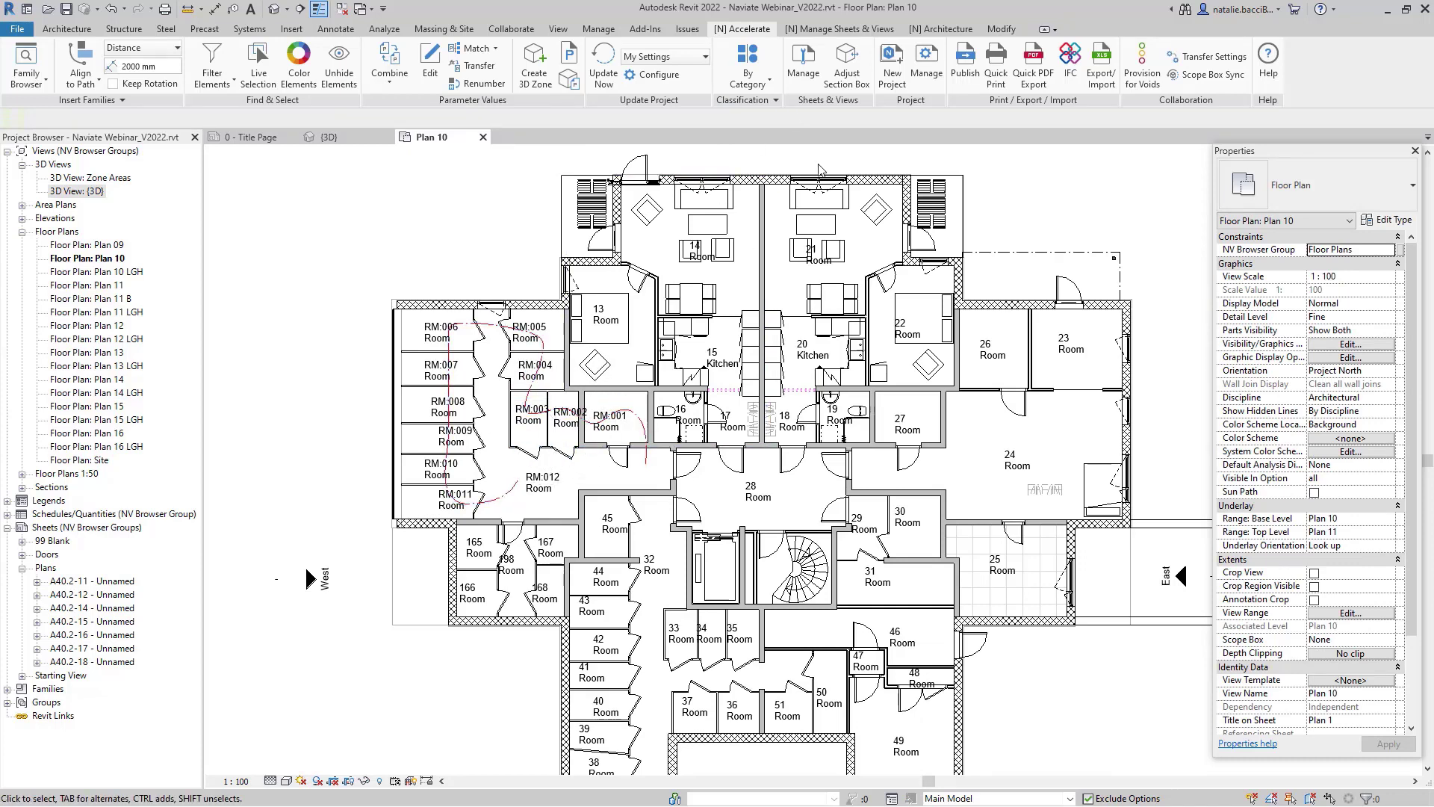
scroll(1087, 729, "down", 1)
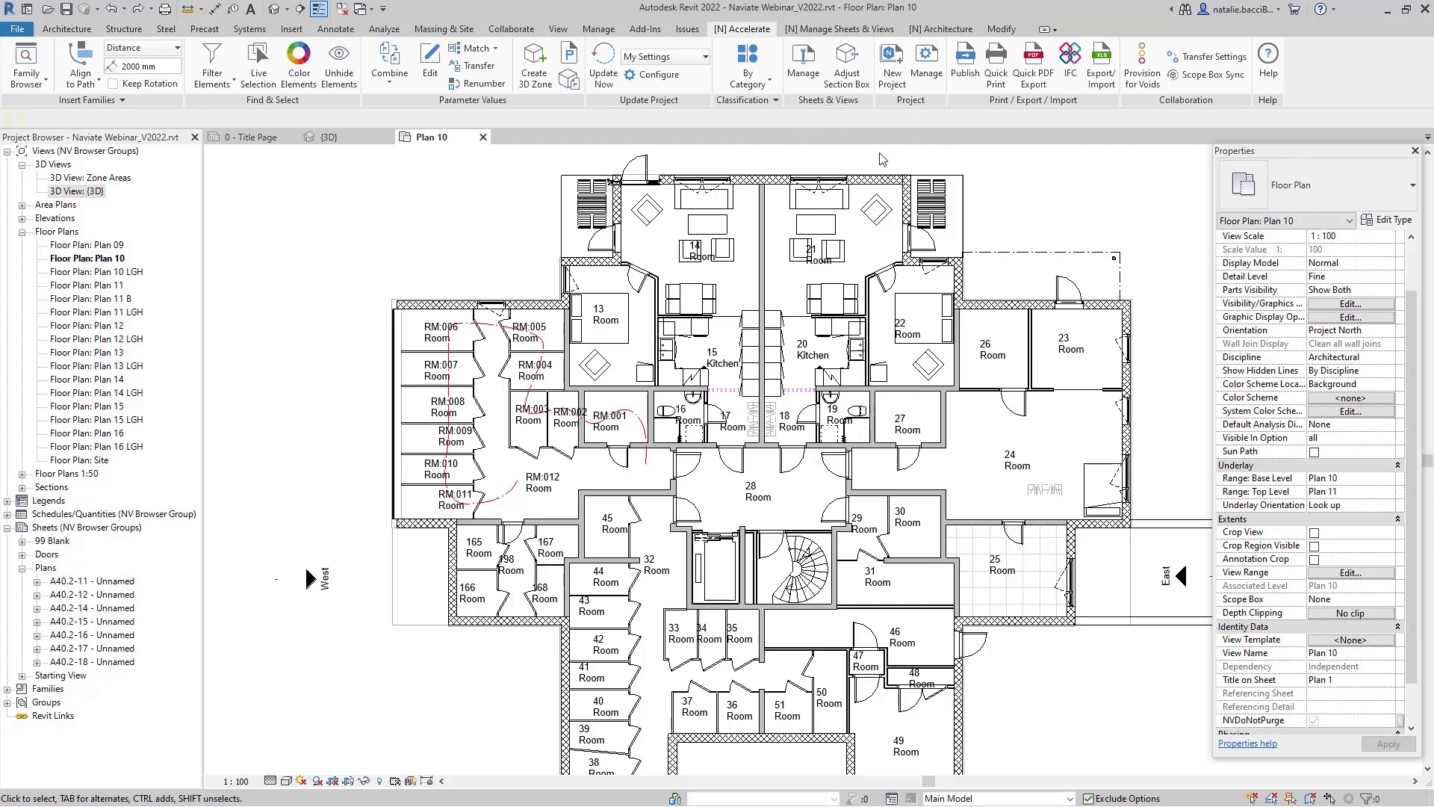
Step: Add the wall gross area as a shared parameter on all walls with Naviate Architecture's Wall Gross Area, and dismiss the report
left_click(930, 30)
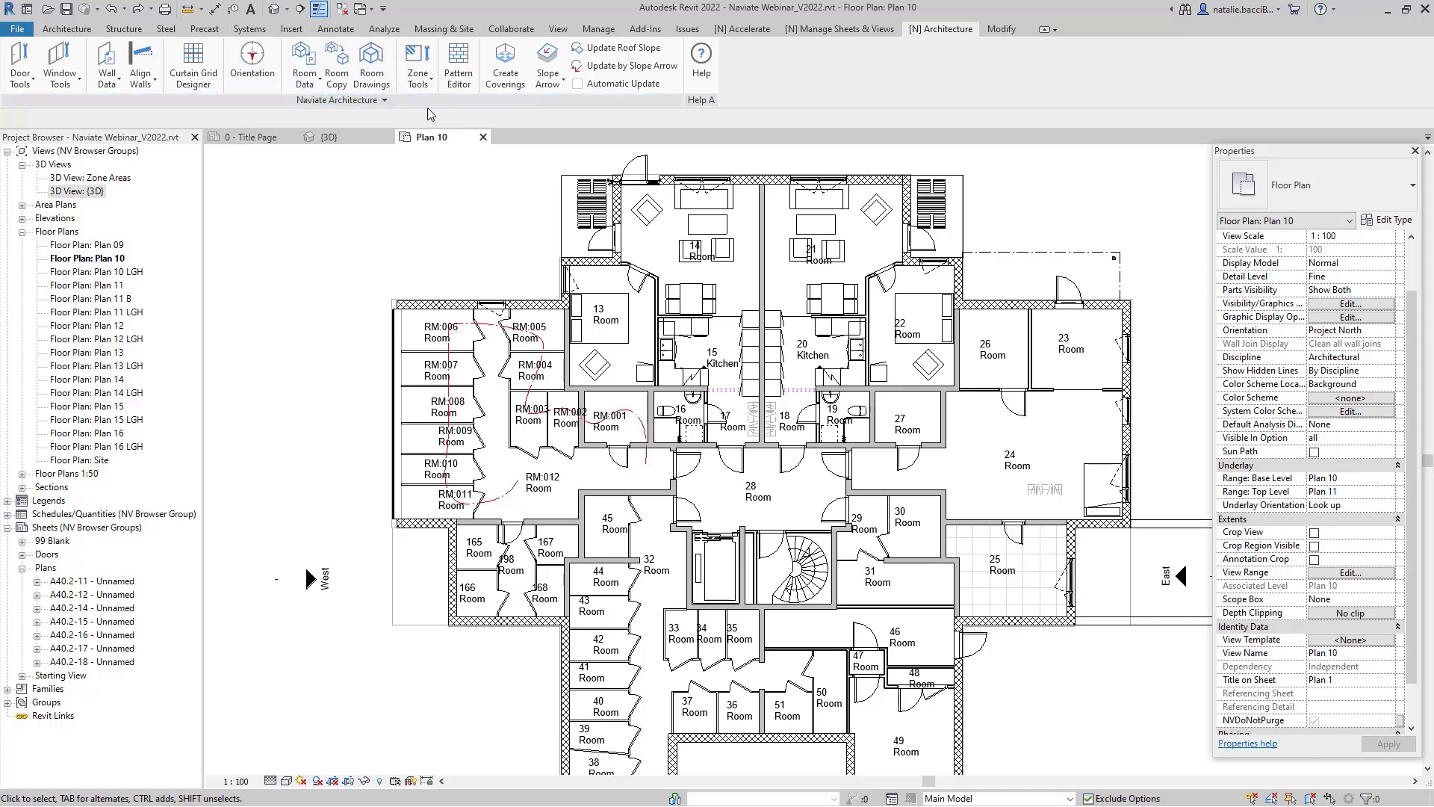
left_click(324, 118)
left_click(113, 87)
left_click(114, 88)
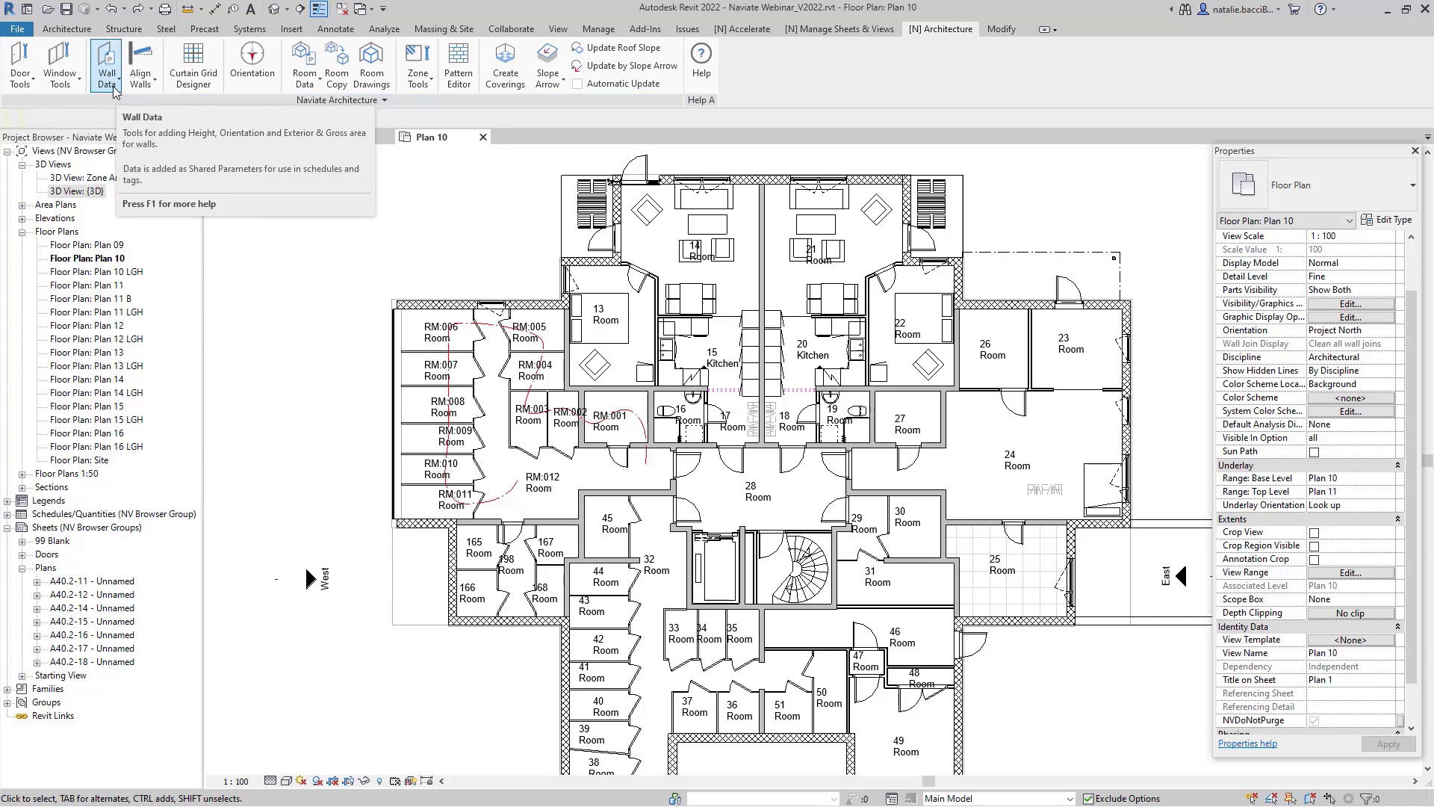
left_click(113, 88)
left_click(114, 88)
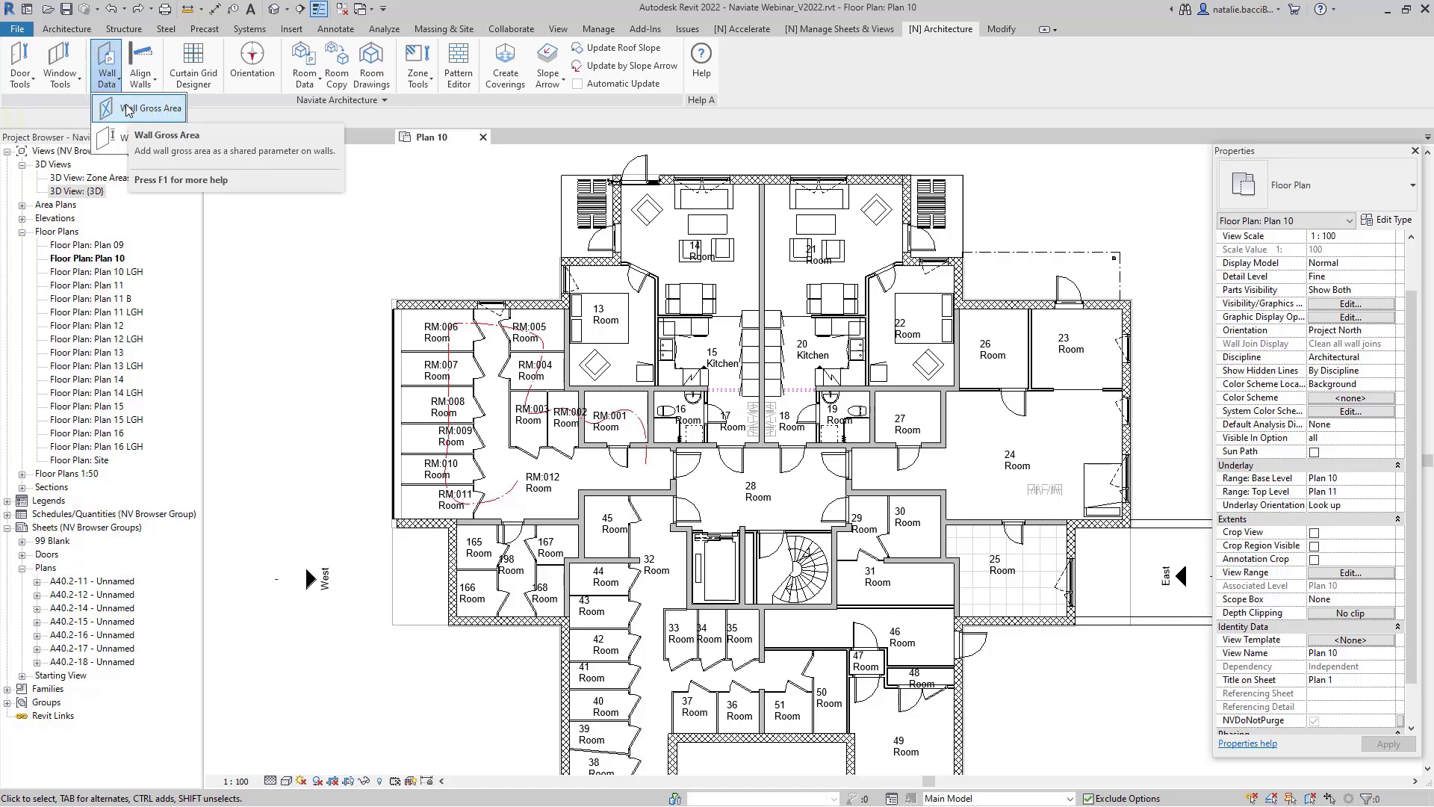
left_click(129, 111)
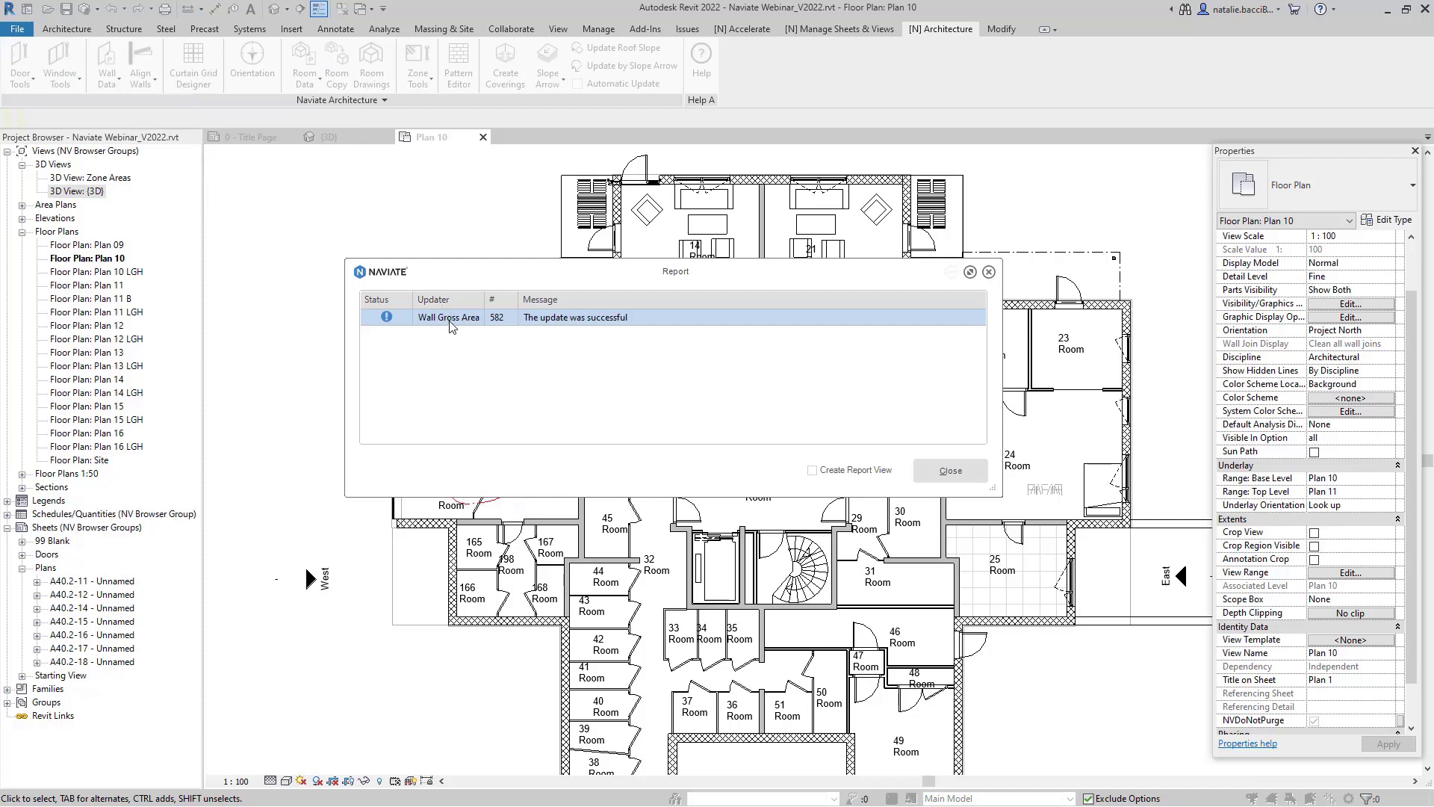
key("ctrl")
key("ctrl")
key("ctrl")
key("ctrl")
left_click(961, 478)
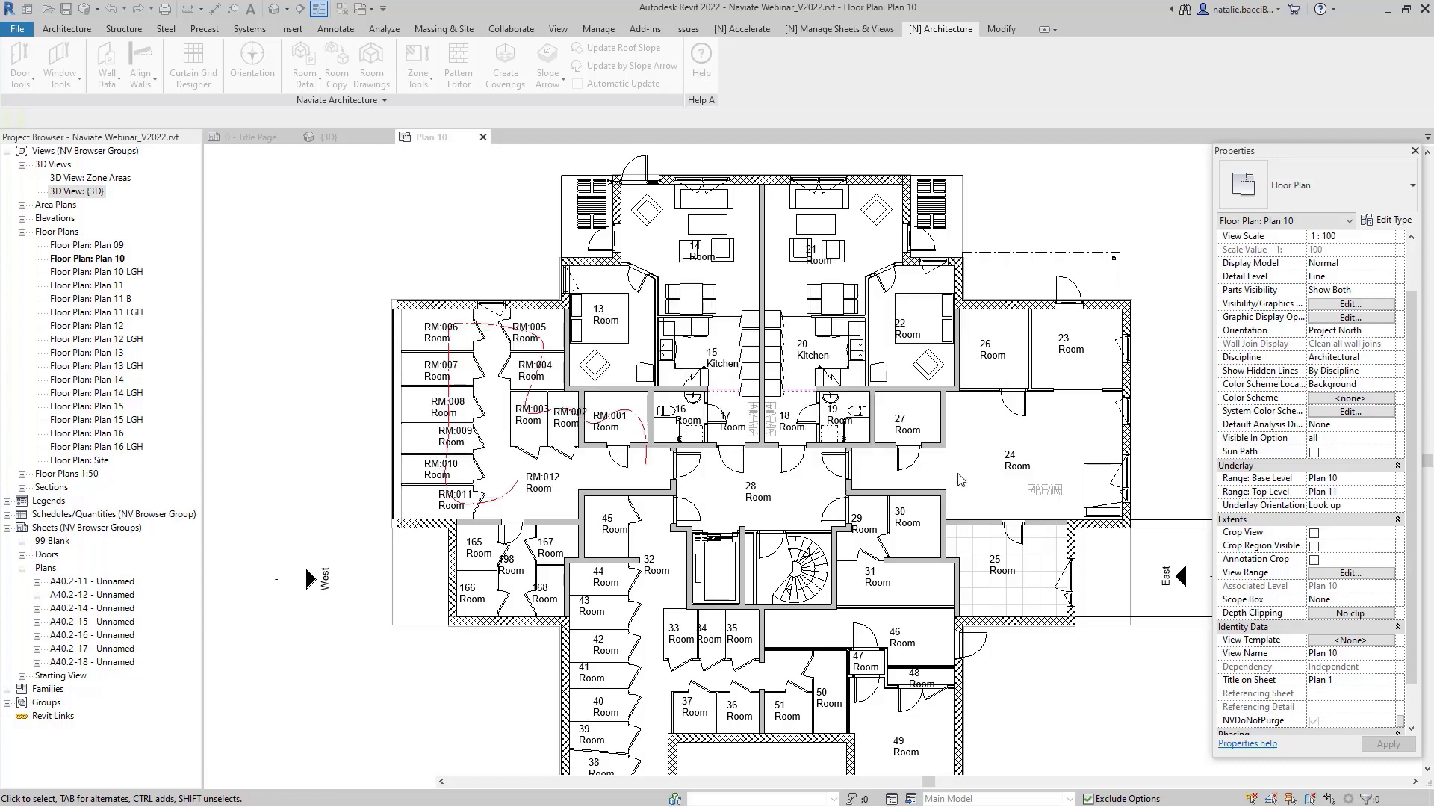
Step: Check NVWallGrossArea in the properties of the short exterior wall between rooms 24 and 25, and clear the selection
scroll(1076, 634, "up", 2)
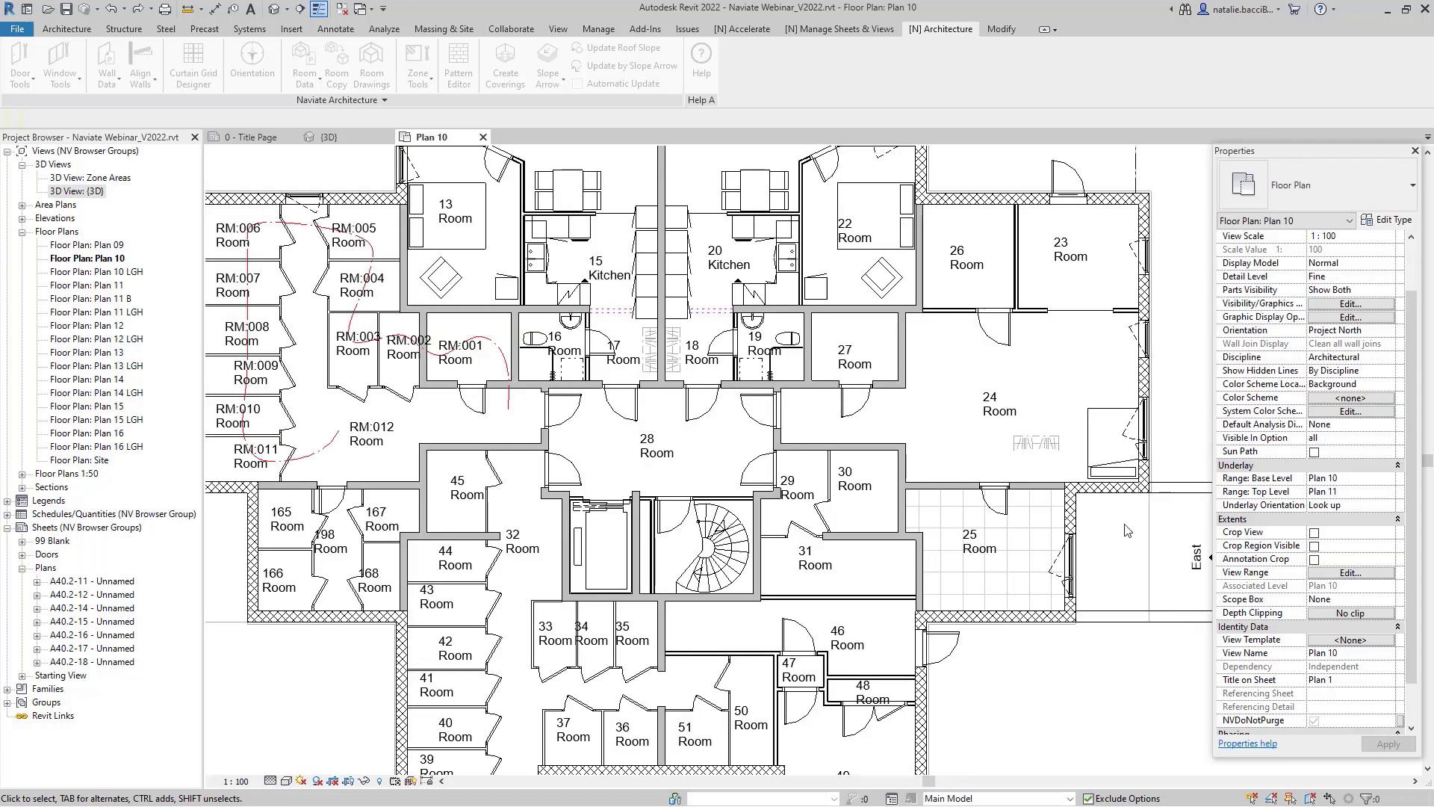
left_click(1118, 496)
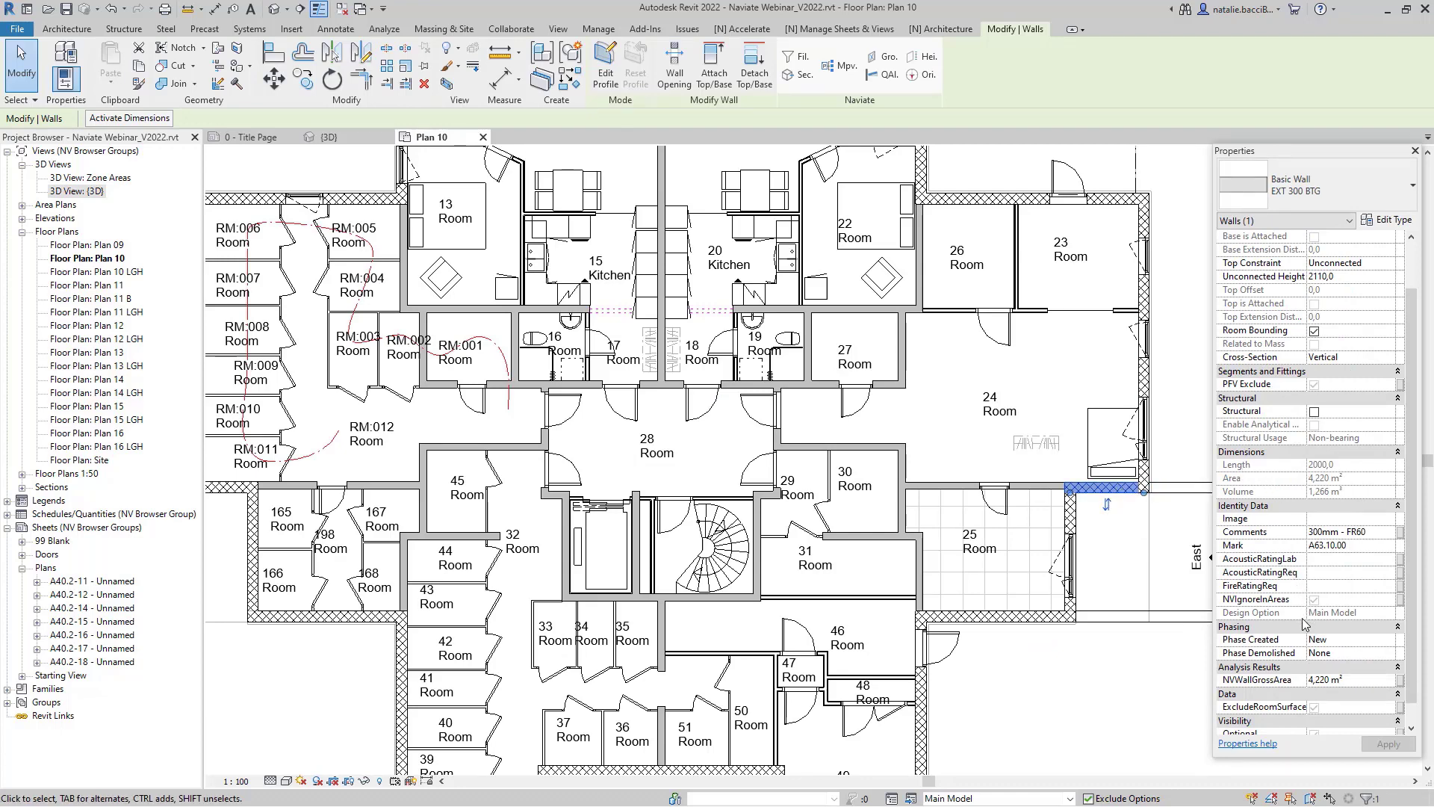
scroll(1304, 629, "down", 1)
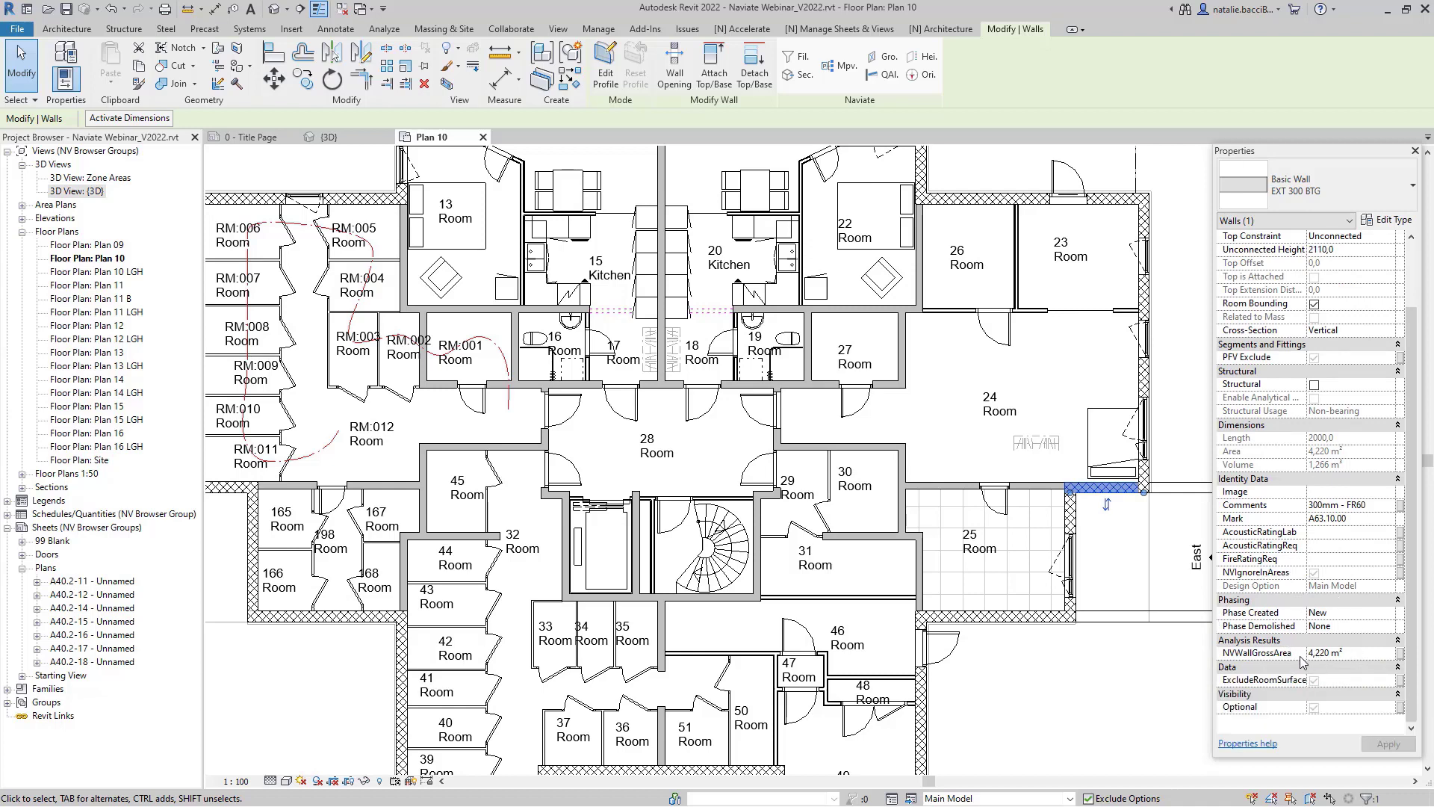
mouse_move(1298, 660)
key("Escape")
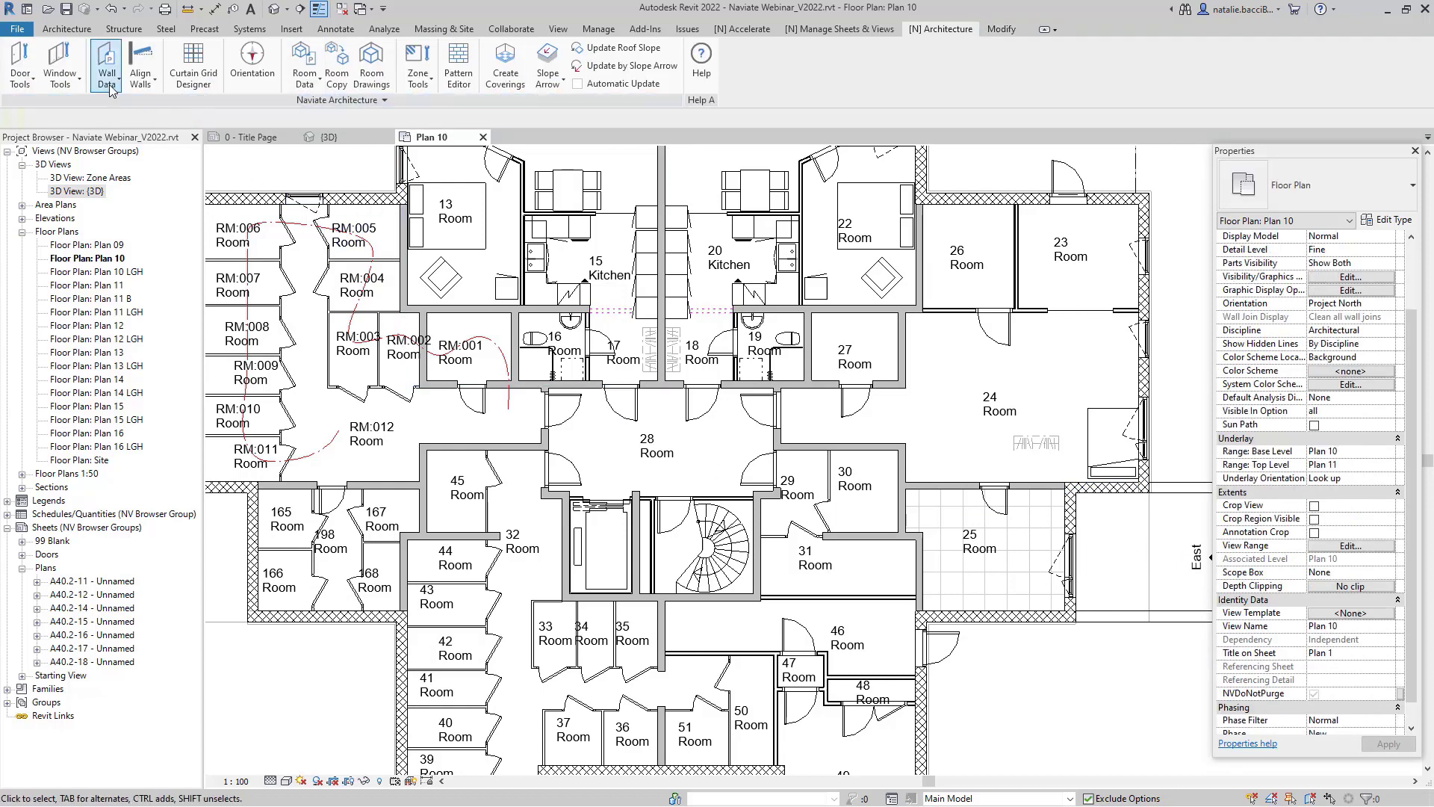
Step: Add the wall height parameter to the walls with Wall Height and dismiss the report
left_click(107, 88)
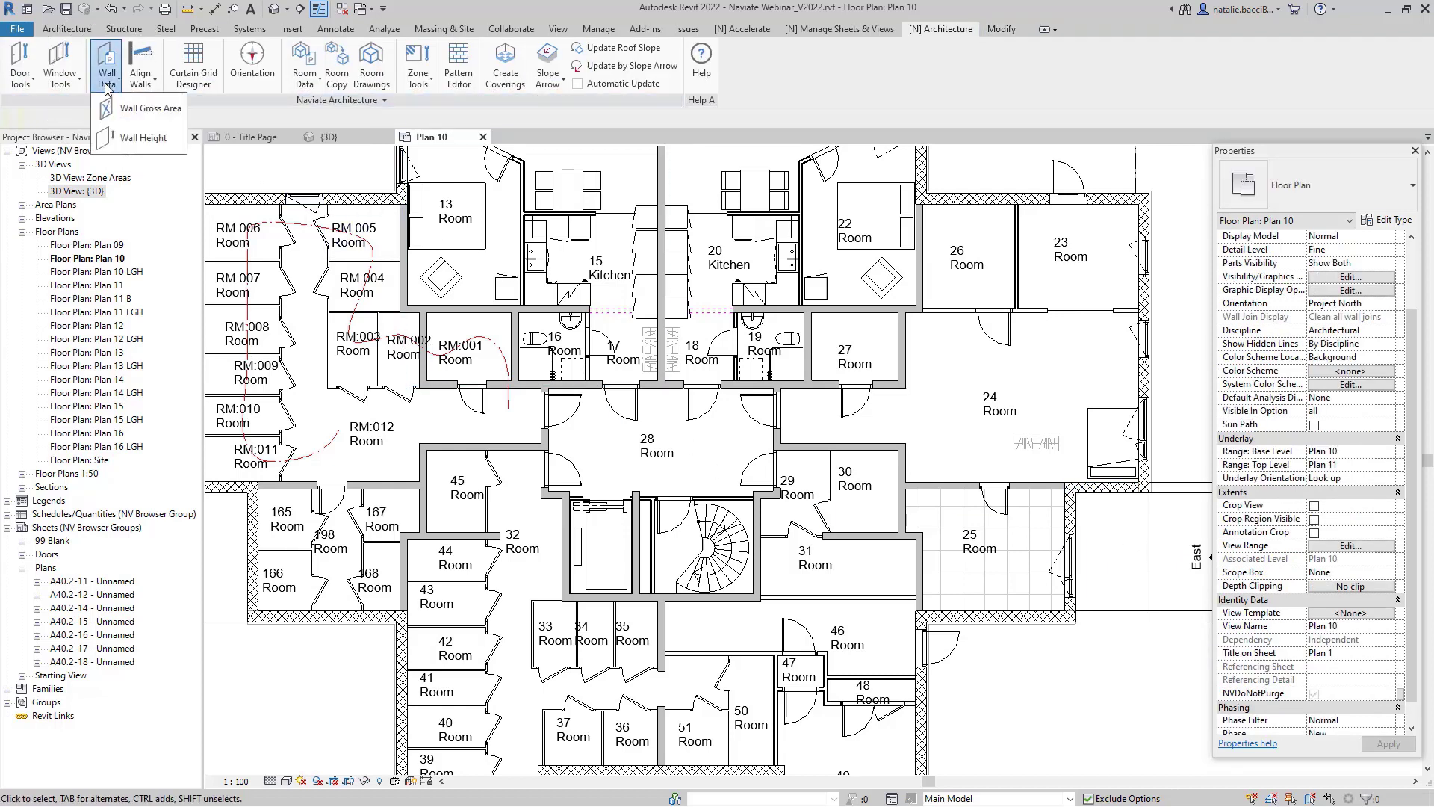
left_click(122, 145)
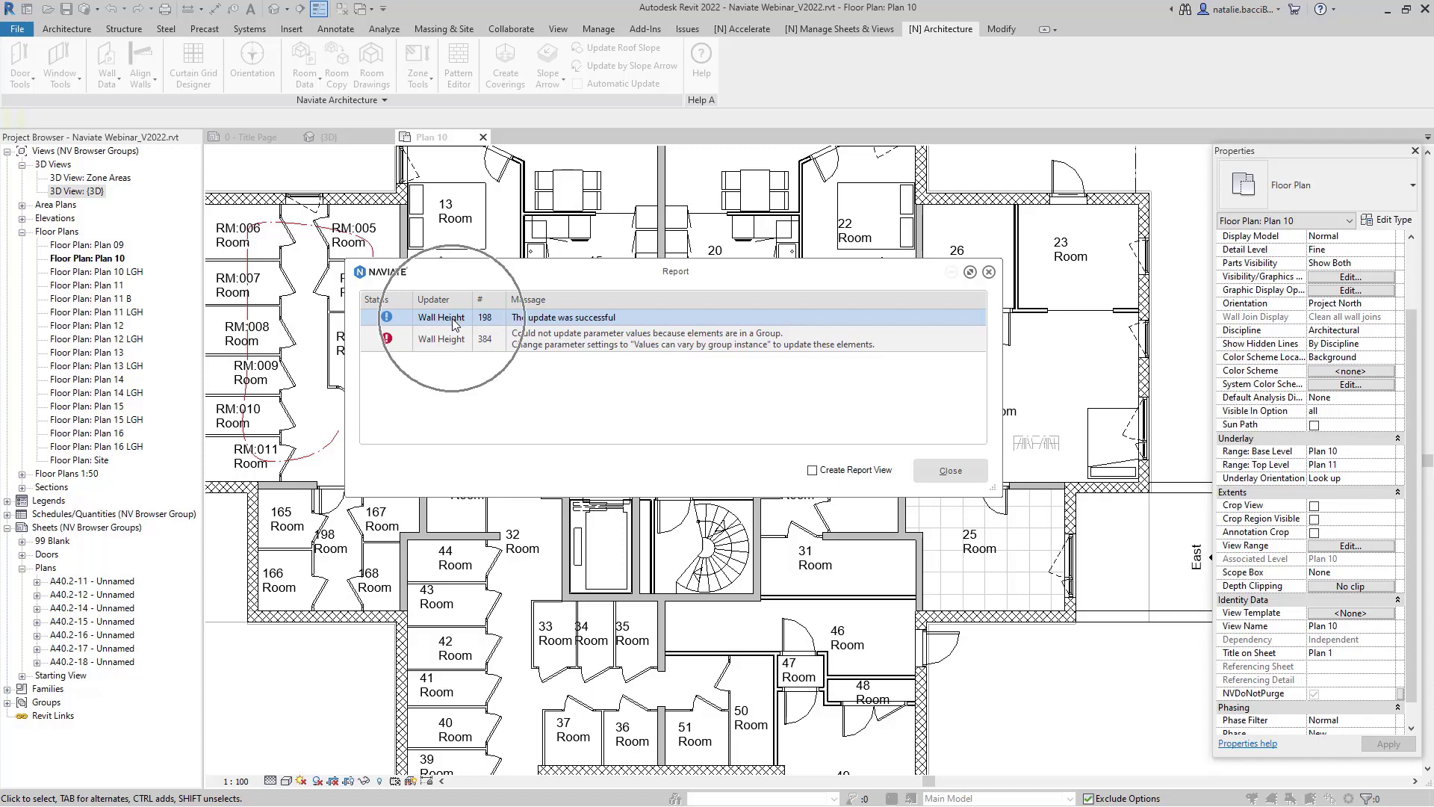
left_click(950, 470)
Step: Check NVWallHeight in the properties of the exterior wall along the south side of room 25, and clear the selection
left_click(1048, 626)
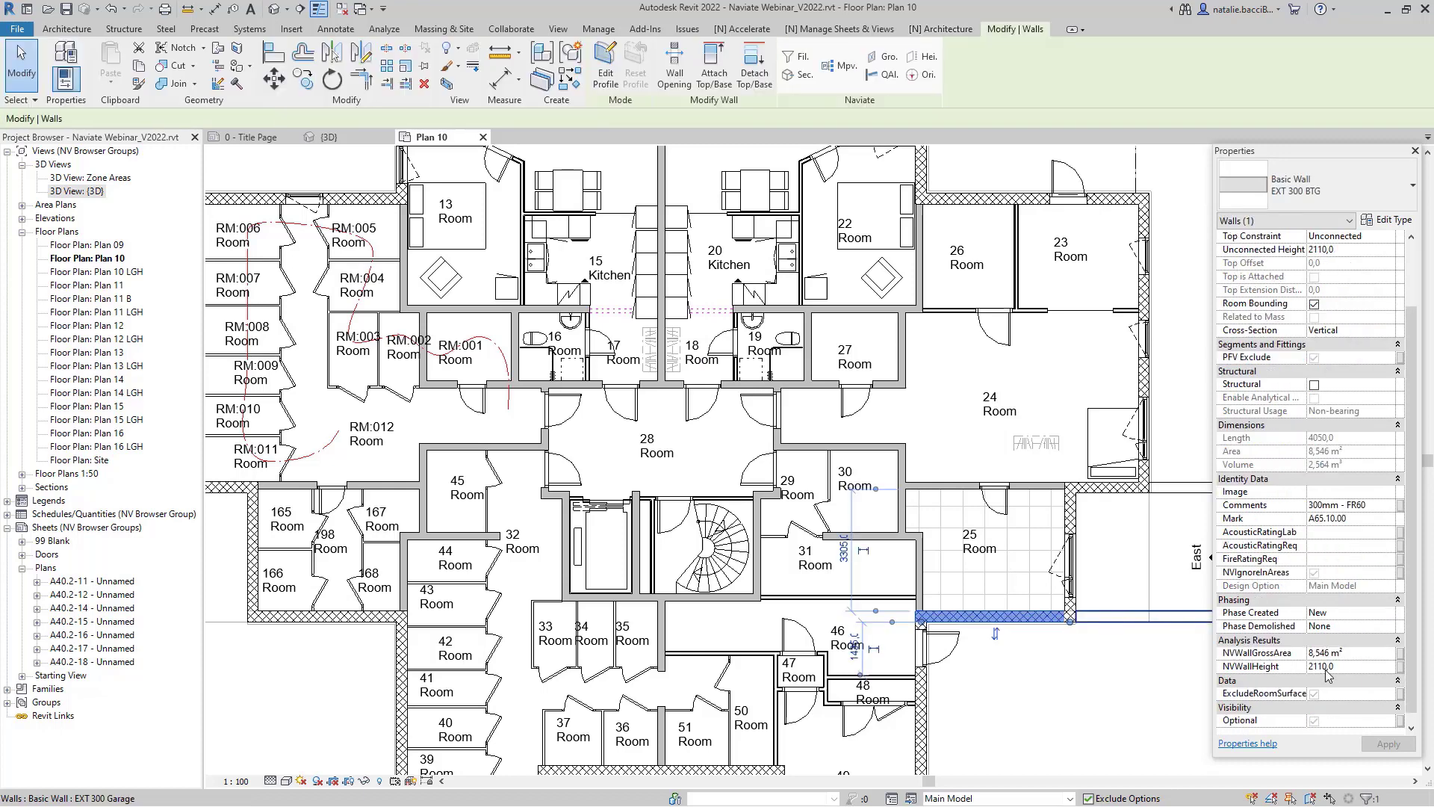
key("ctrl")
key("ctrl")
key("ctrl")
key("ctrl")
key("ctrl")
key("ctrl")
left_click(1105, 672)
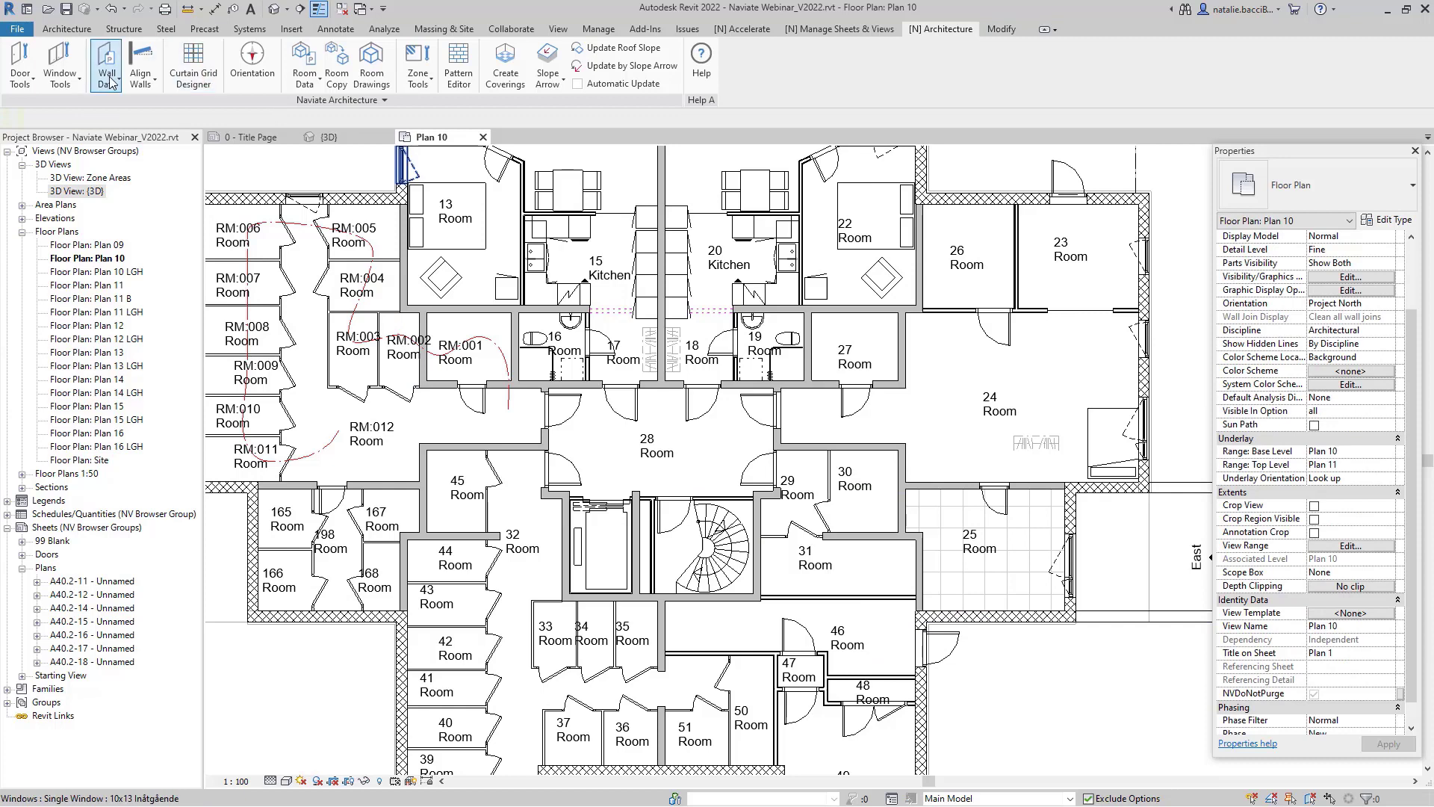
left_click(147, 88)
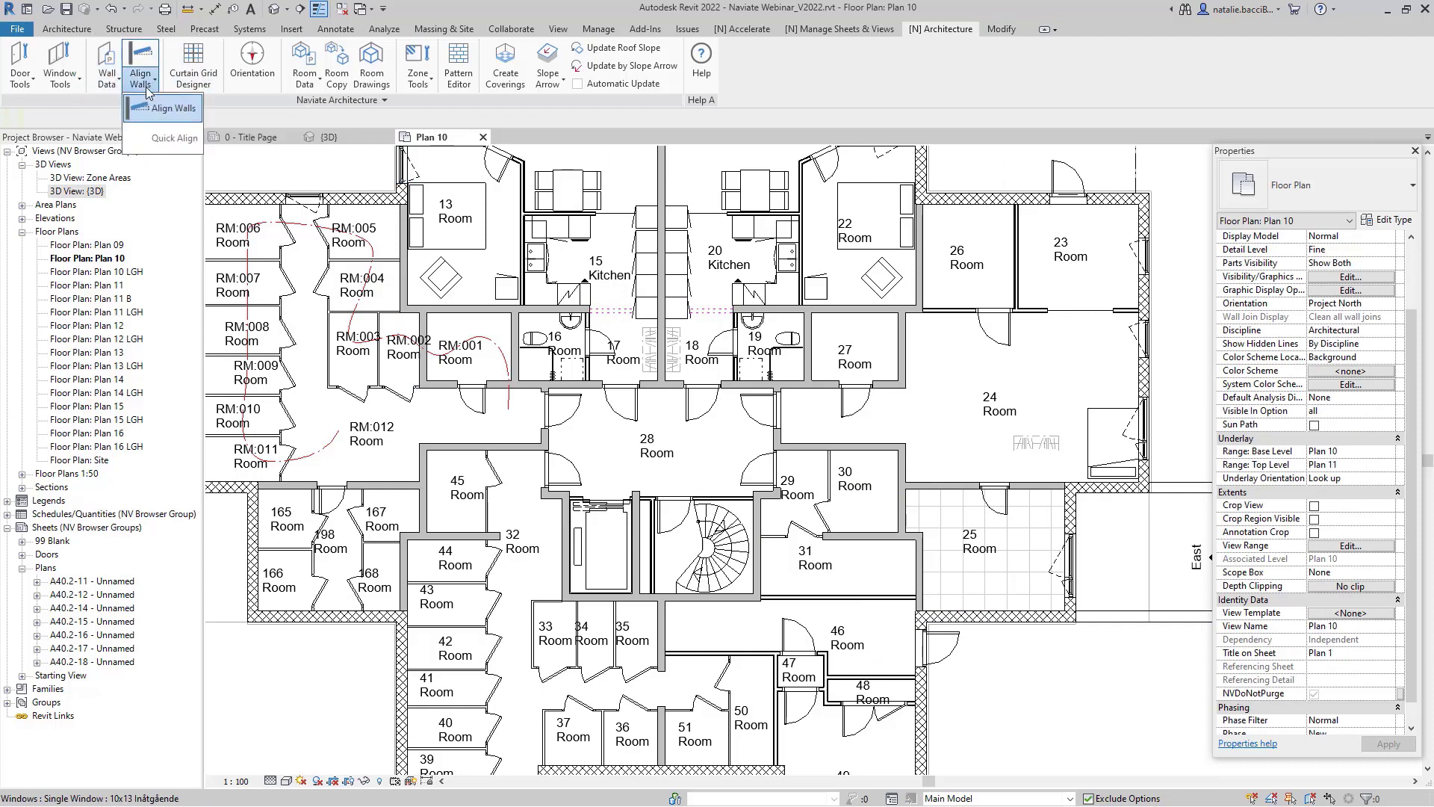
left_click(114, 84)
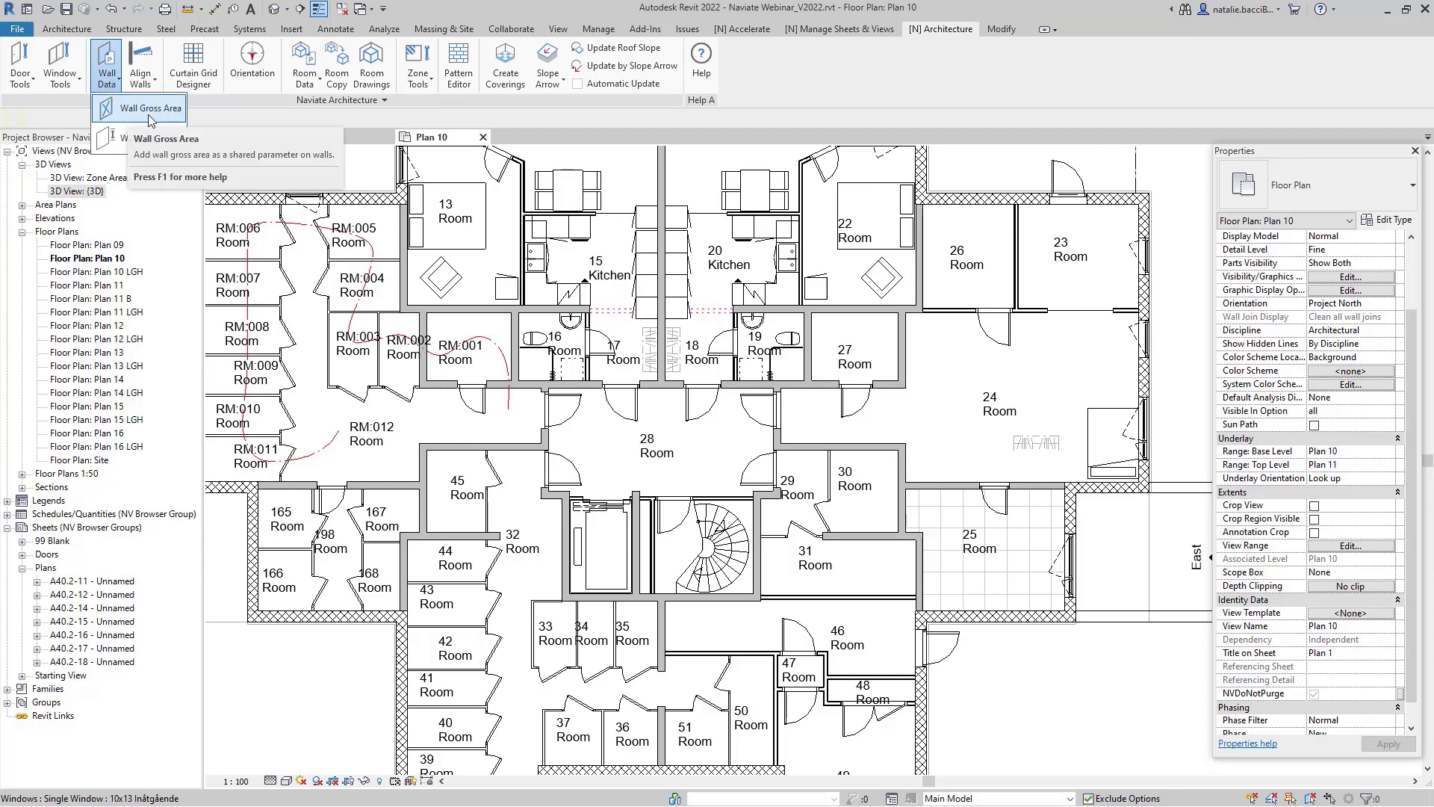
left_click(1085, 725)
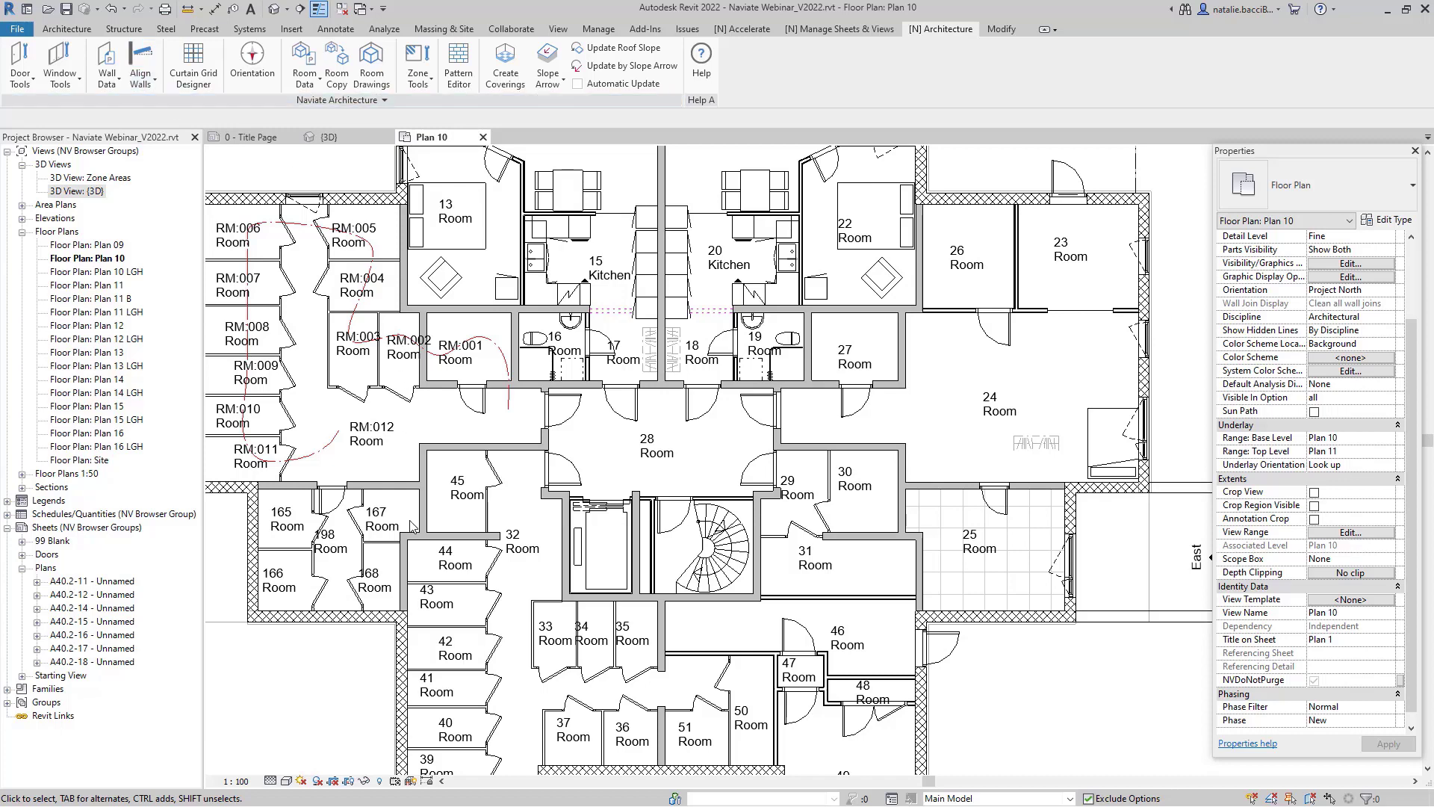
Step: Start Align Walls for the slanted wall between rooms 38 and 39, using Revit Internal Coordinates as the reference
scroll(472, 527, "down", 3)
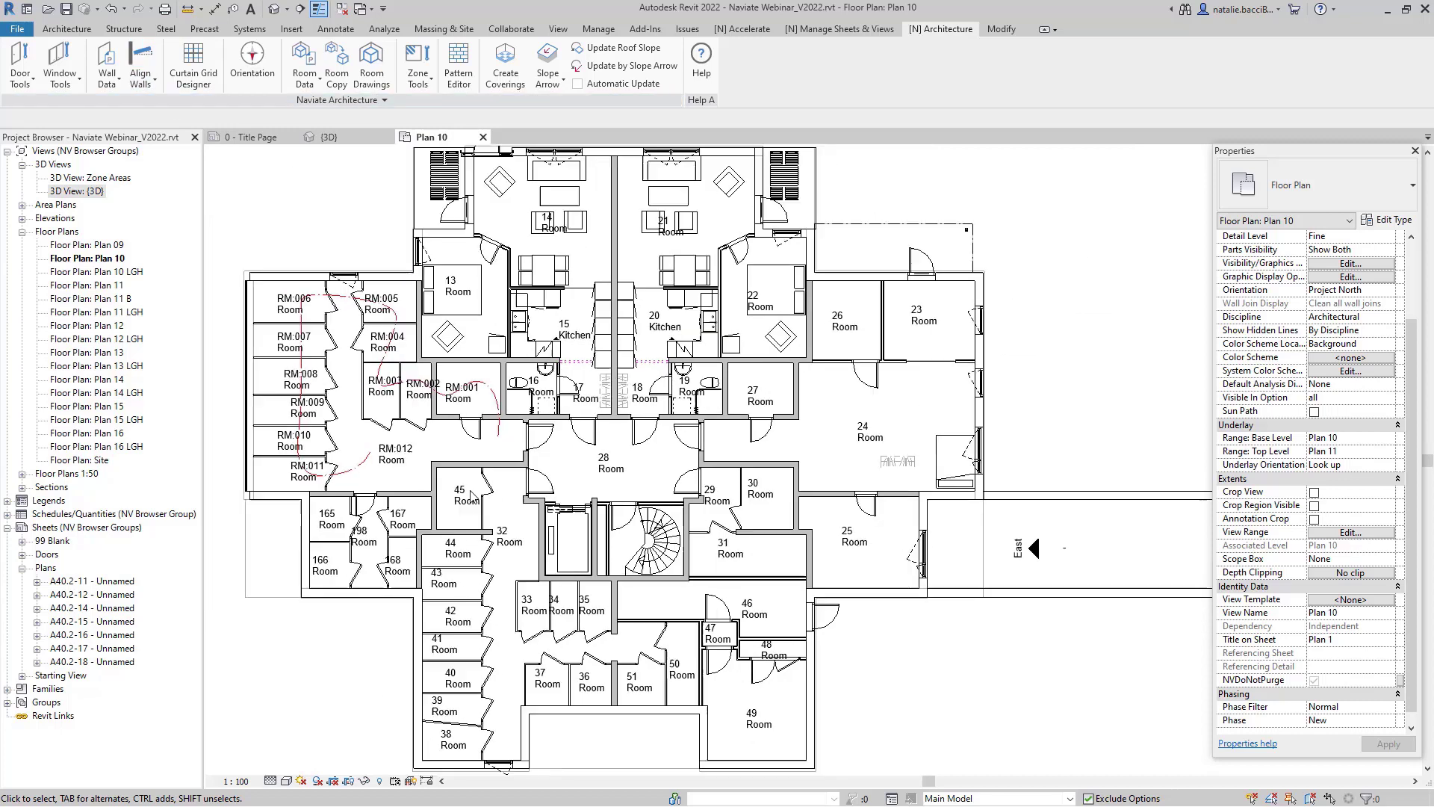
scroll(458, 667, "up", 3)
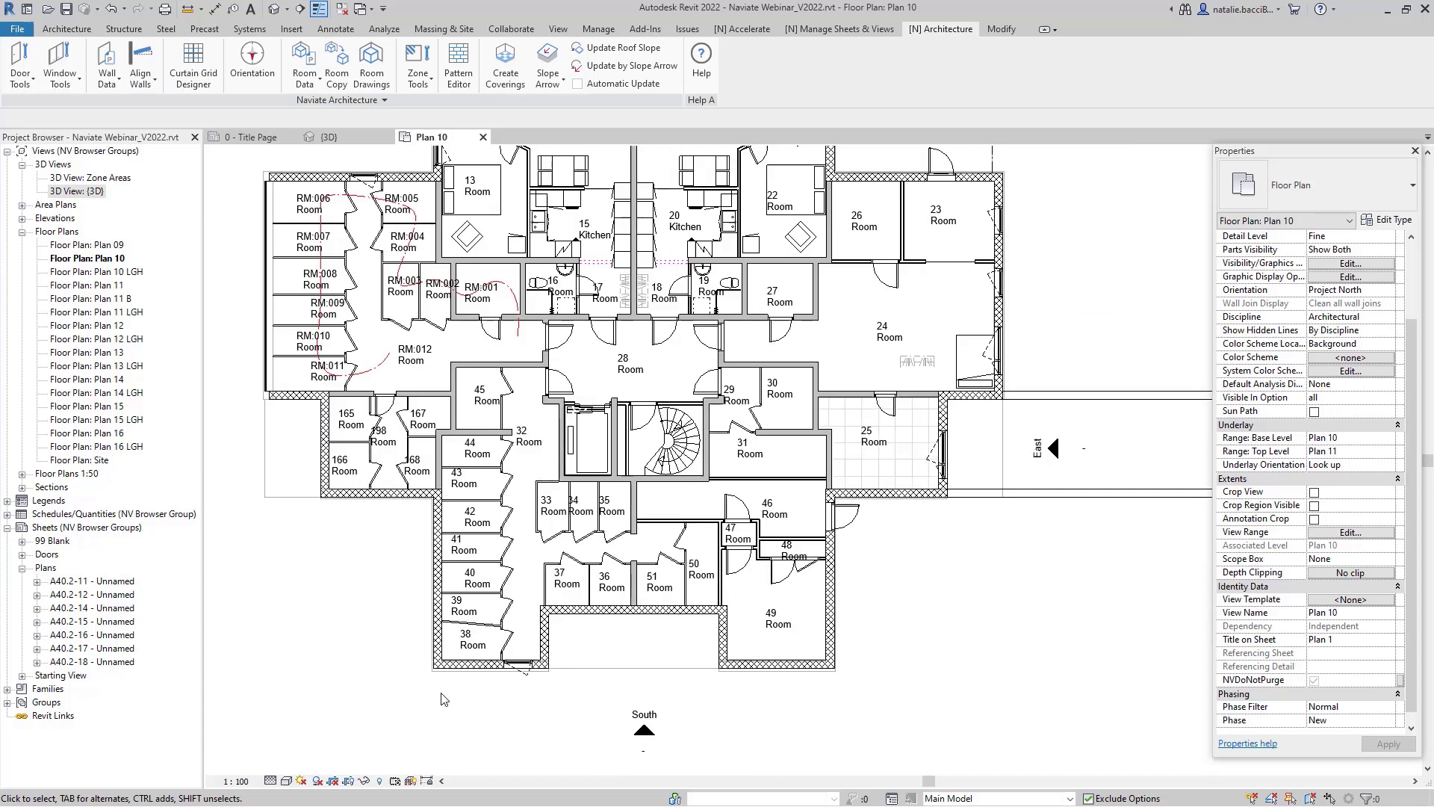
scroll(458, 667, "up", 4)
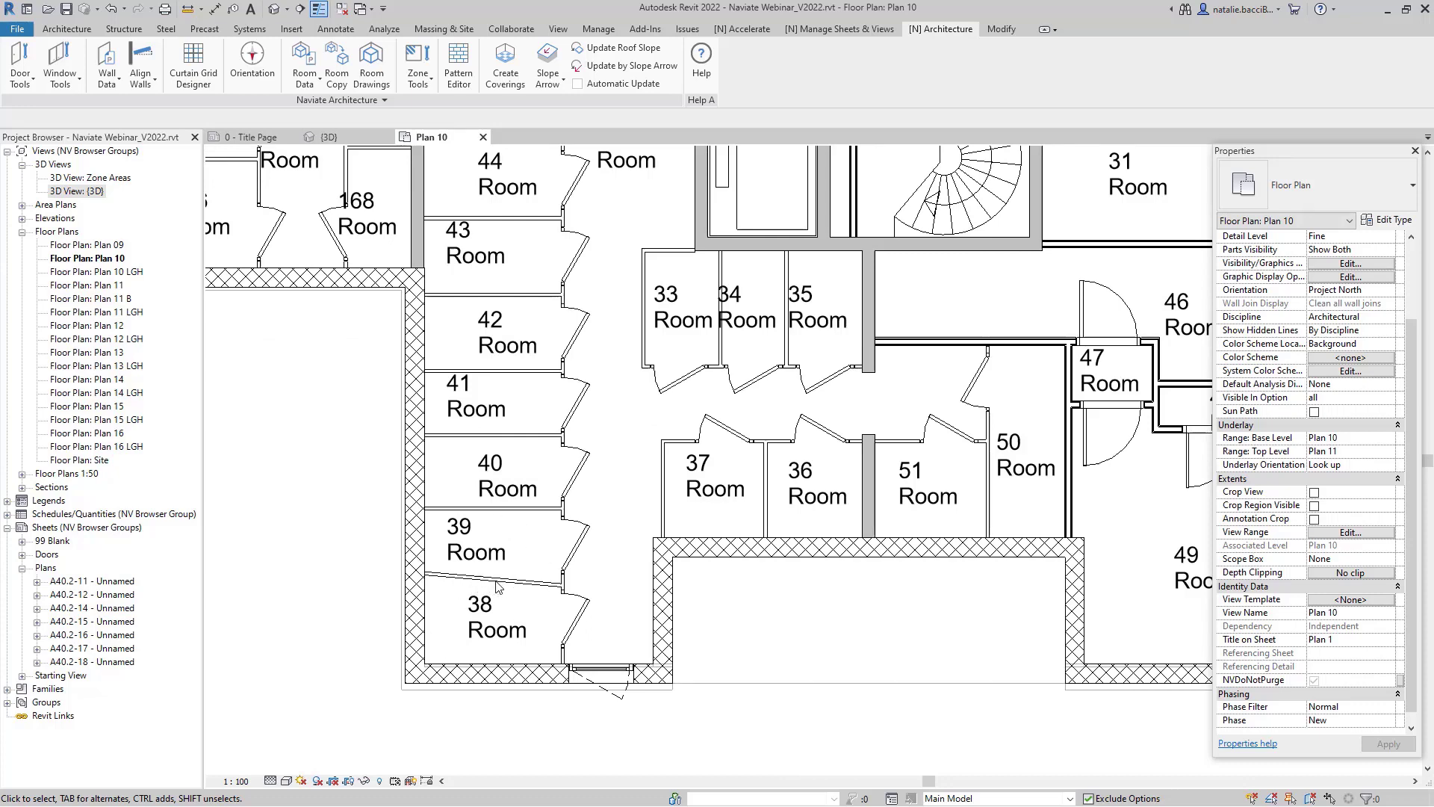
left_click(536, 583)
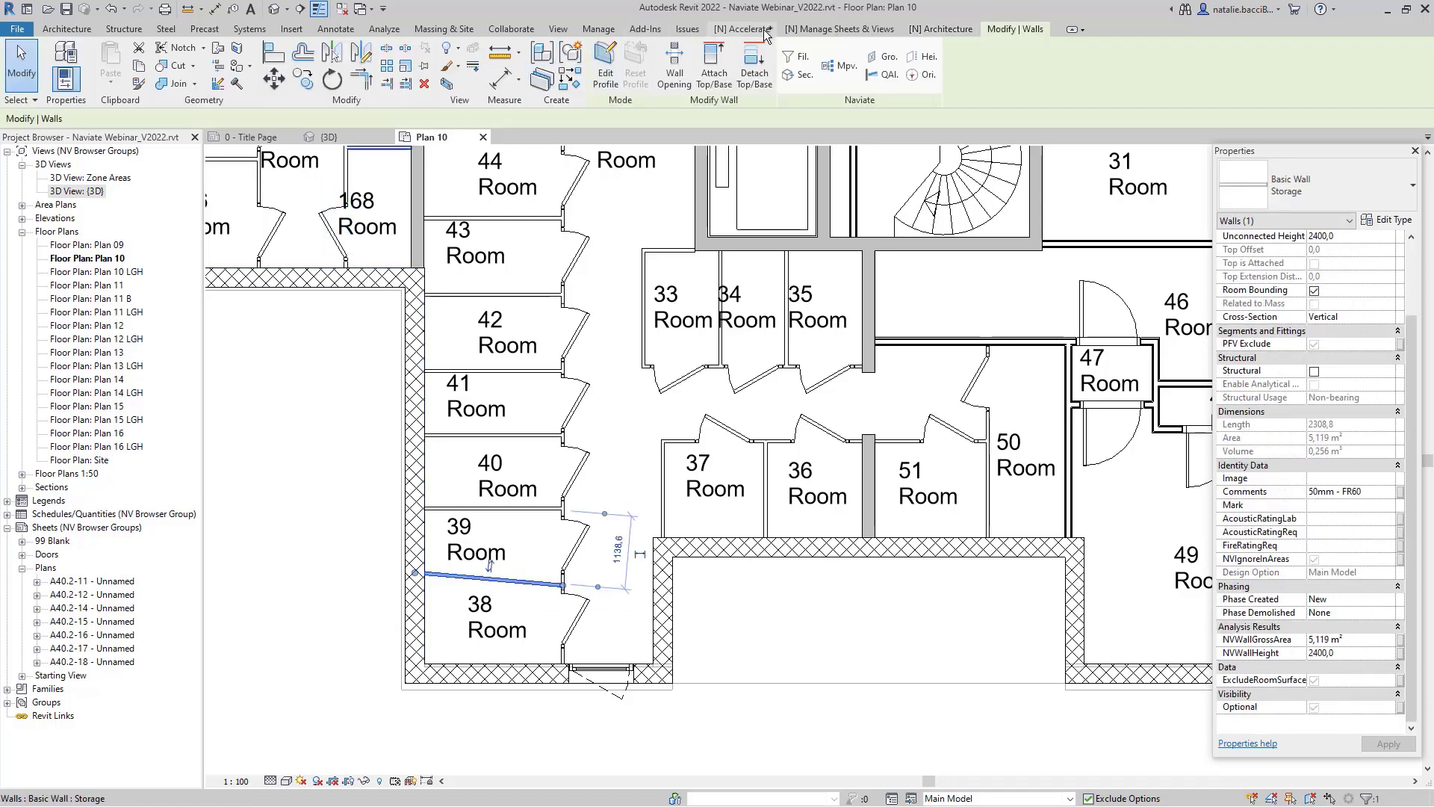
left_click(953, 31)
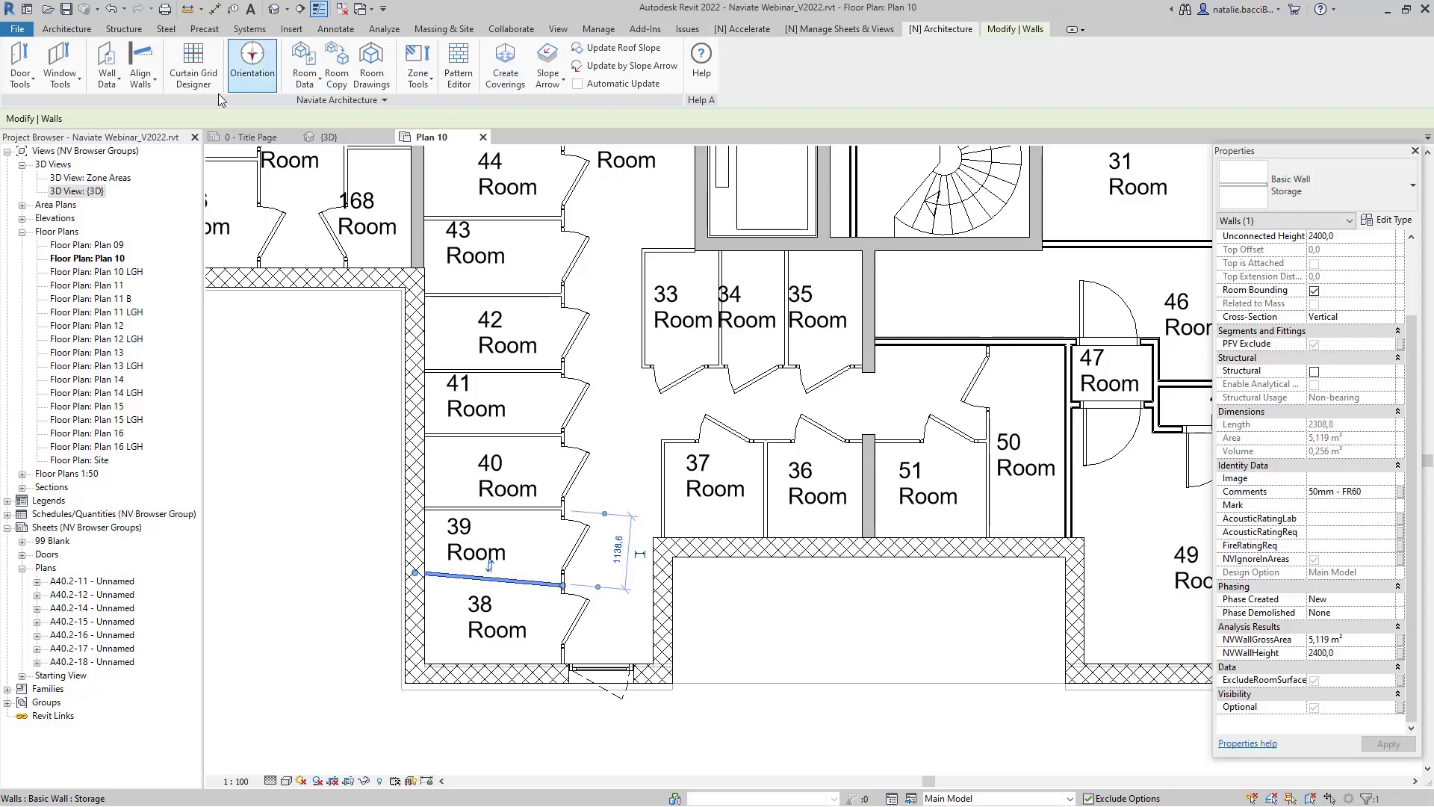
left_click(153, 86)
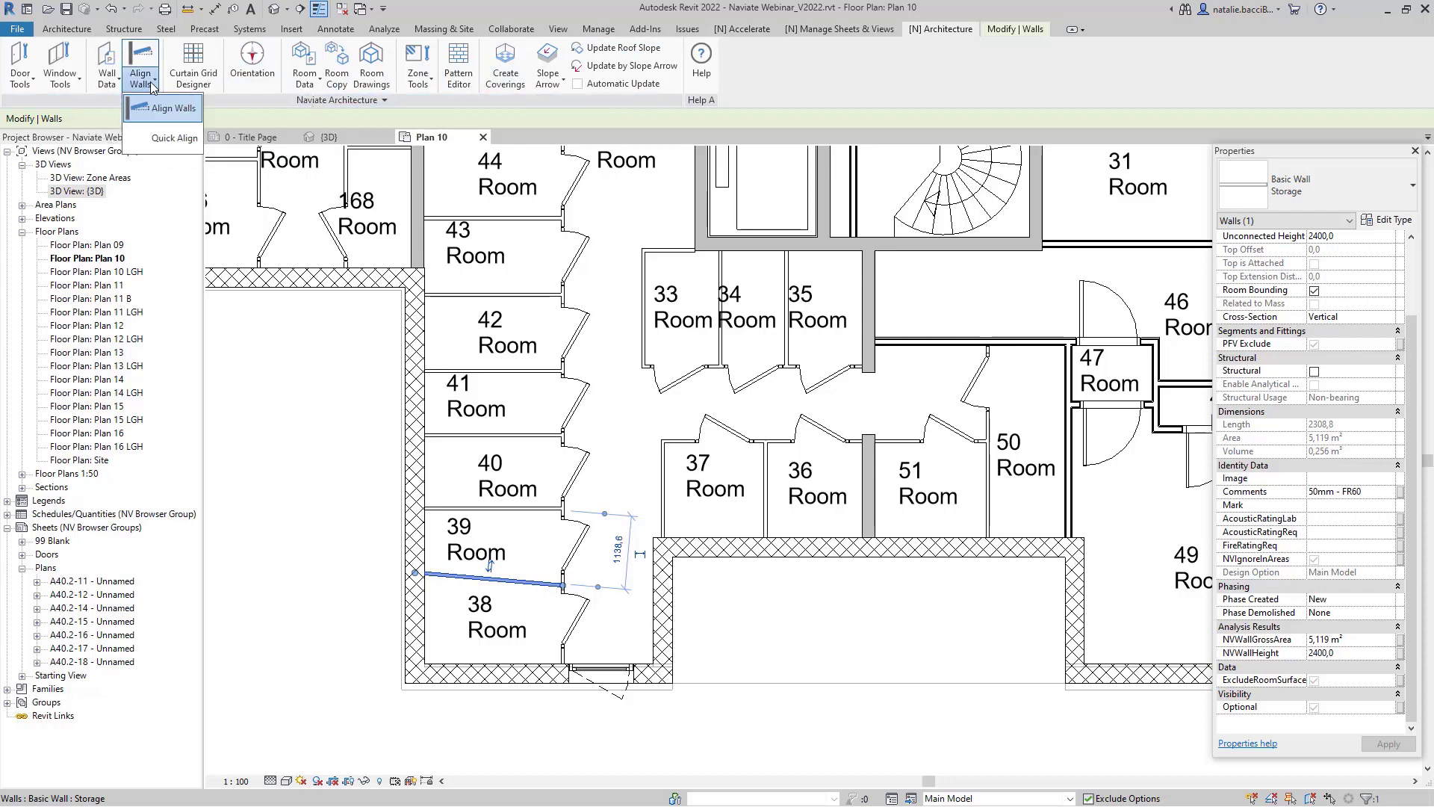
left_click(163, 106)
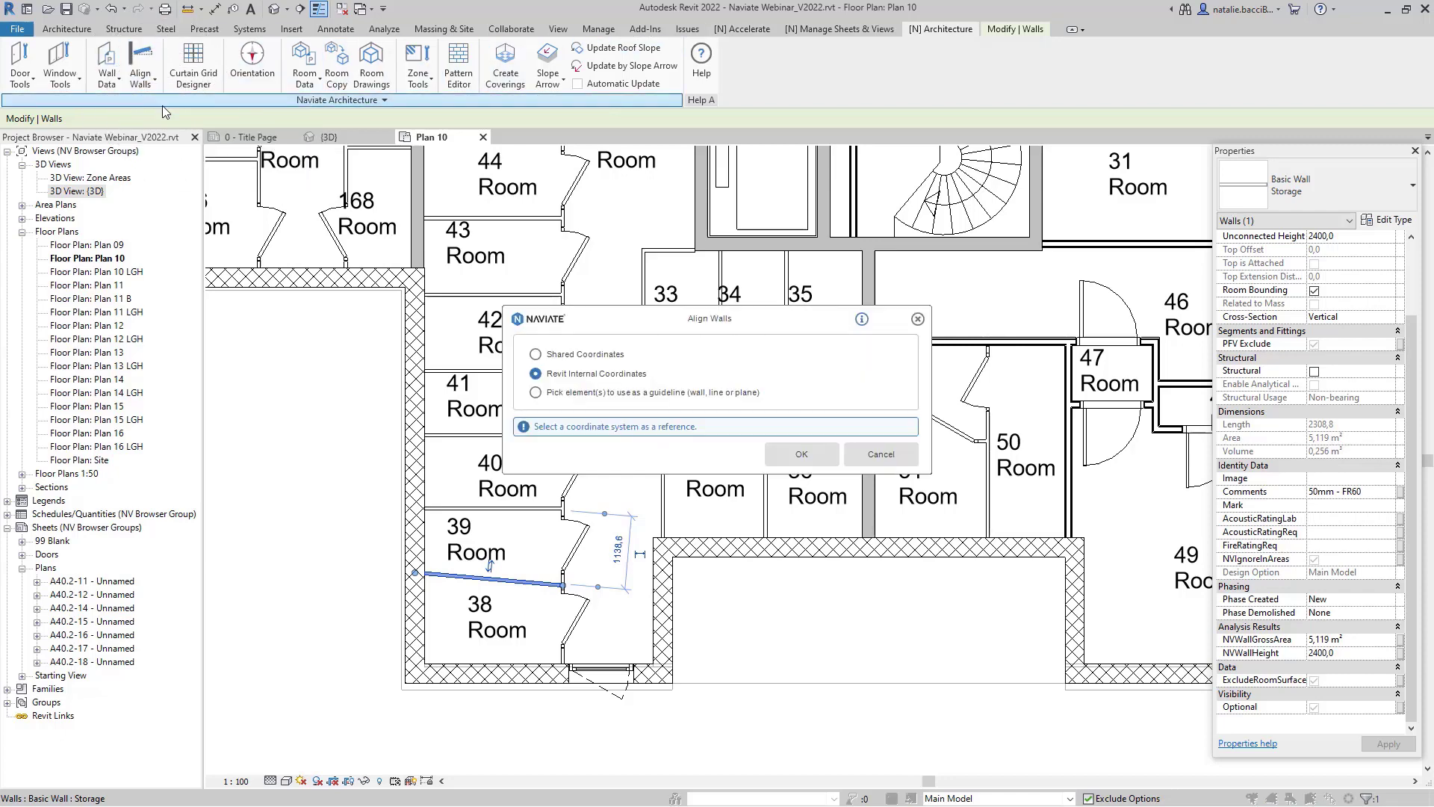
left_click_drag(620, 338, 402, 272)
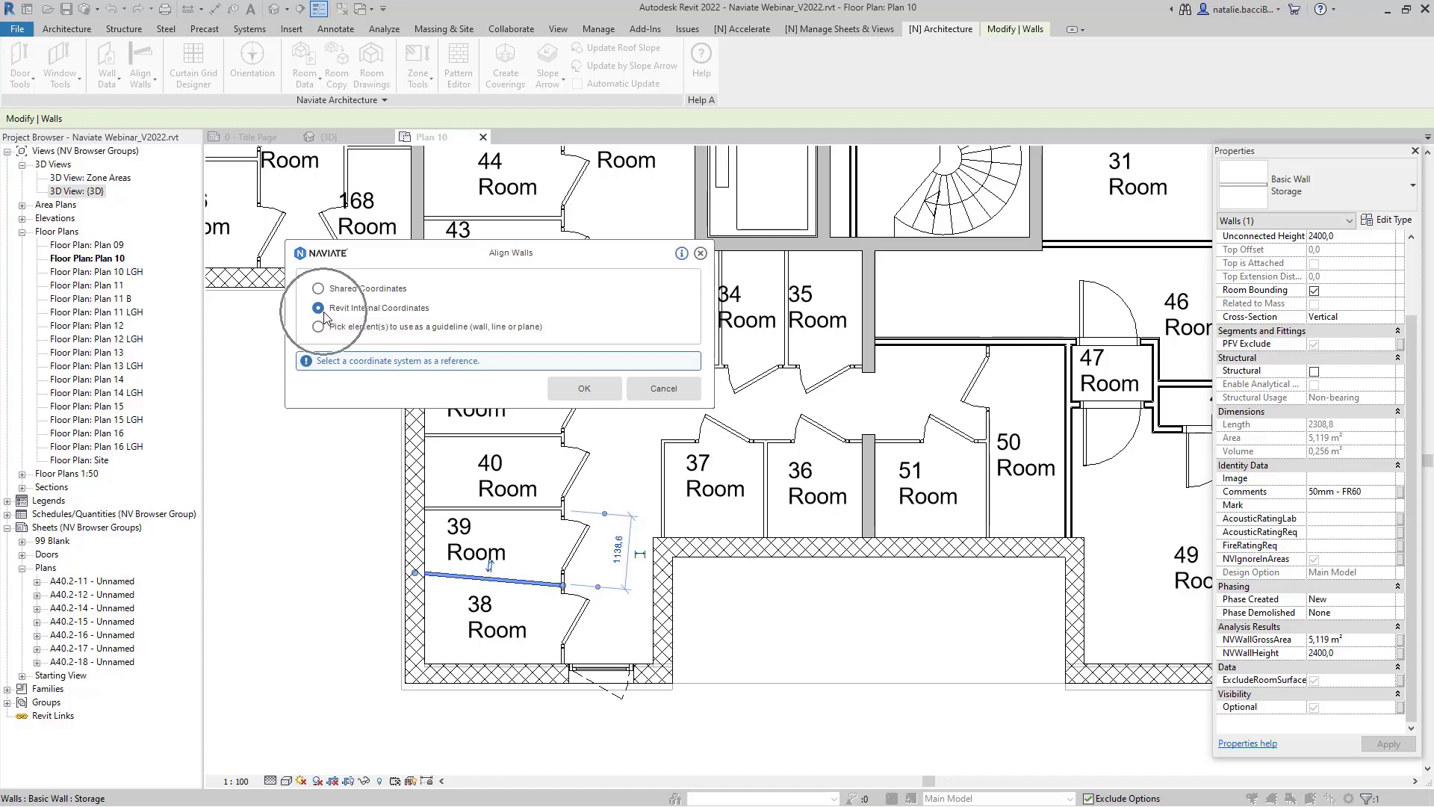
left_click(575, 392)
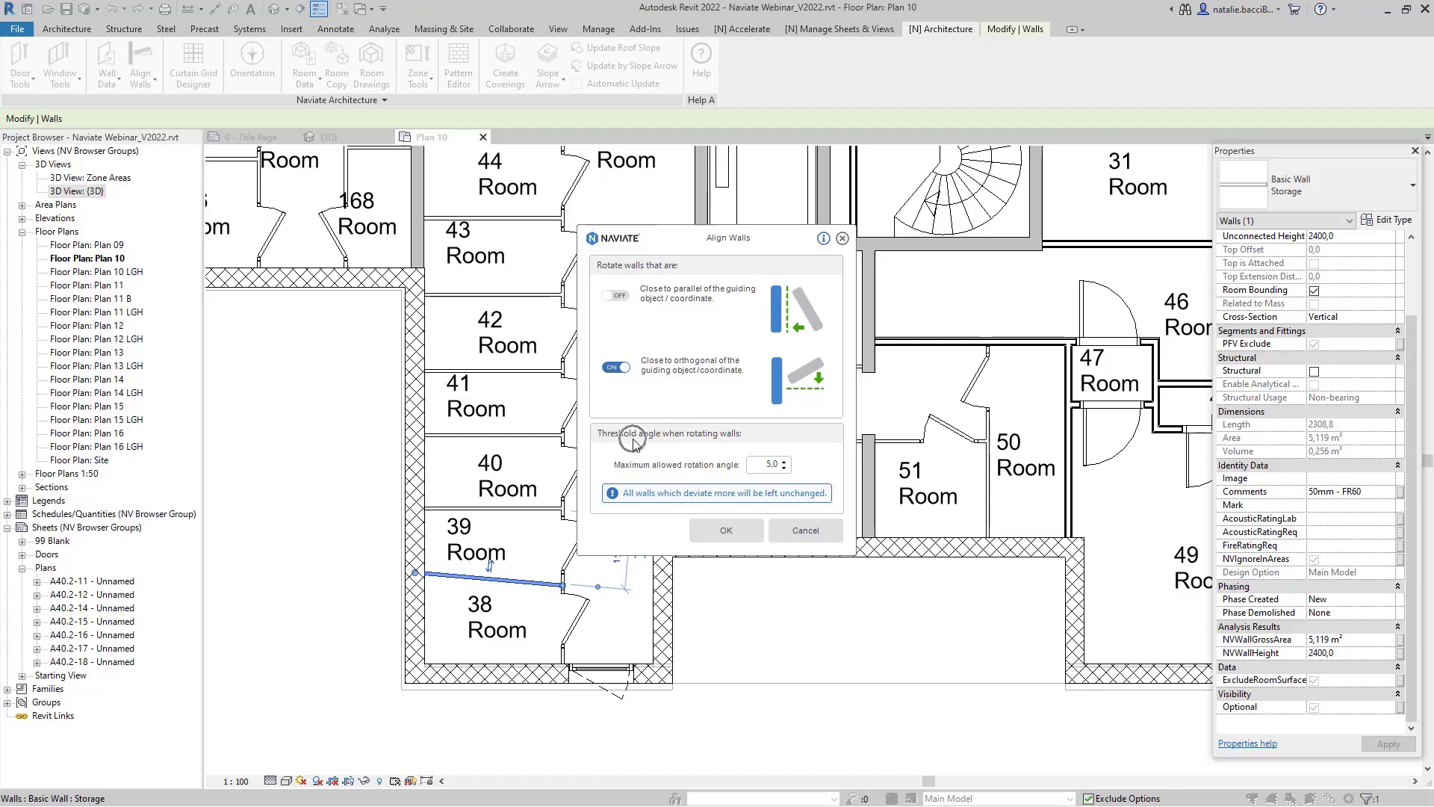
Step: Set the maximum allowed rotation angle to 5 for walls close to orthogonal, and align only the selected wall
double_click(778, 466)
type("5")
left_click(737, 532)
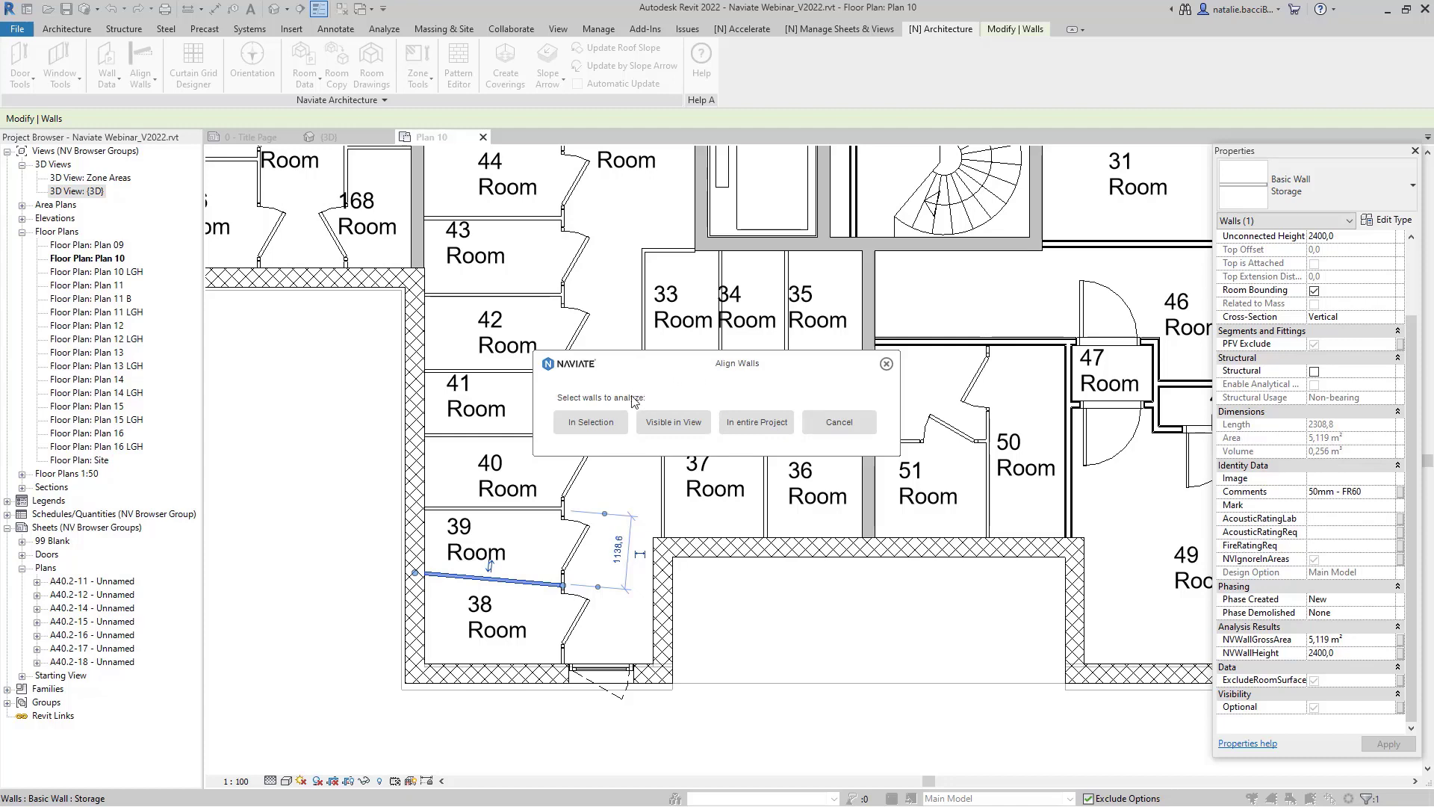
left_click(603, 422)
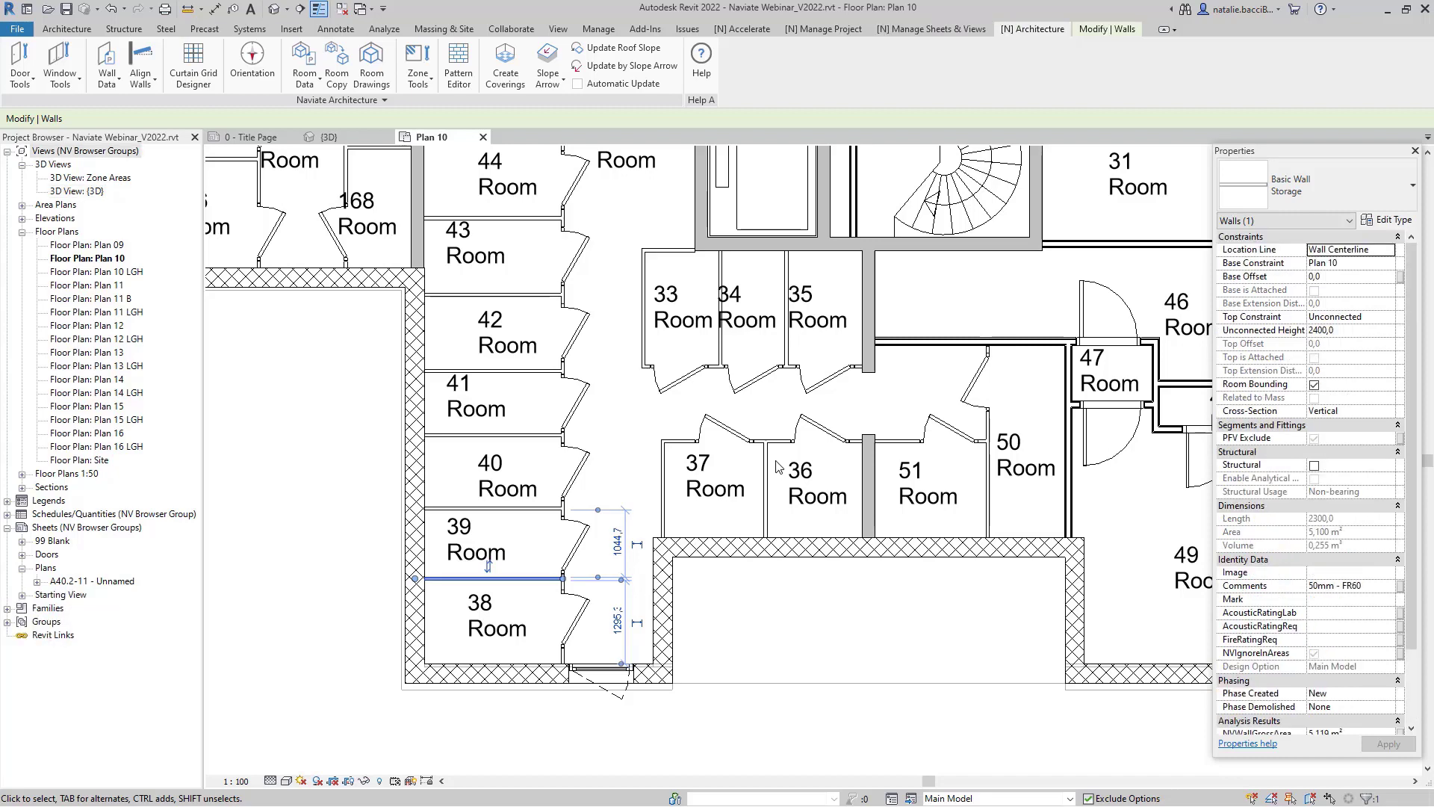
Step: Open Create Sheets from Plan Views from Naviate Accelerate's sheet and view management tools
left_click(743, 31)
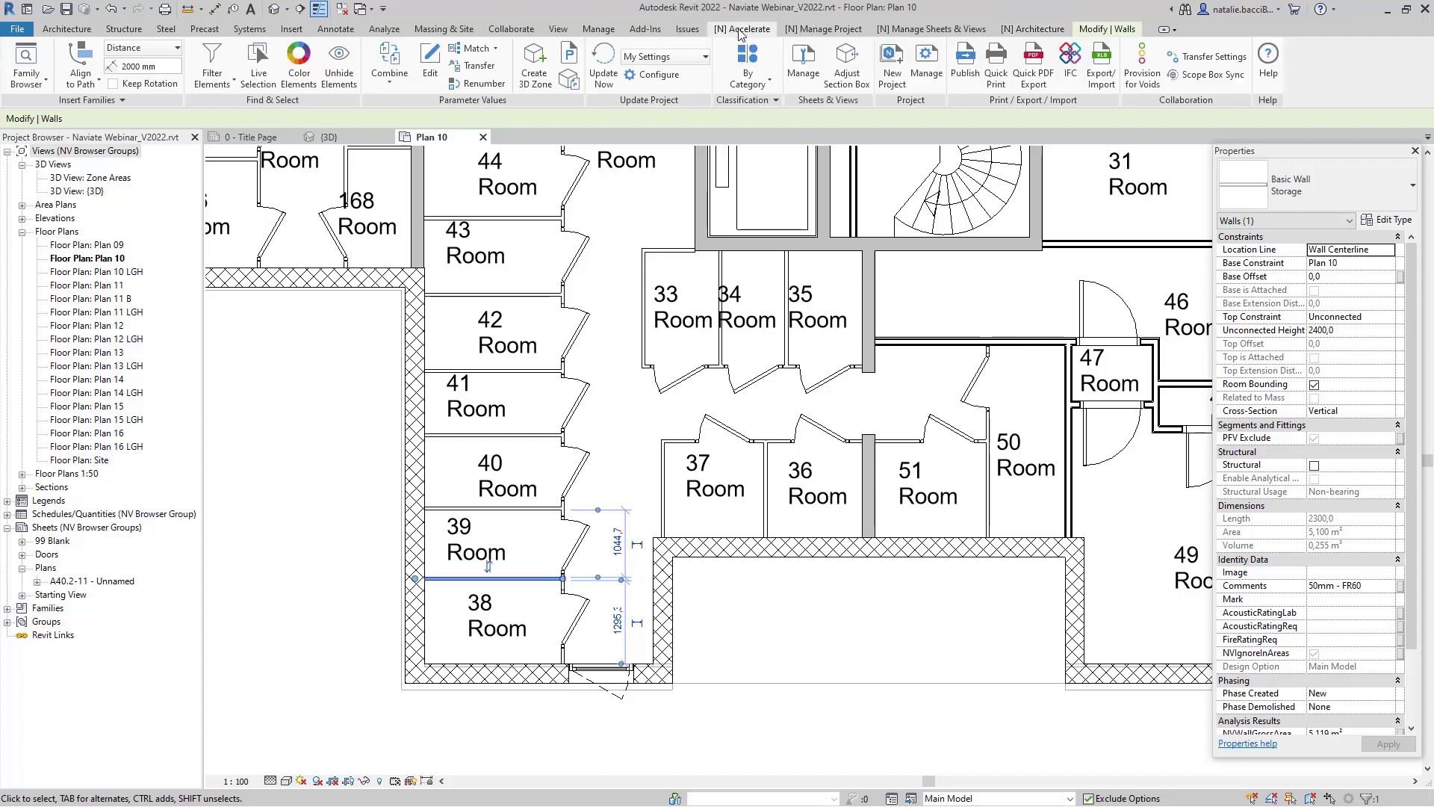
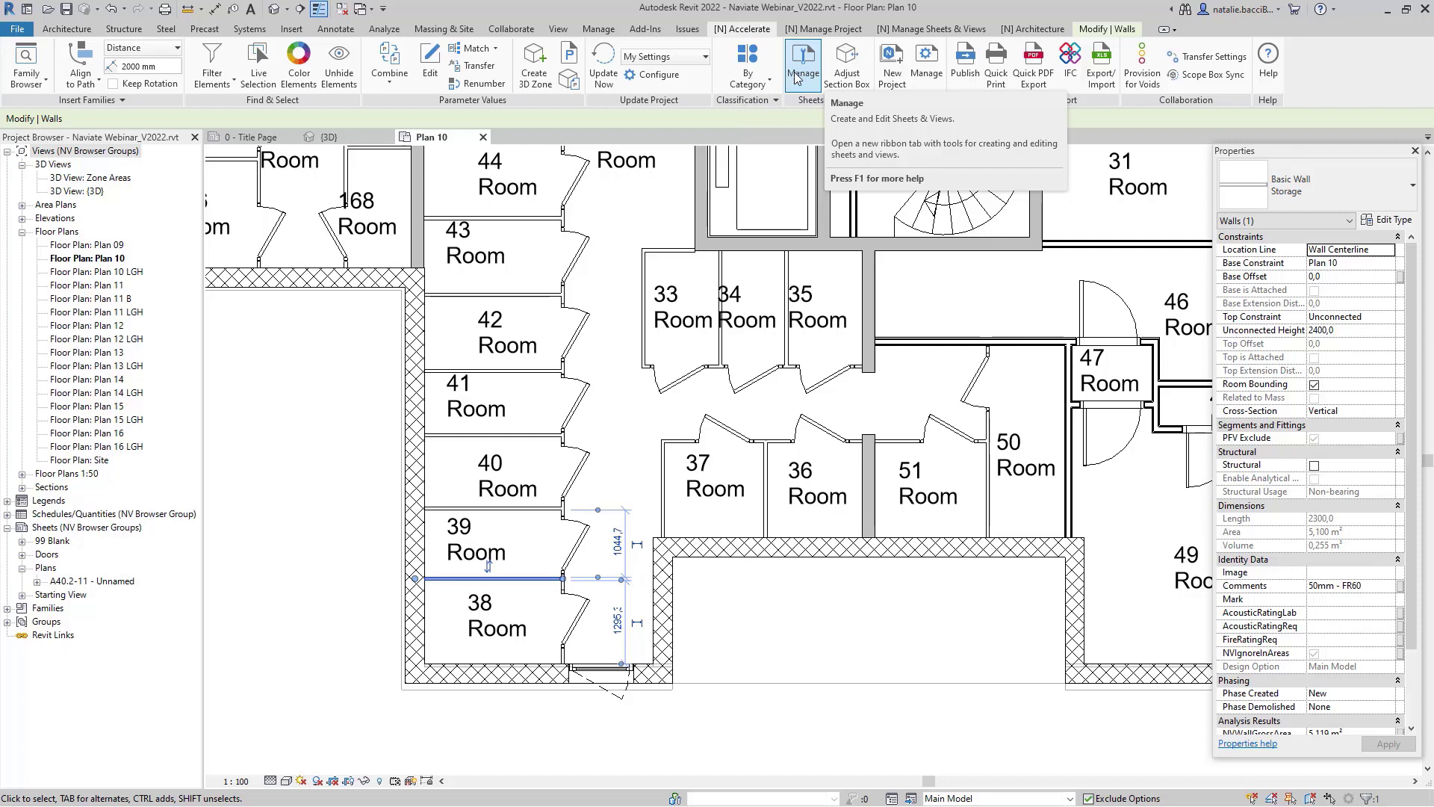
left_click(794, 77)
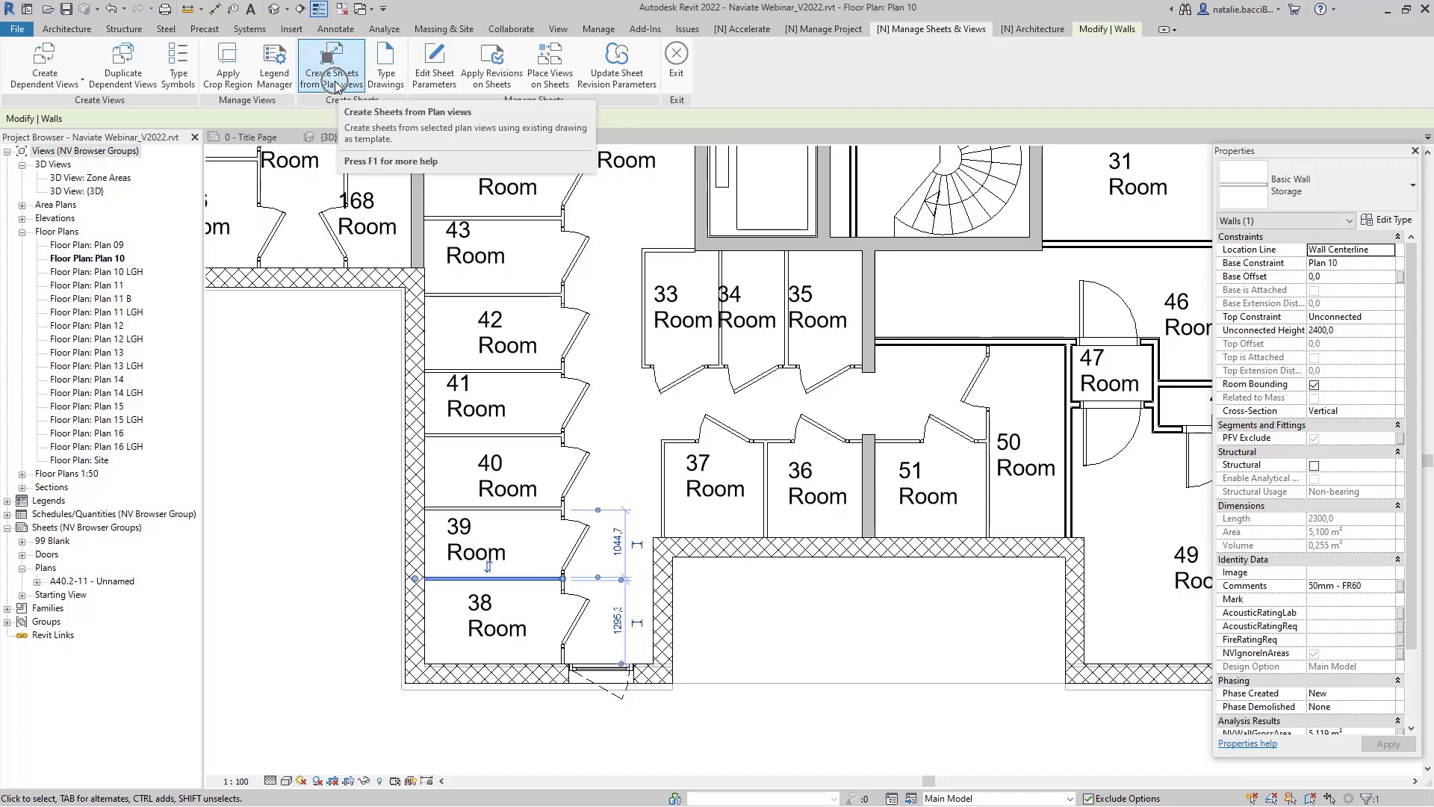
key("ctrl")
key("ctrl")
key("ctrl")
left_click(335, 85)
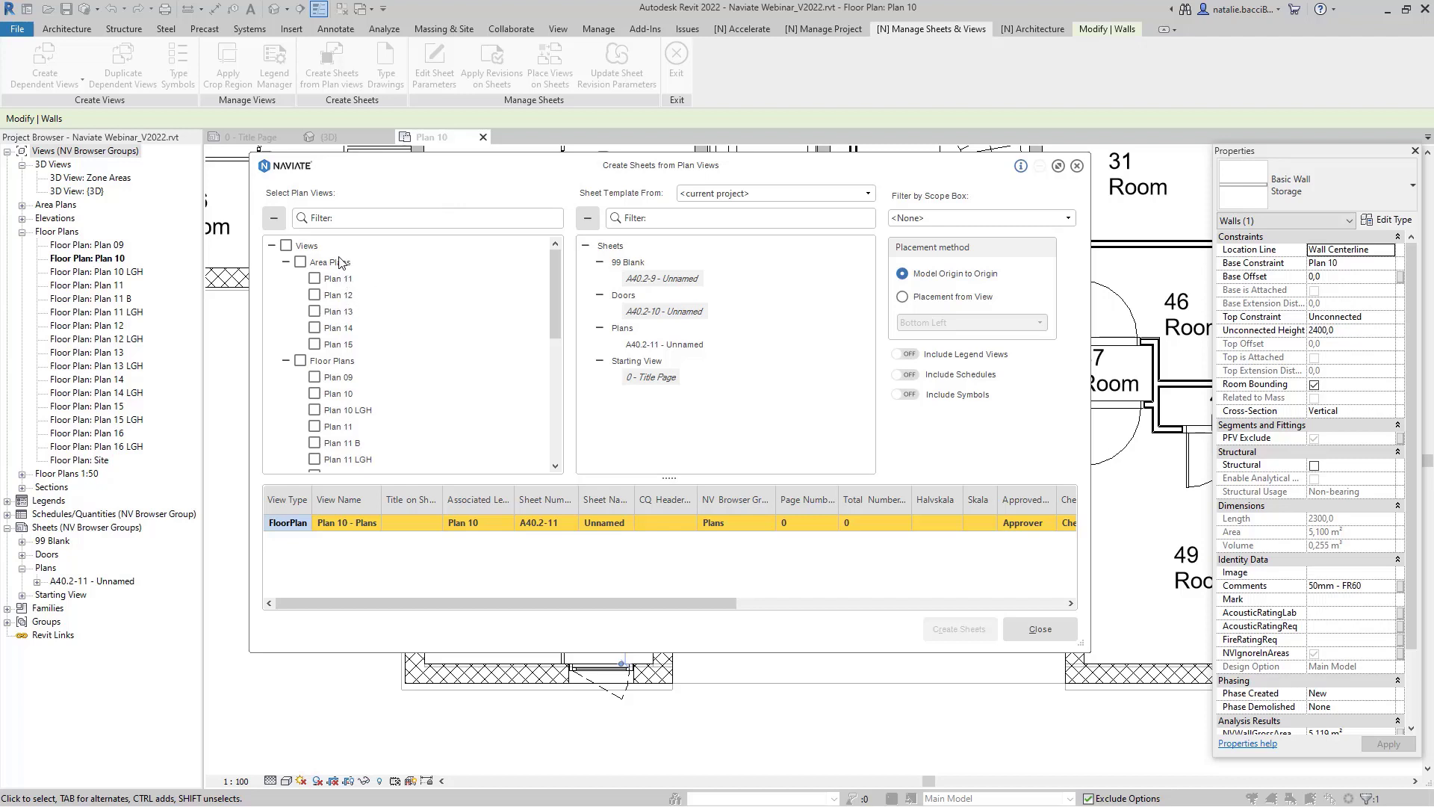
Step: Choose all Floor Plans 1:50 views for sheet creation except Plan 11 - Plans Fire Rating
scroll(337, 273, "down", 4)
scroll(336, 298, "down", 3)
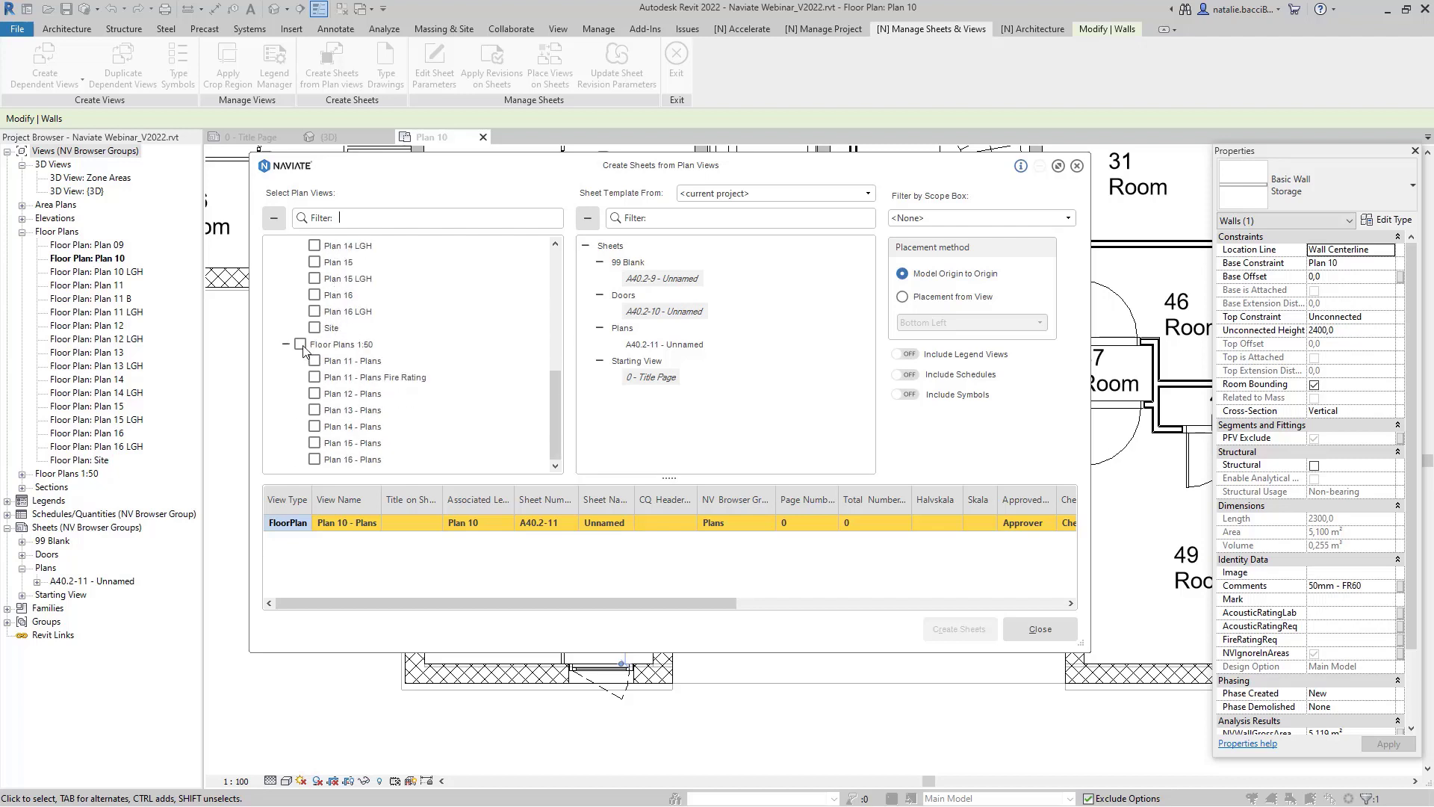
key("ctrl")
key("ctrl")
key("ctrl")
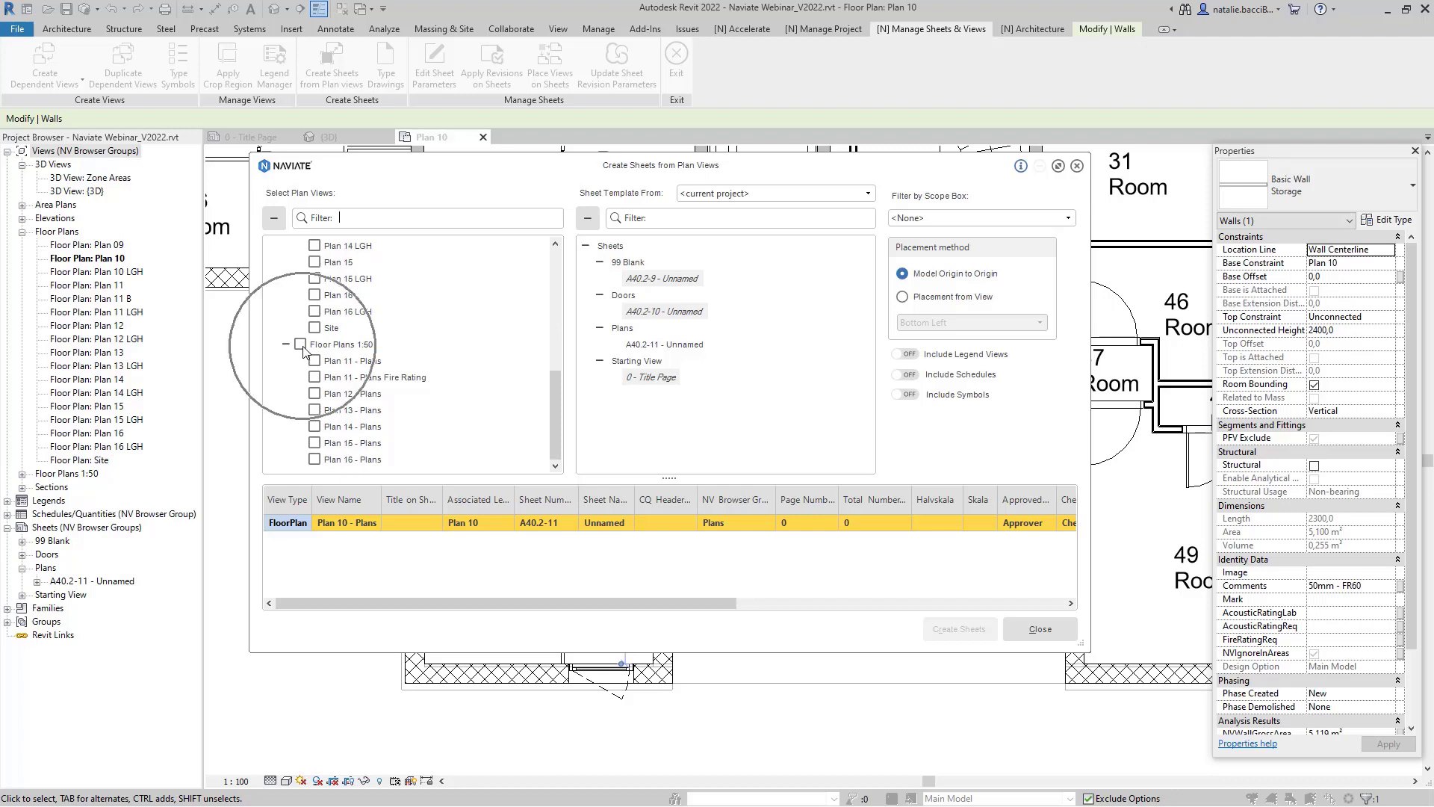
left_click(299, 344)
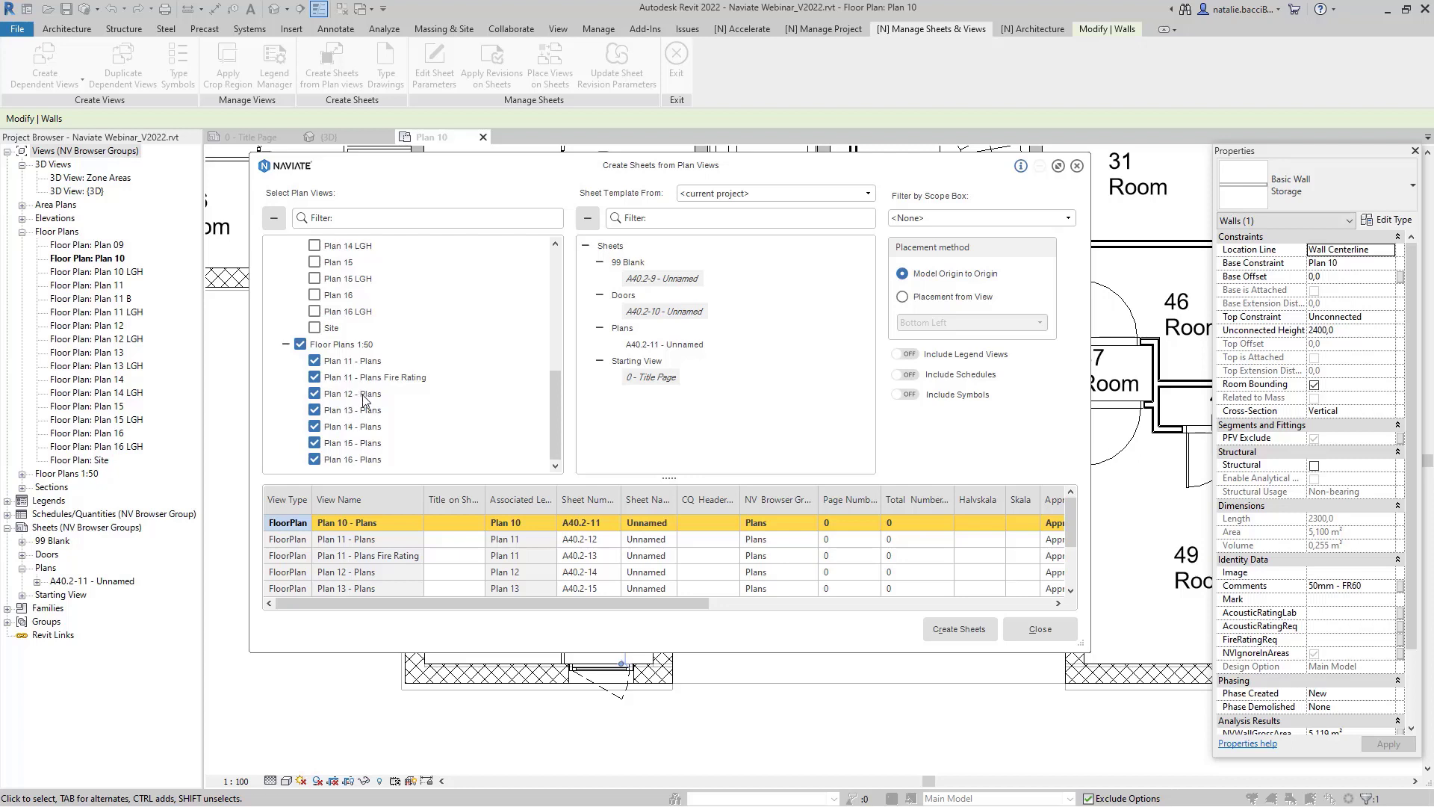
left_click(317, 381)
left_click(318, 381)
left_click(318, 381)
left_click(317, 381)
left_click(315, 378)
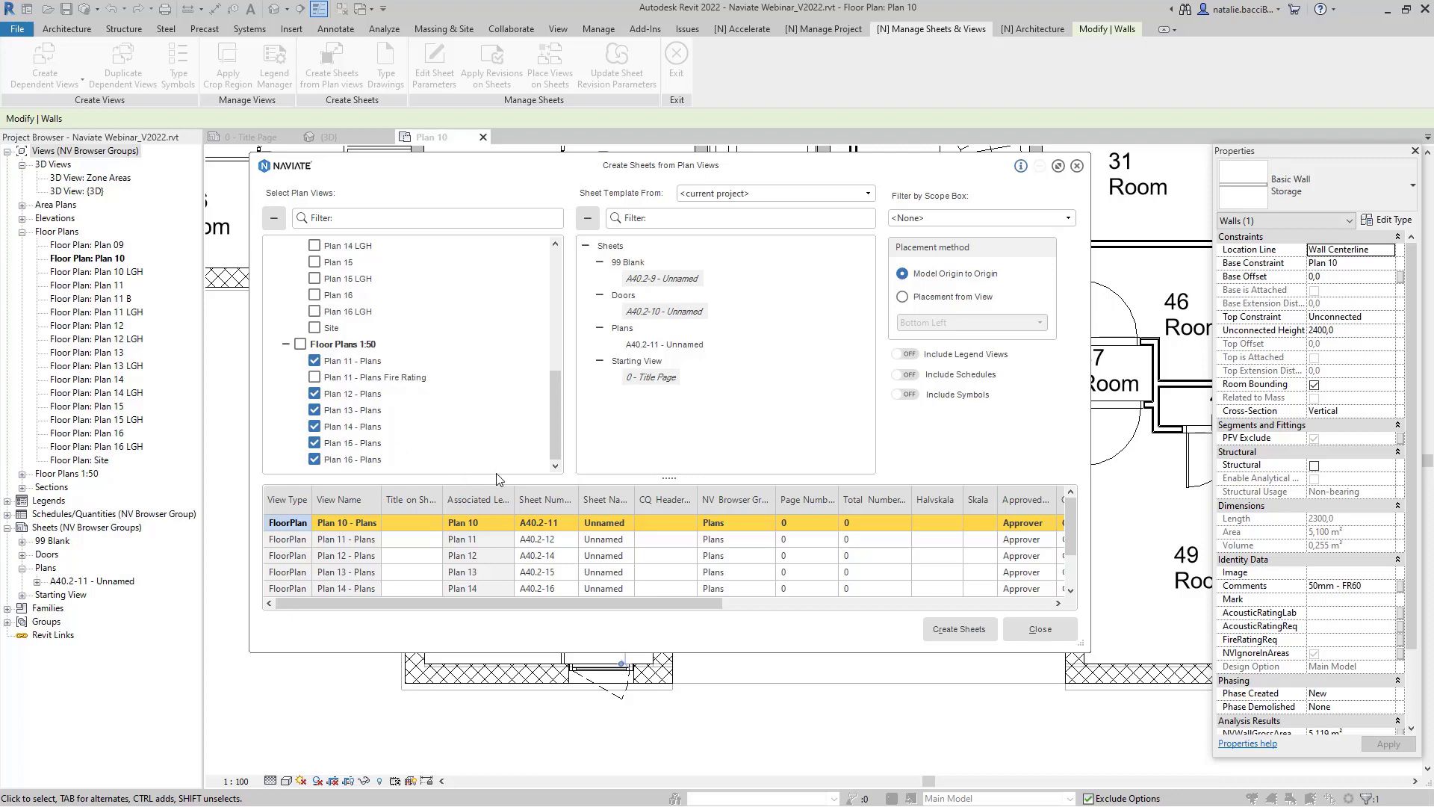
Step: Enlarge the sheet table, widen its Title on Sheet column, and enter Plan 11 - Plans as the Plan 11 row's title
left_click_drag(496, 479, 509, 423)
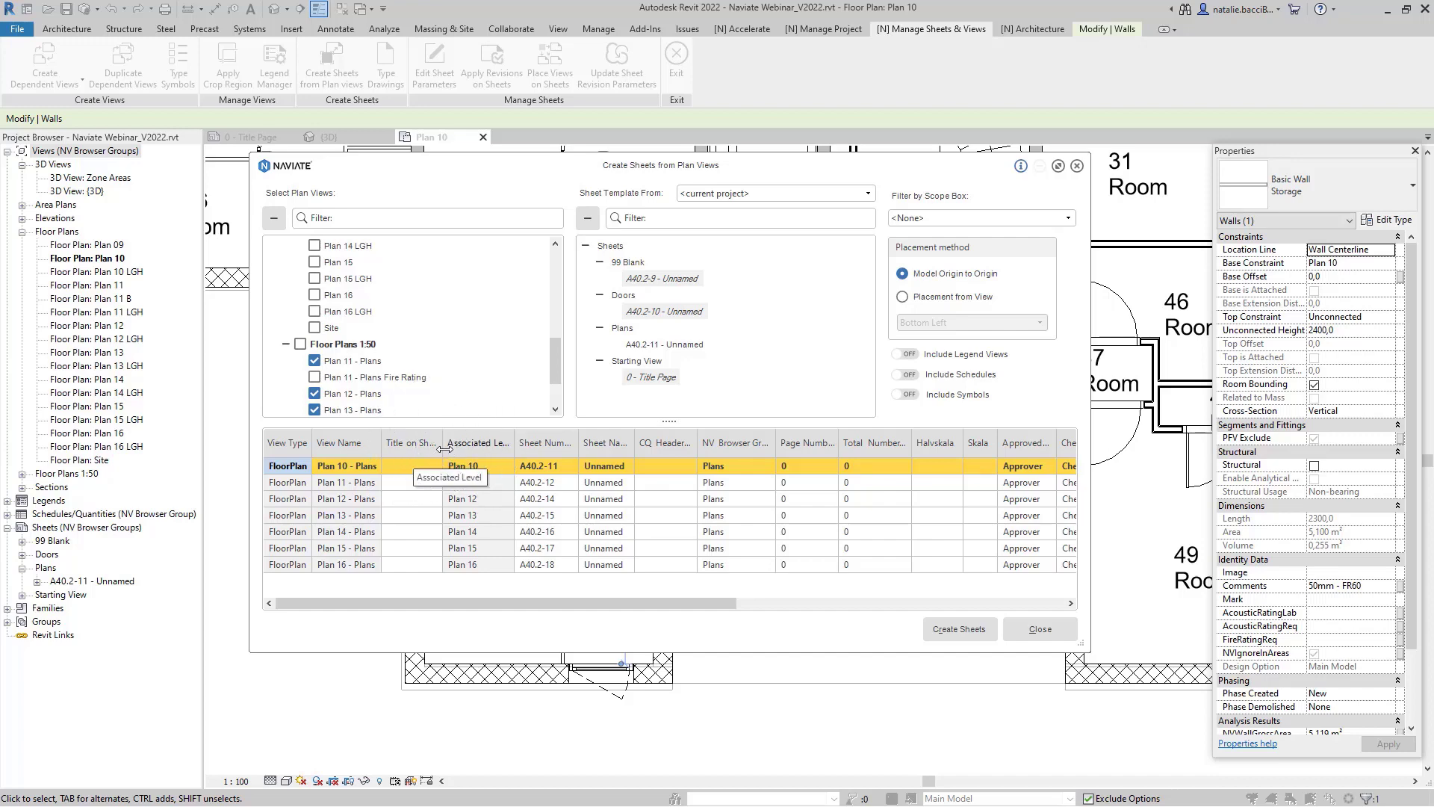
left_click_drag(445, 448, 481, 453)
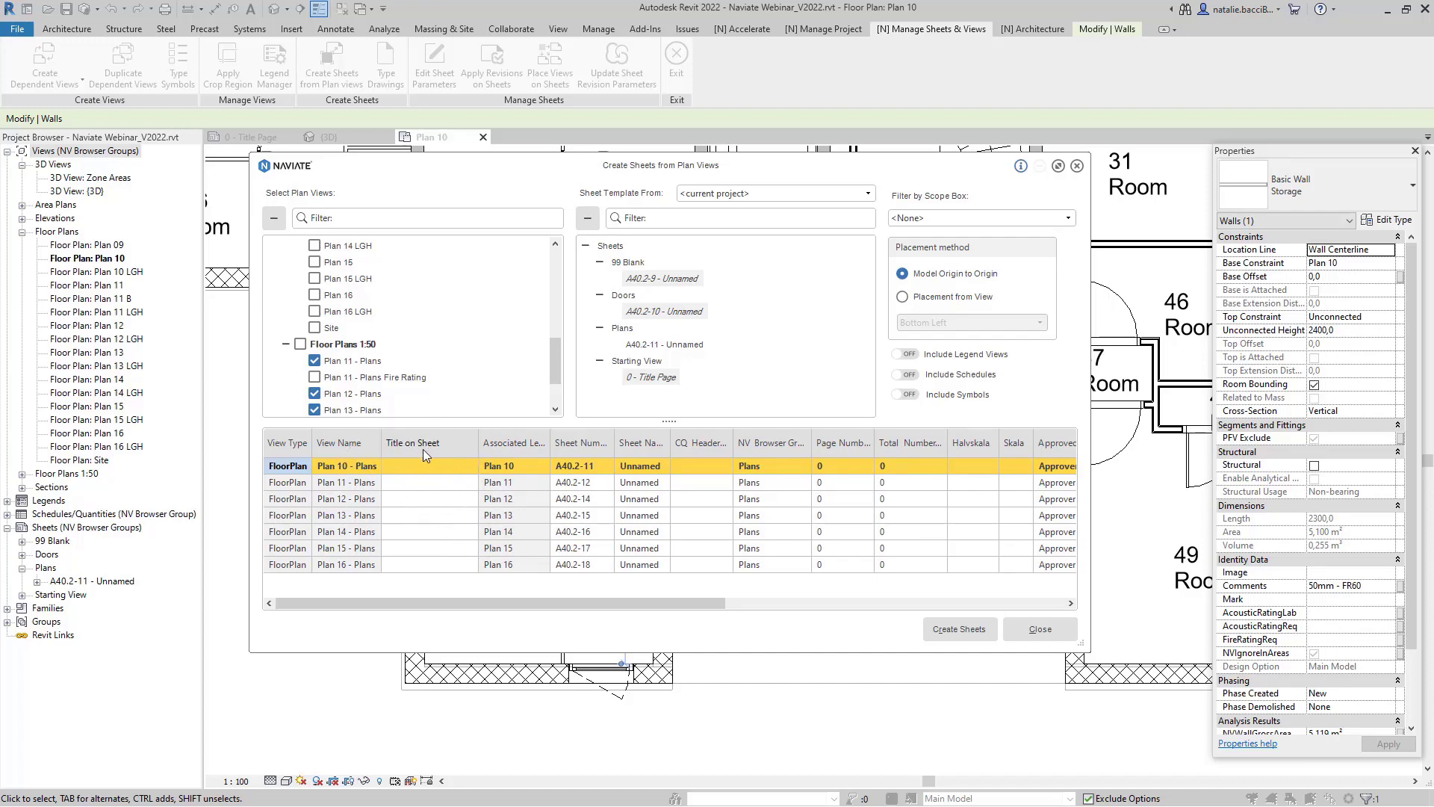
key("ctrl")
left_click(349, 483, "ctrl")
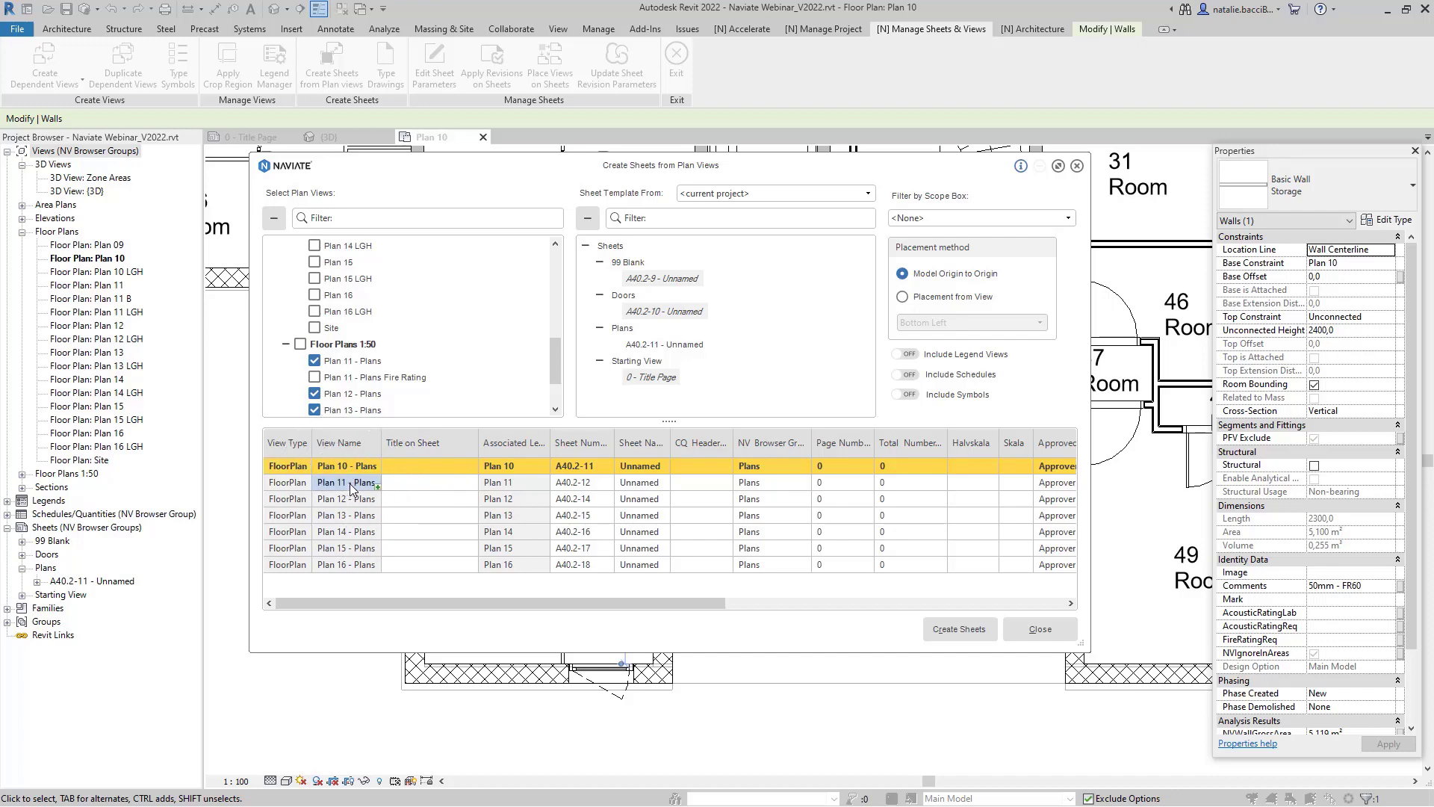
left_click(408, 485)
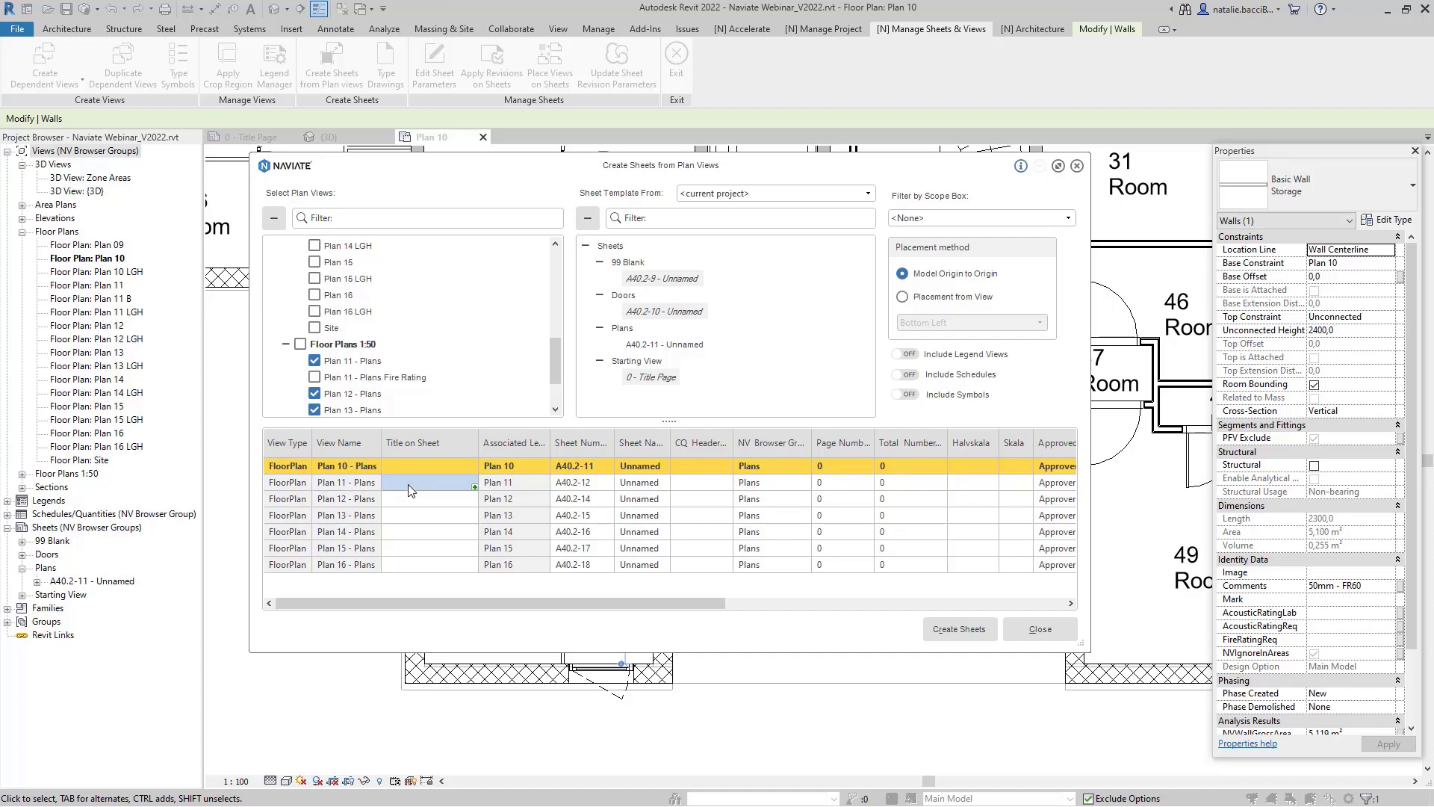
type("Plan 11 - Plans")
left_click(475, 487)
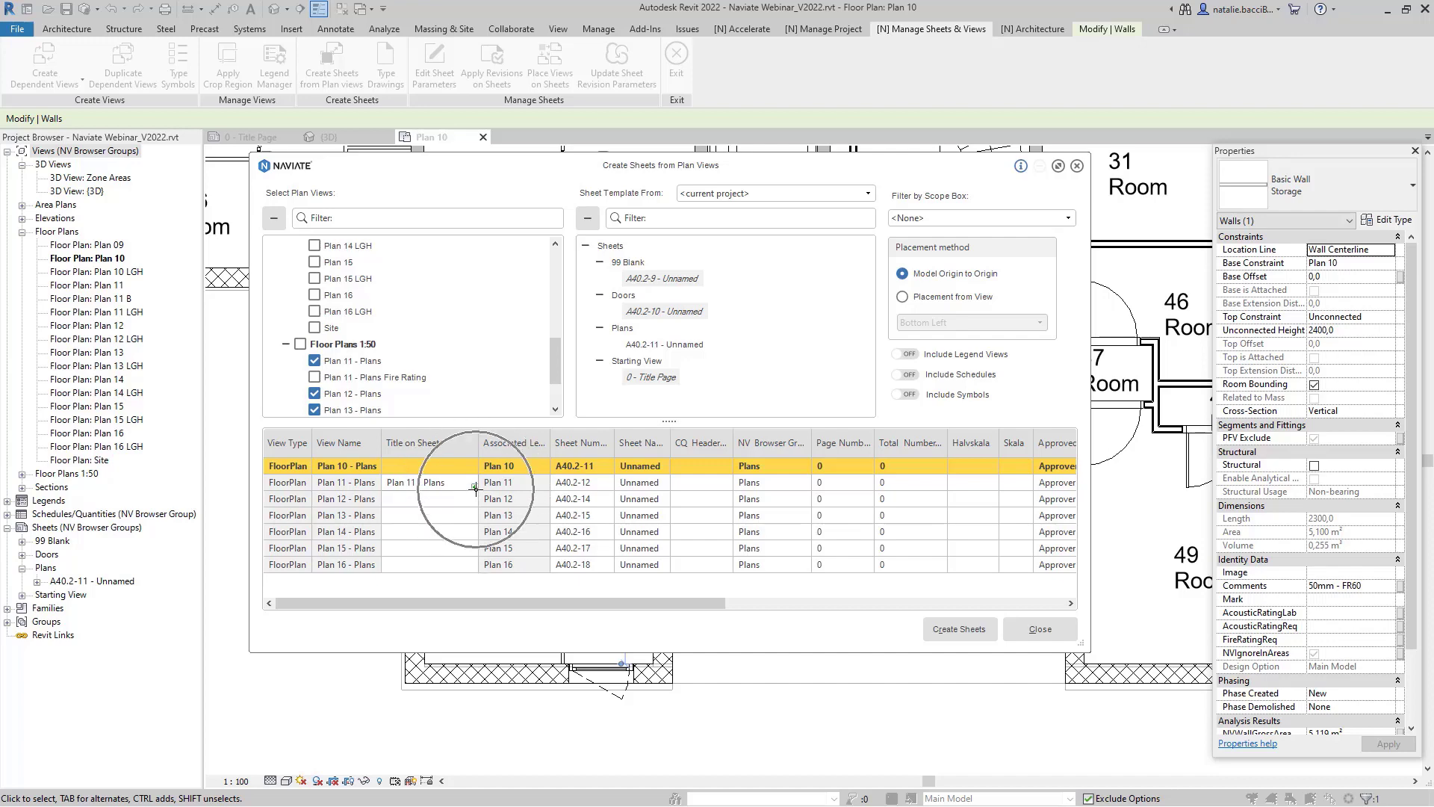
Step: Fill the Plan 11 sheet title down to the Plan 16 row with Fill copy, and refill the same rows with Fill increment
left_click_drag(475, 487, 459, 571)
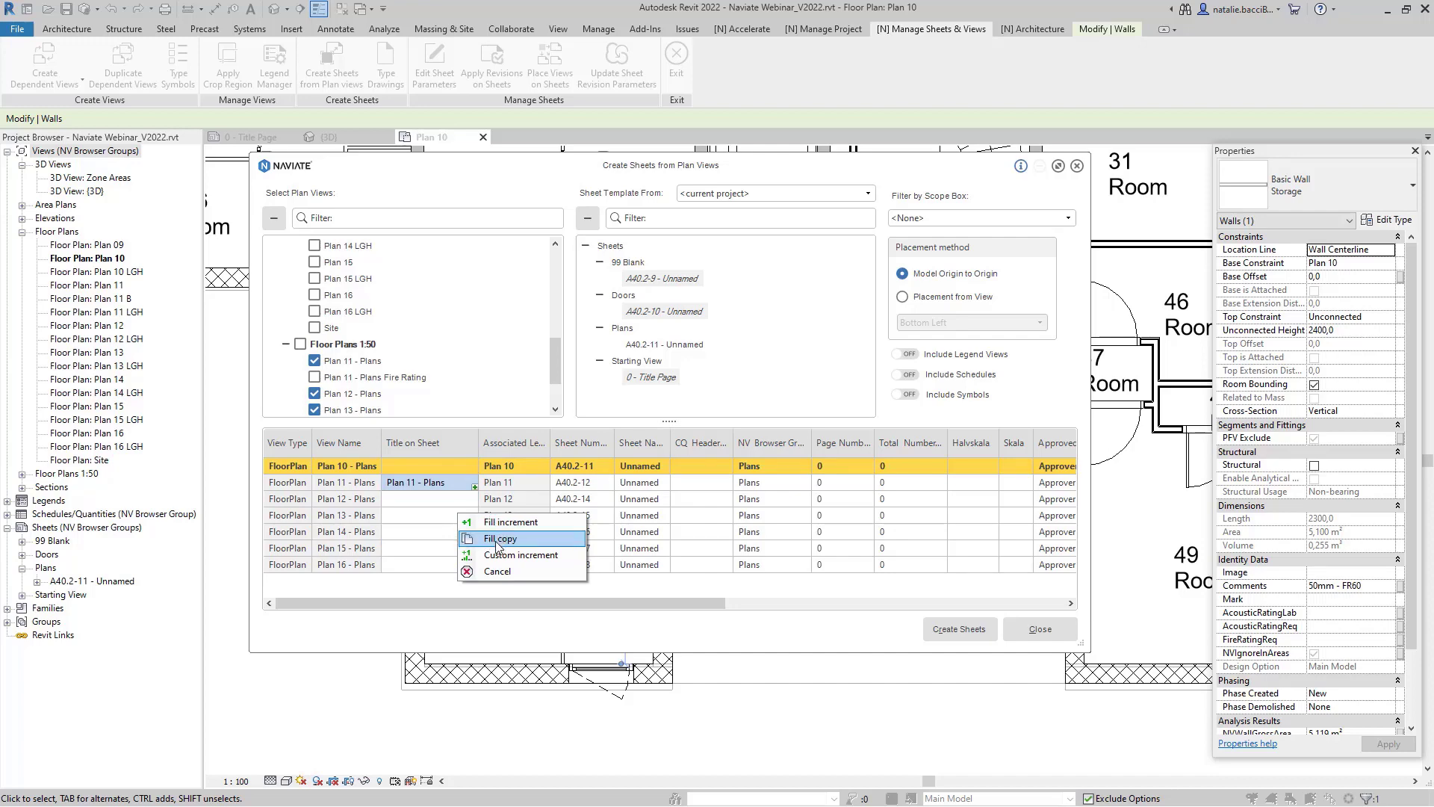
left_click(497, 538)
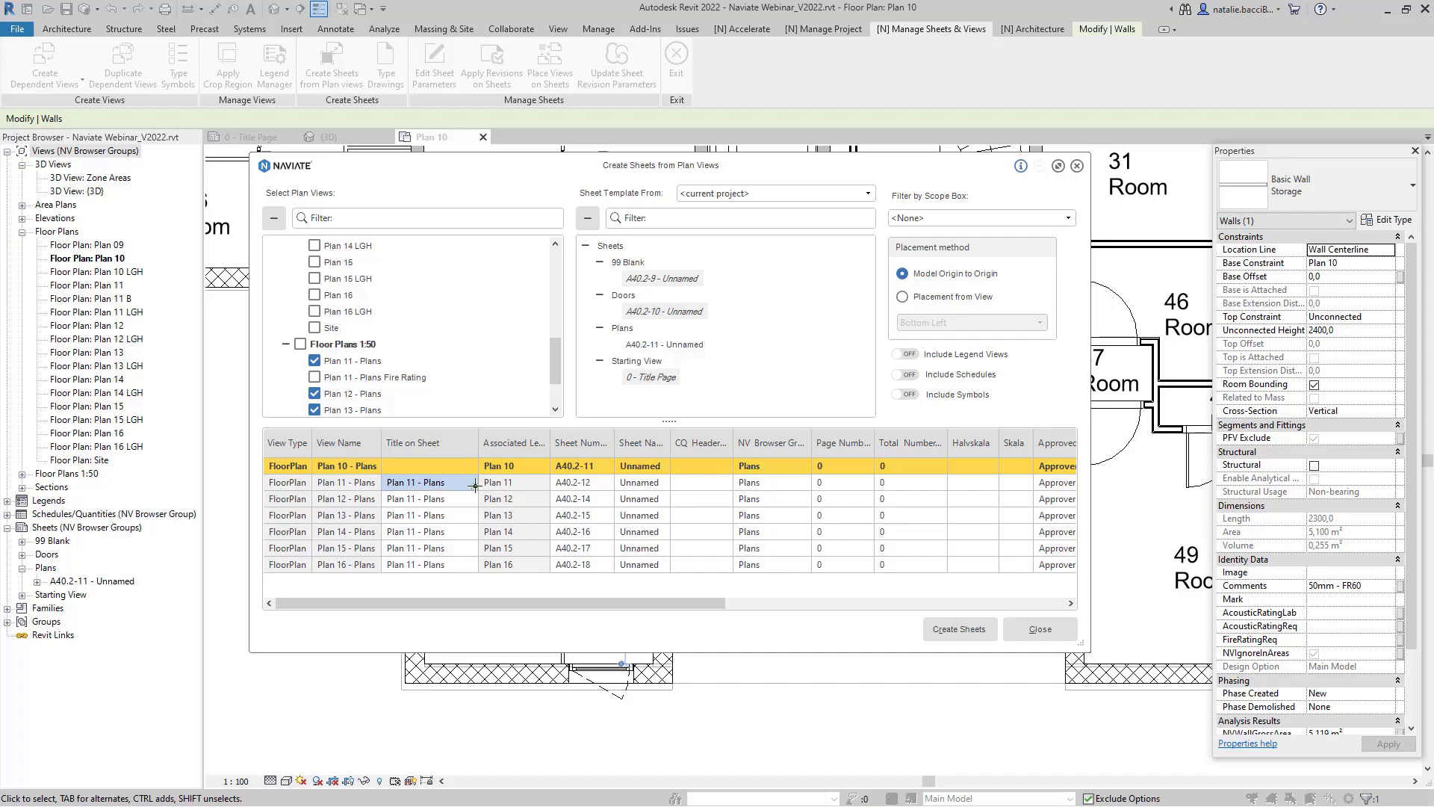
left_click_drag(475, 487, 466, 571)
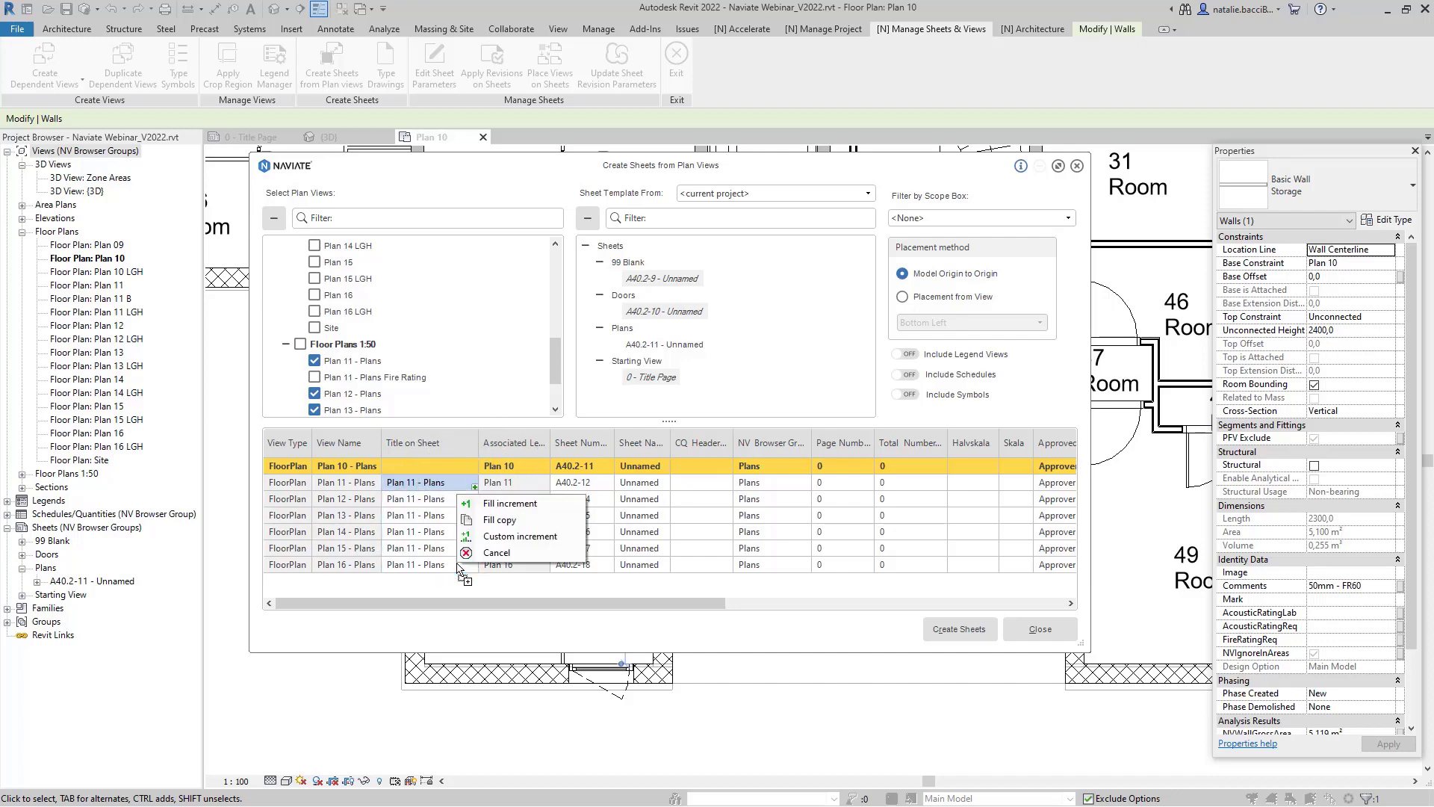
left_click(505, 507)
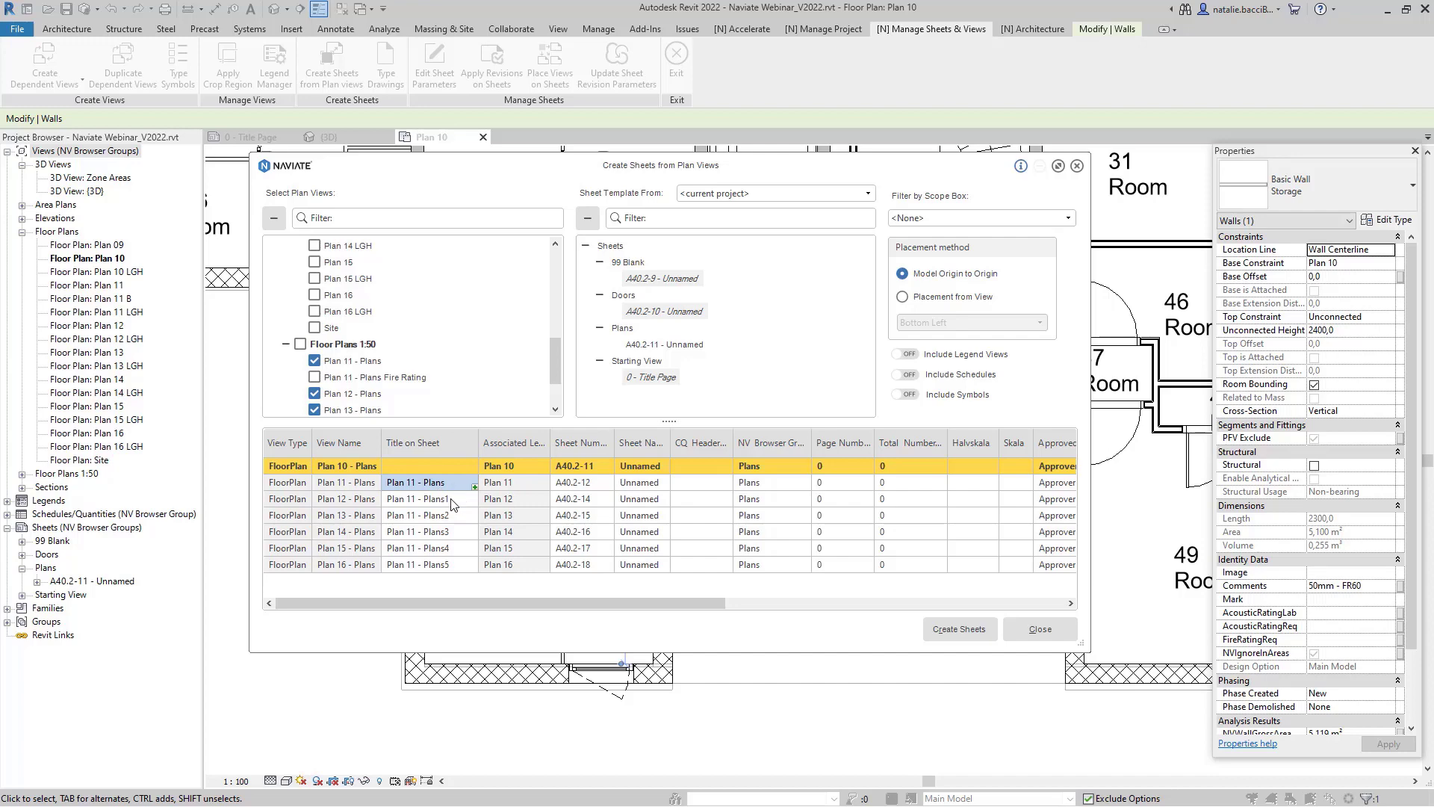
Step: Apply a custom increment to the sheet titles from Plan 11 to Plan 16, incrementing the plan number's second digit from 1
key("ctrl")
key("ctrl")
key("ctrl")
left_click_drag(473, 486, 473, 572)
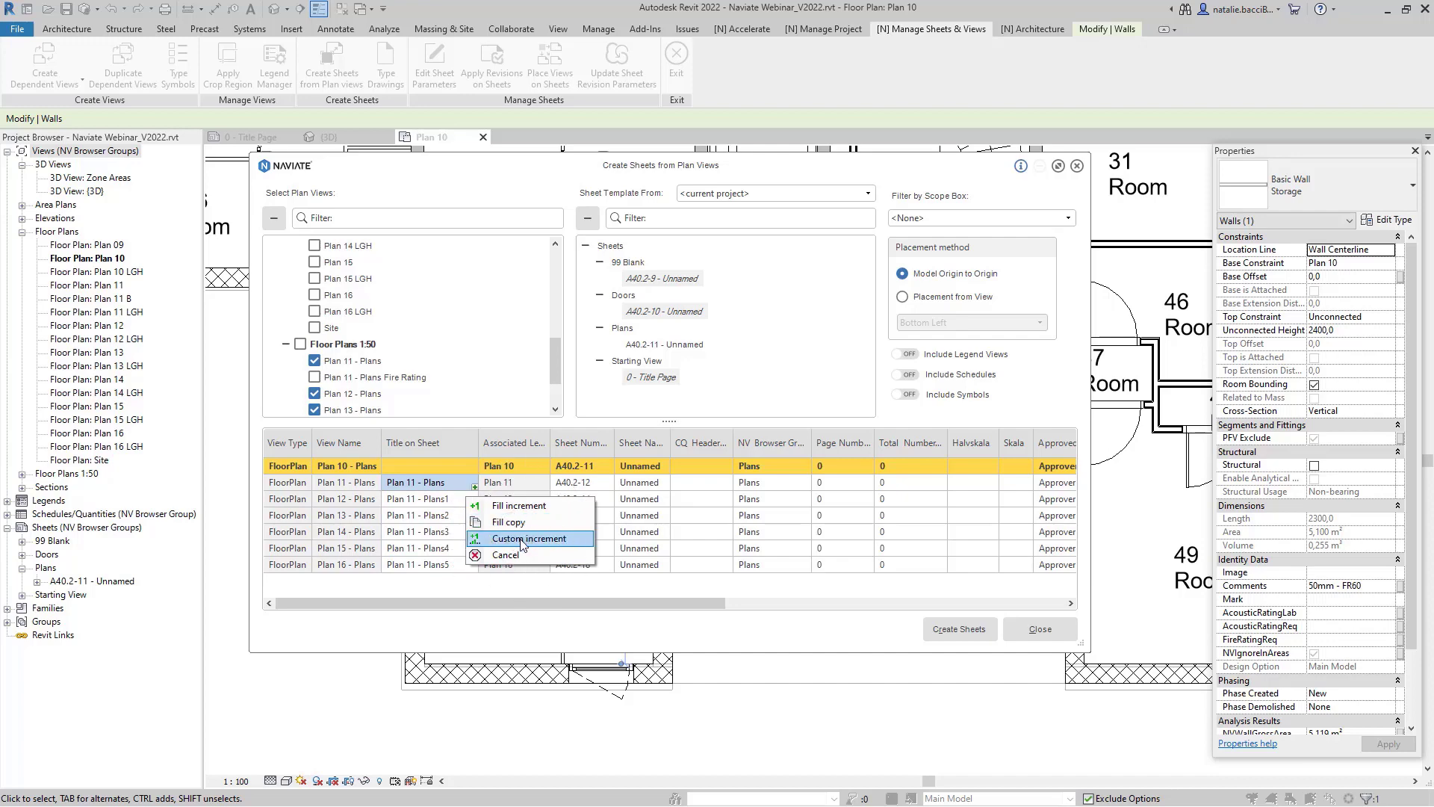
left_click(522, 542)
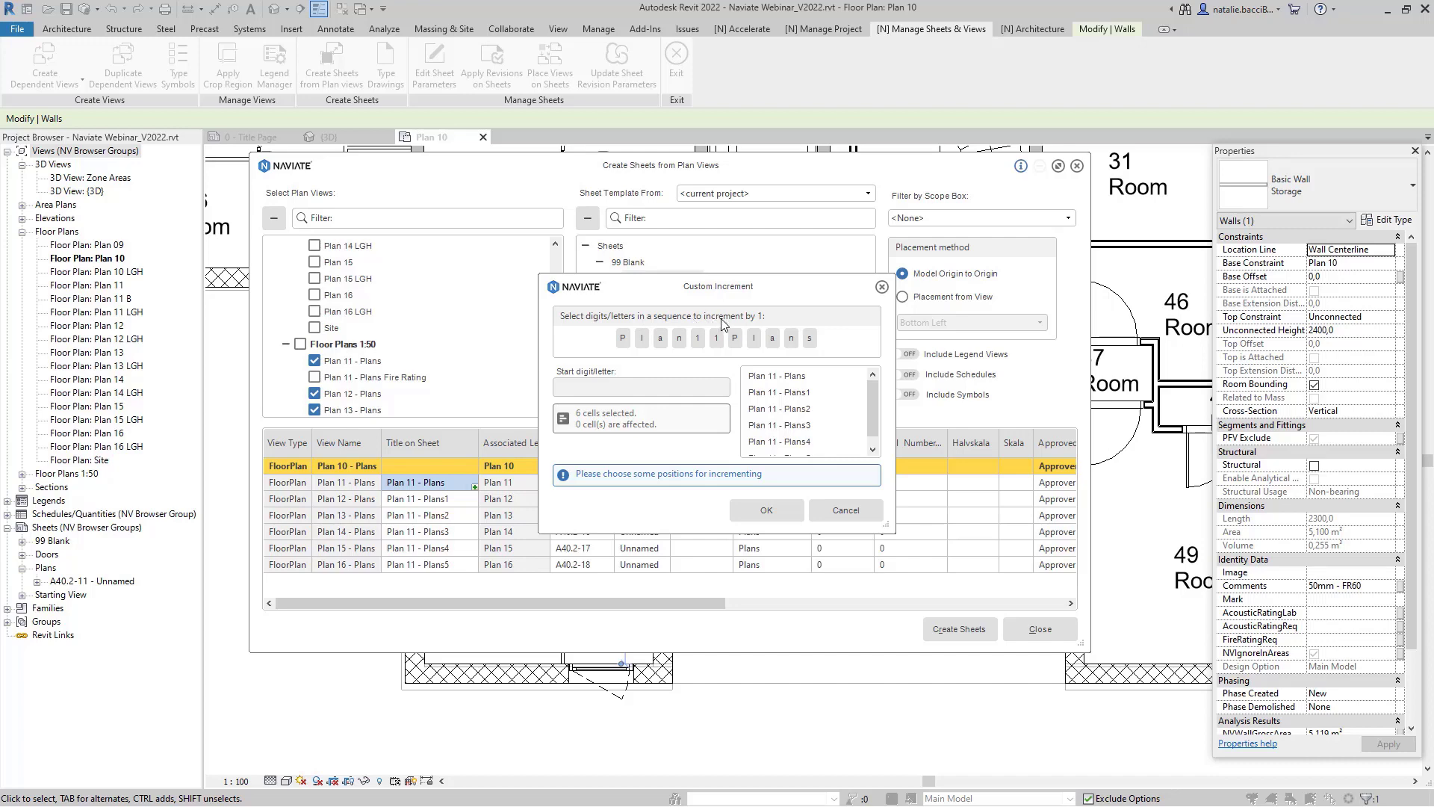
key("ctrl")
key("ctrl")
key("ctrl")
left_click(717, 339)
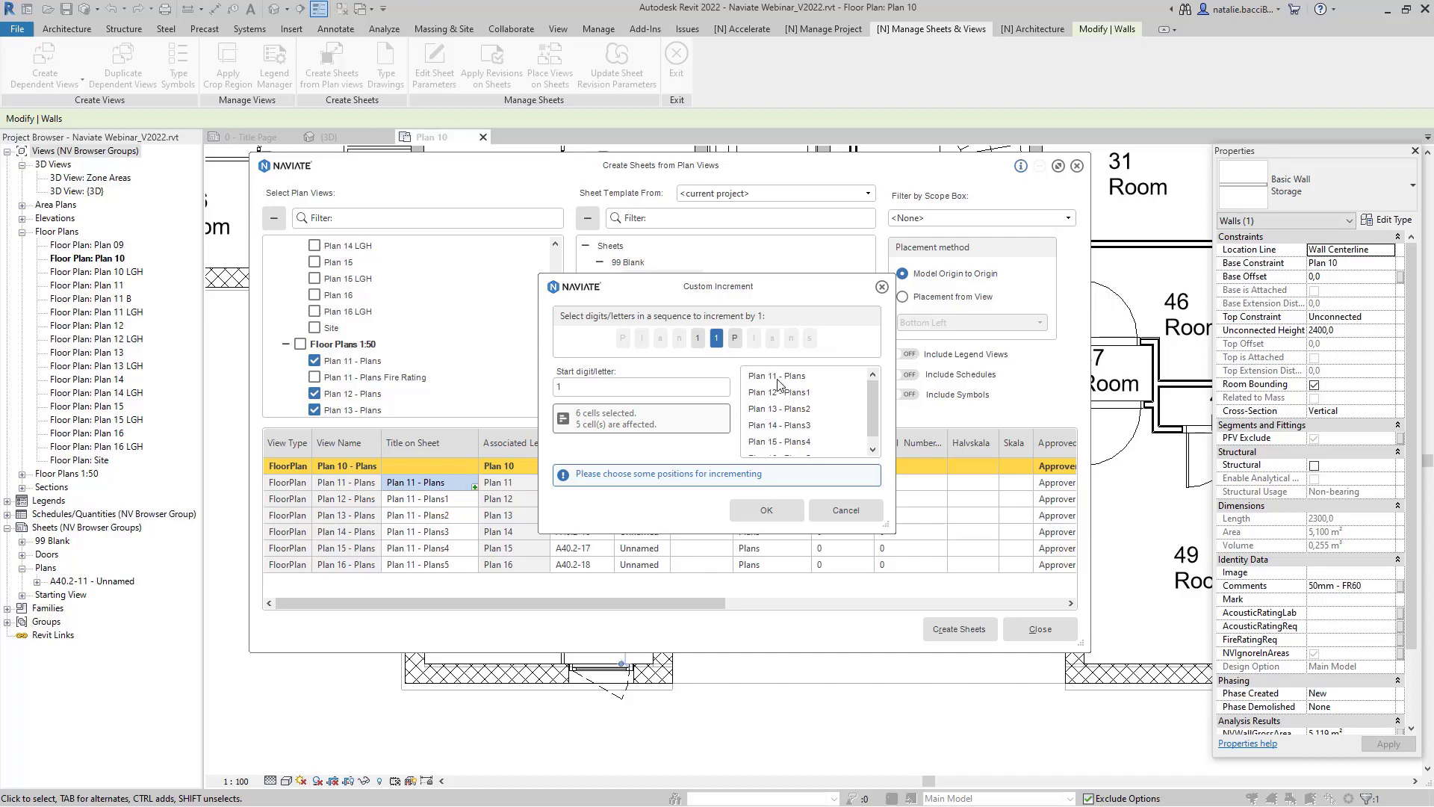
key("ctrl")
left_click(768, 508)
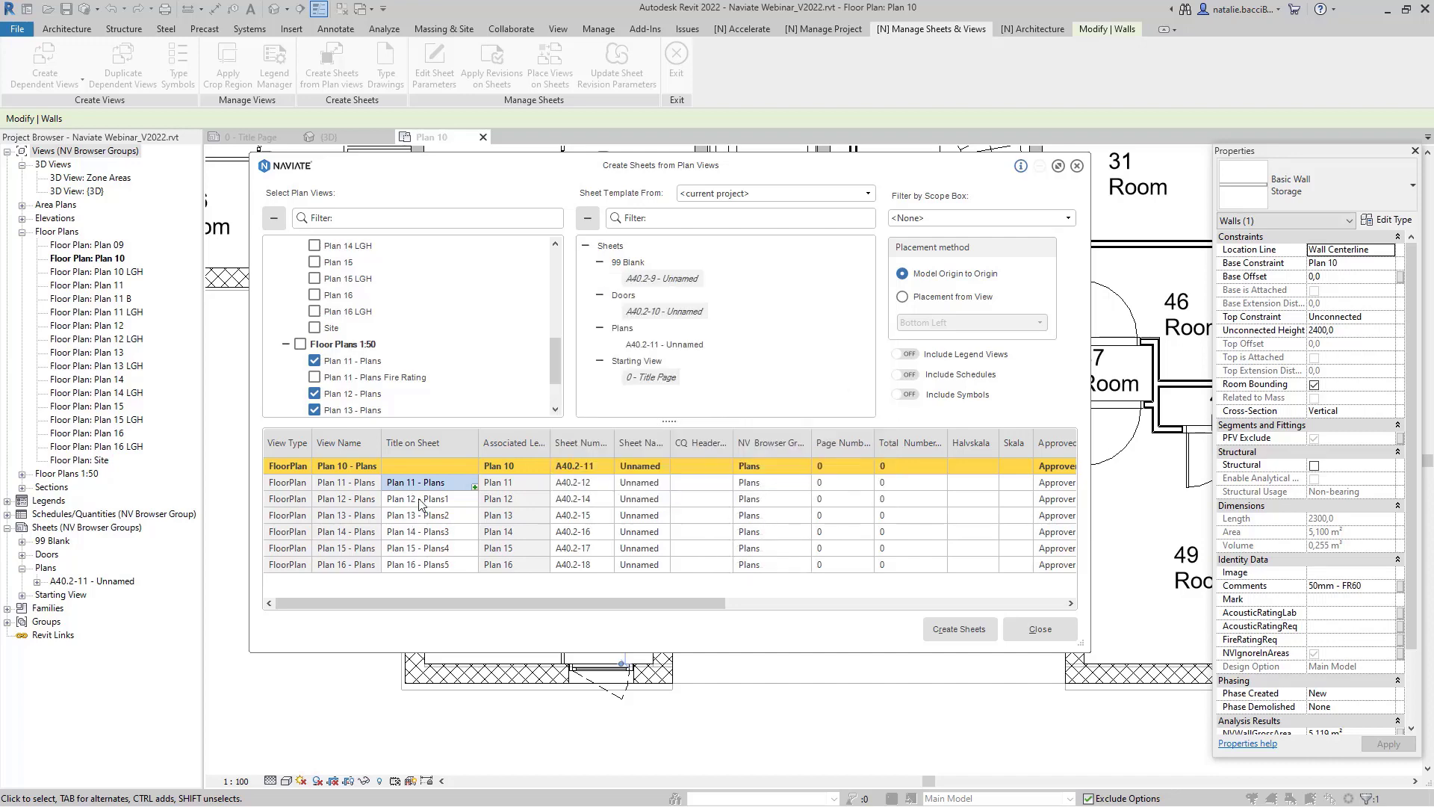
Step: Set the Plan 11 row's sheet number to A40.2-121 and fill it incrementally down to the Plan 16 row
key("ctrl")
key("ctrl")
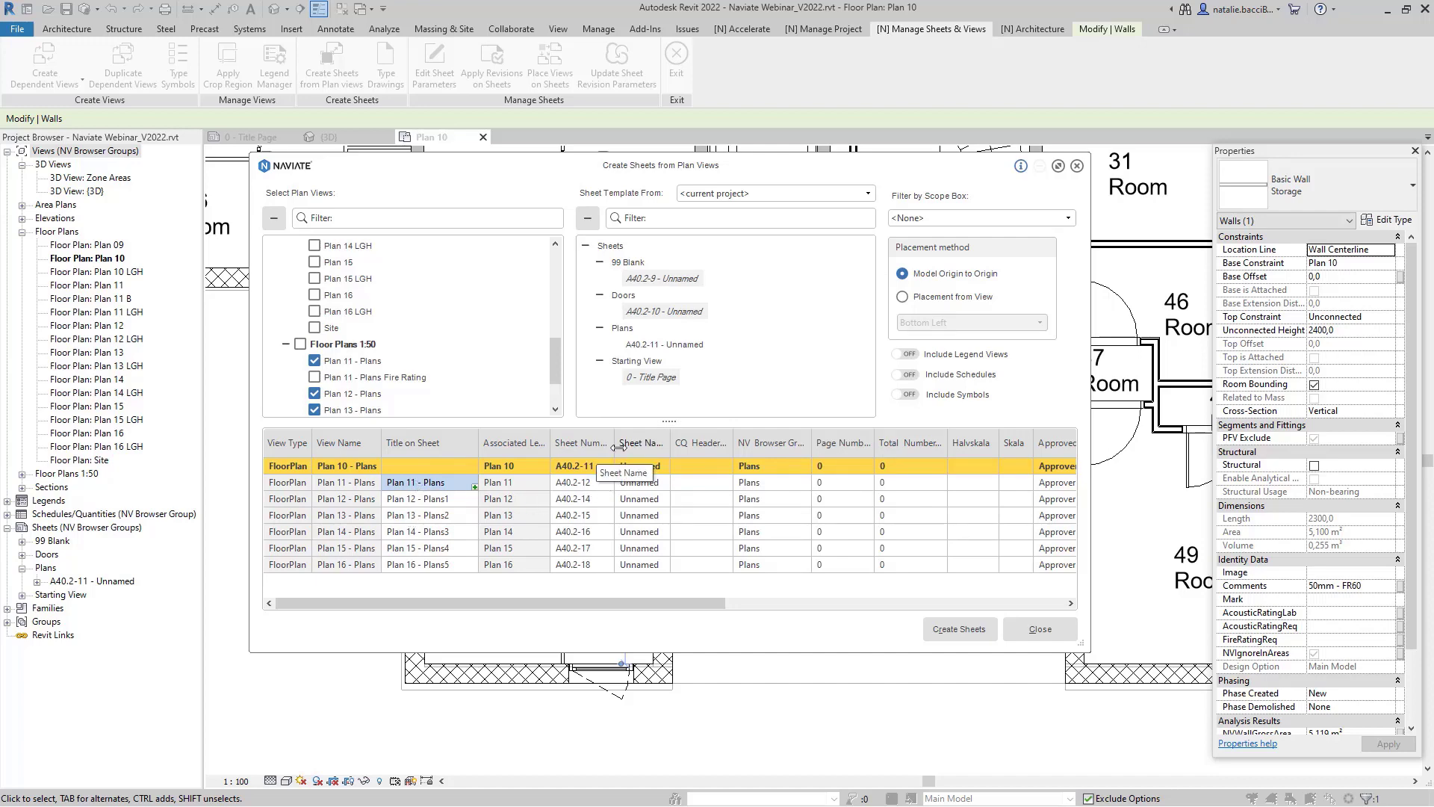
left_click_drag(619, 446, 624, 448)
left_click(597, 484)
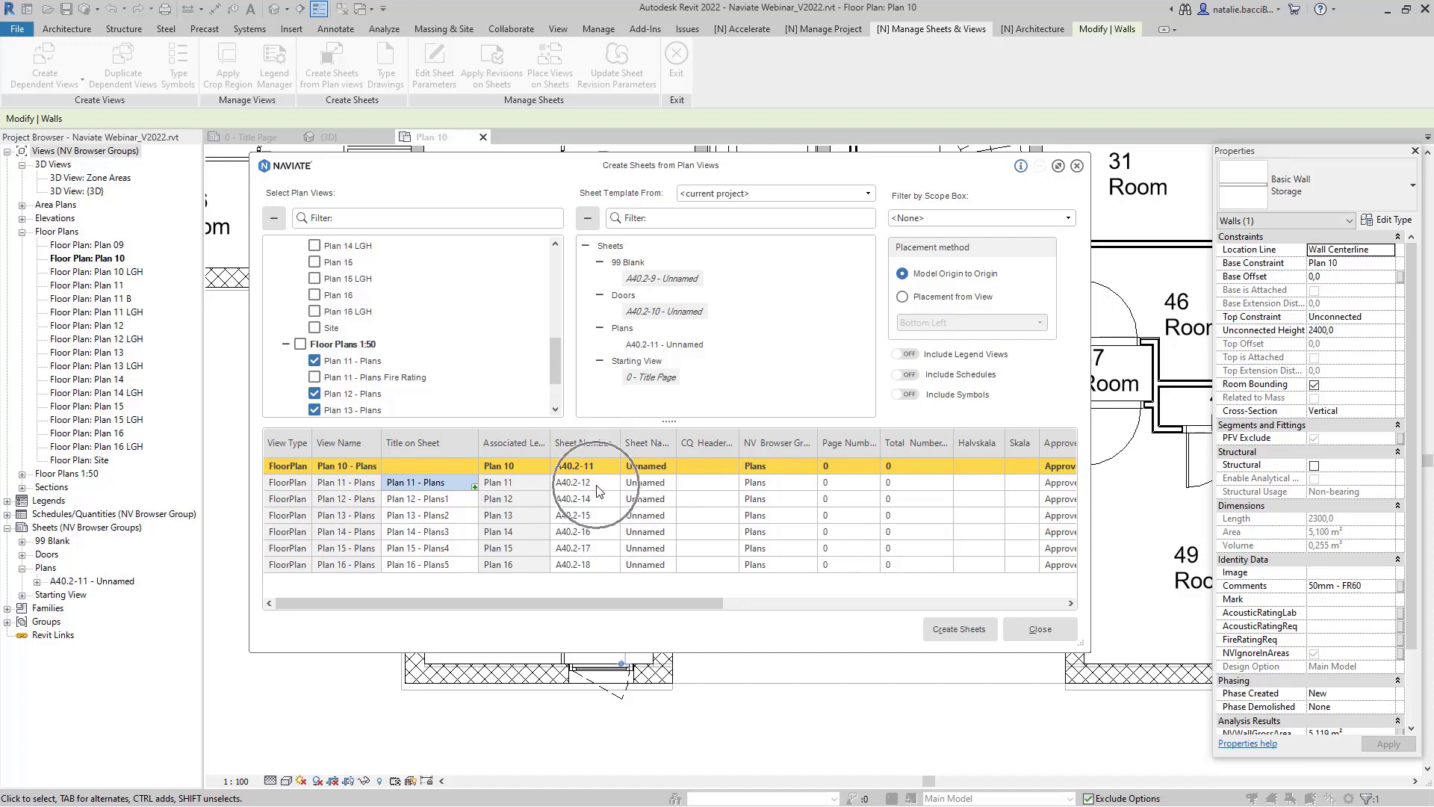
left_click(595, 484)
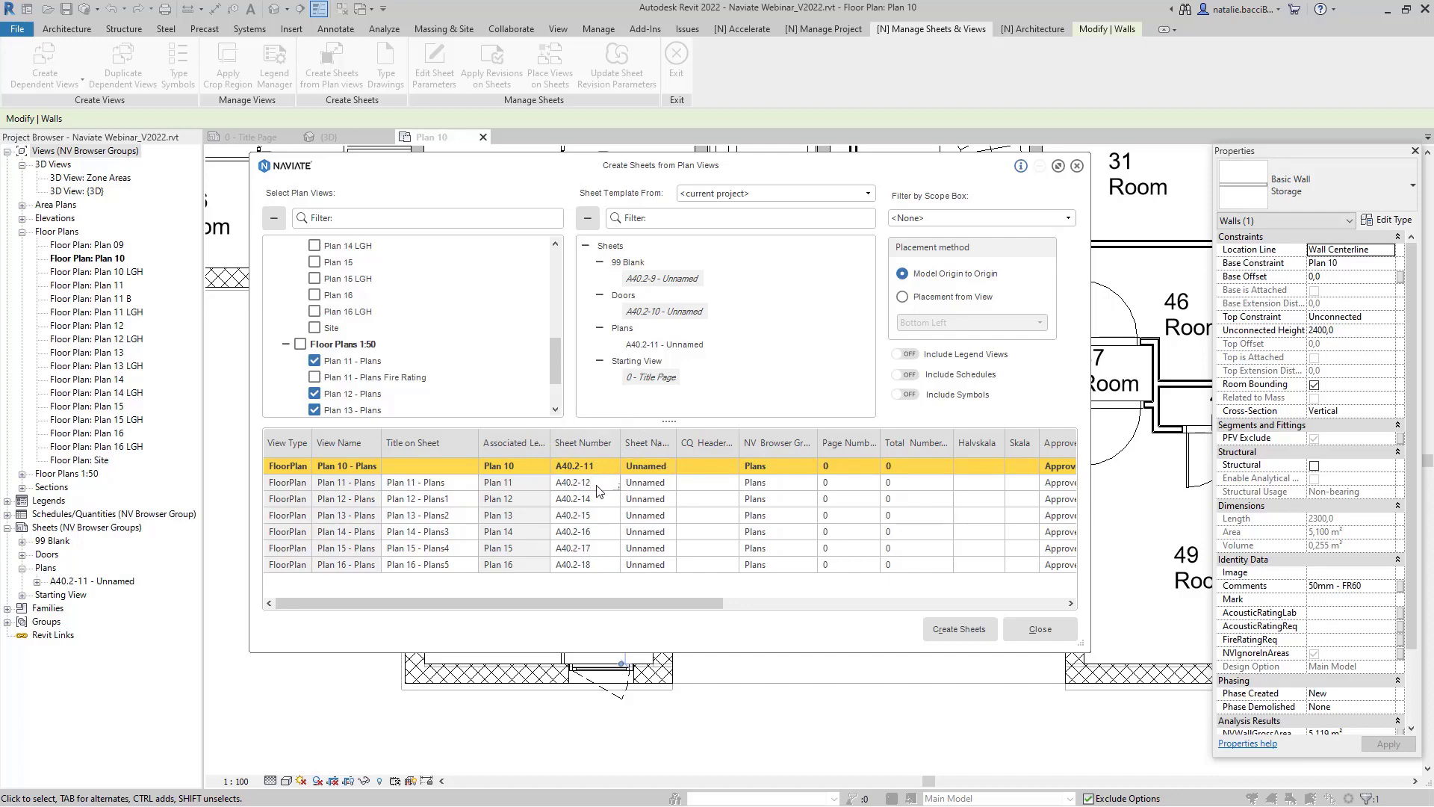
type("1")
left_click(606, 498)
left_click(609, 484)
left_click_drag(616, 487, 609, 569)
left_click(654, 508)
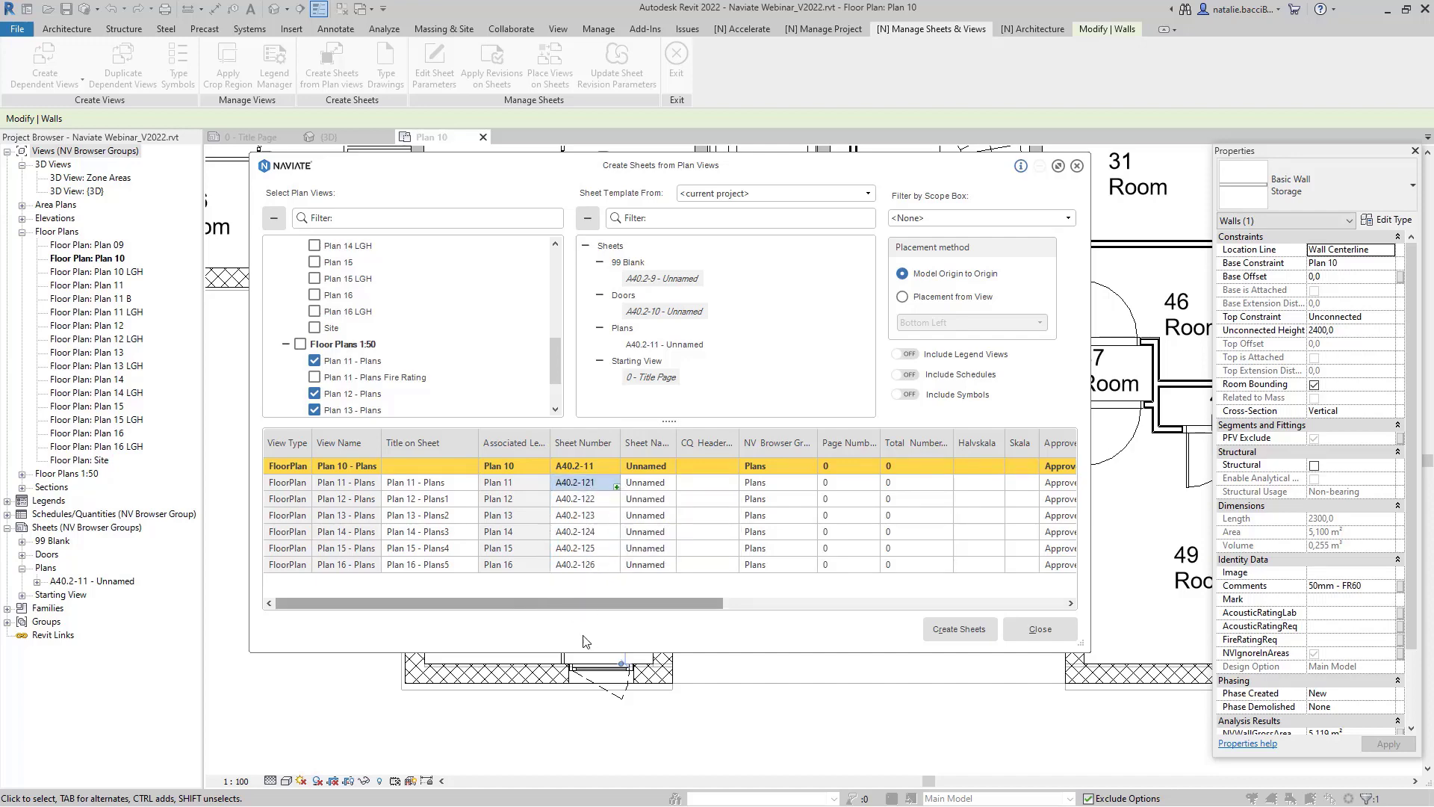
Step: Select the Approved By and Checked By cells from Plan 11 to Plan 16 and replace Checker with BK using Search and Replace
left_click_drag(599, 597, 833, 637)
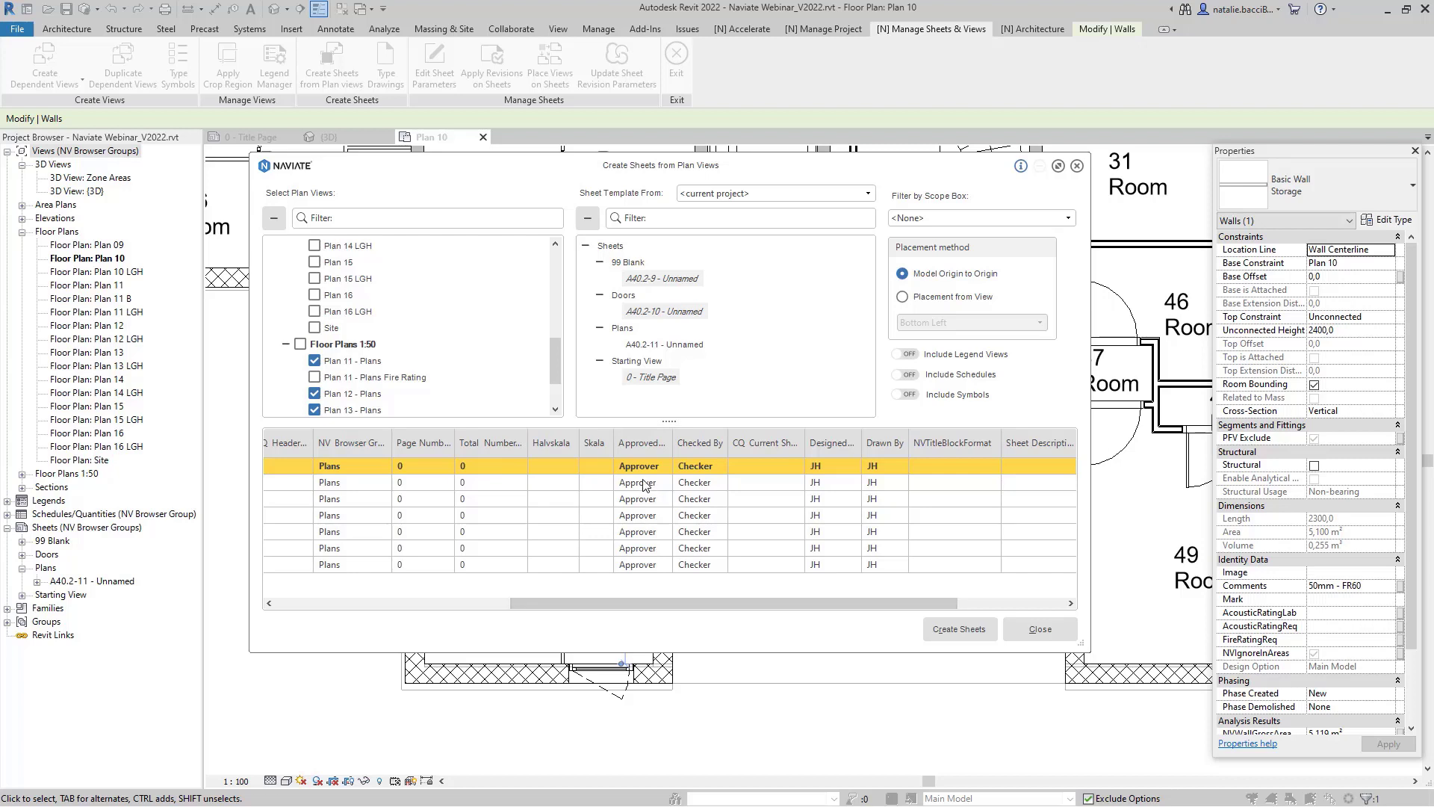
key("ctrl")
key("ctrl")
key("ctrl")
left_click(633, 486)
left_click(704, 566, "shift")
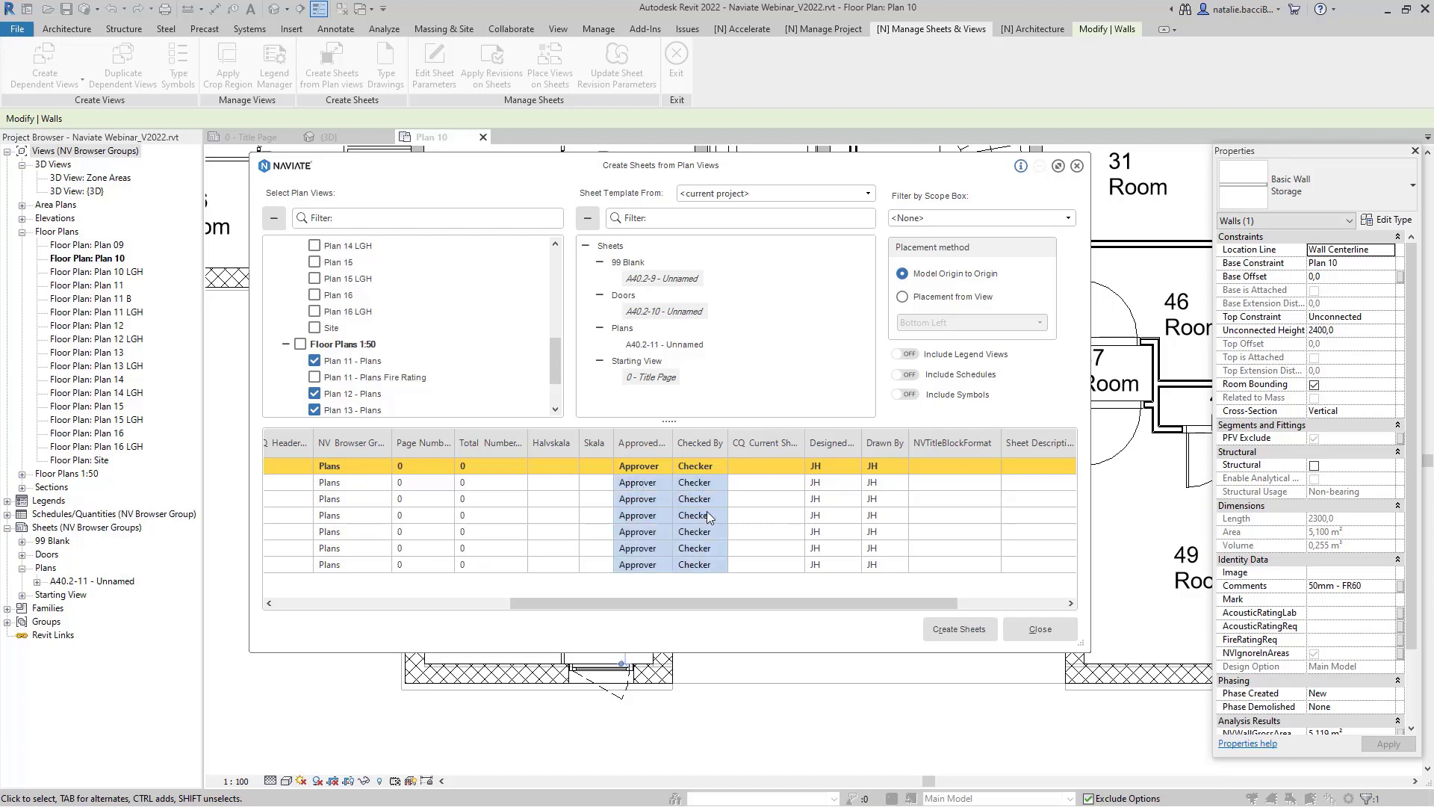
right_click(705, 486)
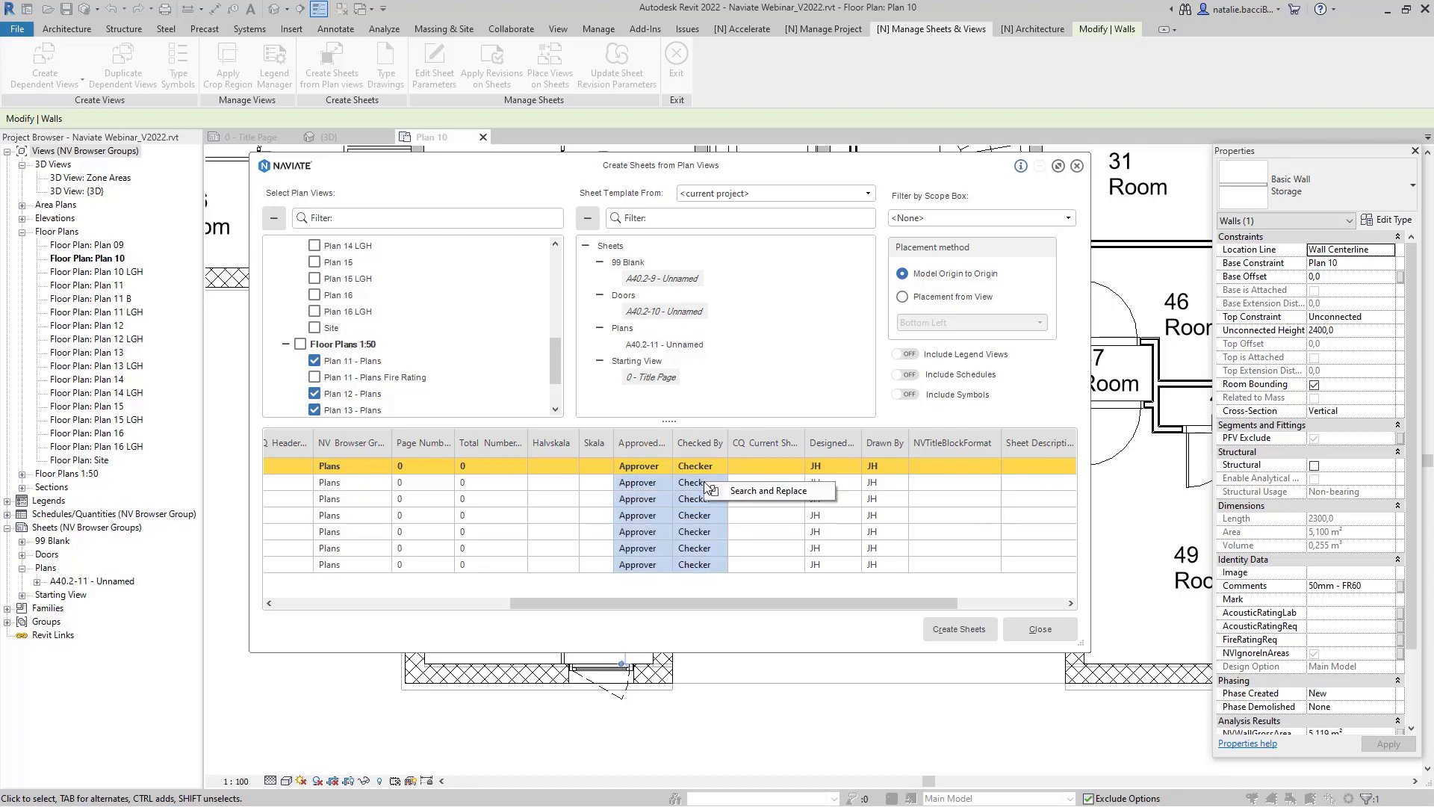
left_click(762, 490)
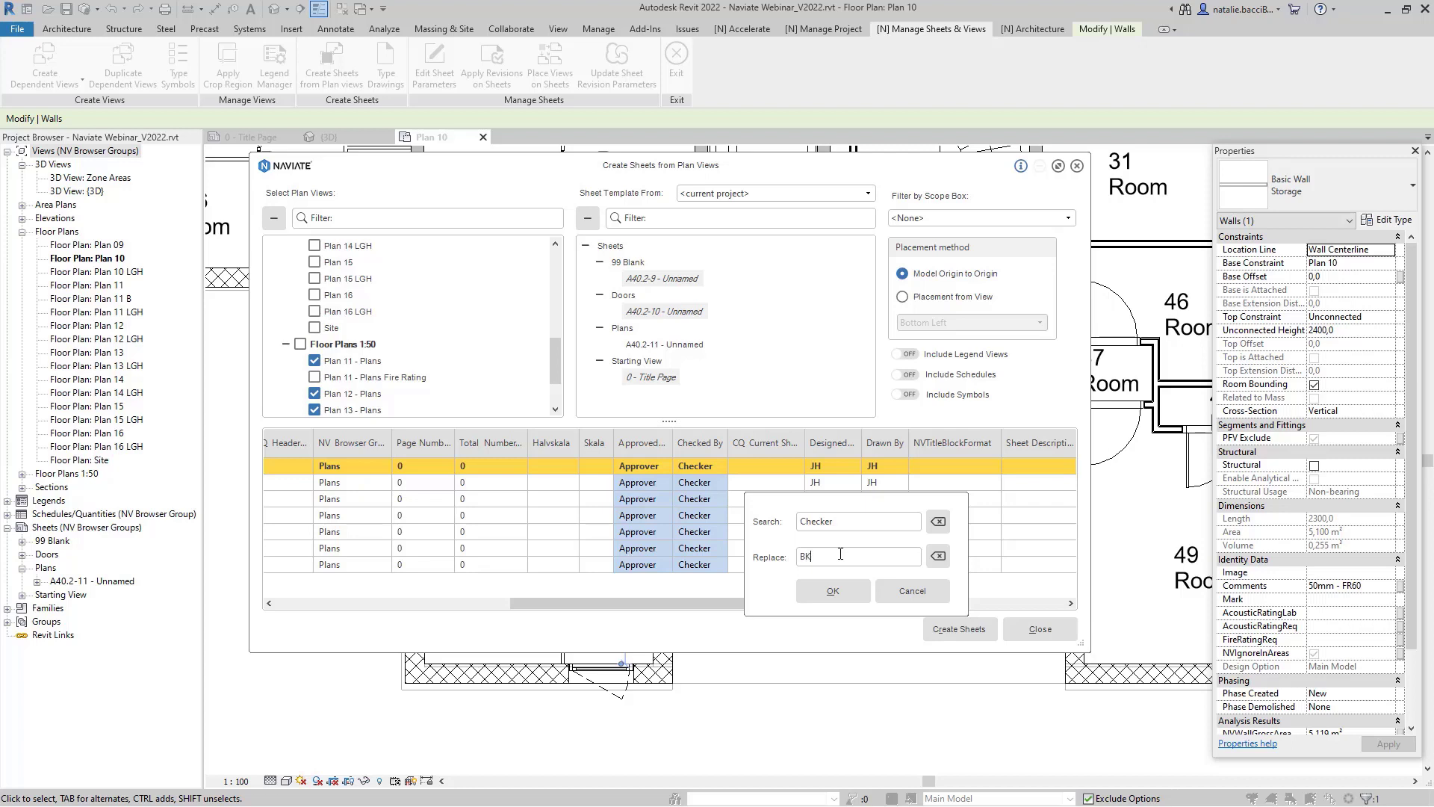
left_click(833, 593)
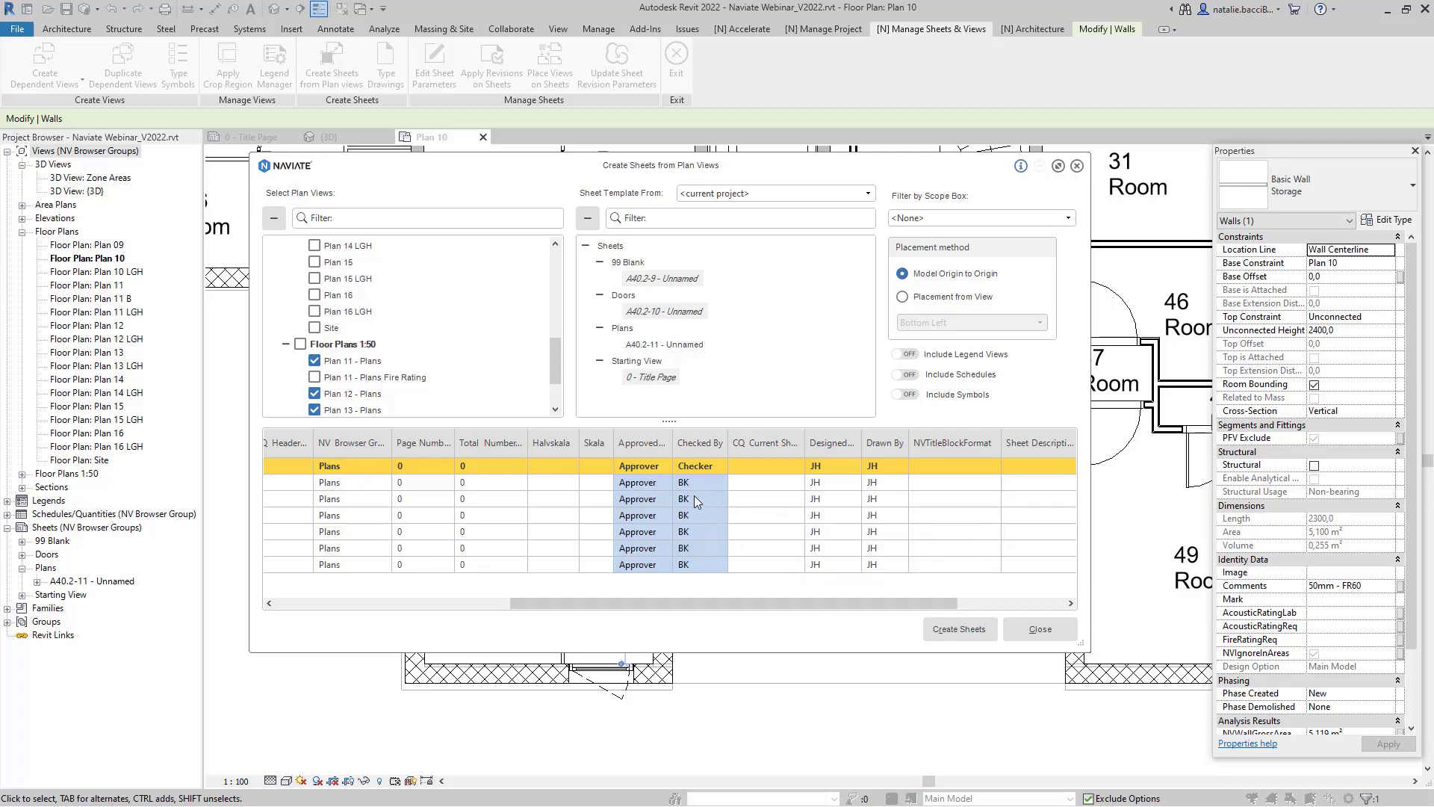
Step: Replace Approver with NB in the selected Approved By cells using Search and Replace
right_click(653, 489)
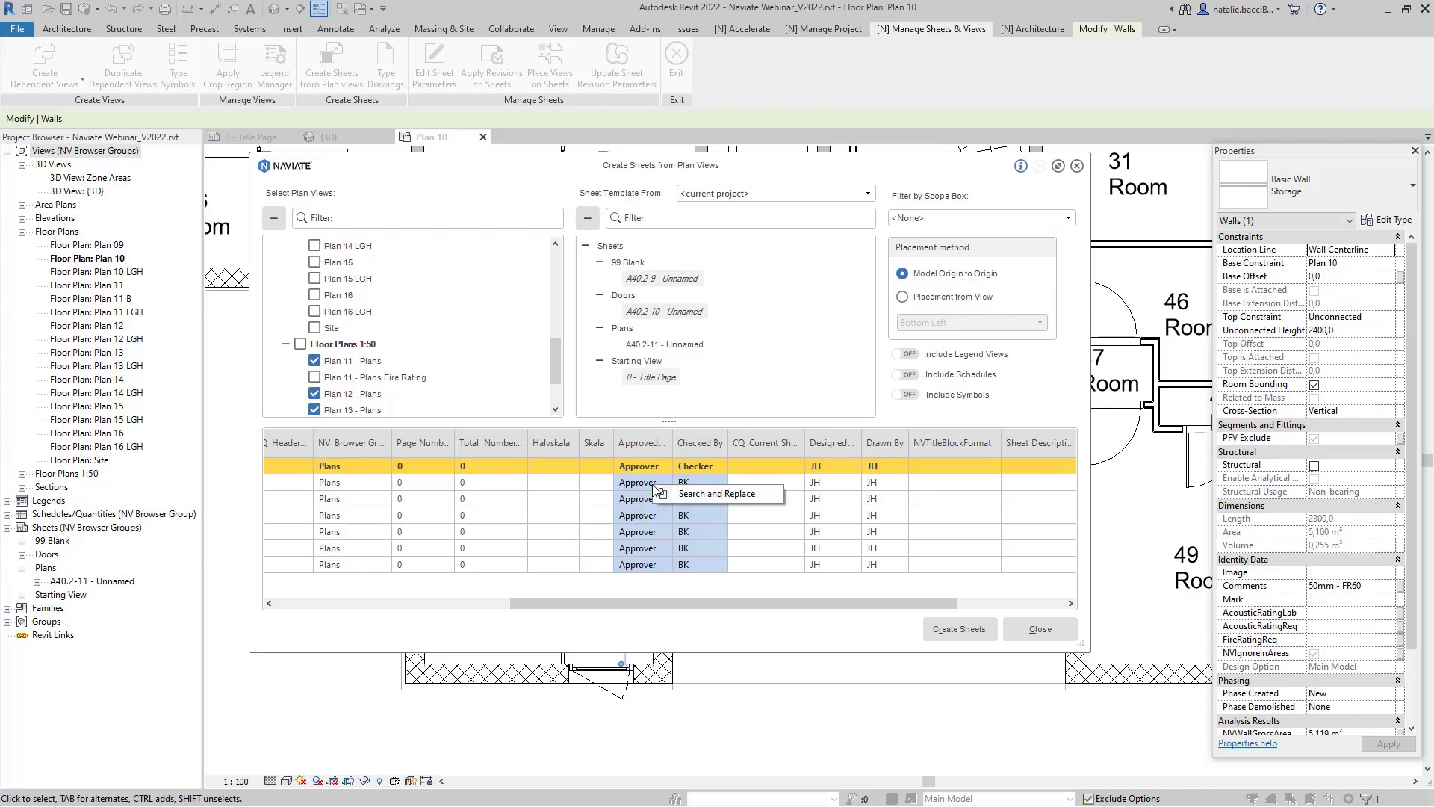
left_click(679, 495)
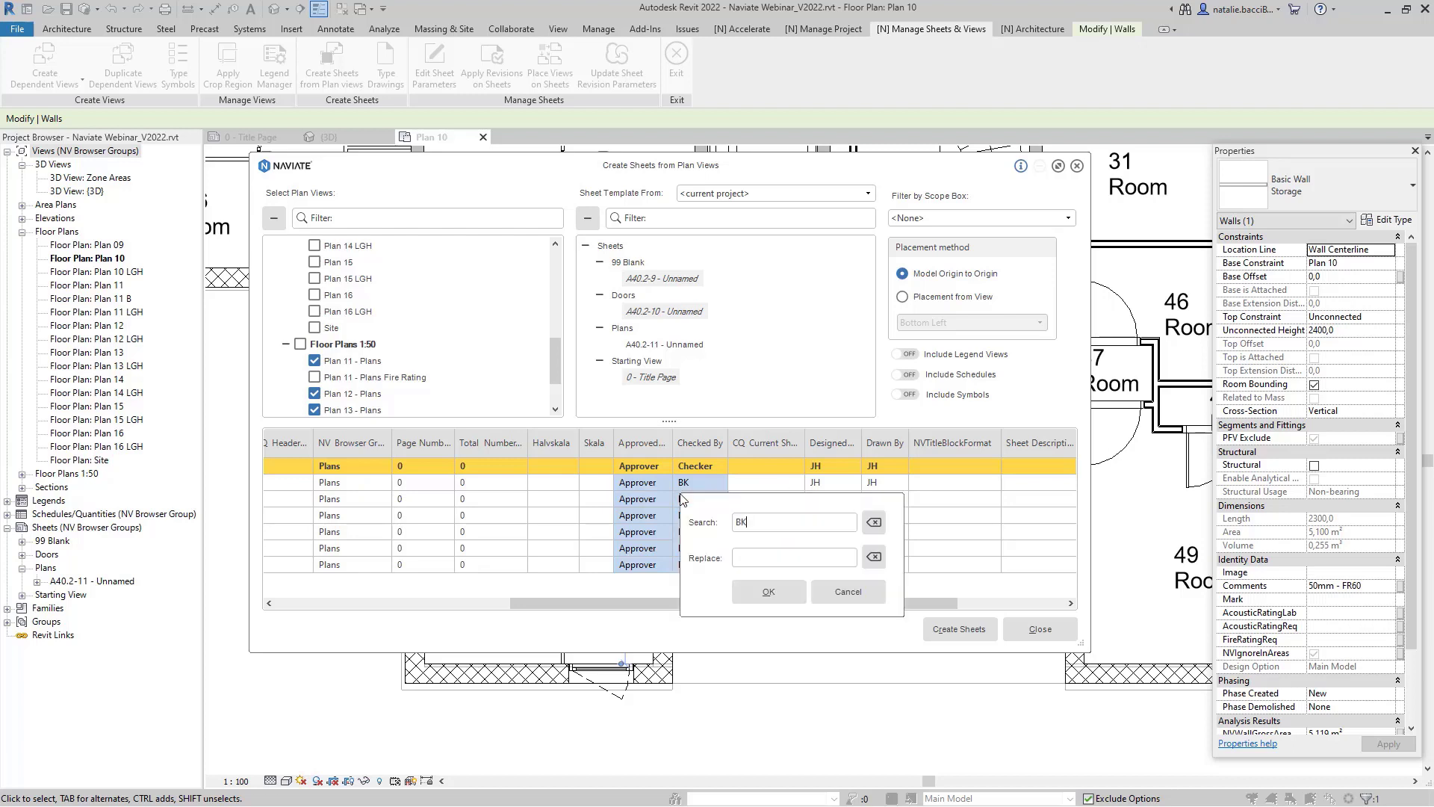
double_click(755, 525)
type("Approver")
left_click(783, 592)
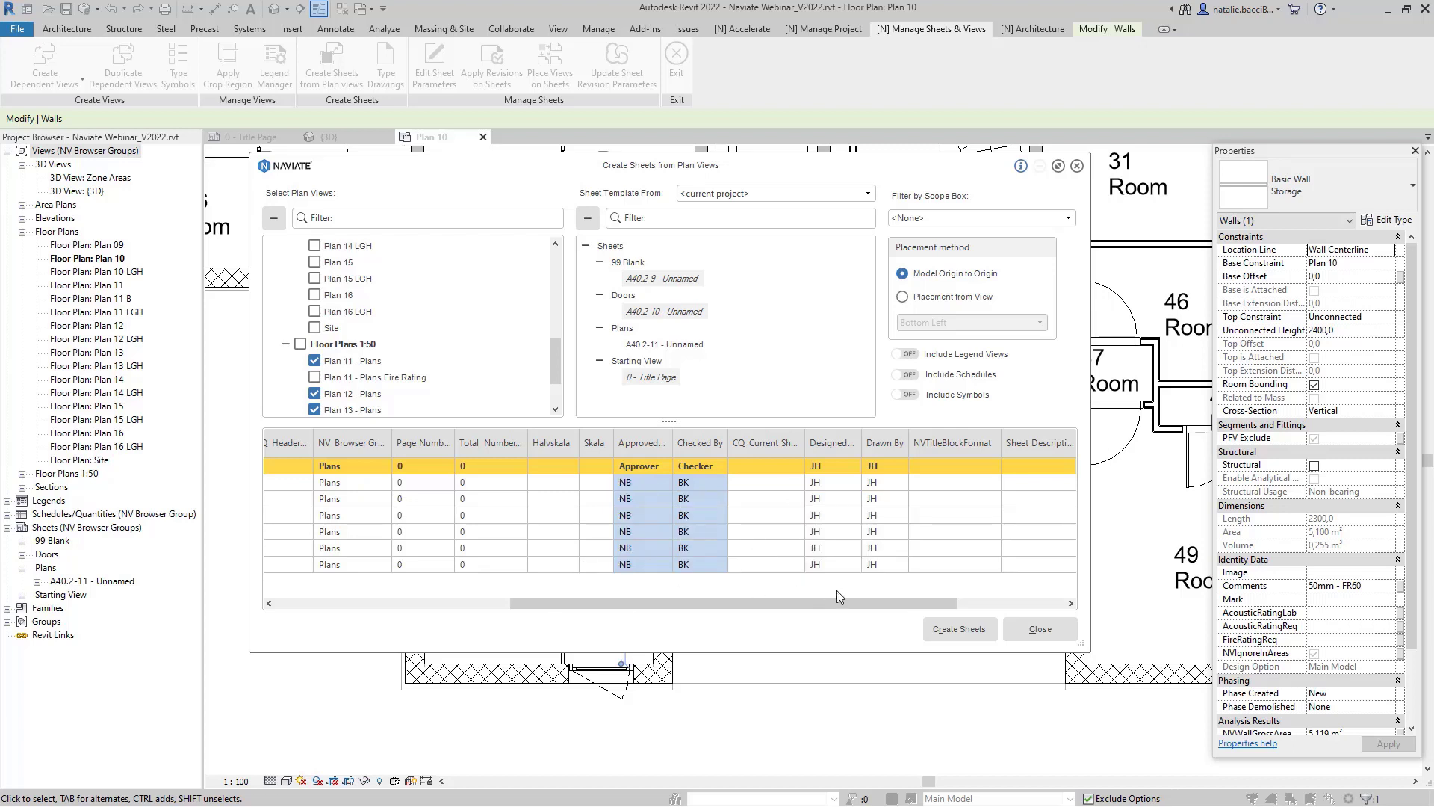
Step: Set the sheet placement method to Placement from View with the Center Center origin
left_click_drag(888, 602, 619, 644)
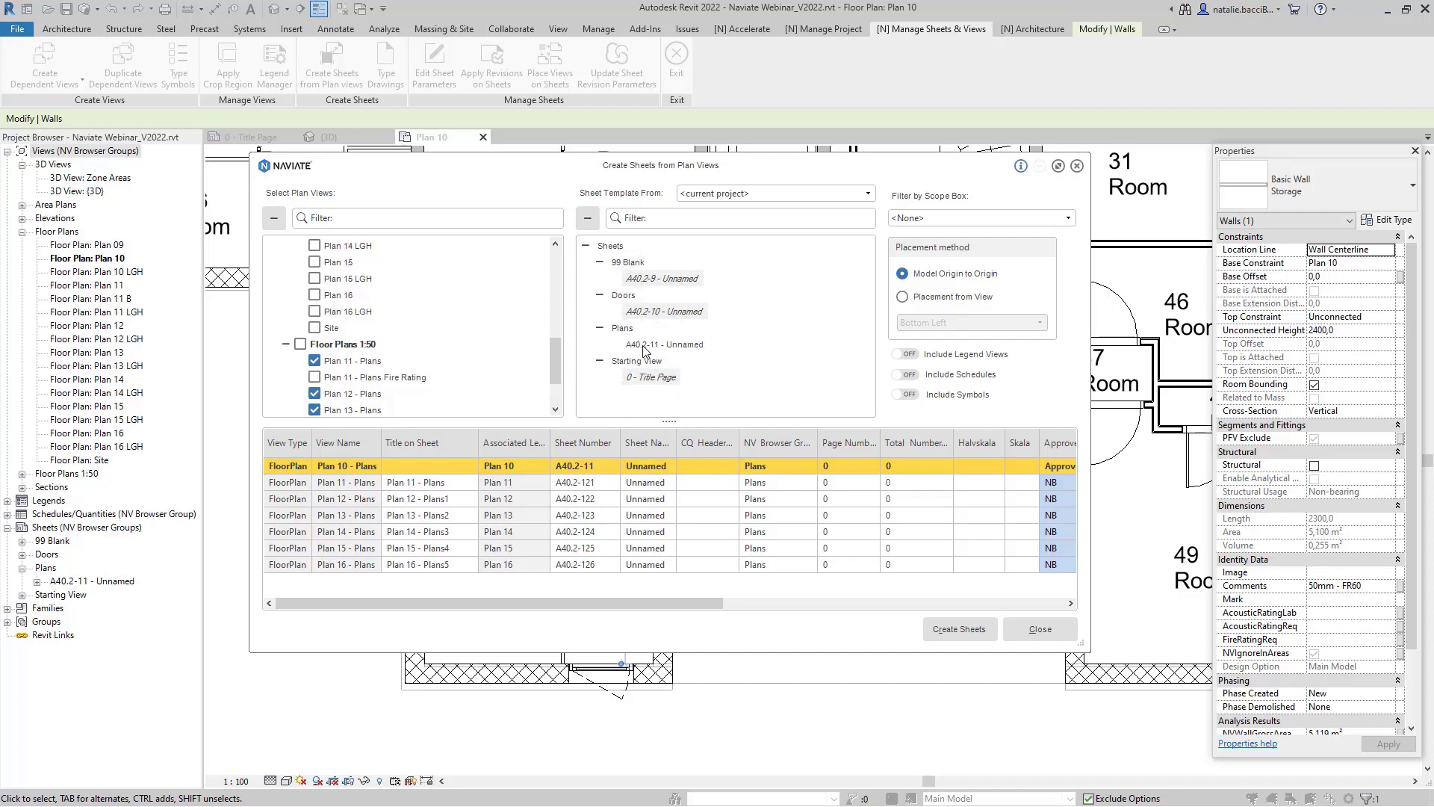
left_click(902, 297)
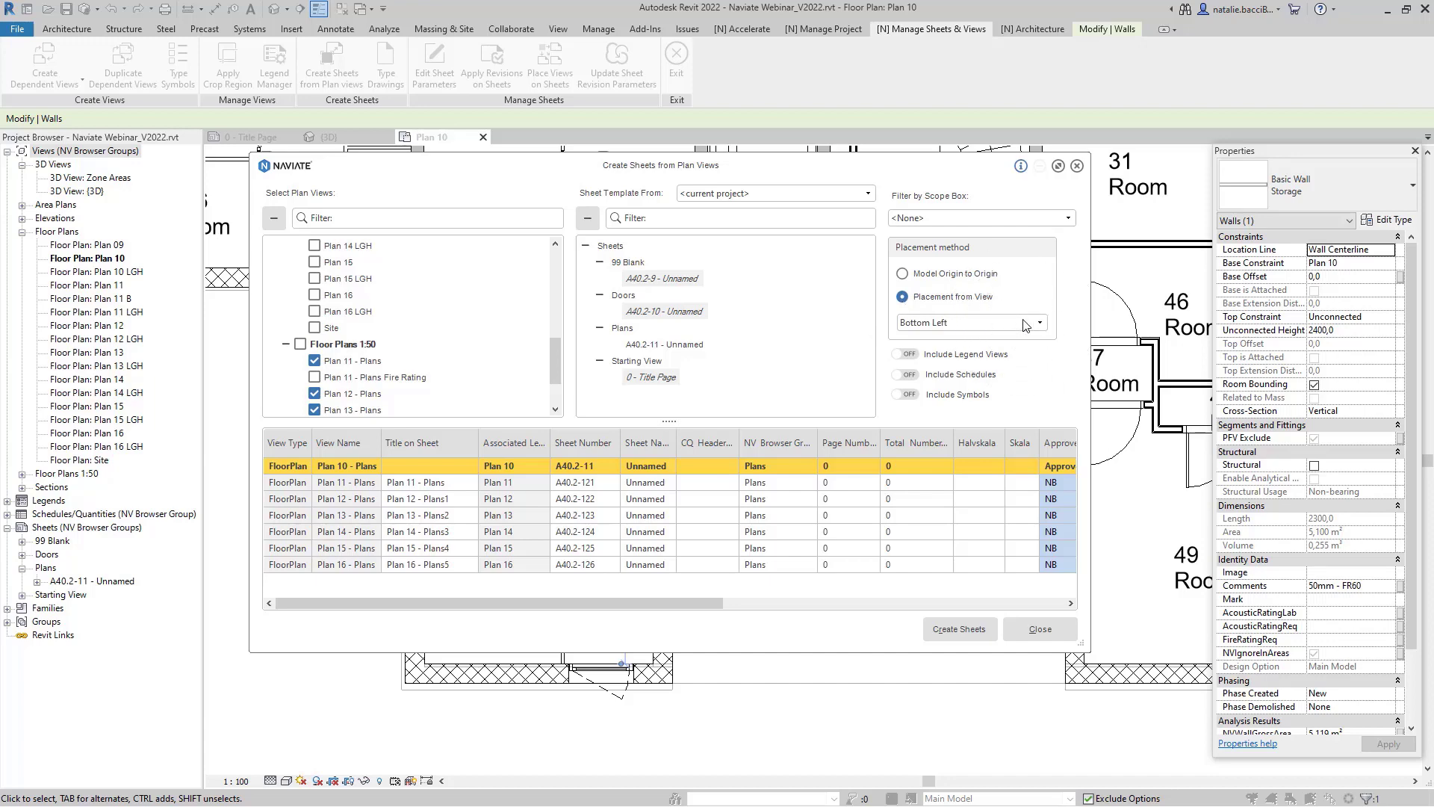
left_click(1025, 324)
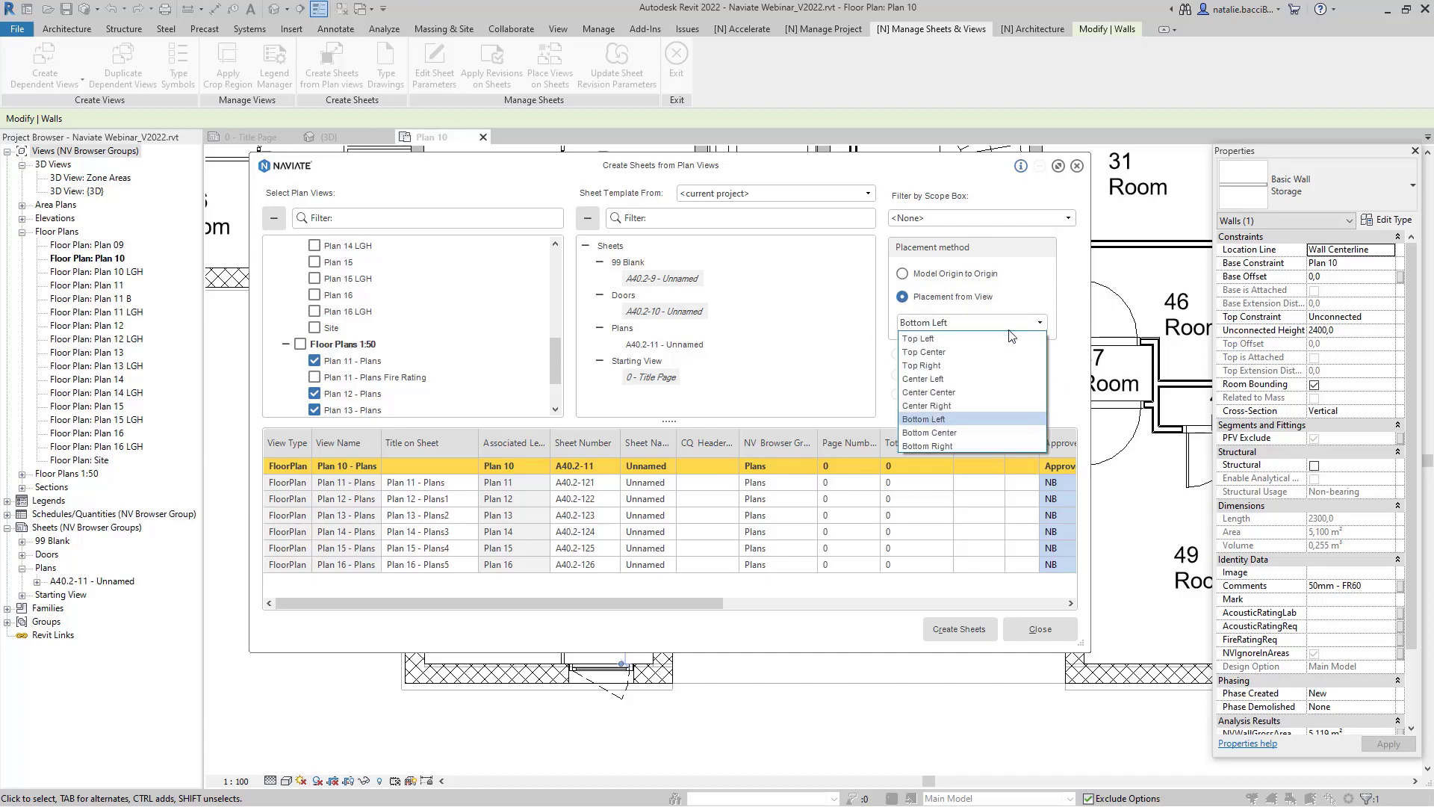
left_click(950, 392)
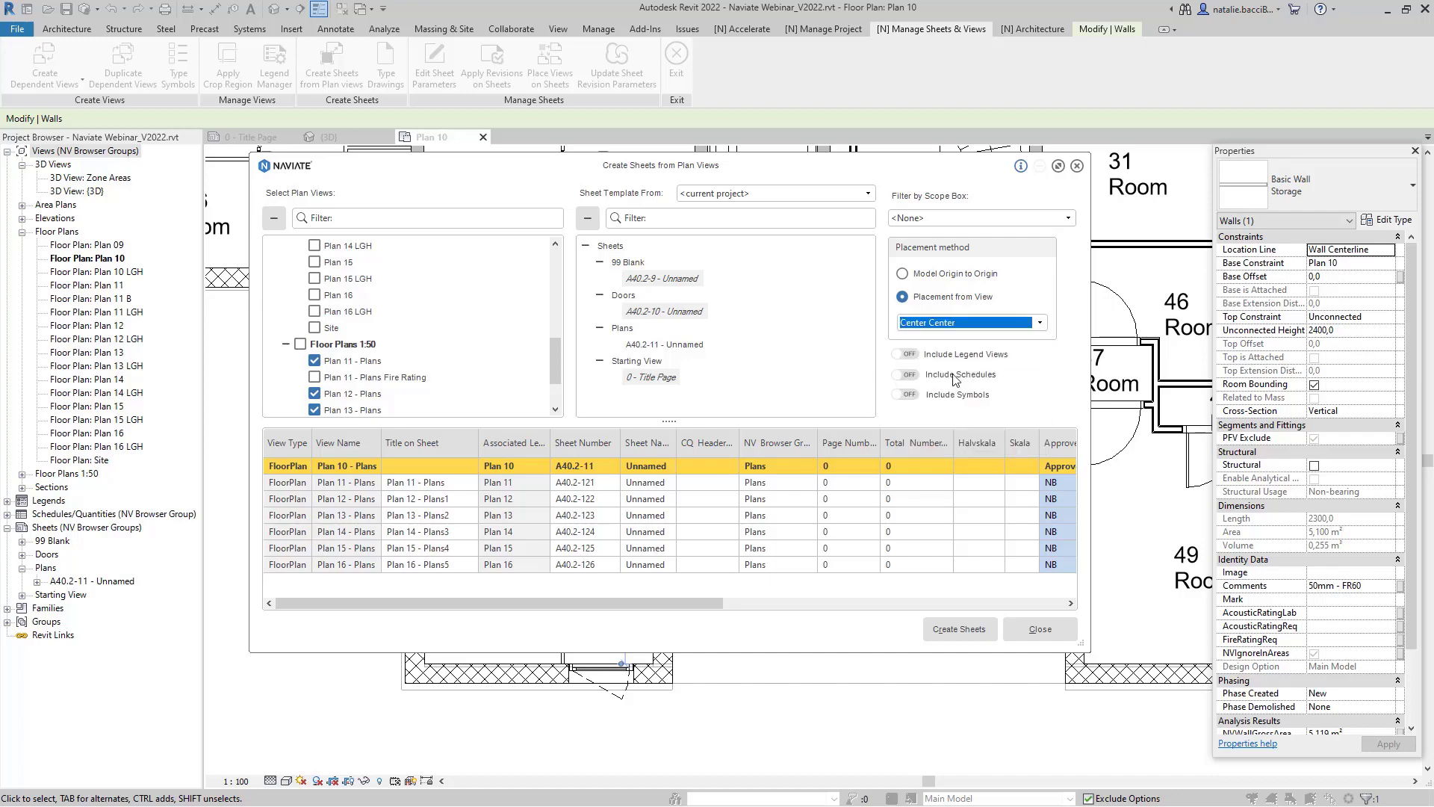
left_click(912, 358)
left_click(915, 360)
Step: Create the sheets for Plan 11 to Plan 16 and close the Create Sheets from Plan Views dialog
left_click(950, 635)
left_click(950, 634)
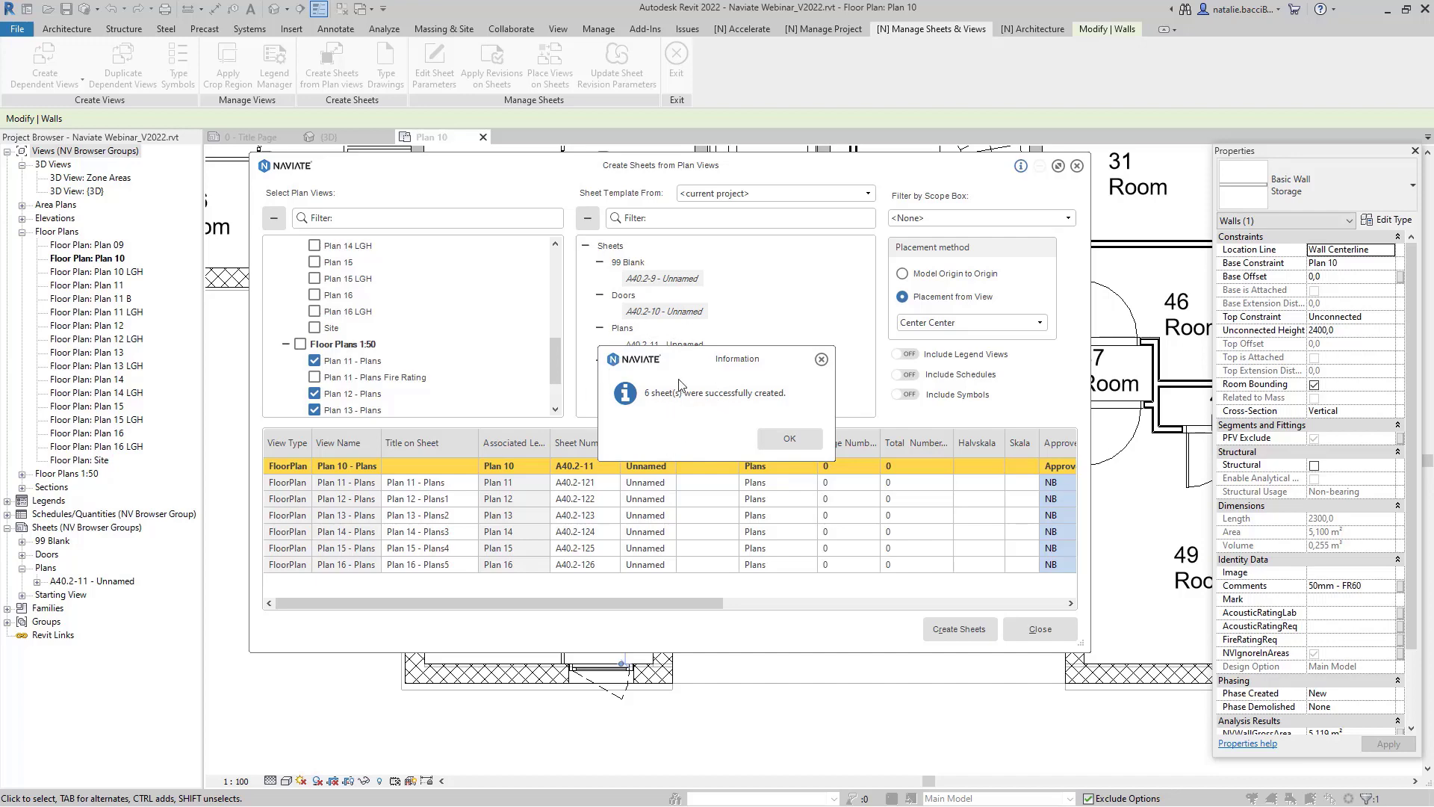
left_click(791, 440)
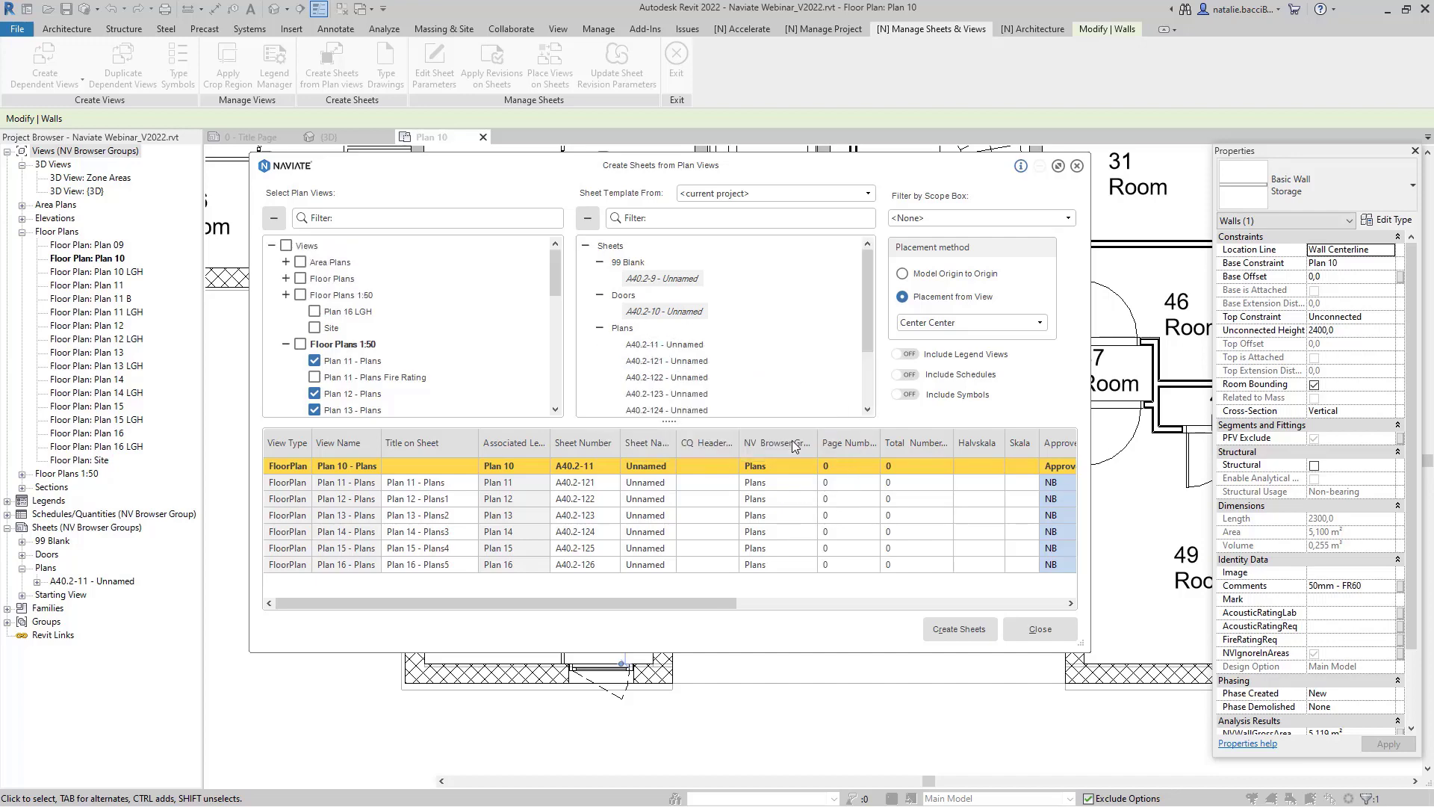
left_click(1041, 629)
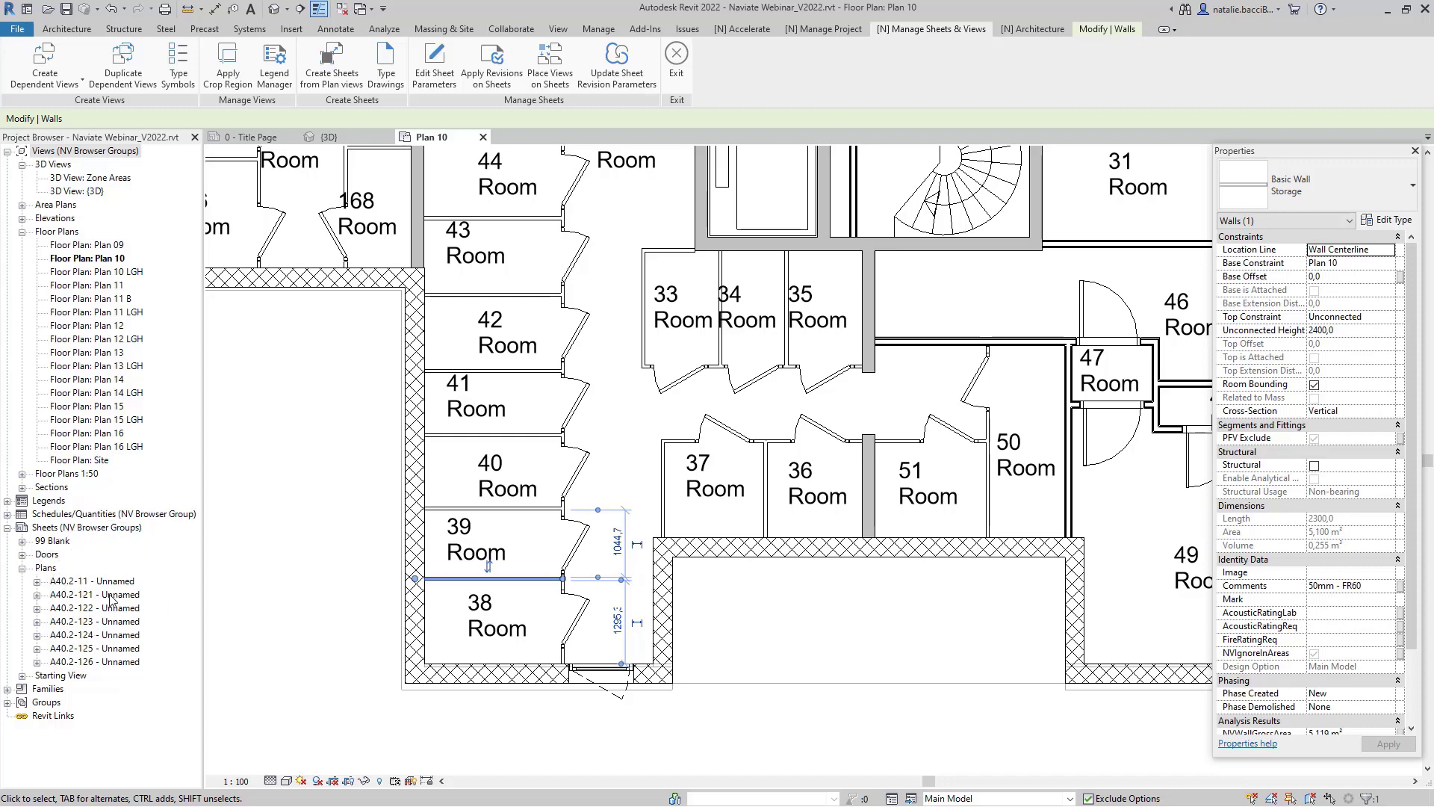
Step: Open sheet A40.2-121 and move its Plan 11 - Plans viewport inside the sheet frame, clear of the title block
double_click(110, 596)
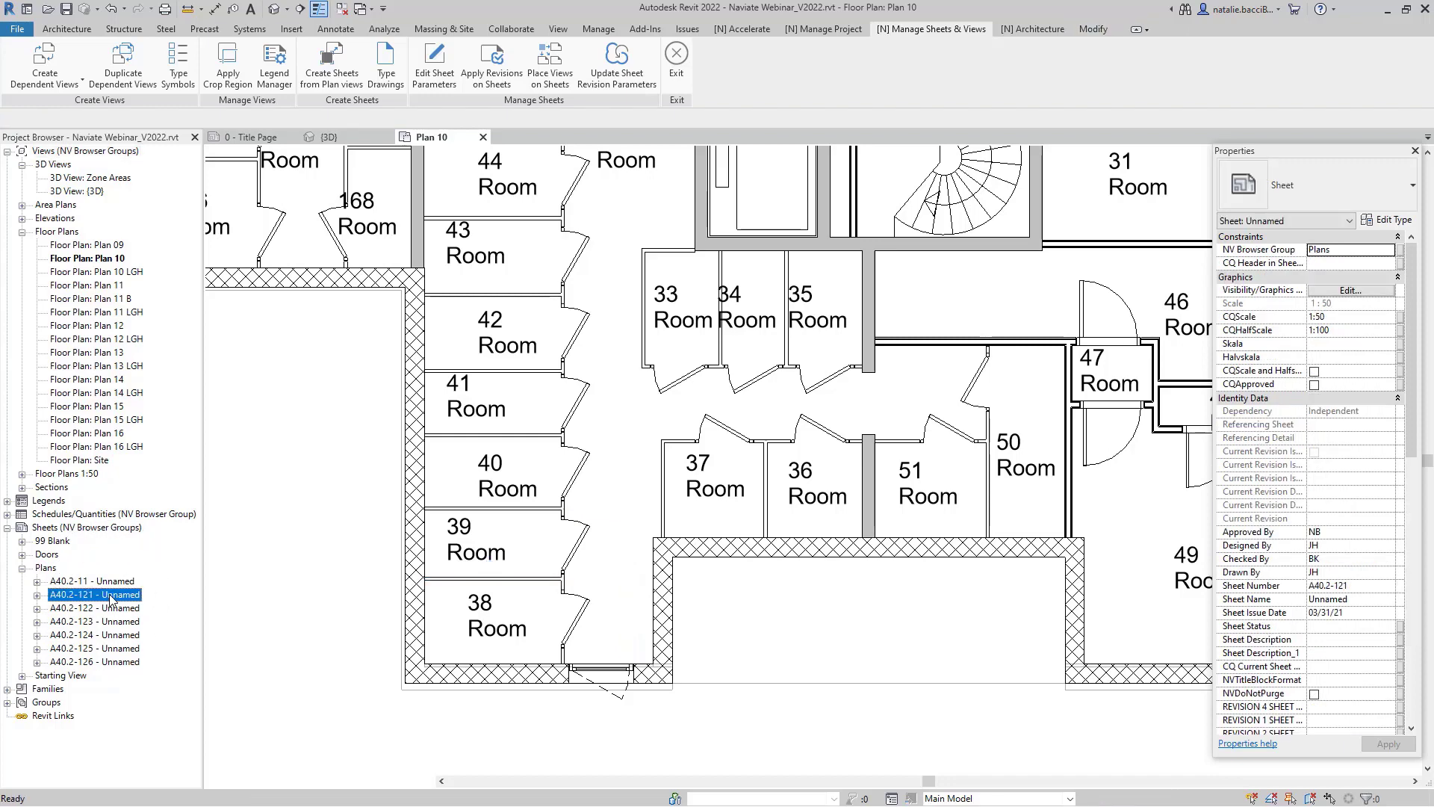
scroll(252, 502, "down", 3)
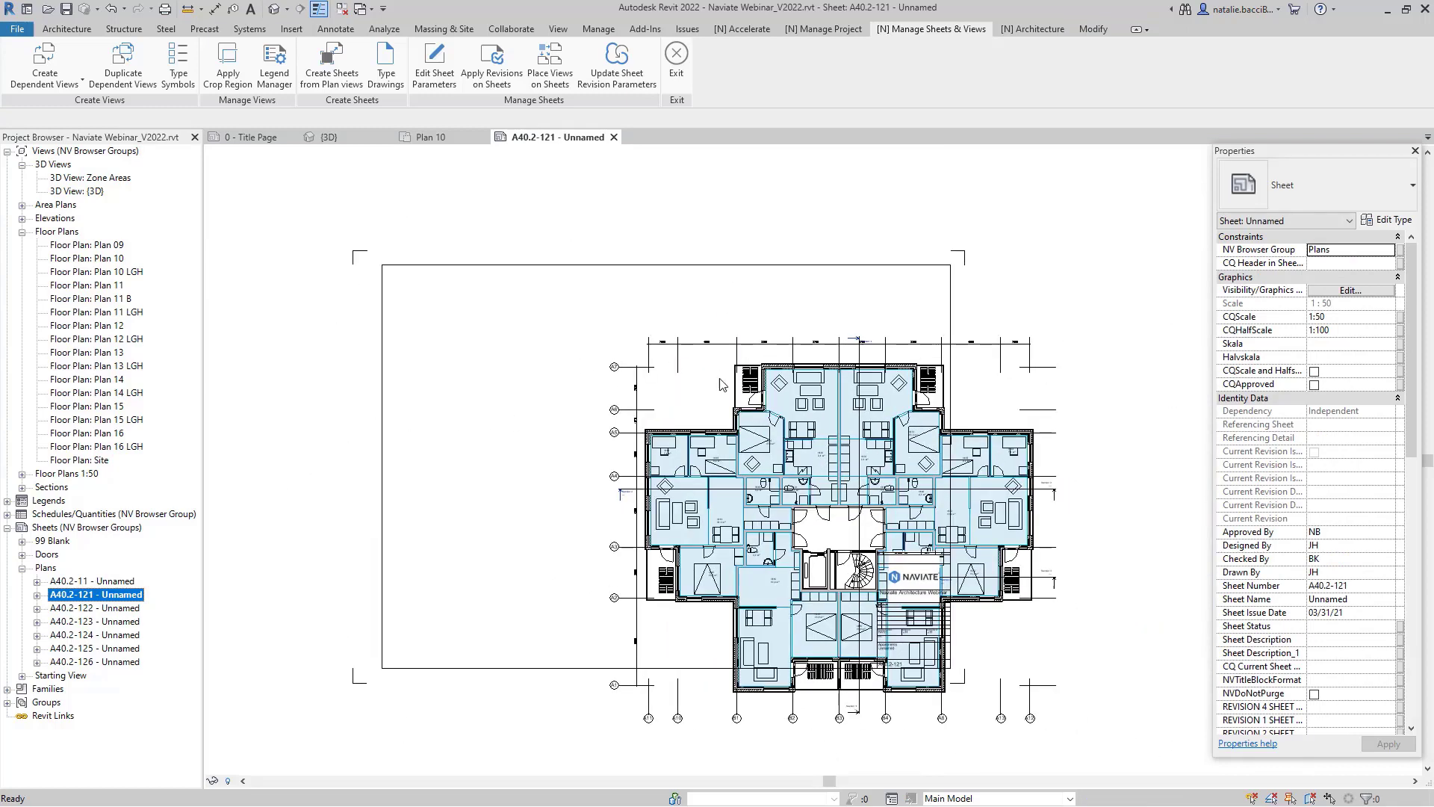
key("ctrl")
key("ctrl")
scroll(657, 372, "down", 2)
scroll(518, 358, "up", 1)
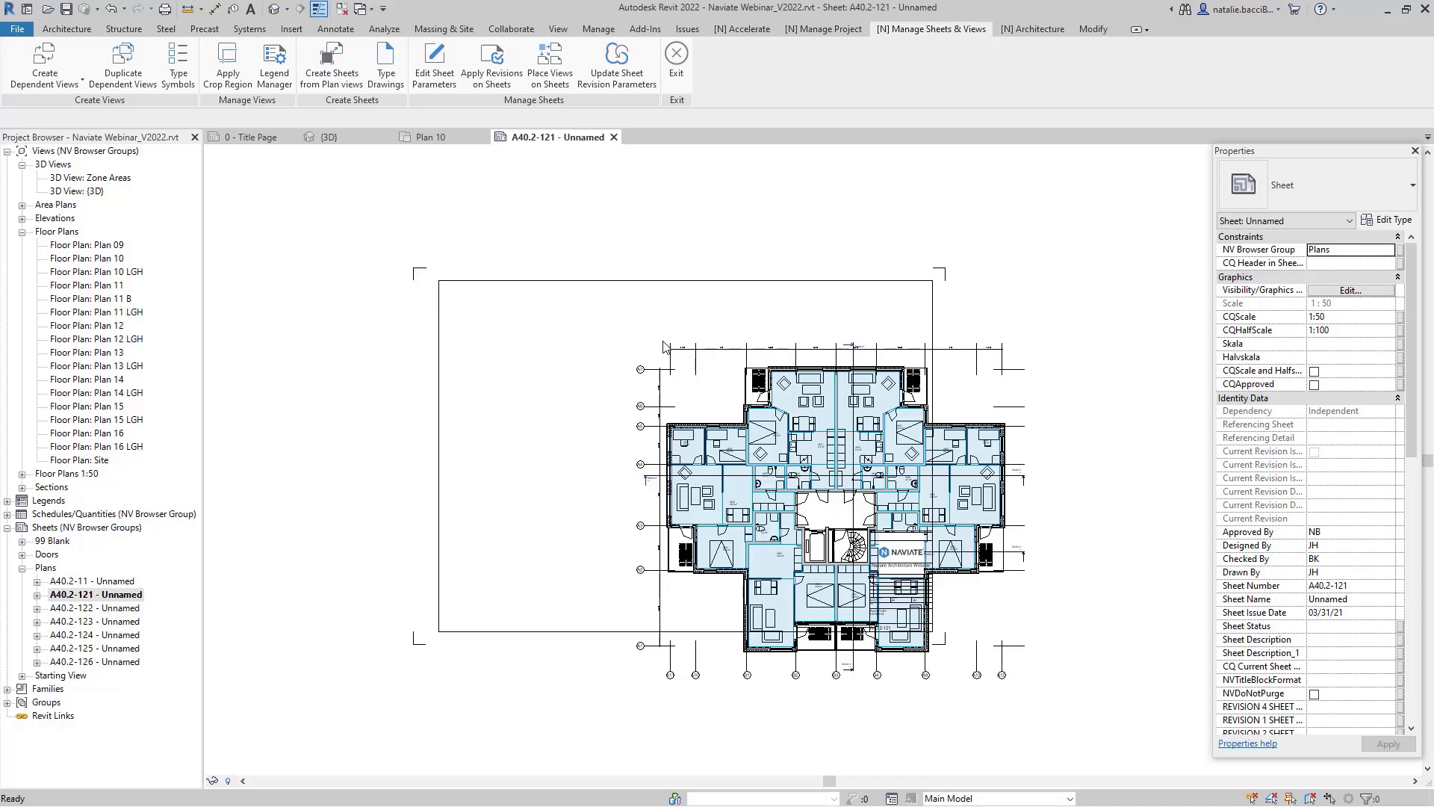
left_click(438, 88)
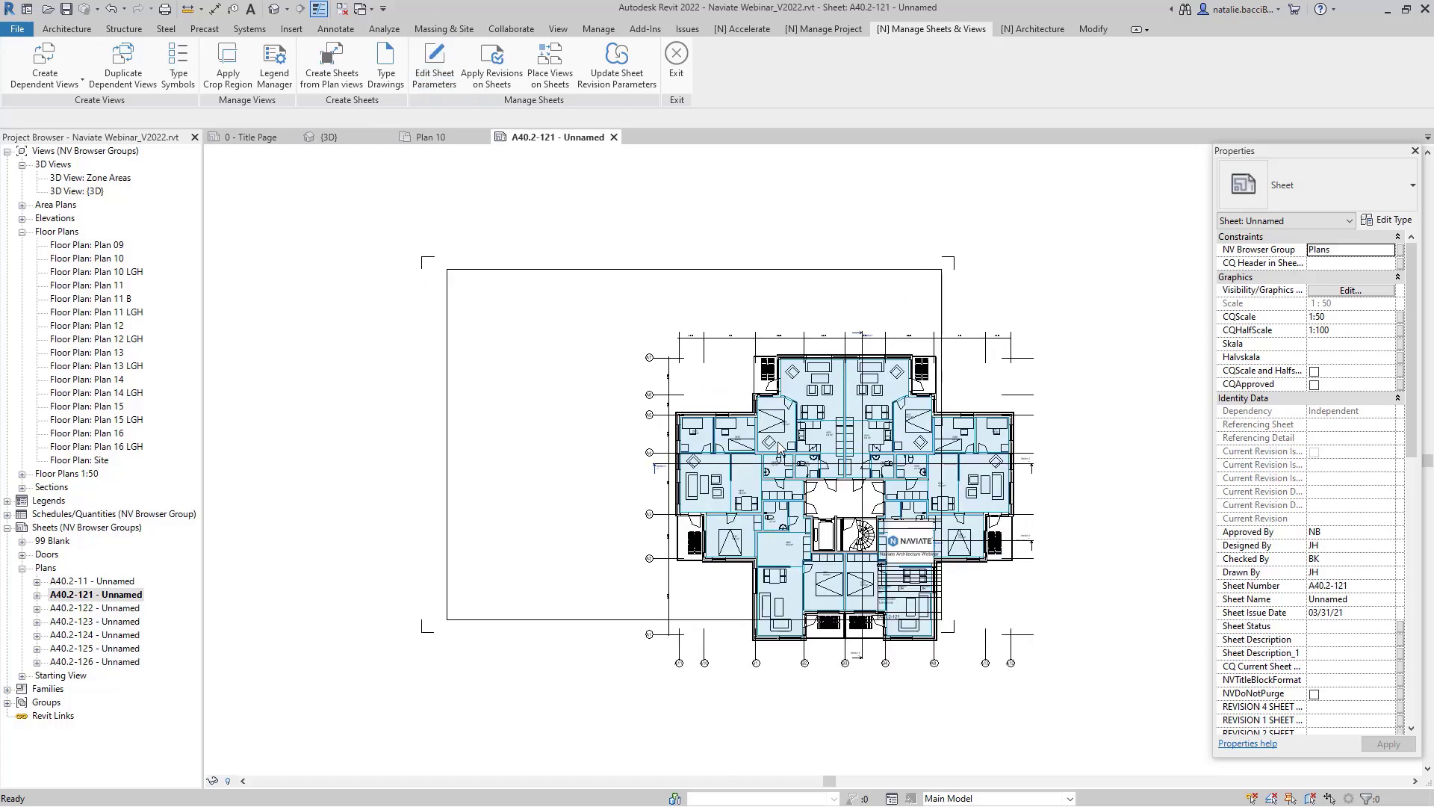
left_click(821, 464)
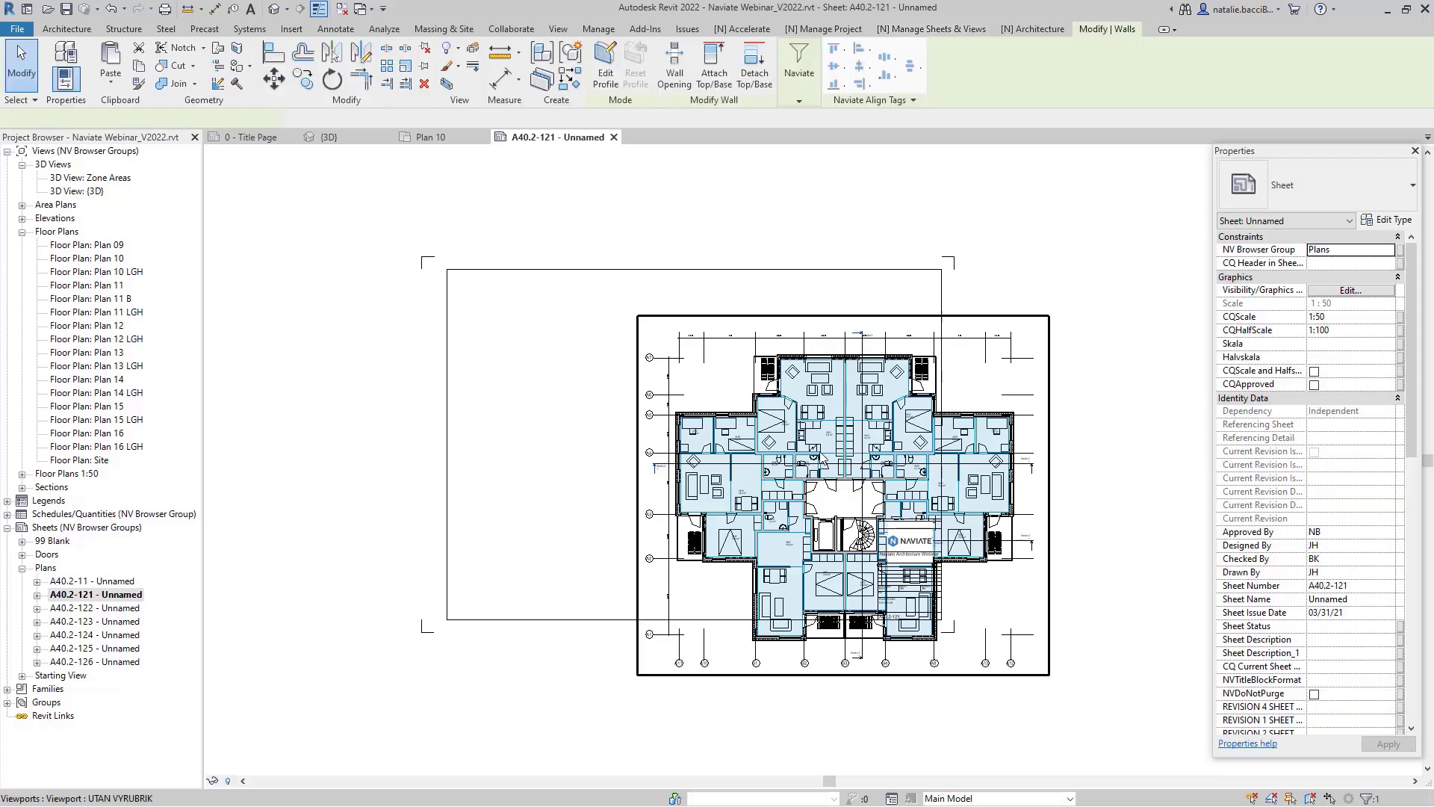
left_click_drag(715, 404, 639, 400)
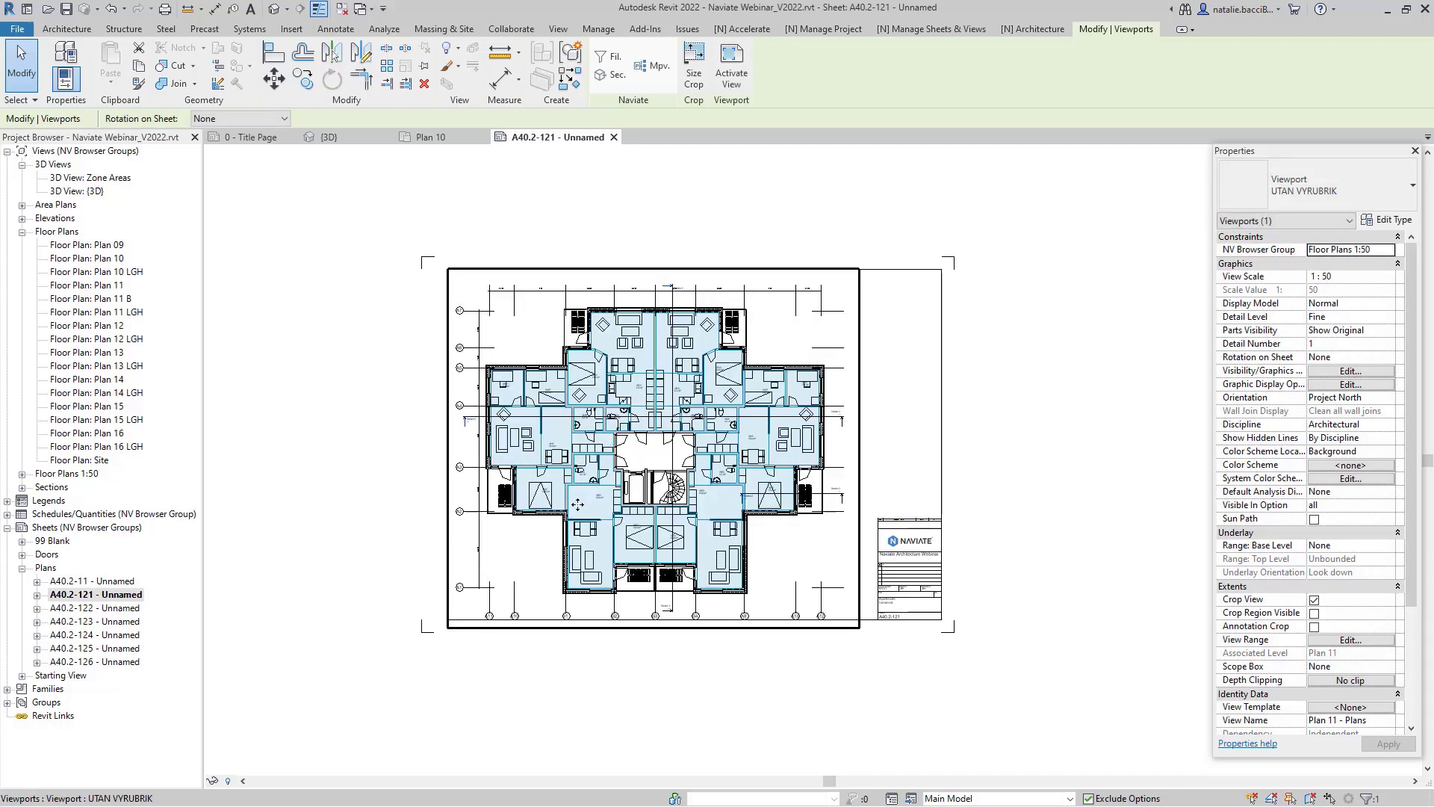
scroll(575, 487, "up", 1)
scroll(575, 487, "up", 1)
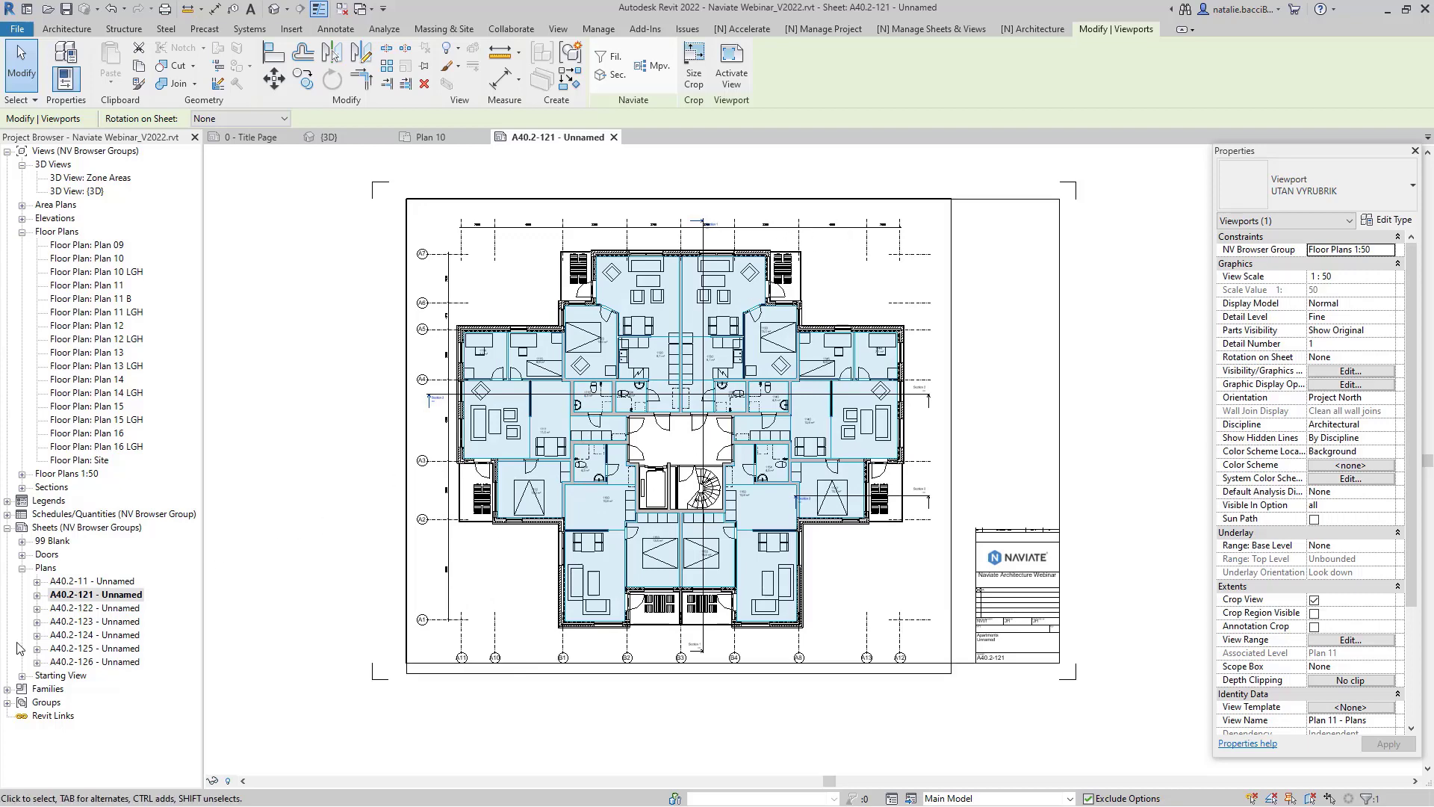
Step: Open sheet A40.2-122 and move its Plan 12 - Plans viewport inside the sheet frame, clear of the title block
left_click(111, 611)
double_click(110, 611)
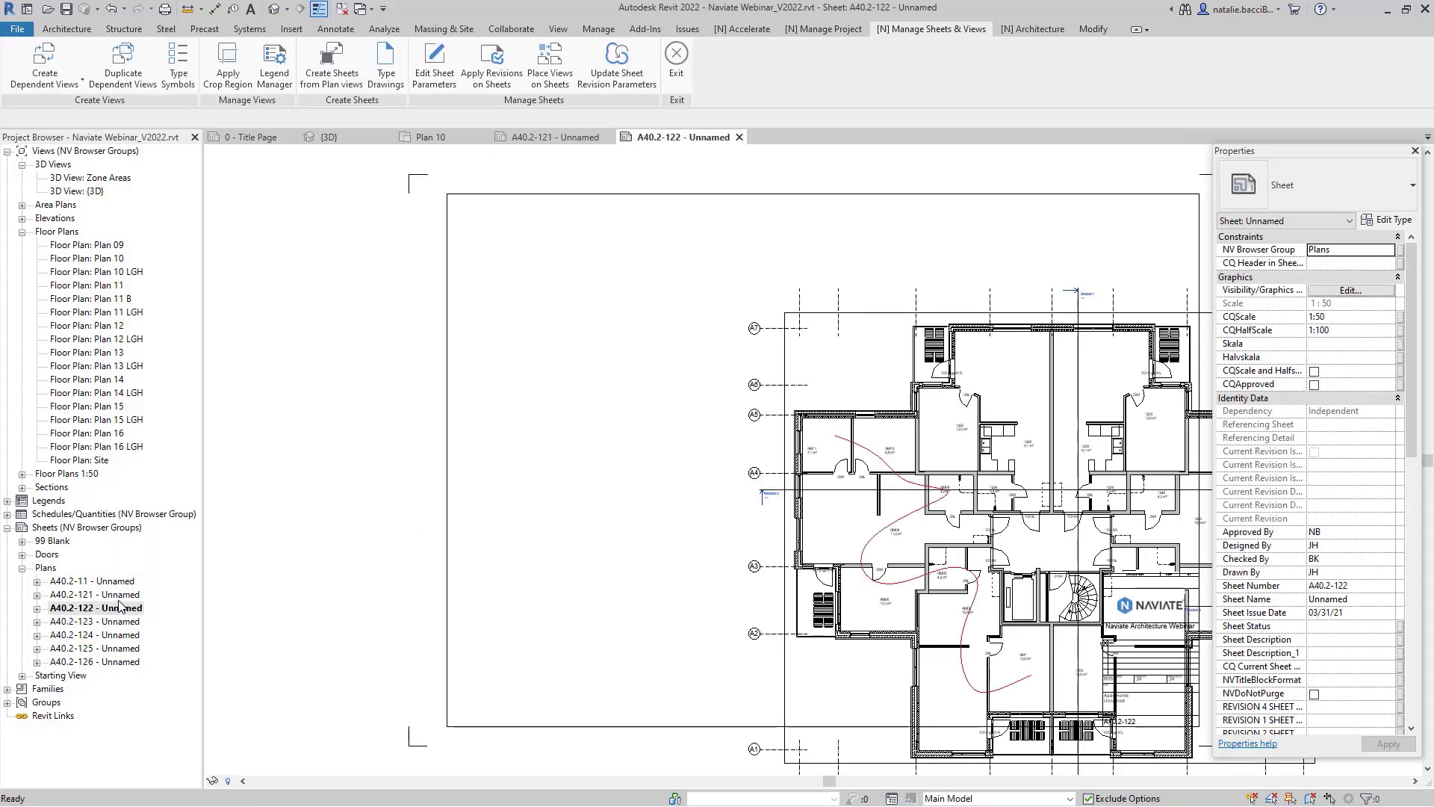
left_click(119, 597)
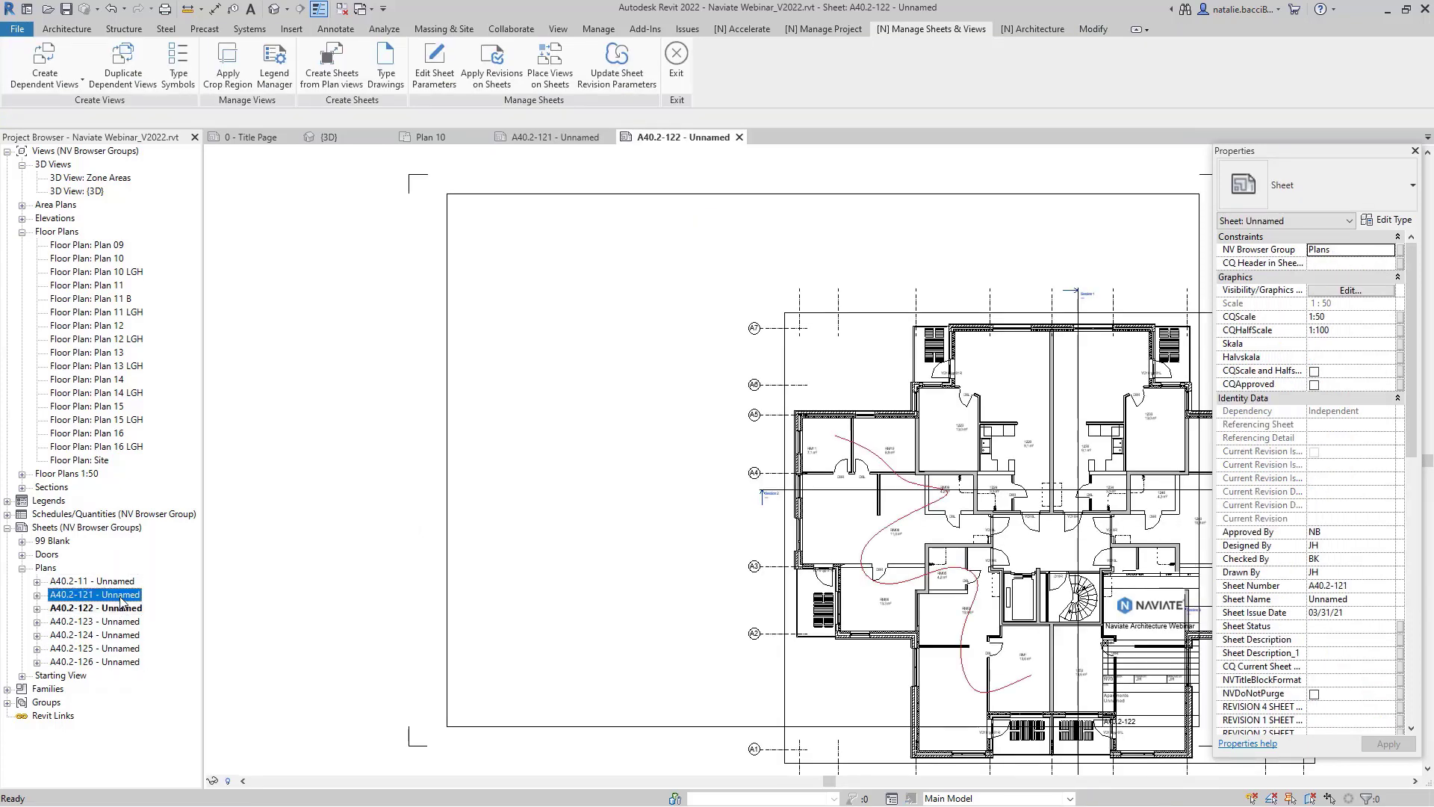
scroll(370, 499, "down", 2)
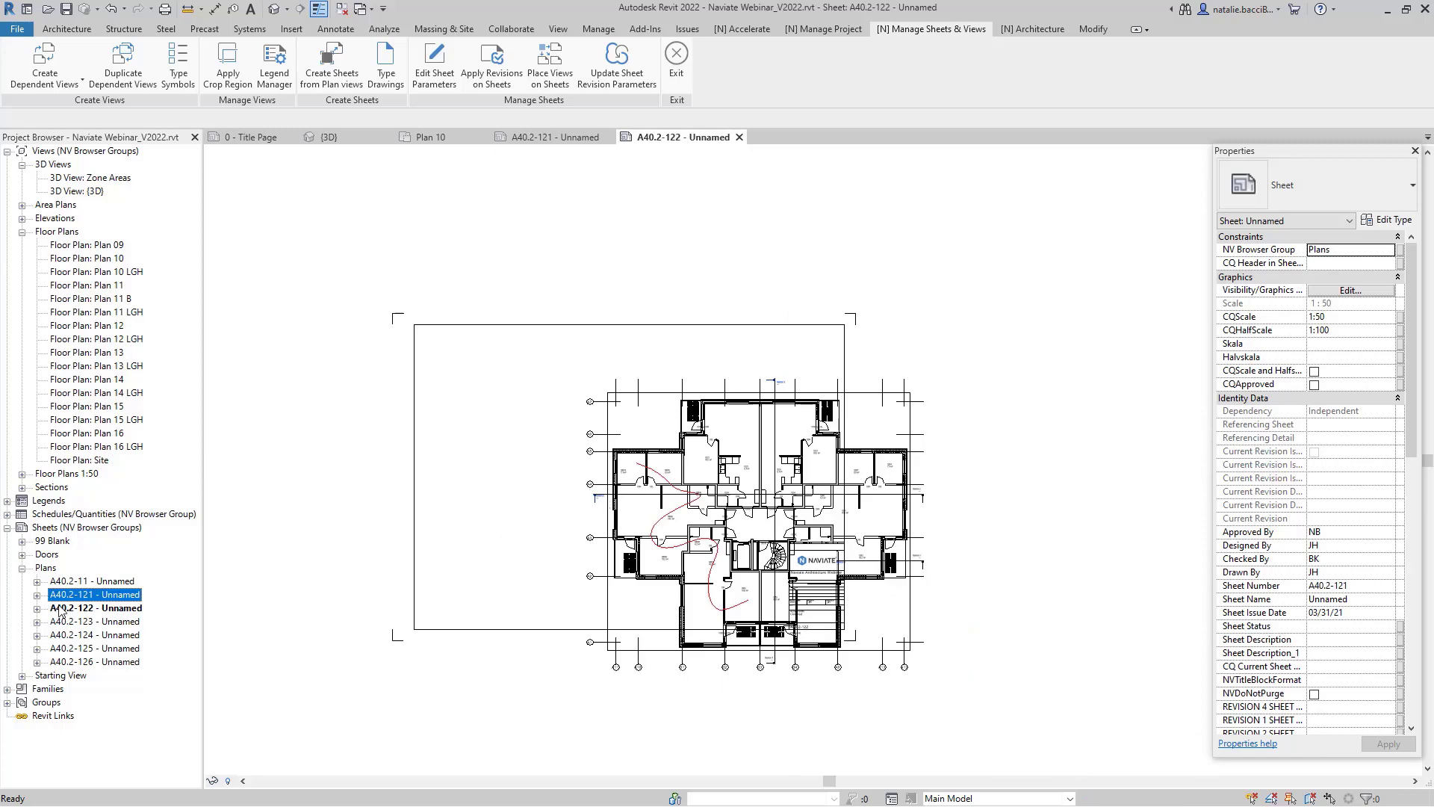
left_click(655, 555)
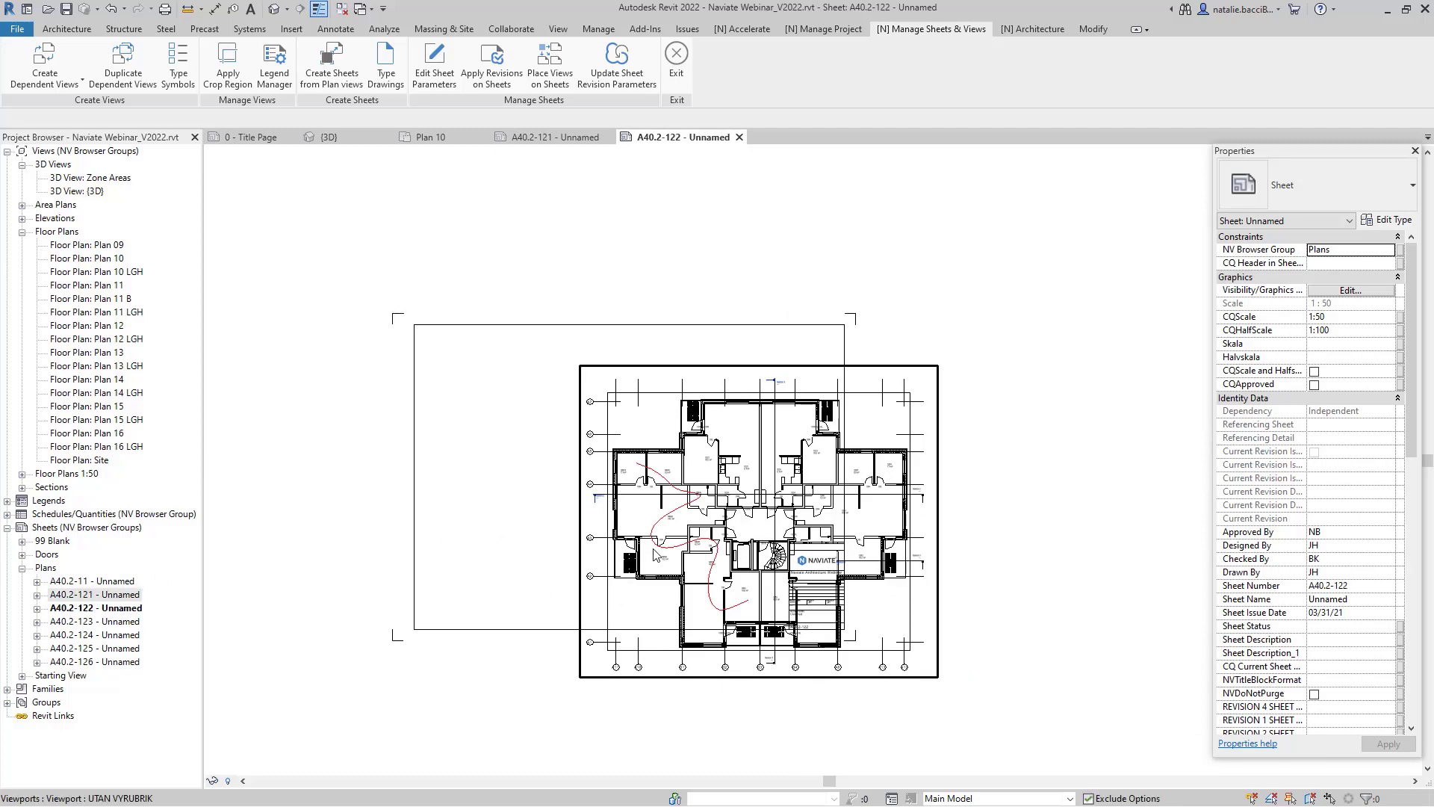
left_click(619, 507)
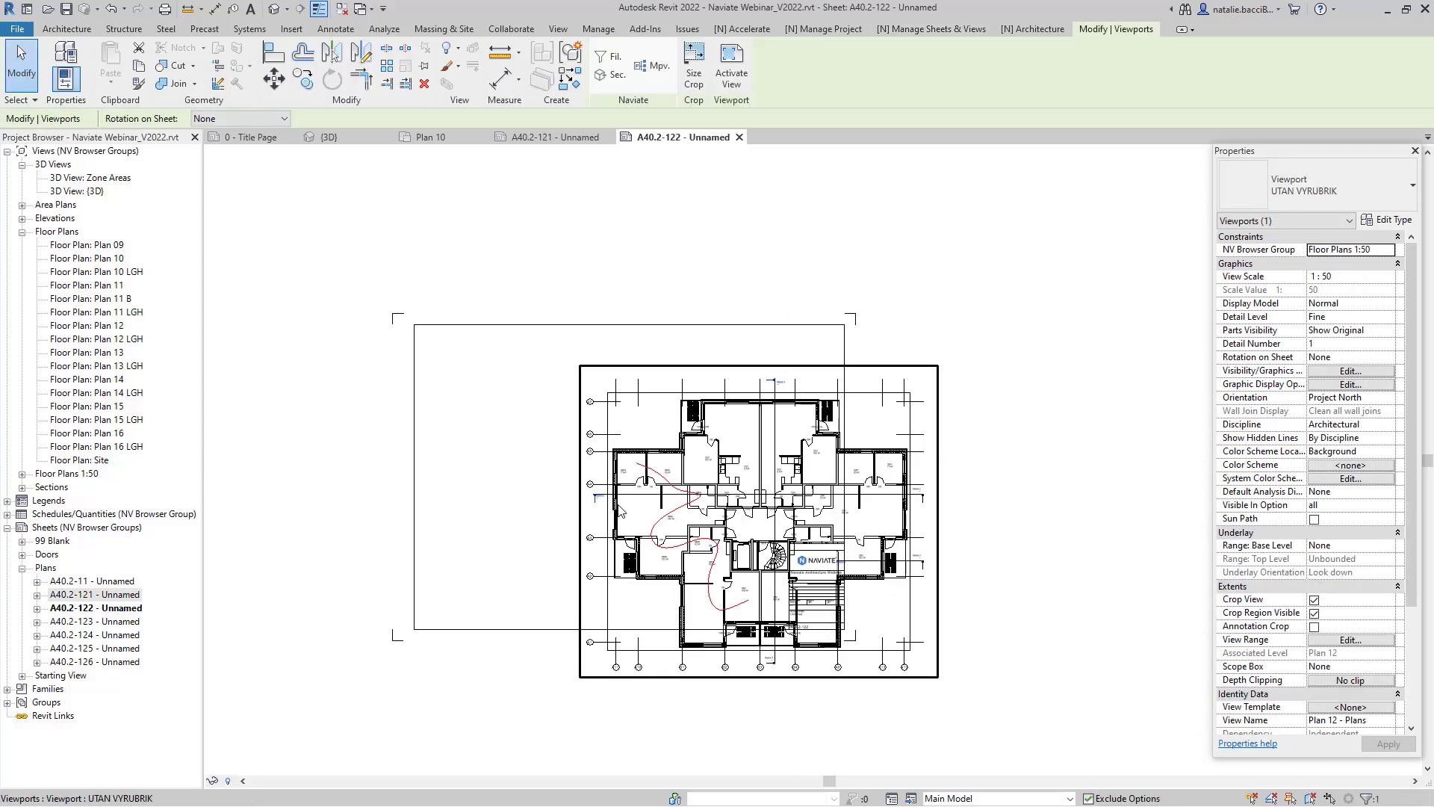
left_click_drag(621, 437, 459, 397)
left_click(374, 409)
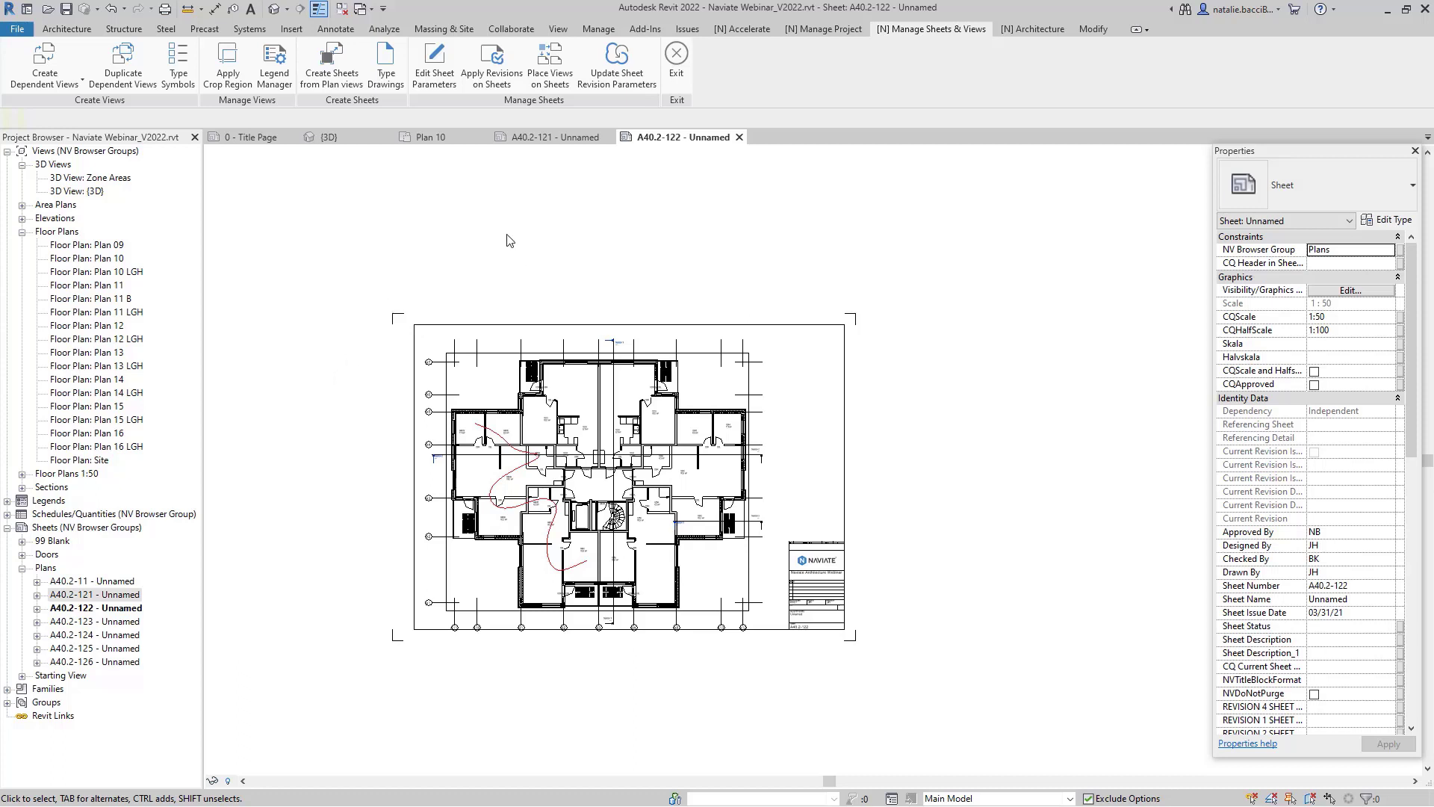
Step: Open Edit Sheet Parameters and include every sheet in the Plans group, A40.2-11 and A40.2-121 to A40.2-126
key("ctrl")
key("ctrl")
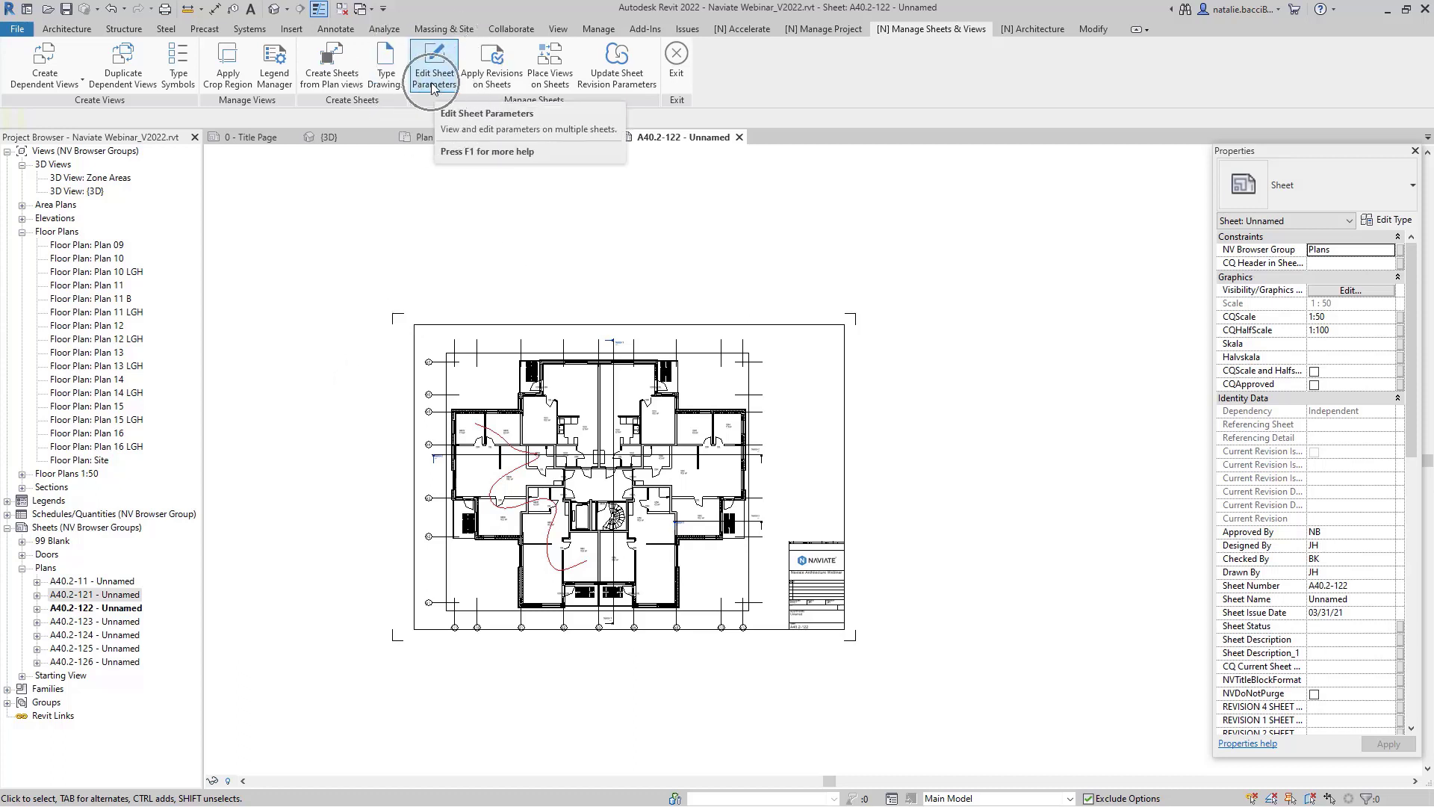
key("ctrl")
key("ctrl")
left_click(432, 89)
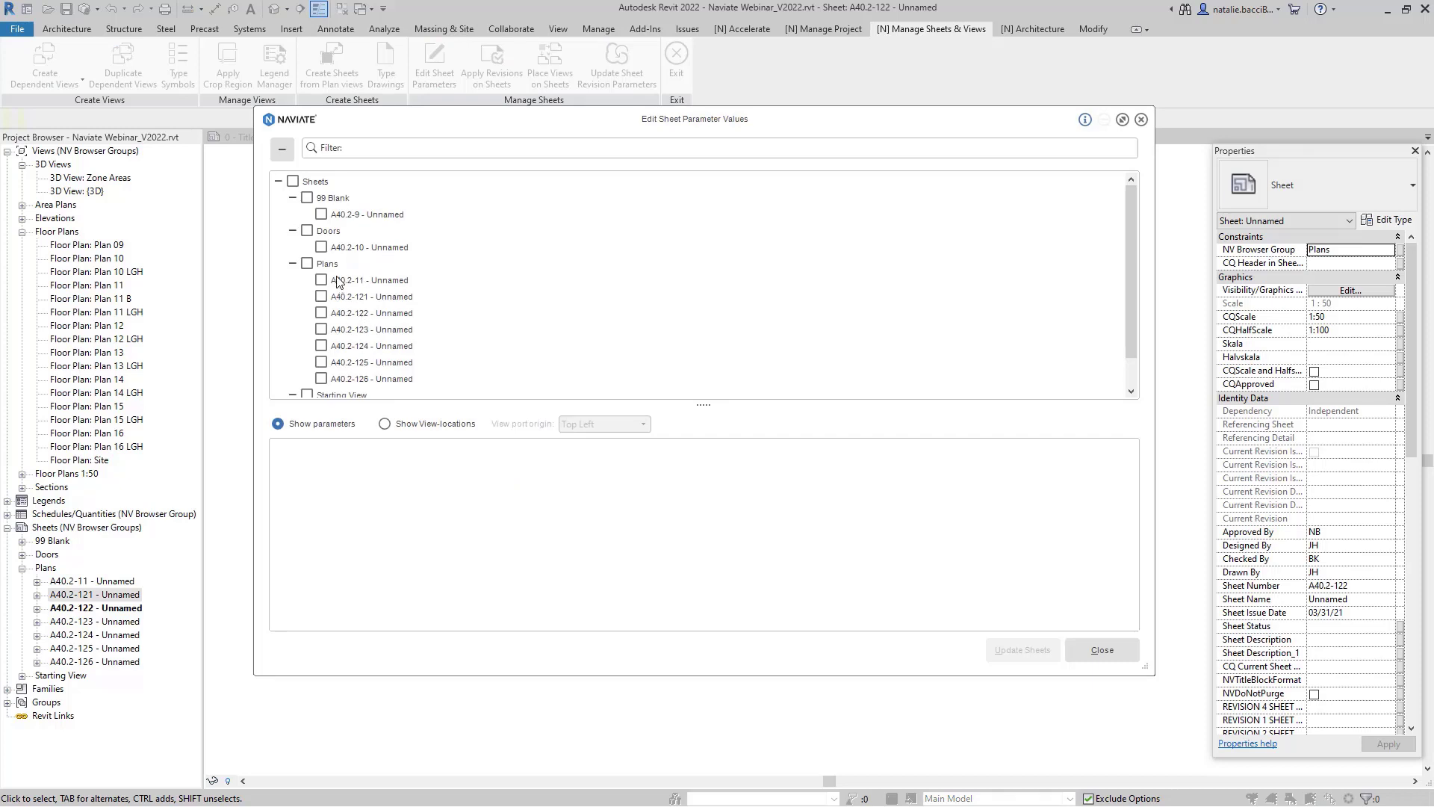
scroll(341, 283, "down", 2)
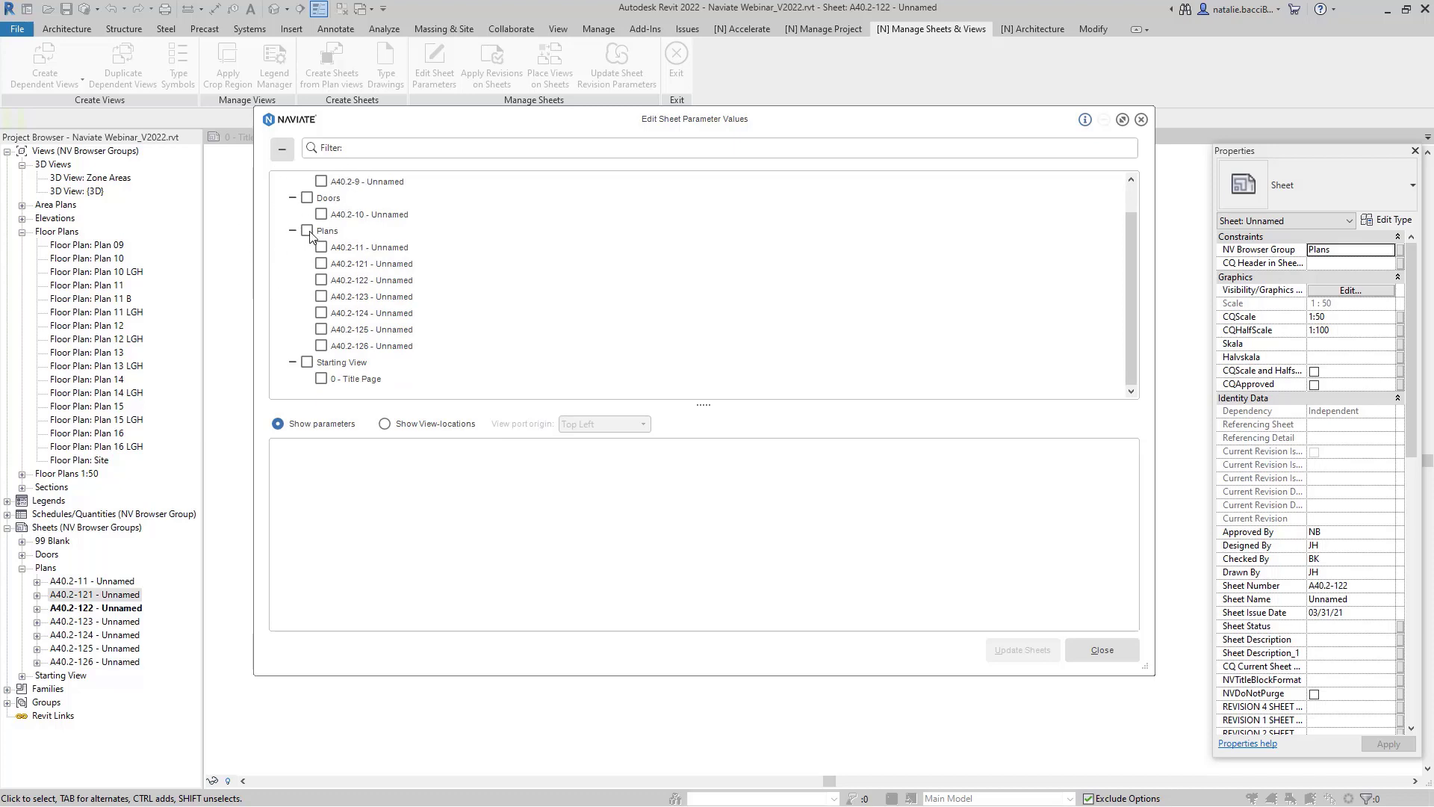
key("ctrl")
key("ctrl")
key("ctrl")
left_click(307, 231)
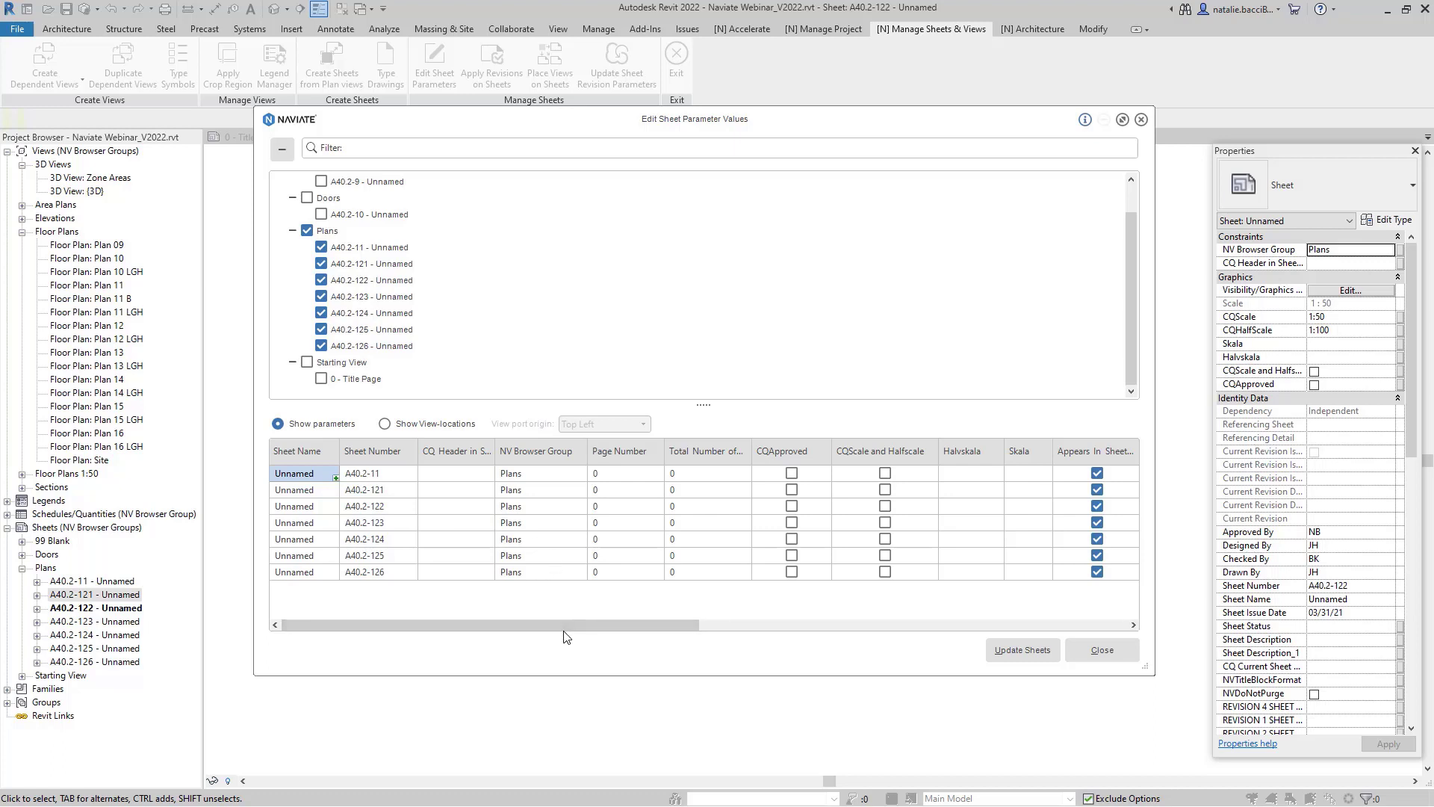
mouse_move(565, 631)
left_mouse_down()
mouse_move(599, 717)
mouse_move(660, 732)
mouse_move(730, 659)
mouse_move(833, 761)
mouse_move(896, 763)
mouse_move(938, 682)
mouse_move(867, 687)
mouse_move(682, 775)
mouse_move(522, 781)
mouse_move(522, 695)
left_mouse_up()
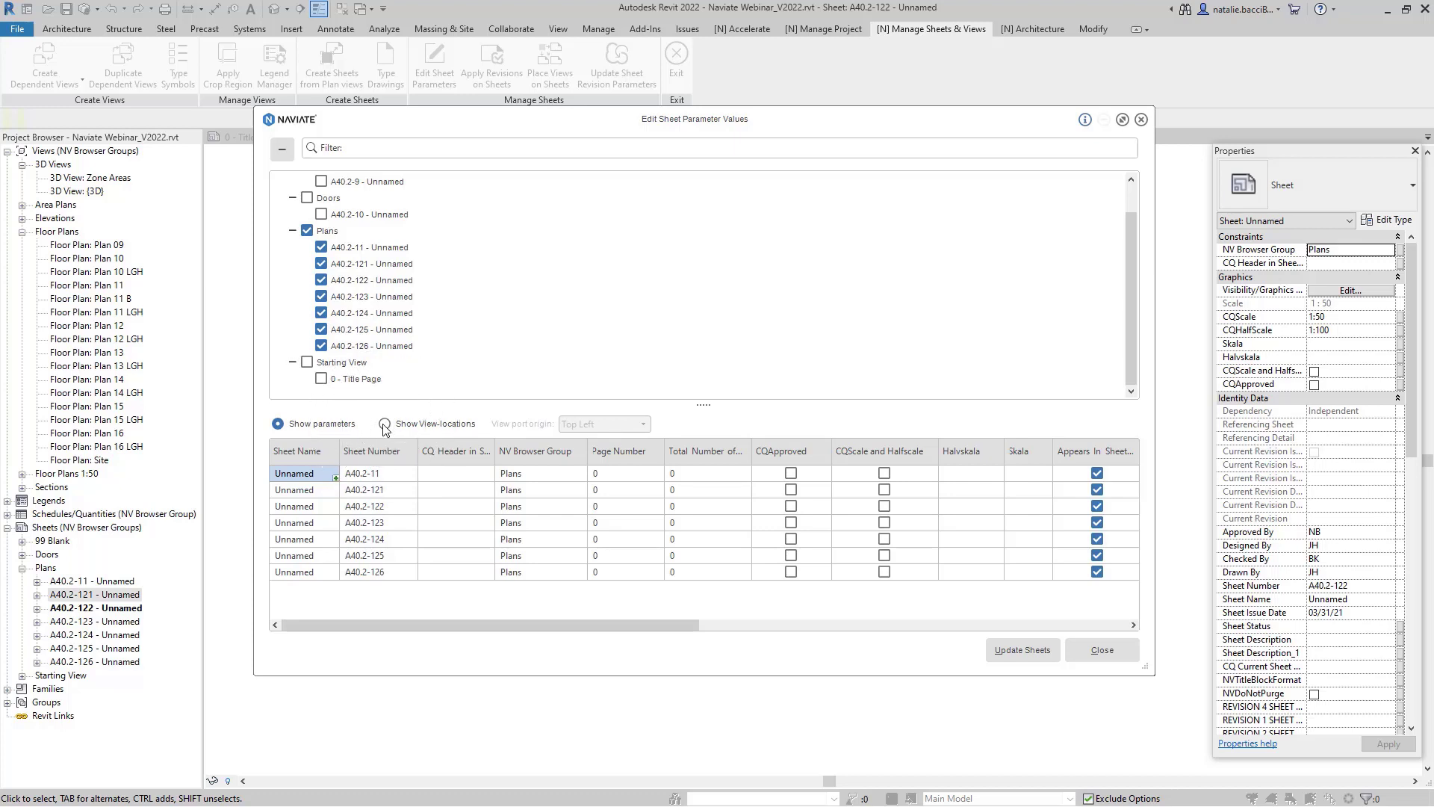
Step: Show the view locations of the included Plans sheets instead of their parameters
left_click(384, 424)
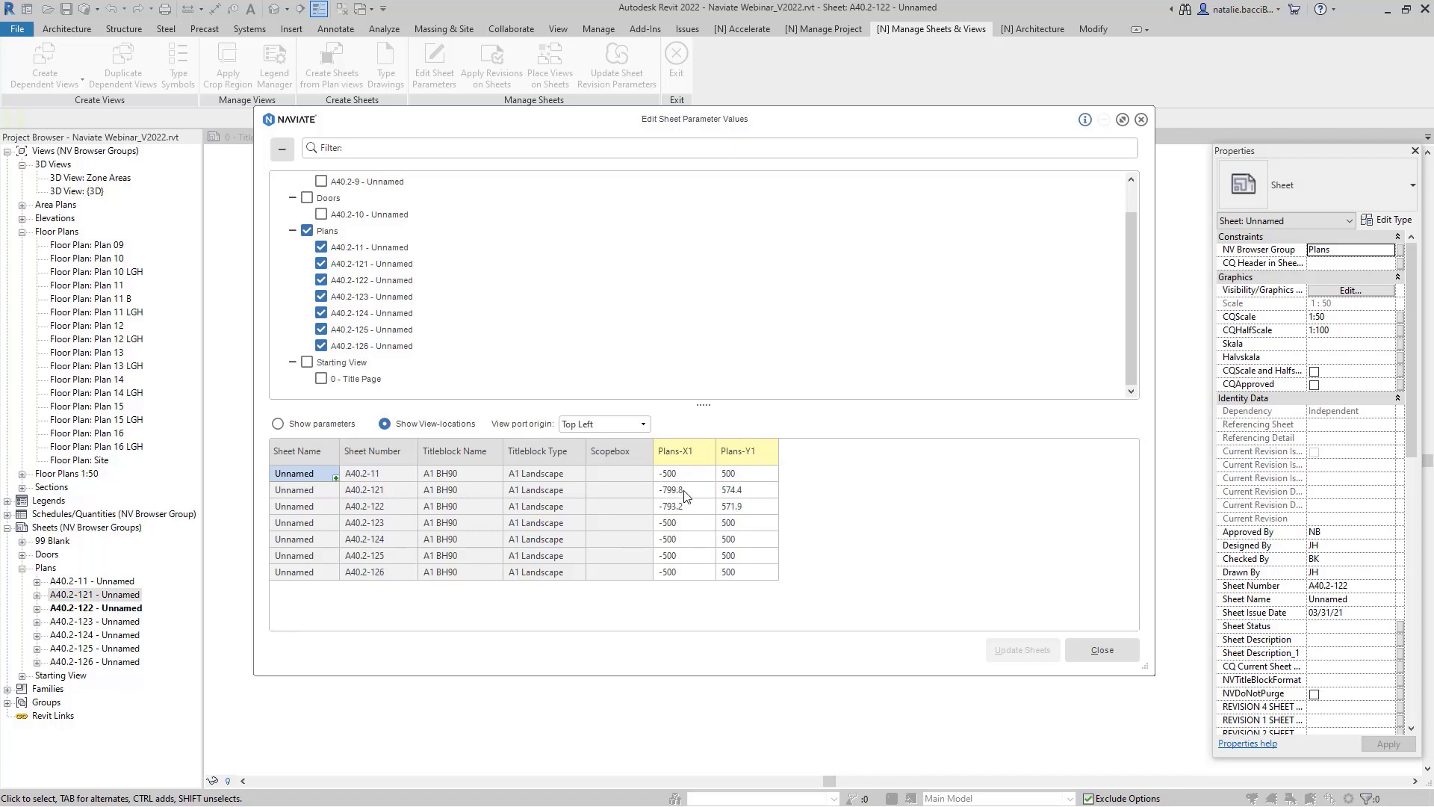
key("ctrl")
key("ctrl")
key("ctrl")
key("ctrl")
key("ctrl")
key("ctrl")
key("ctrl")
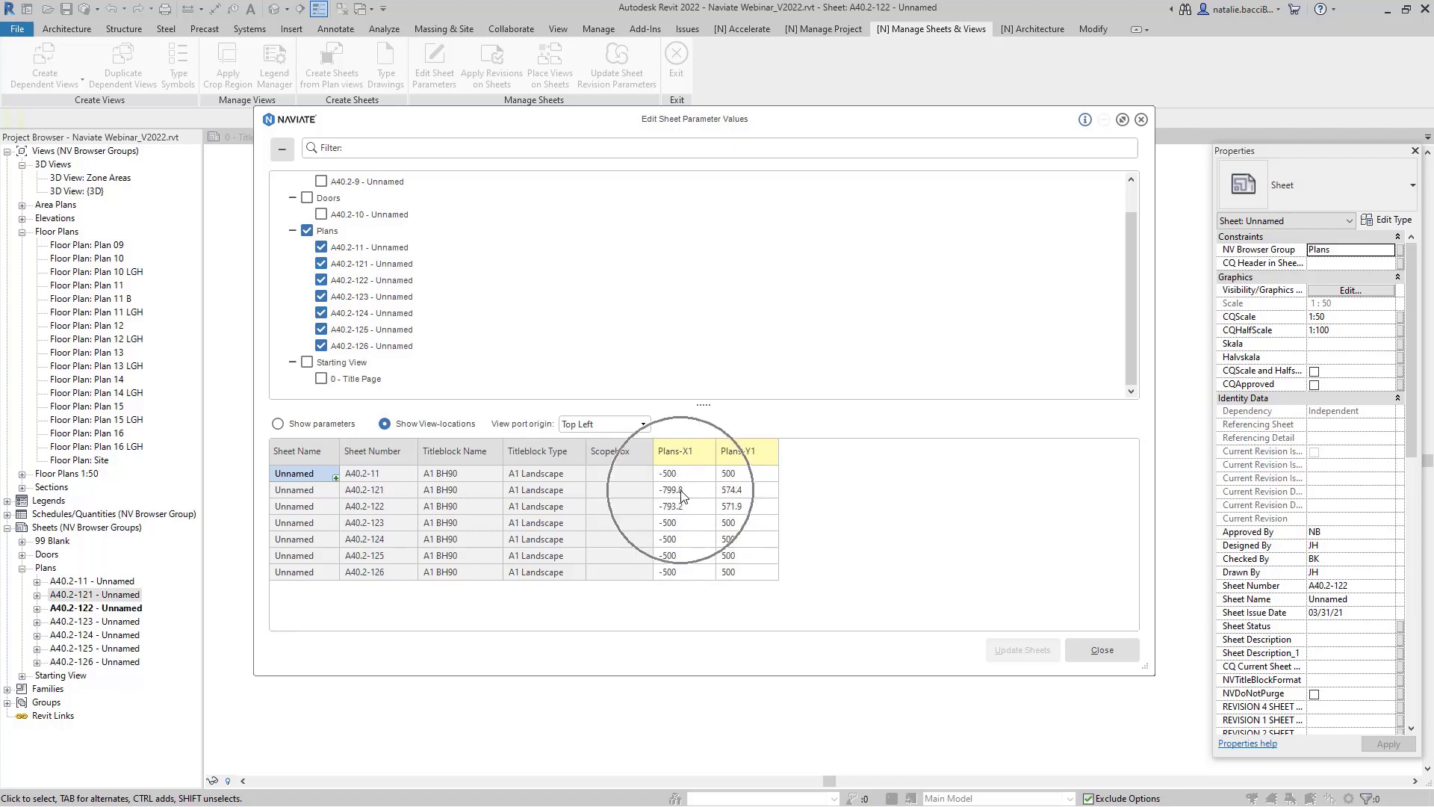
Step: Set Plans-X1 to -799.8 for sheet A40.2-11 and copy that value down to all the other Plans sheets
left_click(681, 493)
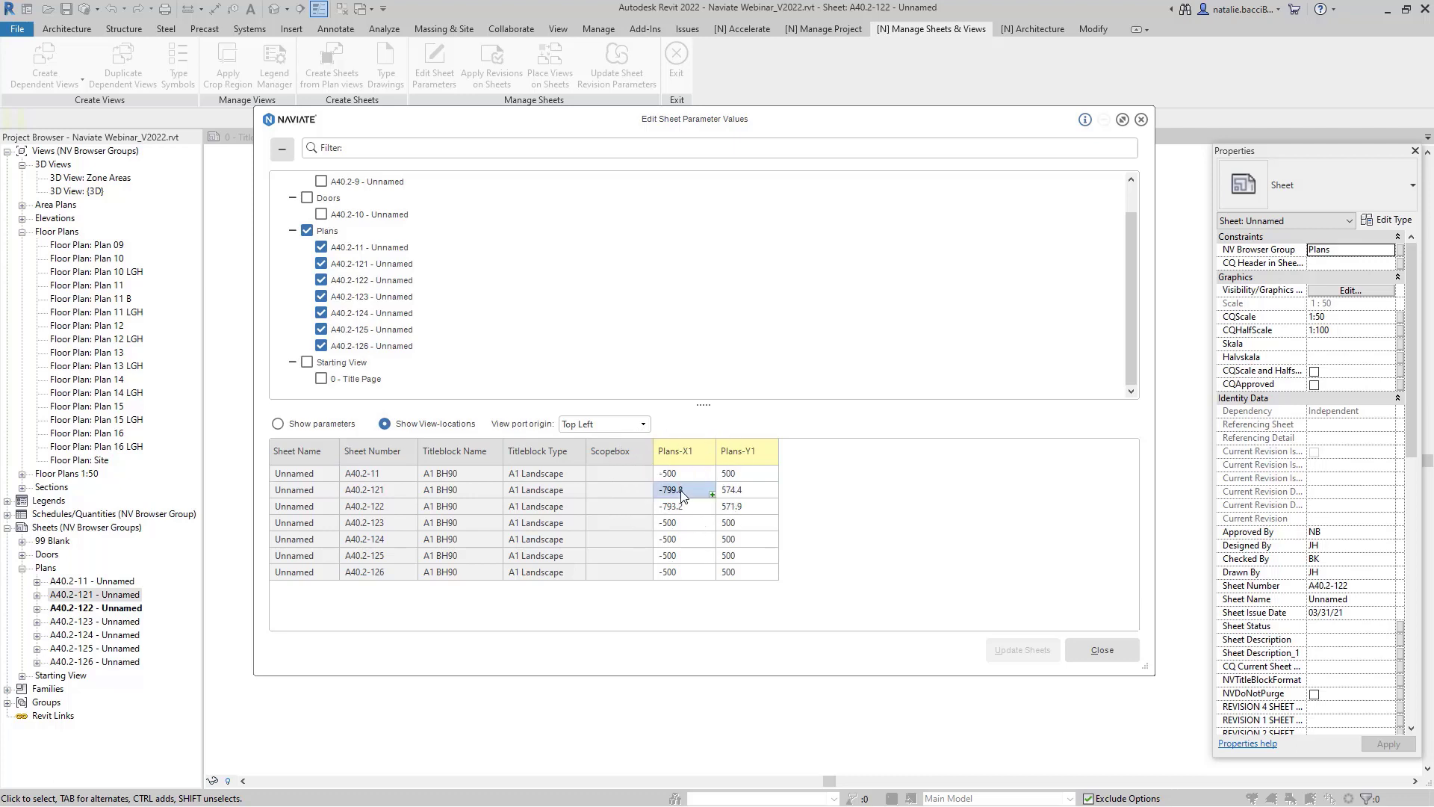
type("-799.8")
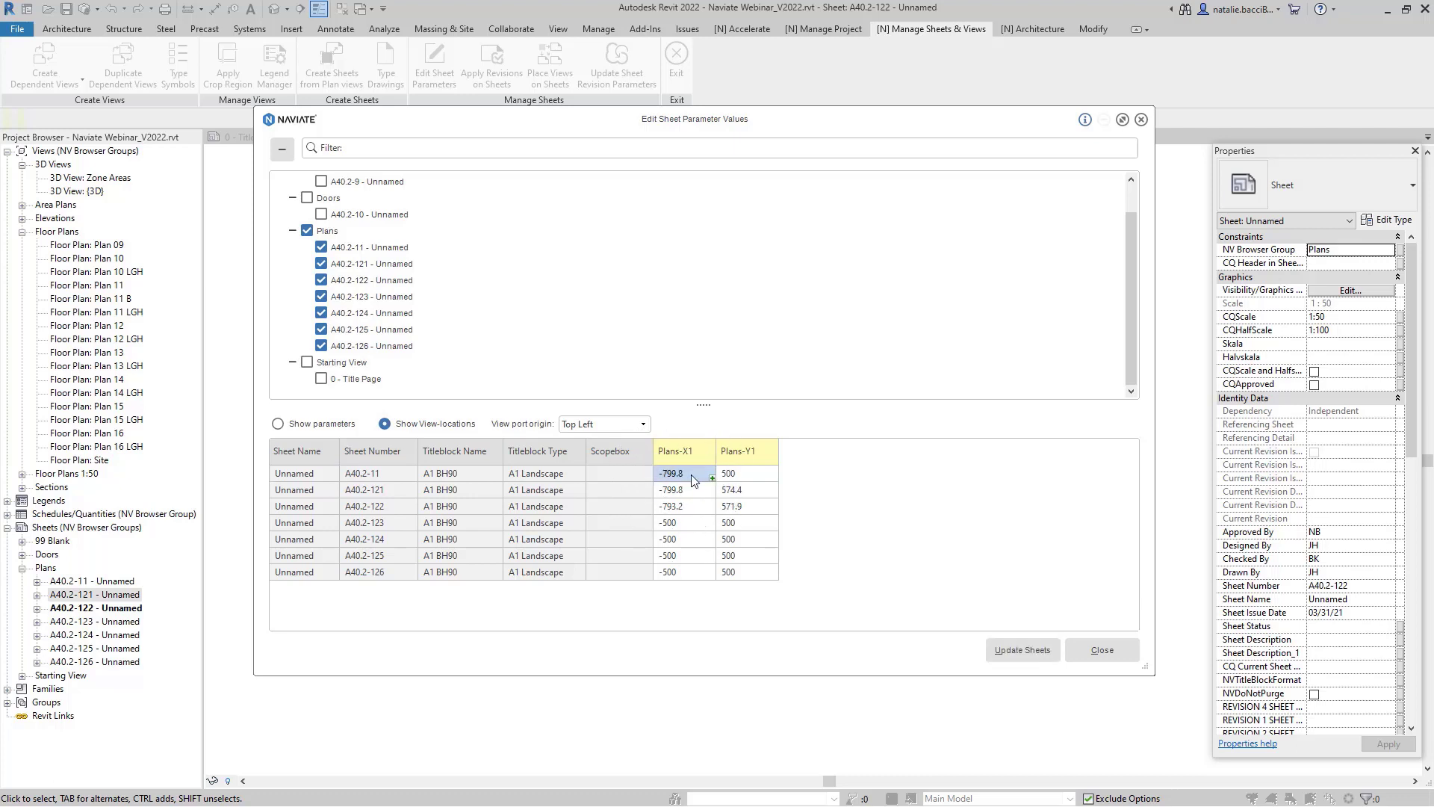
left_click_drag(712, 476, 703, 579)
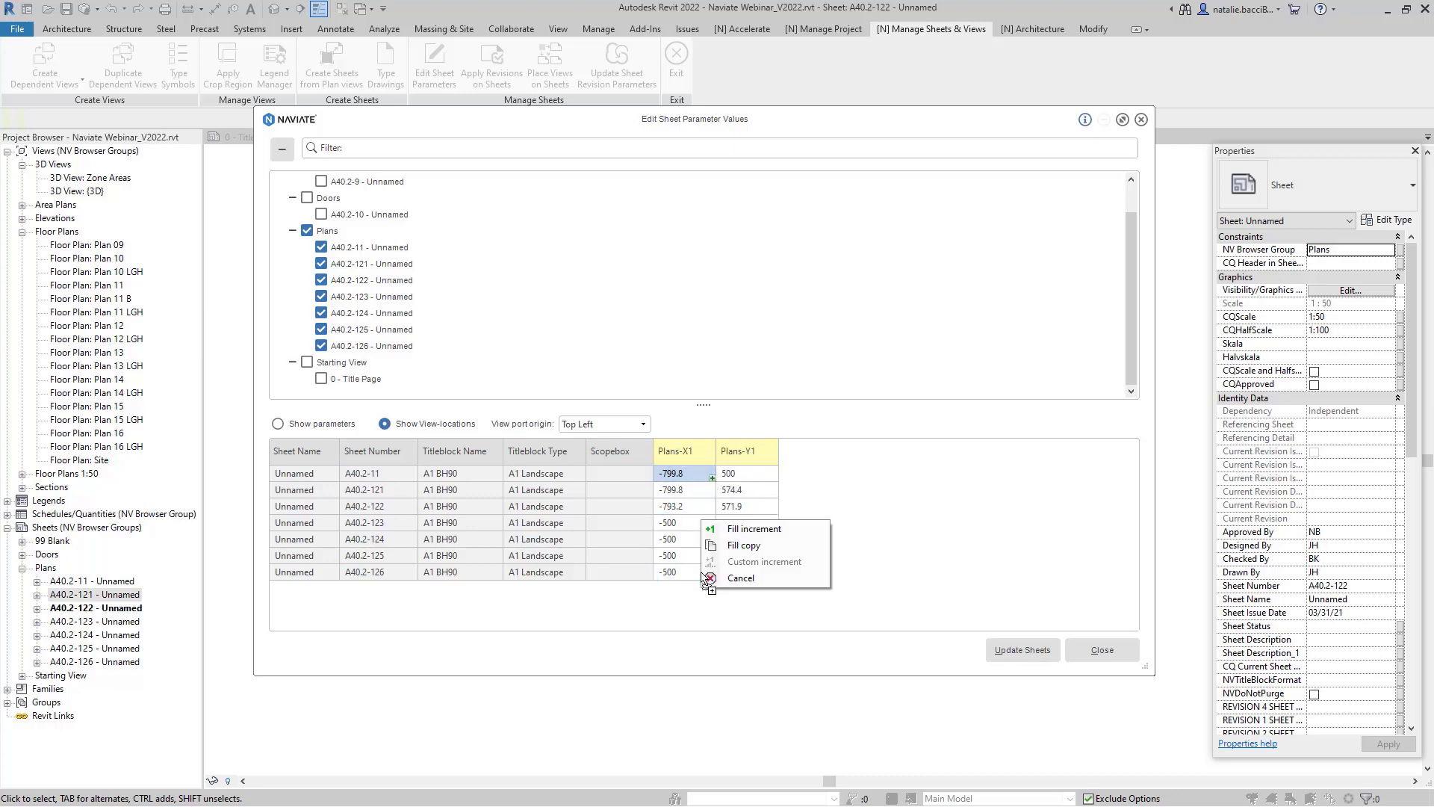
left_click(745, 545)
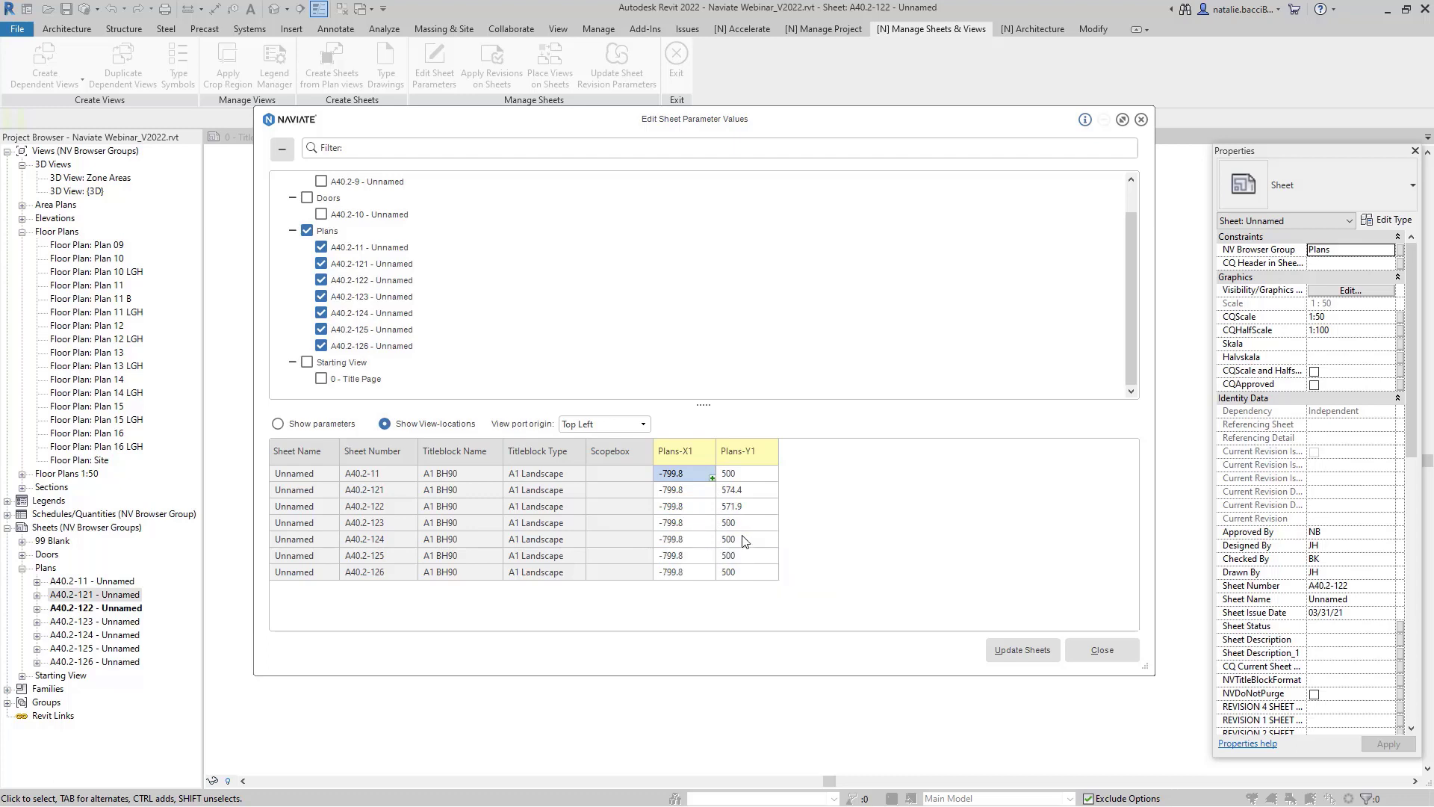
Step: Set Plans-Y1 to 574.4 for all the Plans sheets, then update the sheets and close the dialog
left_click(738, 493)
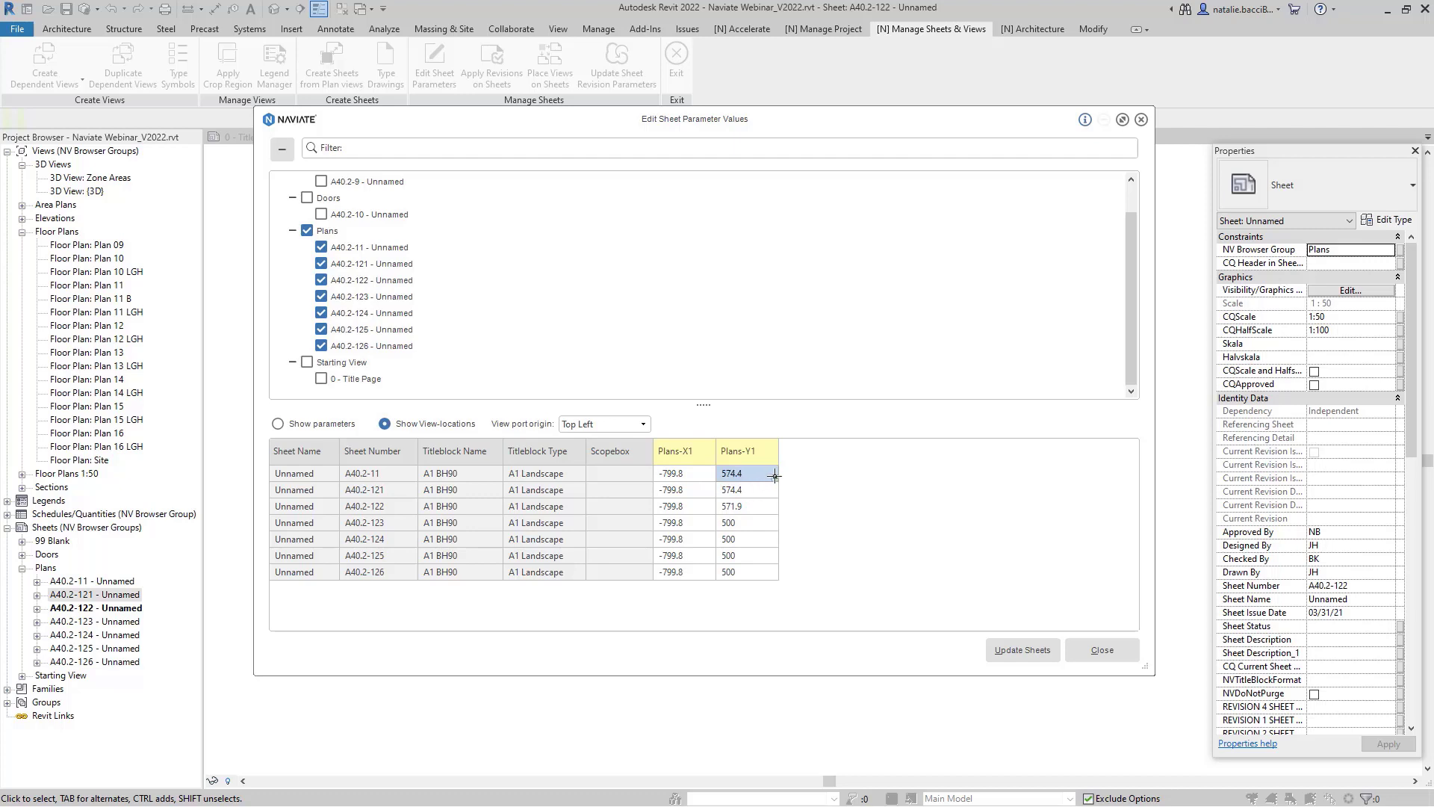
left_click_drag(775, 478, 772, 580)
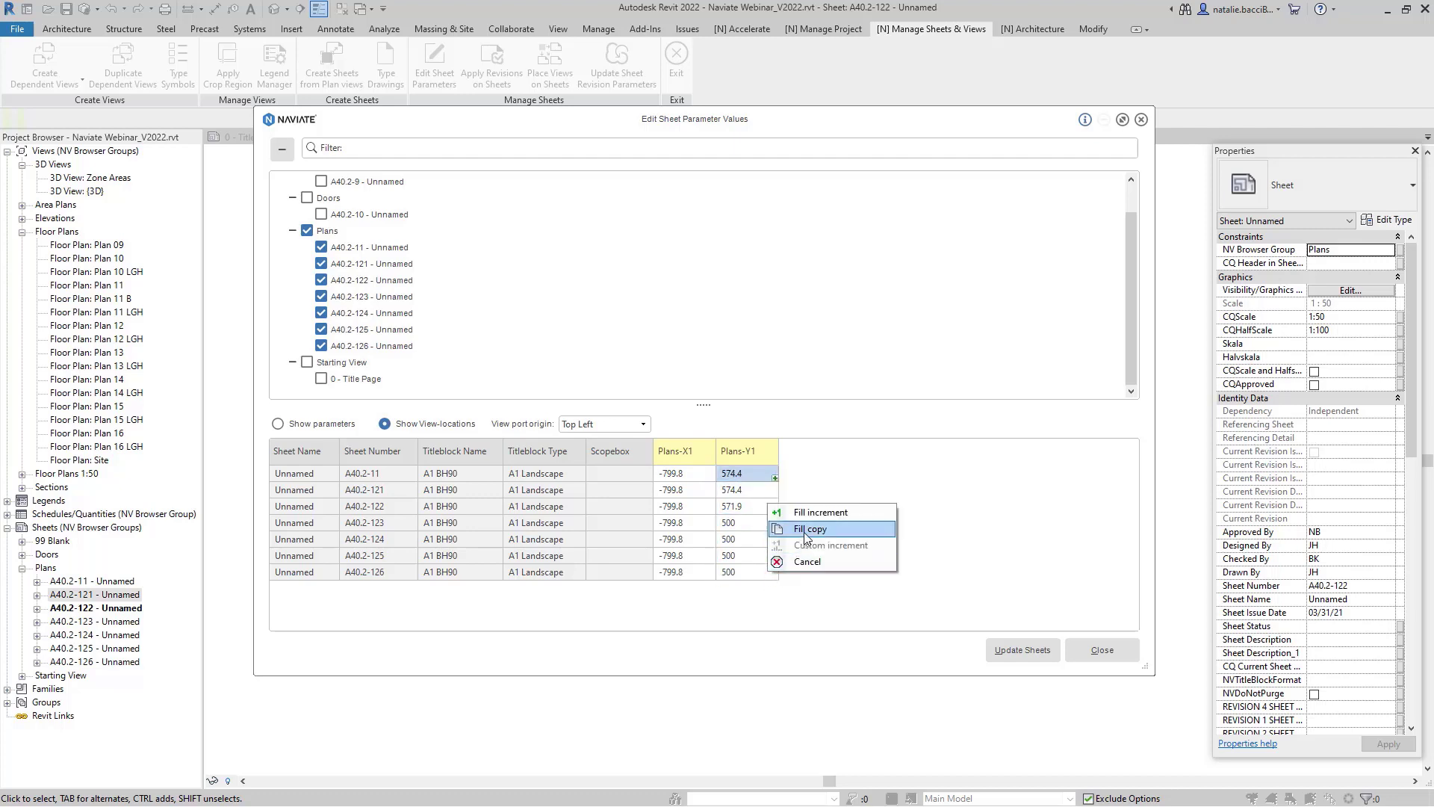
left_click(820, 529)
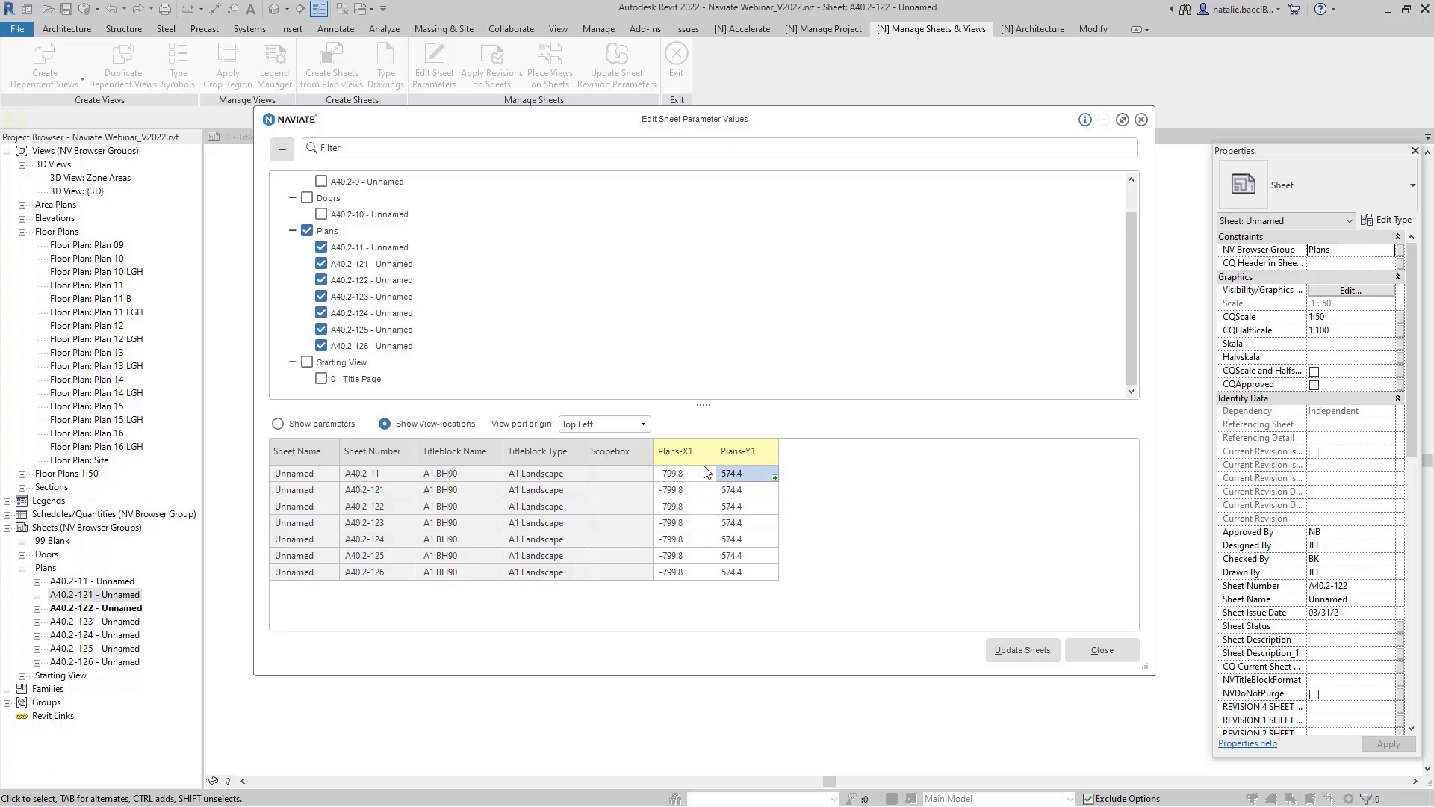
left_click(1025, 660)
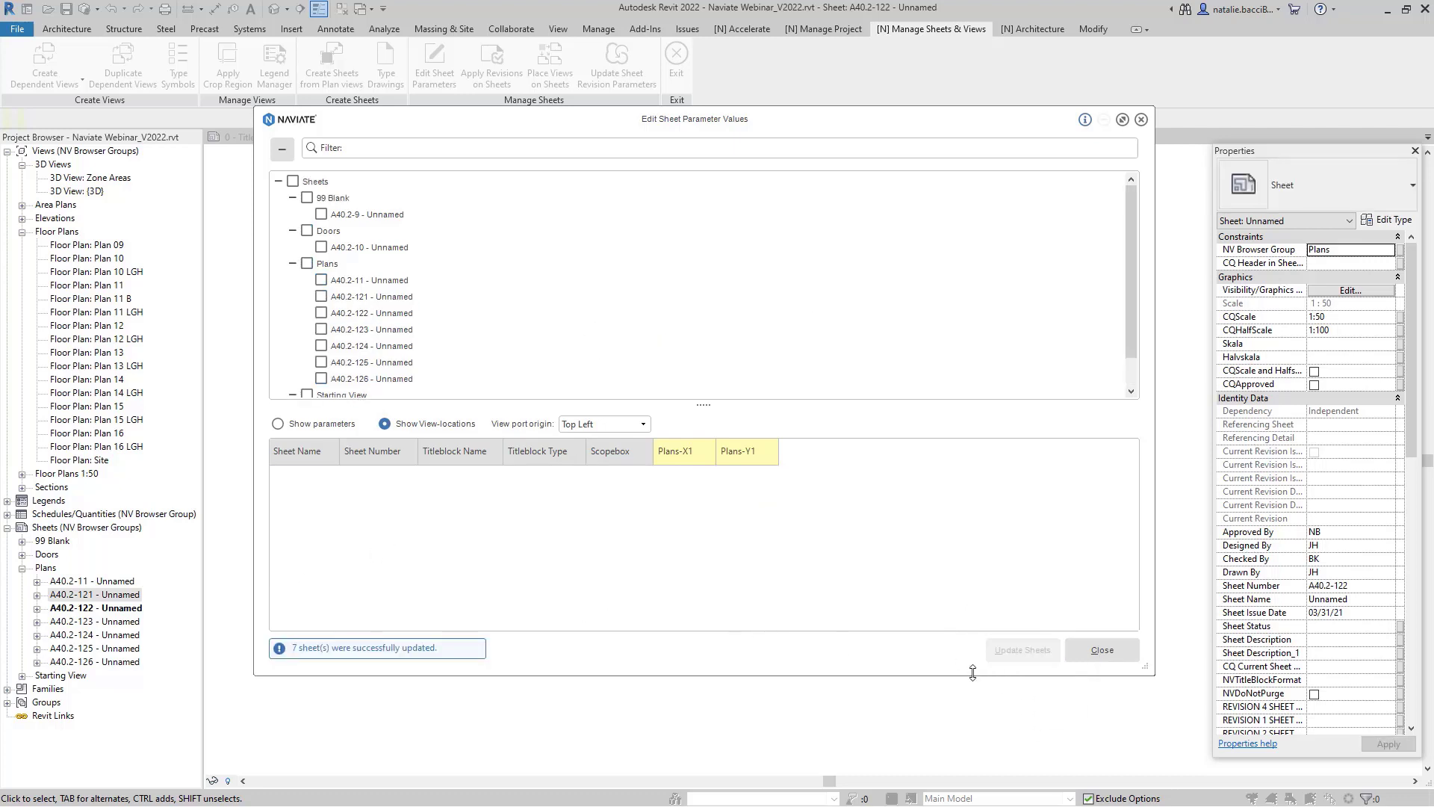
left_click(1100, 651)
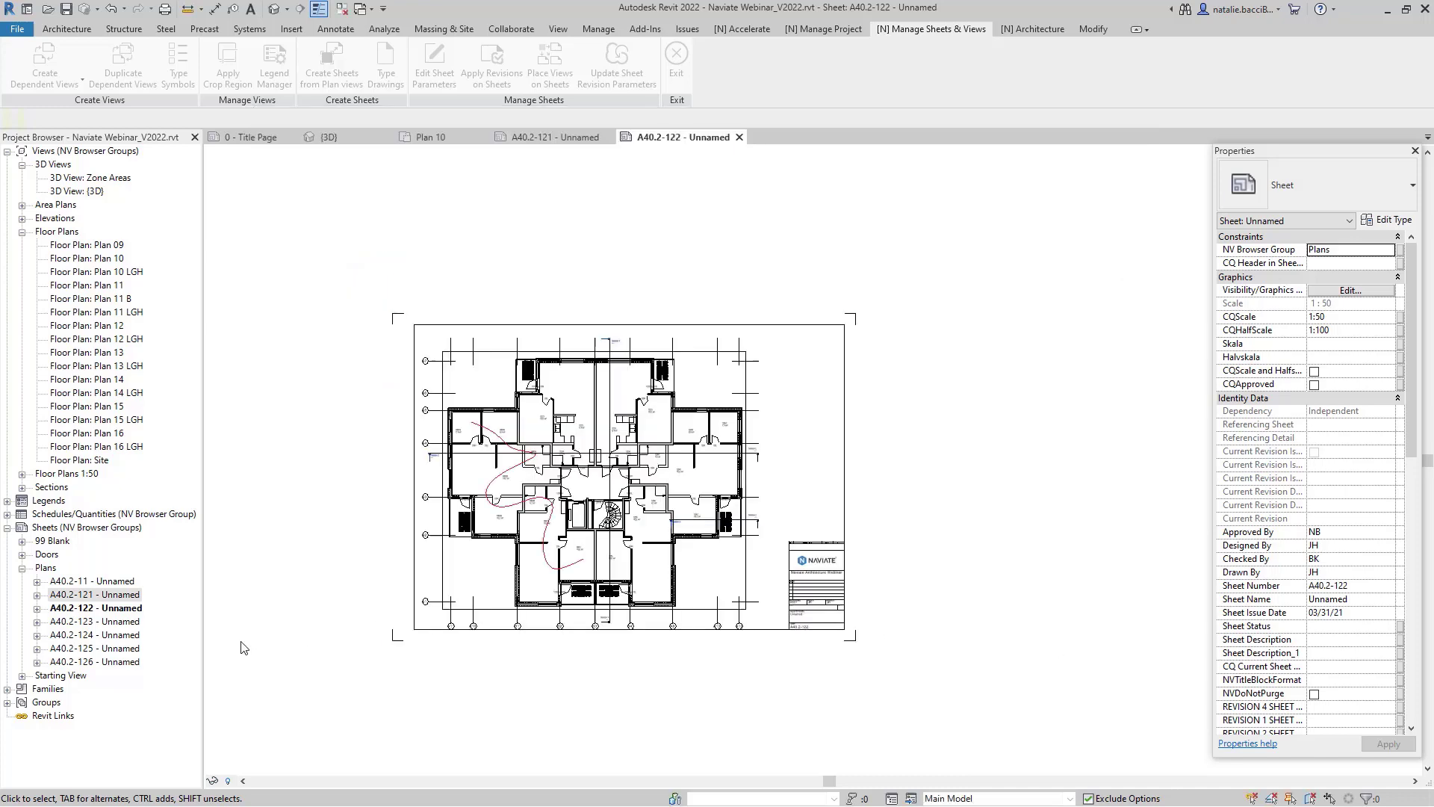
Step: Open sheets A40.2-11 and A40.2-121 to A40.2-126 in turn and check where the plan viewport sits on each
double_click(122, 582)
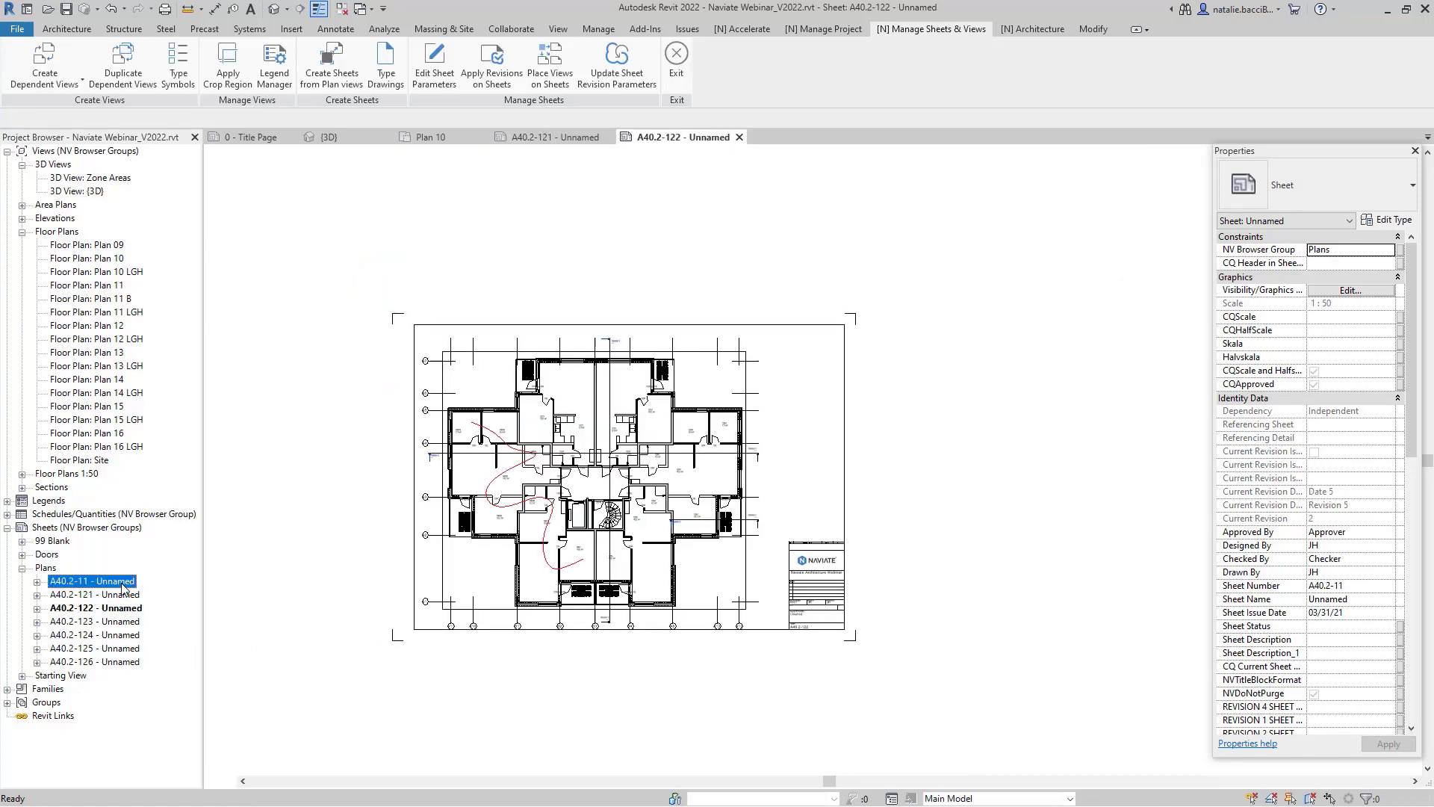
double_click(121, 594)
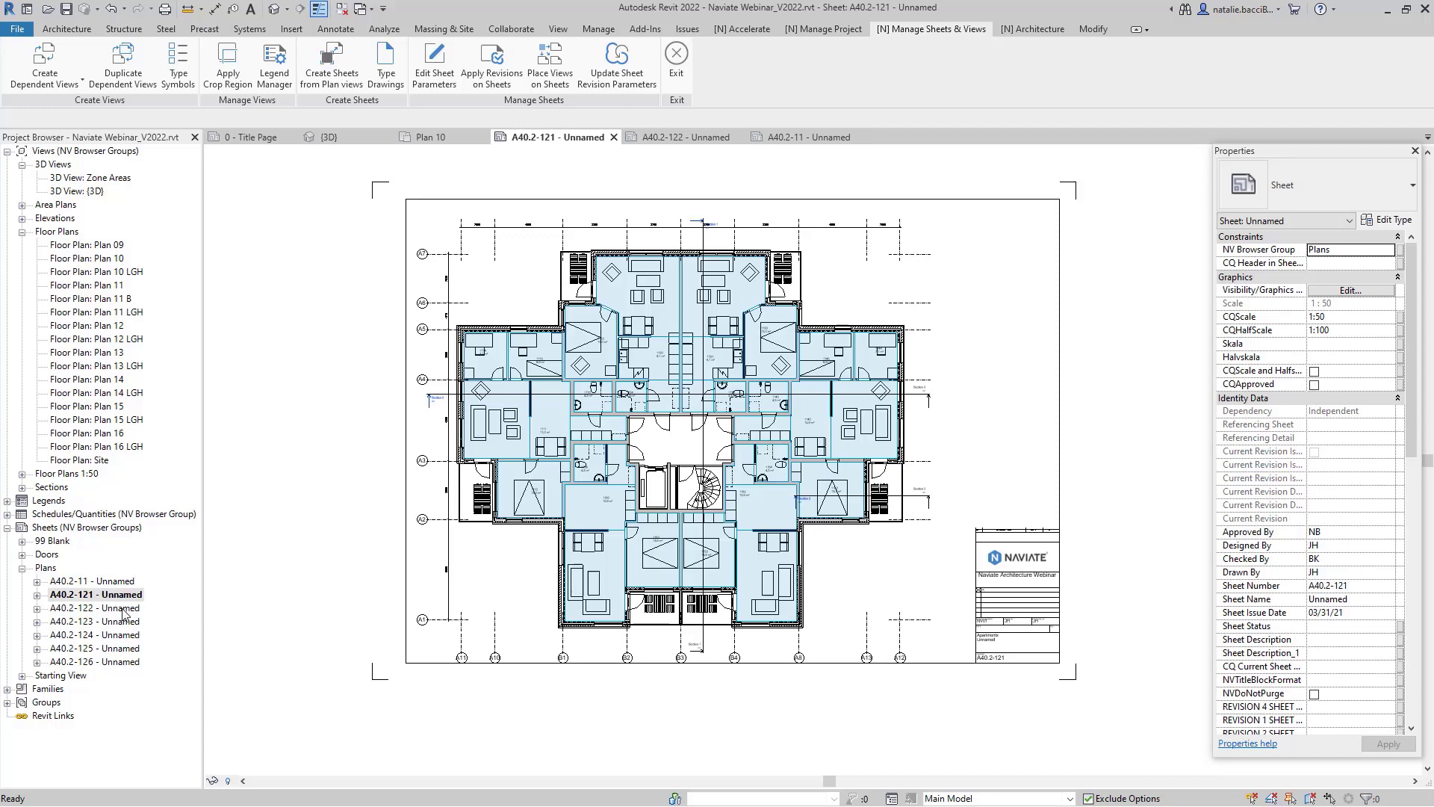
double_click(122, 608)
left_click(122, 622)
double_click(122, 622)
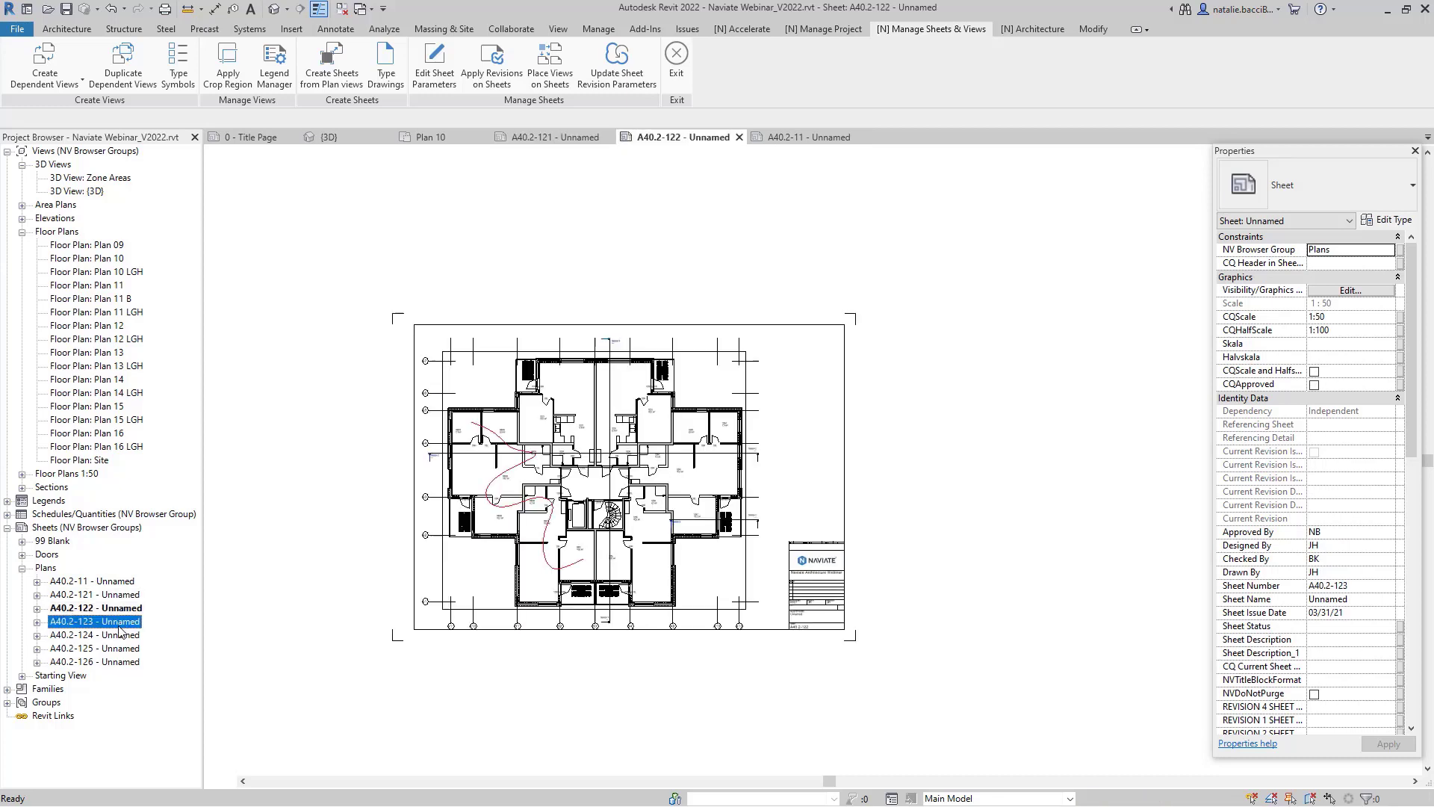
left_click(118, 636)
double_click(118, 636)
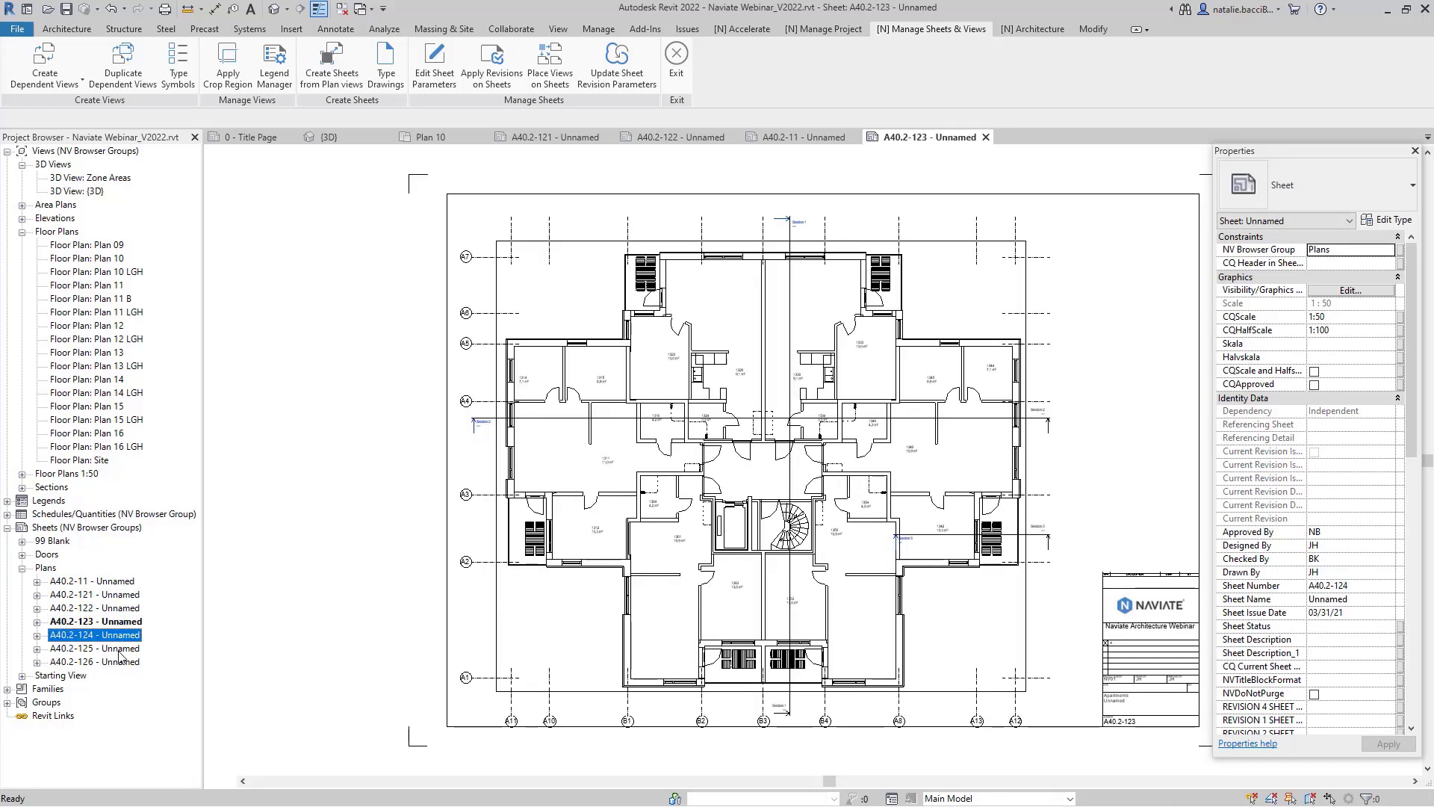
double_click(119, 648)
double_click(120, 663)
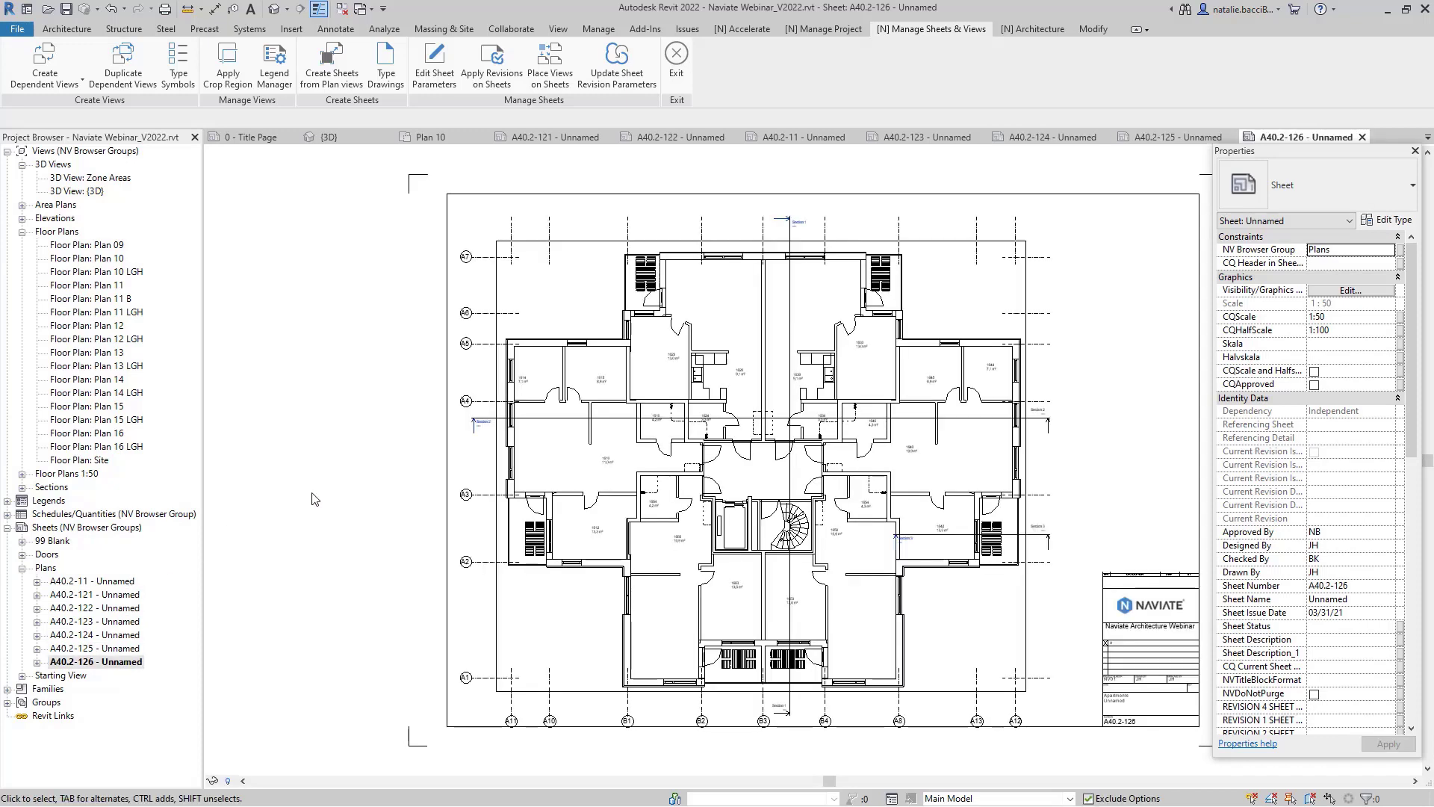
scroll(344, 460, "down", 2)
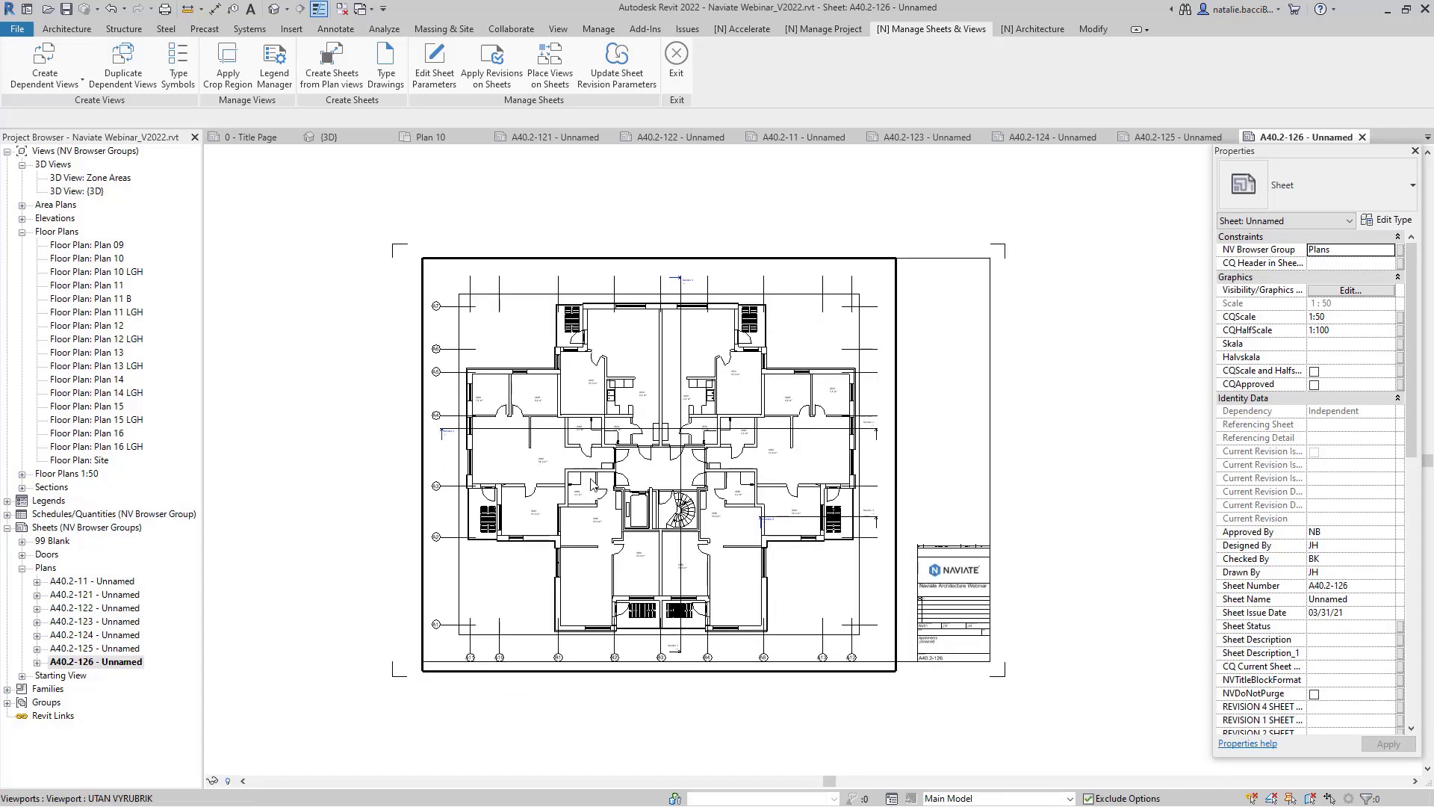
scroll(914, 605, "up", 2)
scroll(564, 553, "down", 1)
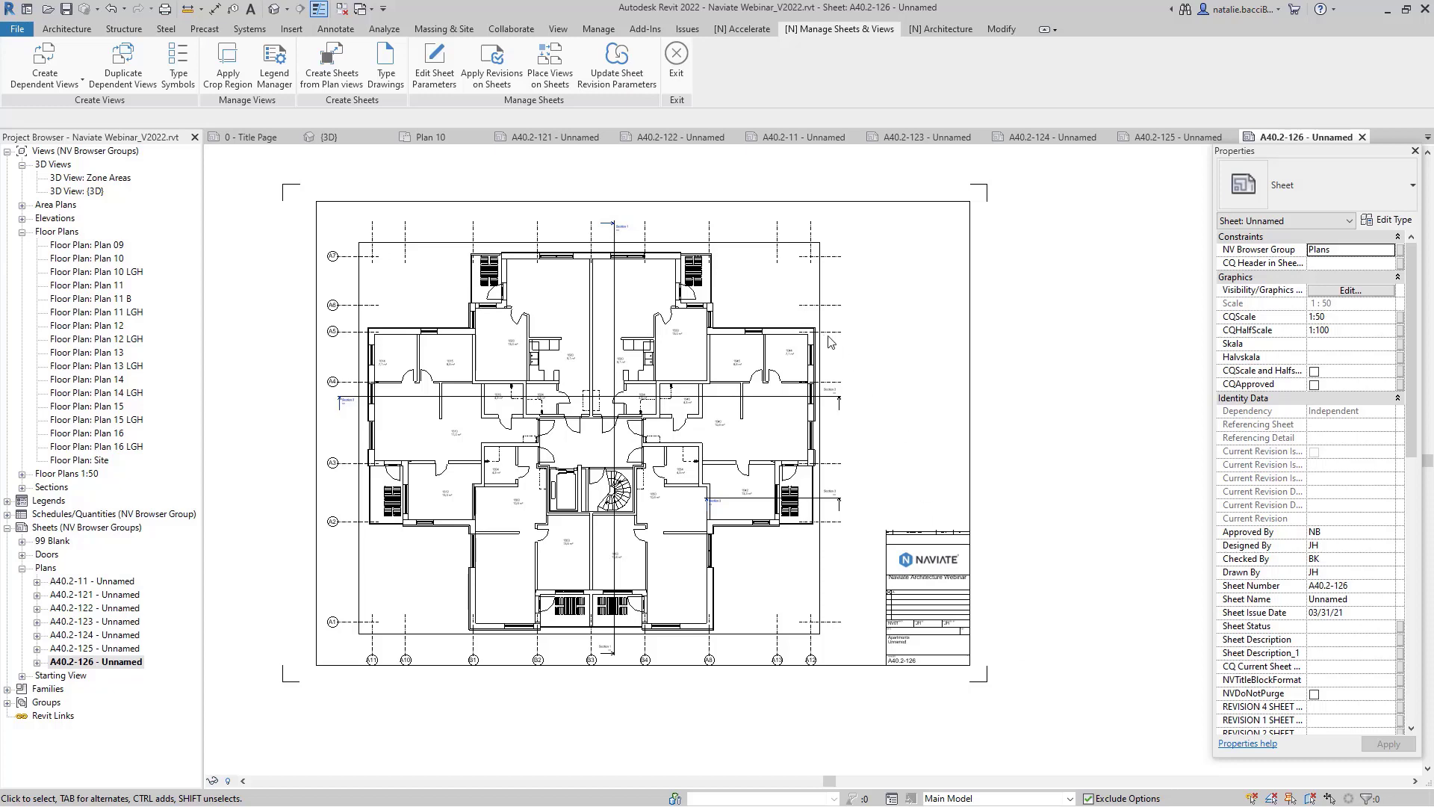
Step: Exit Manage Sheets & Views, switch to the {3D} view and open the Accelerate tool for editing parameter values
left_click(678, 57)
left_click(361, 139)
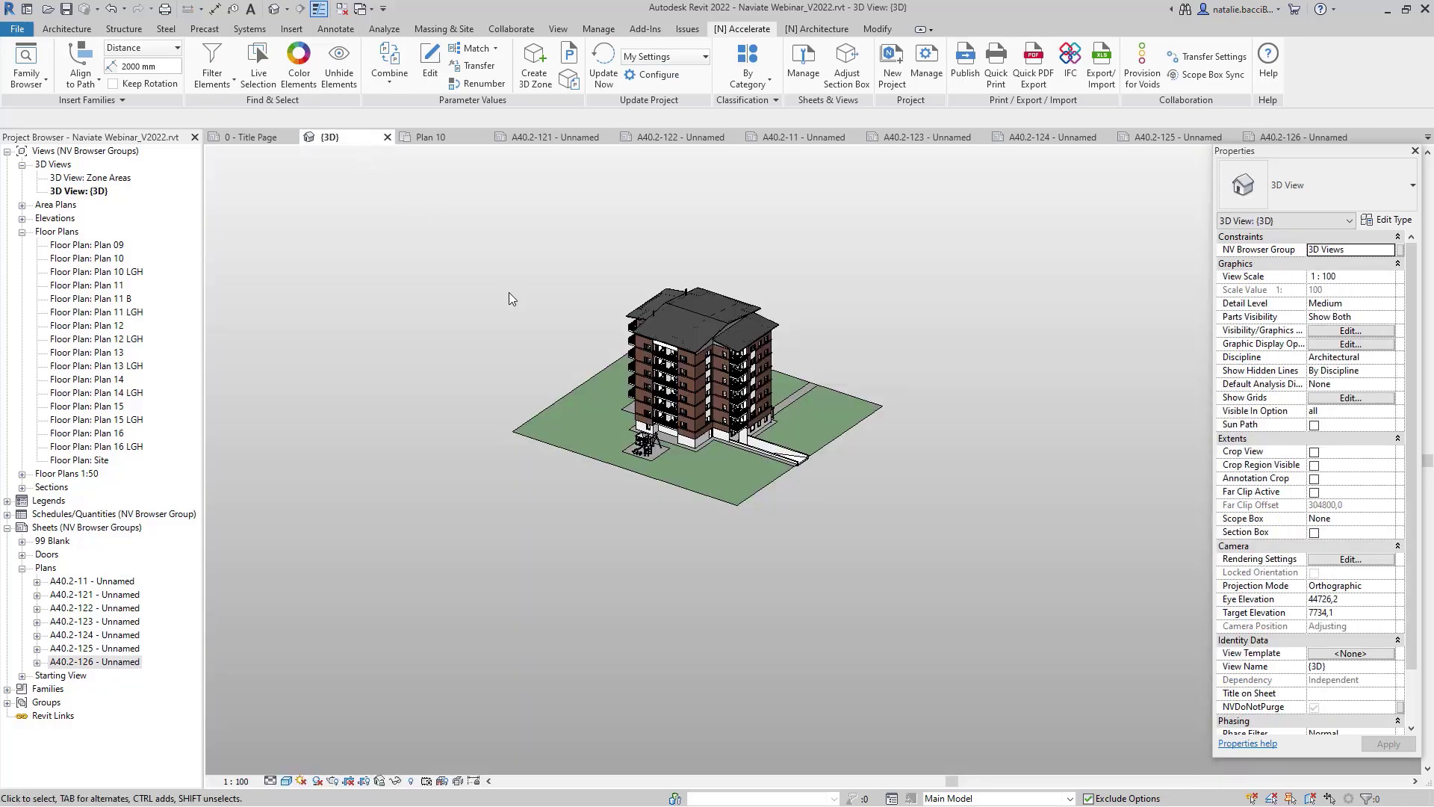
left_click(439, 84)
left_click(431, 71)
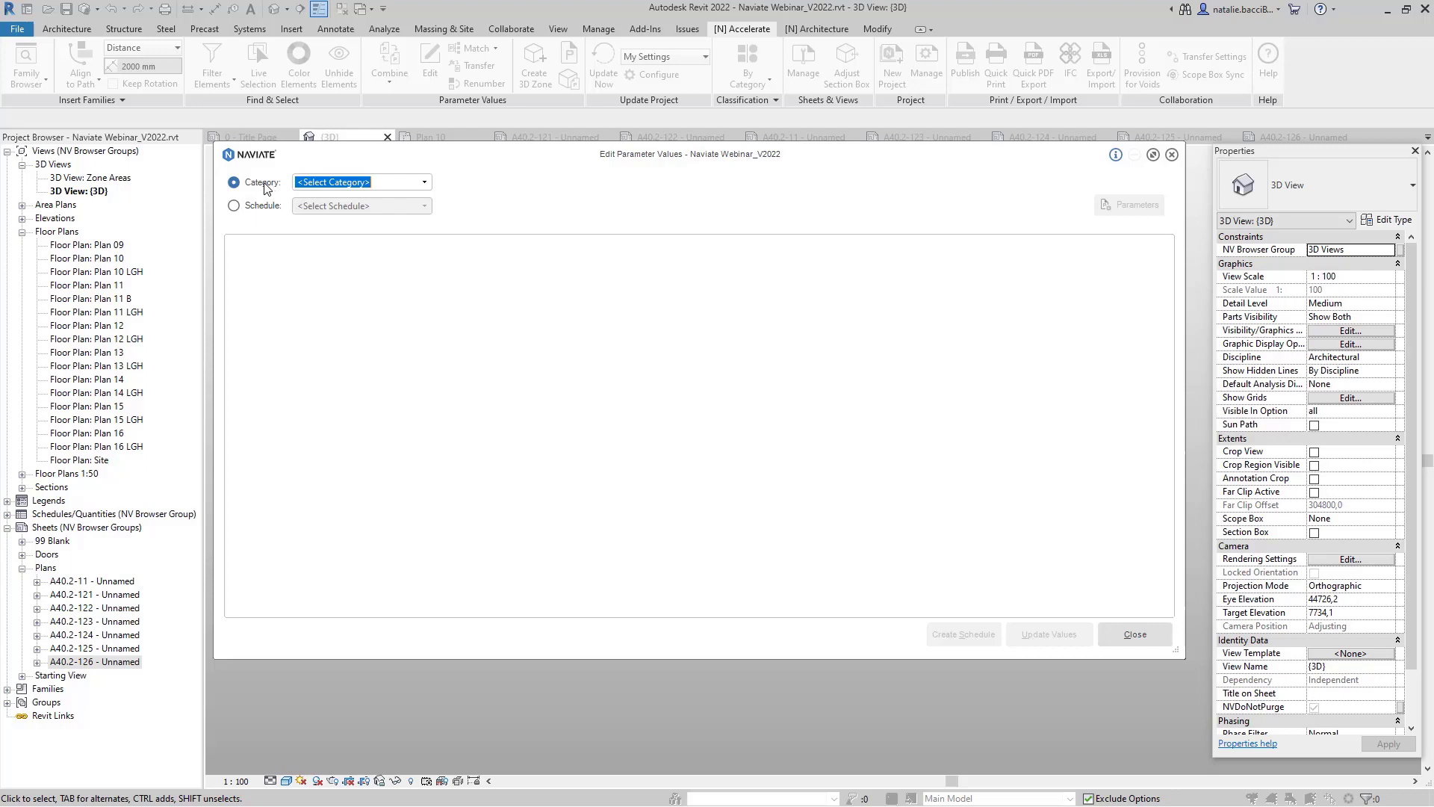
Step: Choose Walls as the category whose parameter values are edited
key("ctrl")
key("ctrl")
key("ctrl")
key("ctrl")
key("ctrl")
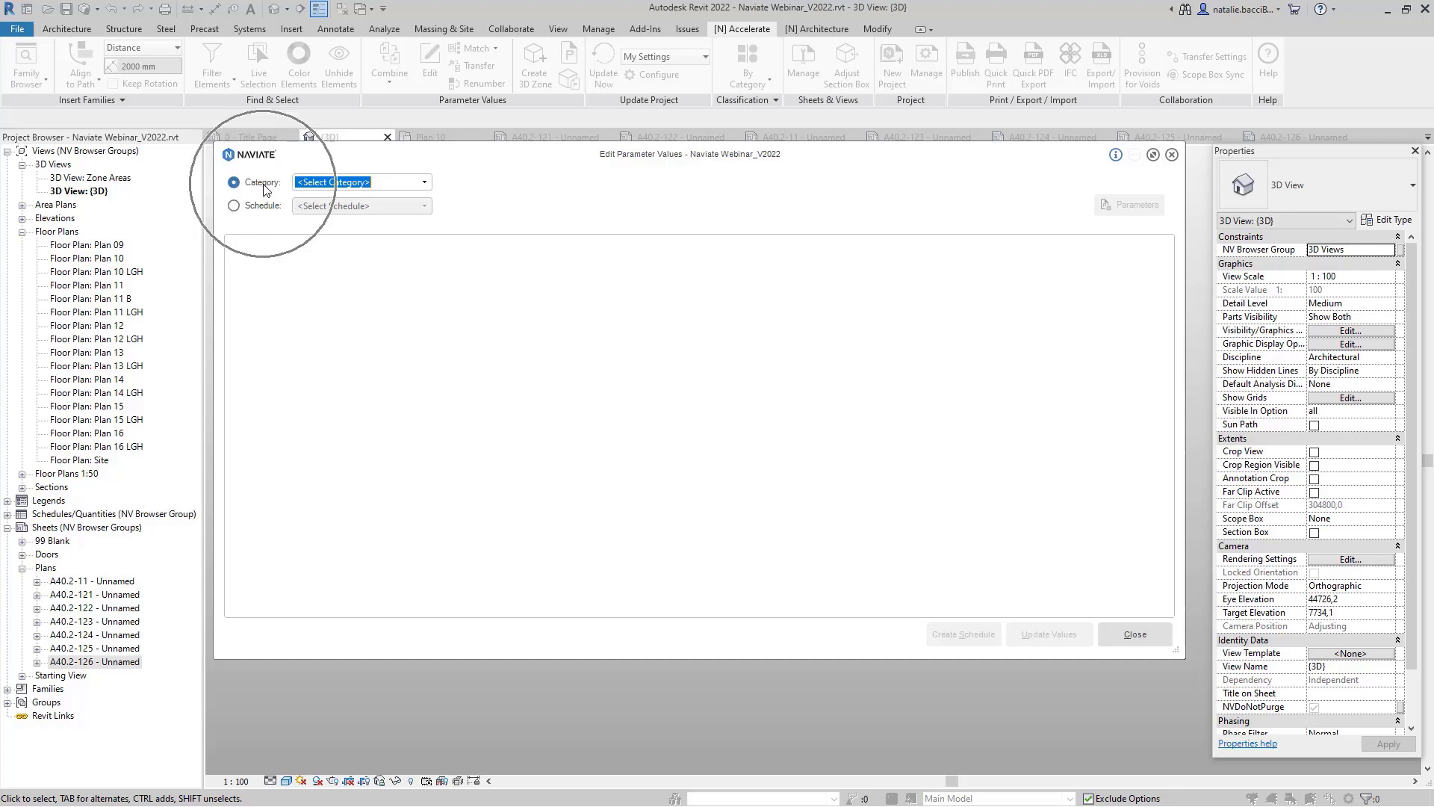
left_click(425, 183)
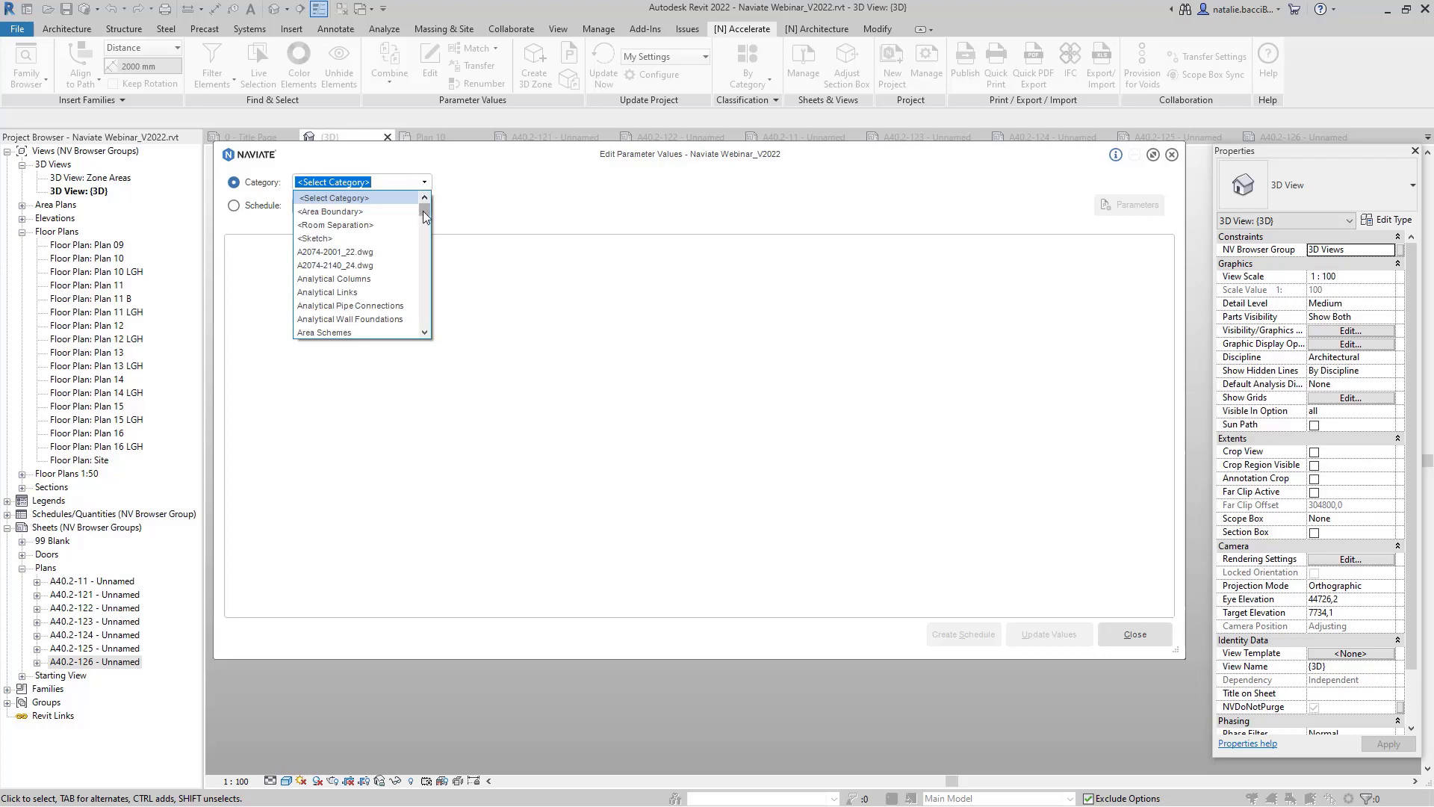
left_click_drag(424, 212, 418, 320)
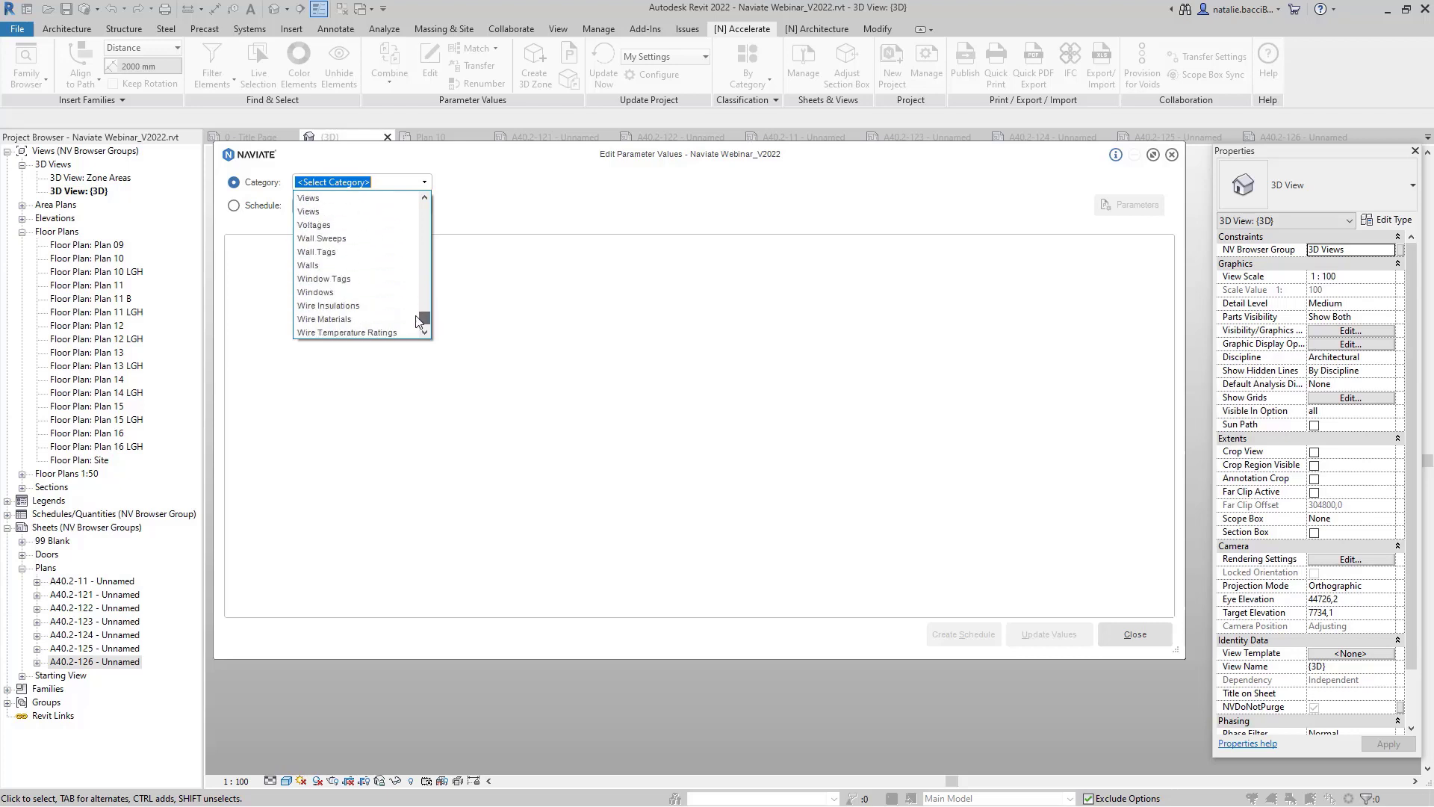
left_click(312, 268)
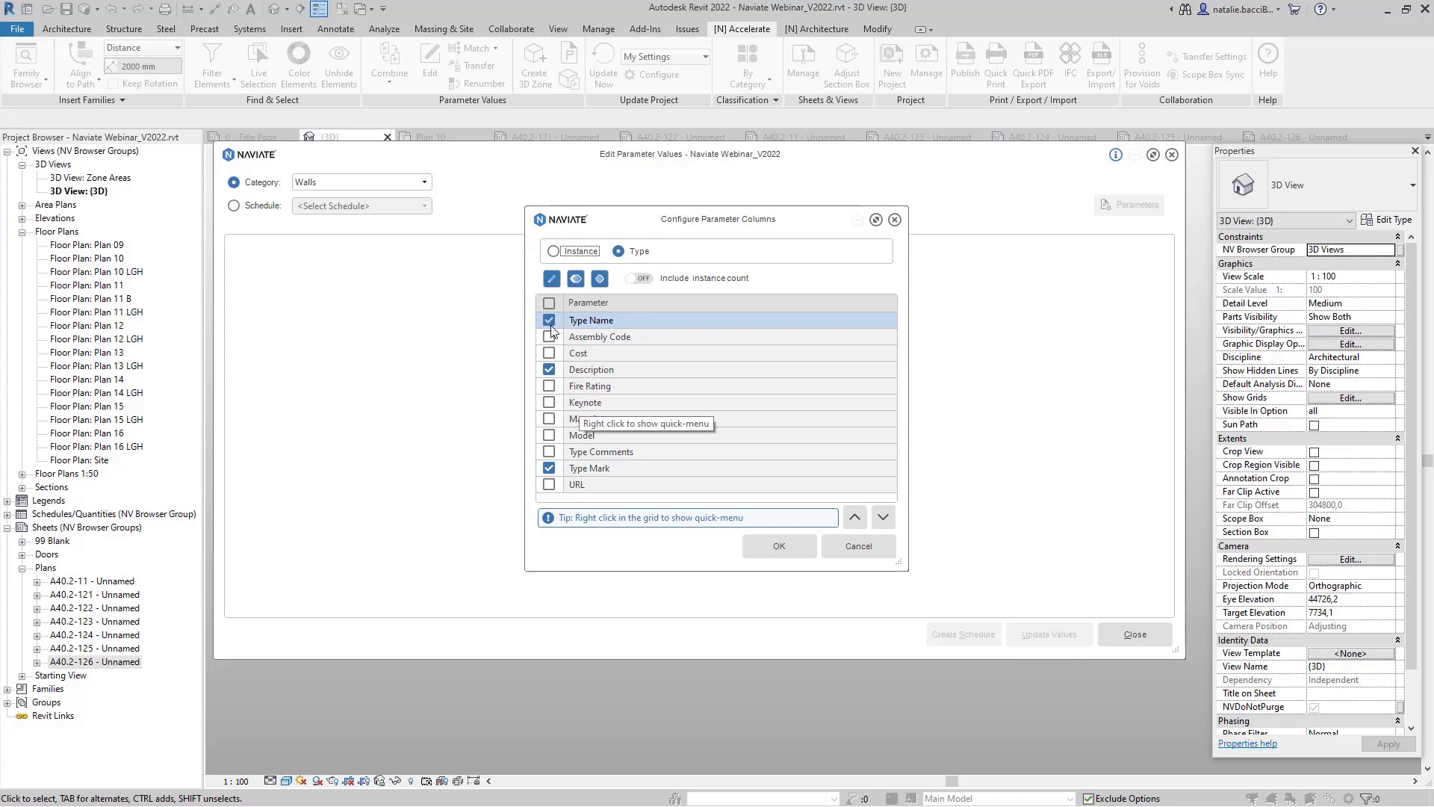
Step: Include all listed type parameters as columns for the wall types and load the table
key("ctrl")
key("ctrl")
key("ctrl")
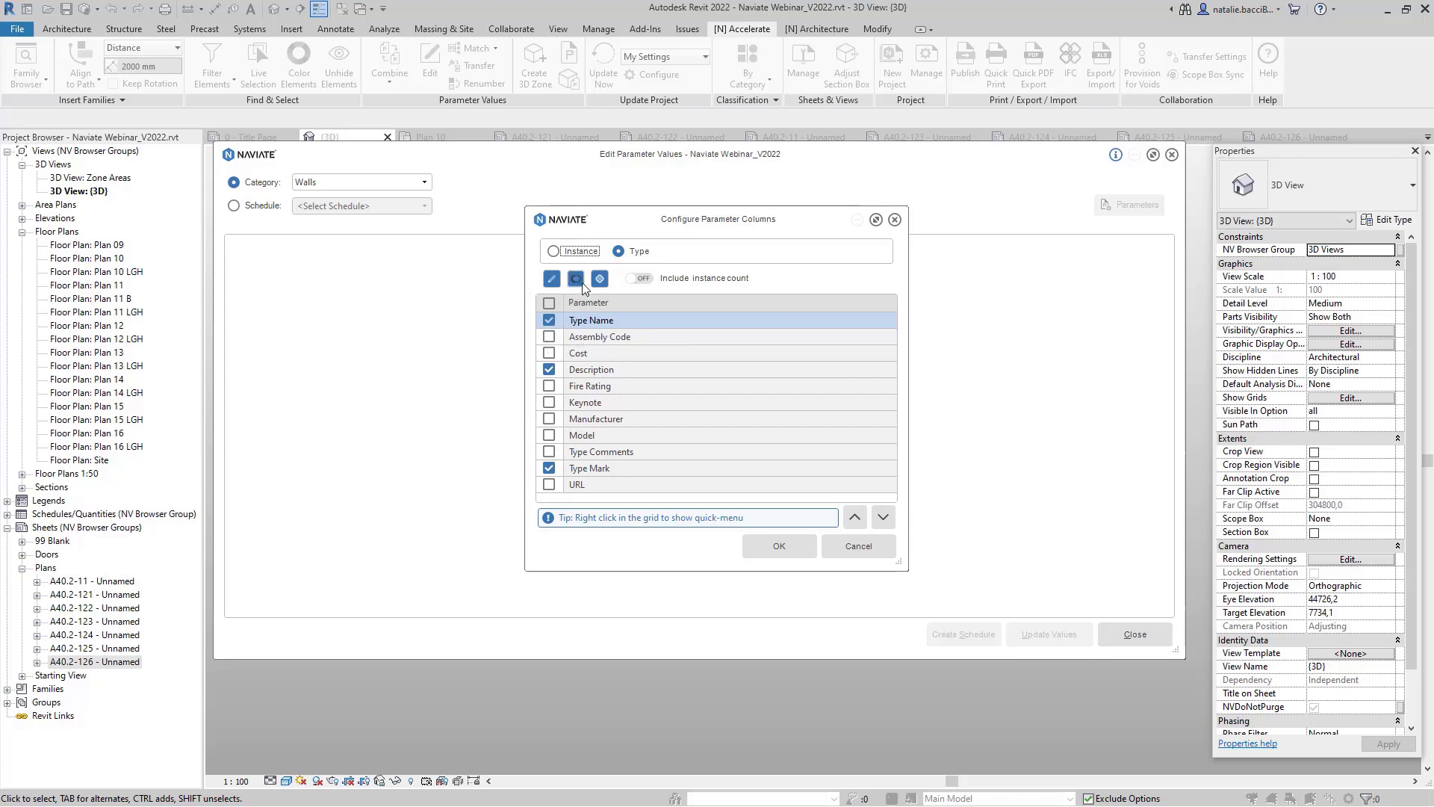
left_click(549, 303)
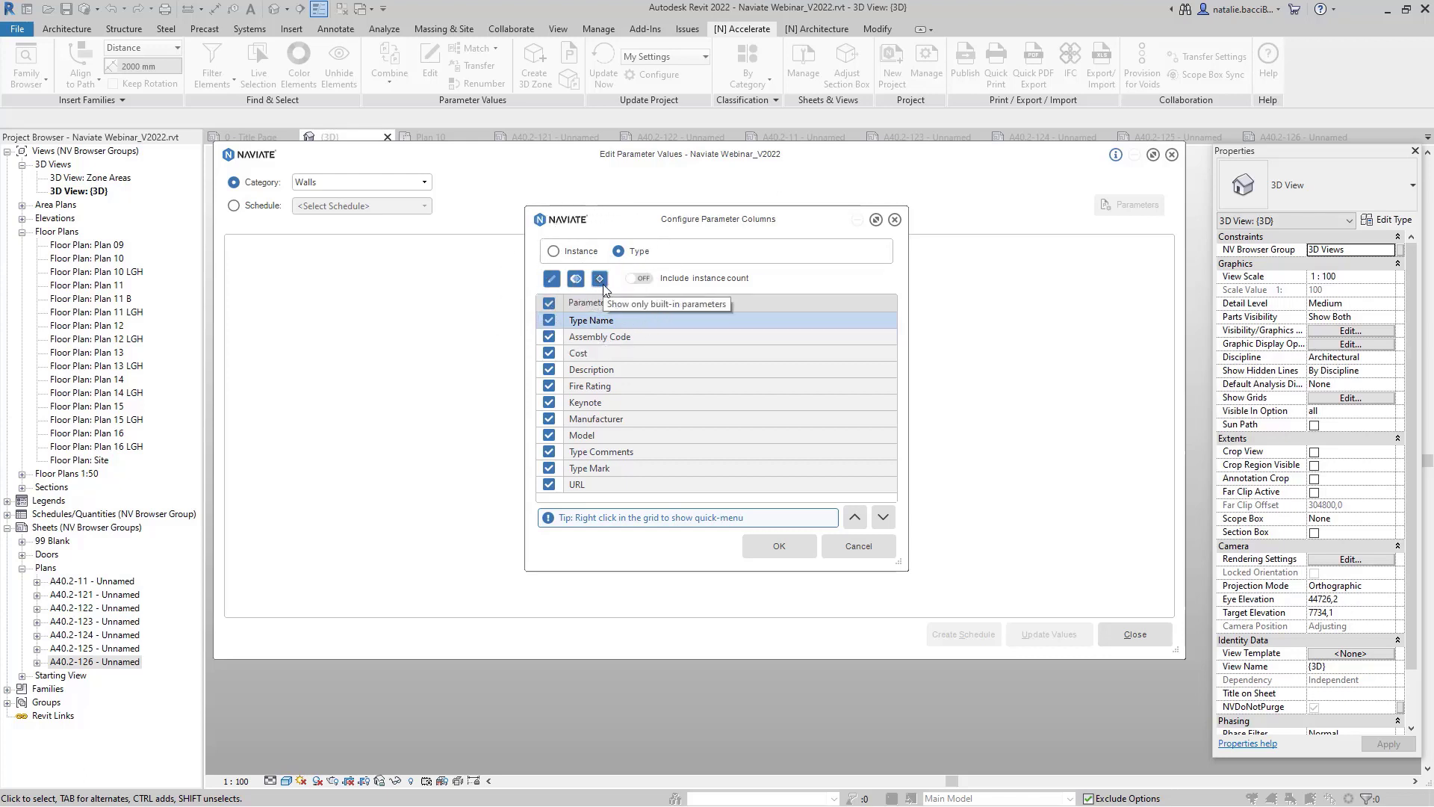
left_click(780, 546)
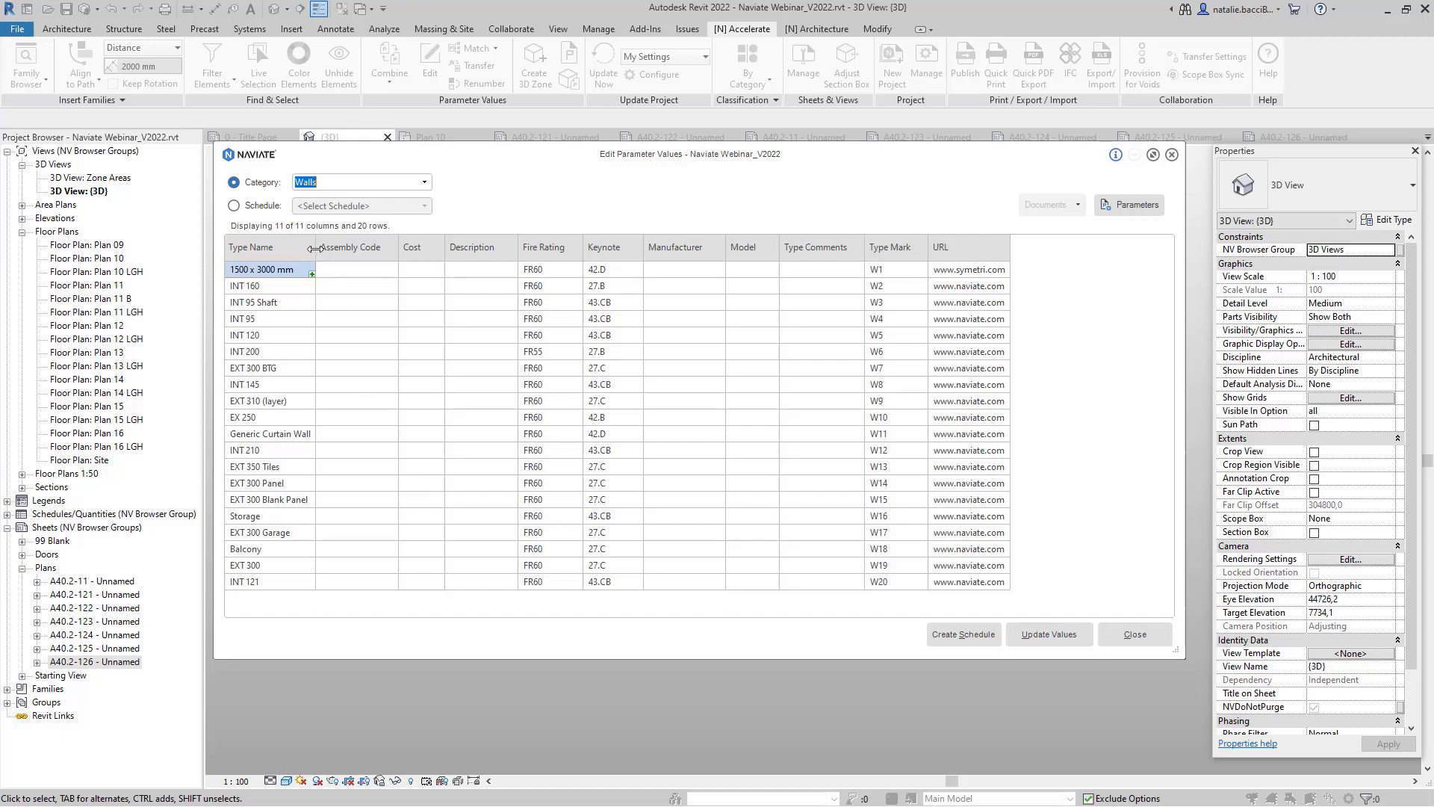
Step: Widen the Type Name column and replace EXT with External in all wall type names using Search and Replace
left_click_drag(314, 247, 329, 247)
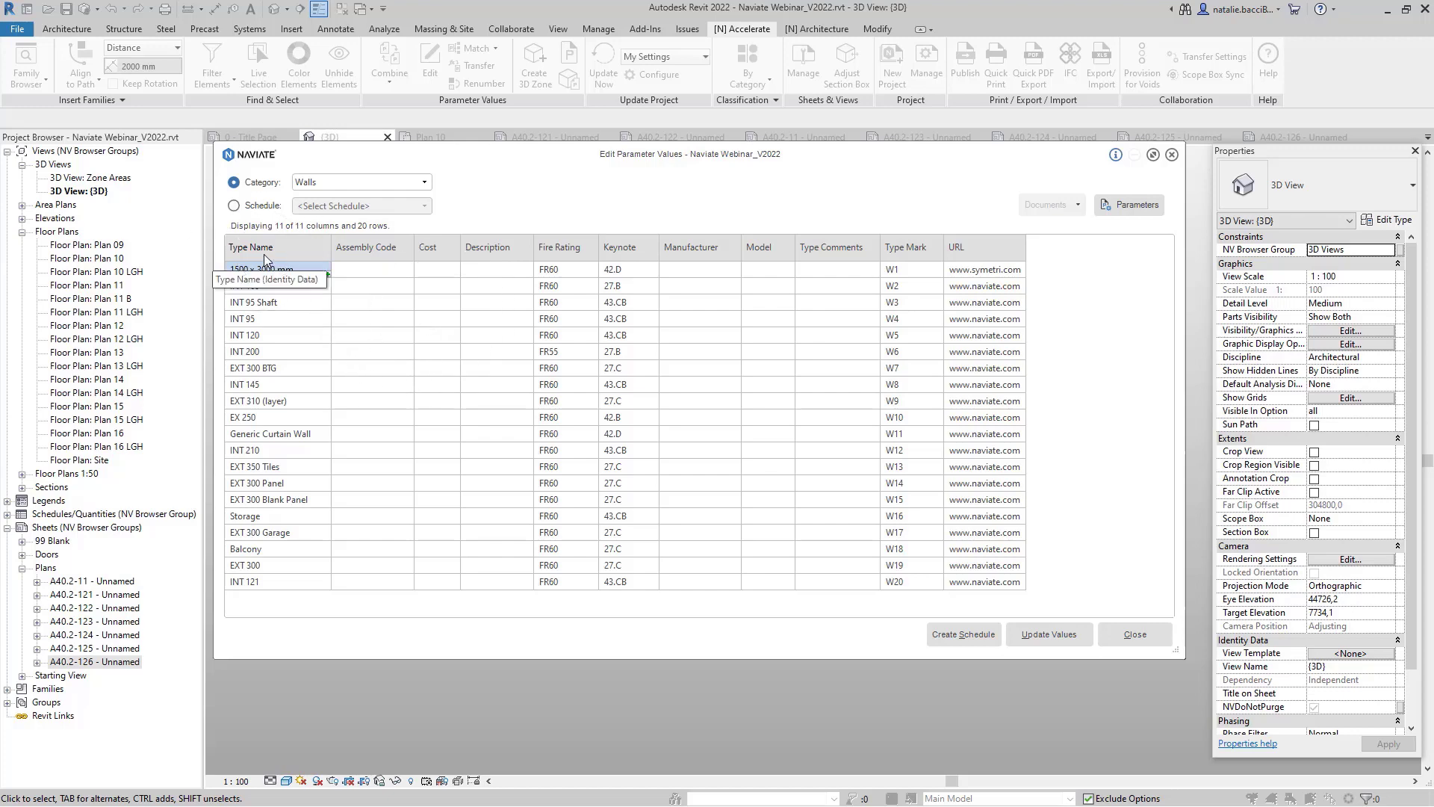
left_click(266, 275)
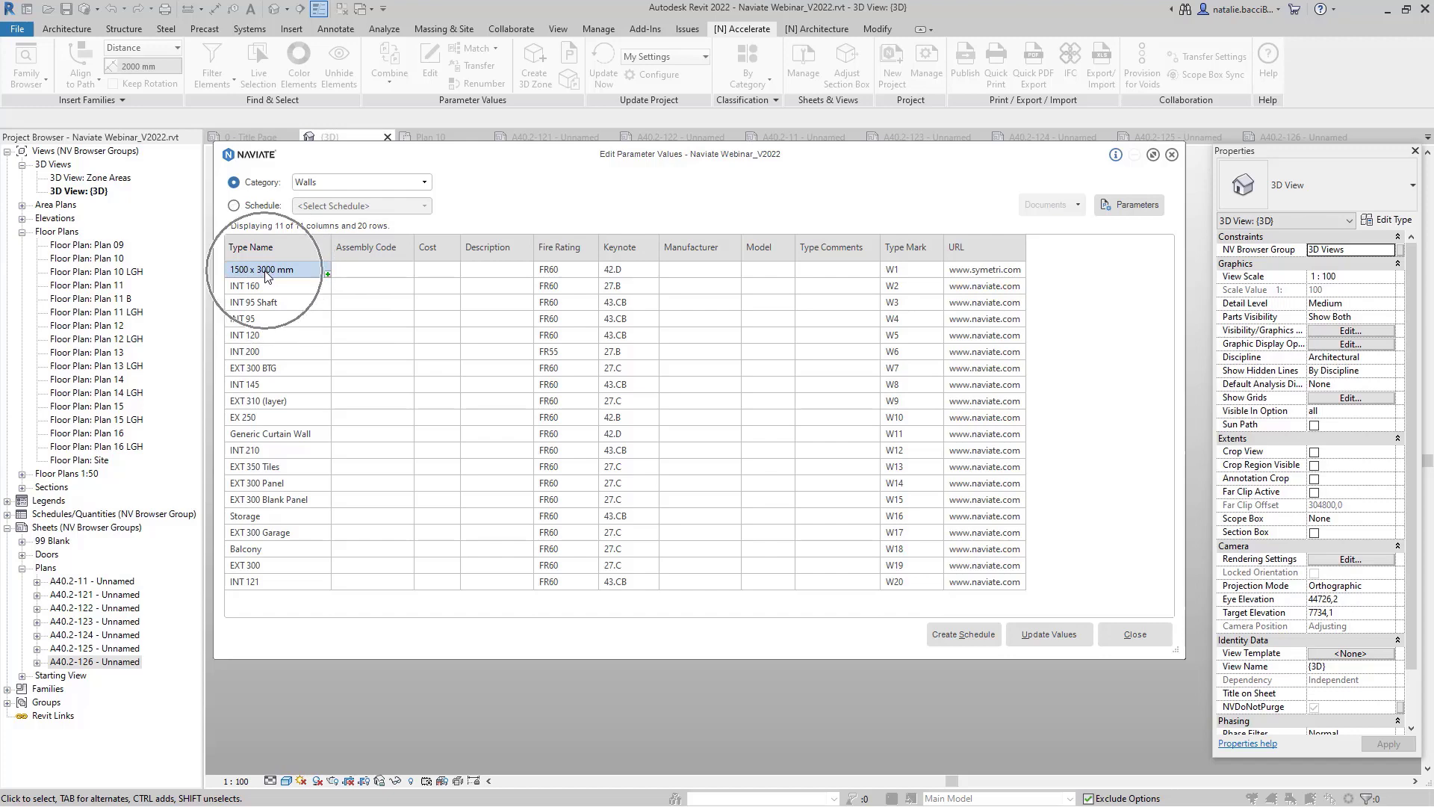
left_click(364, 584, "shift")
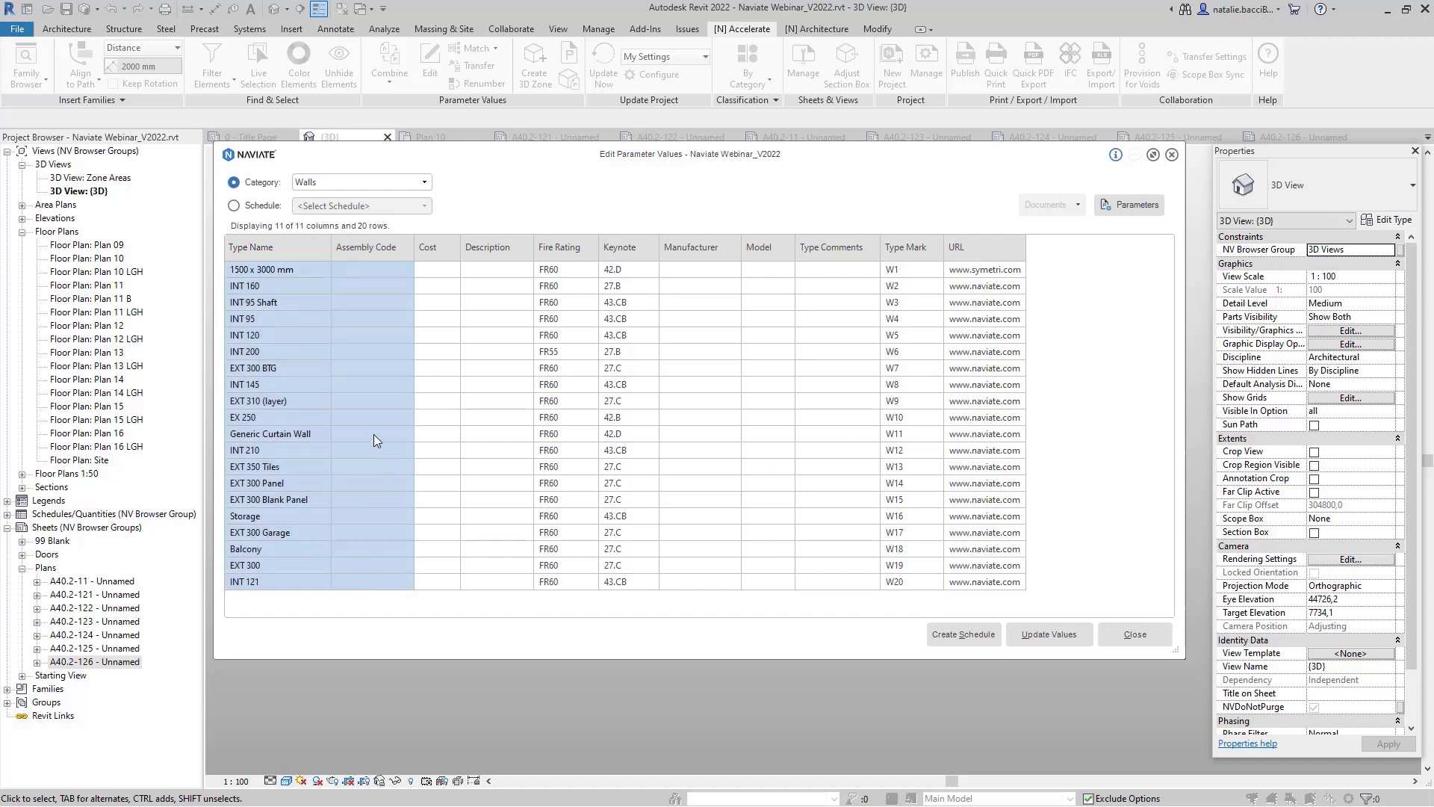
right_click(371, 405)
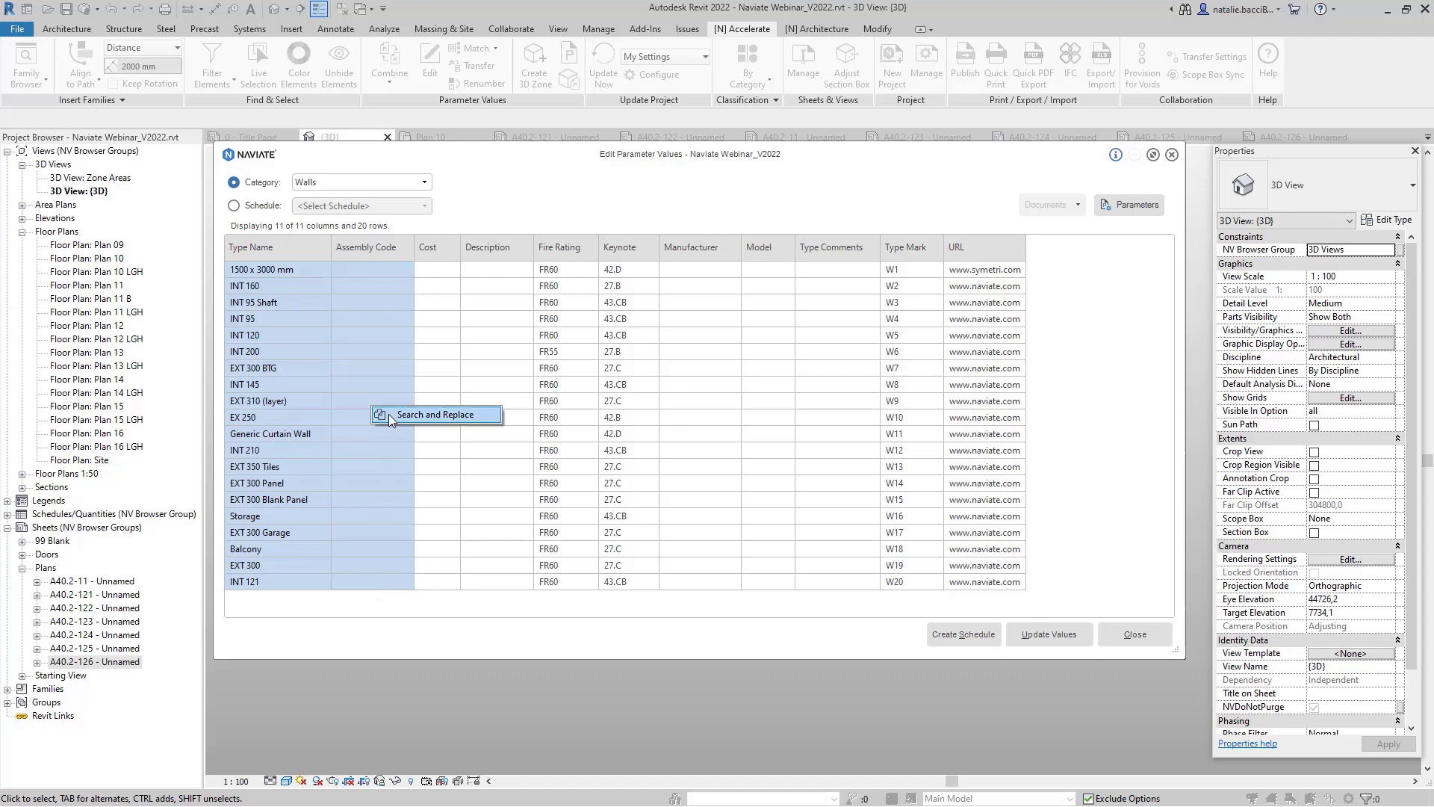
left_click(448, 415)
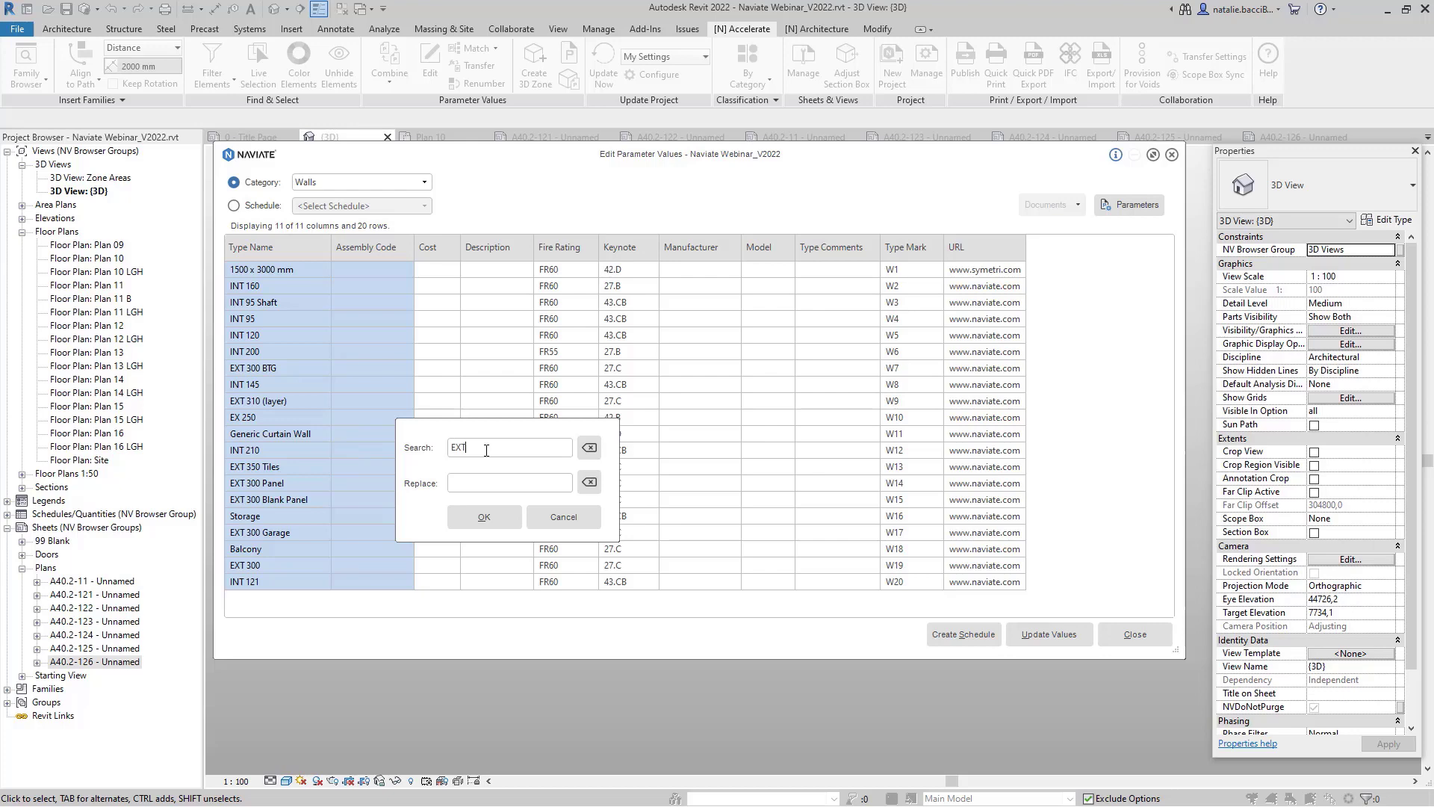
left_click(496, 486)
left_click(509, 517)
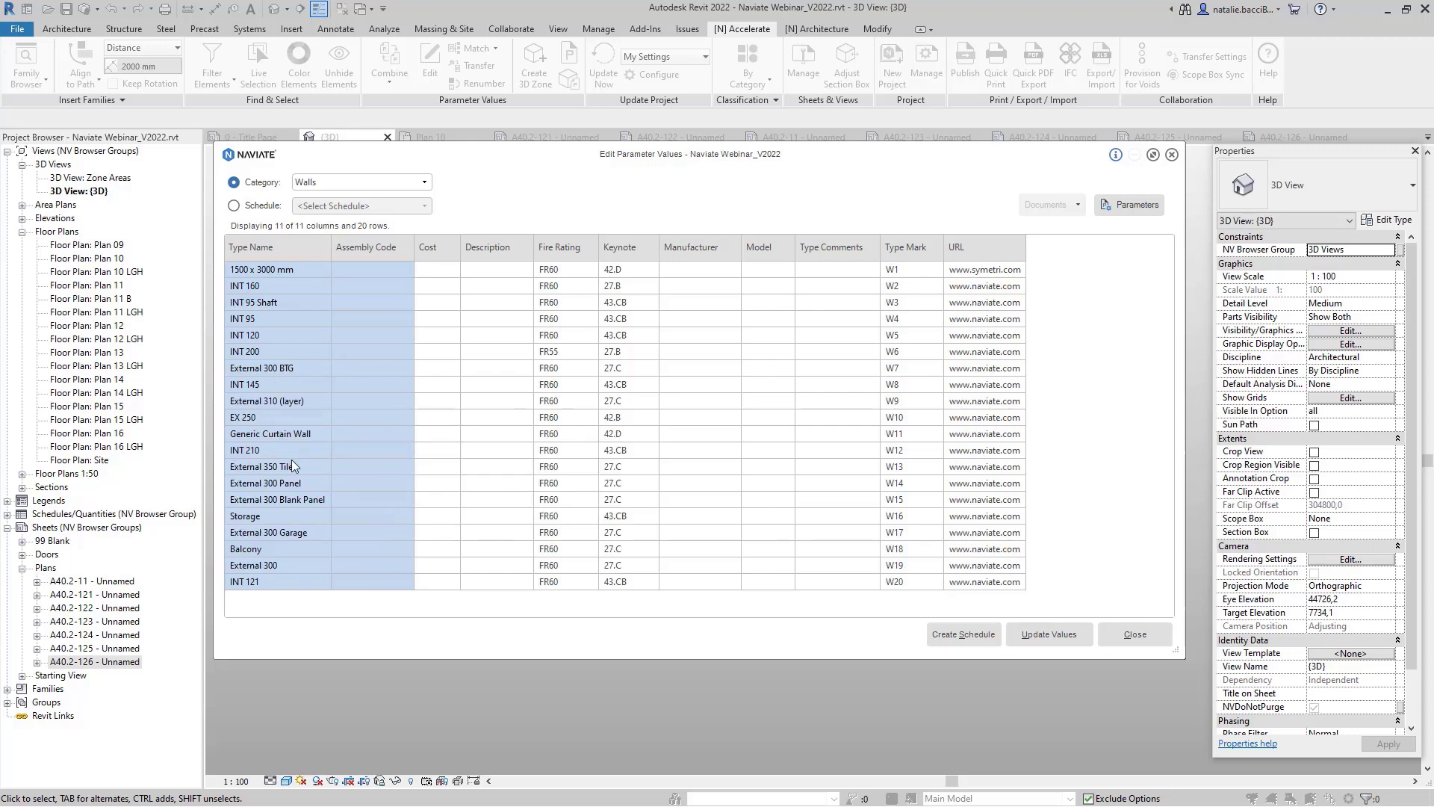
Step: Replace INT with Internal across the selected wall type names
right_click(447, 320)
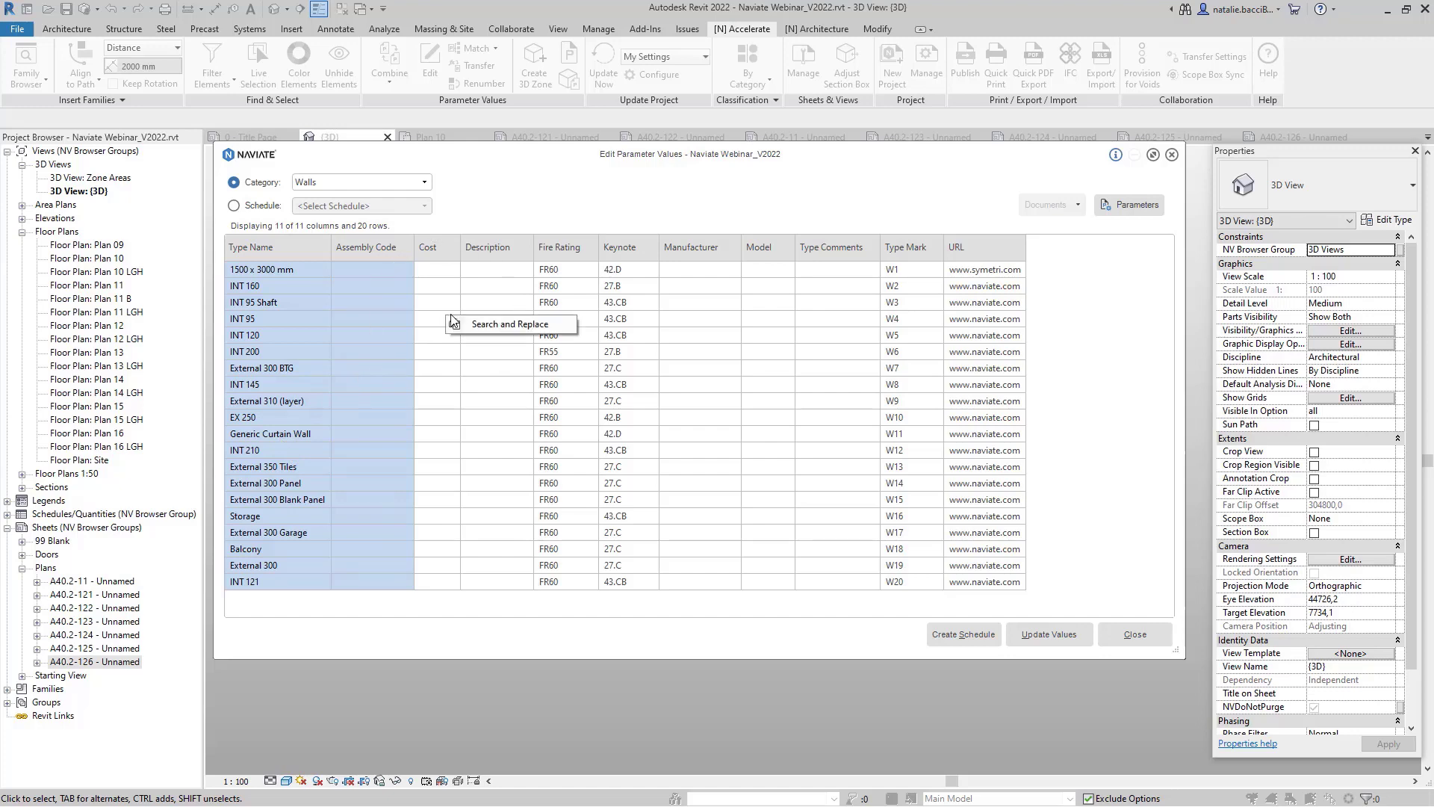
left_click(481, 321)
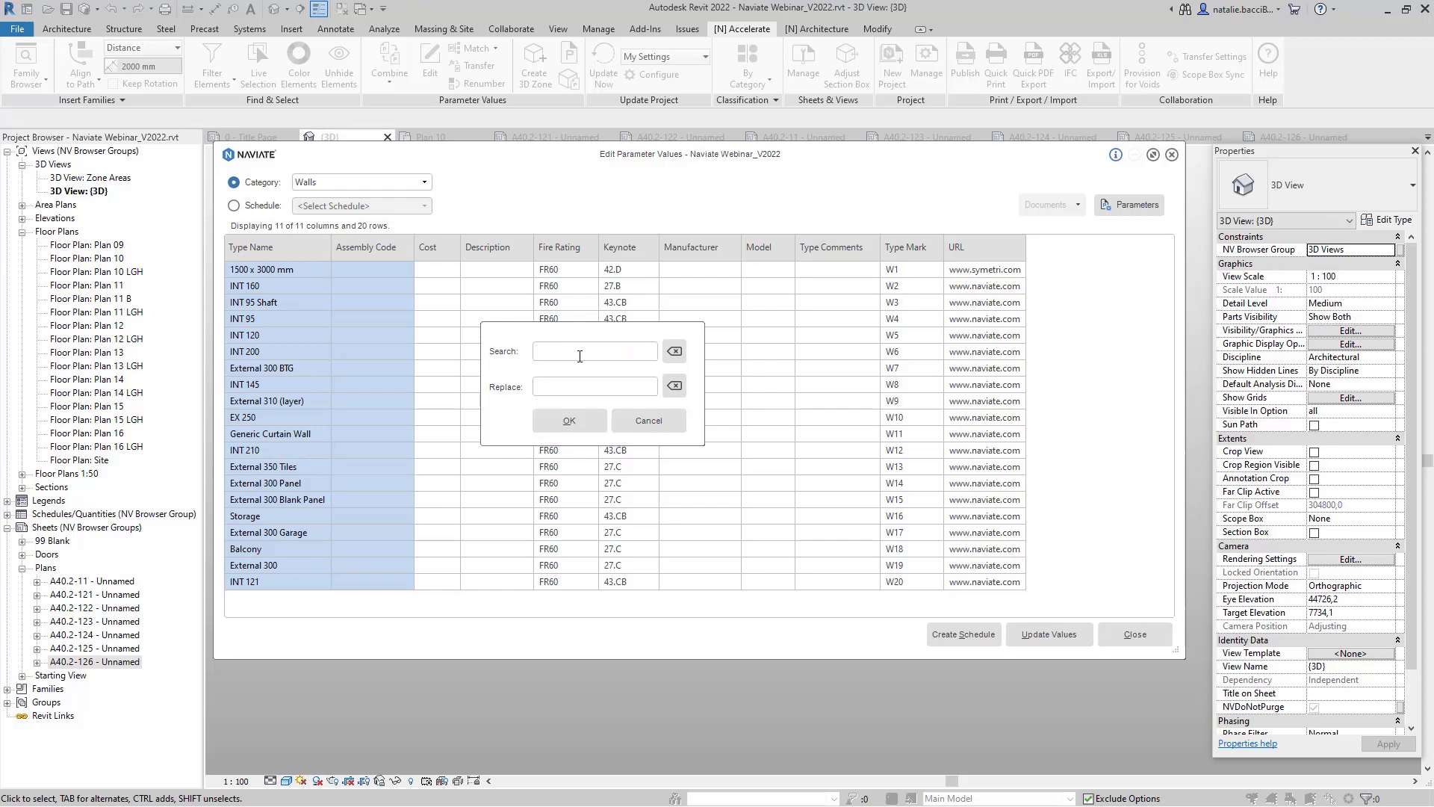
type("INT")
left_click(565, 422)
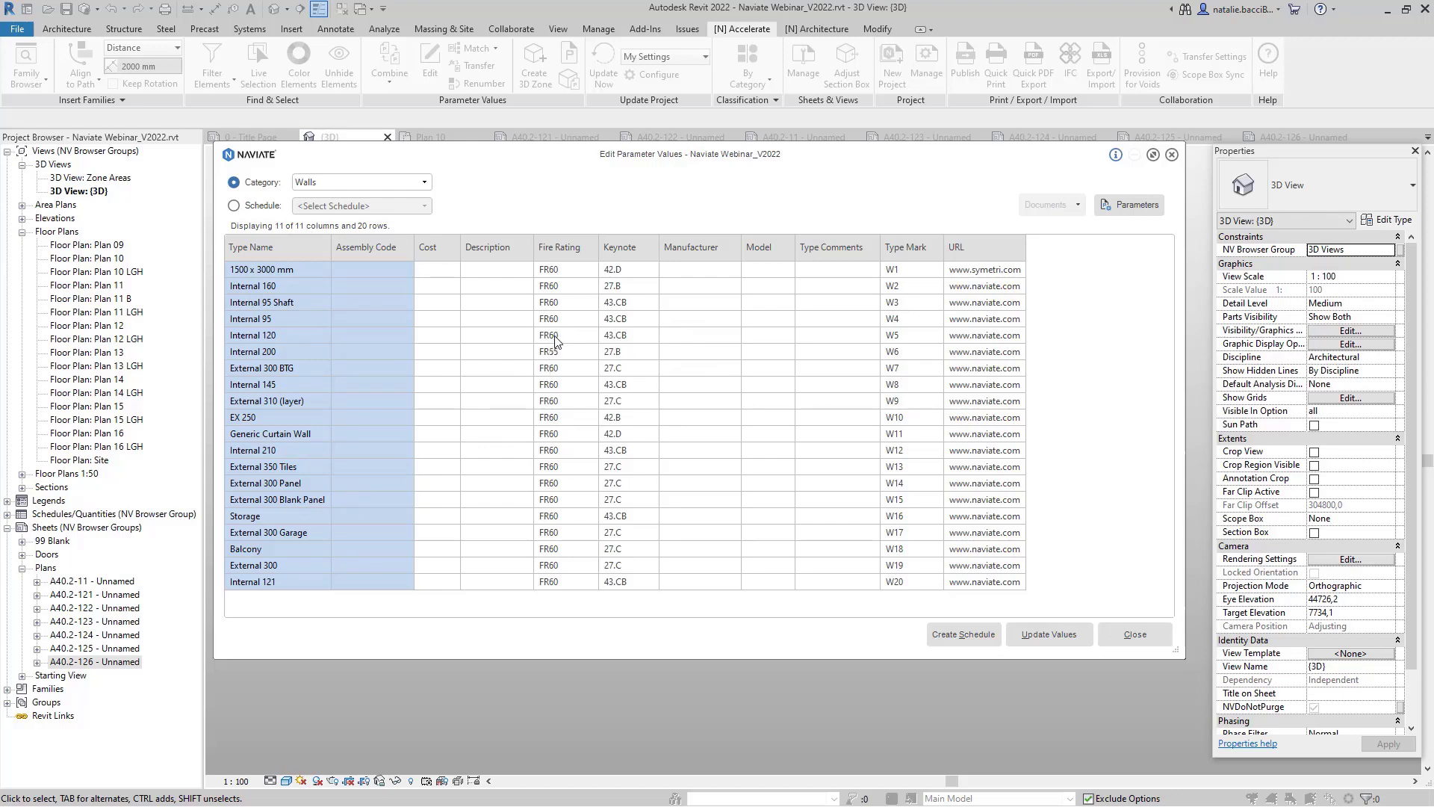
Step: Set the 1500 x 3000 mm type's Fire Rating to FR55 and copy that value down to all wall types
left_click(576, 270)
left_click(543, 272)
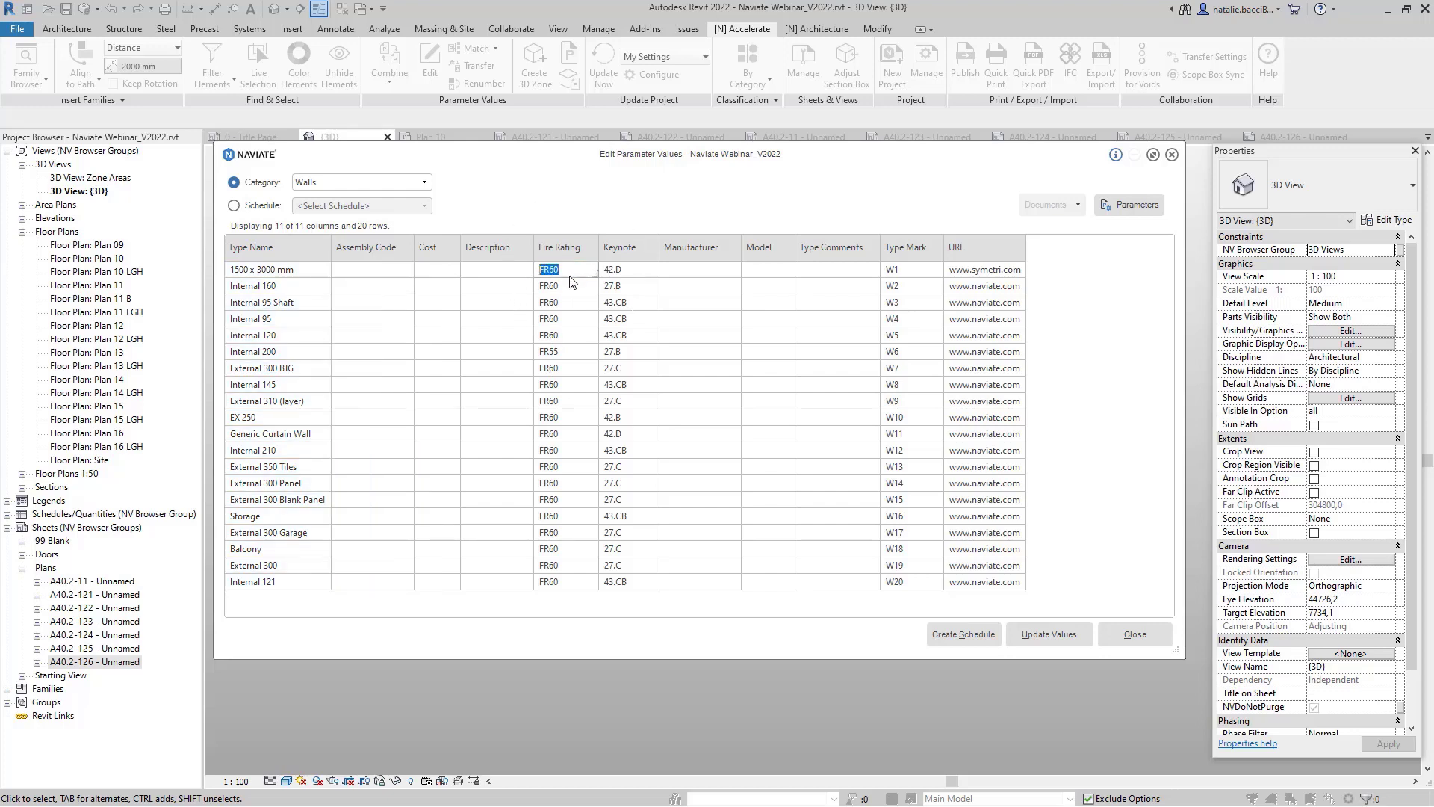
left_click(572, 271)
left_click(589, 278)
left_click_drag(594, 273, 576, 588)
left_click(623, 560)
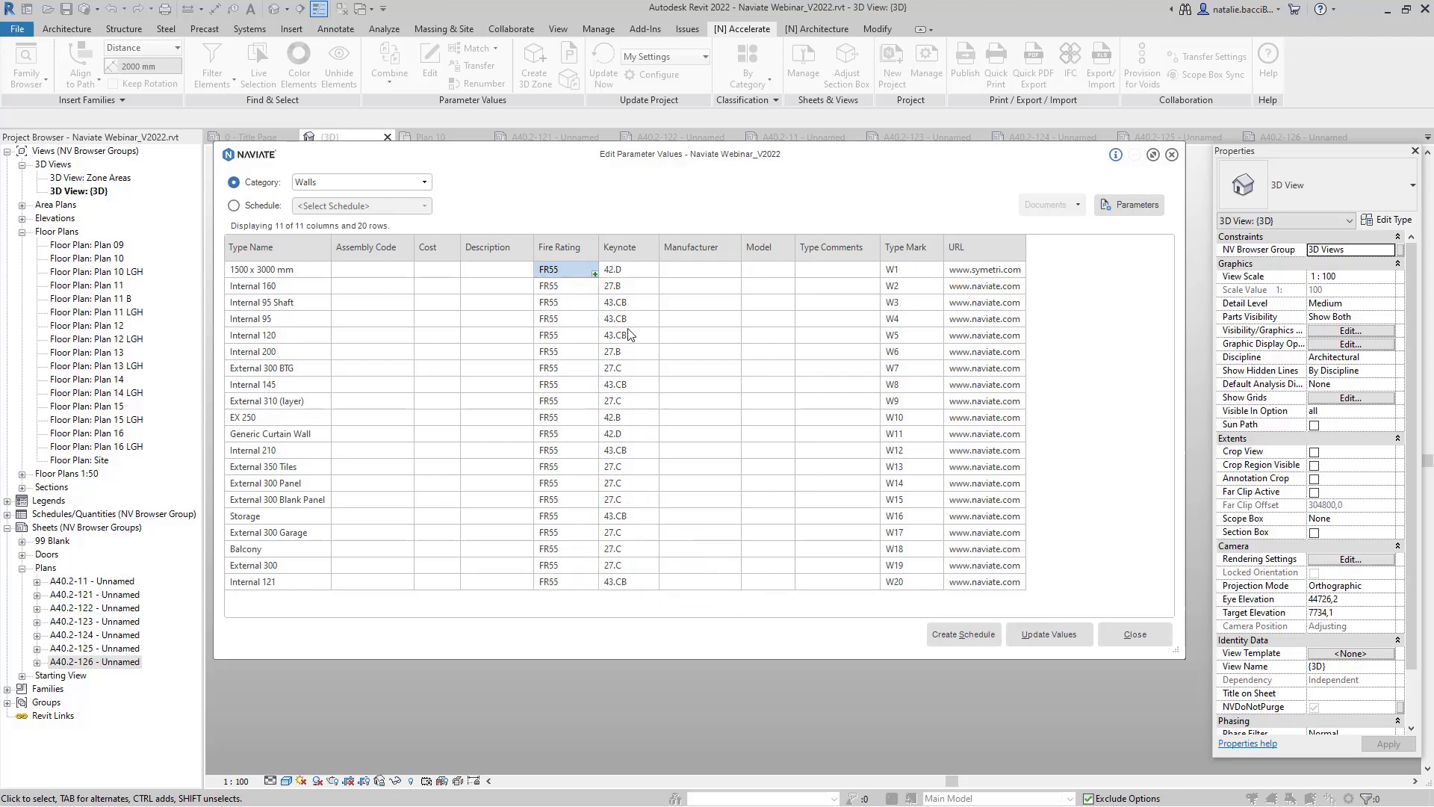
Step: Set the first wall type's Type Mark to W1A and fill the remaining Type Marks downward with an increment
left_click(910, 271)
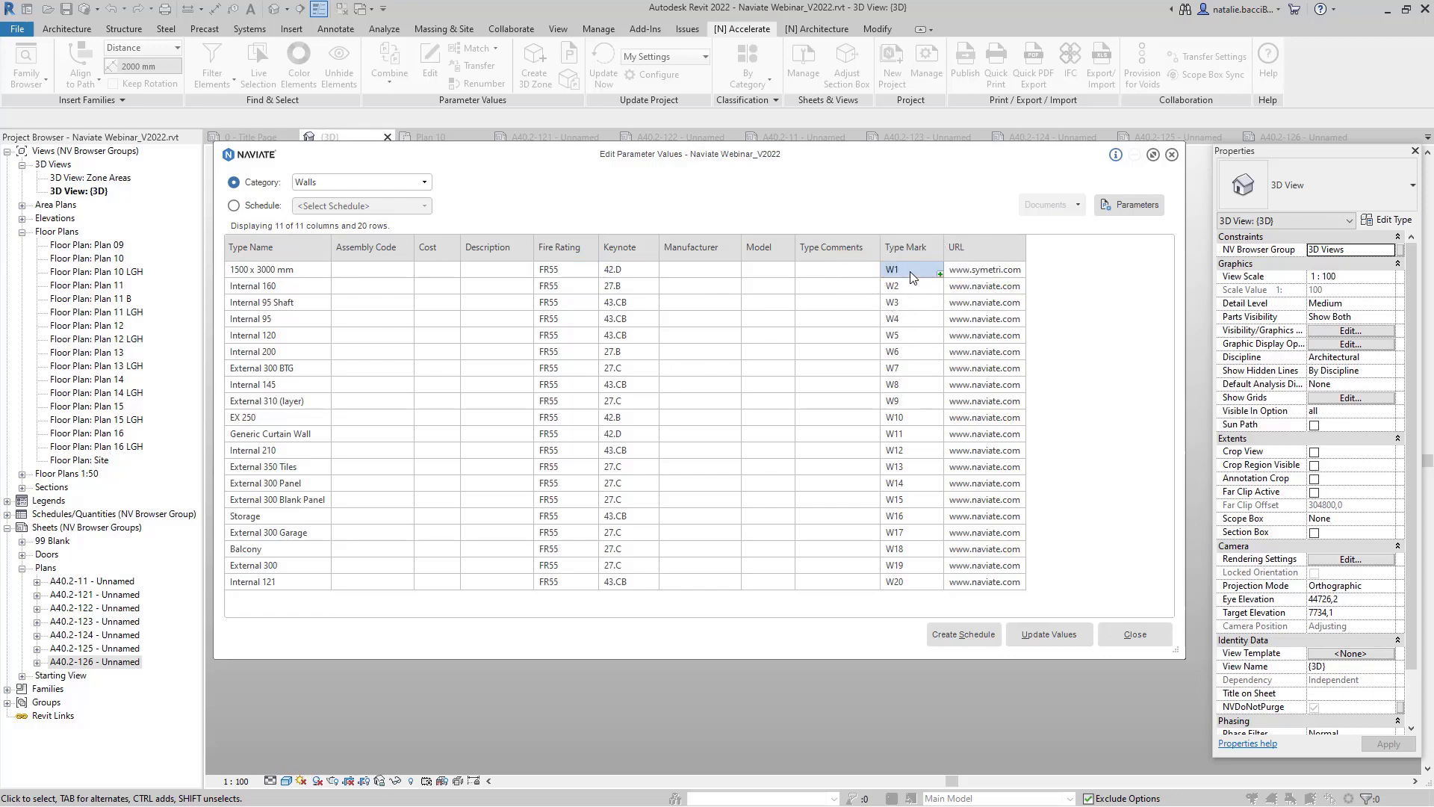
left_click(910, 272)
left_click(931, 272)
left_click_drag(940, 273, 923, 584)
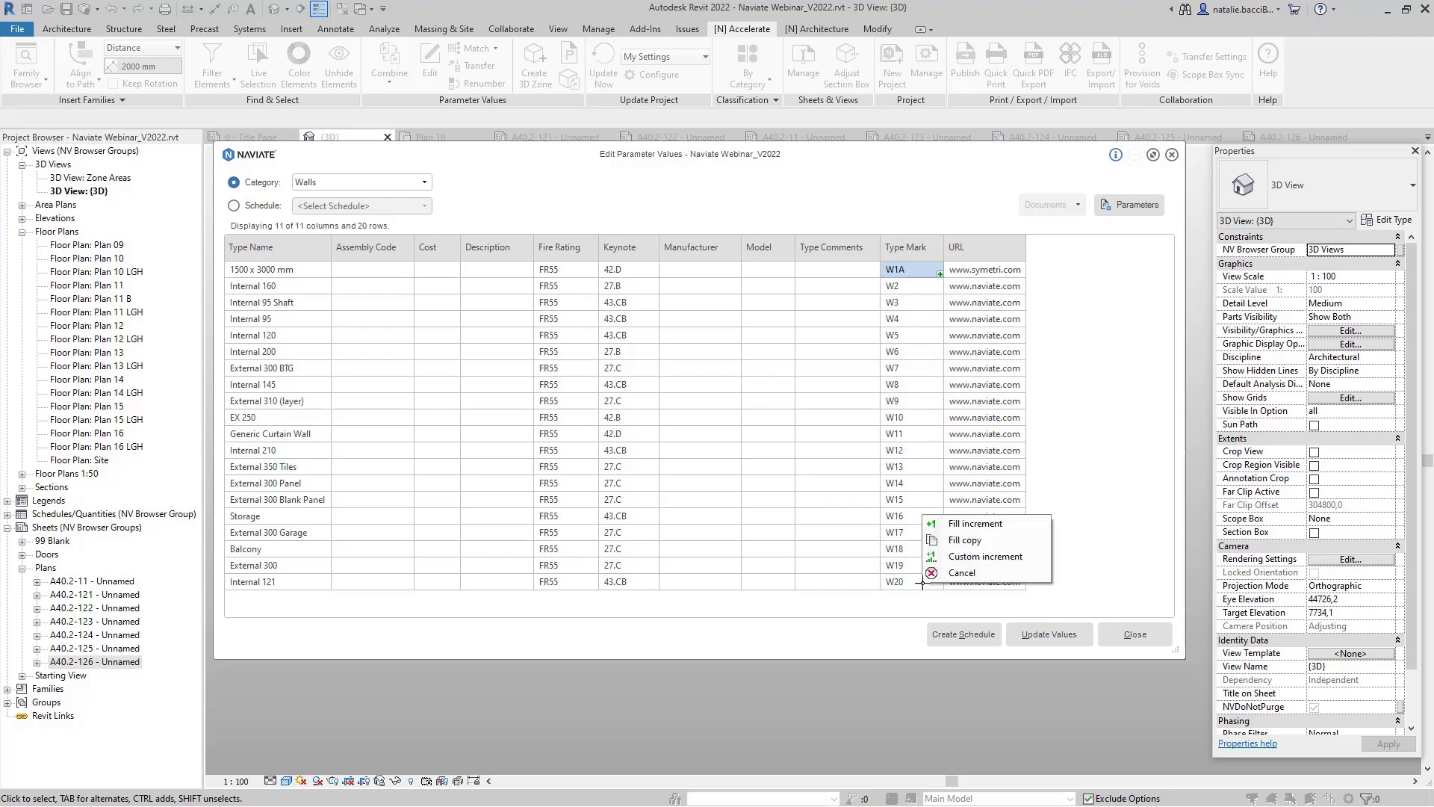
left_click(986, 526)
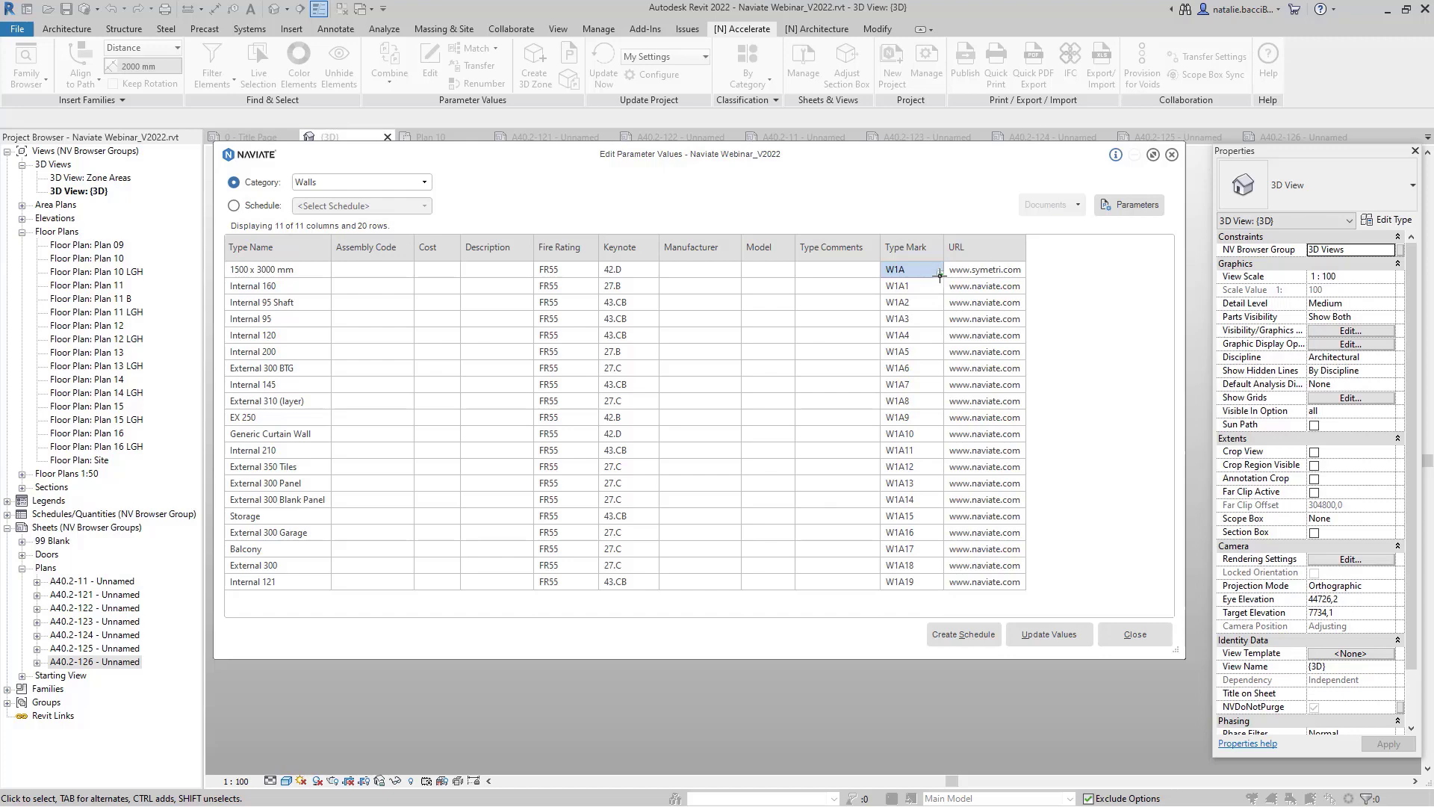
Step: Apply a custom increment to the Type Mark column that advances the letter starting from A
left_click_drag(940, 275, 921, 585)
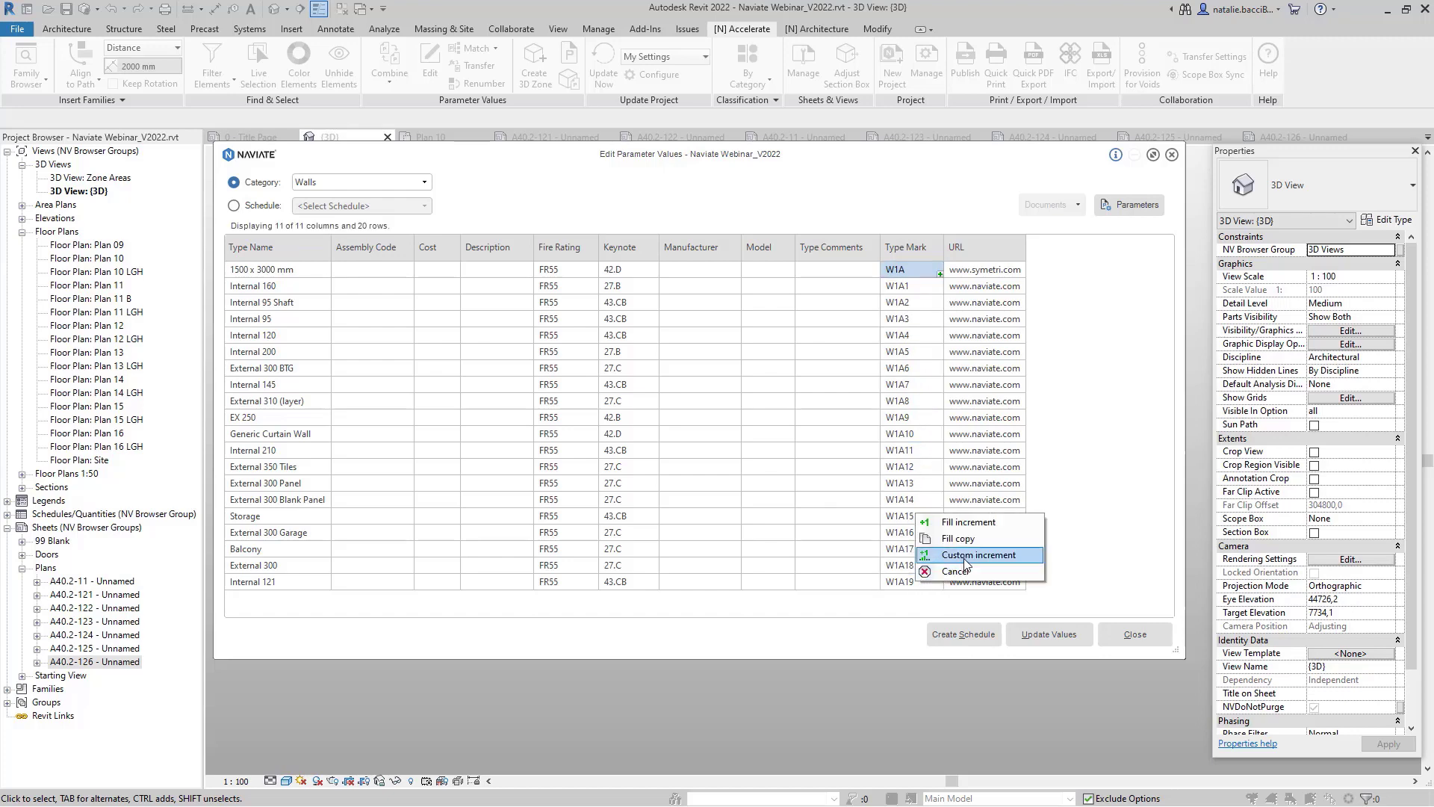
left_click(965, 565)
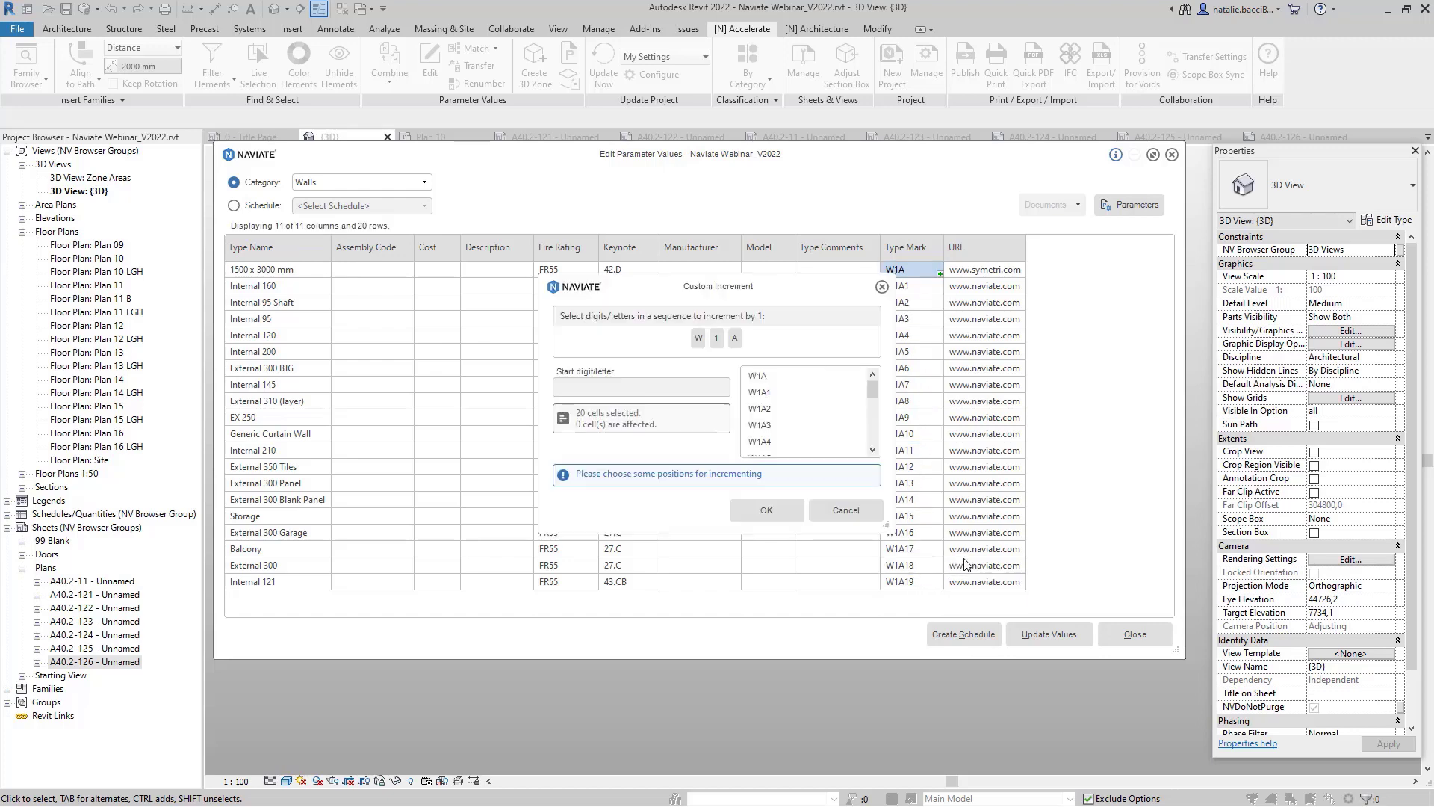
left_click(735, 339)
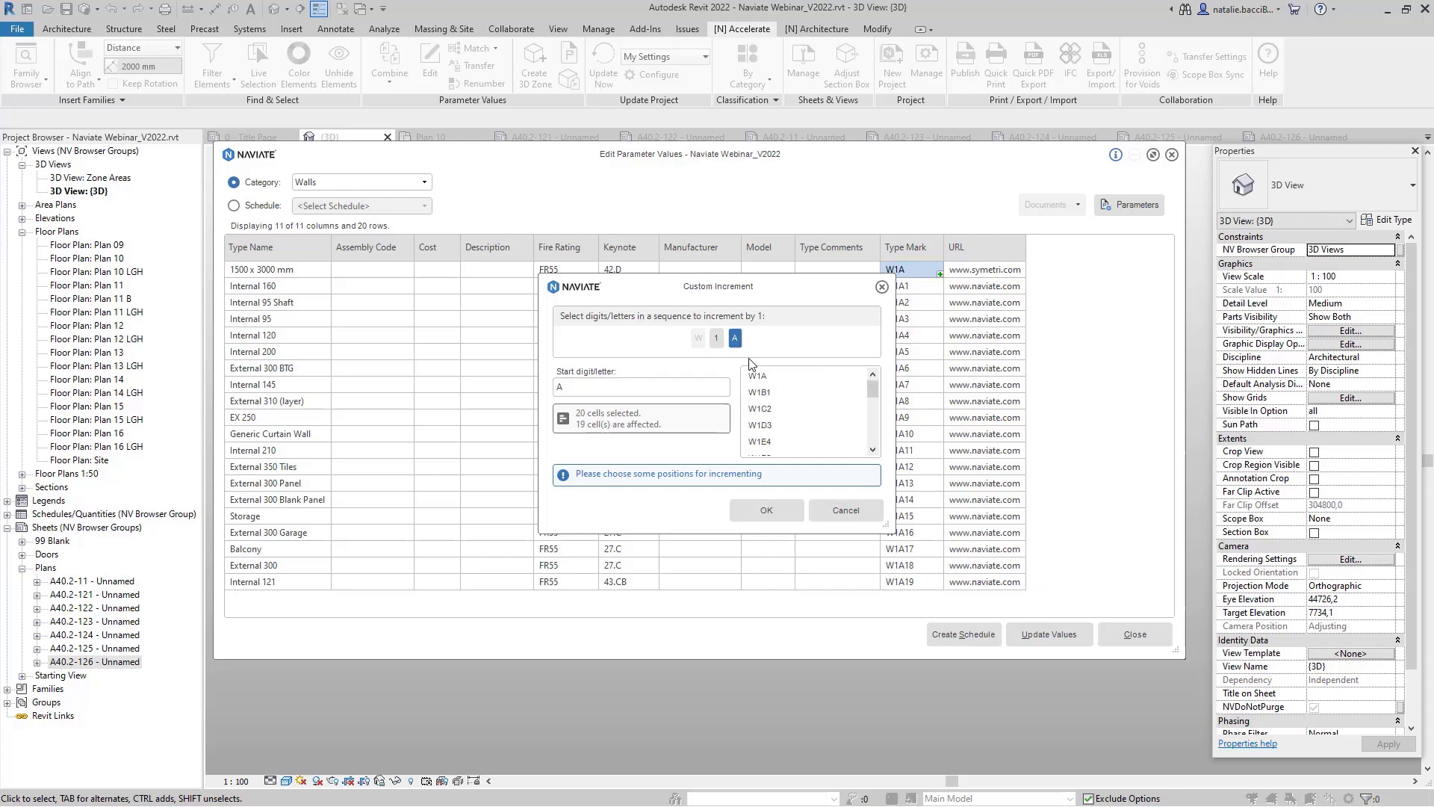
left_click(788, 514)
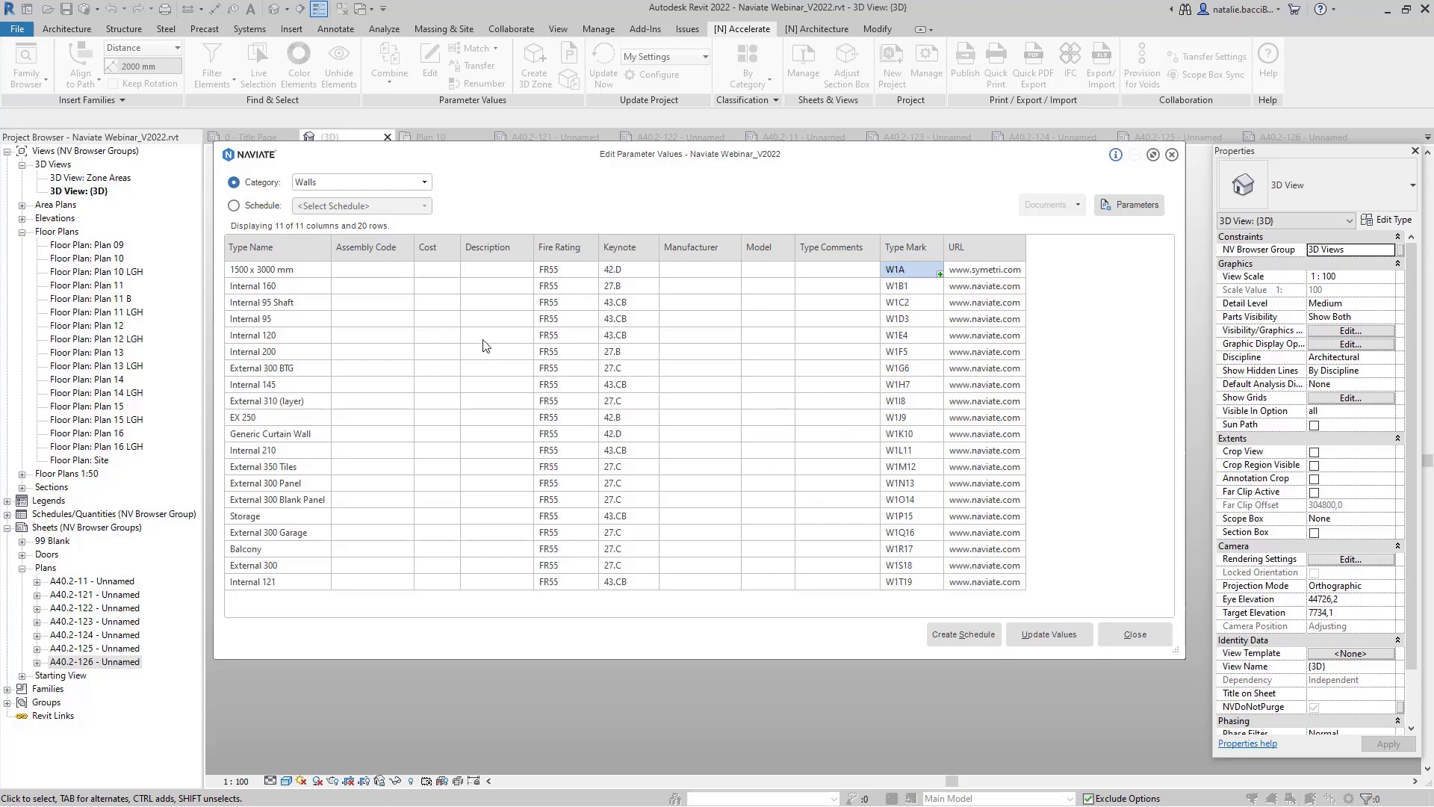
Step: Update the model with the edited wall type values, then close the report and the Edit Parameter Values dialog
left_click(1050, 636)
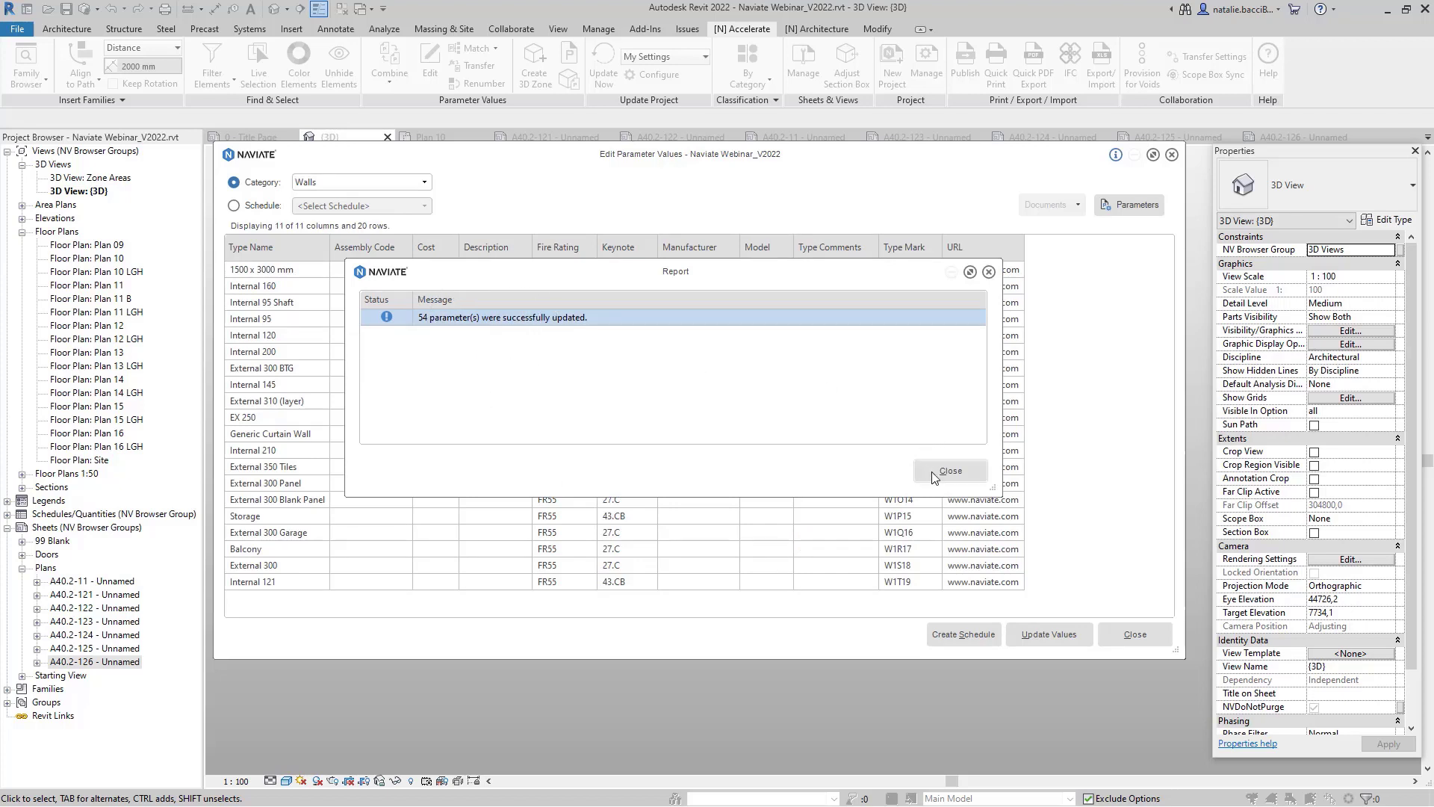
key("ctrl")
left_click(943, 471)
left_click(1136, 634)
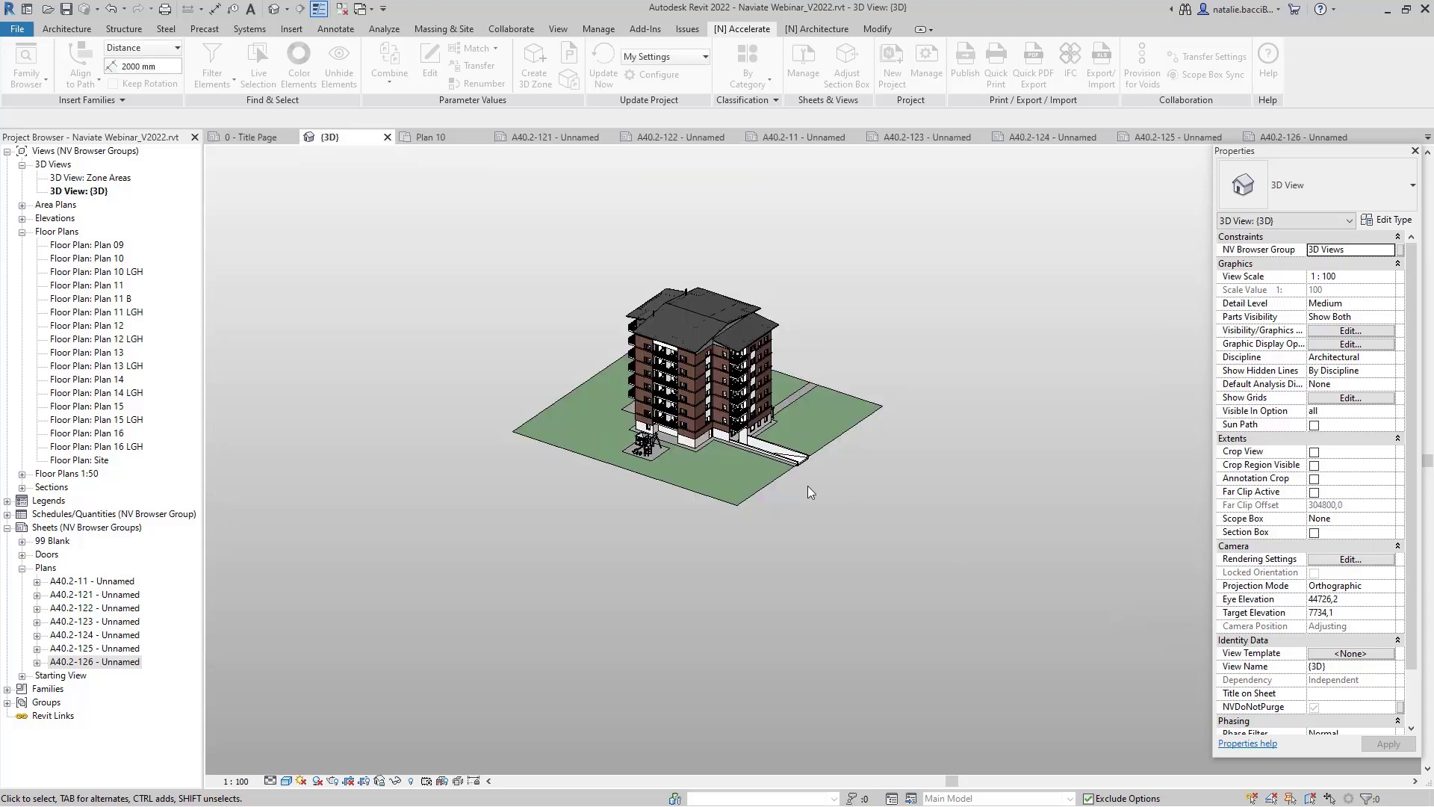
Step: Check the Type Mark and Fire Rating in the type properties of the External 350 Tiles facade wall, then deselect it
scroll(725, 378, "up", 5)
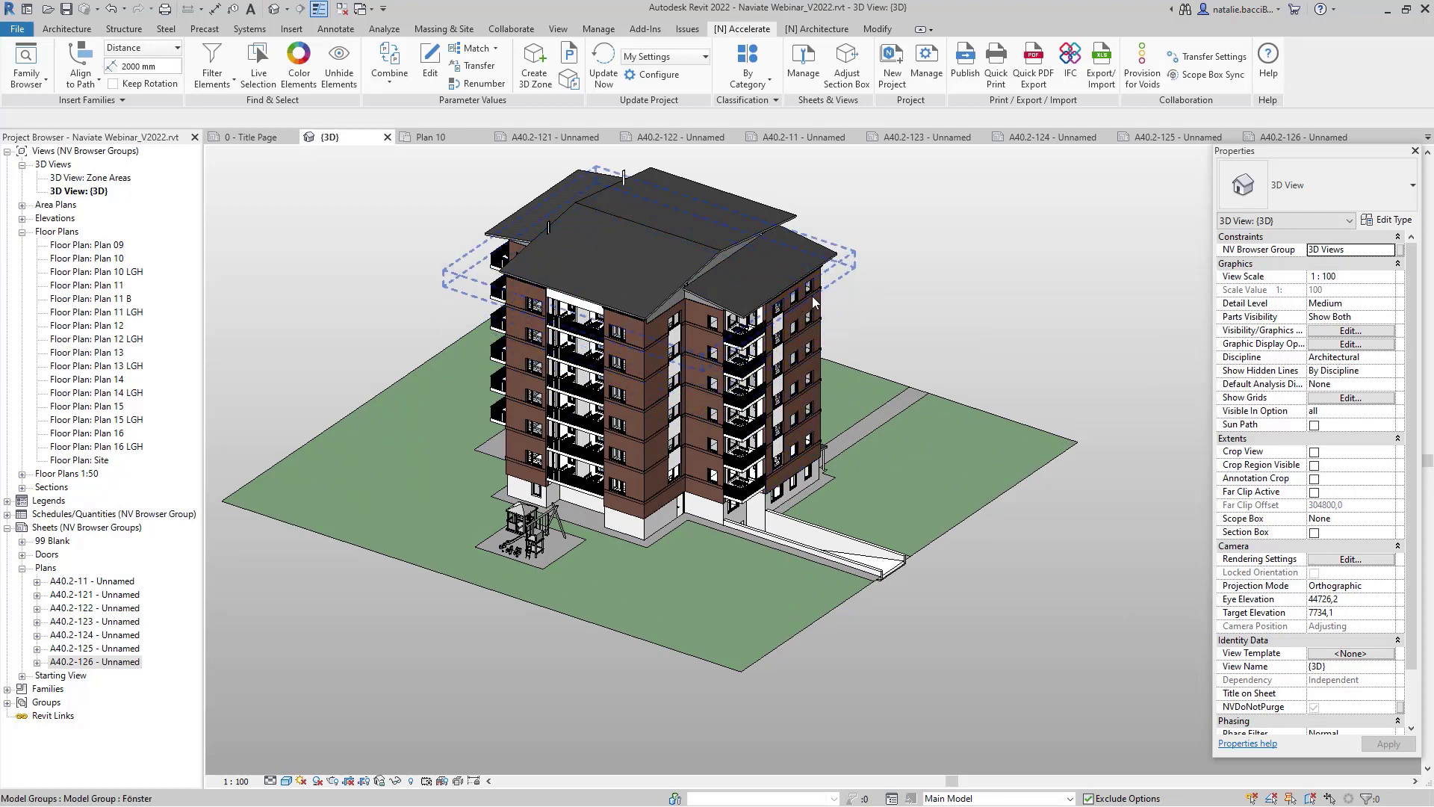
scroll(812, 299, "up", 5)
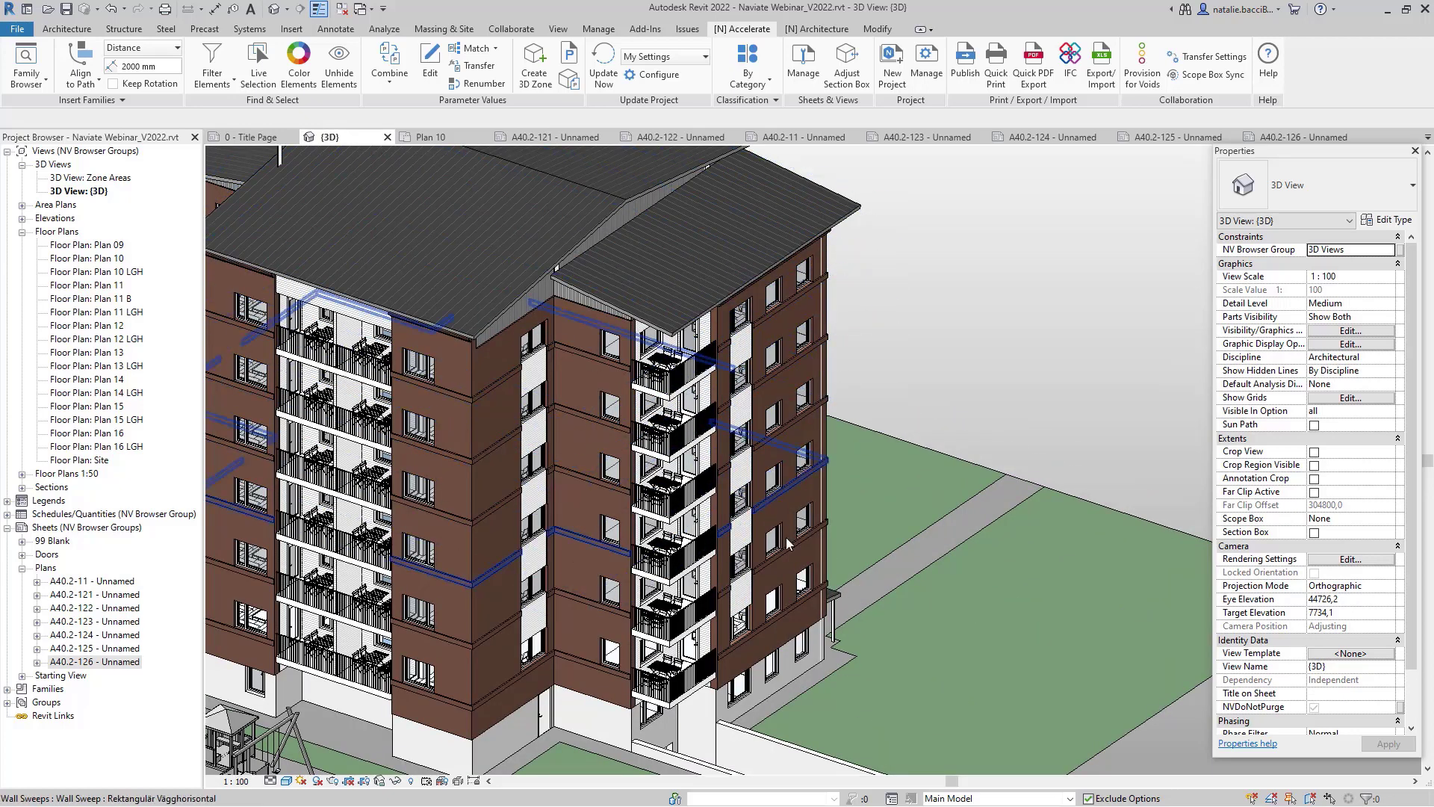
left_click(812, 631)
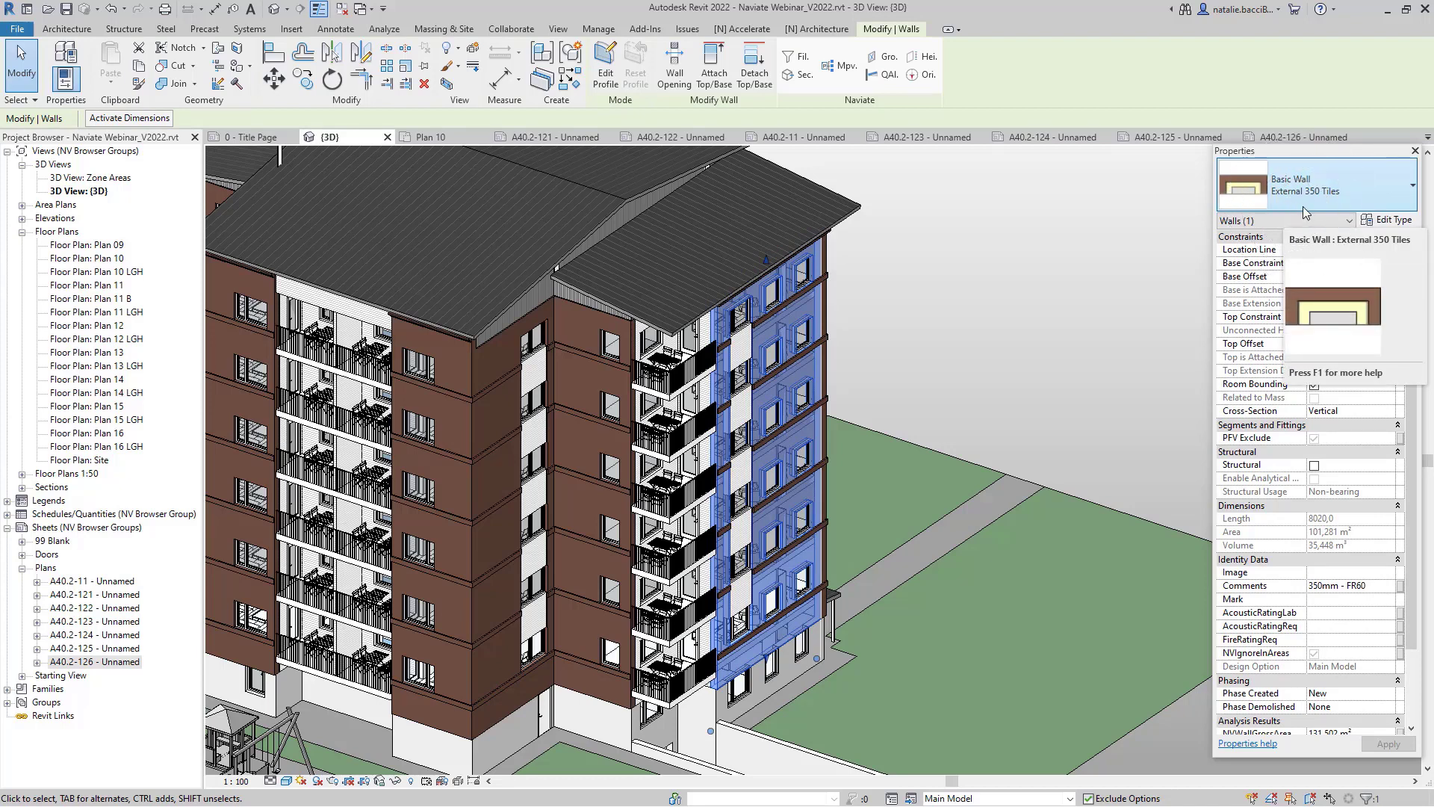
left_click(1387, 220)
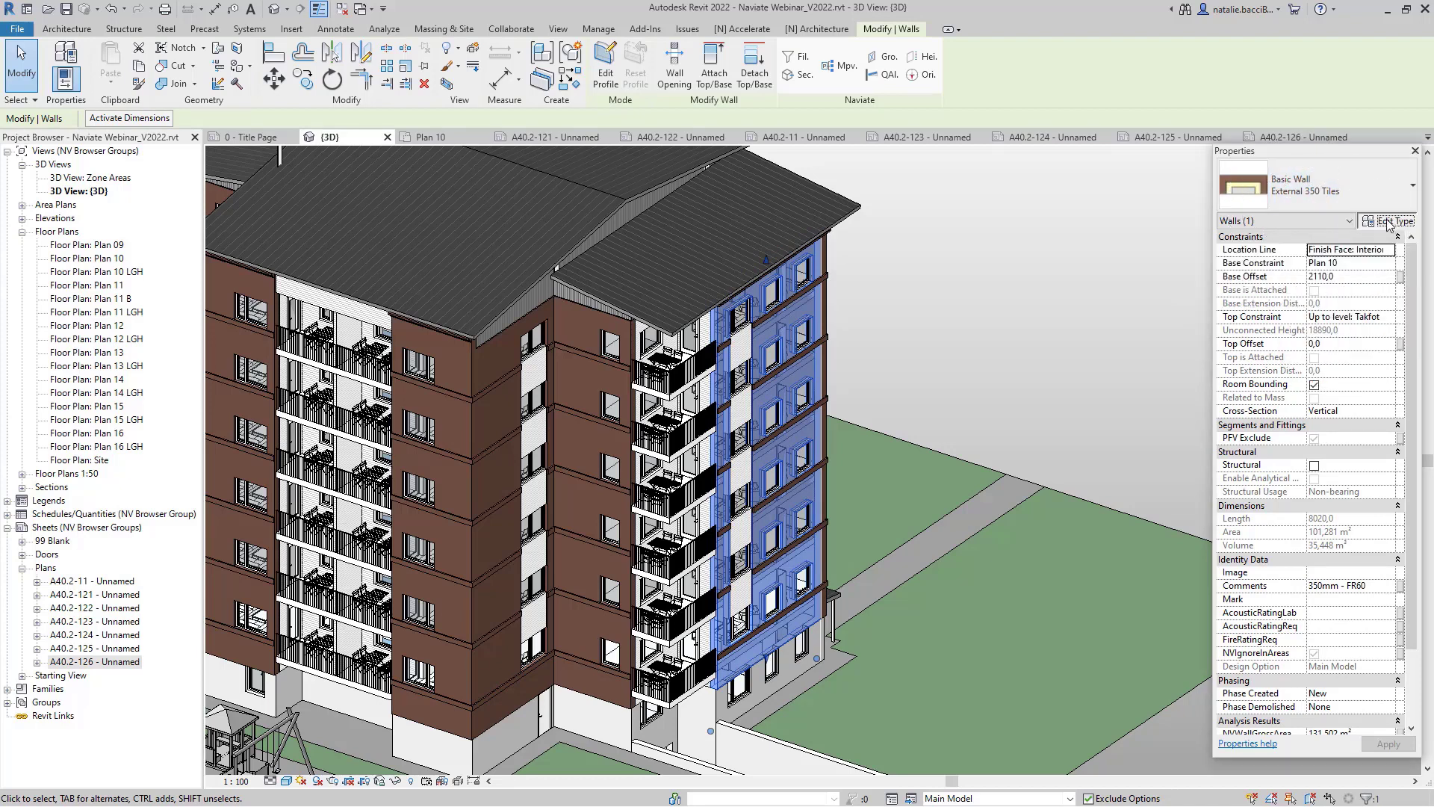
left_click_drag(1334, 272, 1322, 377)
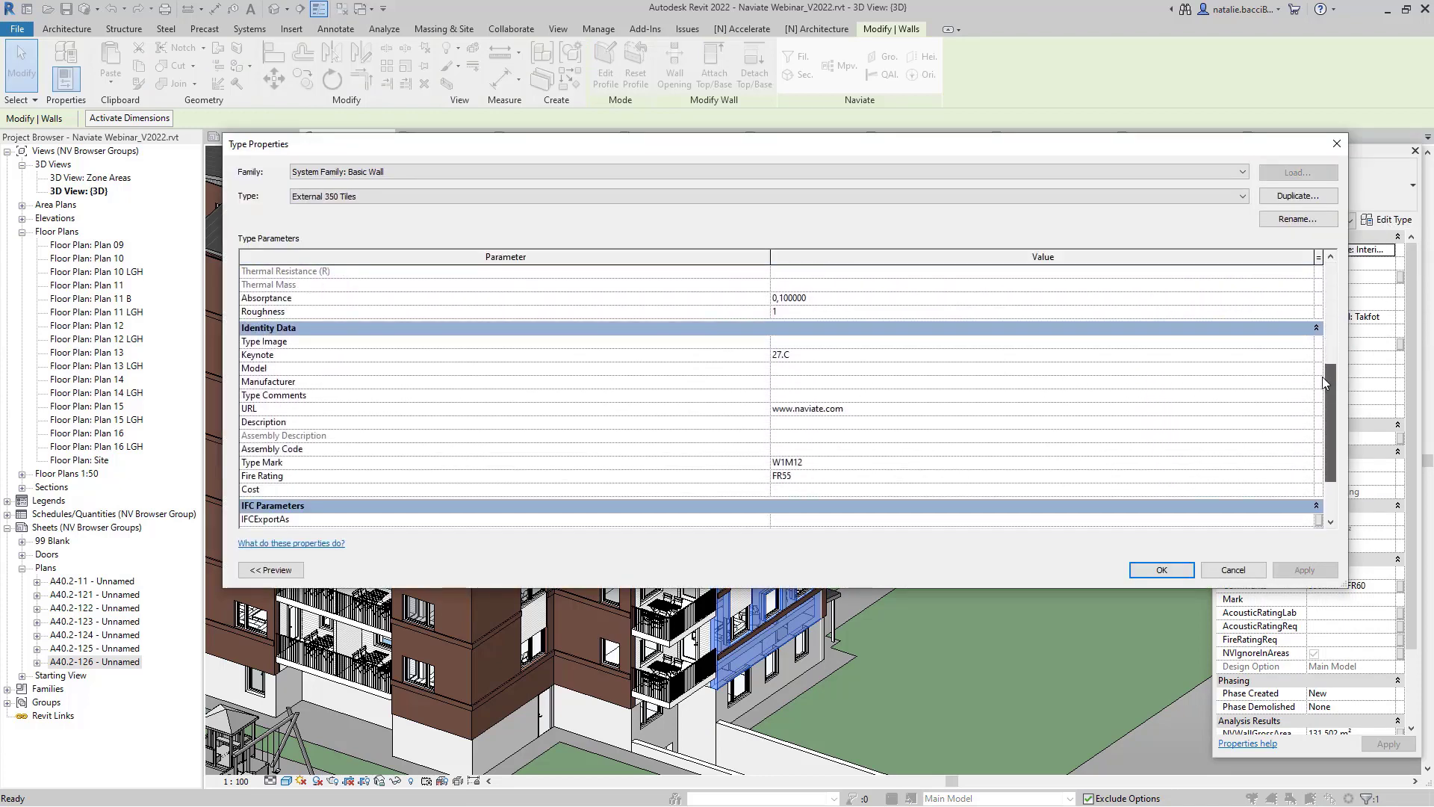
left_click(797, 478)
key("ctrl")
key("ctrl")
key("ctrl")
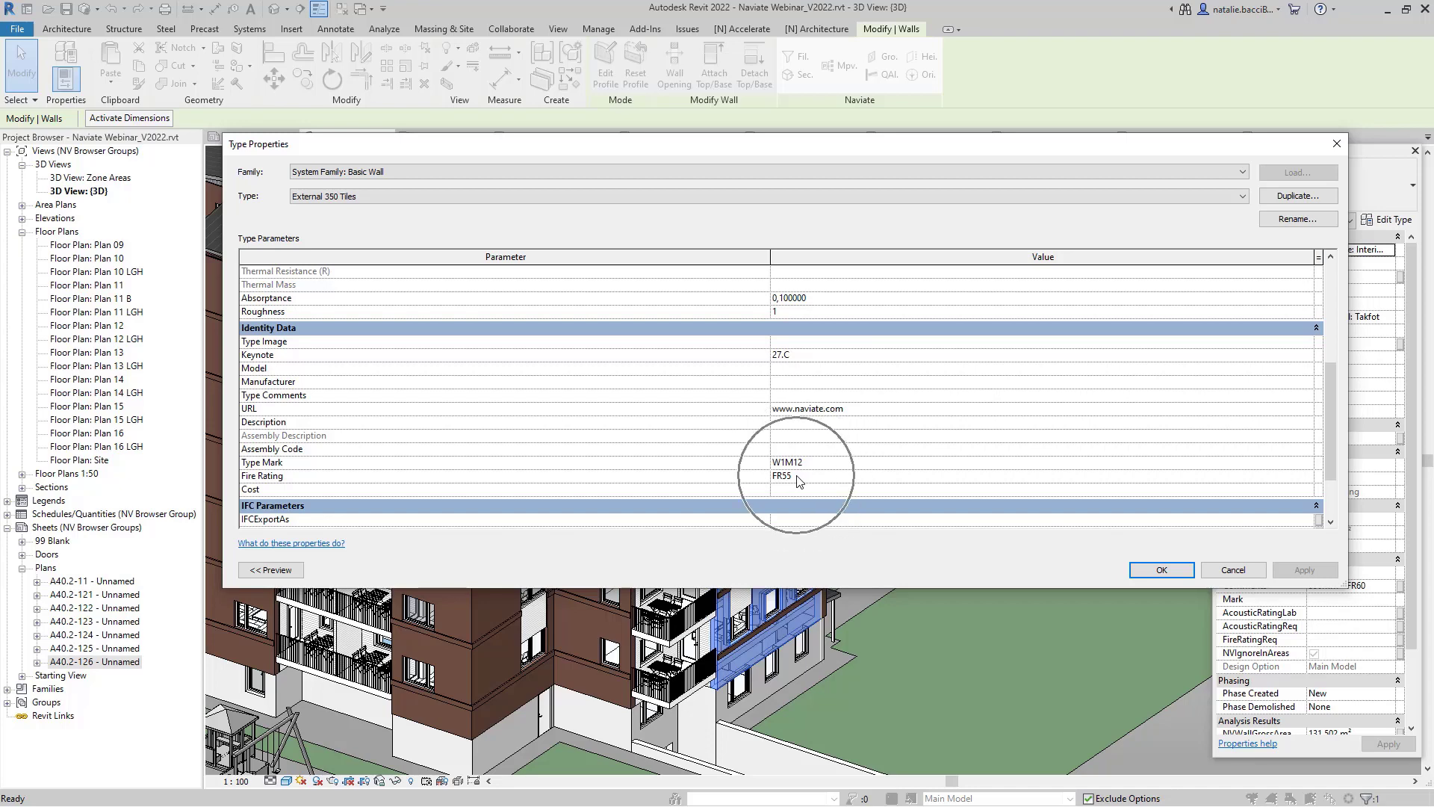
left_click(1164, 568)
scroll(941, 463, "down", 3)
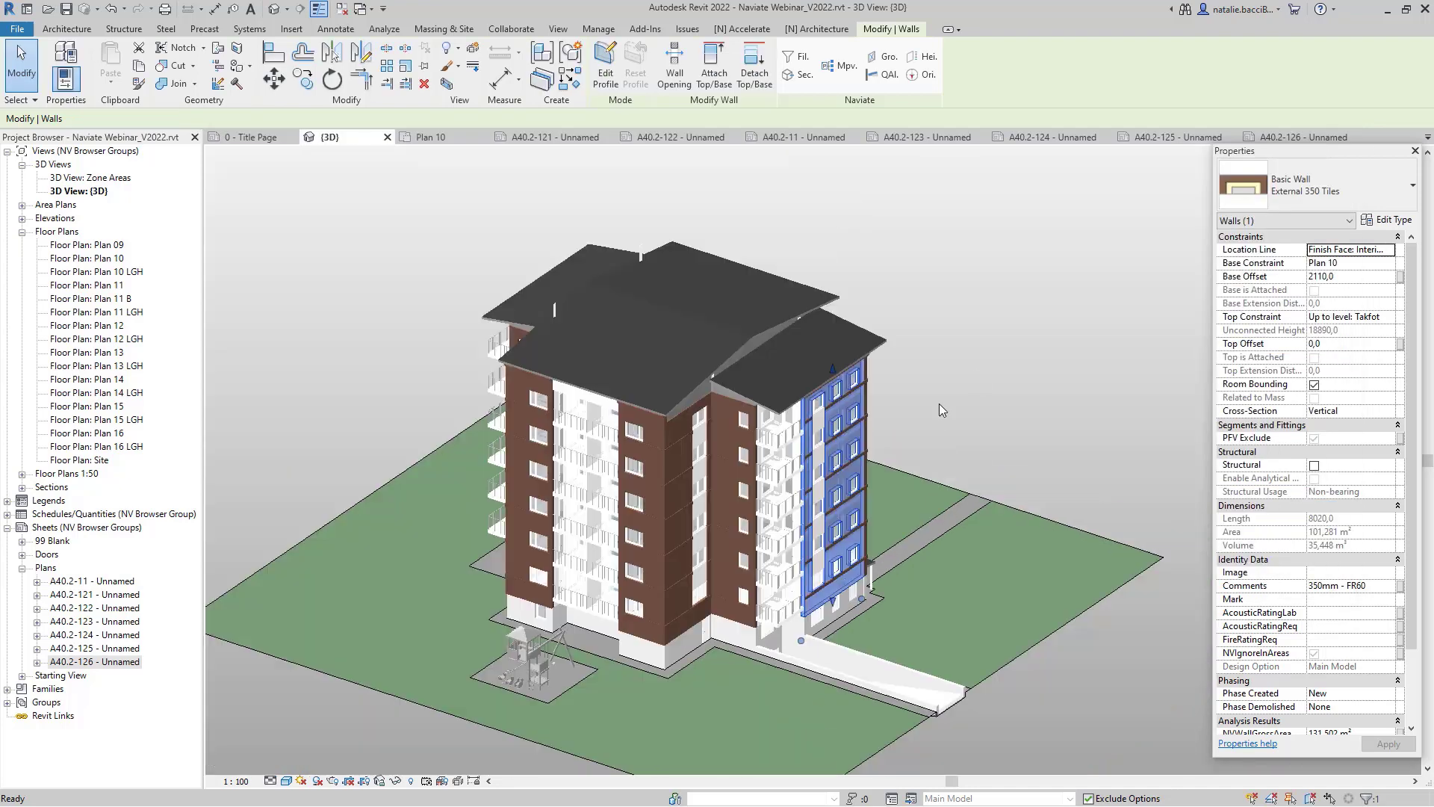
scroll(964, 374, "up", 2)
left_click(982, 348)
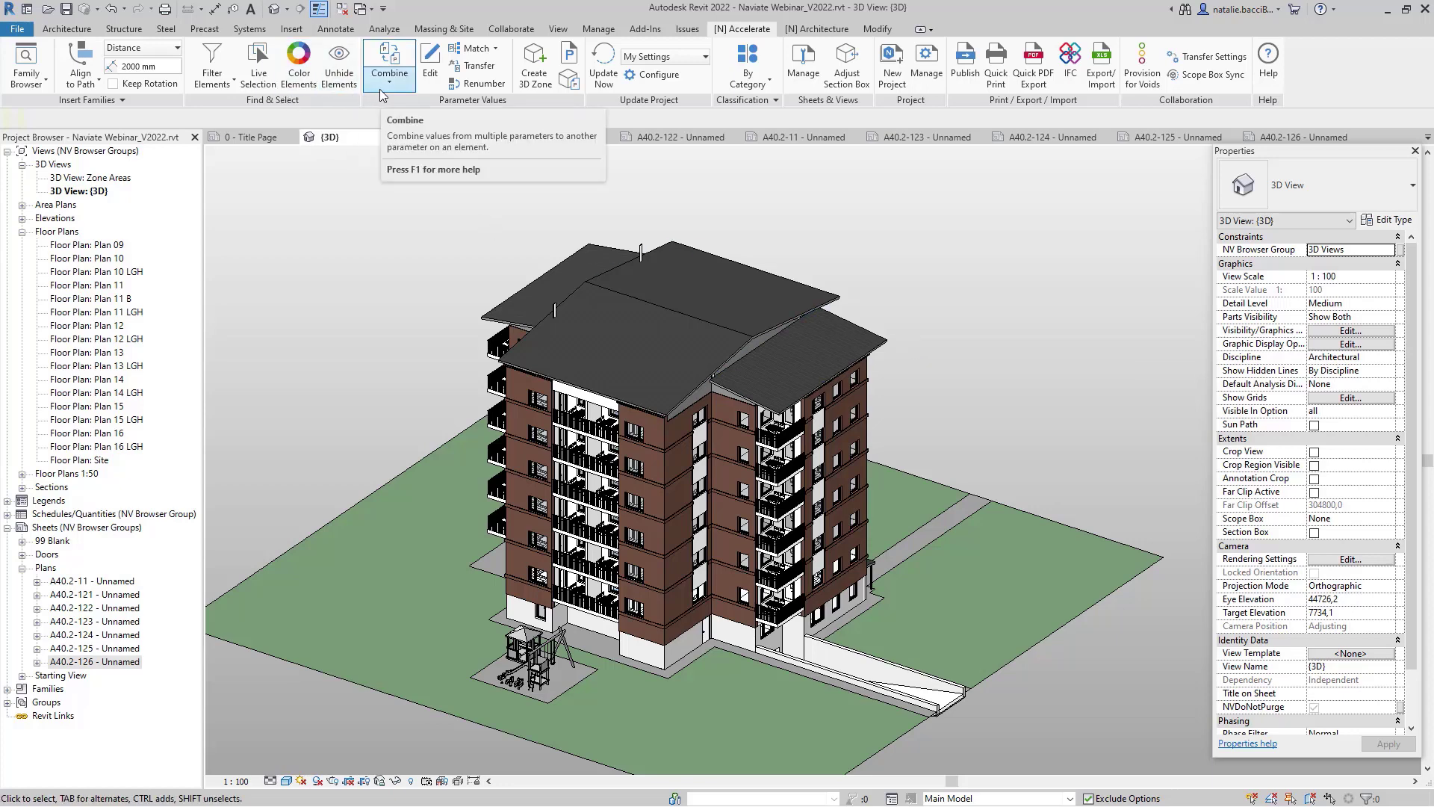
Step: Reopen the Accelerate tool for editing parameter values and choose Windows as the category
left_click(430, 75)
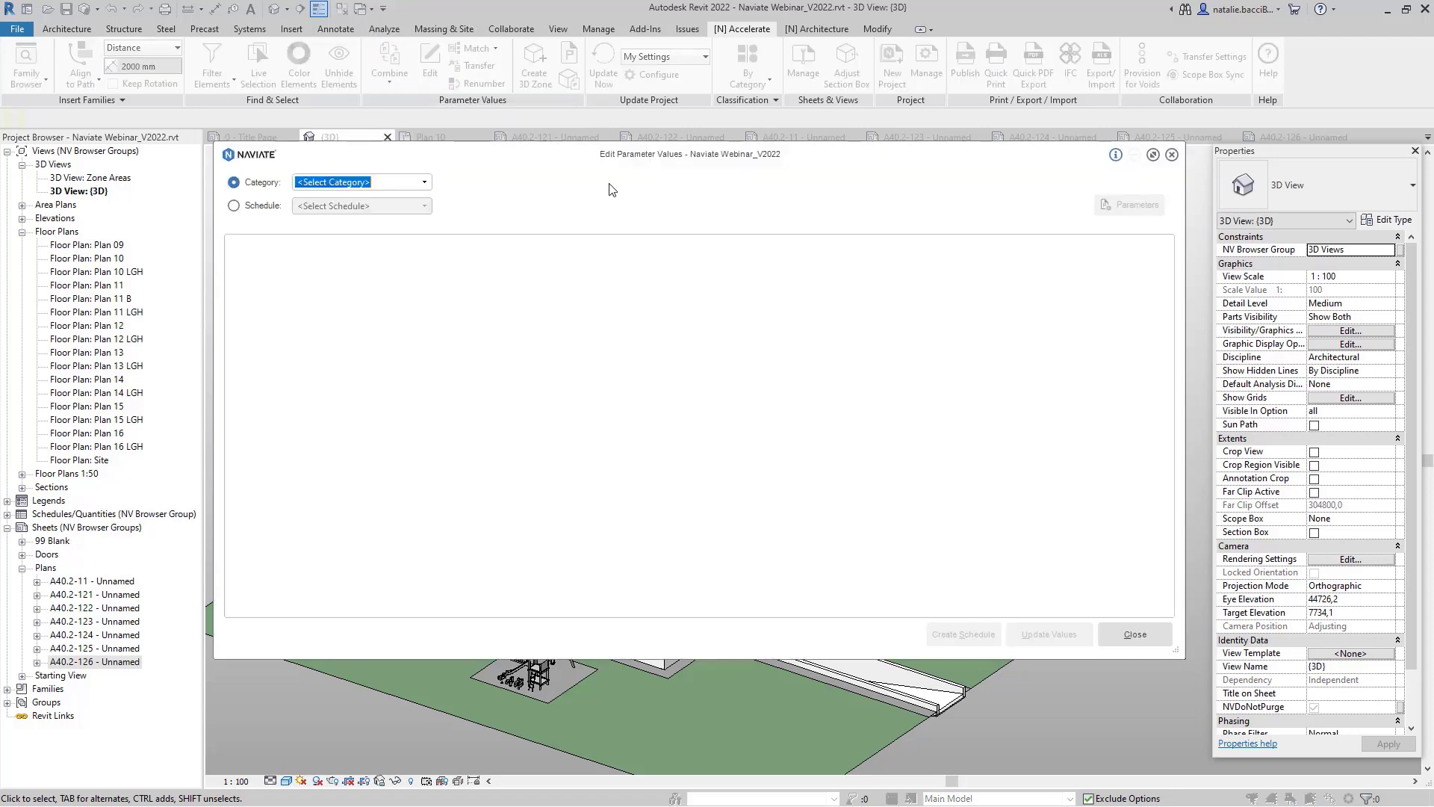
left_click(426, 186)
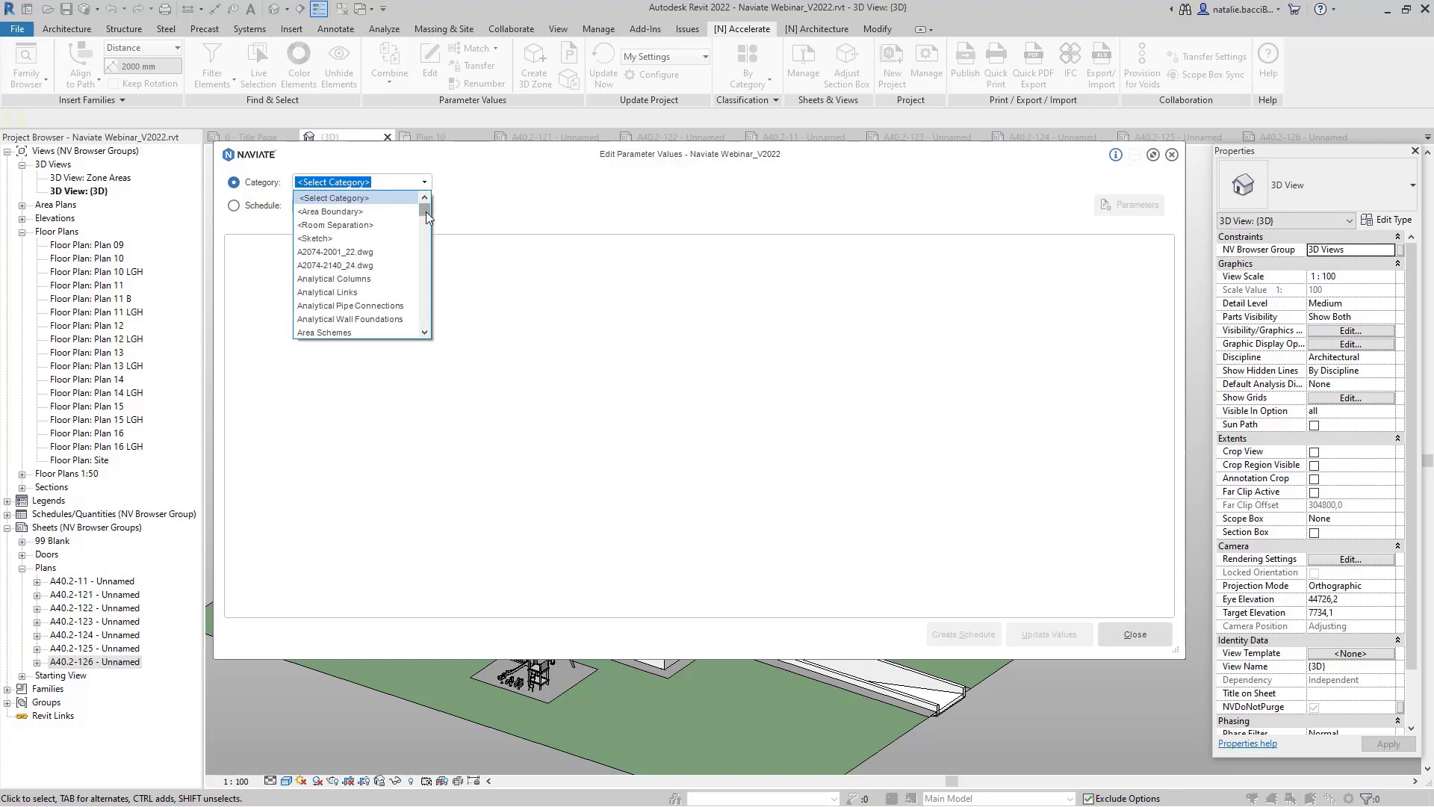
left_click_drag(426, 212, 423, 326)
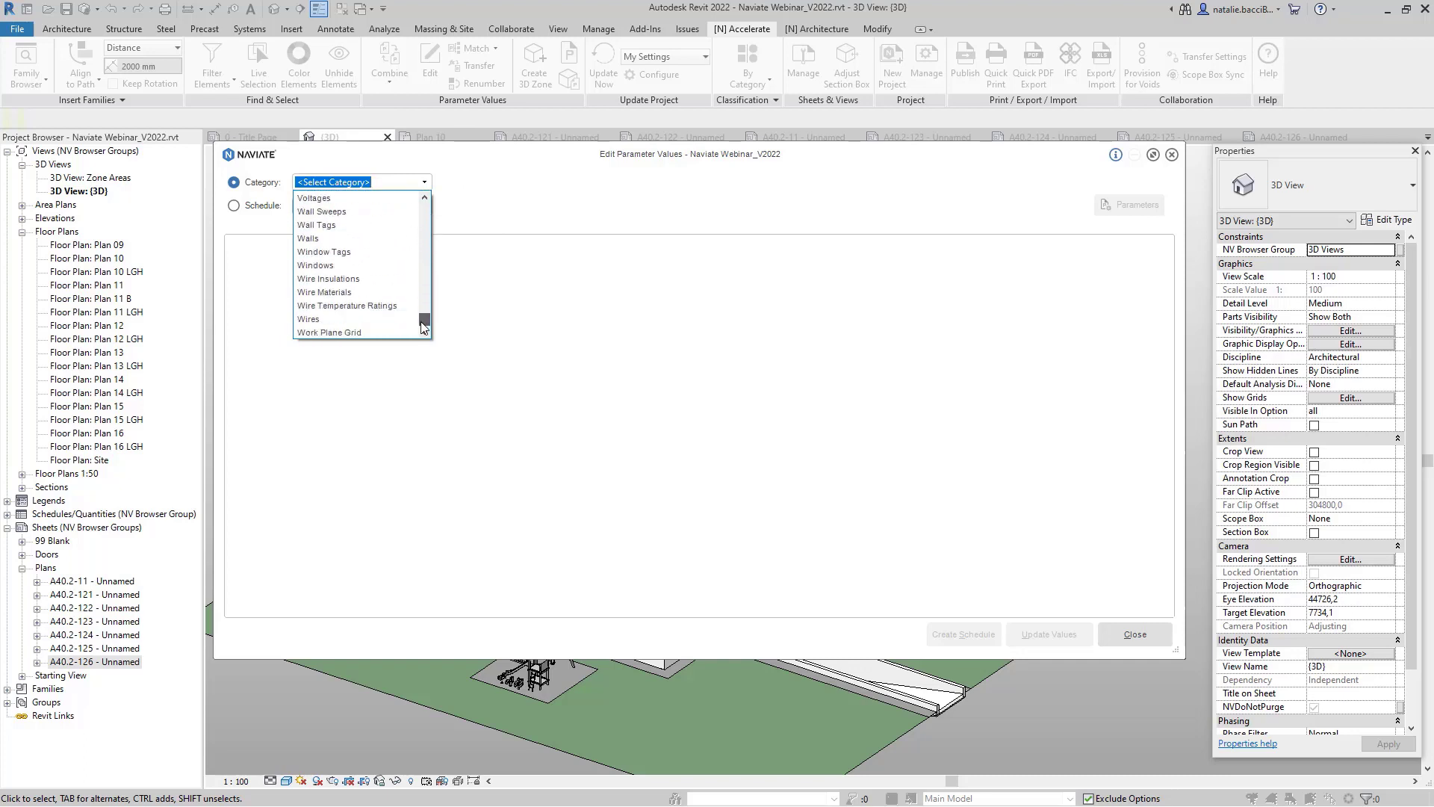
left_click(360, 266)
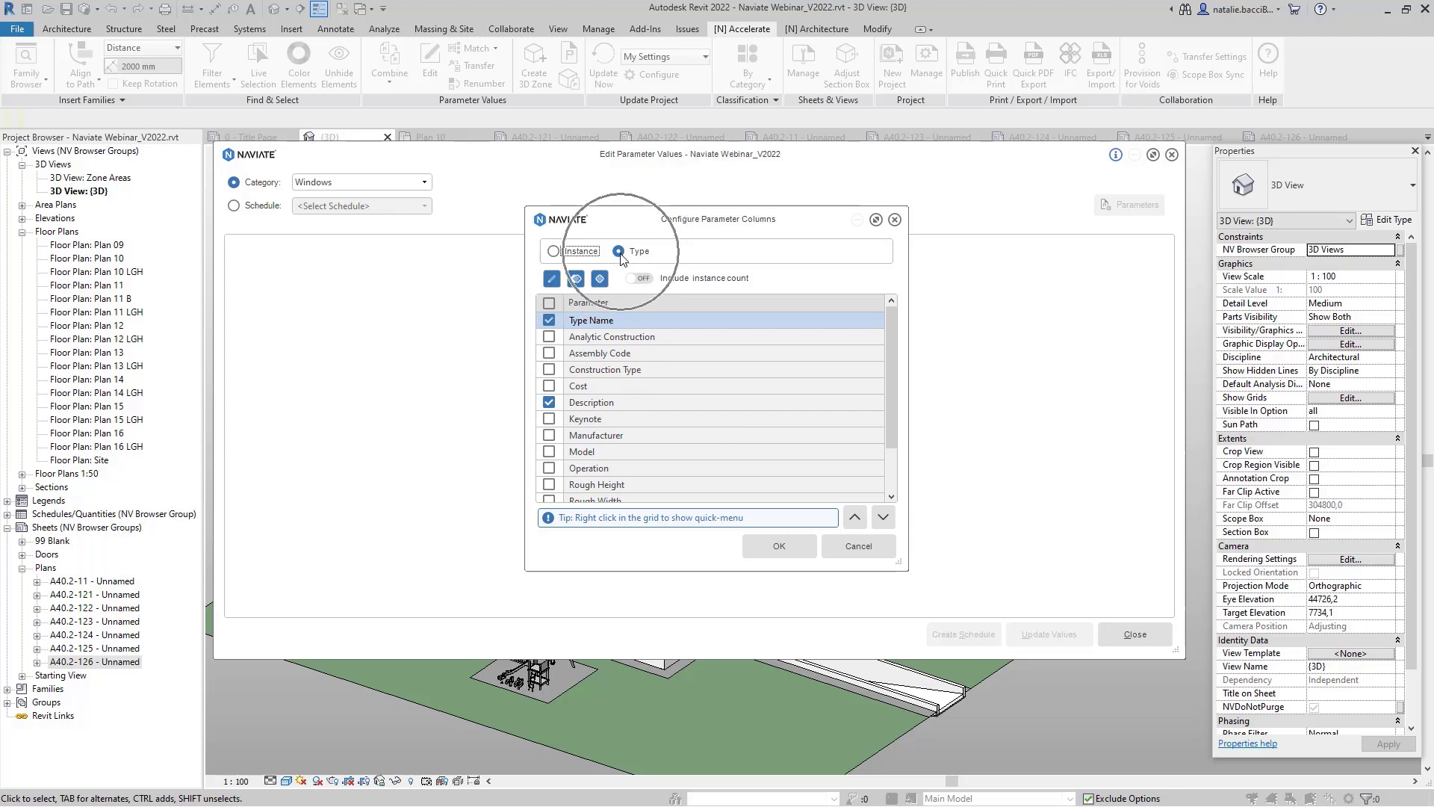
Step: Add Cost, Rough Height and Rough Width to the window type parameter columns and load the table
left_click(549, 385)
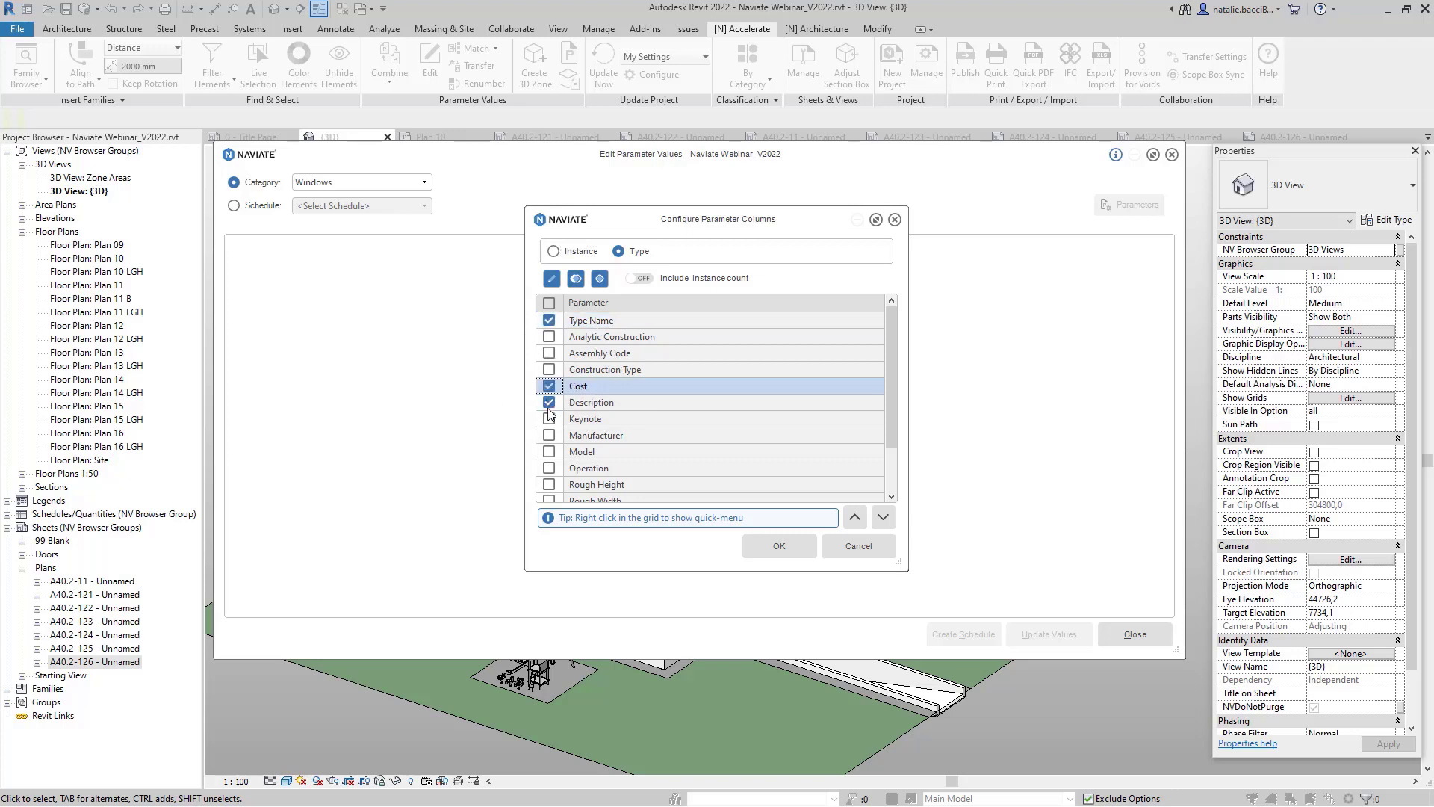
scroll(557, 423, "down", 2)
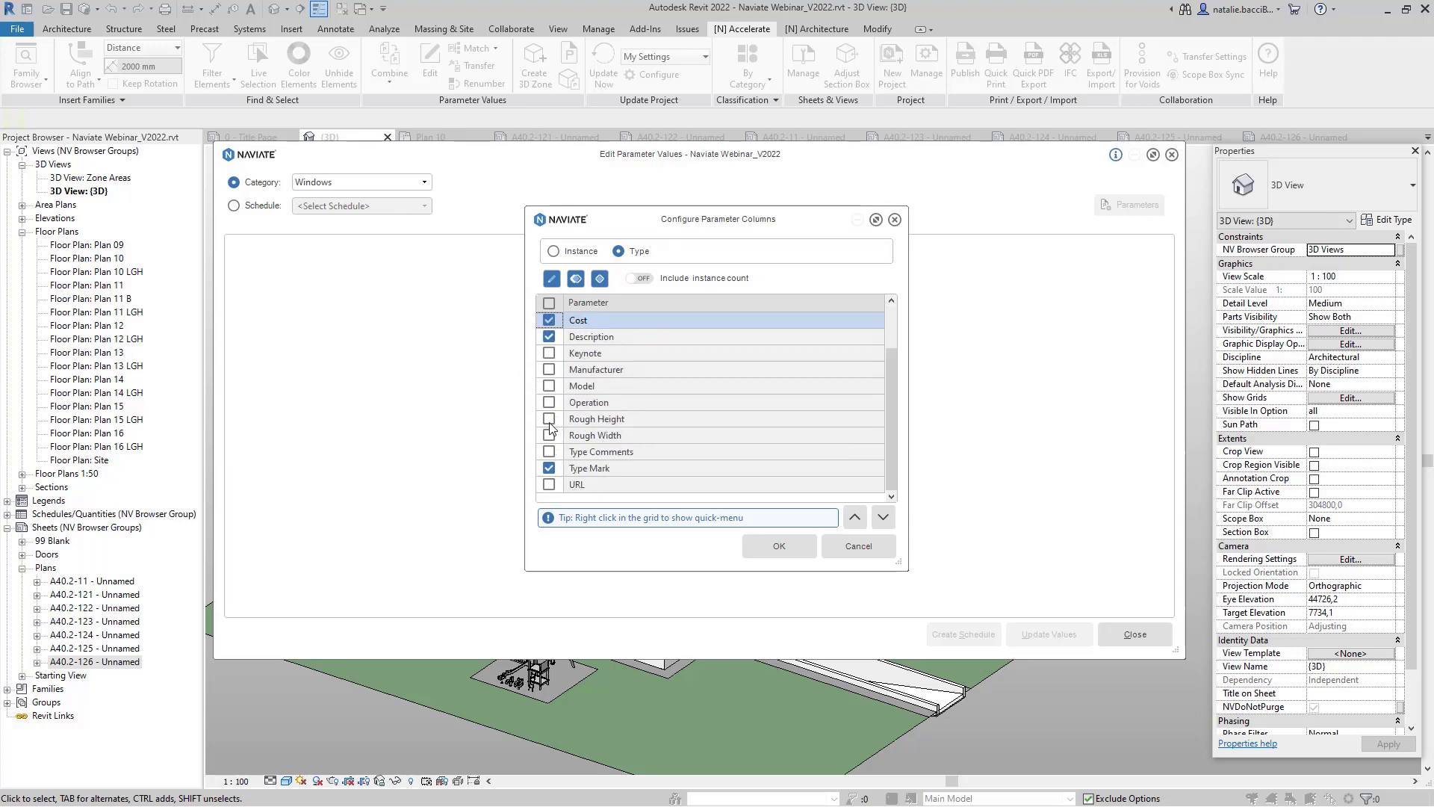
left_click(549, 420)
left_click(549, 436)
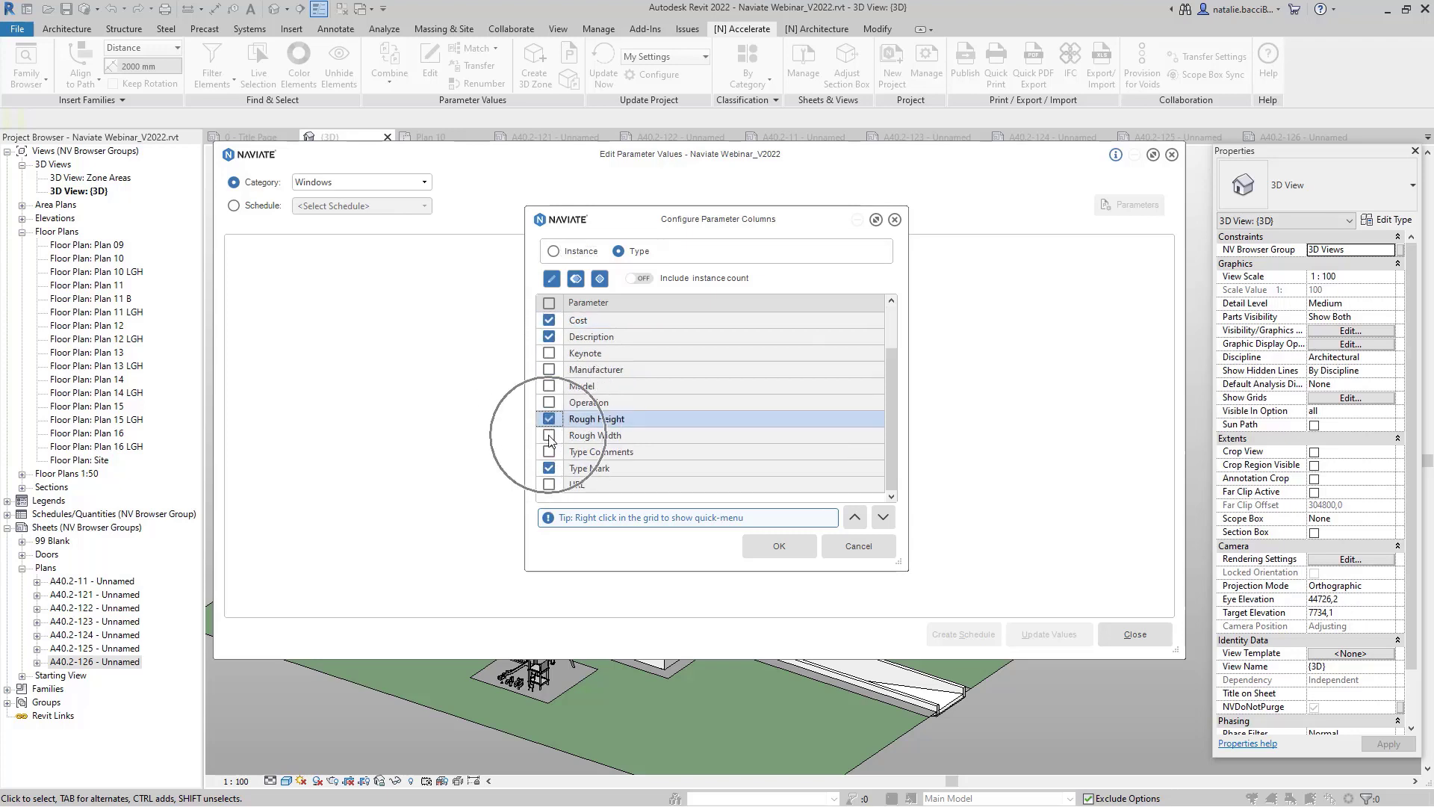
left_click(781, 553)
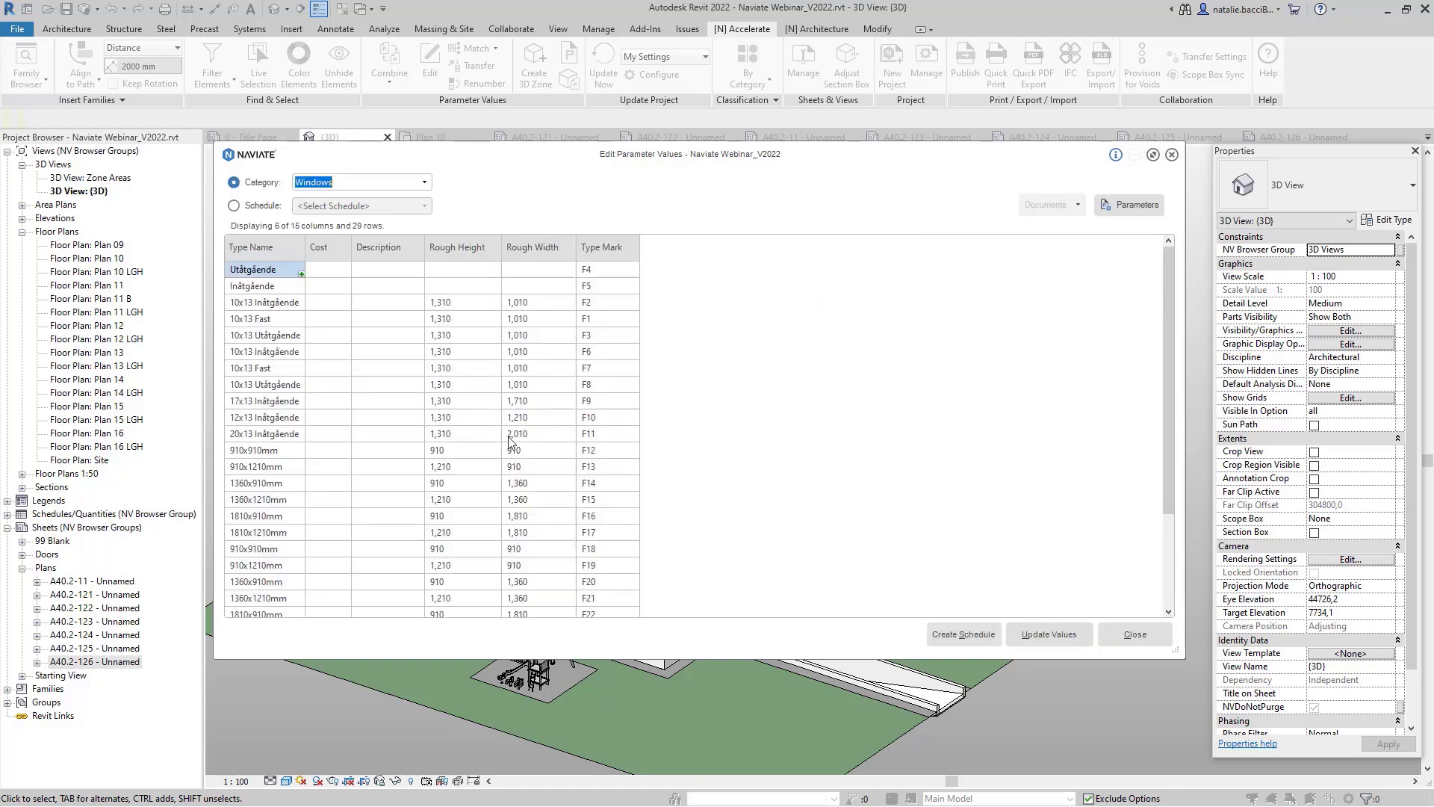
Step: Fill the Cost column for all window types with incrementing values starting at 500, update the model and close the report
left_click(325, 275)
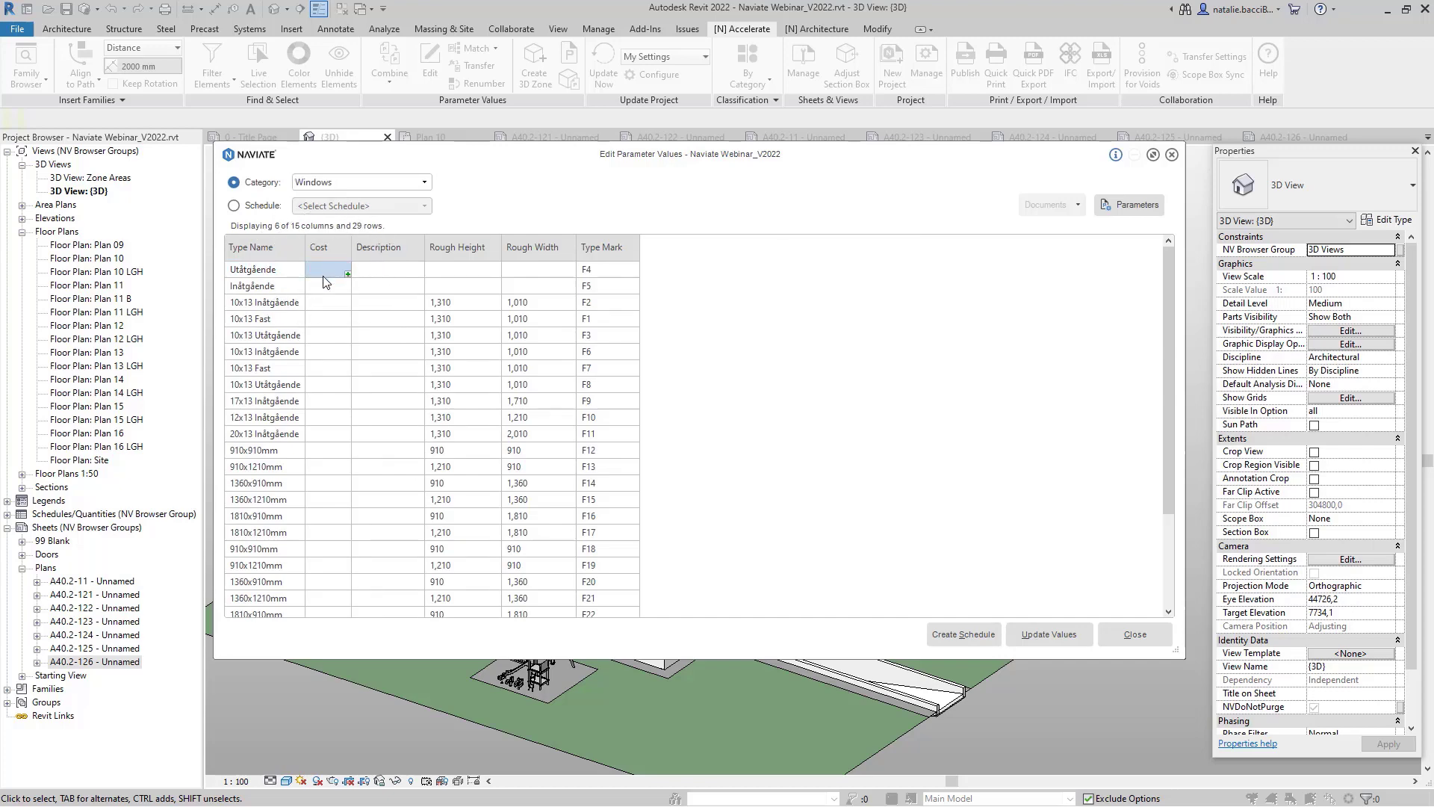
left_click(325, 278)
left_click(346, 289)
left_click(346, 272)
left_click_drag(347, 273, 327, 609)
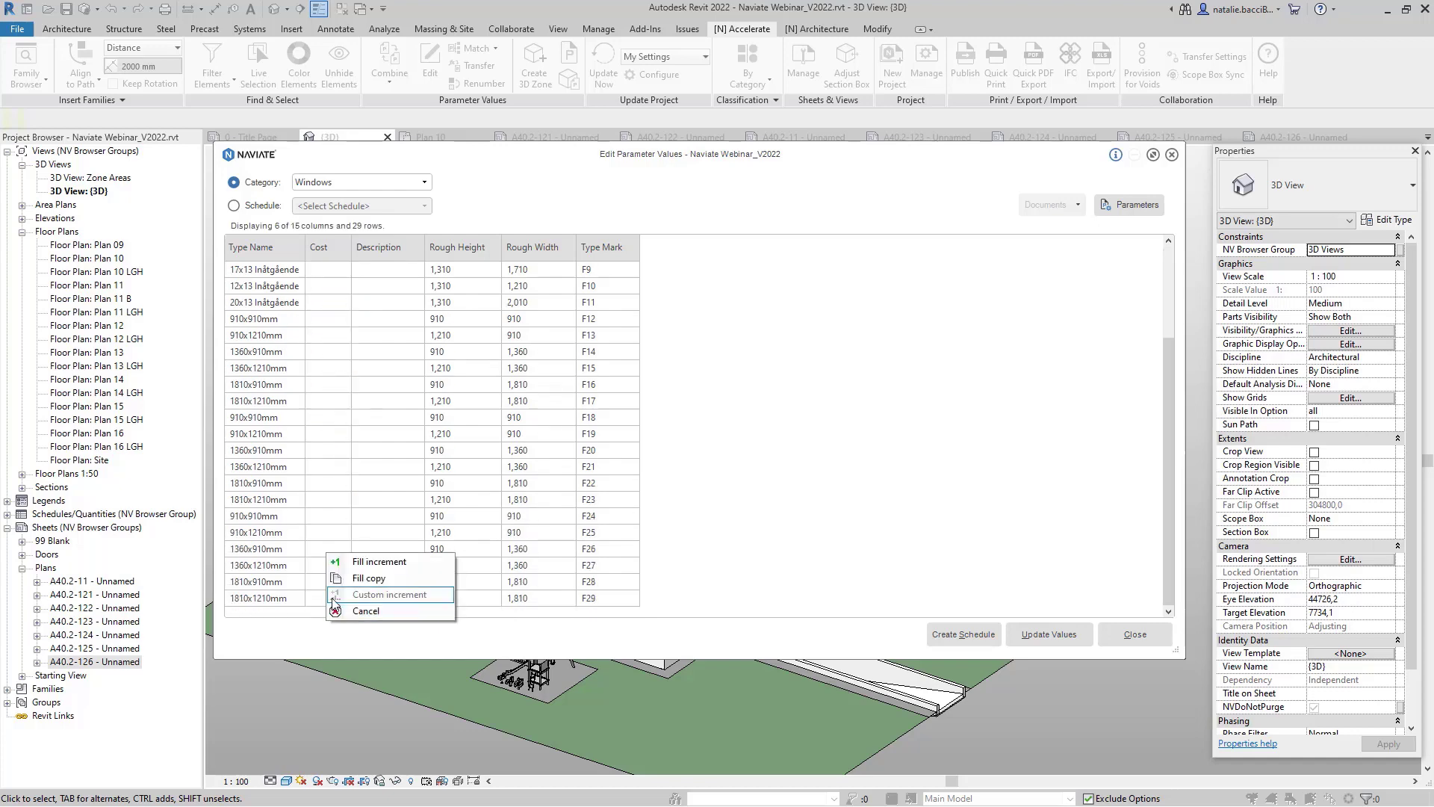
left_click(381, 563)
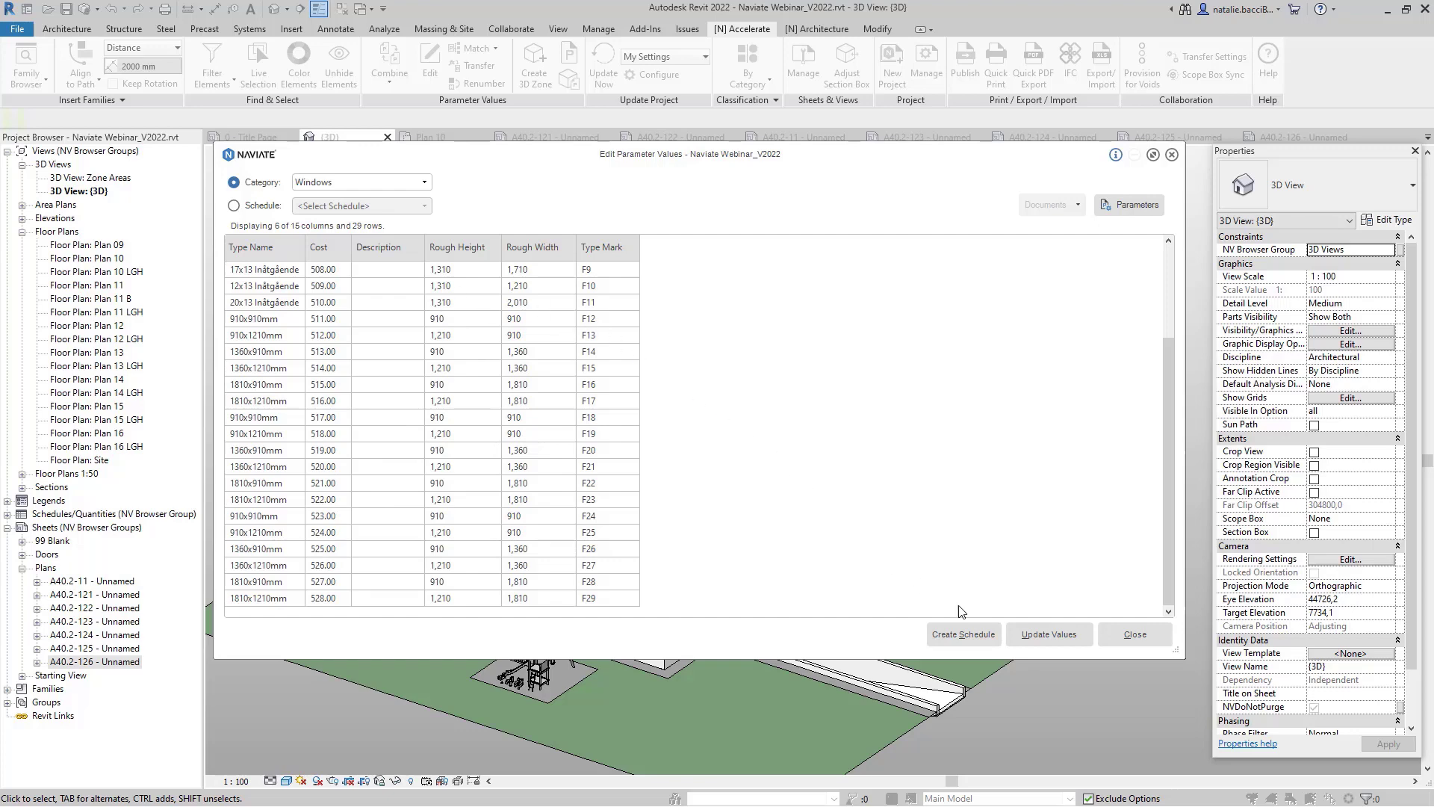
left_click(1034, 640)
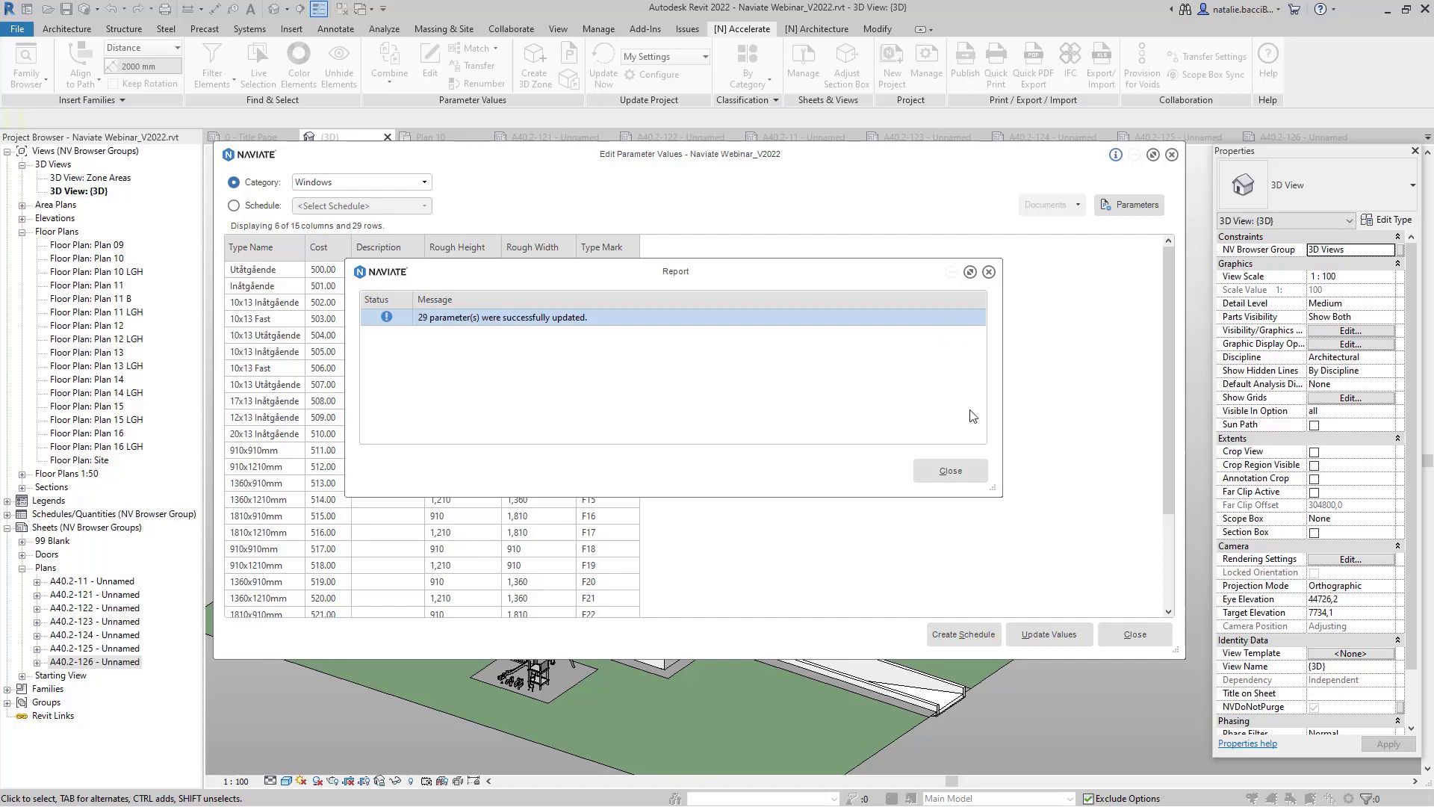
left_click(951, 471)
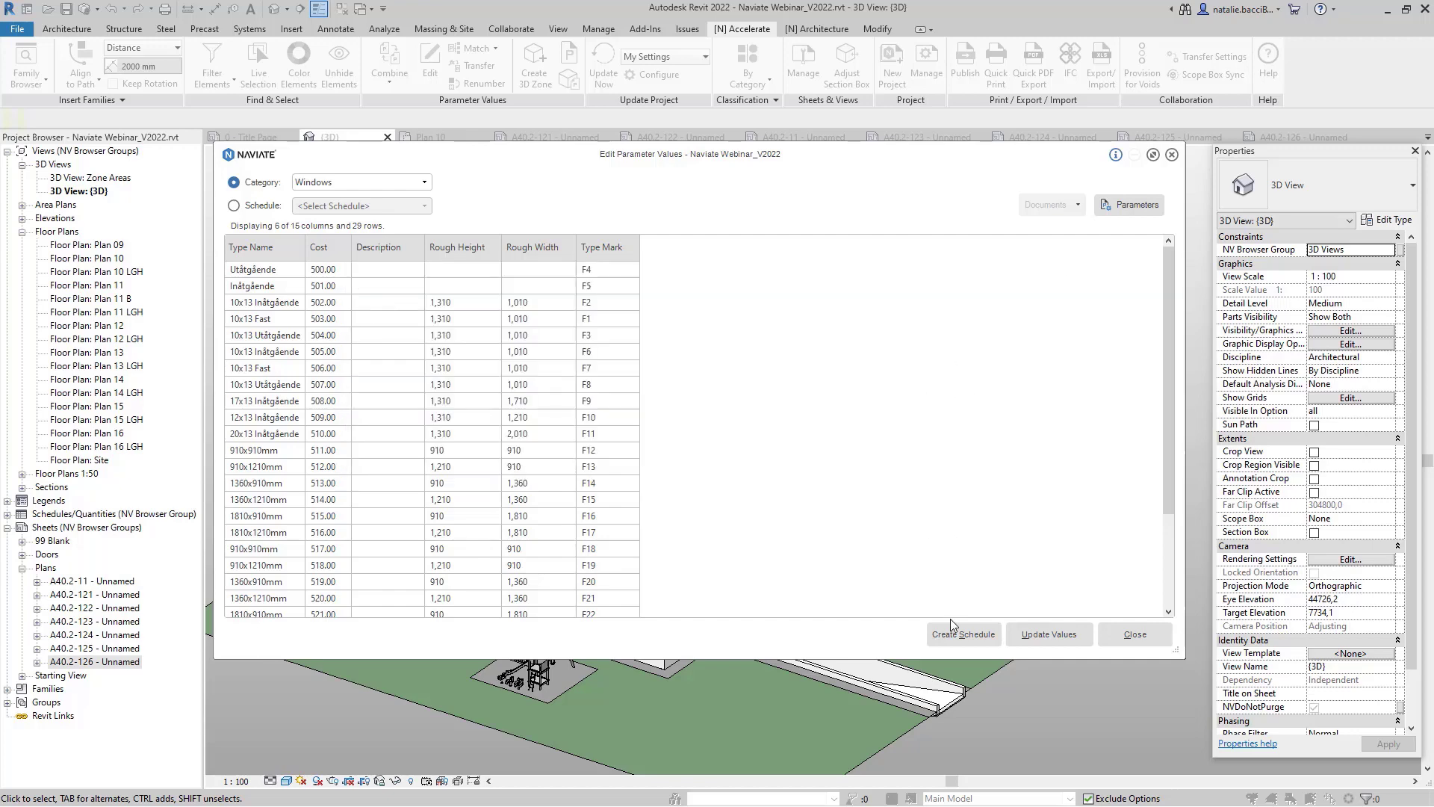
left_click(955, 635)
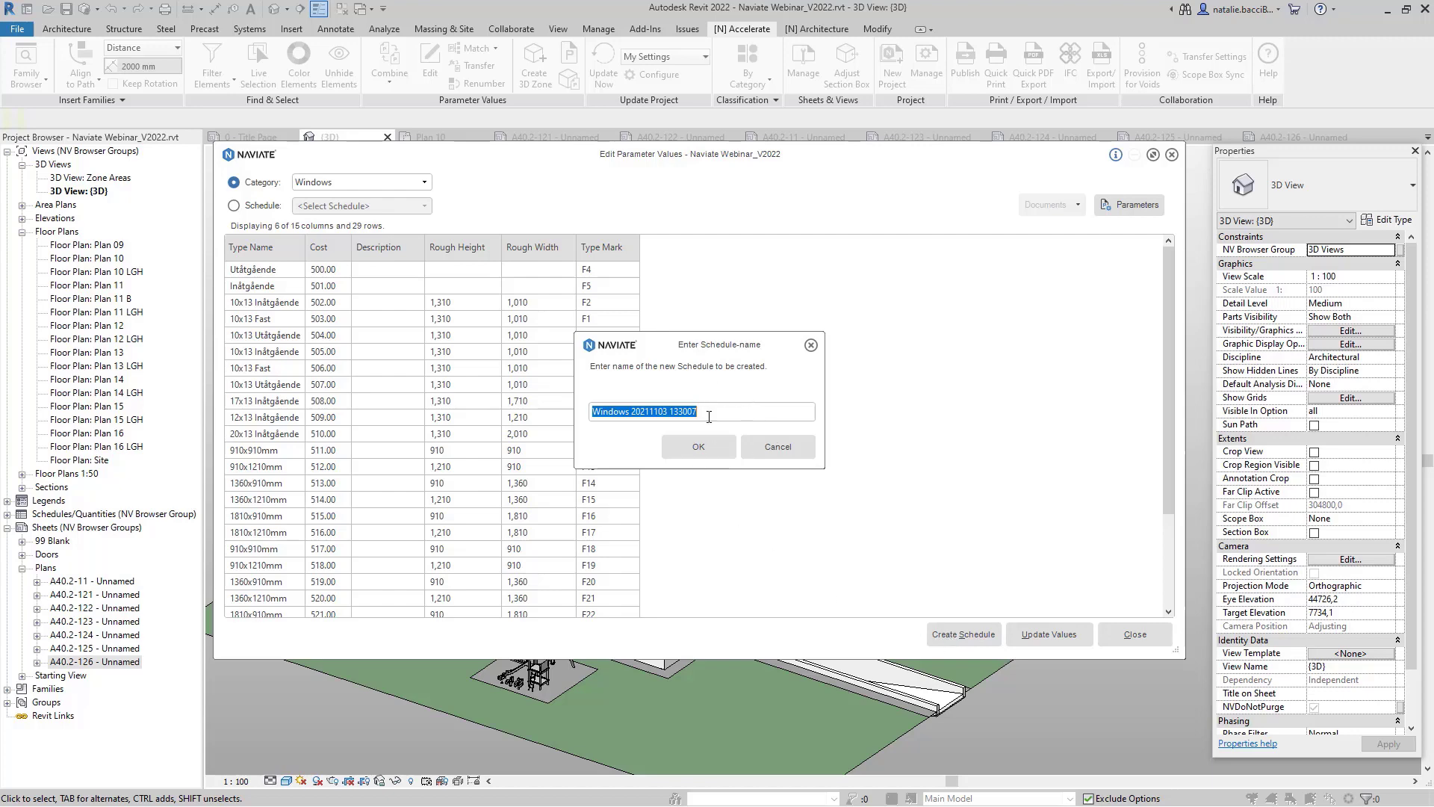
left_click(687, 454)
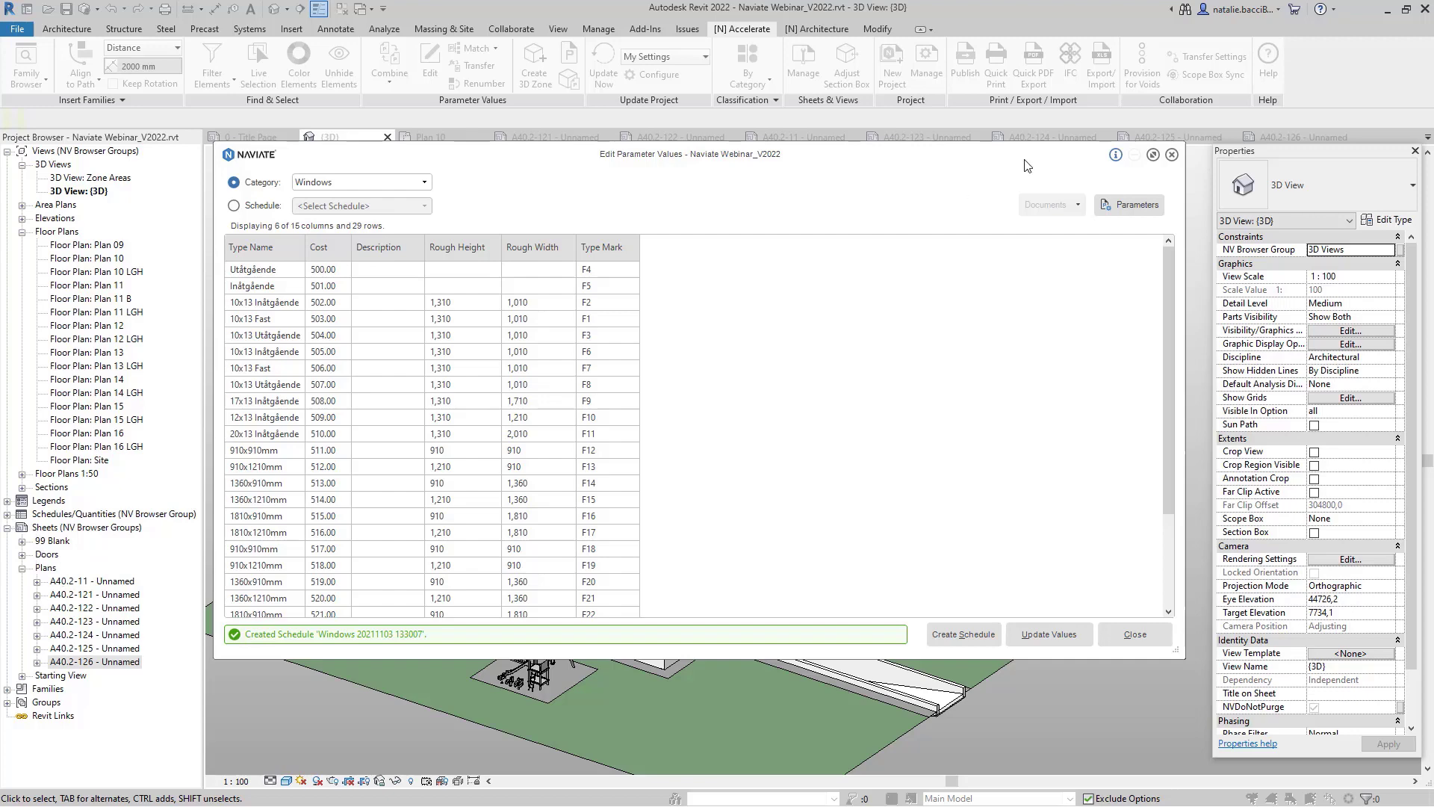
left_click(1118, 635)
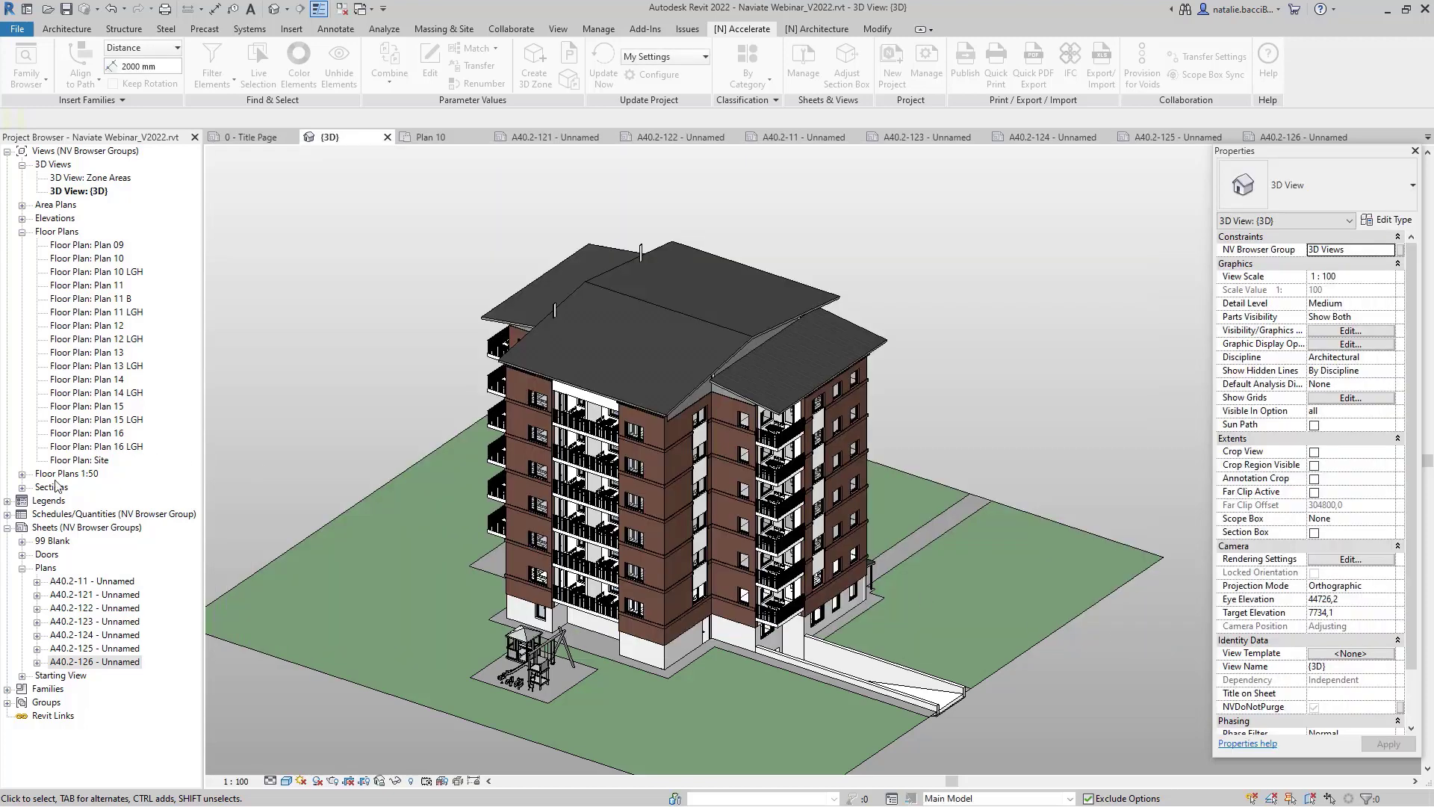
left_click(7, 513)
left_click(23, 527)
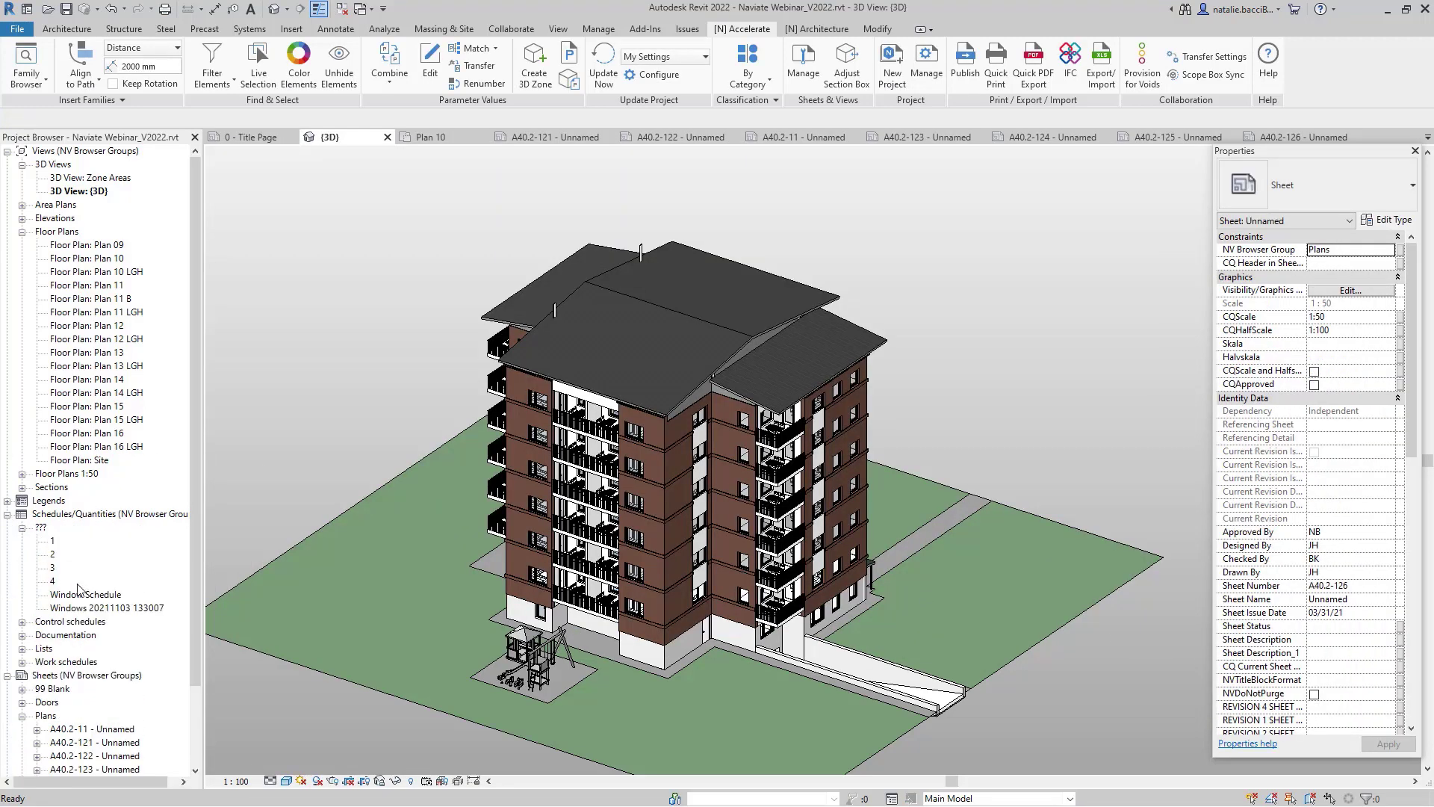
double_click(80, 608)
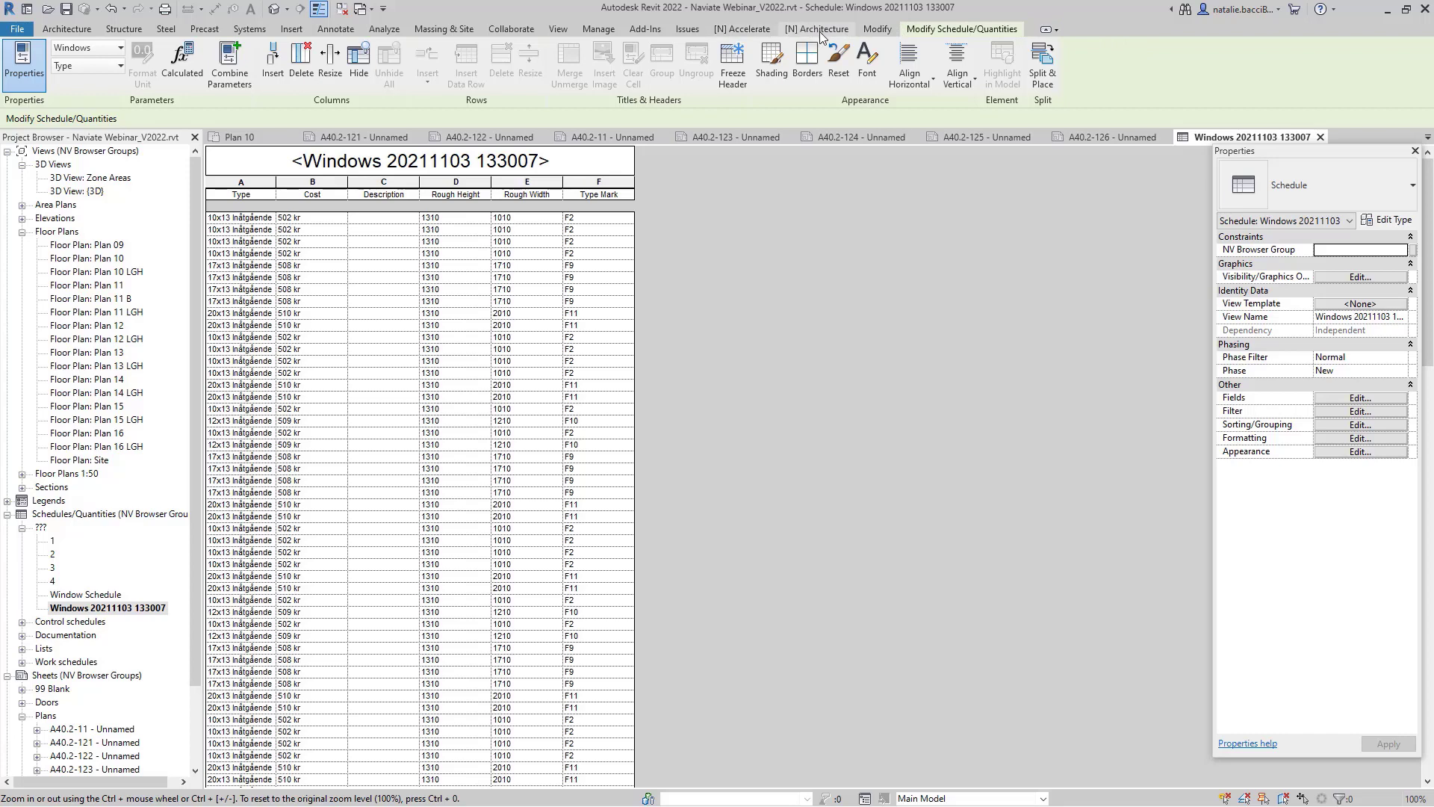
Step: Load the existing Window Schedule into Edit Parameter Values to view its editable parameters, then close the dialog without updating
left_click(742, 29)
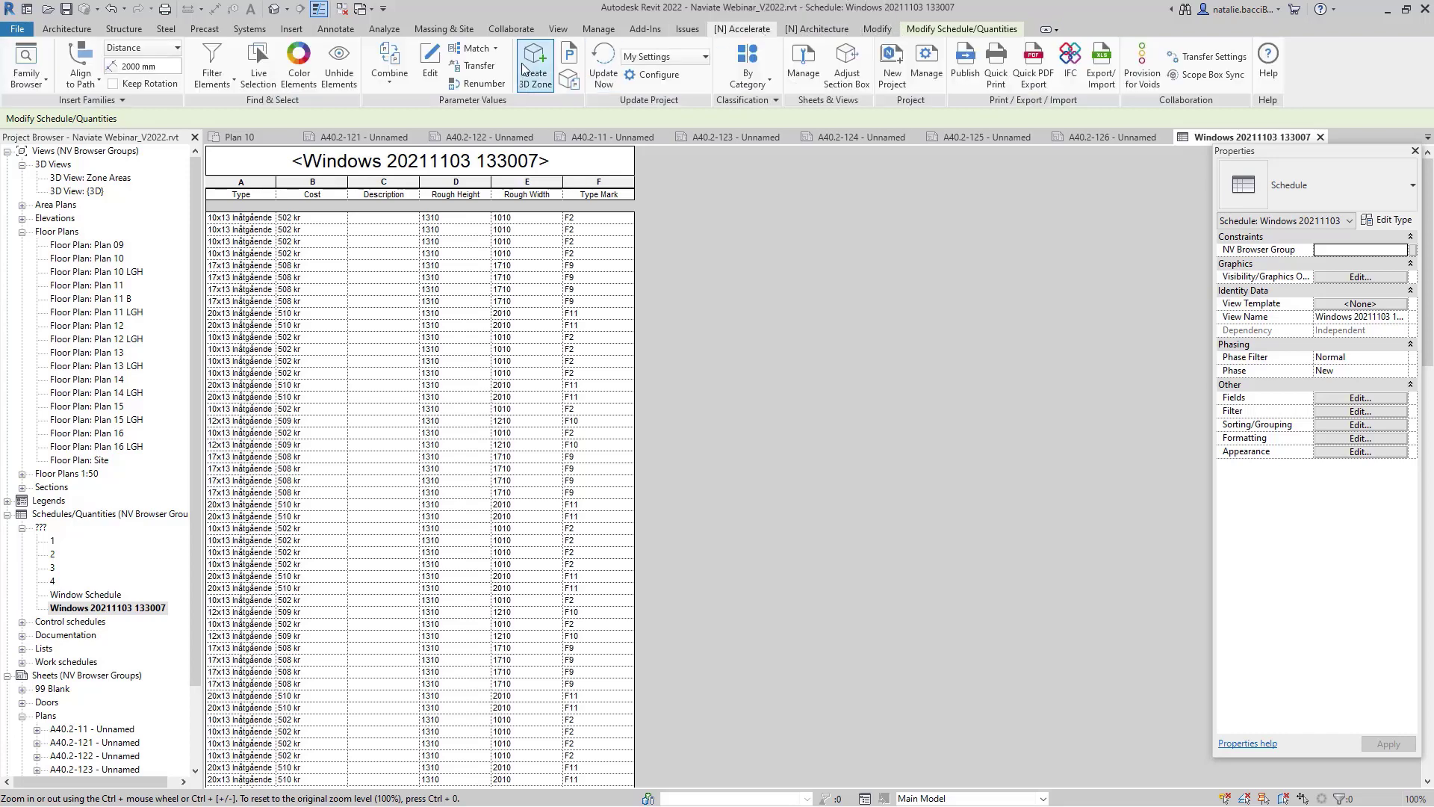
left_click(432, 75)
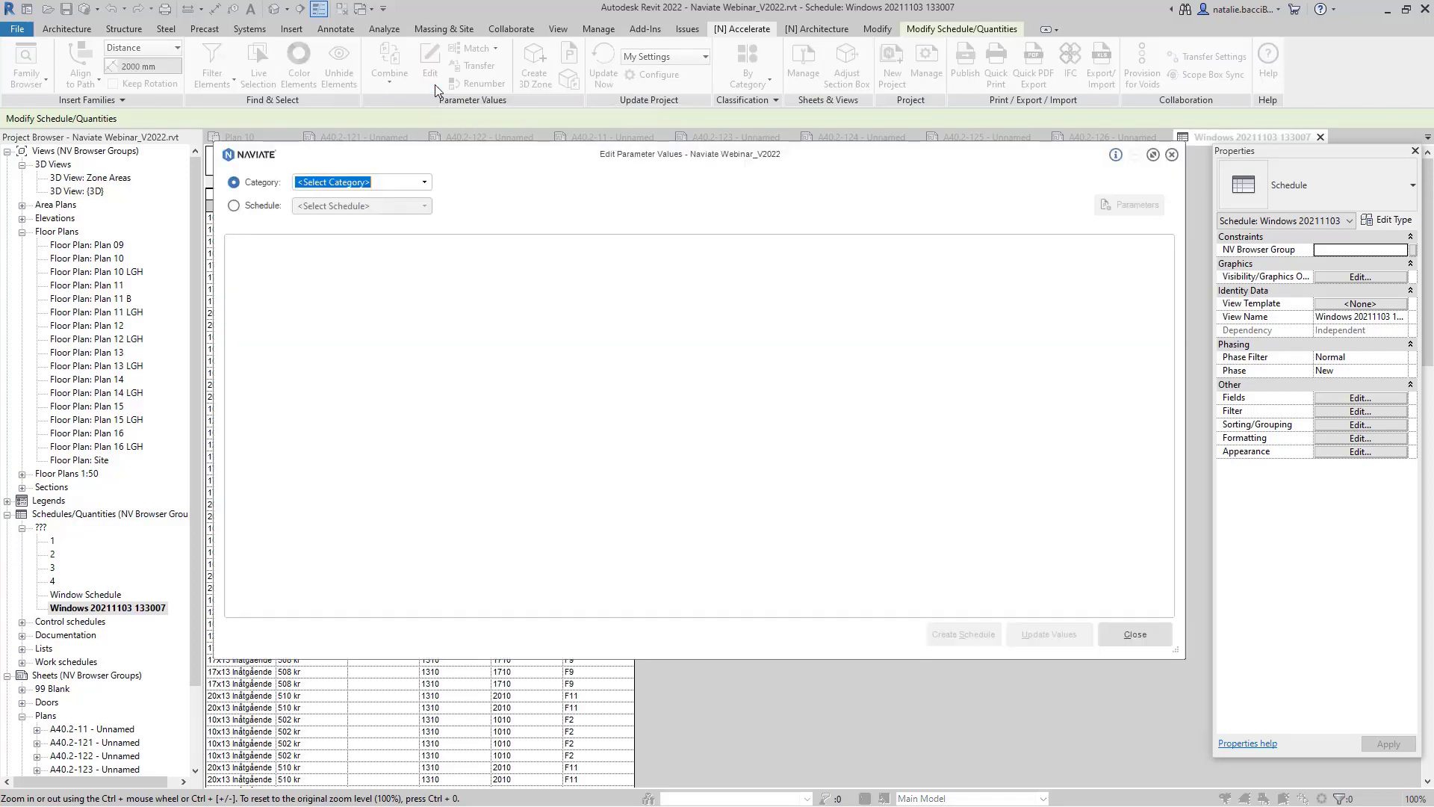
left_click(236, 206)
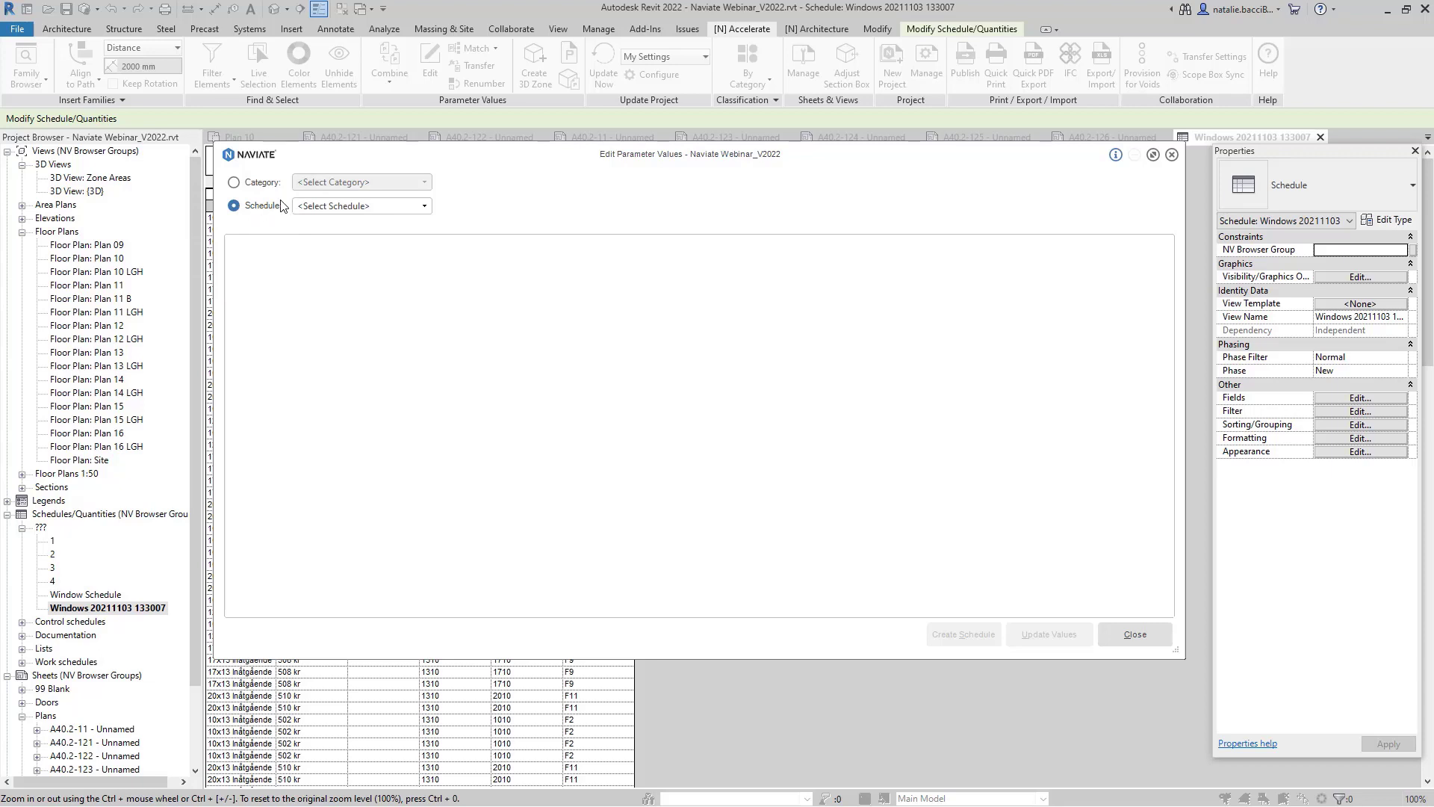
left_click(423, 207)
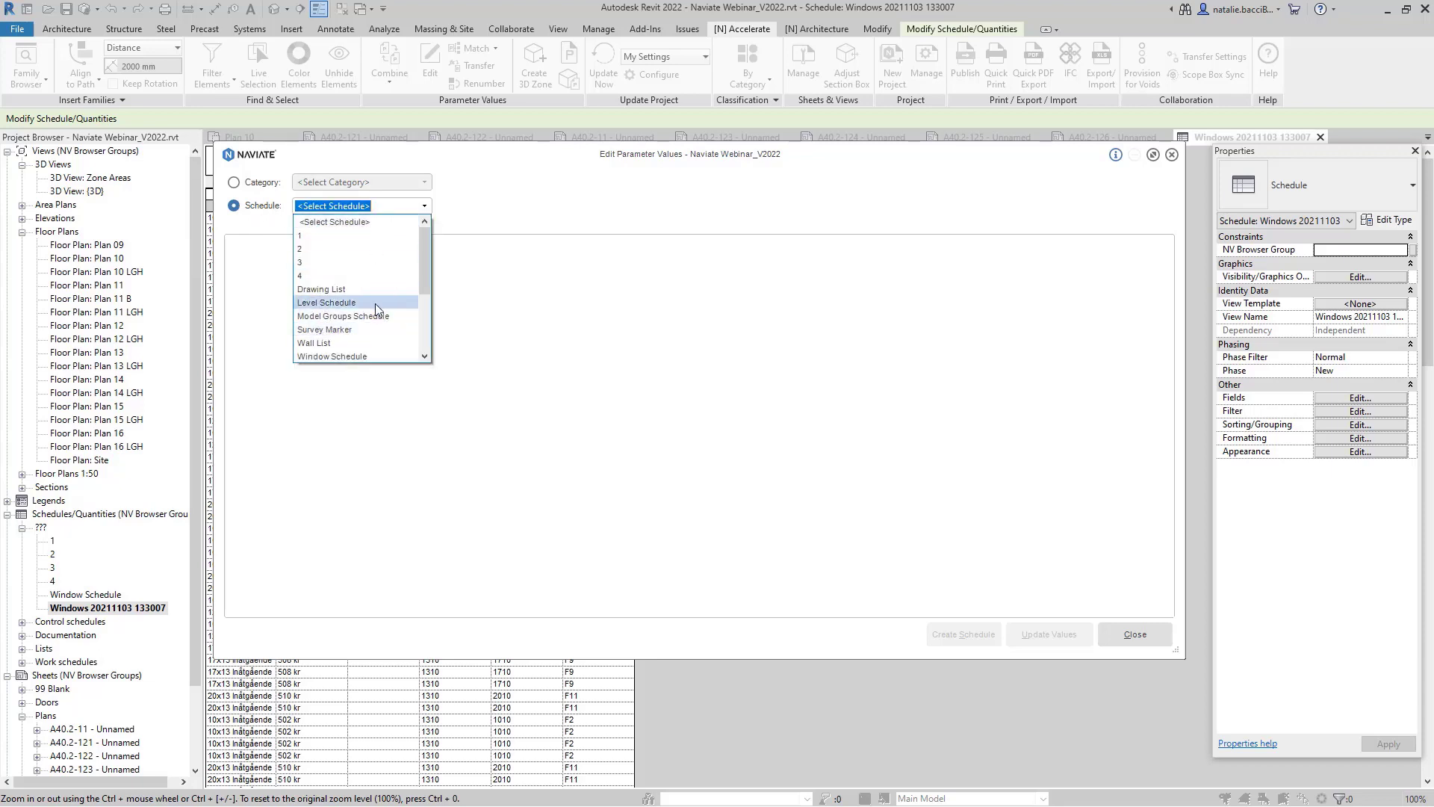
left_click_drag(429, 253, 430, 313)
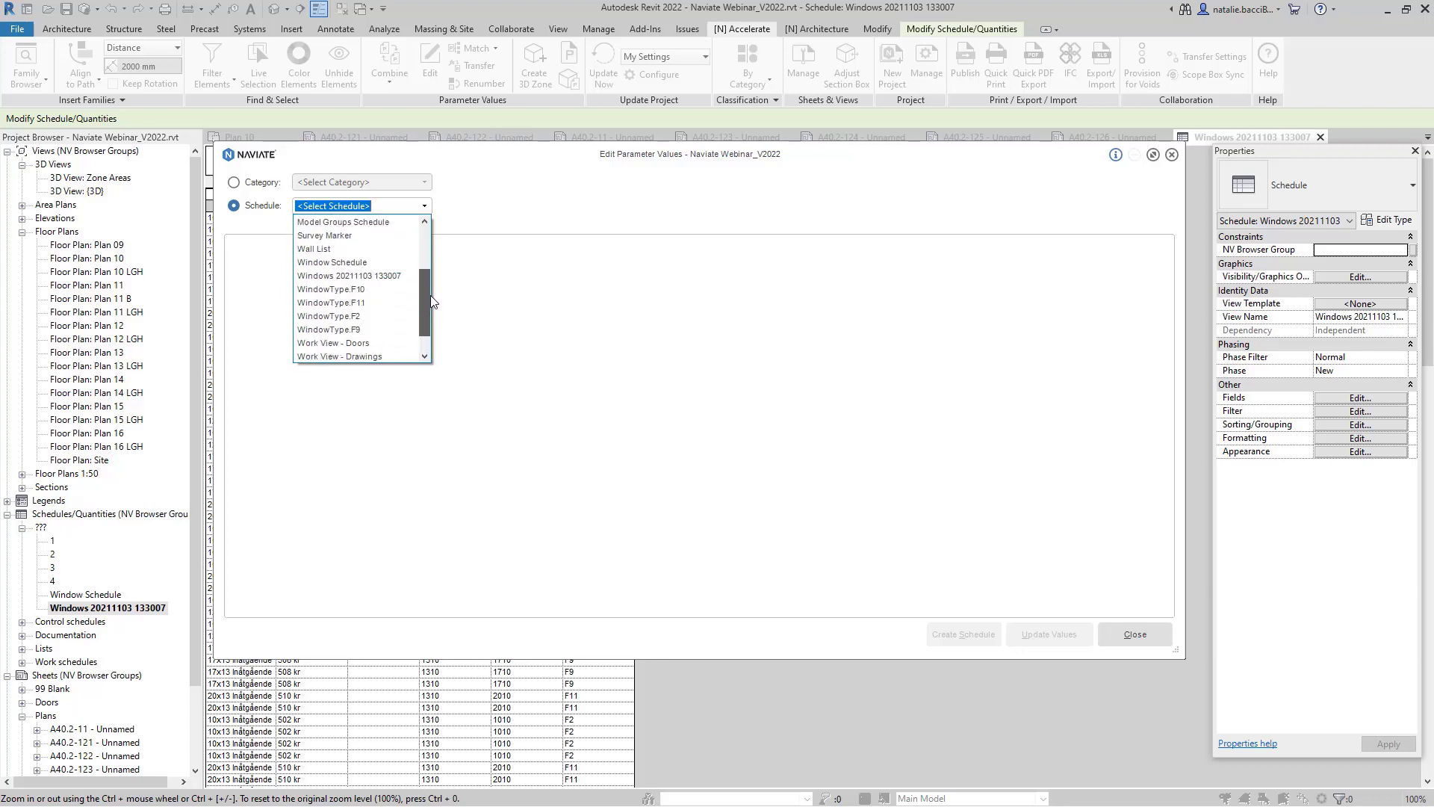
scroll(353, 282, "up", 1)
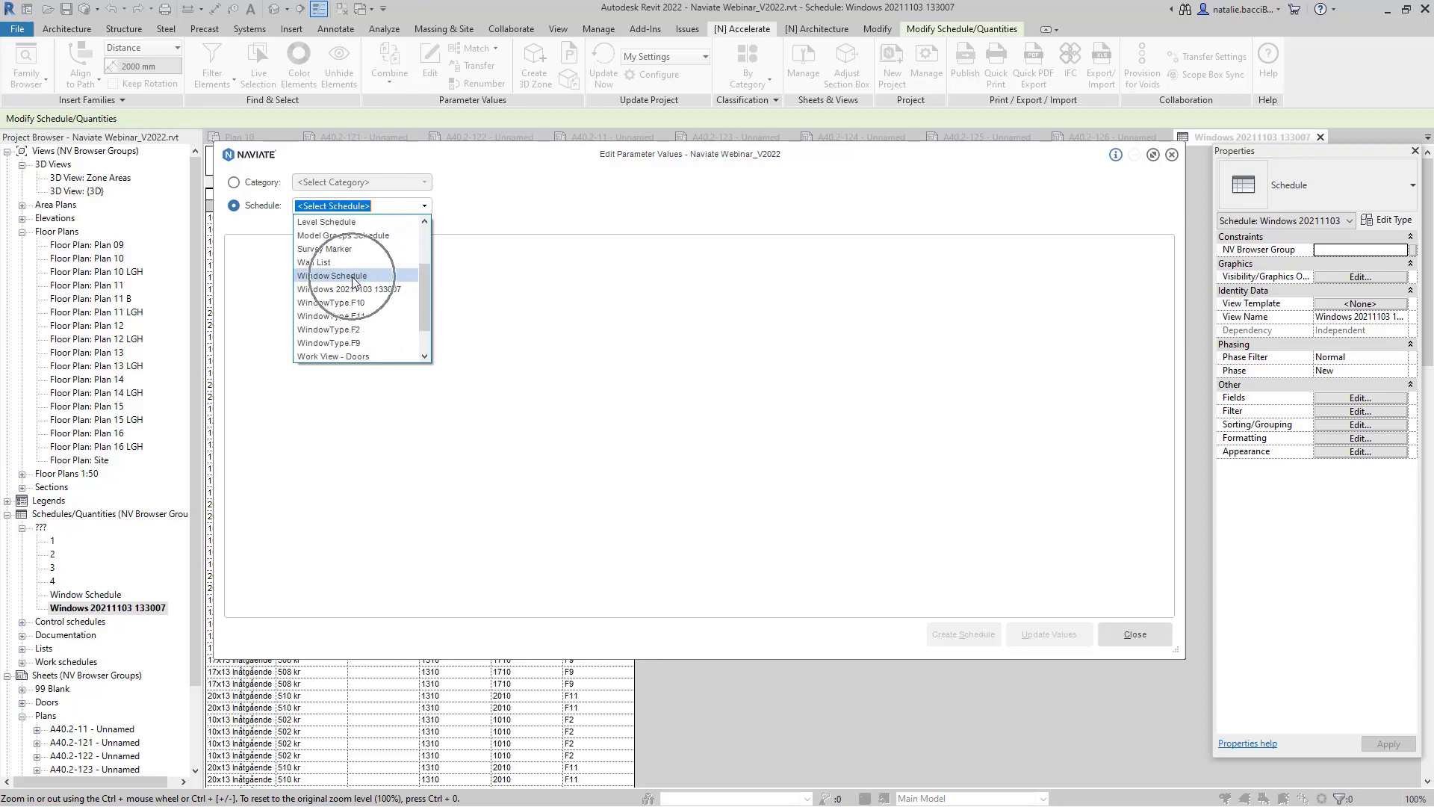
left_click(352, 278)
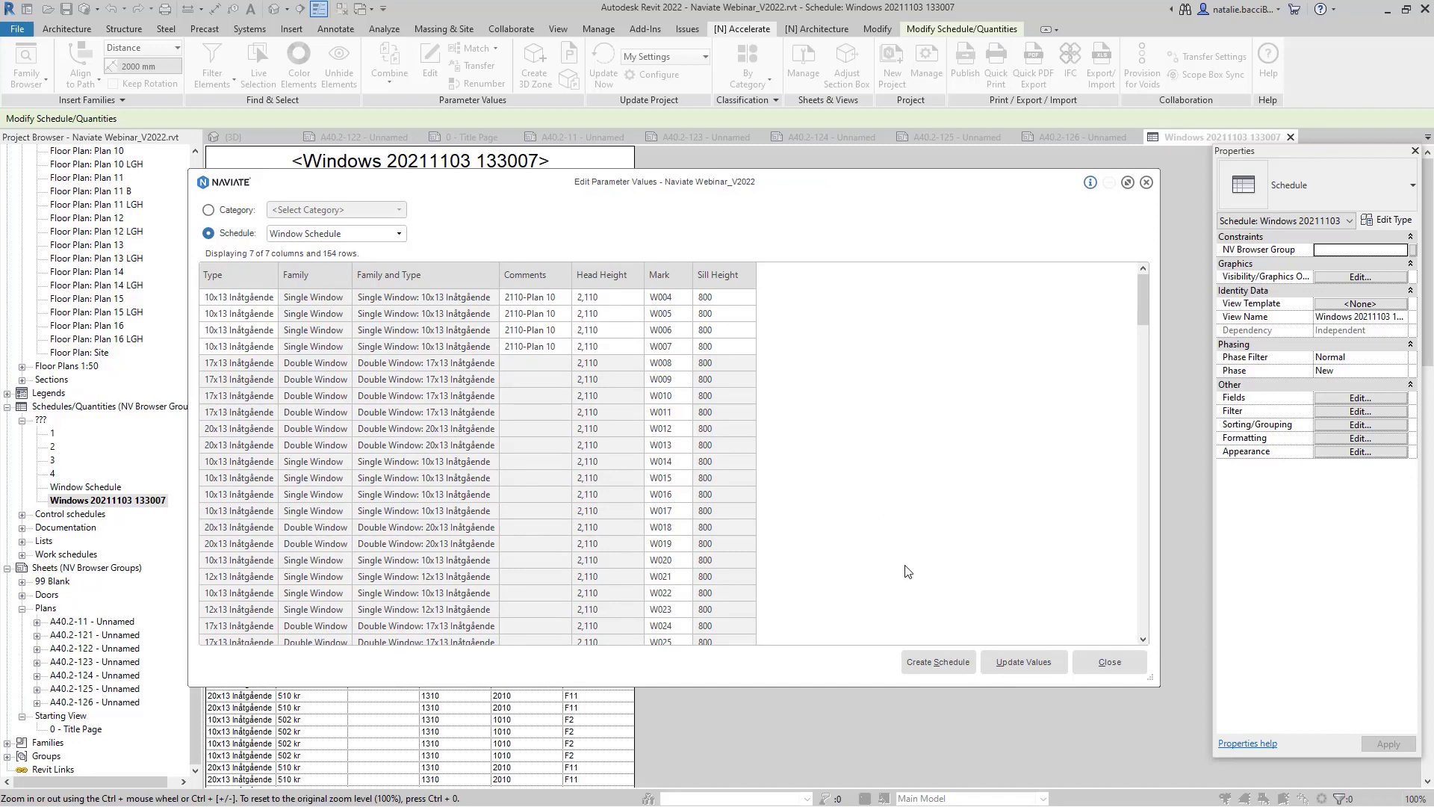
left_click(1118, 663)
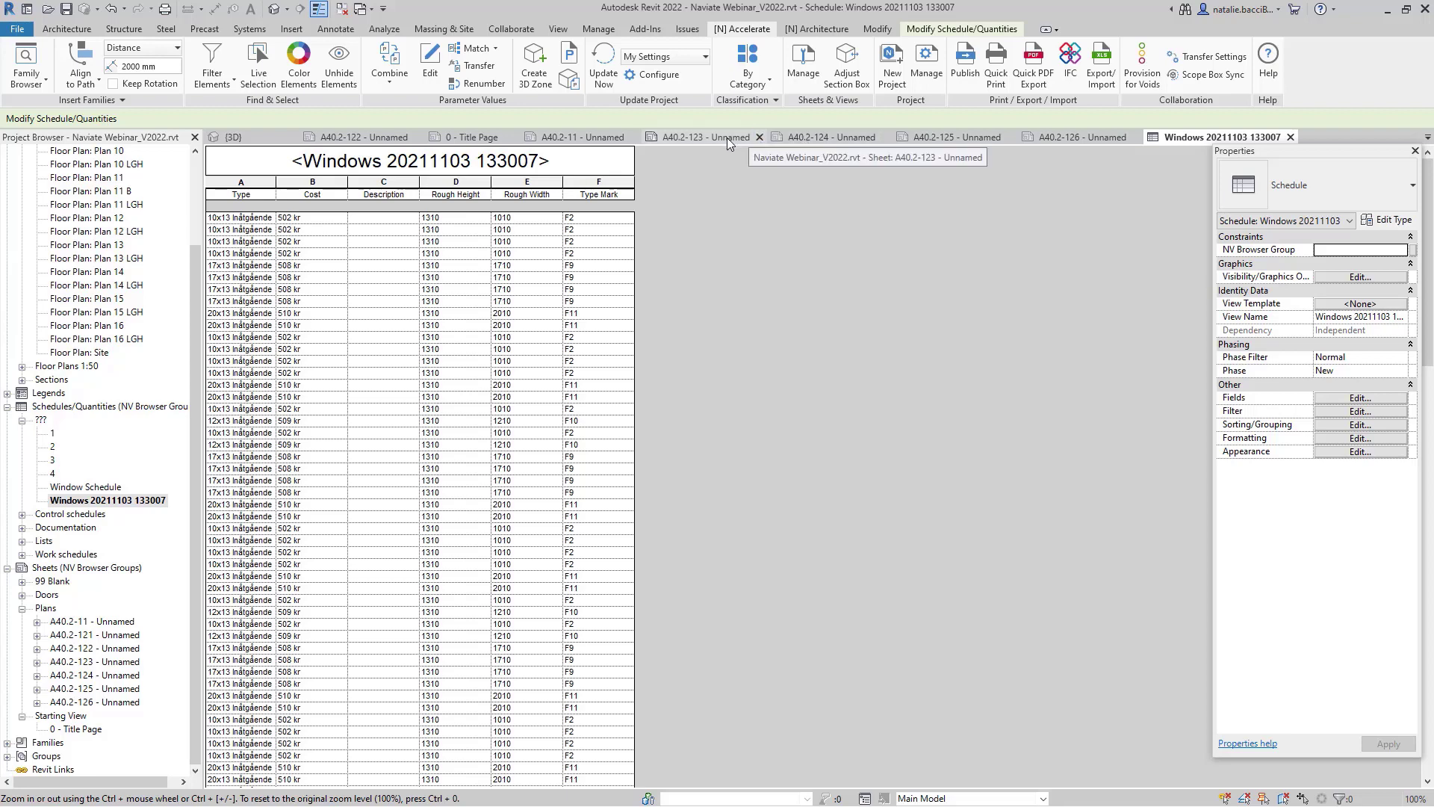
Step: Switch to the 0 - Title Page sheet
left_click(469, 138)
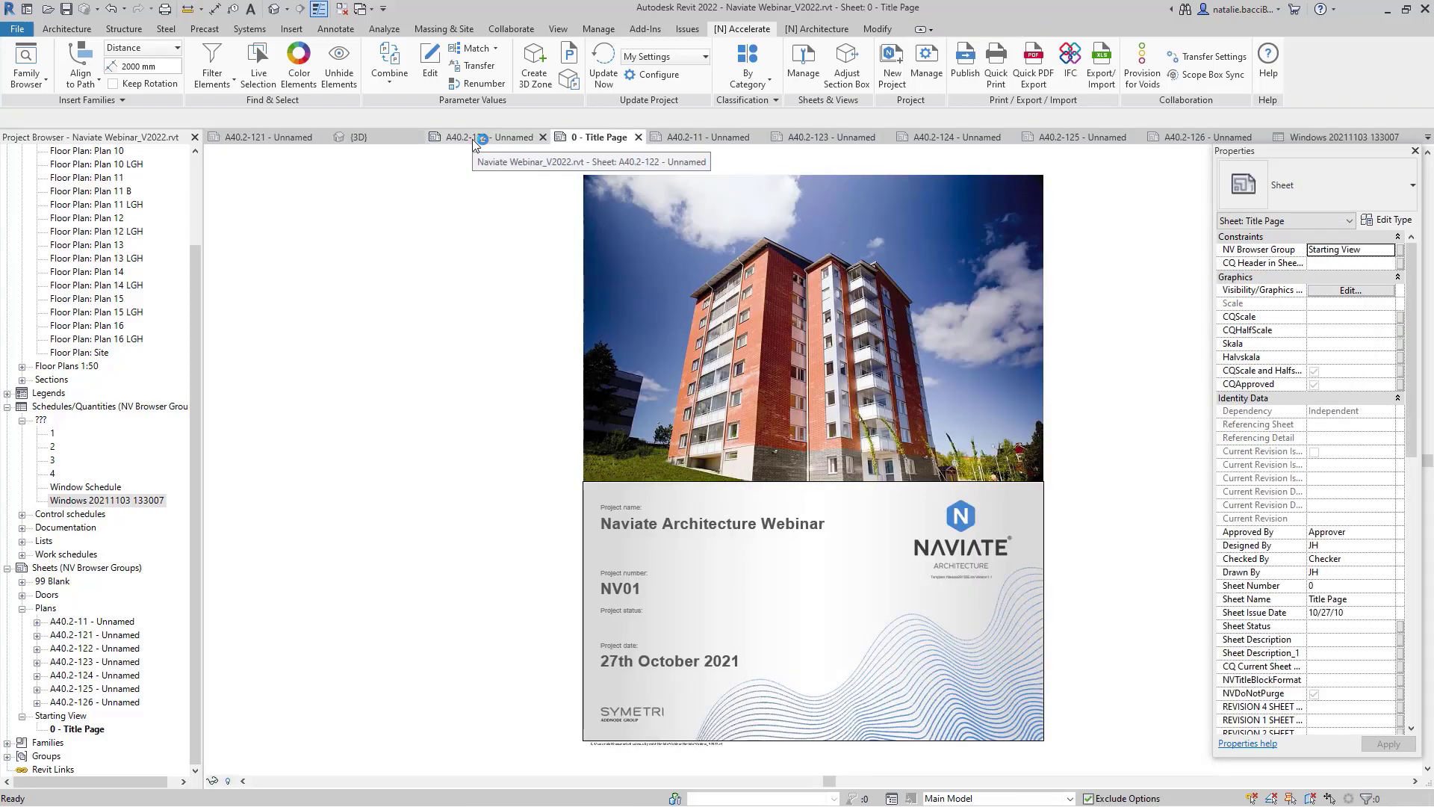